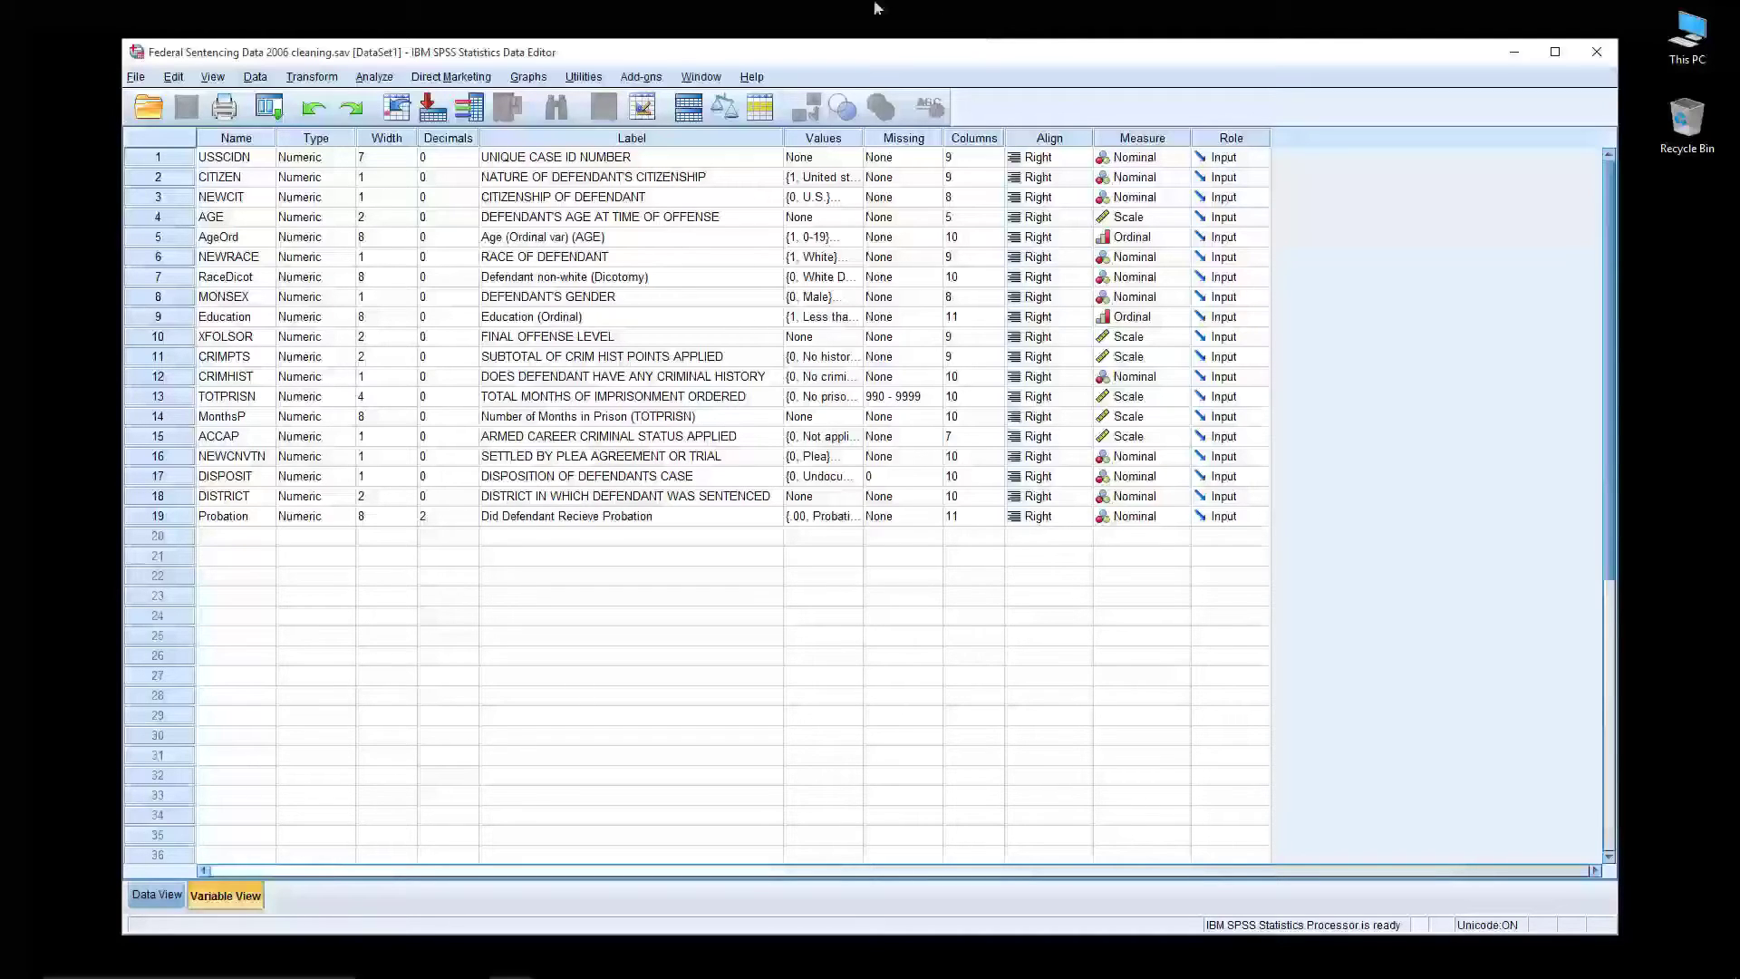
Set the variable lists to display names in the general options
click(174, 78)
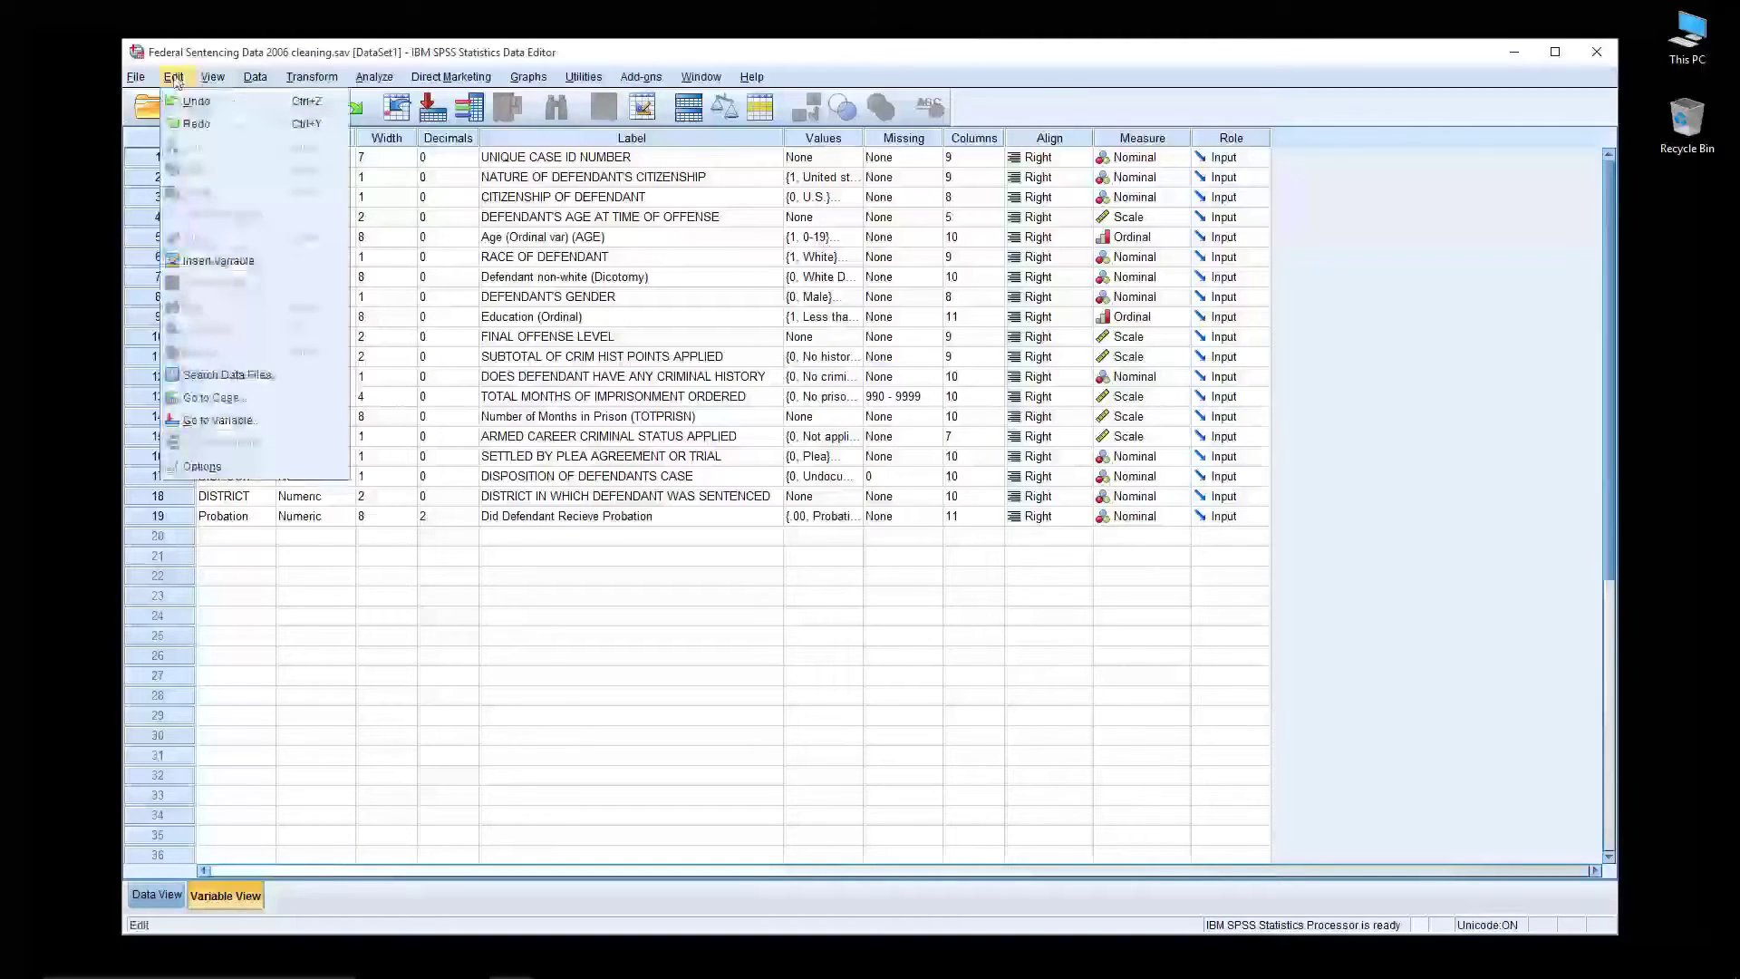
click(198, 467)
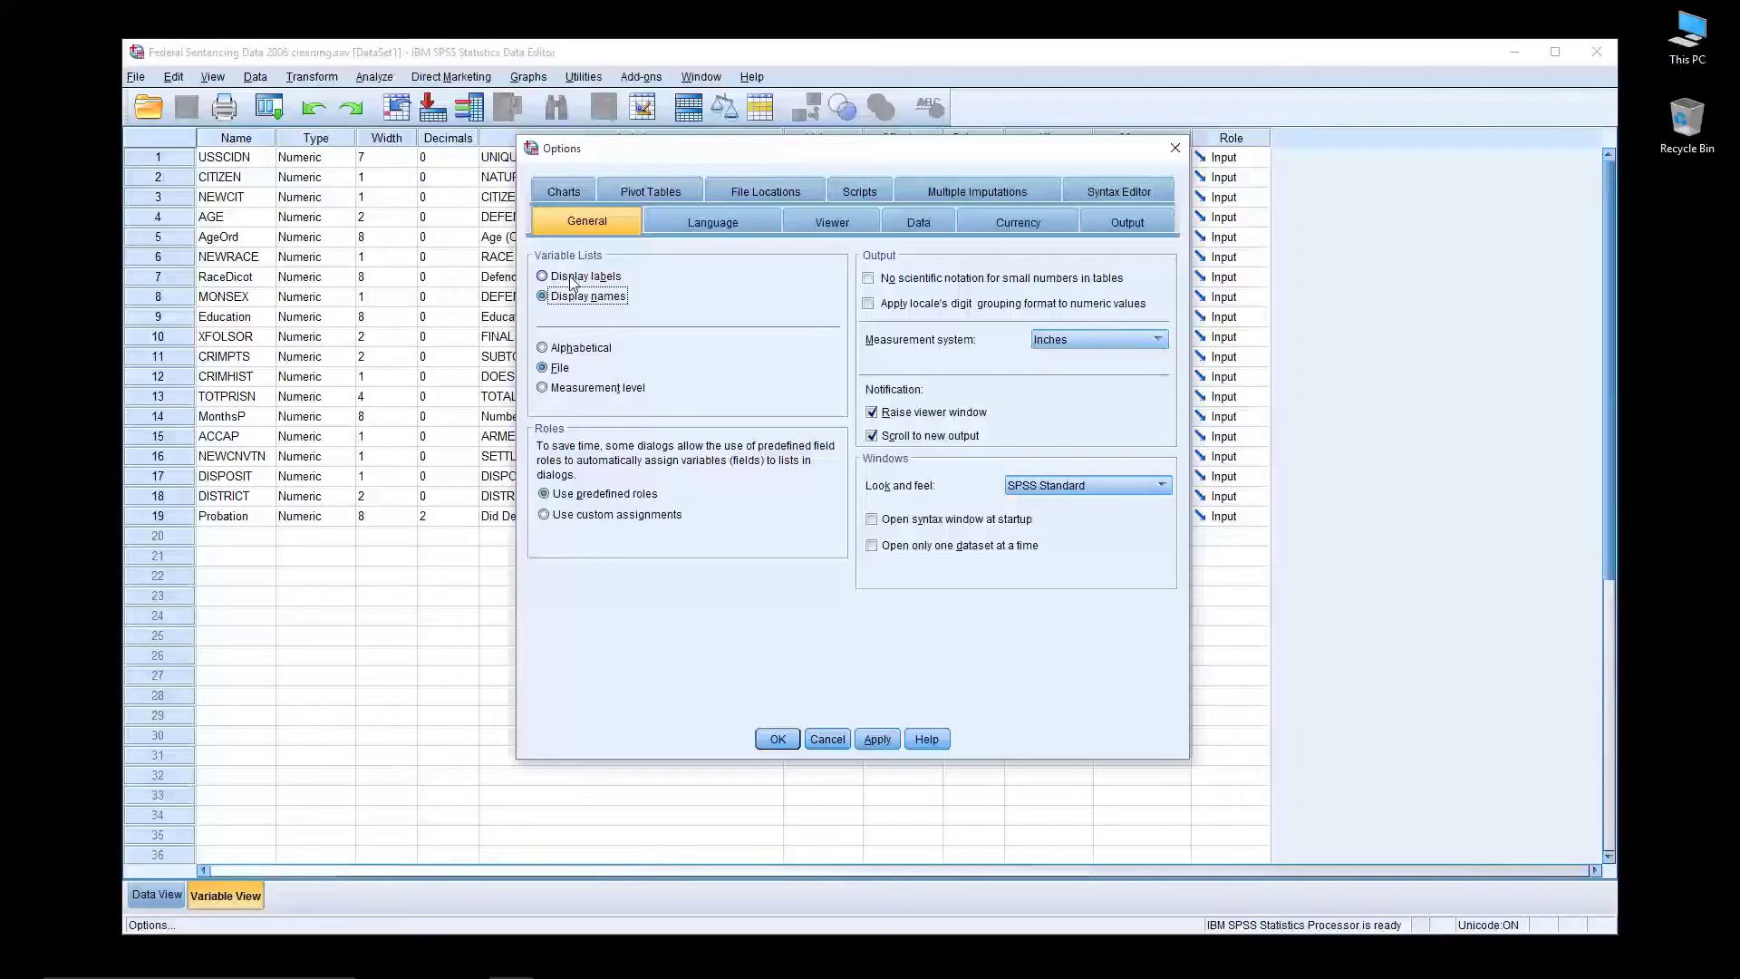
click(777, 738)
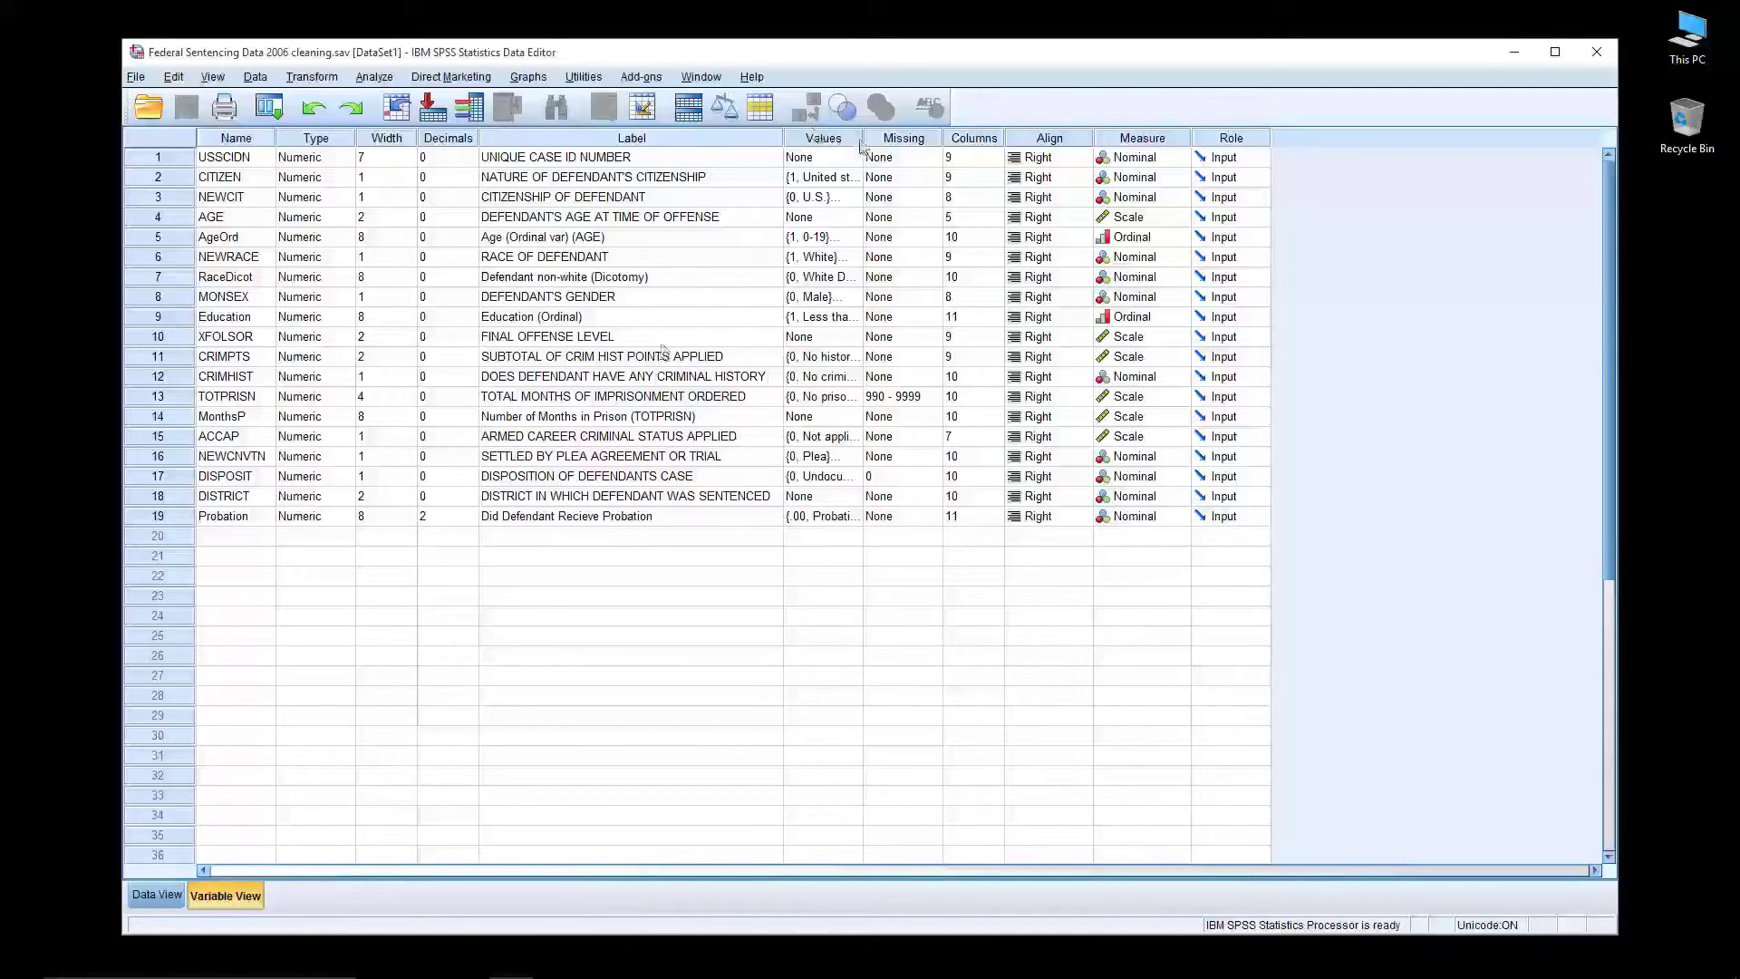
Widen the Values column and review the value labels defined for the CITIZEN variable
drag(868, 140, 997, 145)
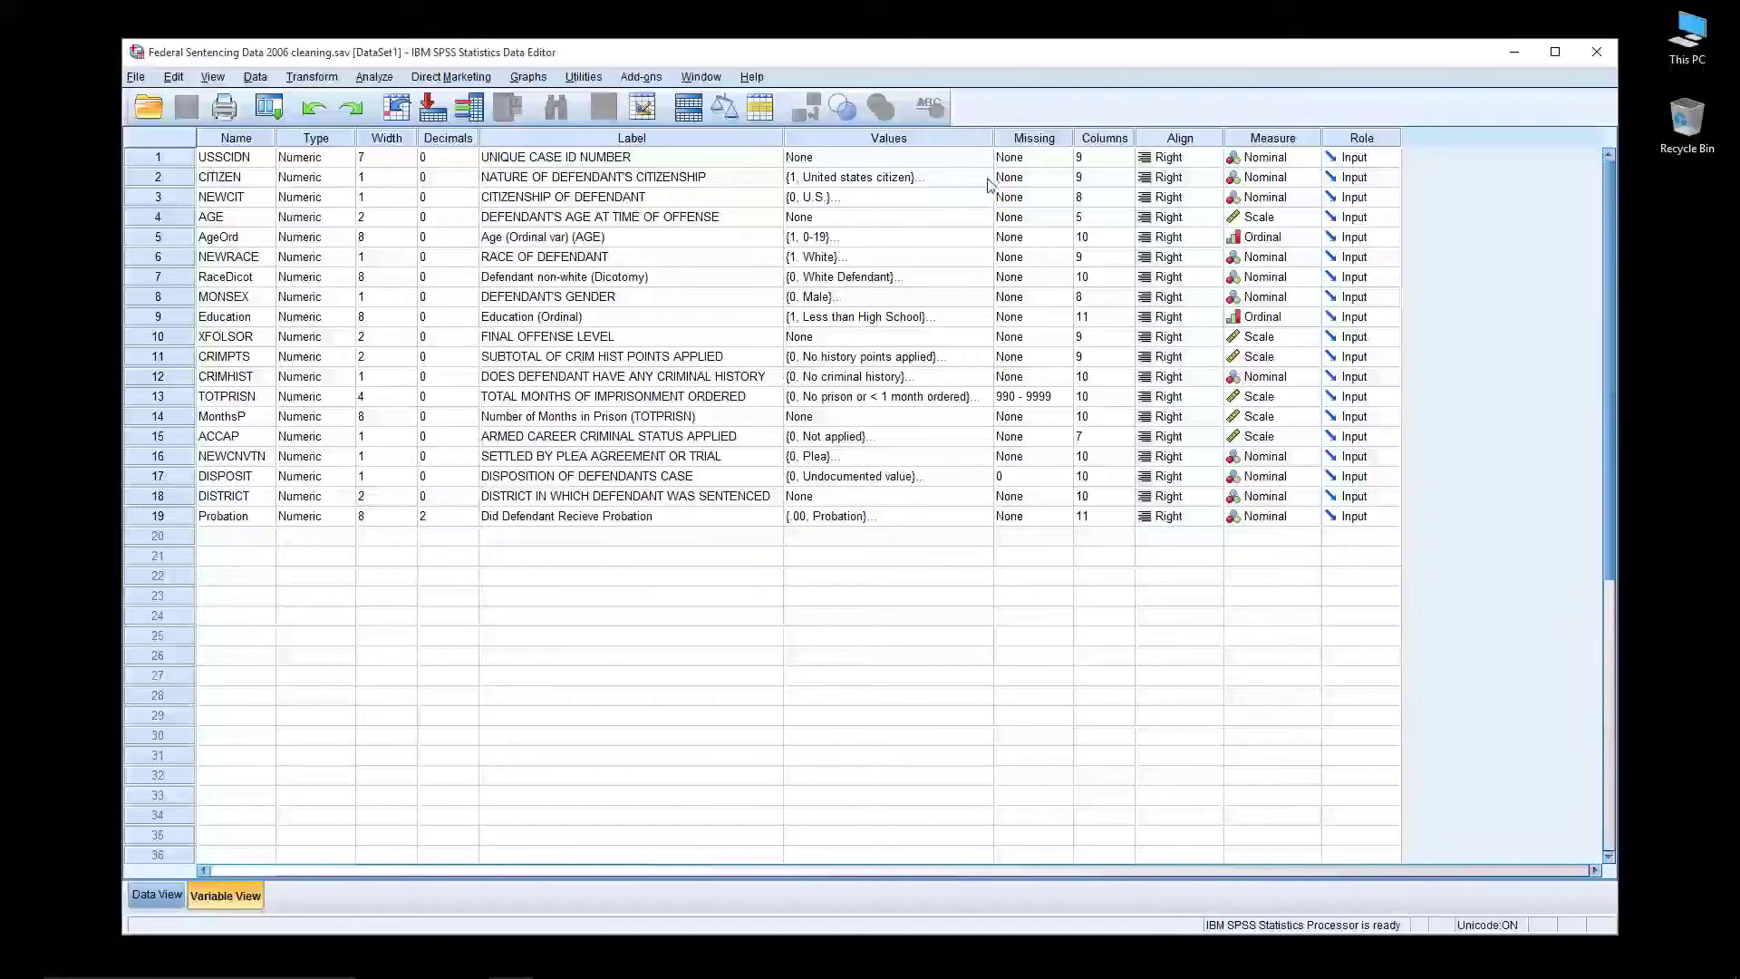
click(958, 185)
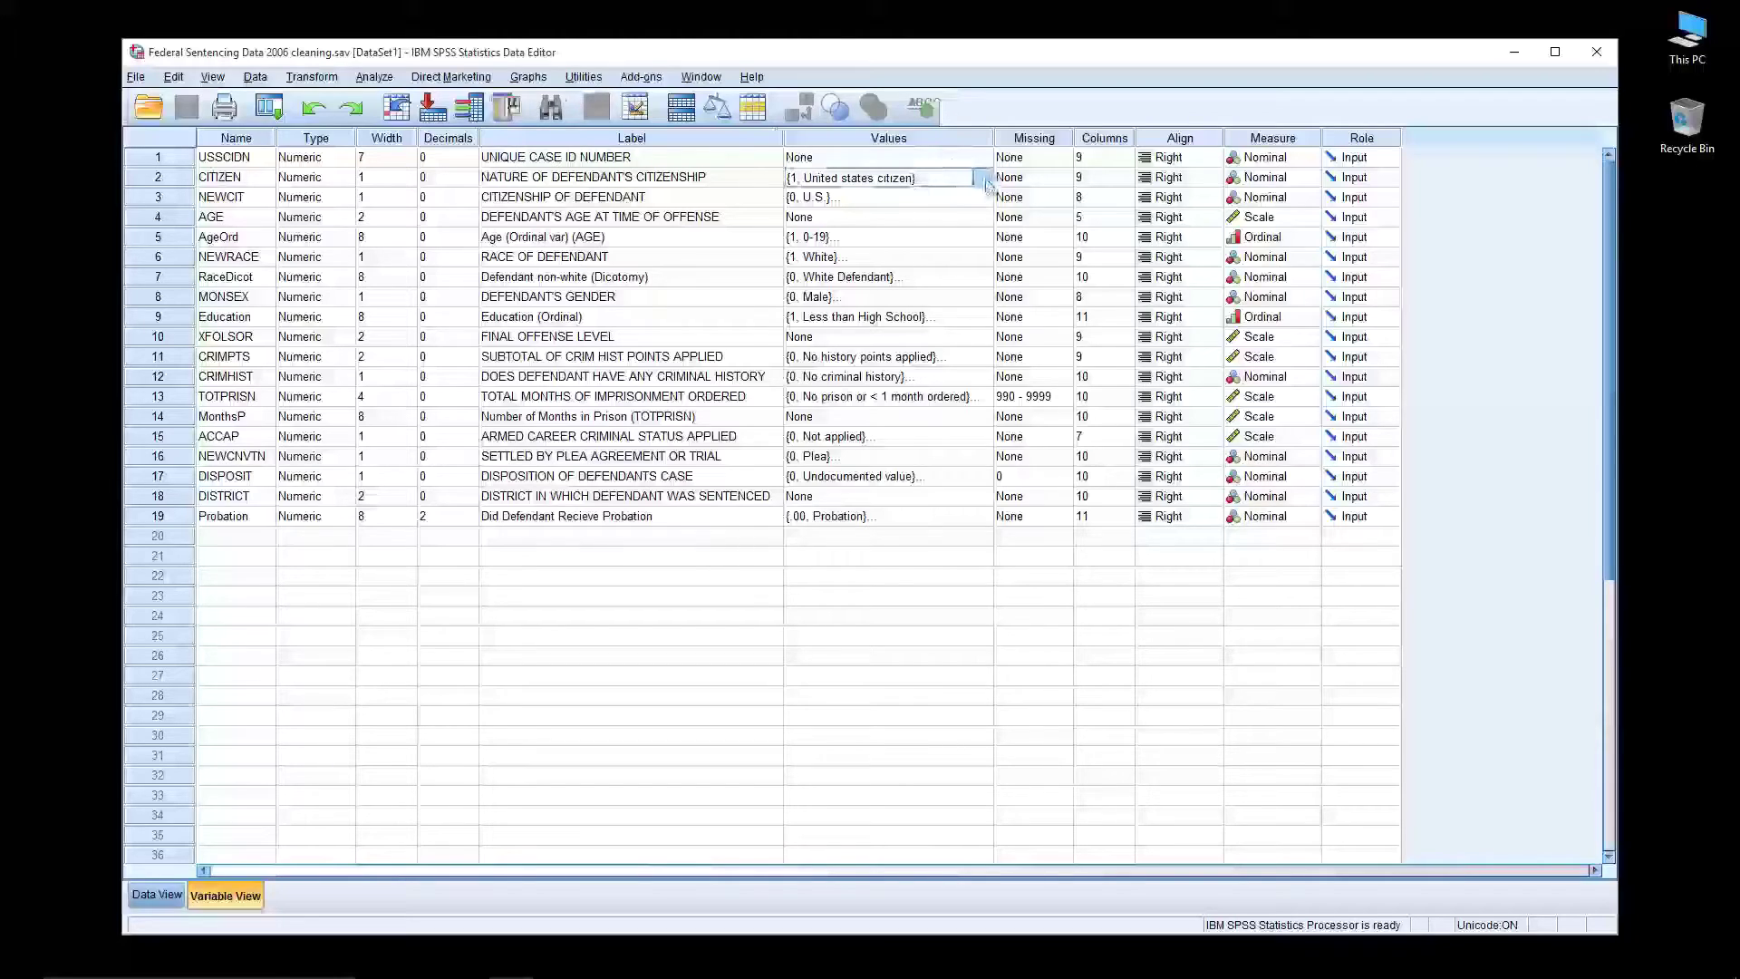
click(983, 178)
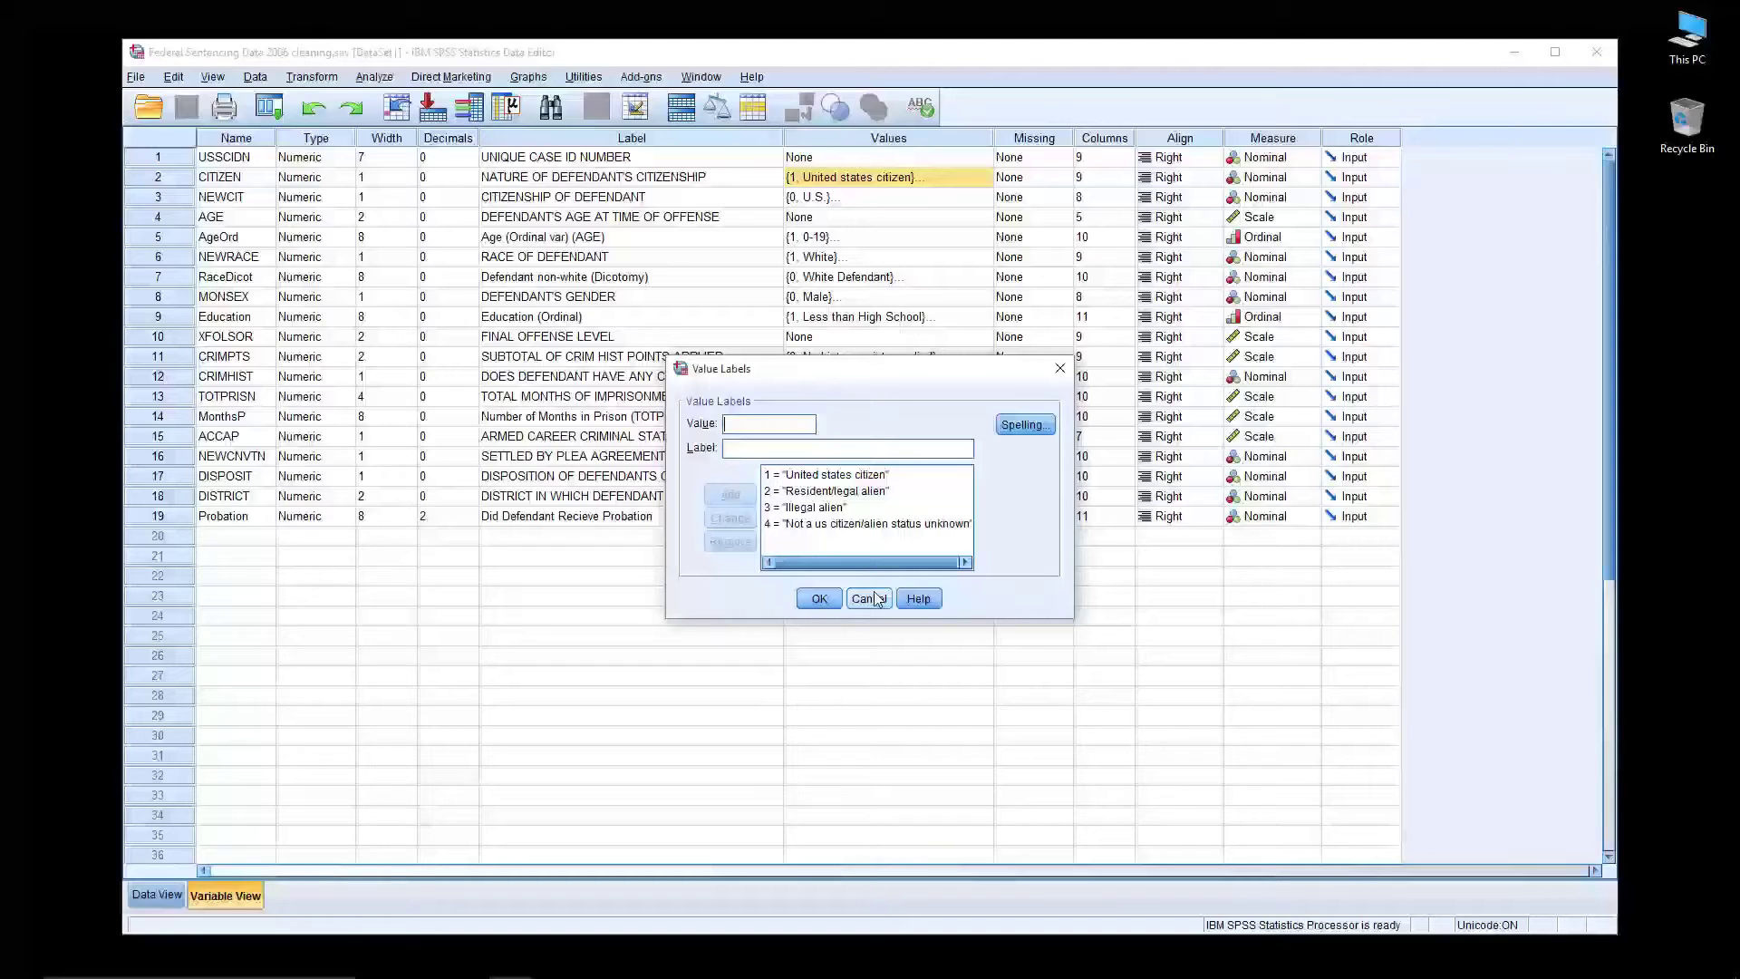
click(869, 602)
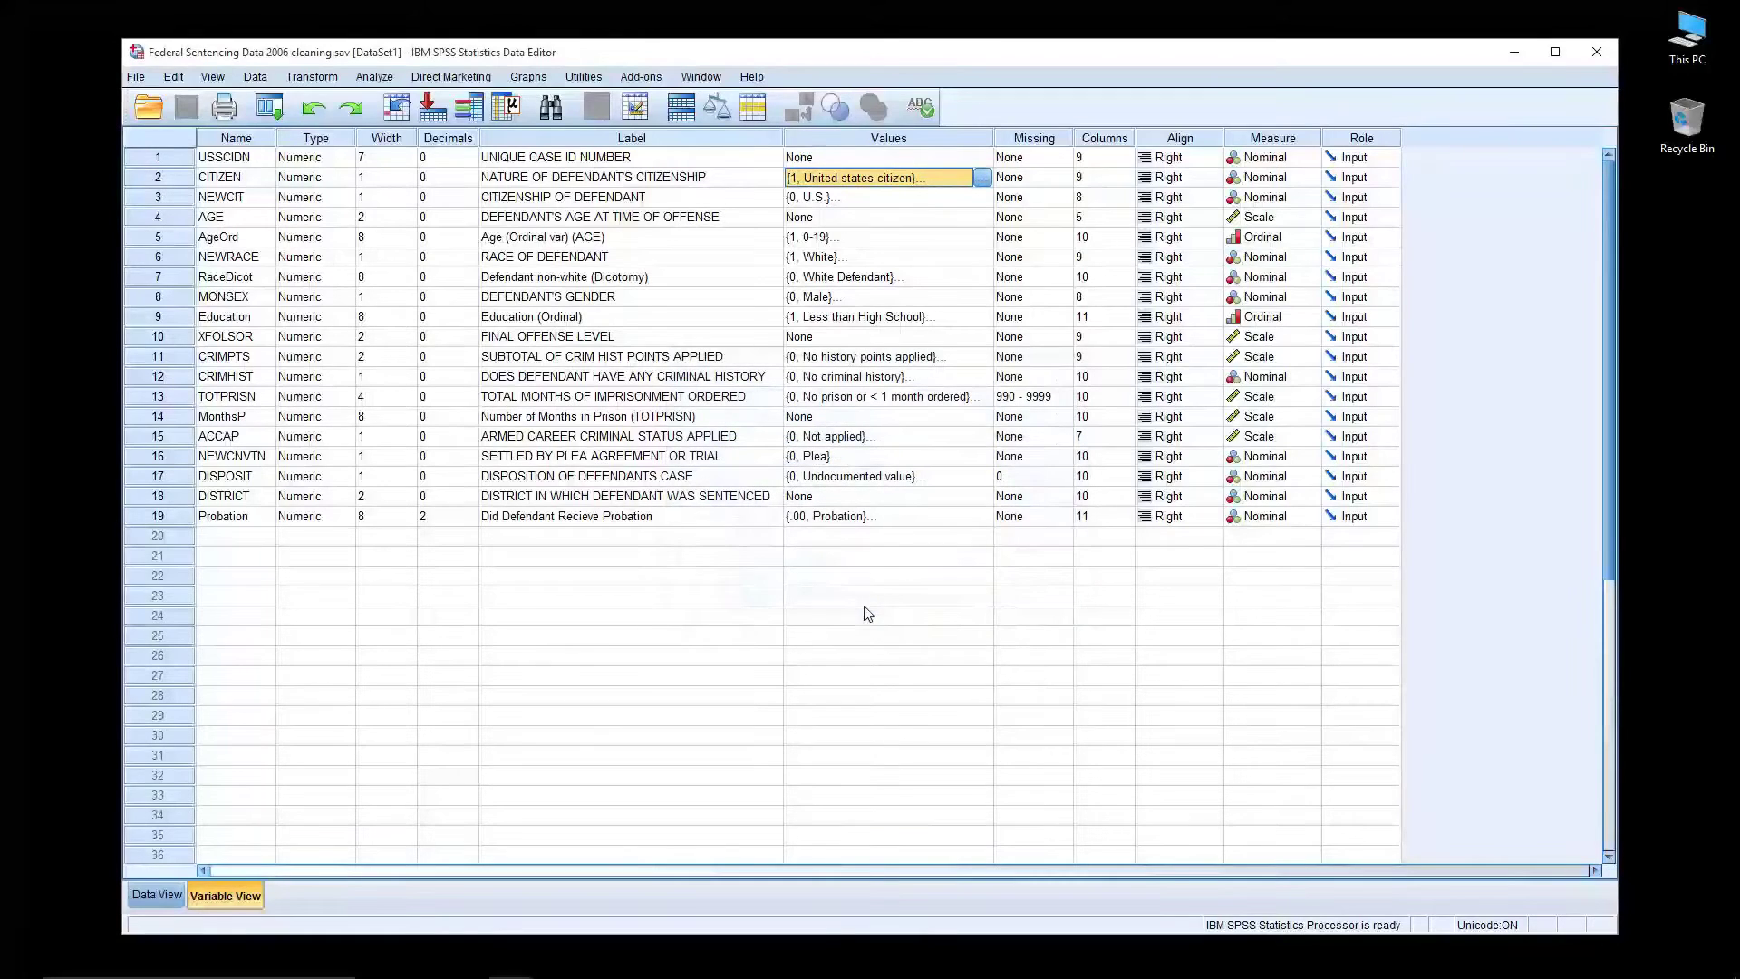
Run a Frequencies analysis with a frequency table for the CITIZEN variable
click(321, 78)
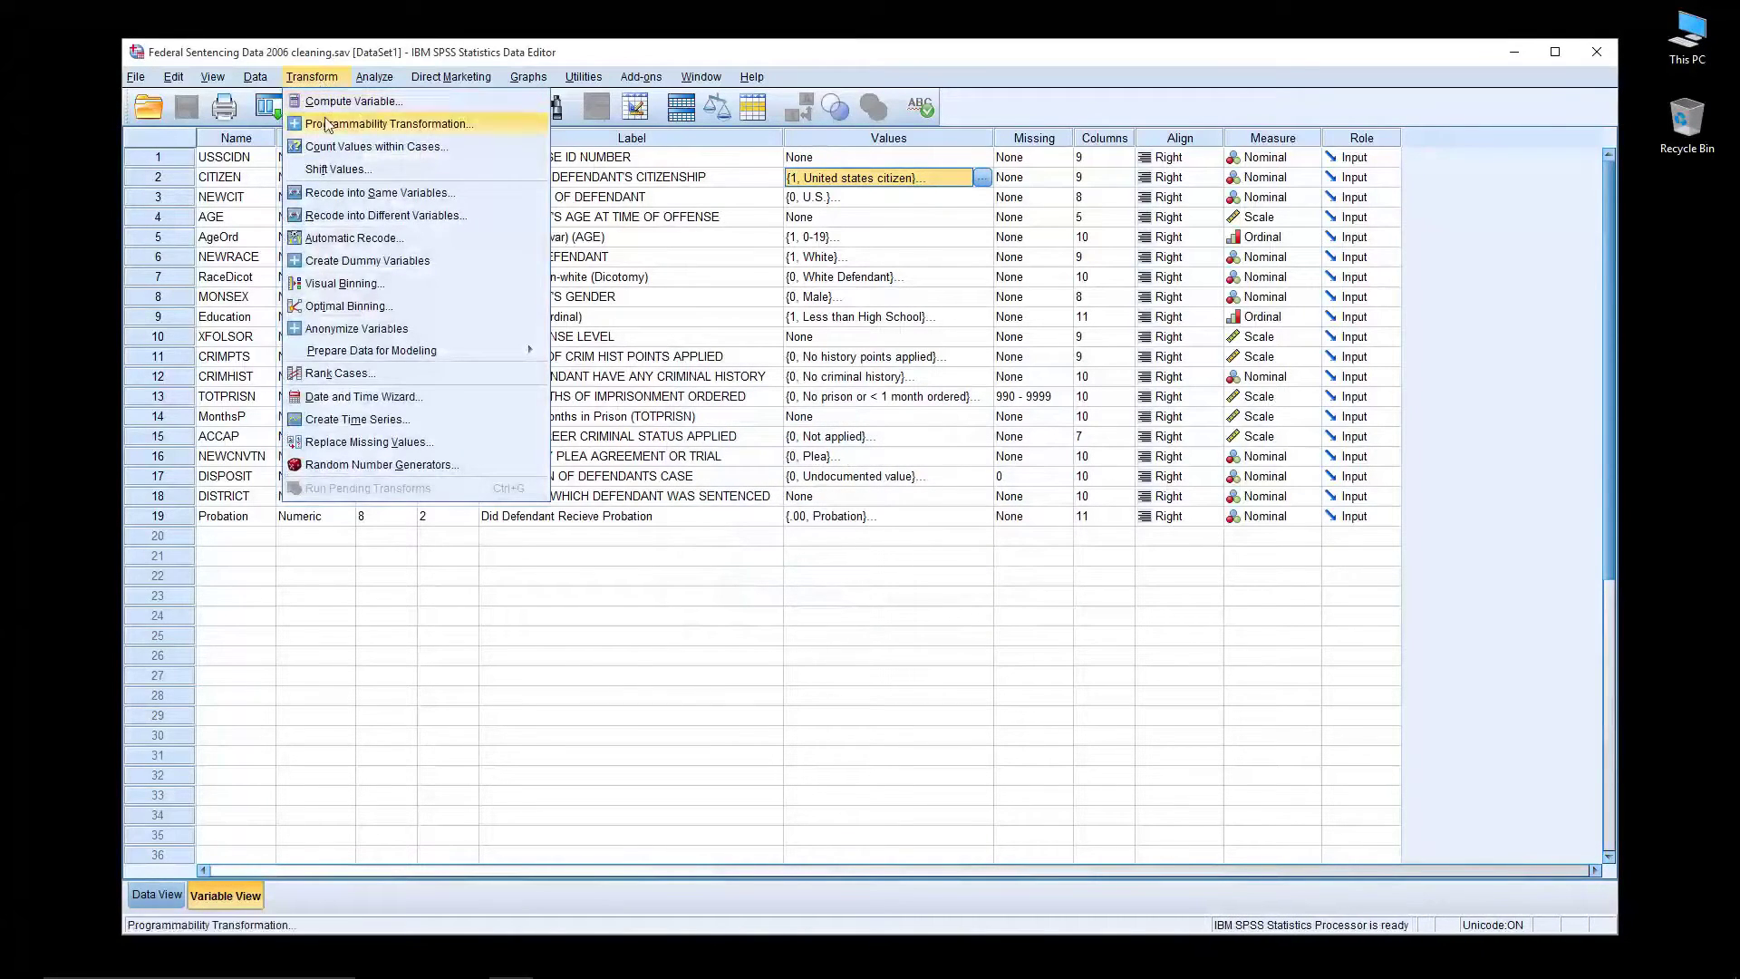
mouse_move(374, 77)
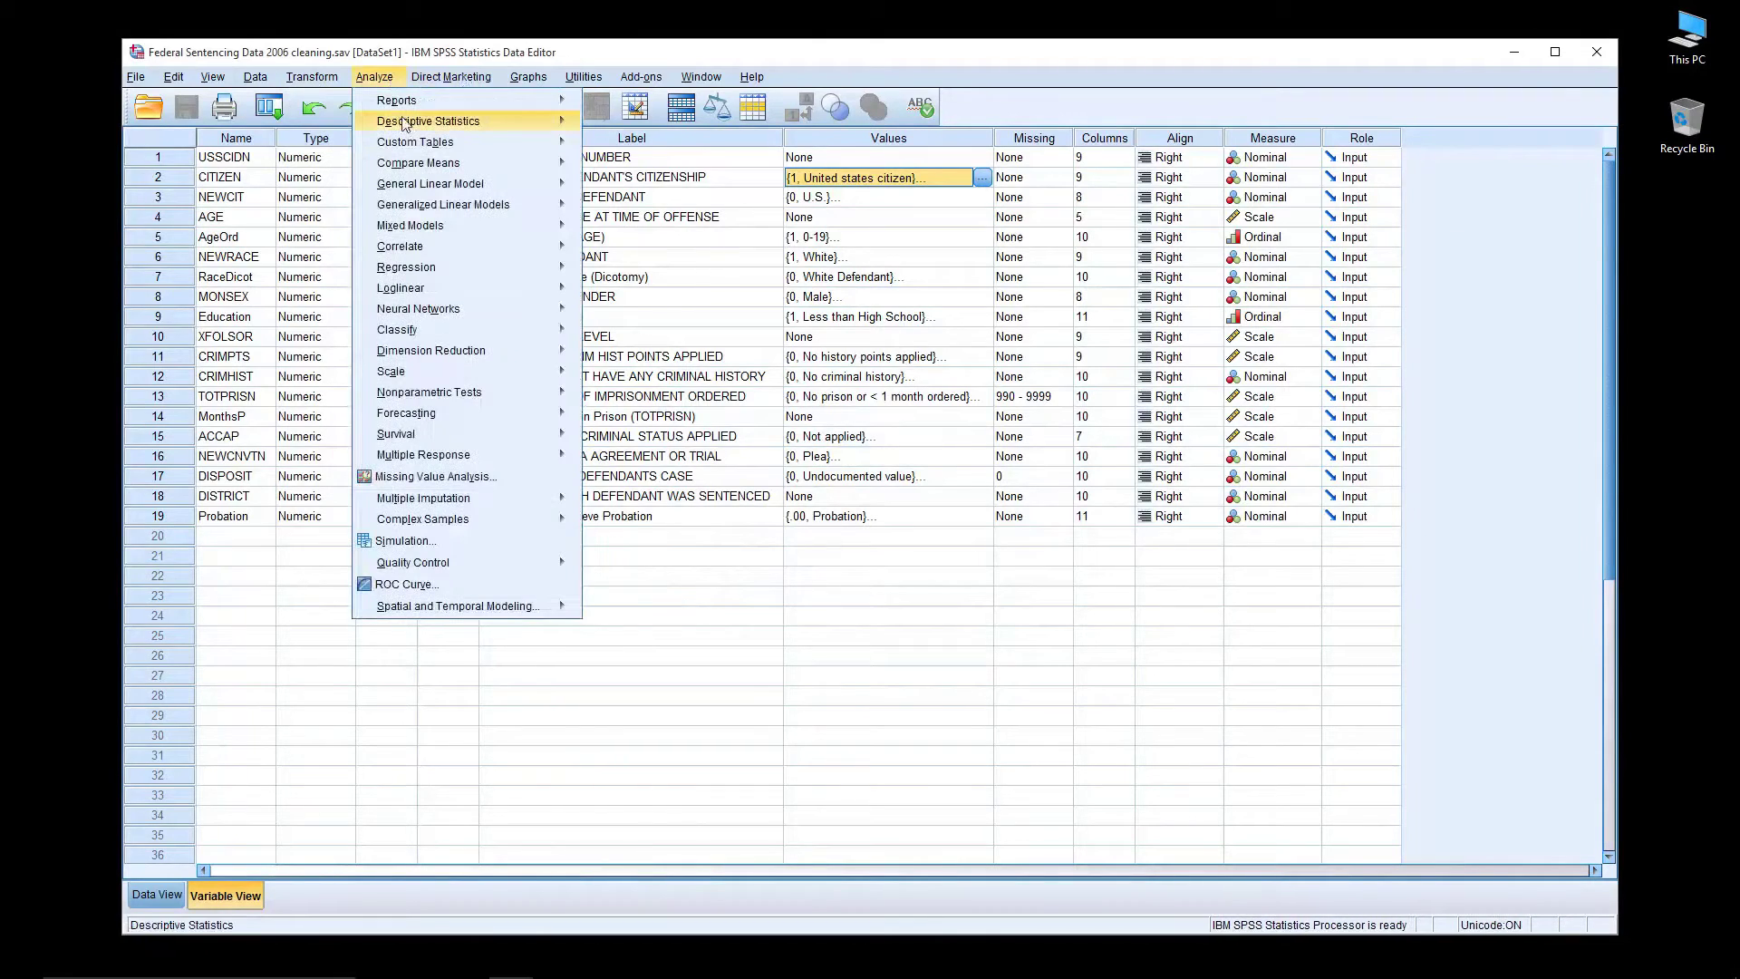
mouse_move(407, 126)
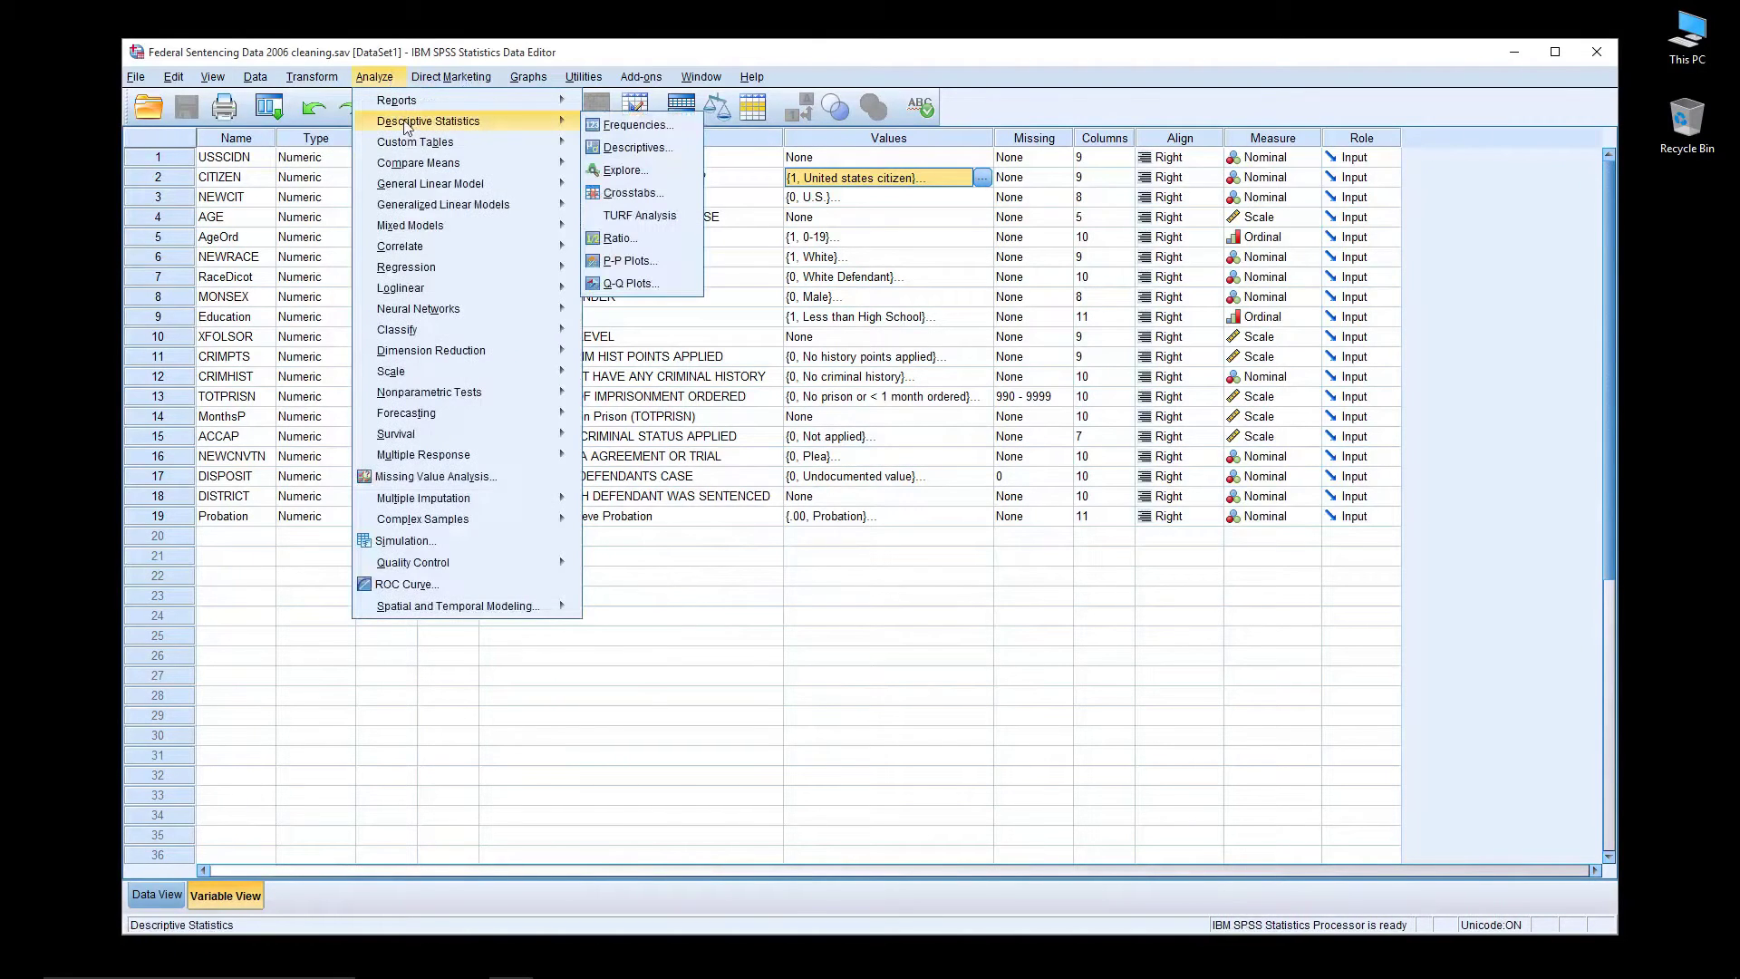
click(604, 126)
drag(855, 349, 1246, 382)
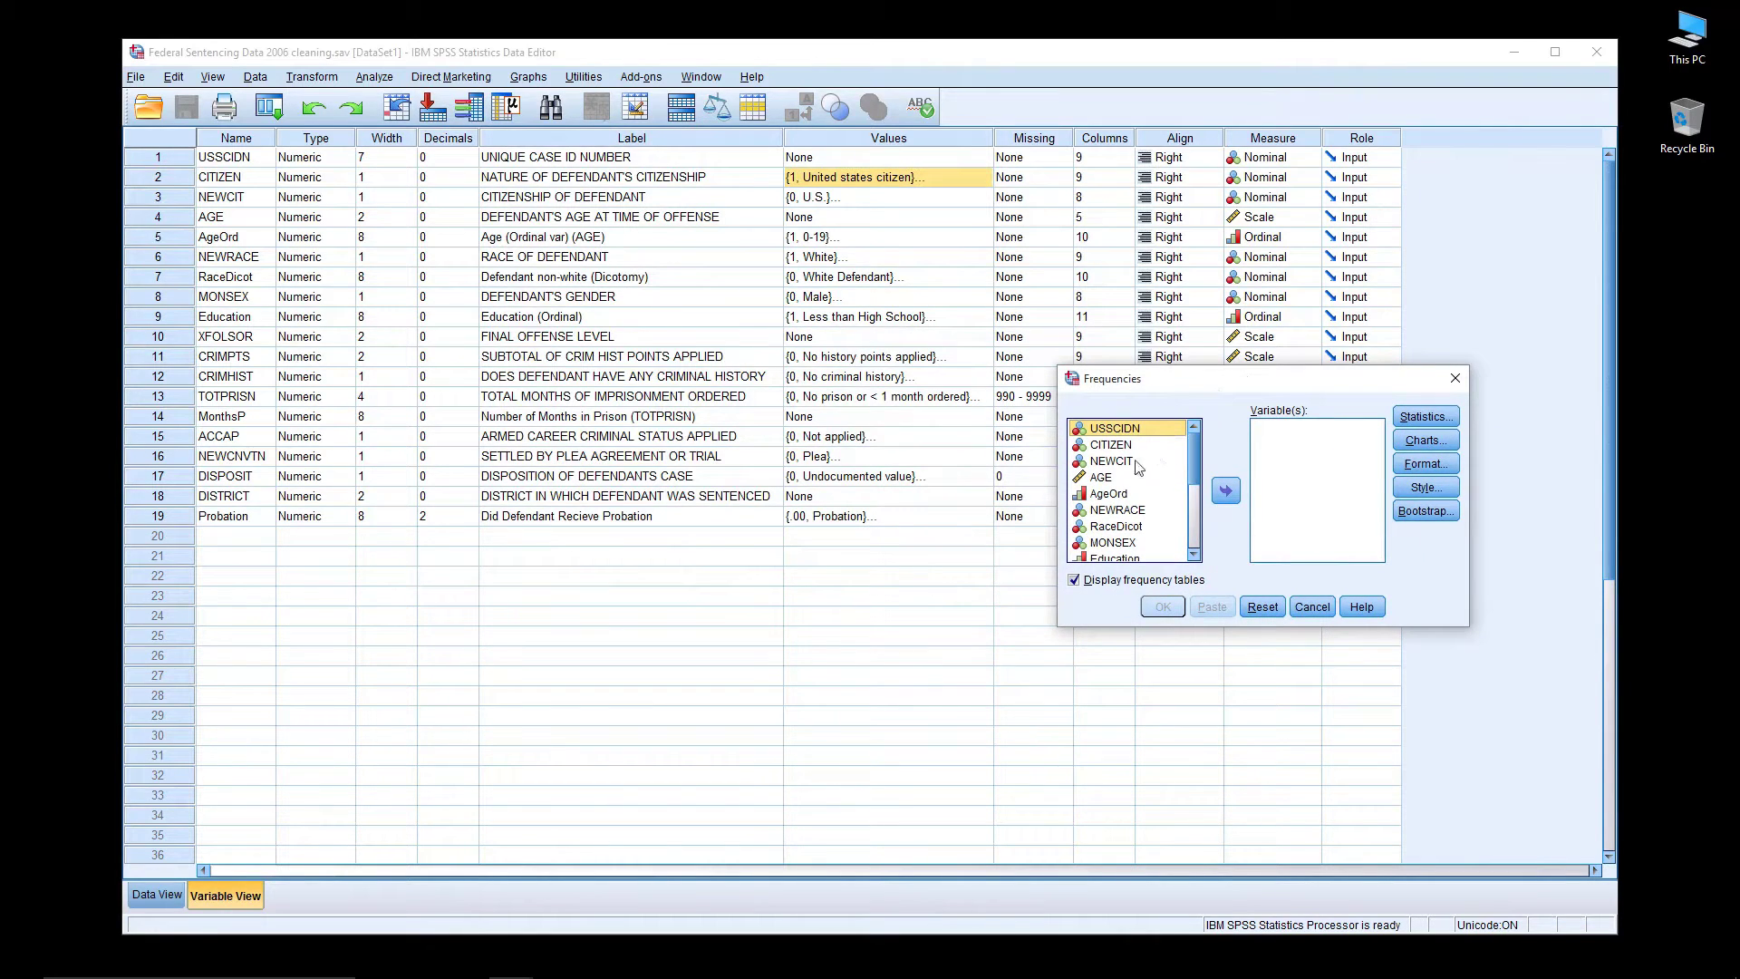
click(1109, 448)
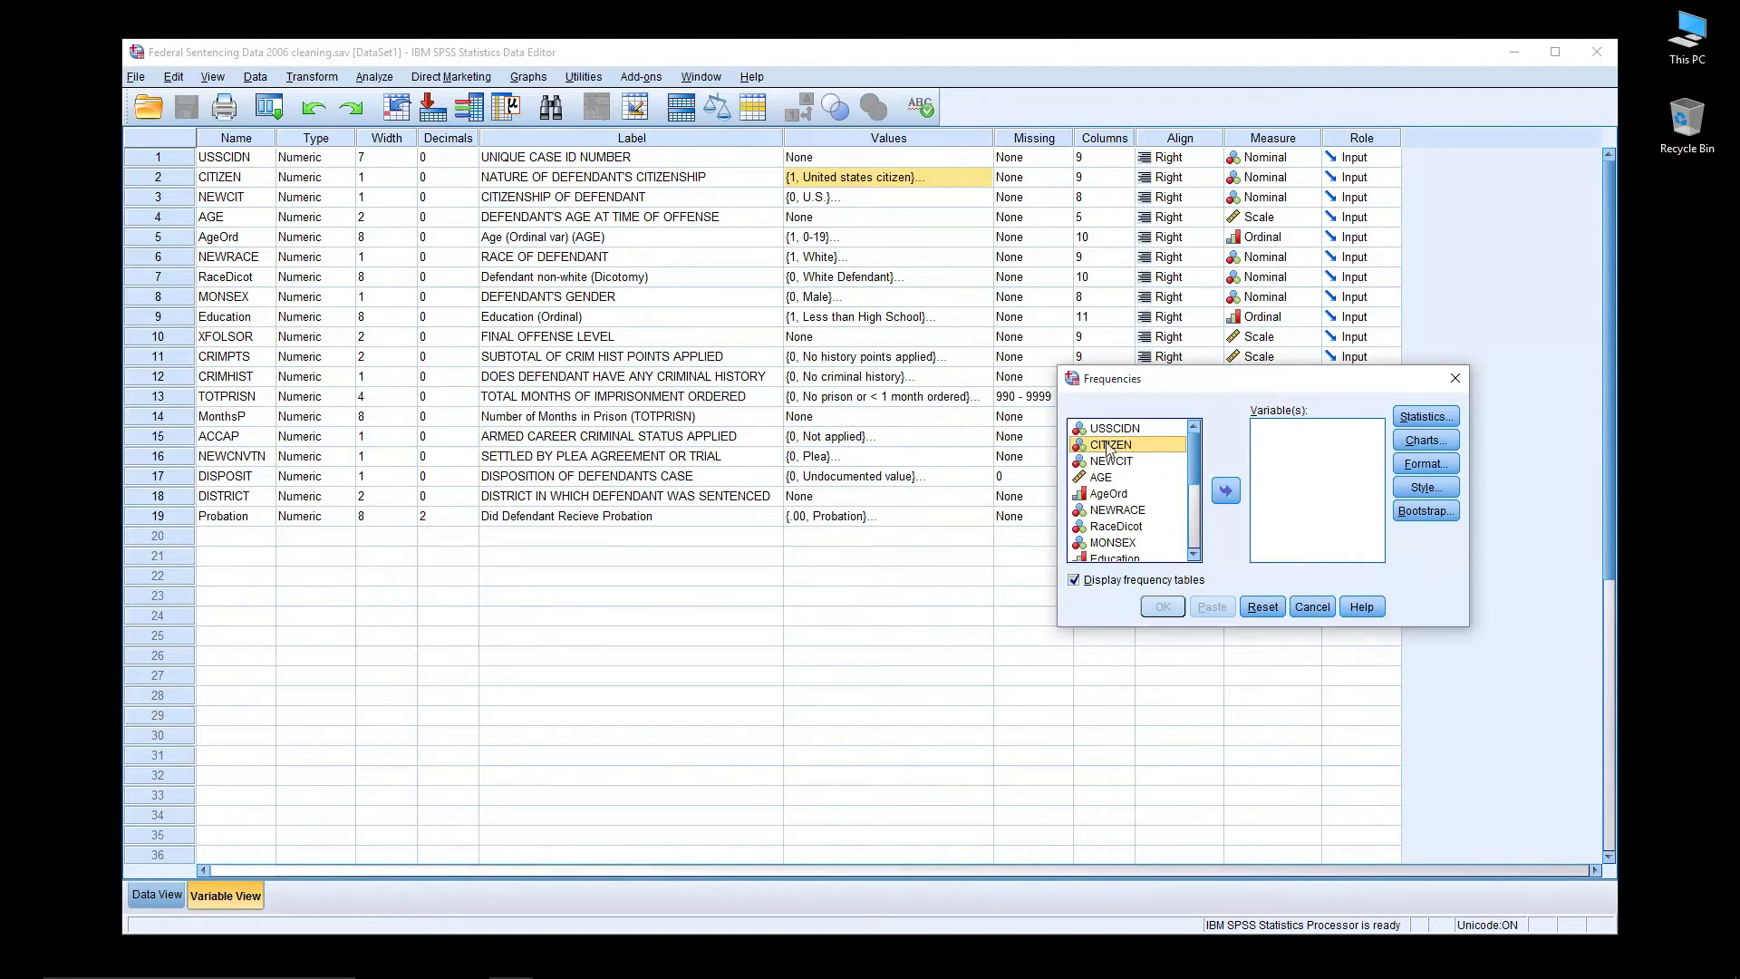
click(1224, 491)
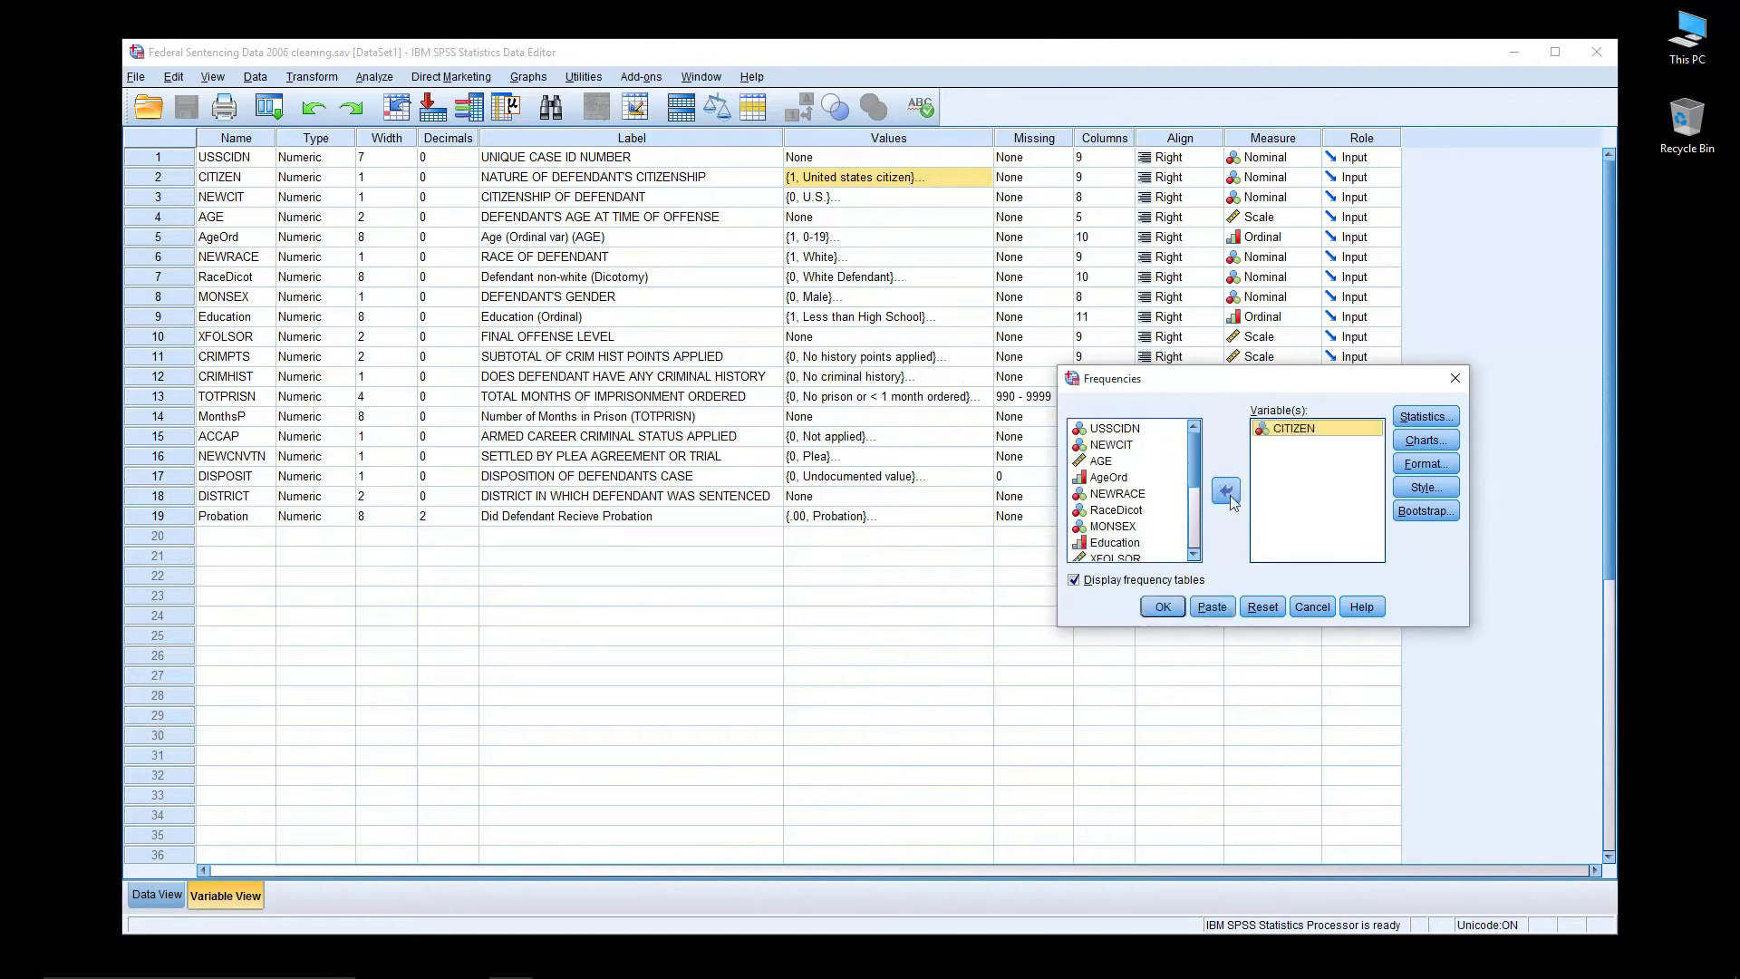
click(1163, 608)
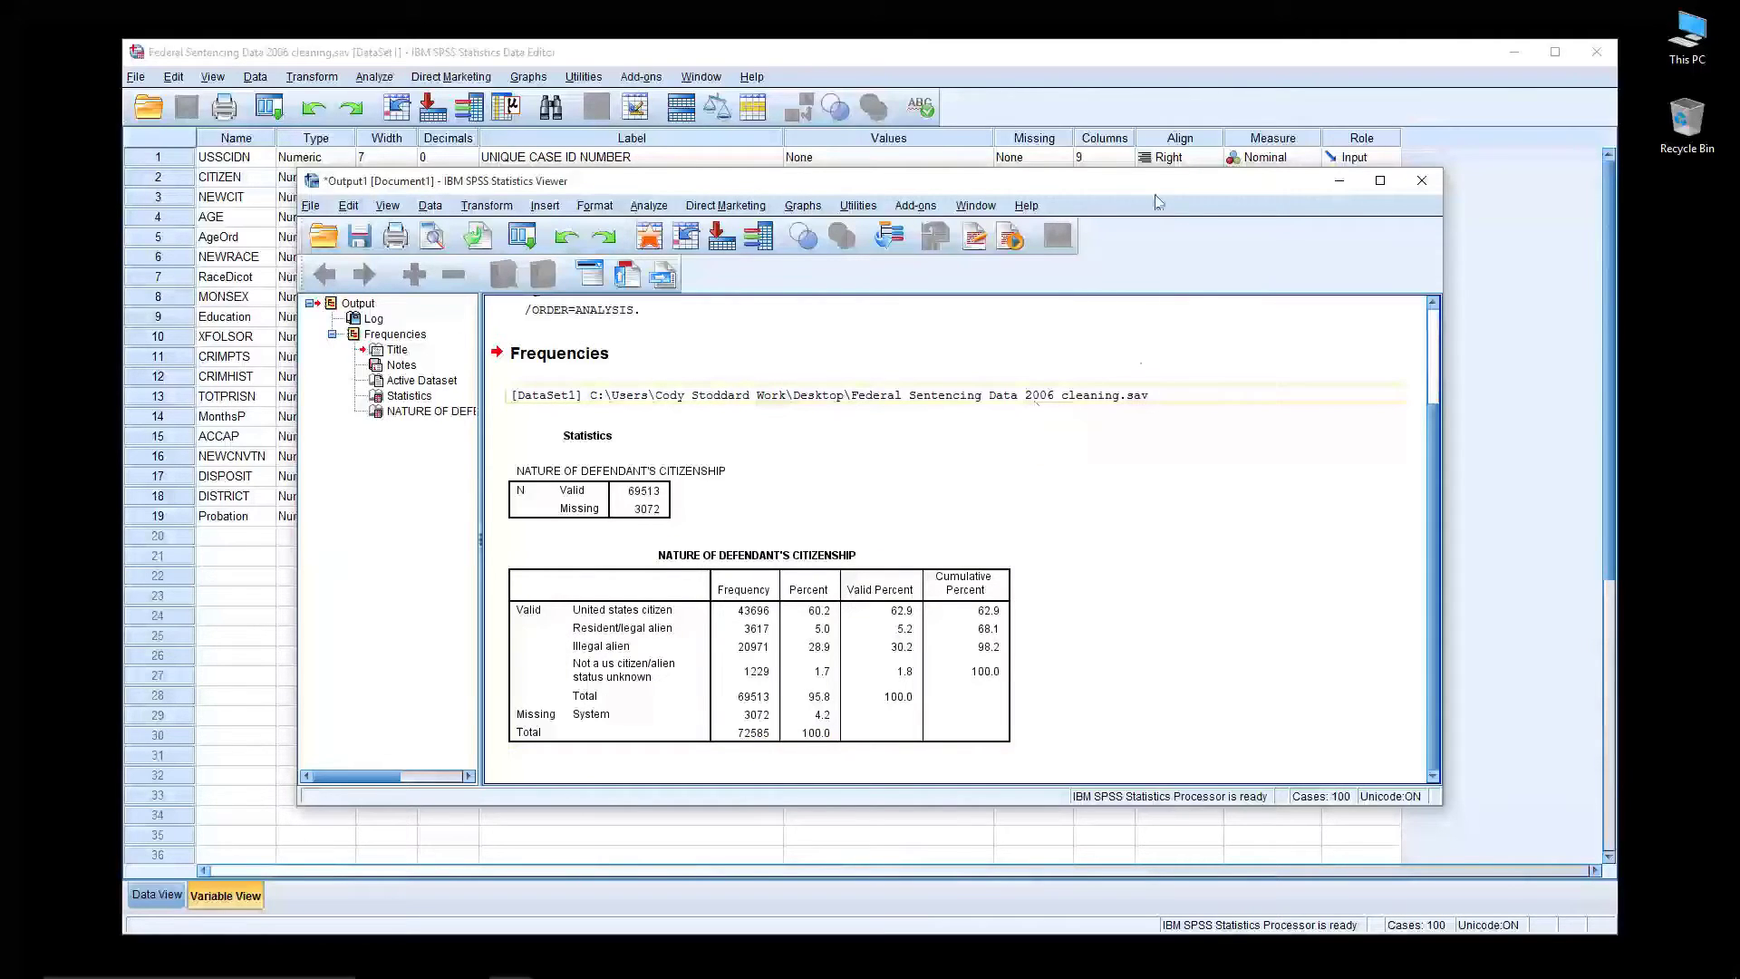
Move the output window aside to read the citizenship frequency table, and return to the data editor
drag(1166, 191, 1407, 241)
click(1033, 672)
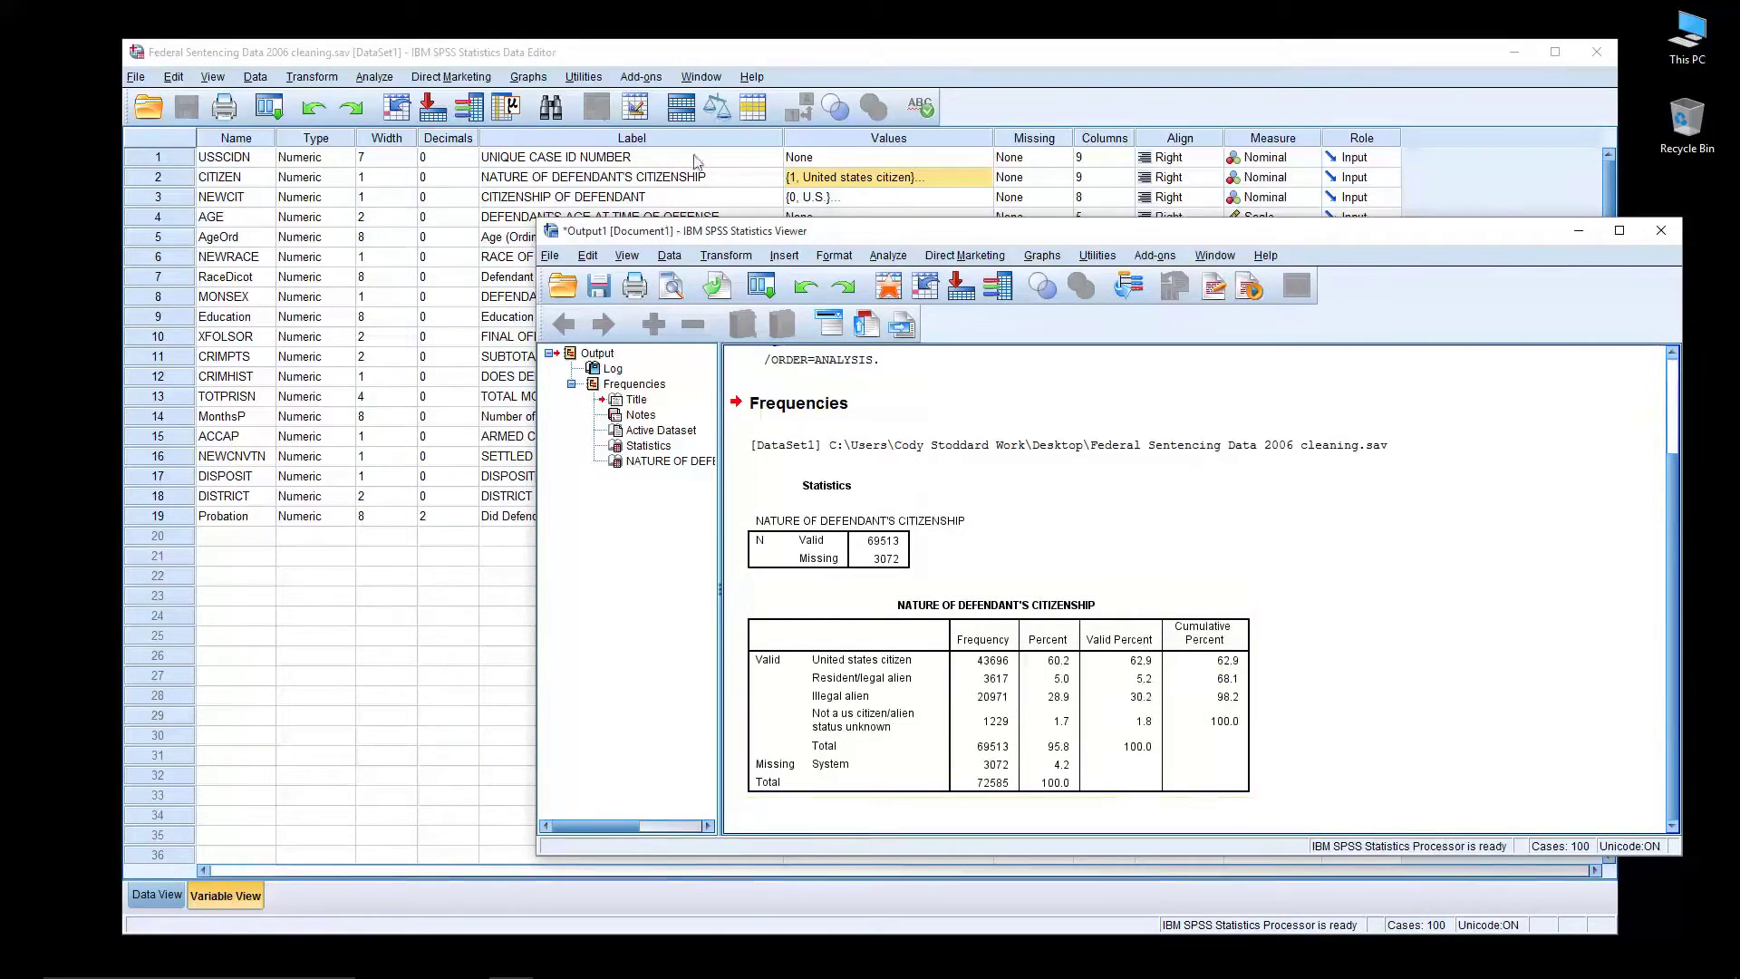
click(722, 54)
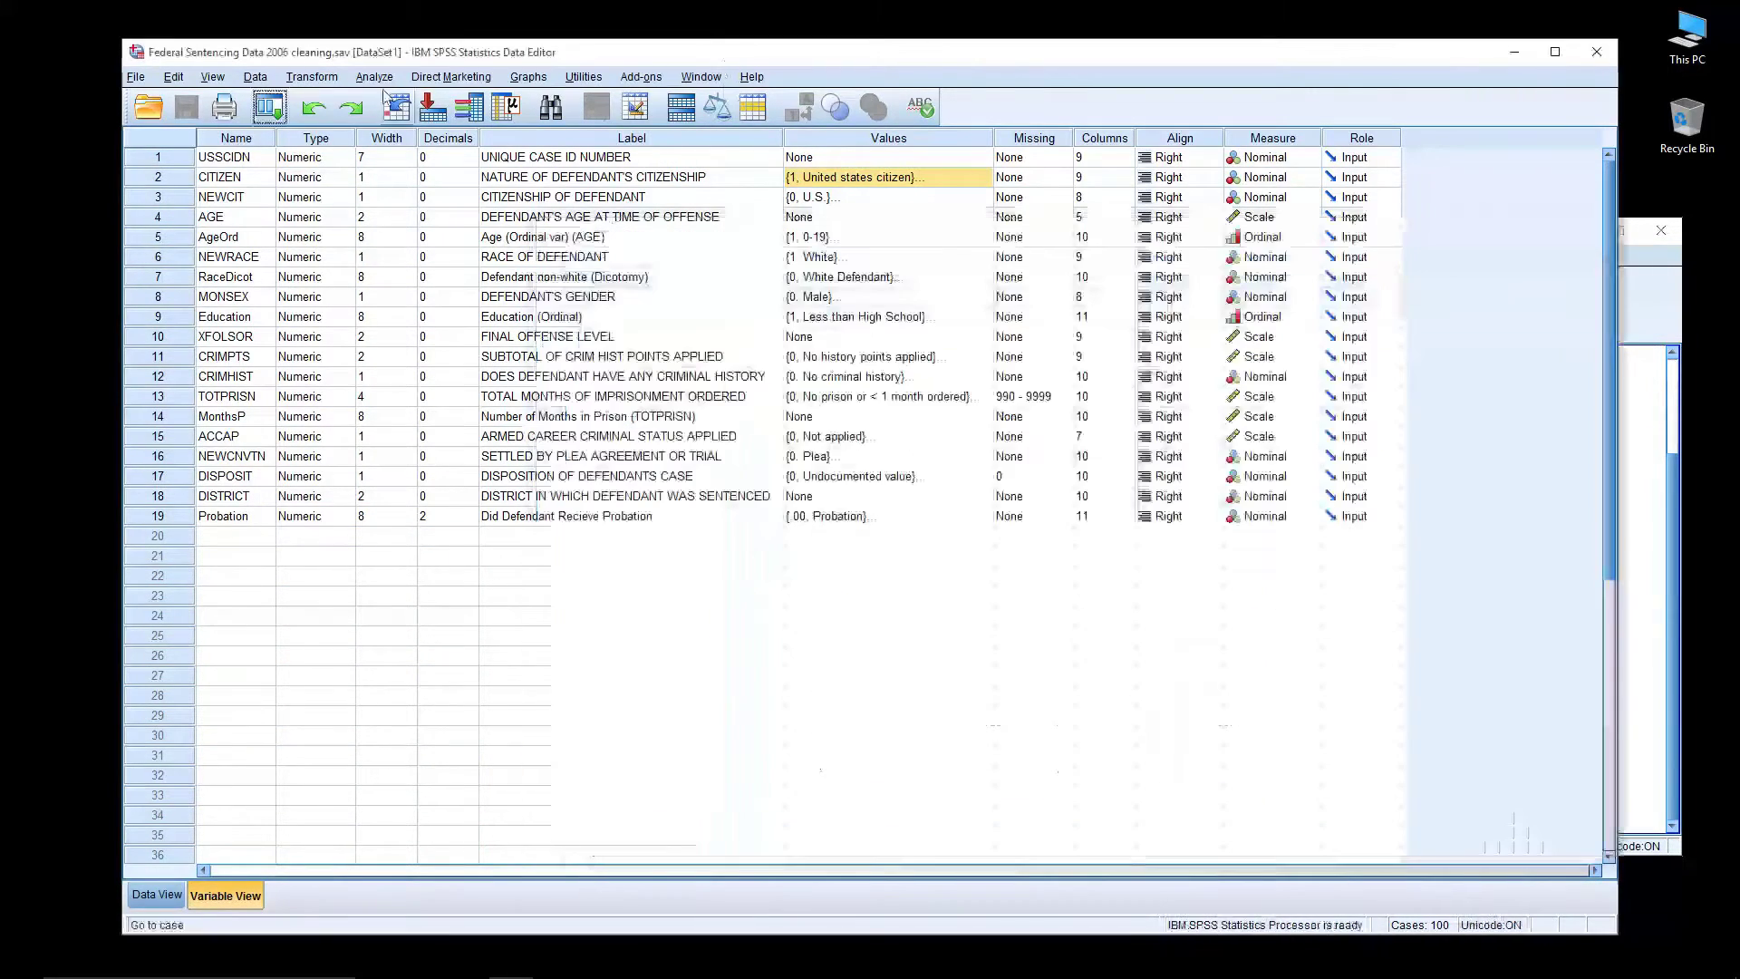
Look over the case values in Data View and return to Variable View
click(312, 77)
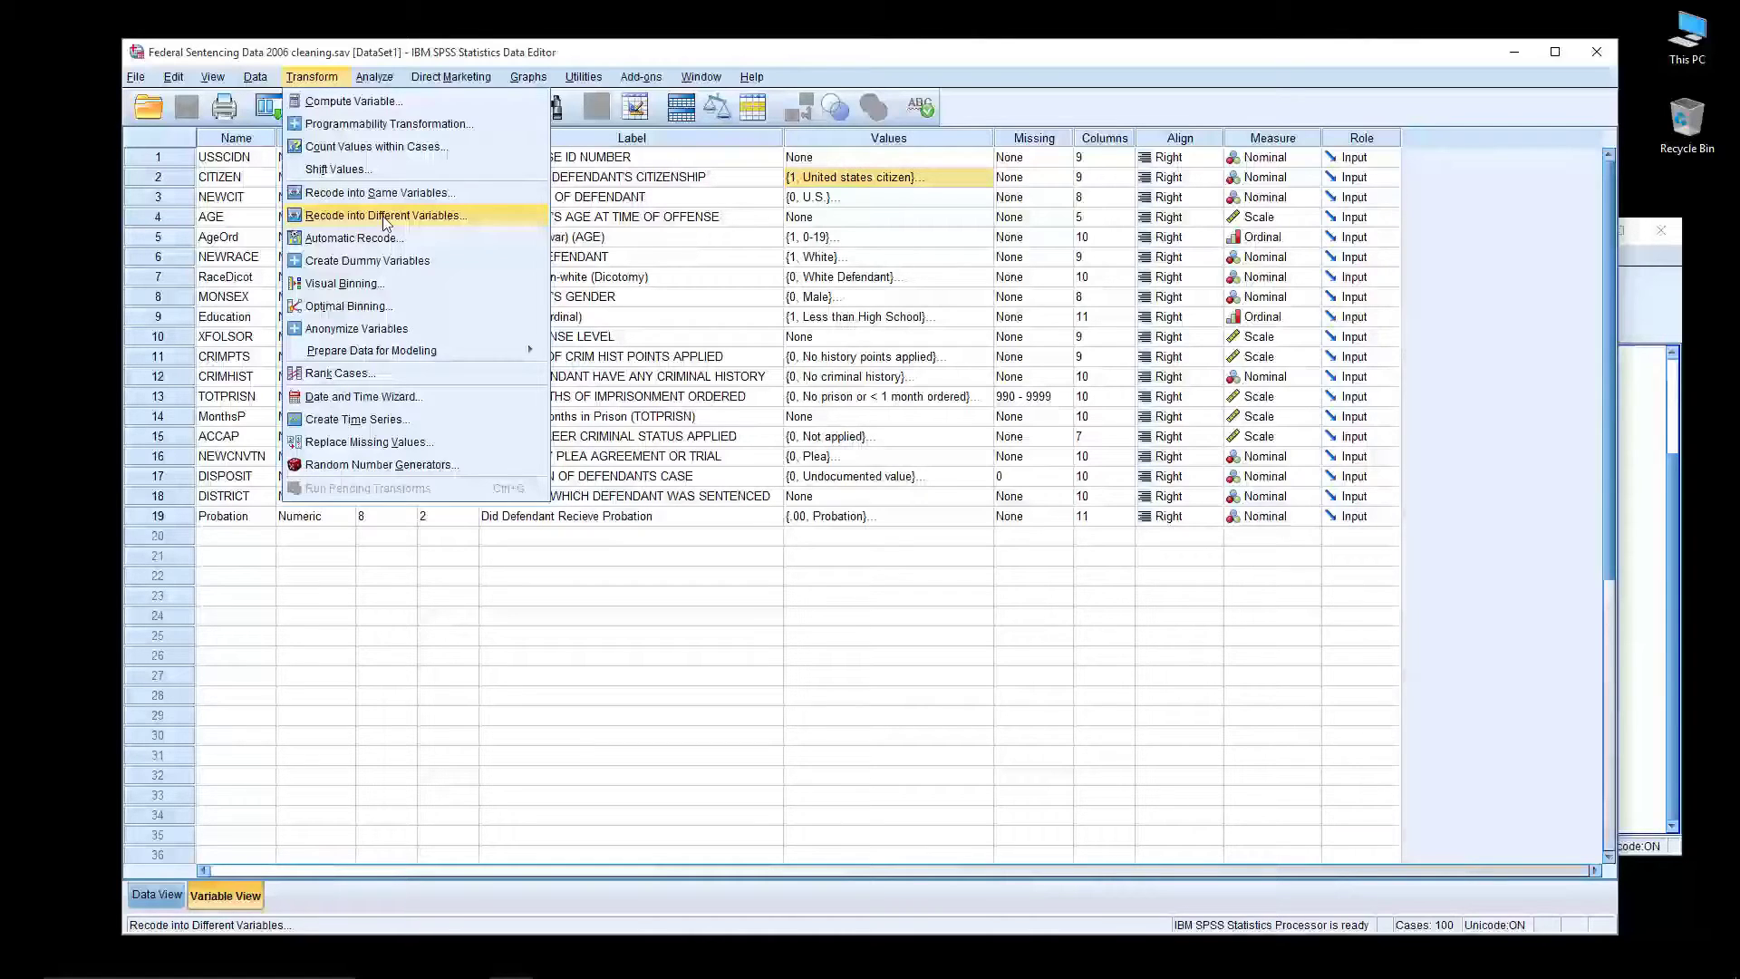
click(173, 76)
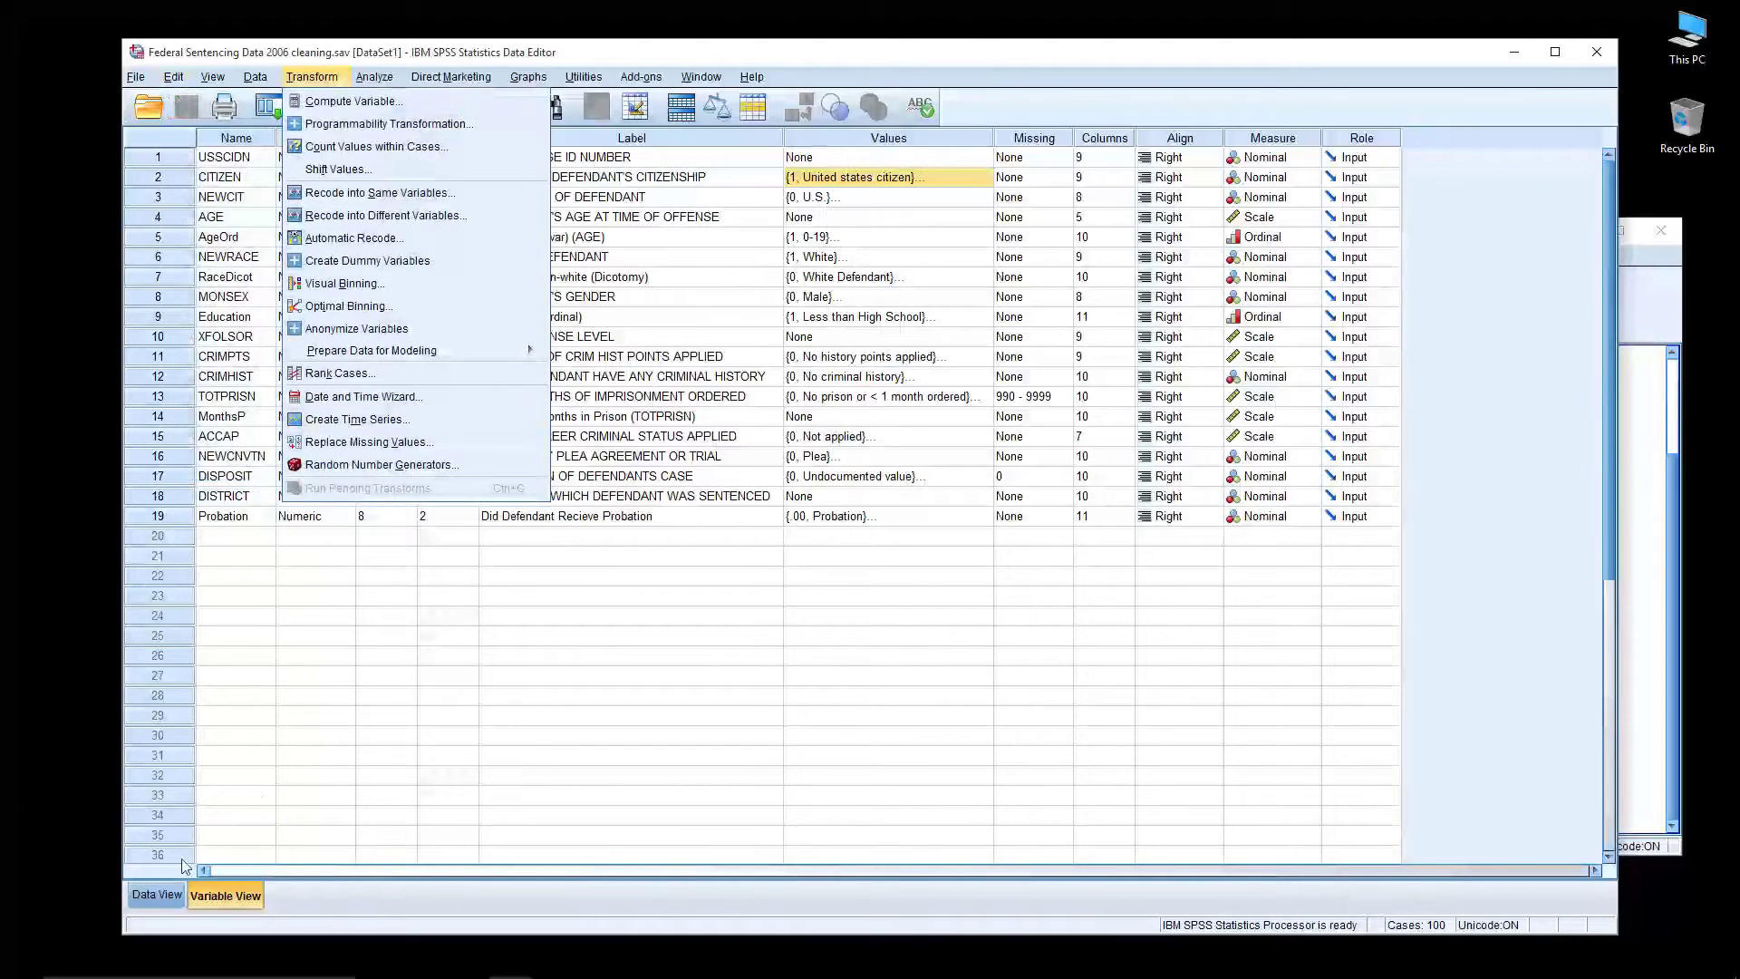
click(158, 895)
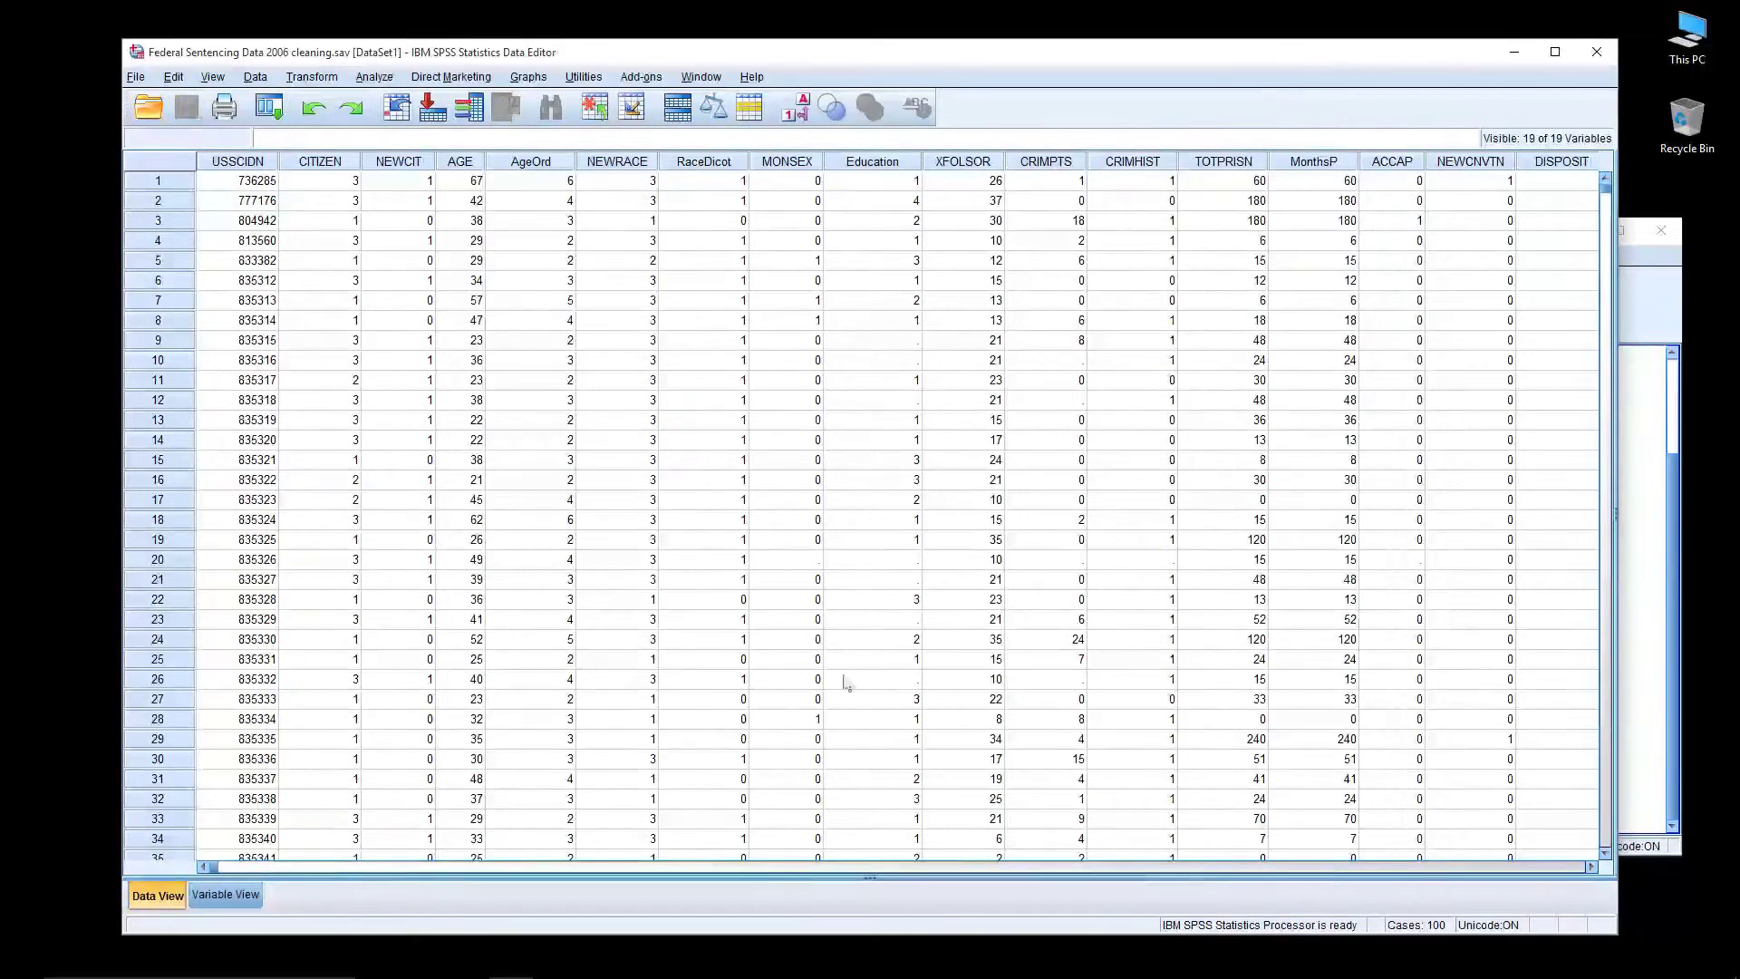
click(256, 897)
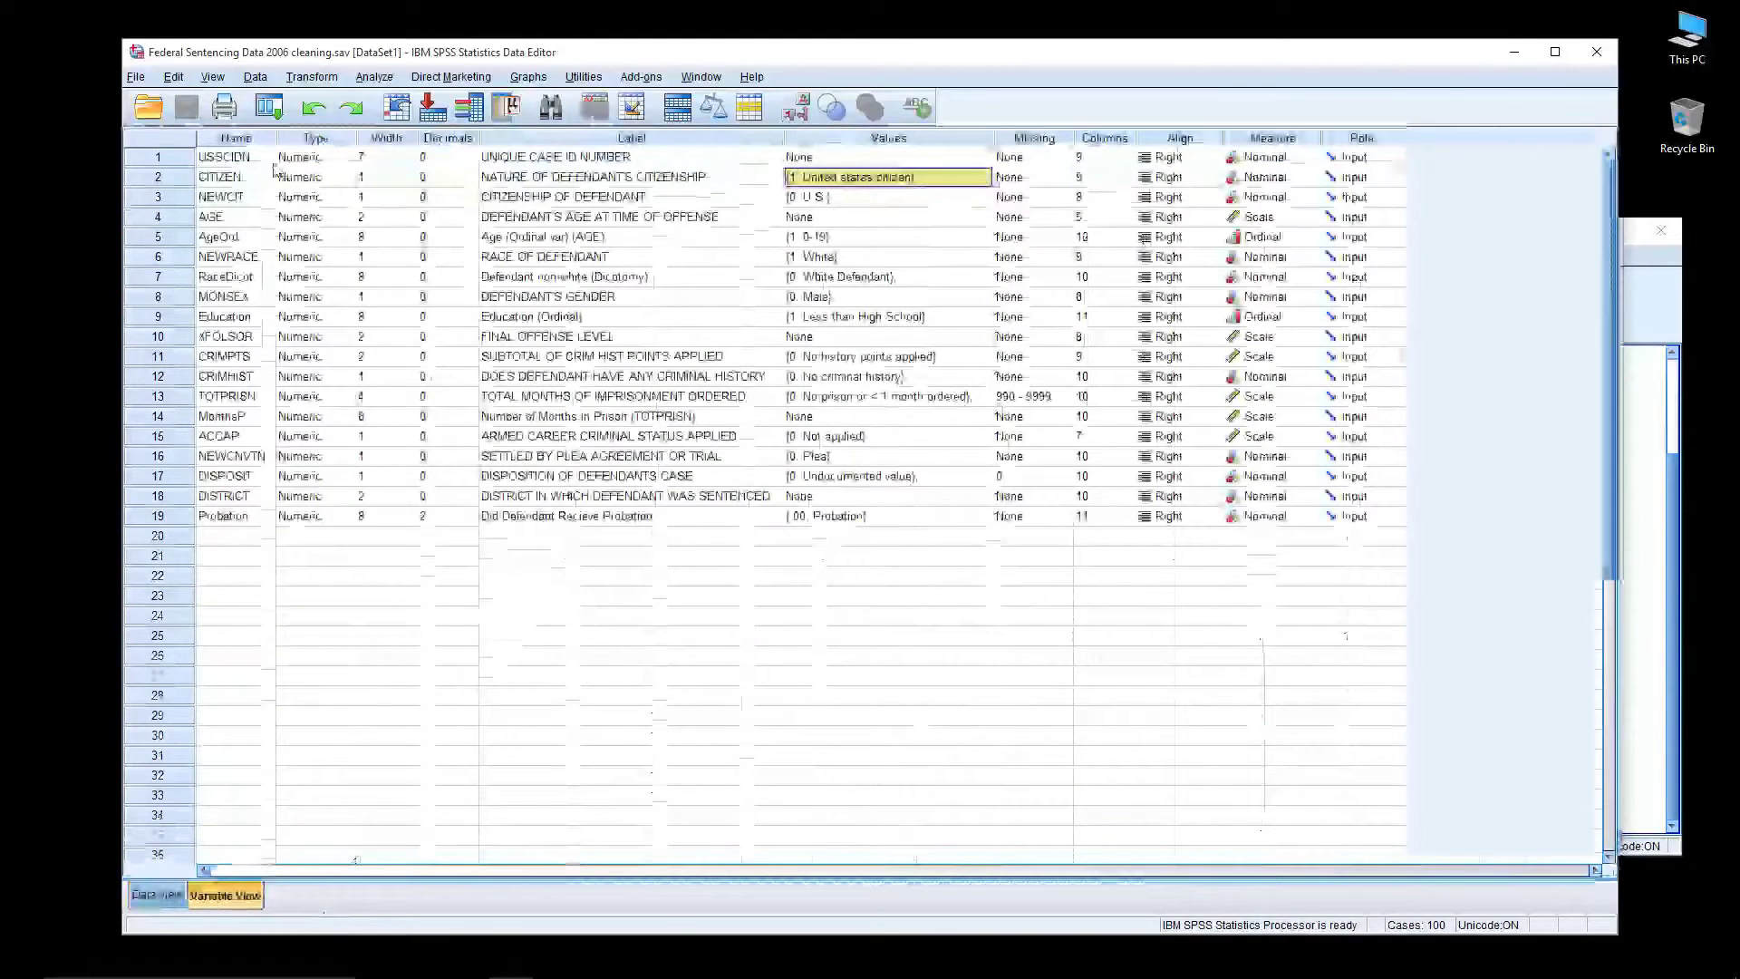
Start a Recode into Different Variables with CITIZEN as the input variable
click(312, 76)
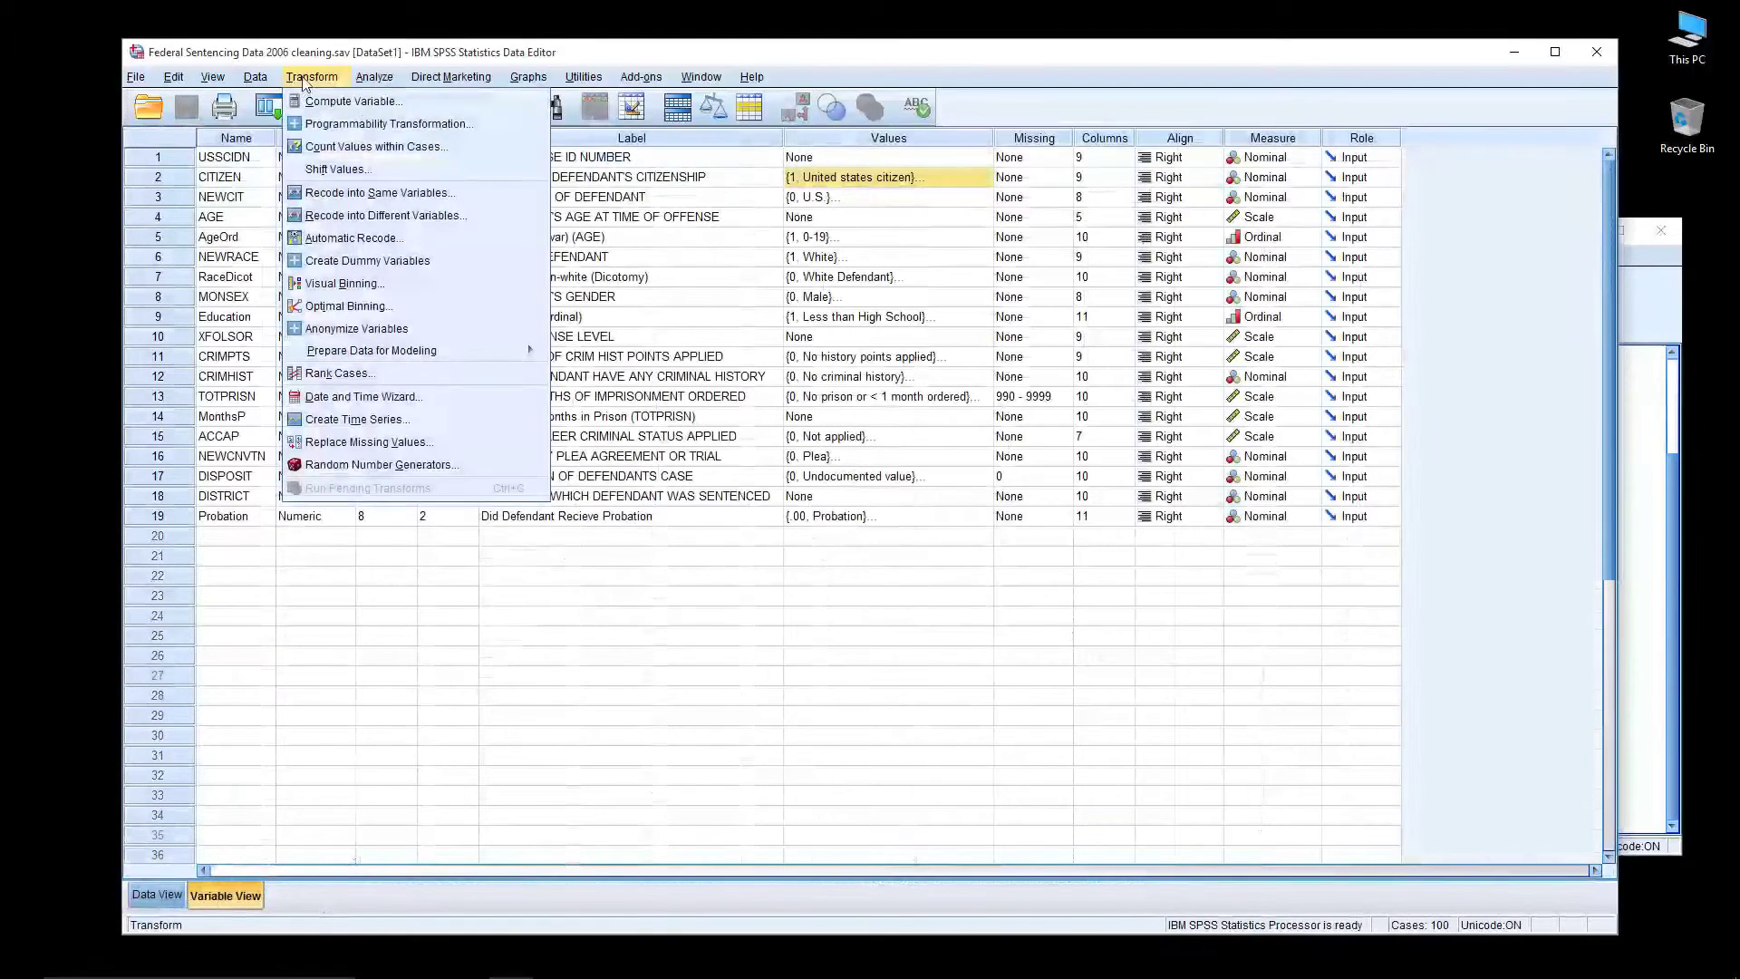
click(337, 222)
drag(807, 346, 849, 287)
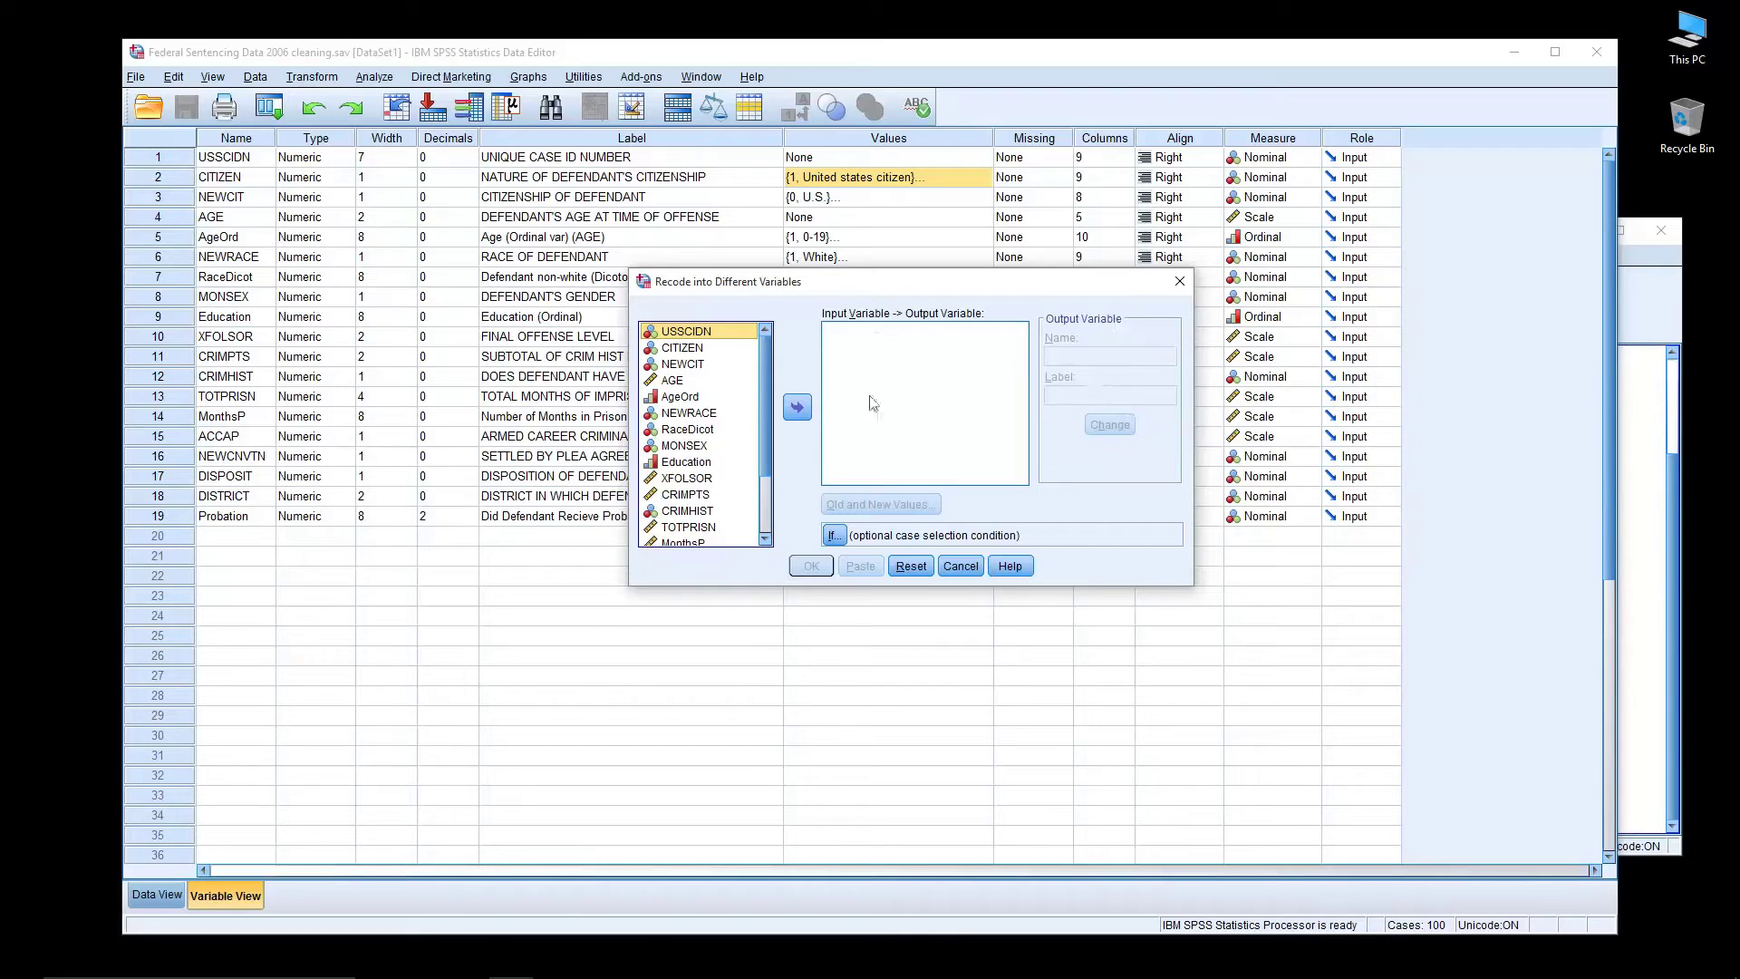
click(680, 349)
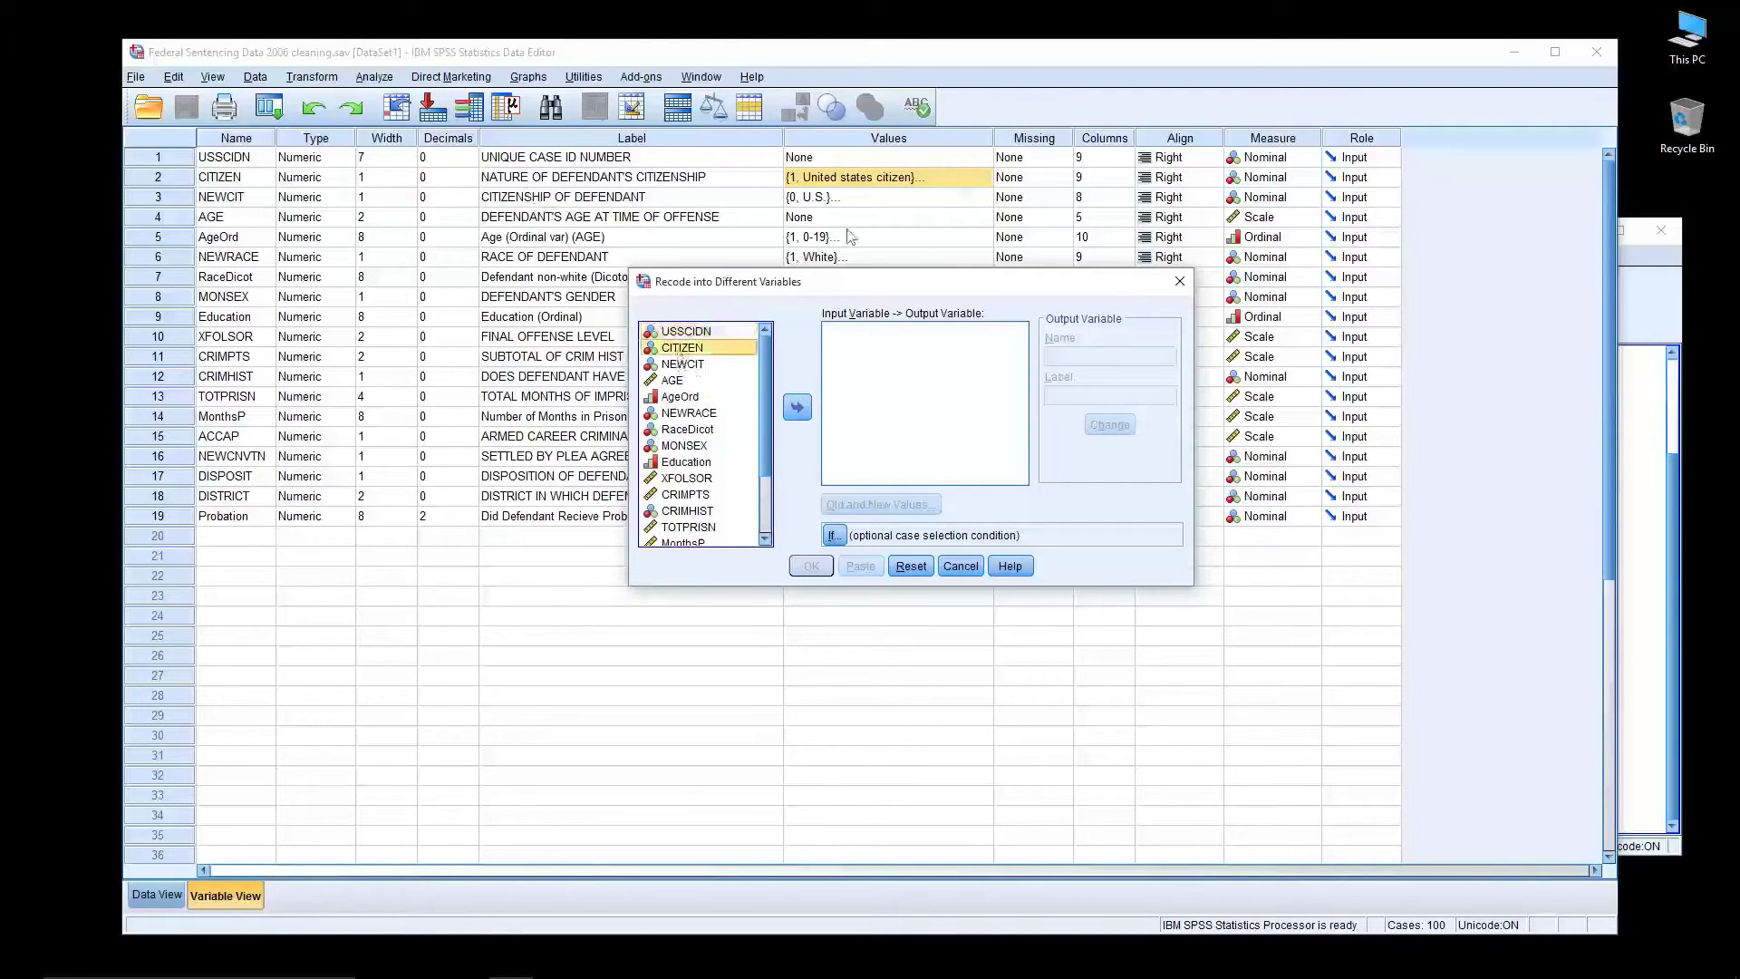
click(796, 407)
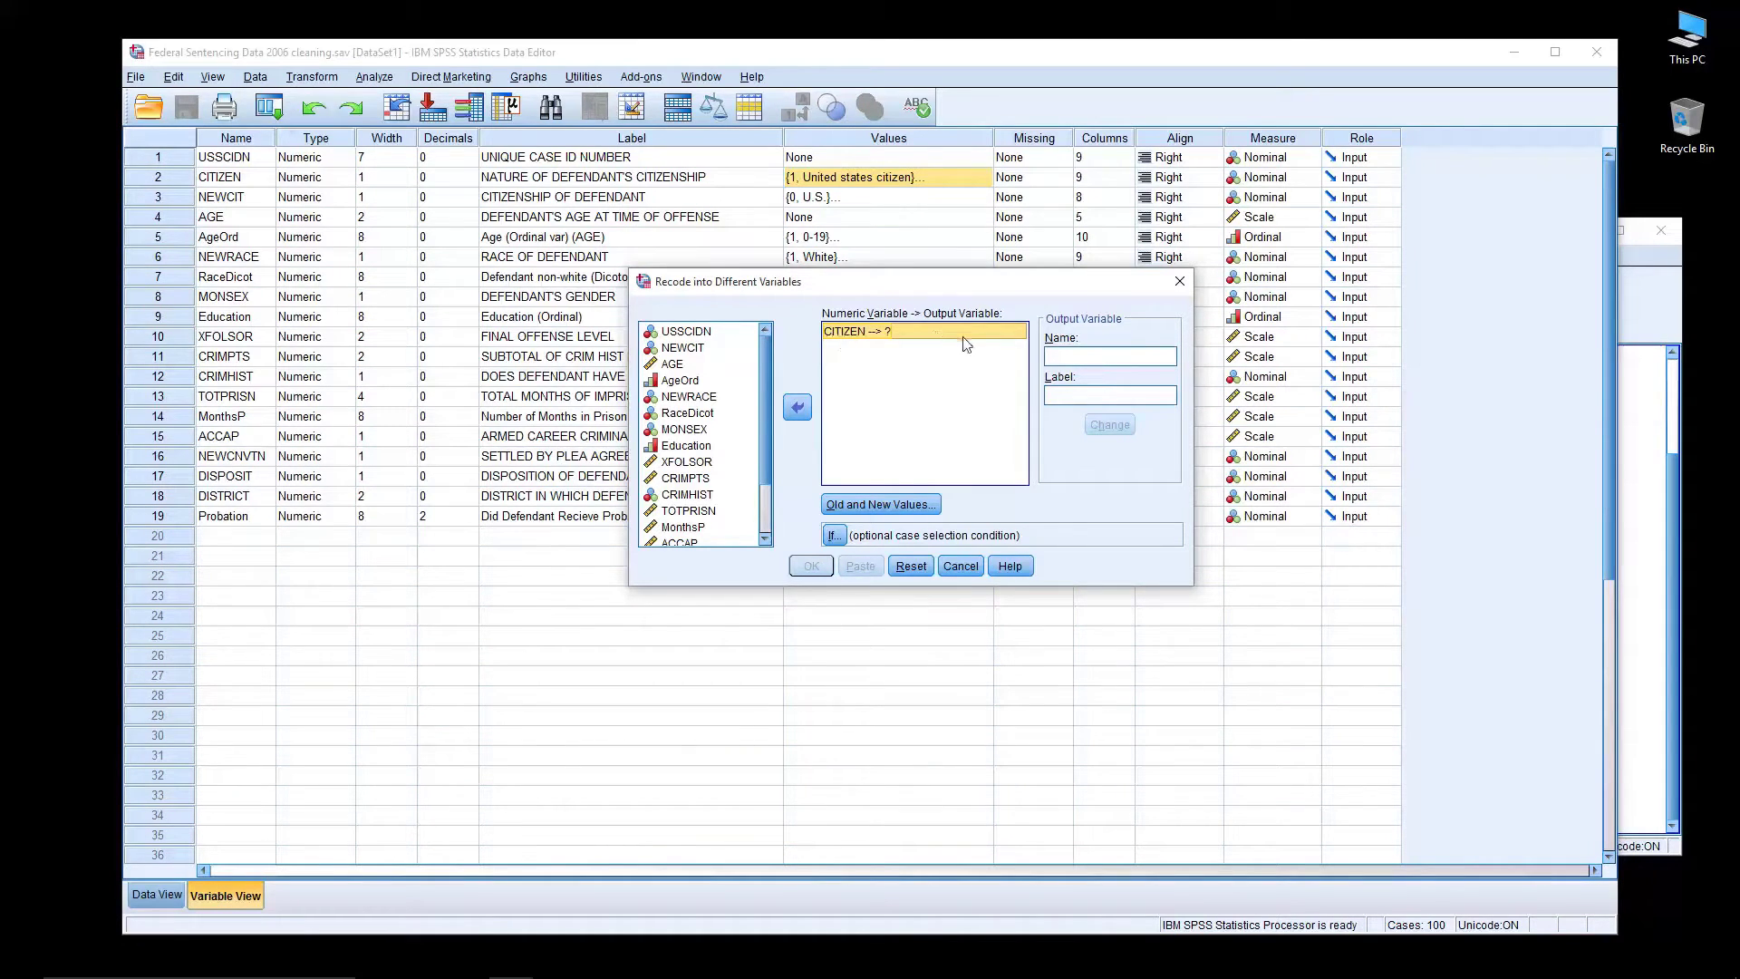
Define the output variable as Citizen2 with the label "Recode of Citizen to Citizen 2" and assign it to CITIZEN
click(1081, 357)
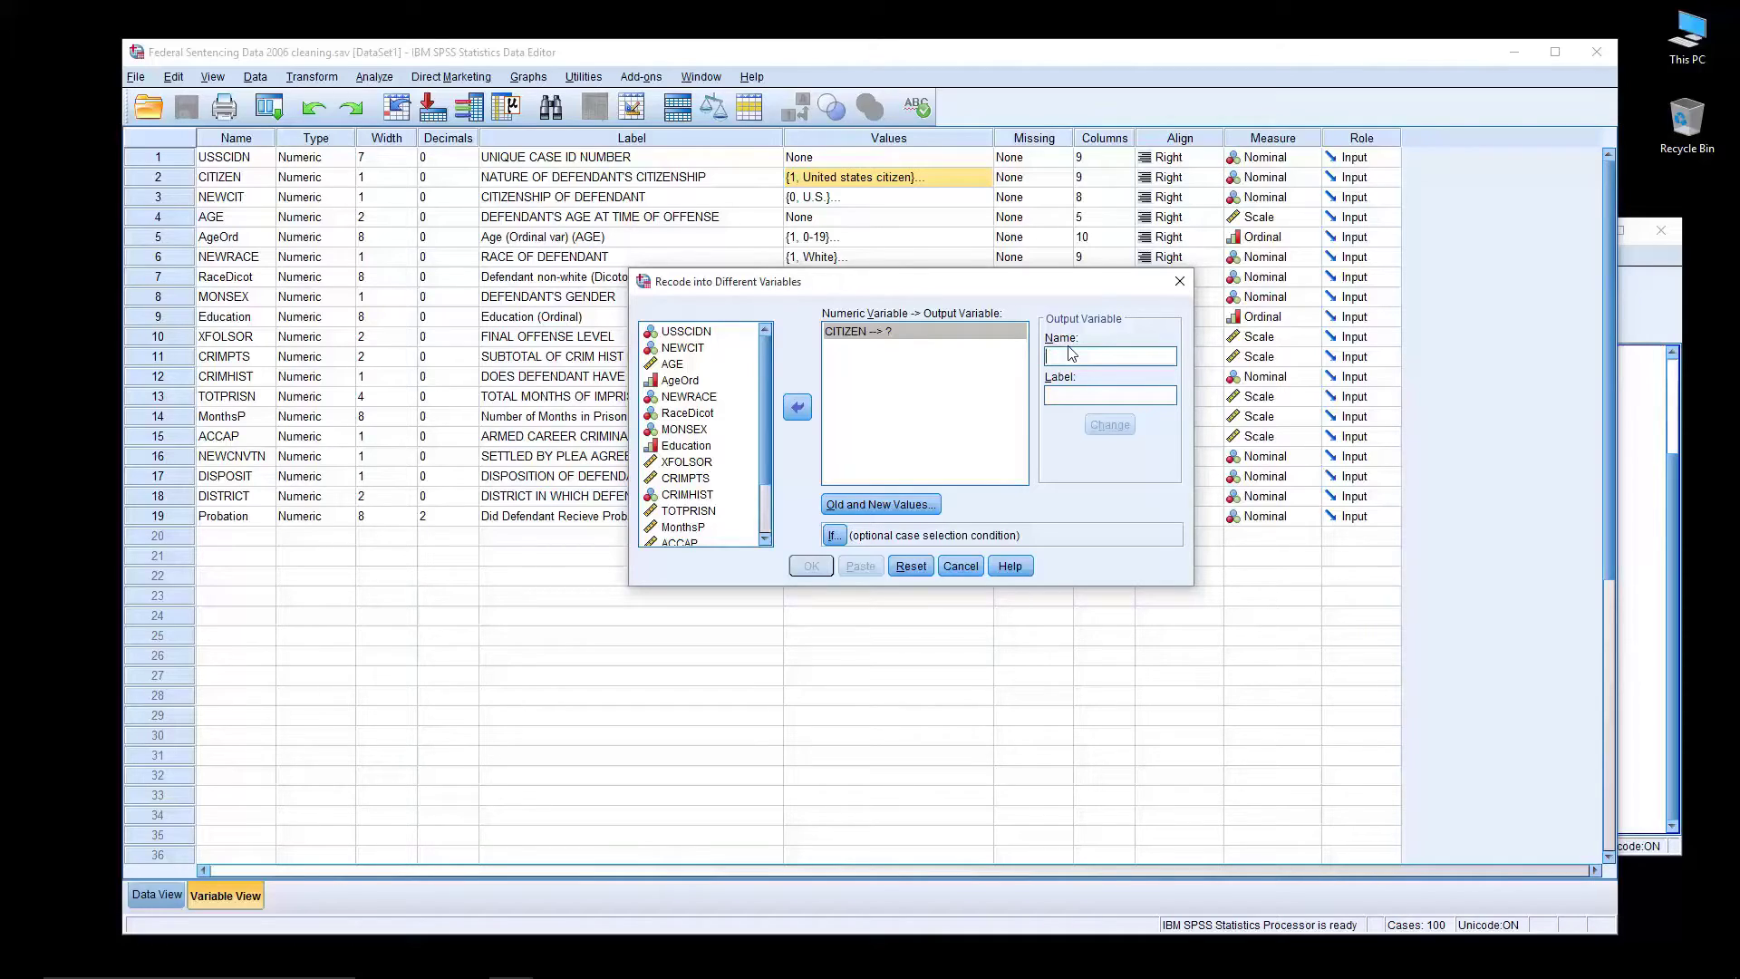
text(Citiz)
text(en2)
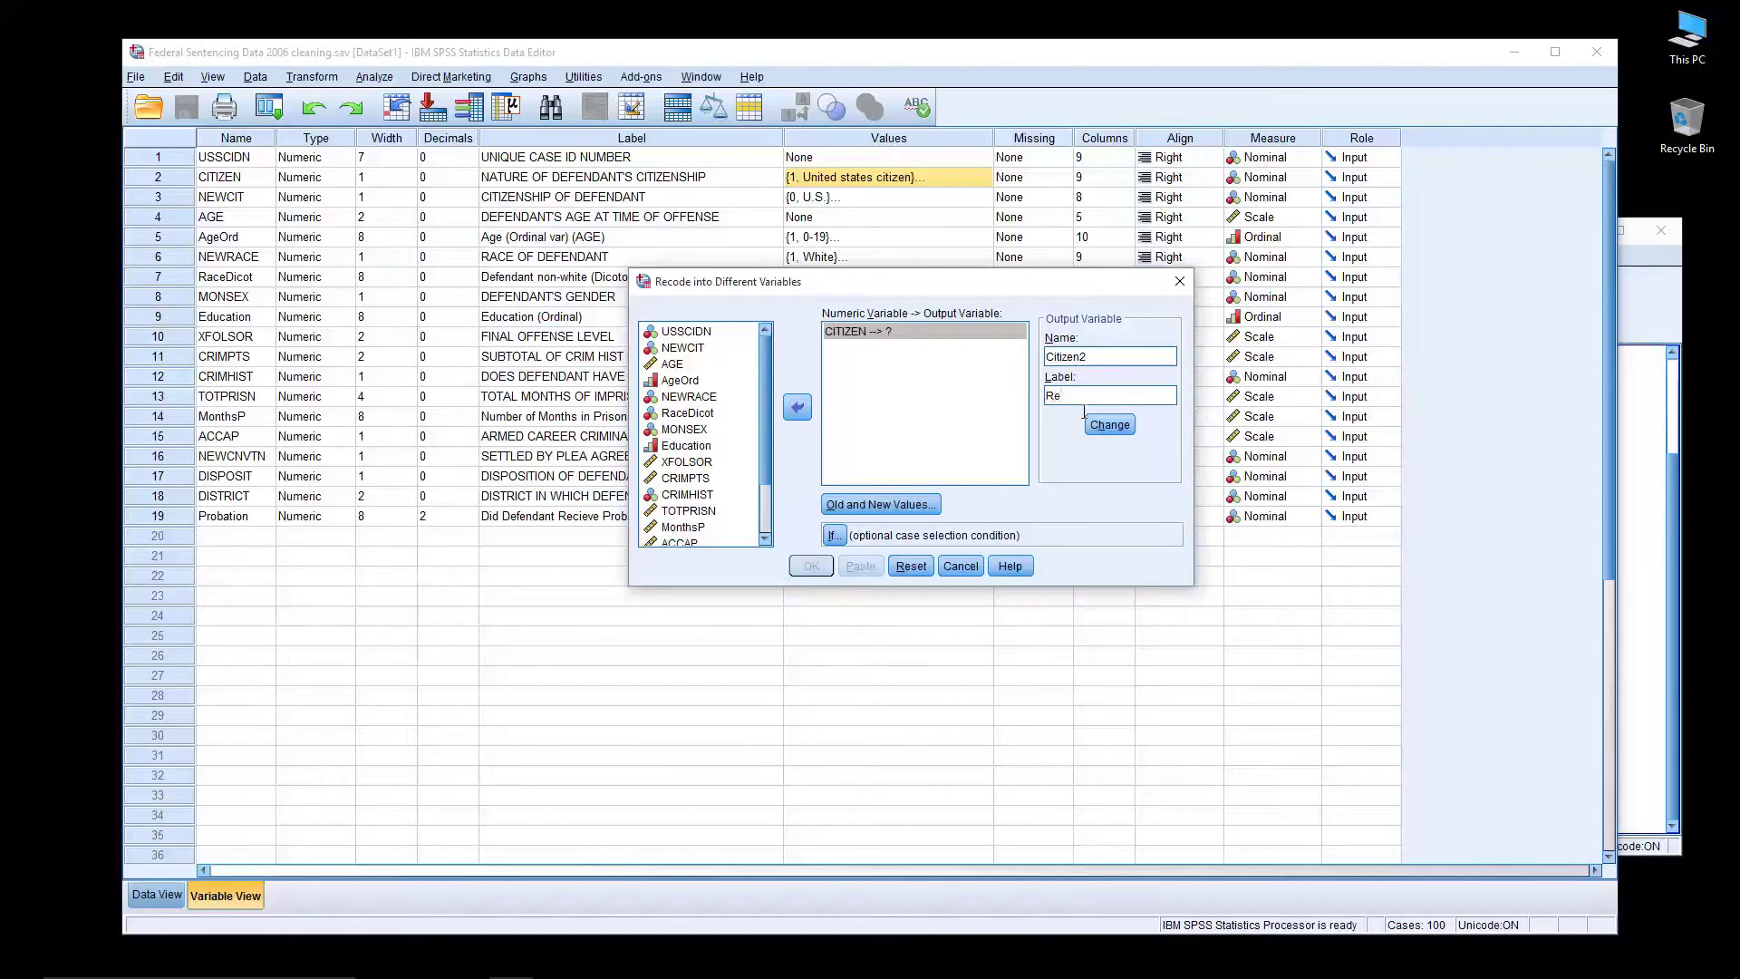
text(code of Citizen to Citizen 2)
click(1120, 430)
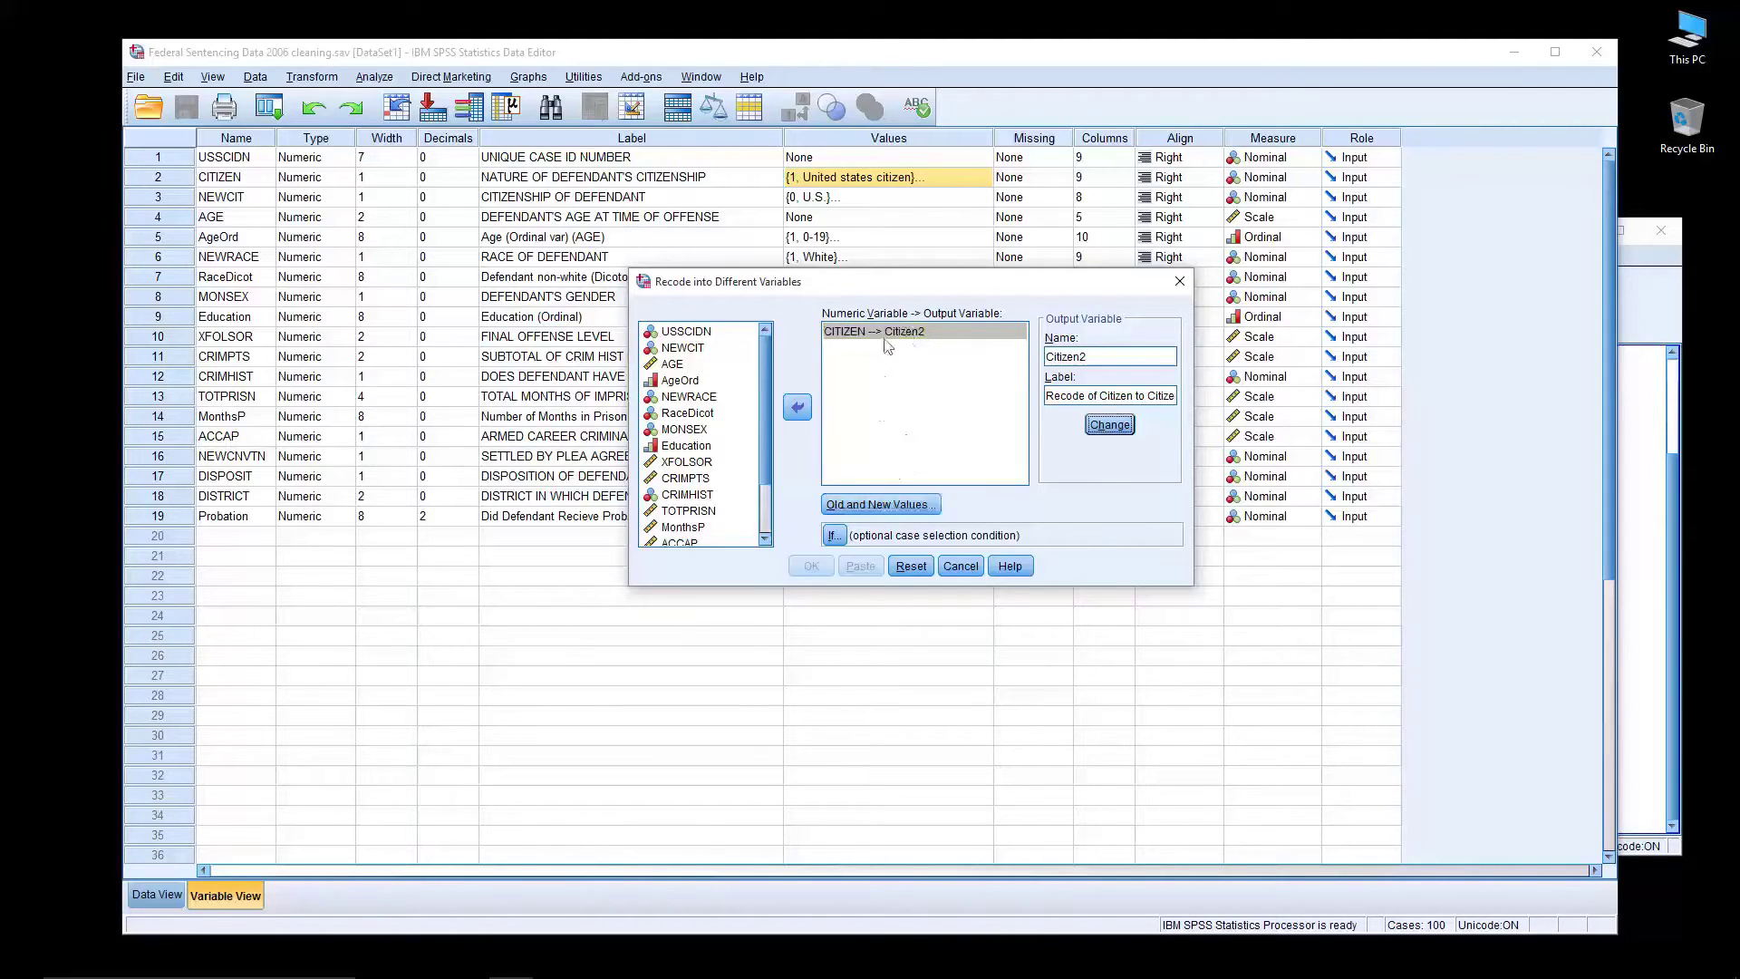
click(883, 507)
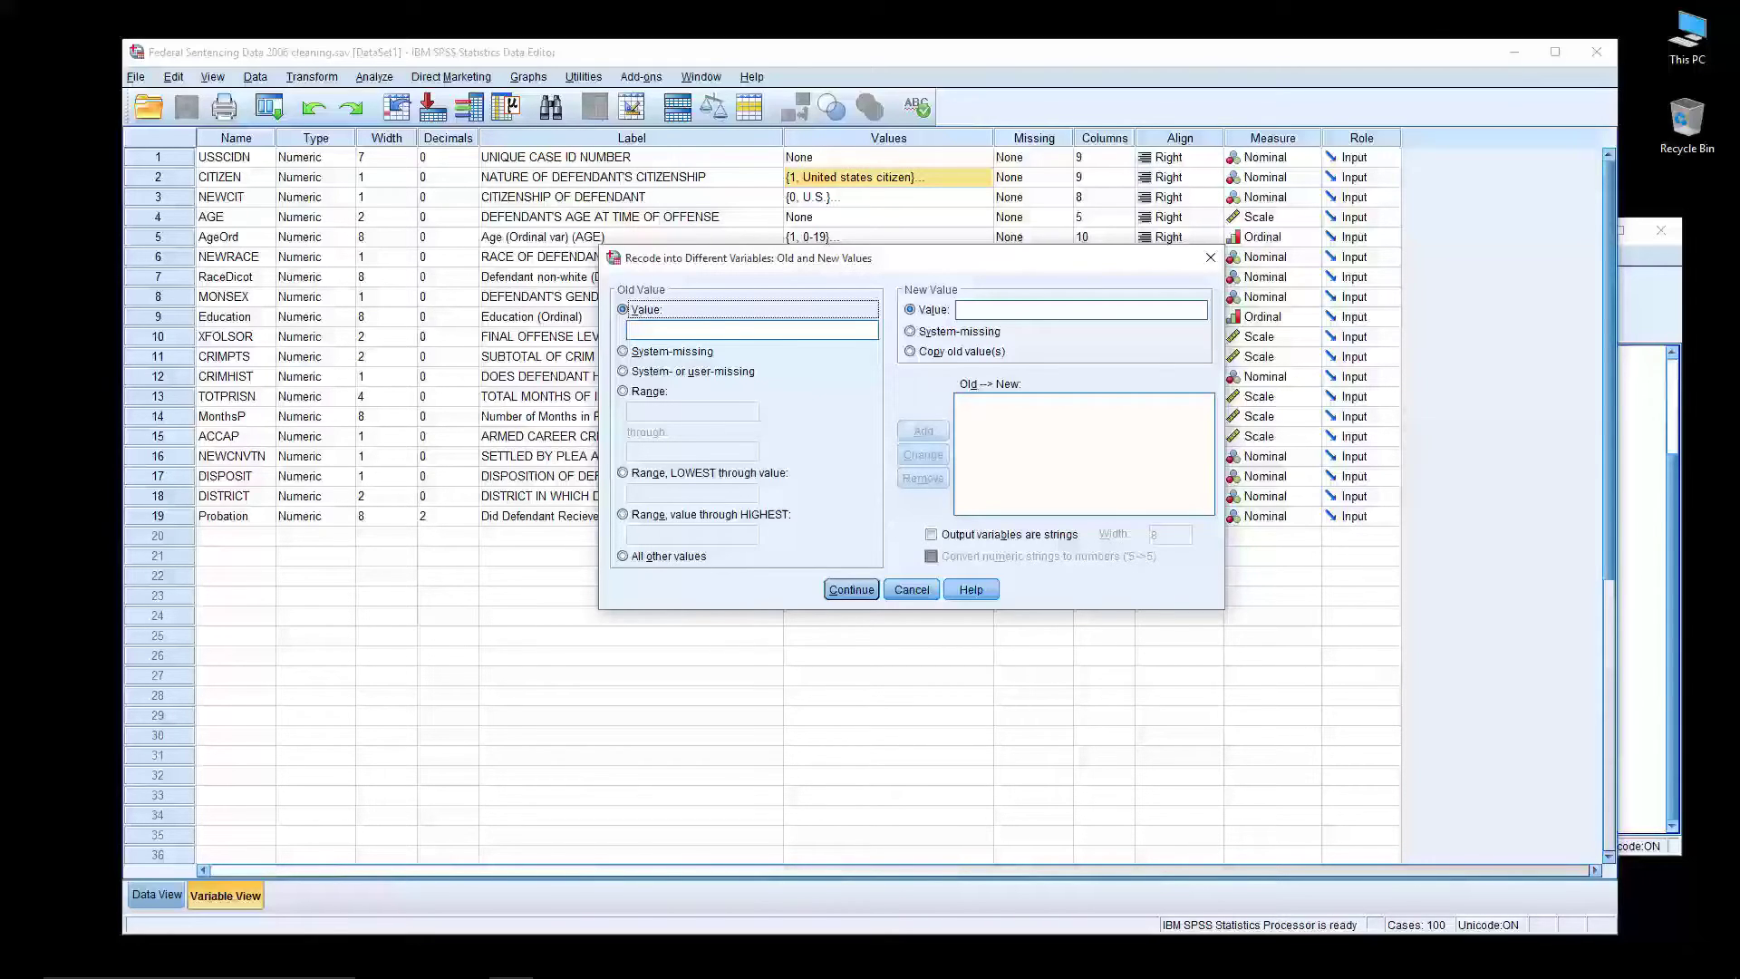
click(1636, 260)
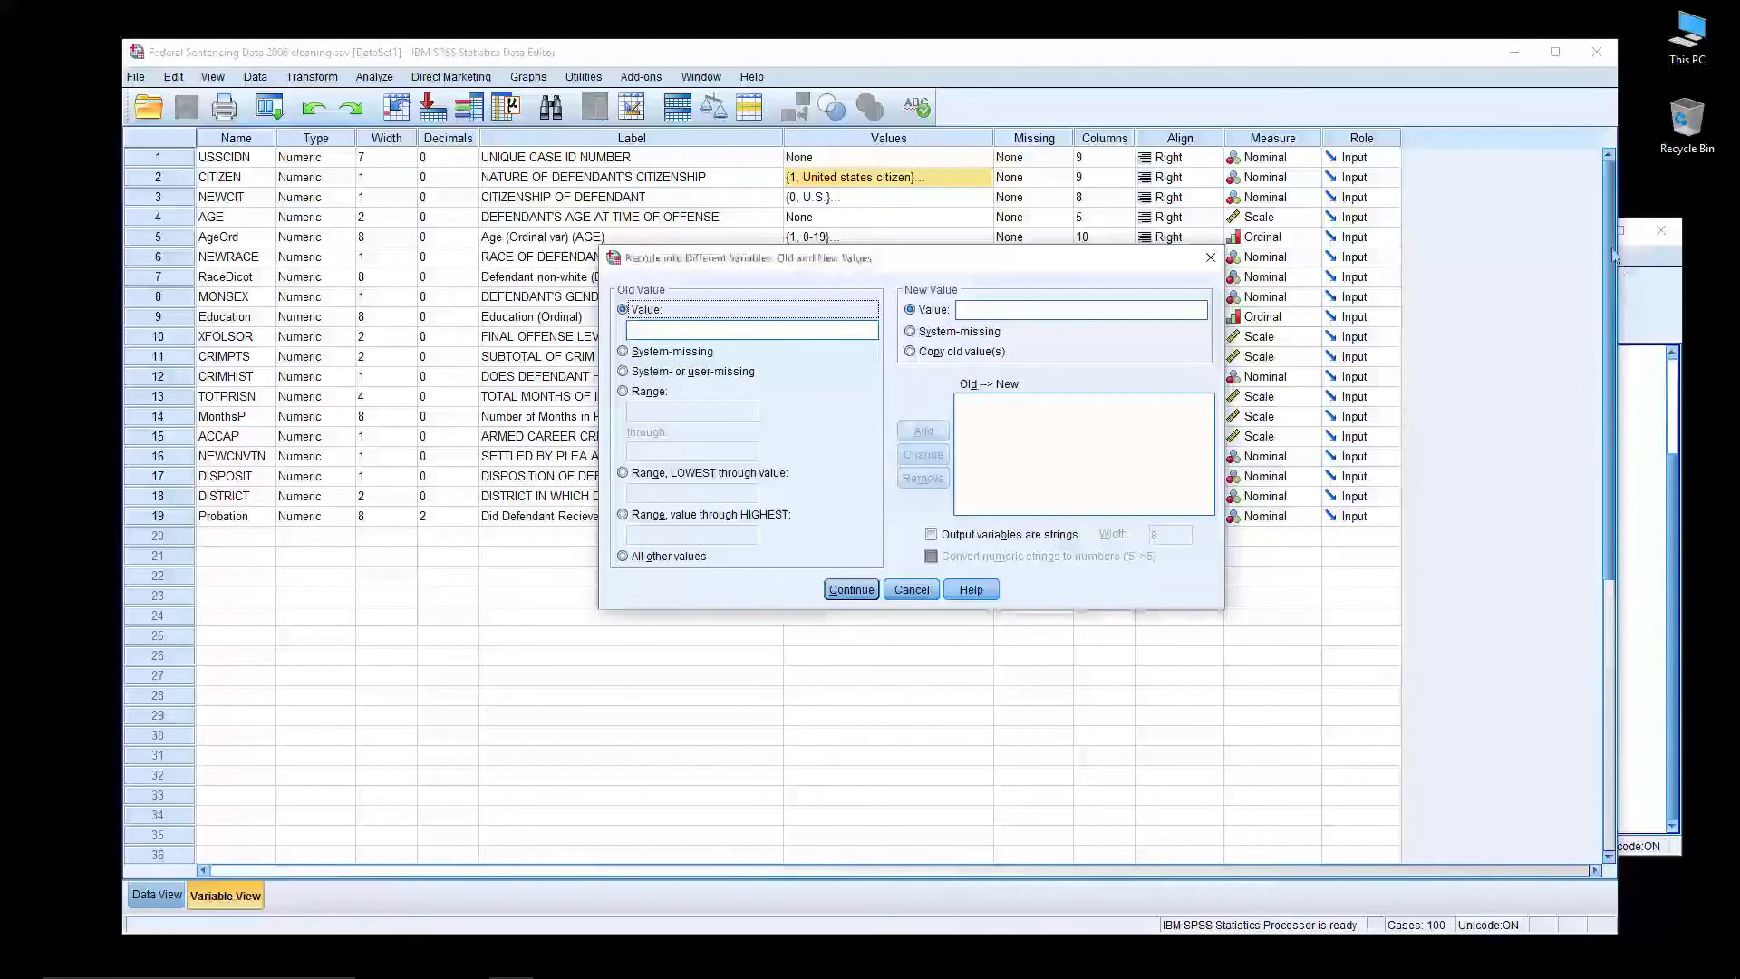
click(931, 580)
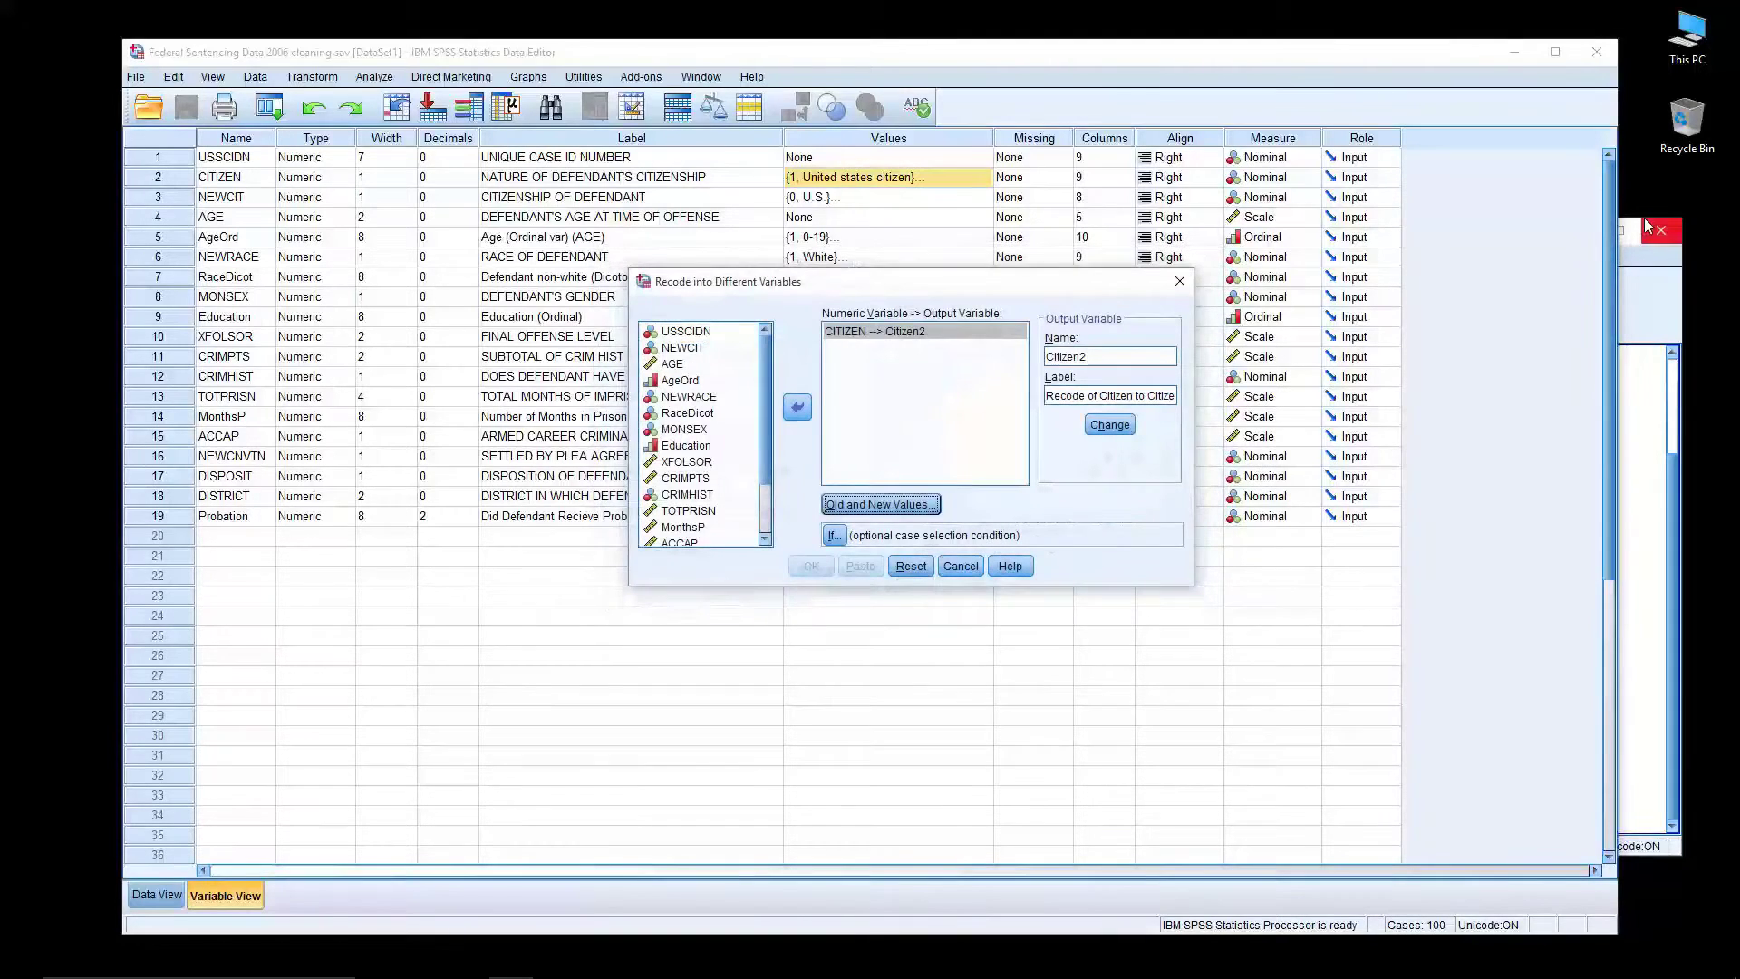
key(Escape)
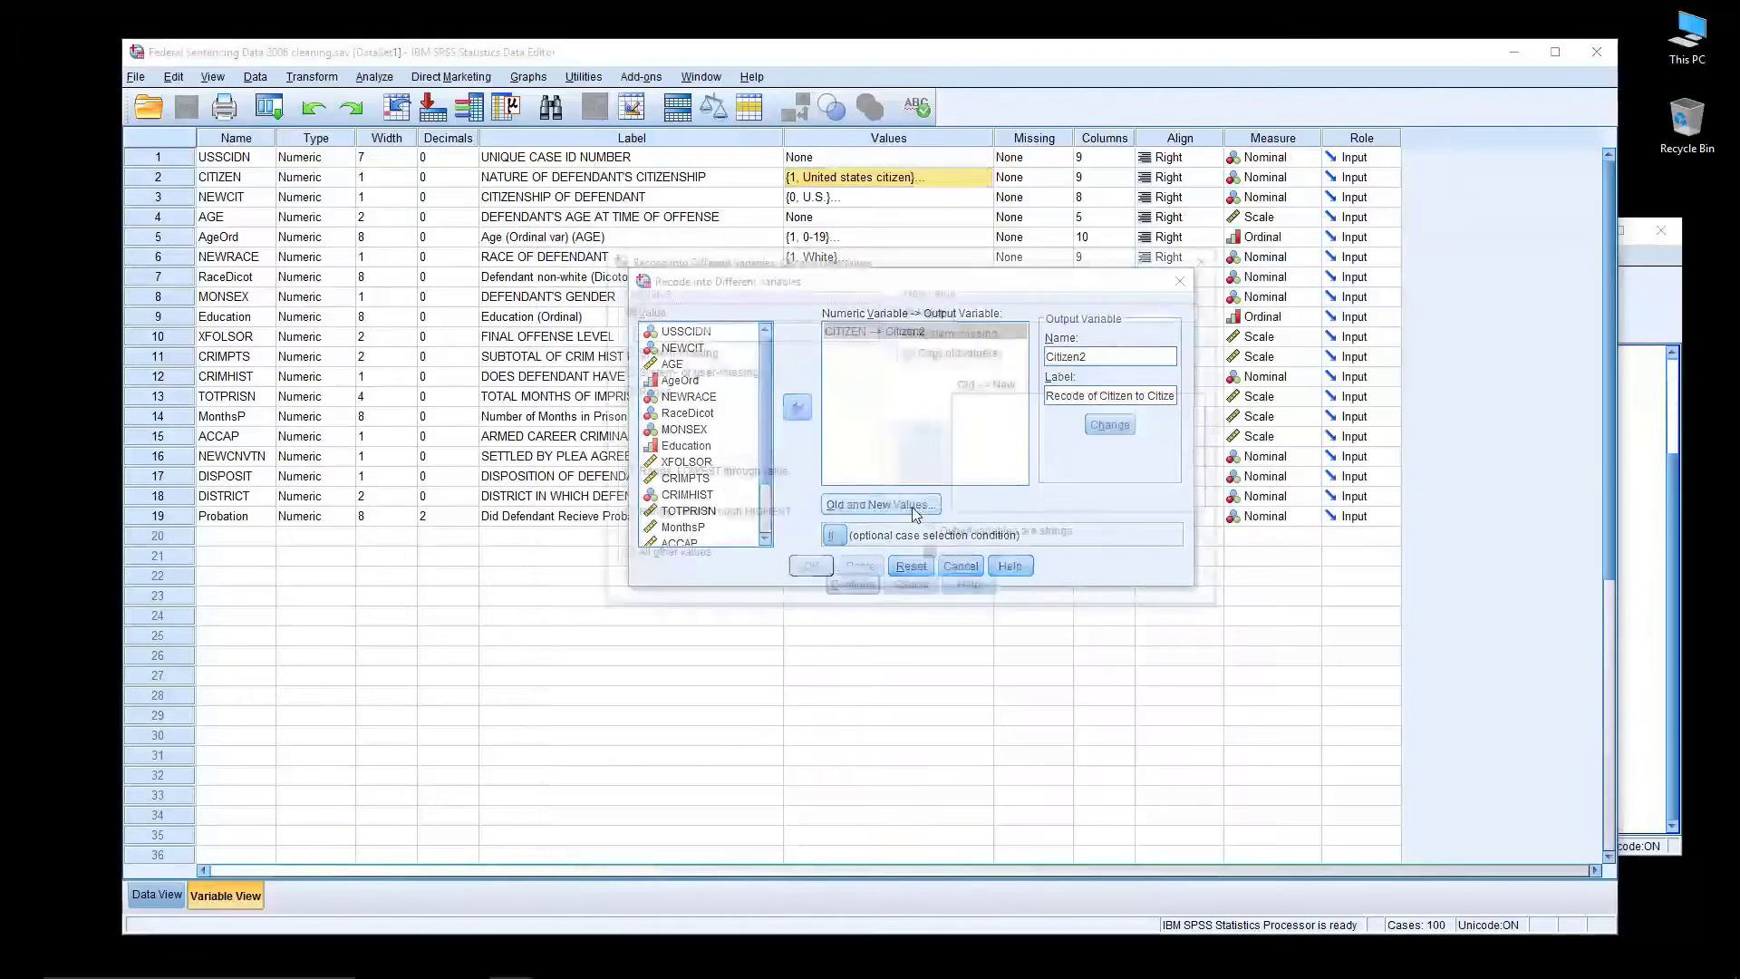
click(916, 594)
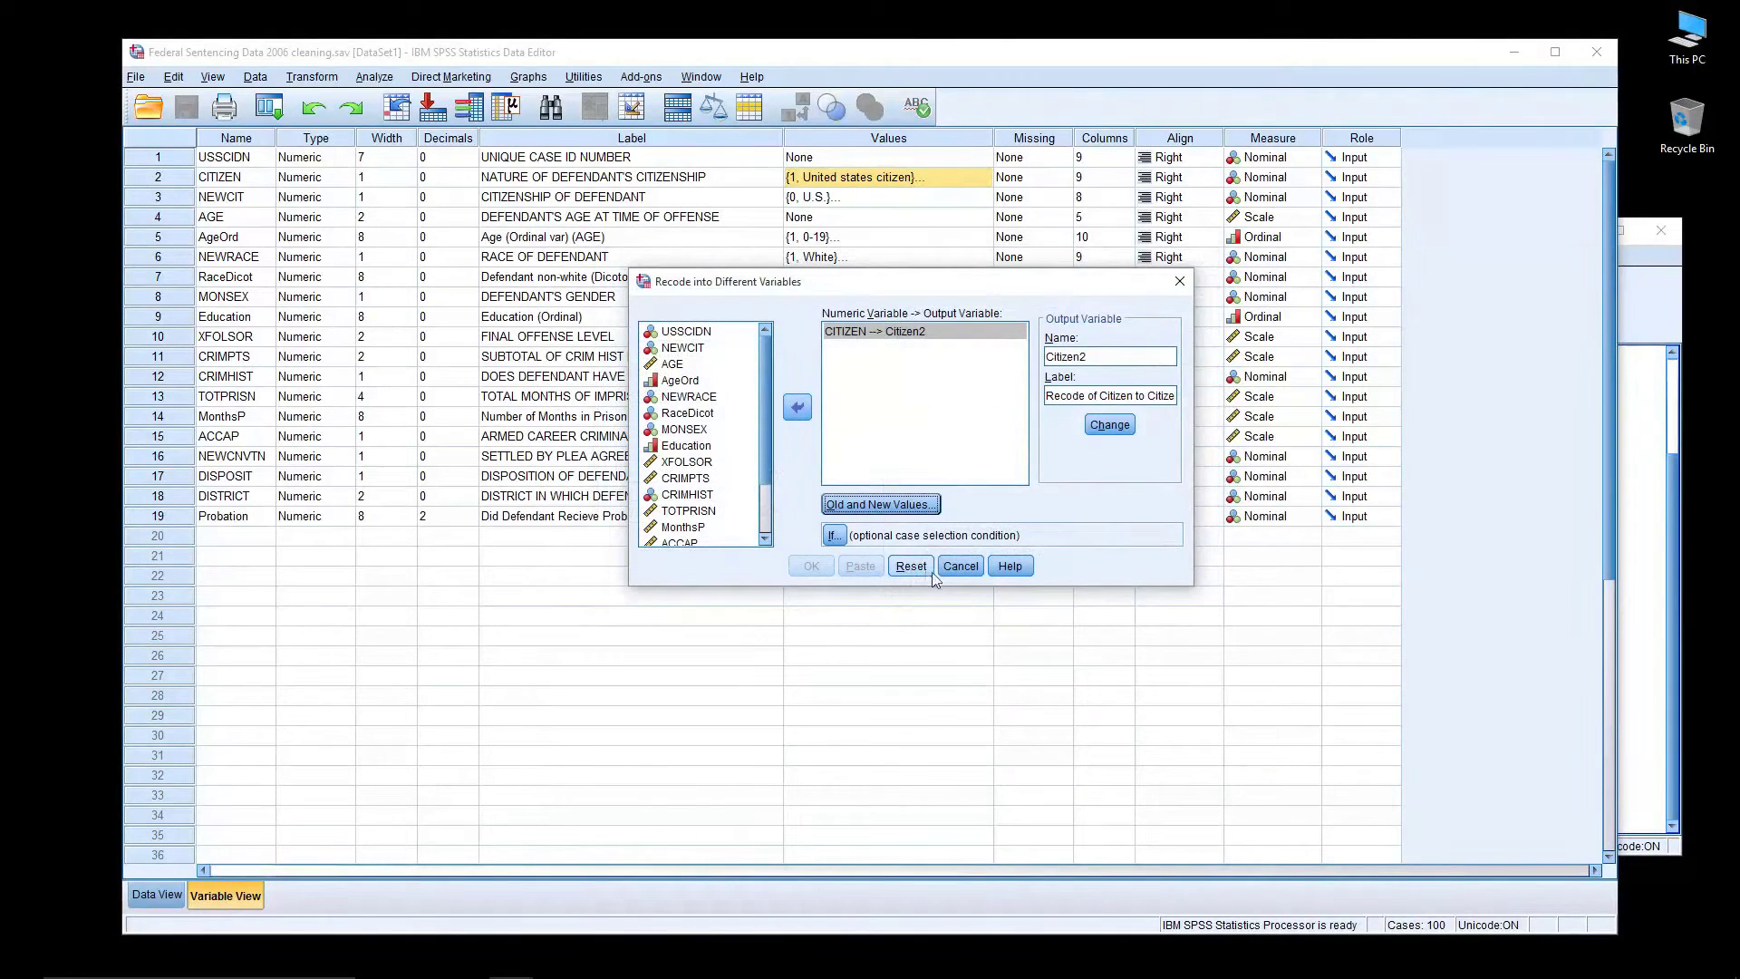
Dismiss the old and new values settings and bring the citizenship frequency table in the output window to the front
click(901, 506)
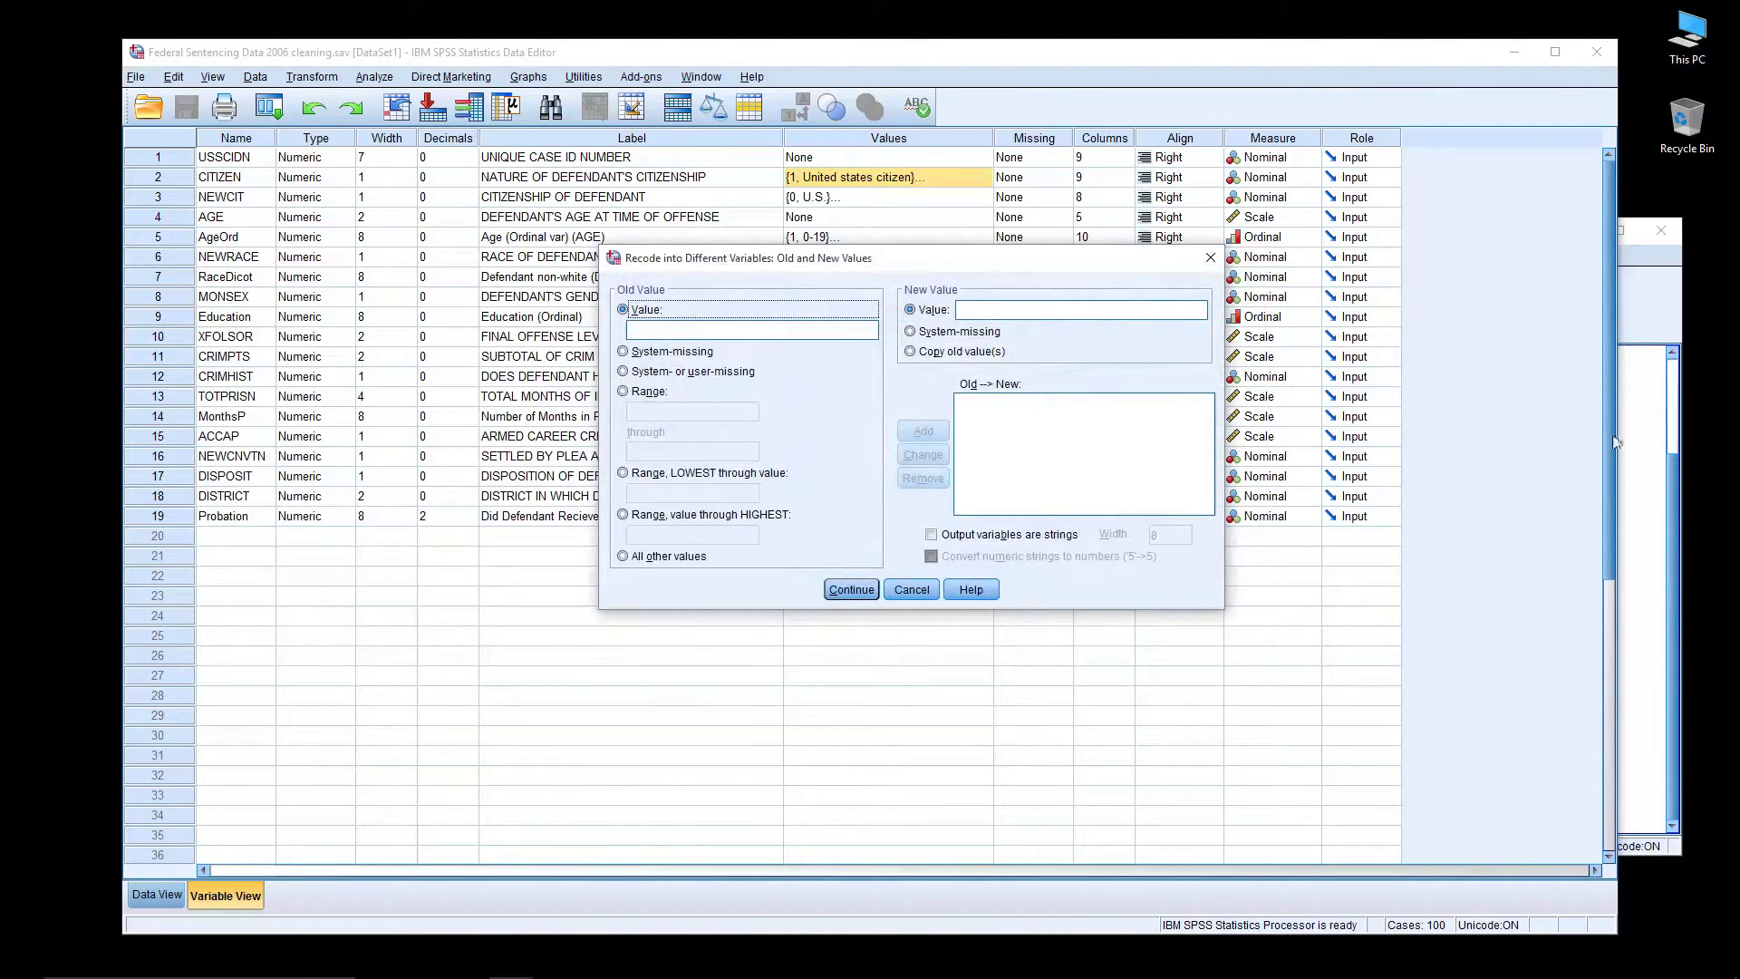
click(933, 592)
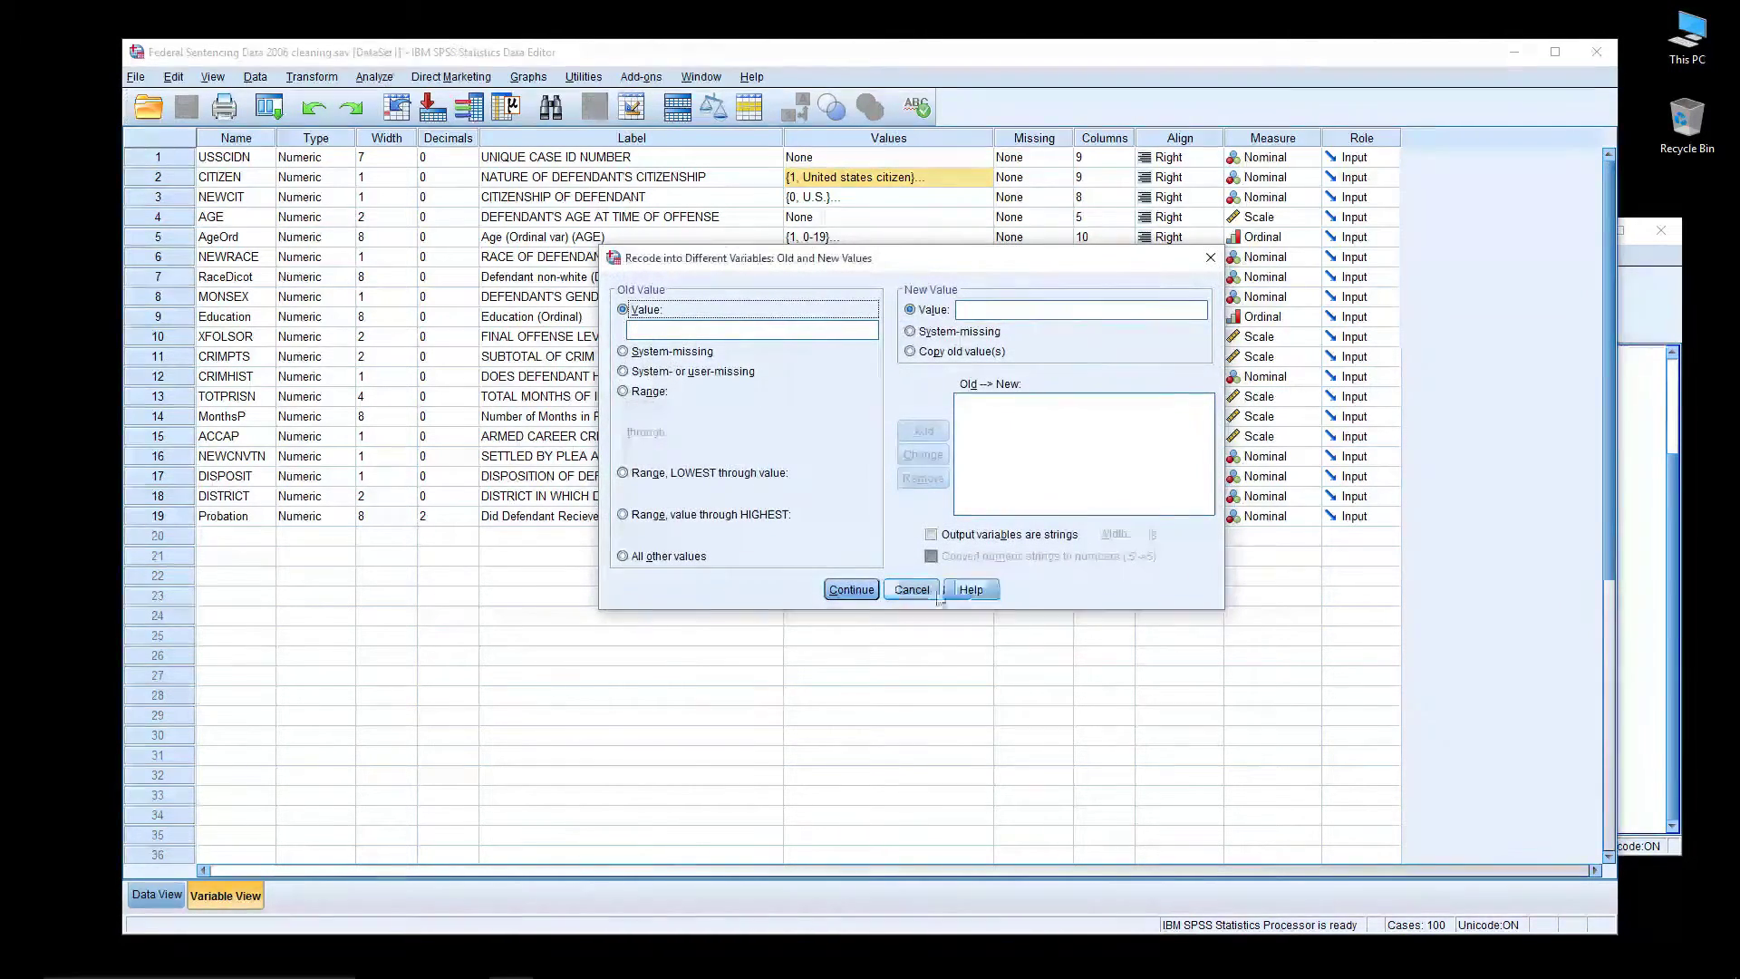
click(1640, 399)
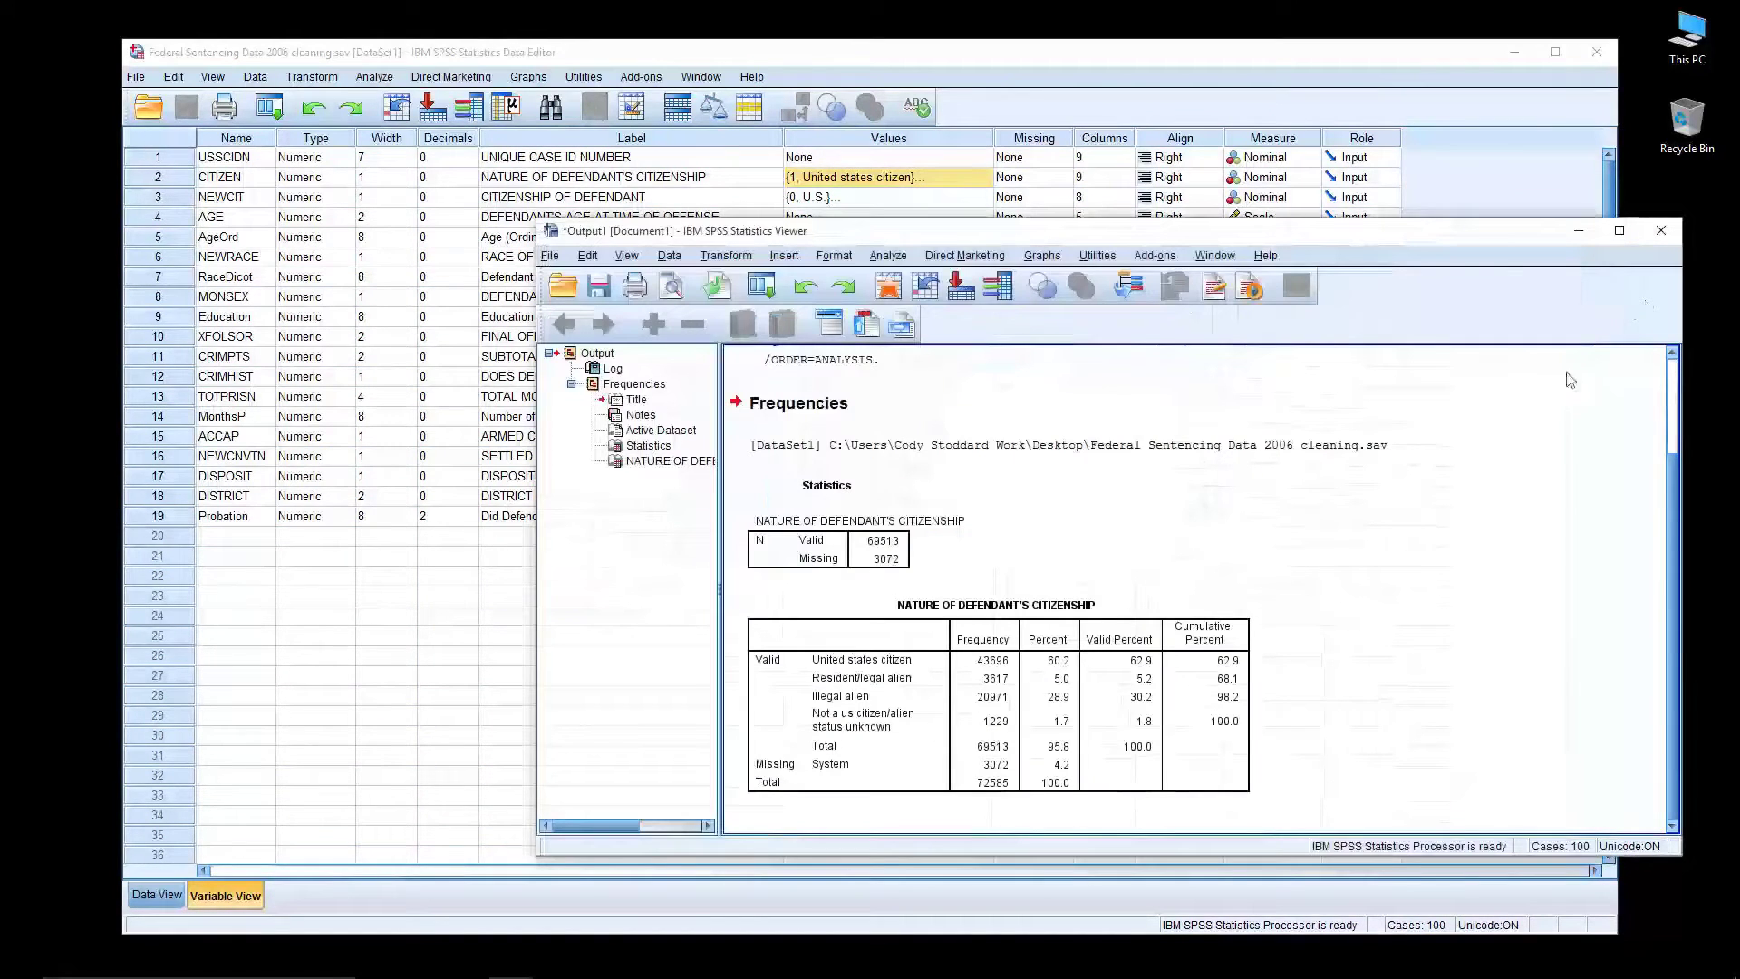
Return to the recode's old and new values settings and map old value 1 to new value 1
click(1460, 86)
click(888, 509)
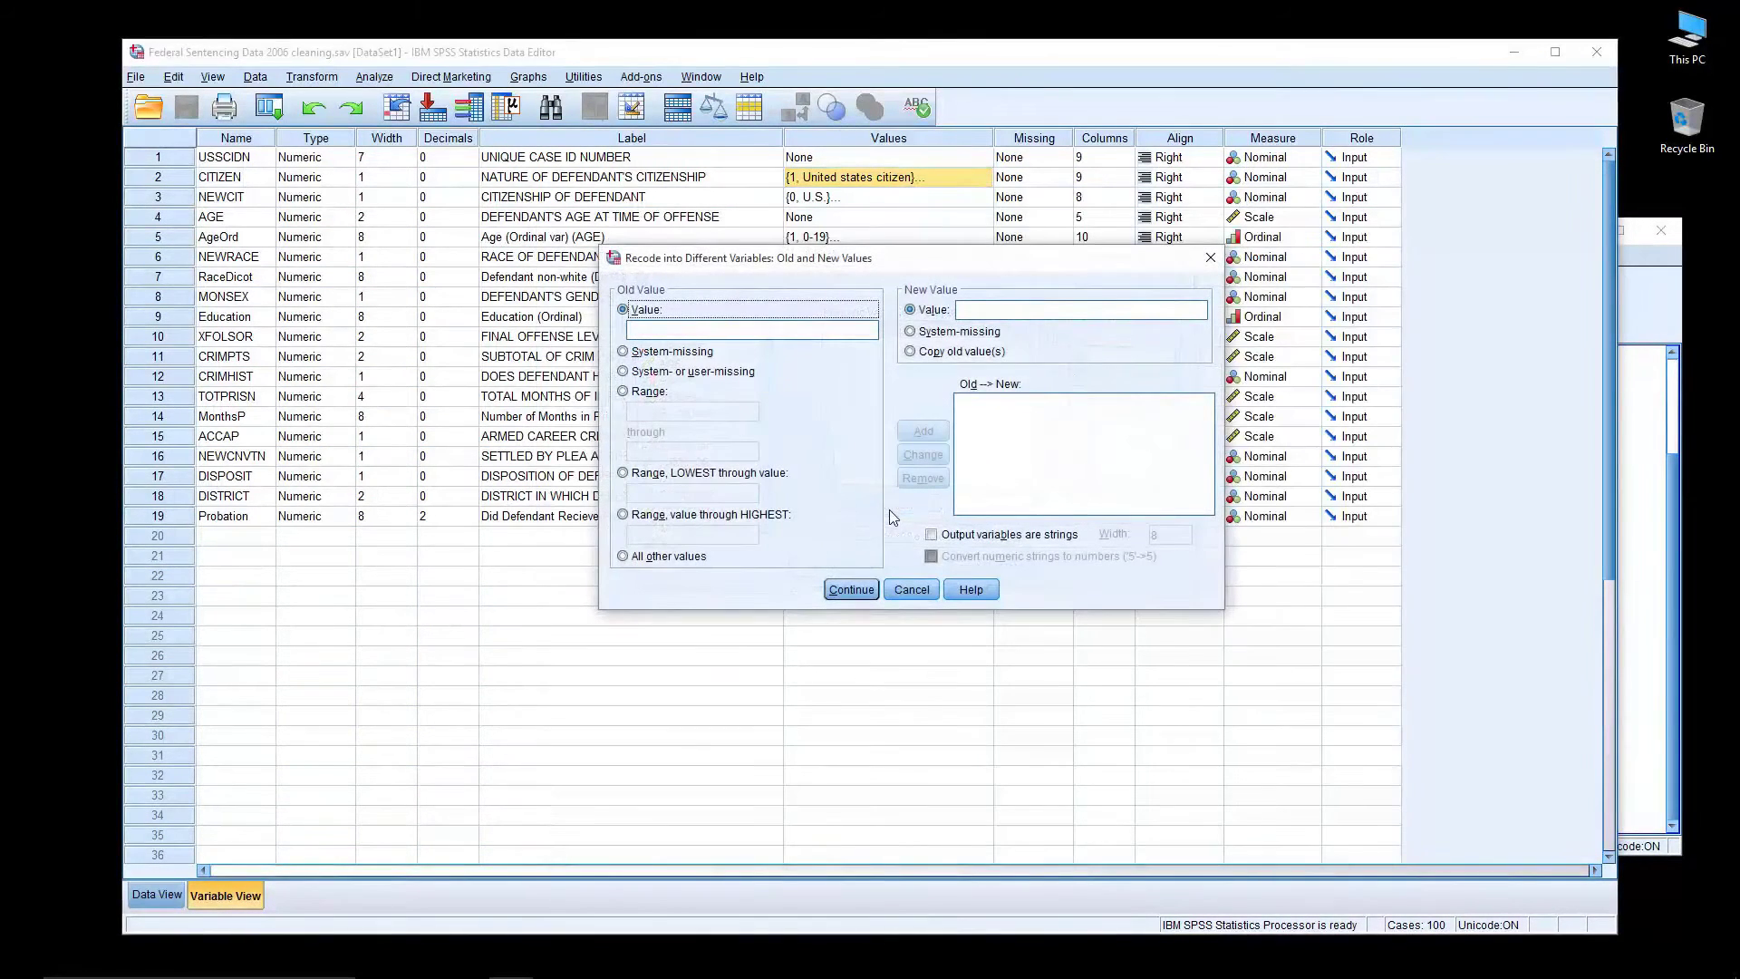
click(759, 332)
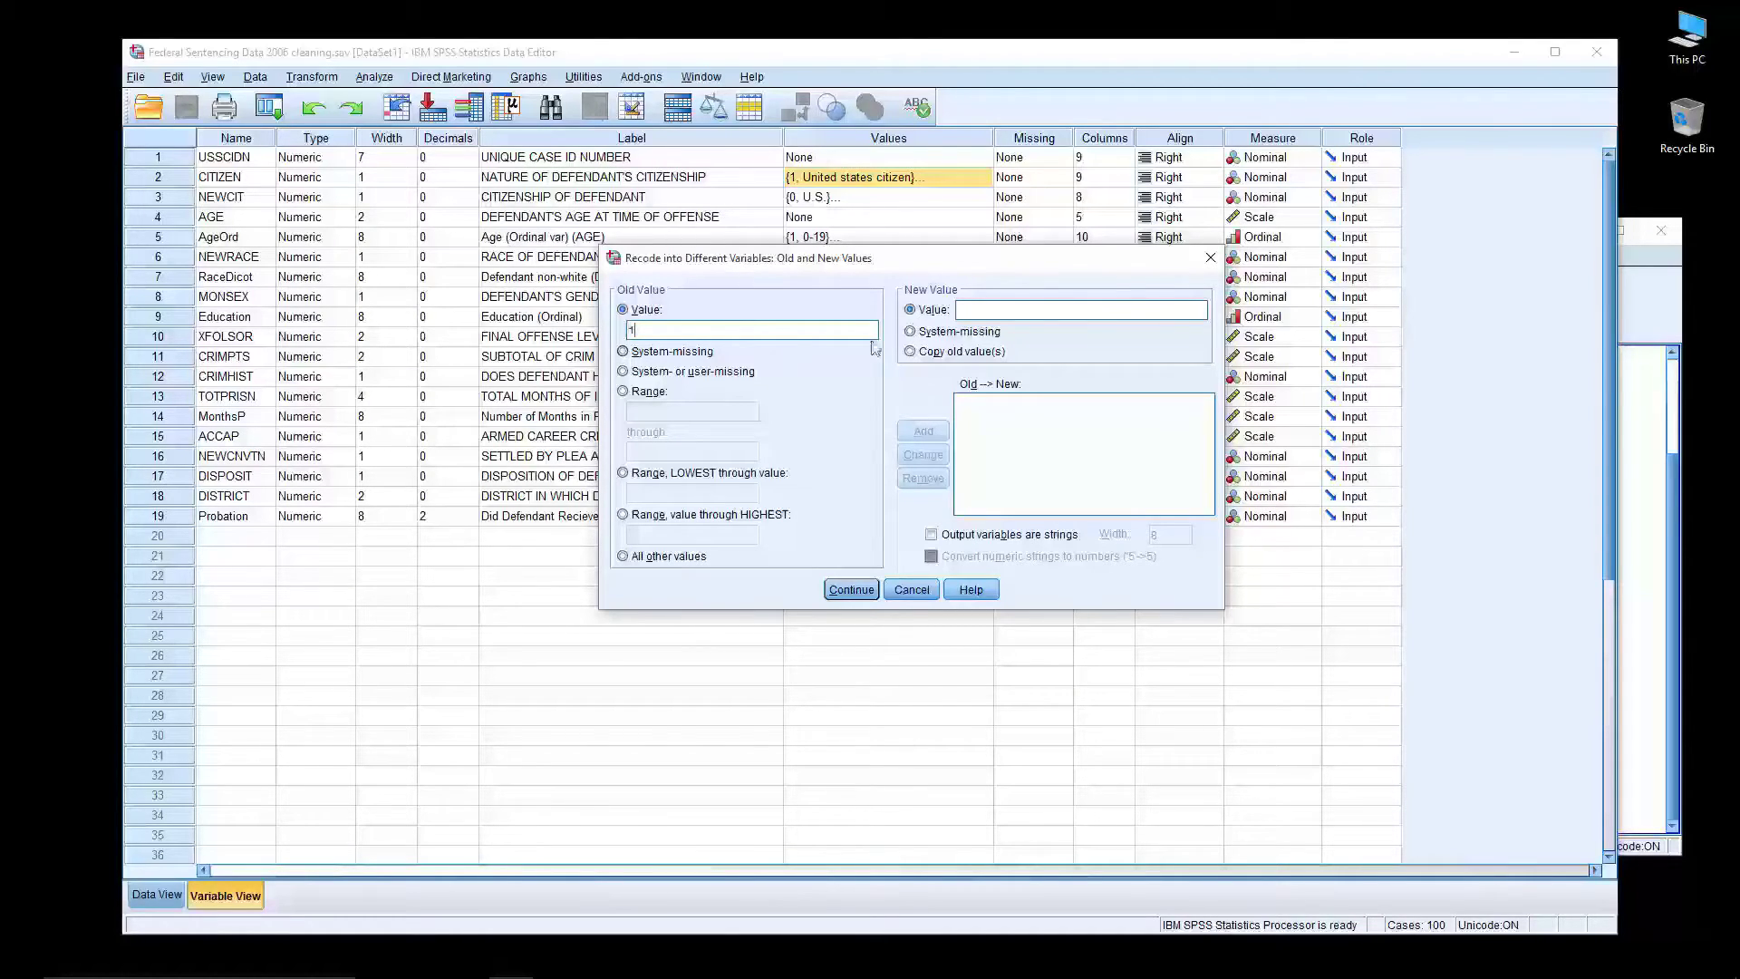
click(996, 318)
text(1)
click(943, 433)
text(2)
click(1077, 311)
text(0)
click(923, 431)
click(974, 419)
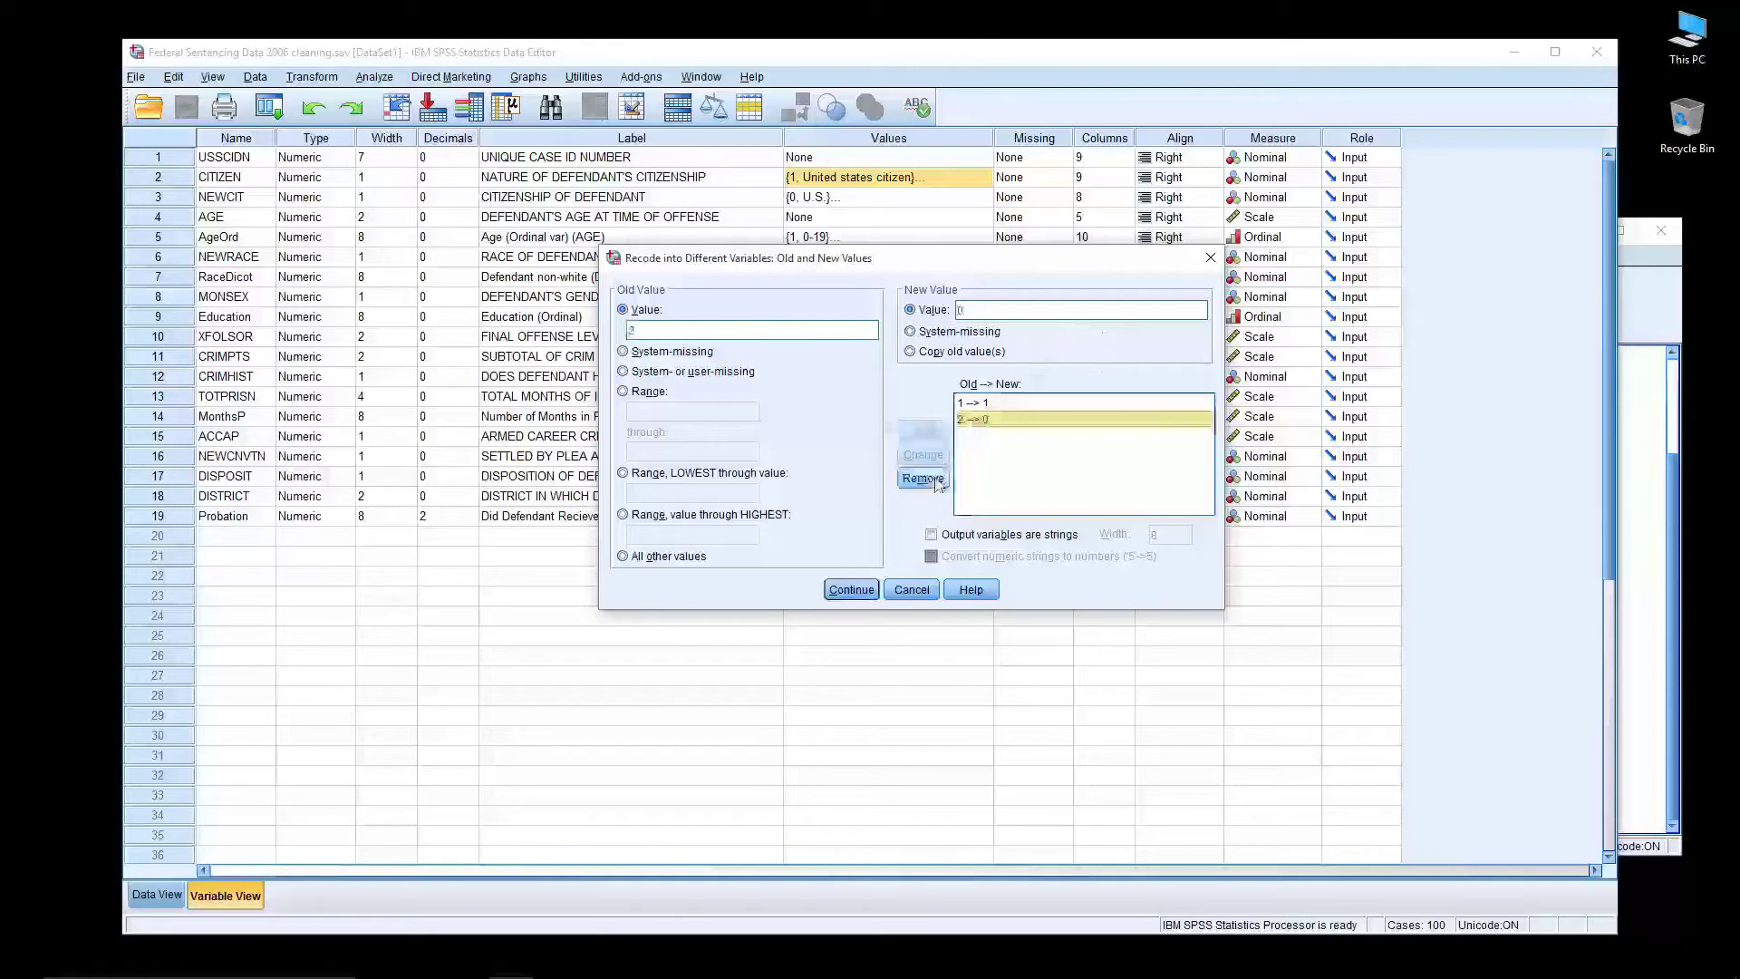
click(922, 480)
Map the old value range 2 through 4 to new value 0
click(623, 392)
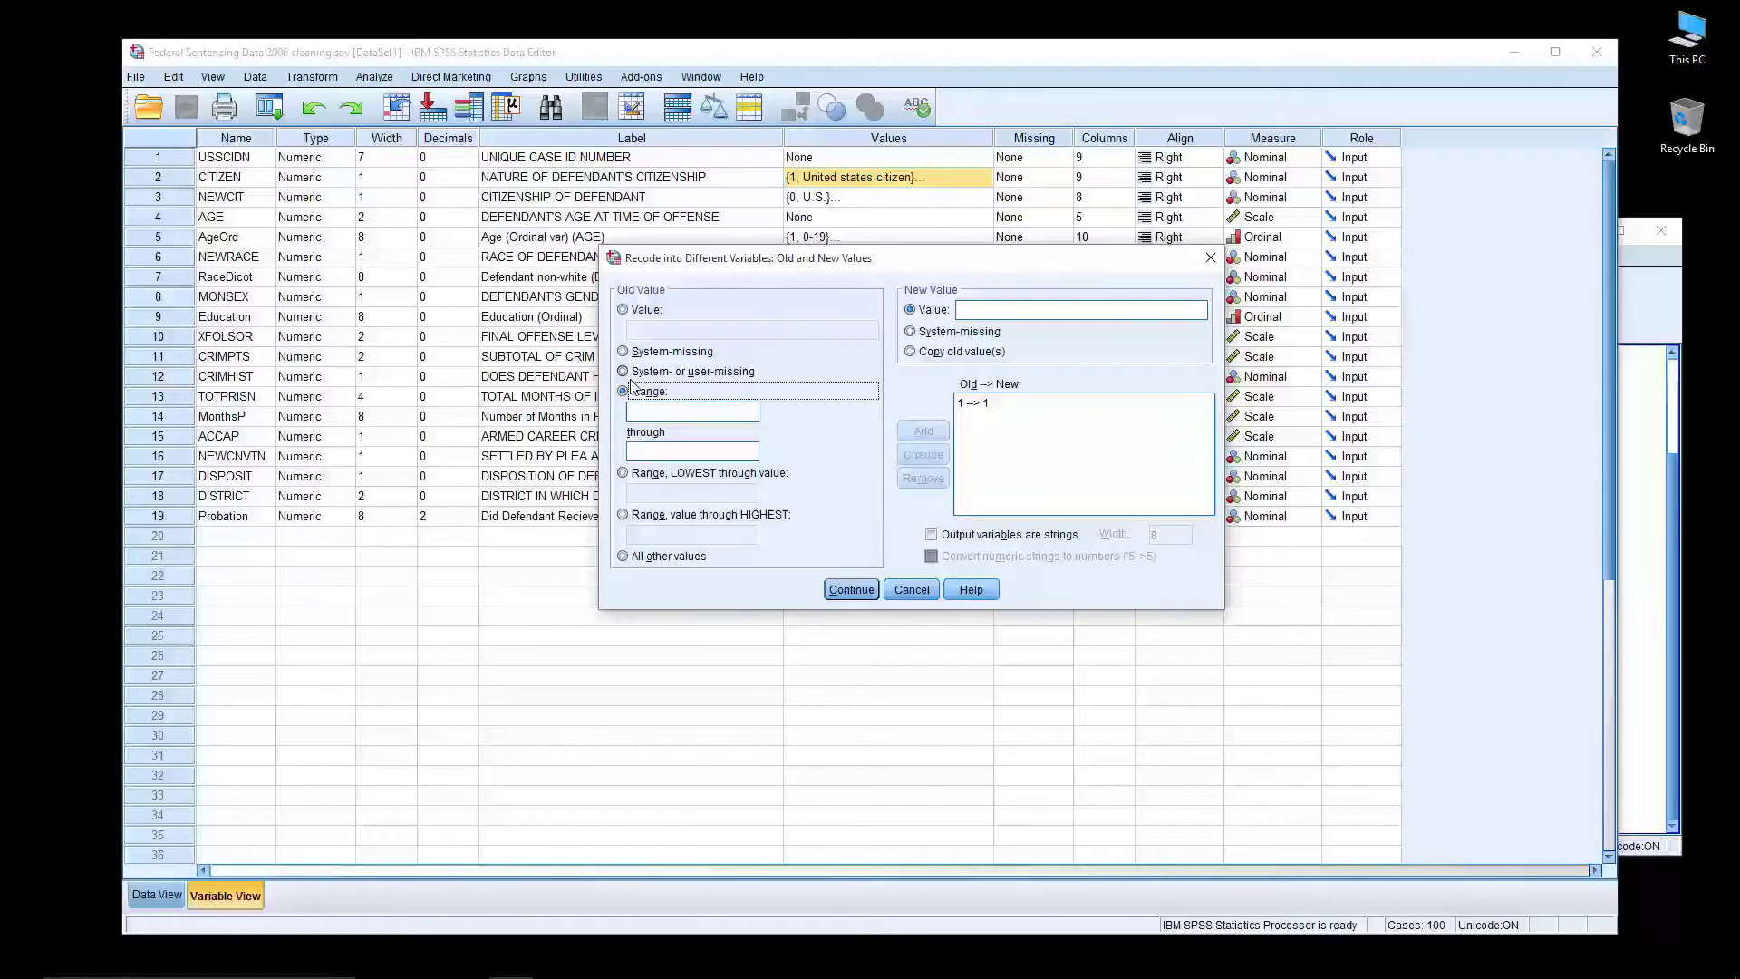
click(646, 413)
text(2)
text(4)
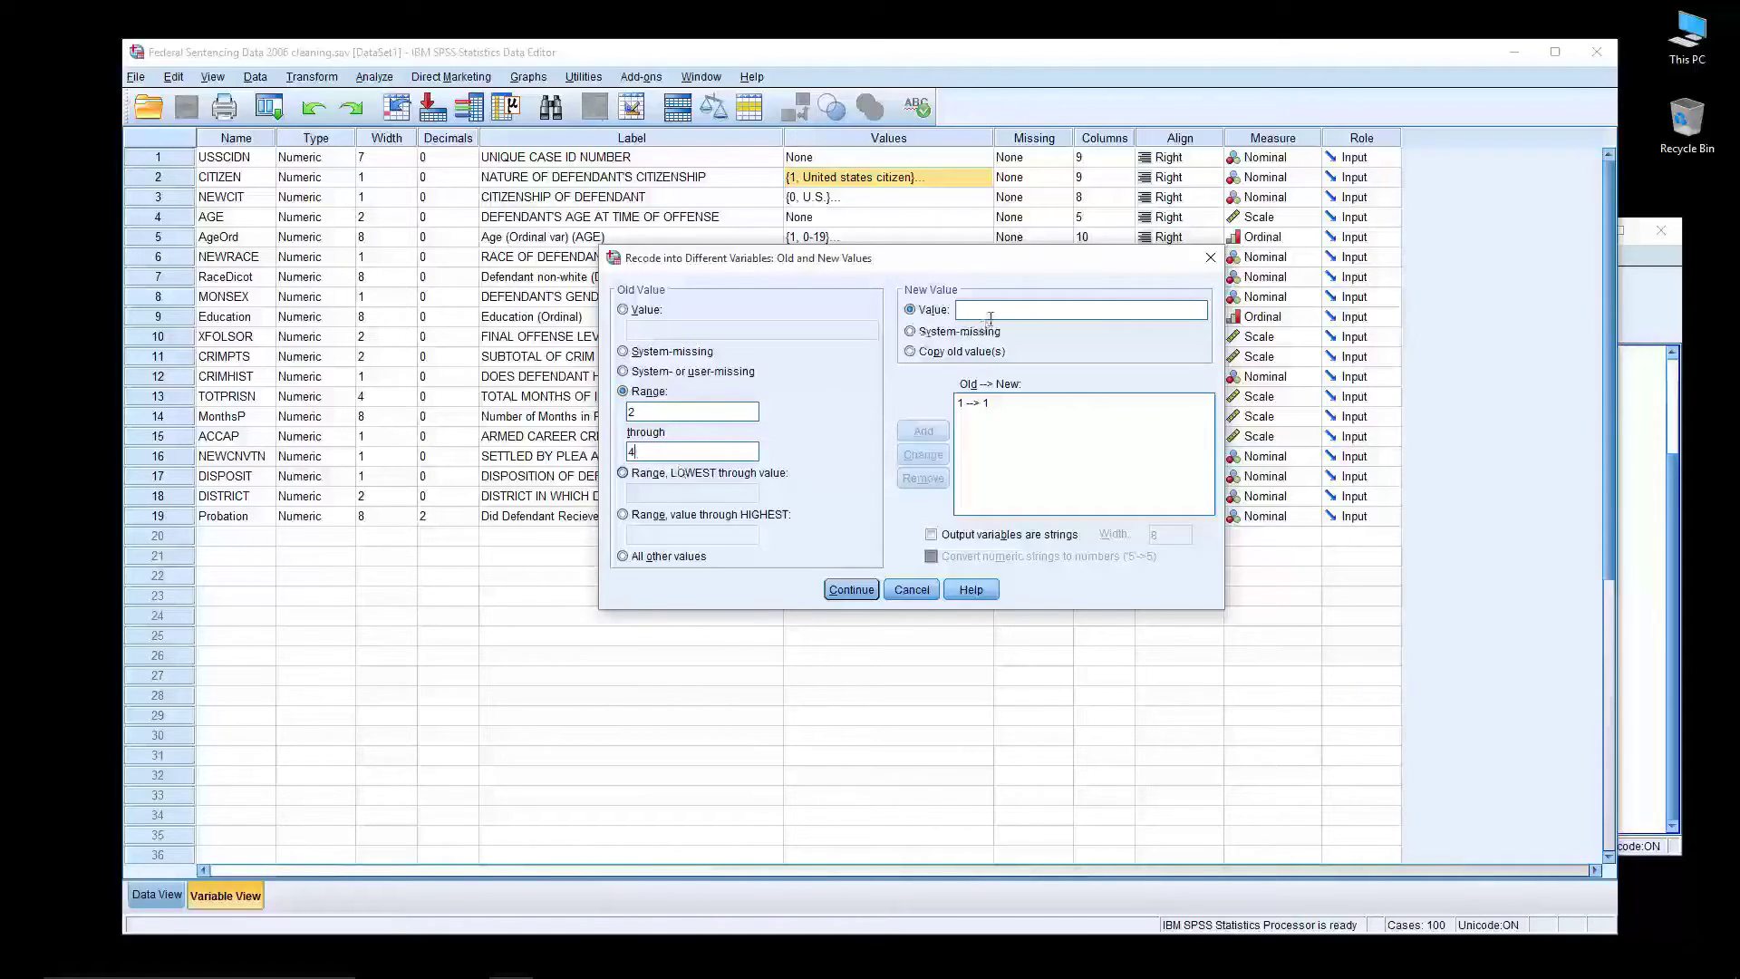
text(0)
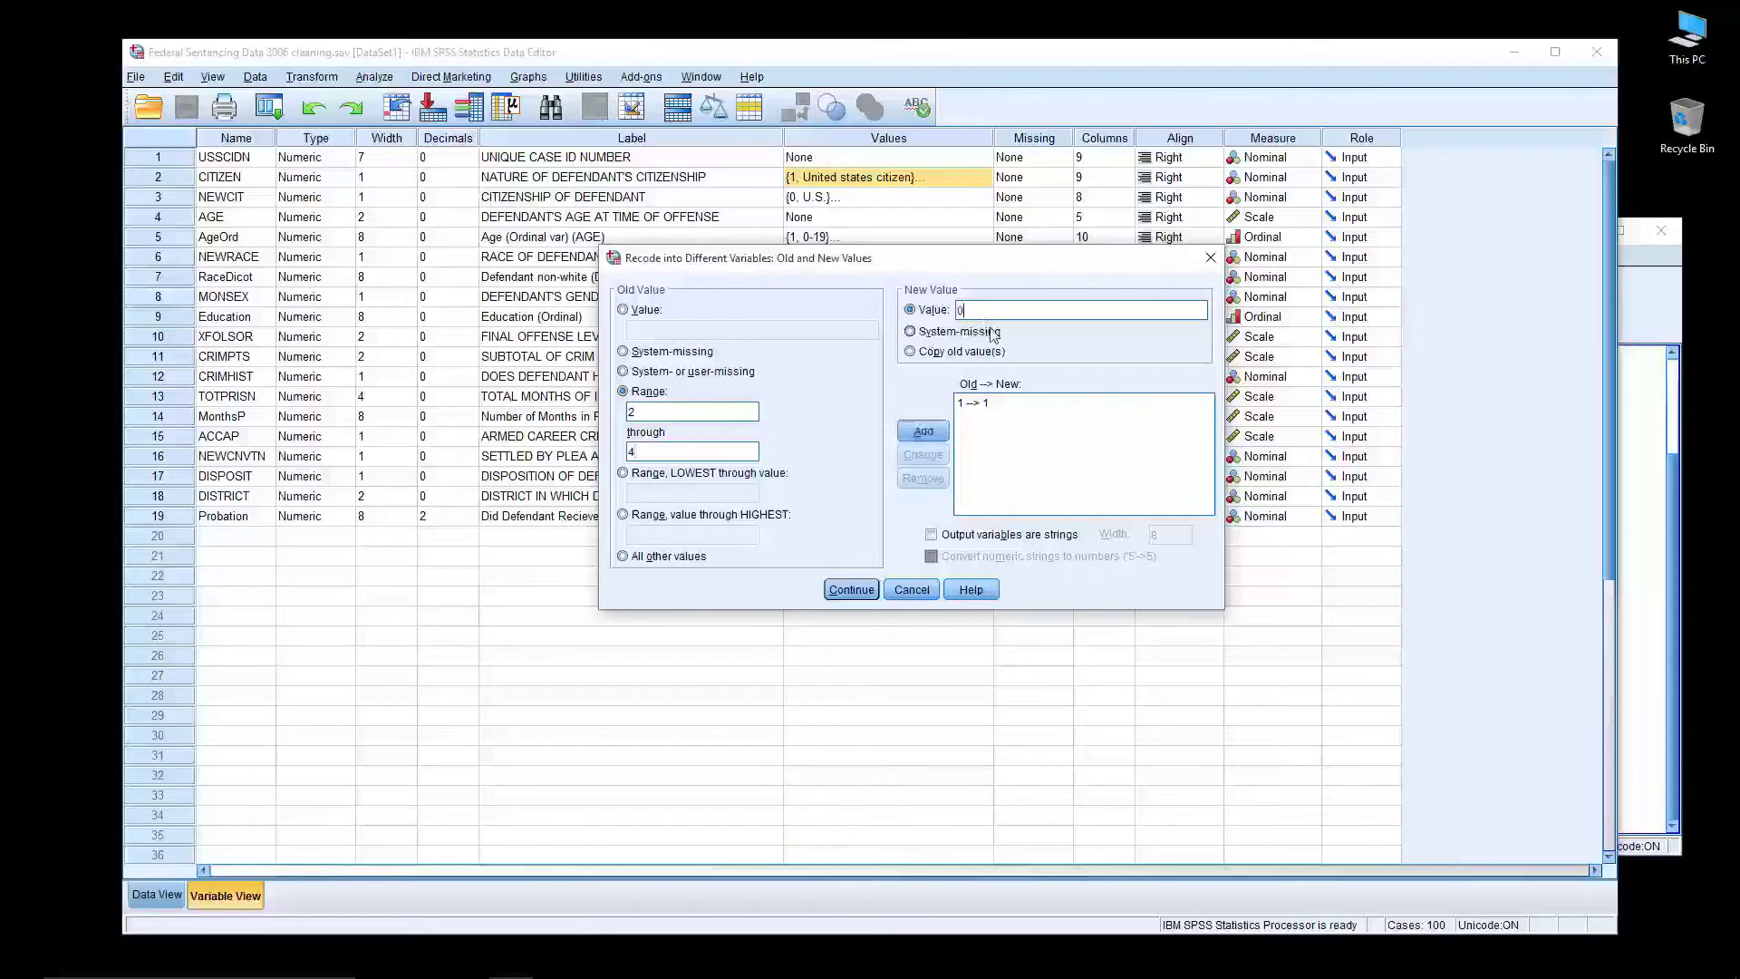
click(928, 431)
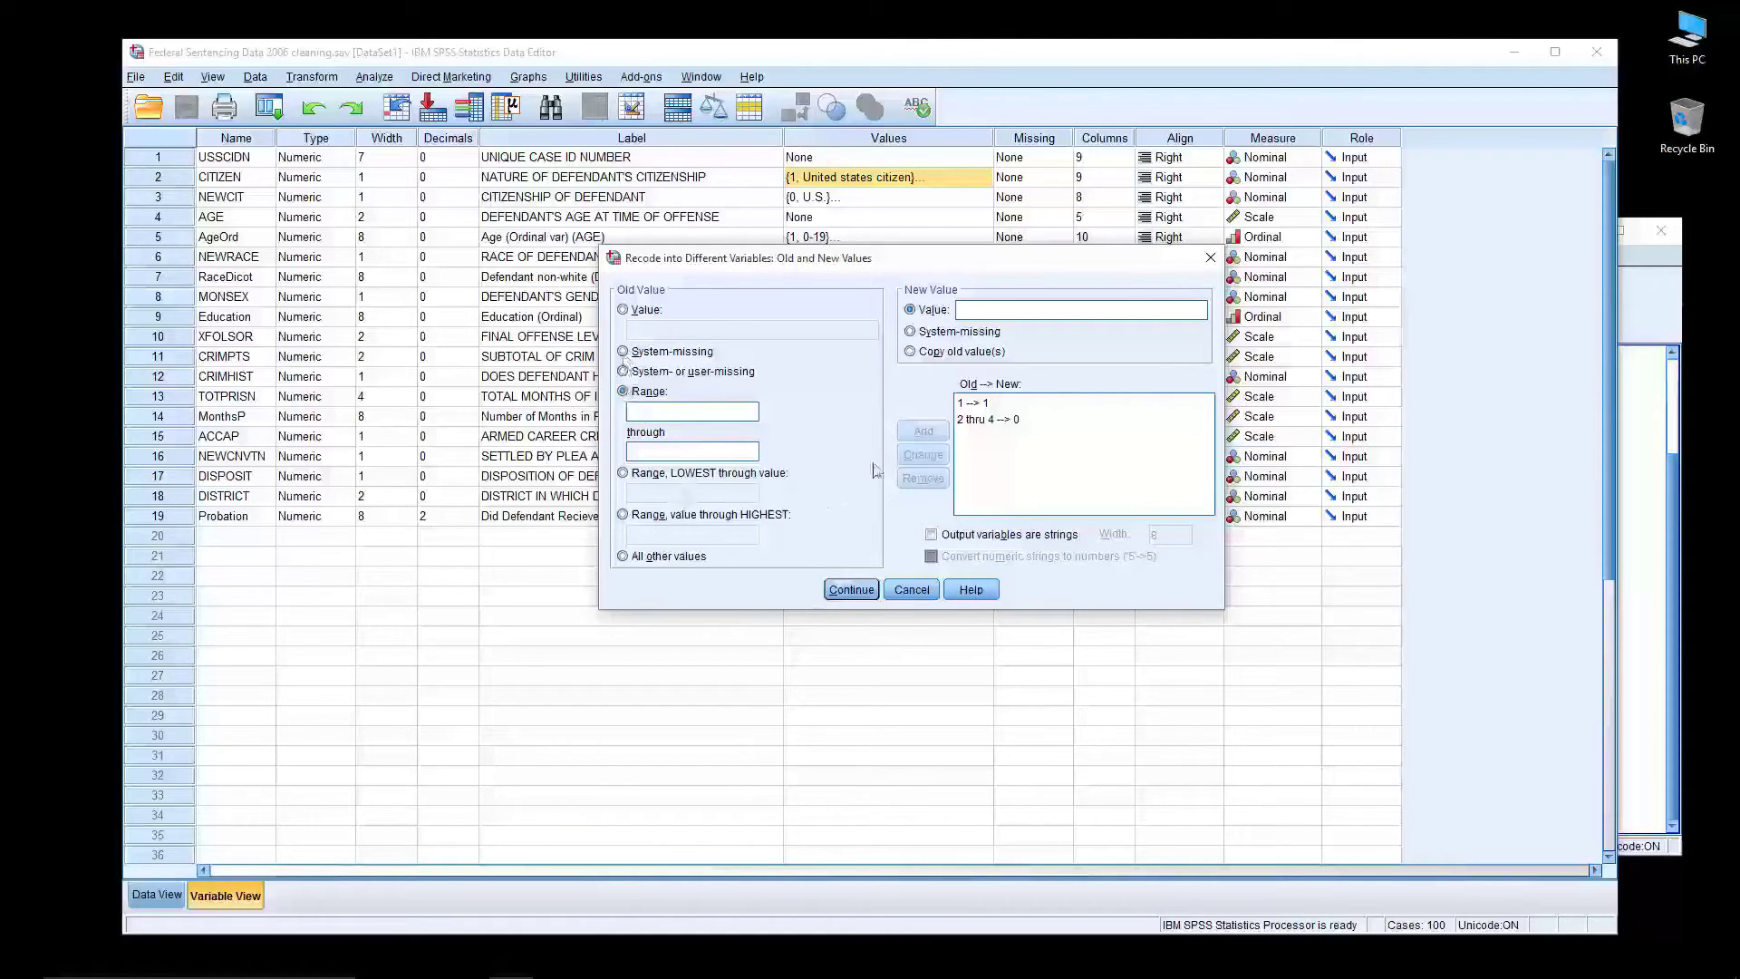
Map all other old values to system-missing and accept the old and new values settings
click(679, 559)
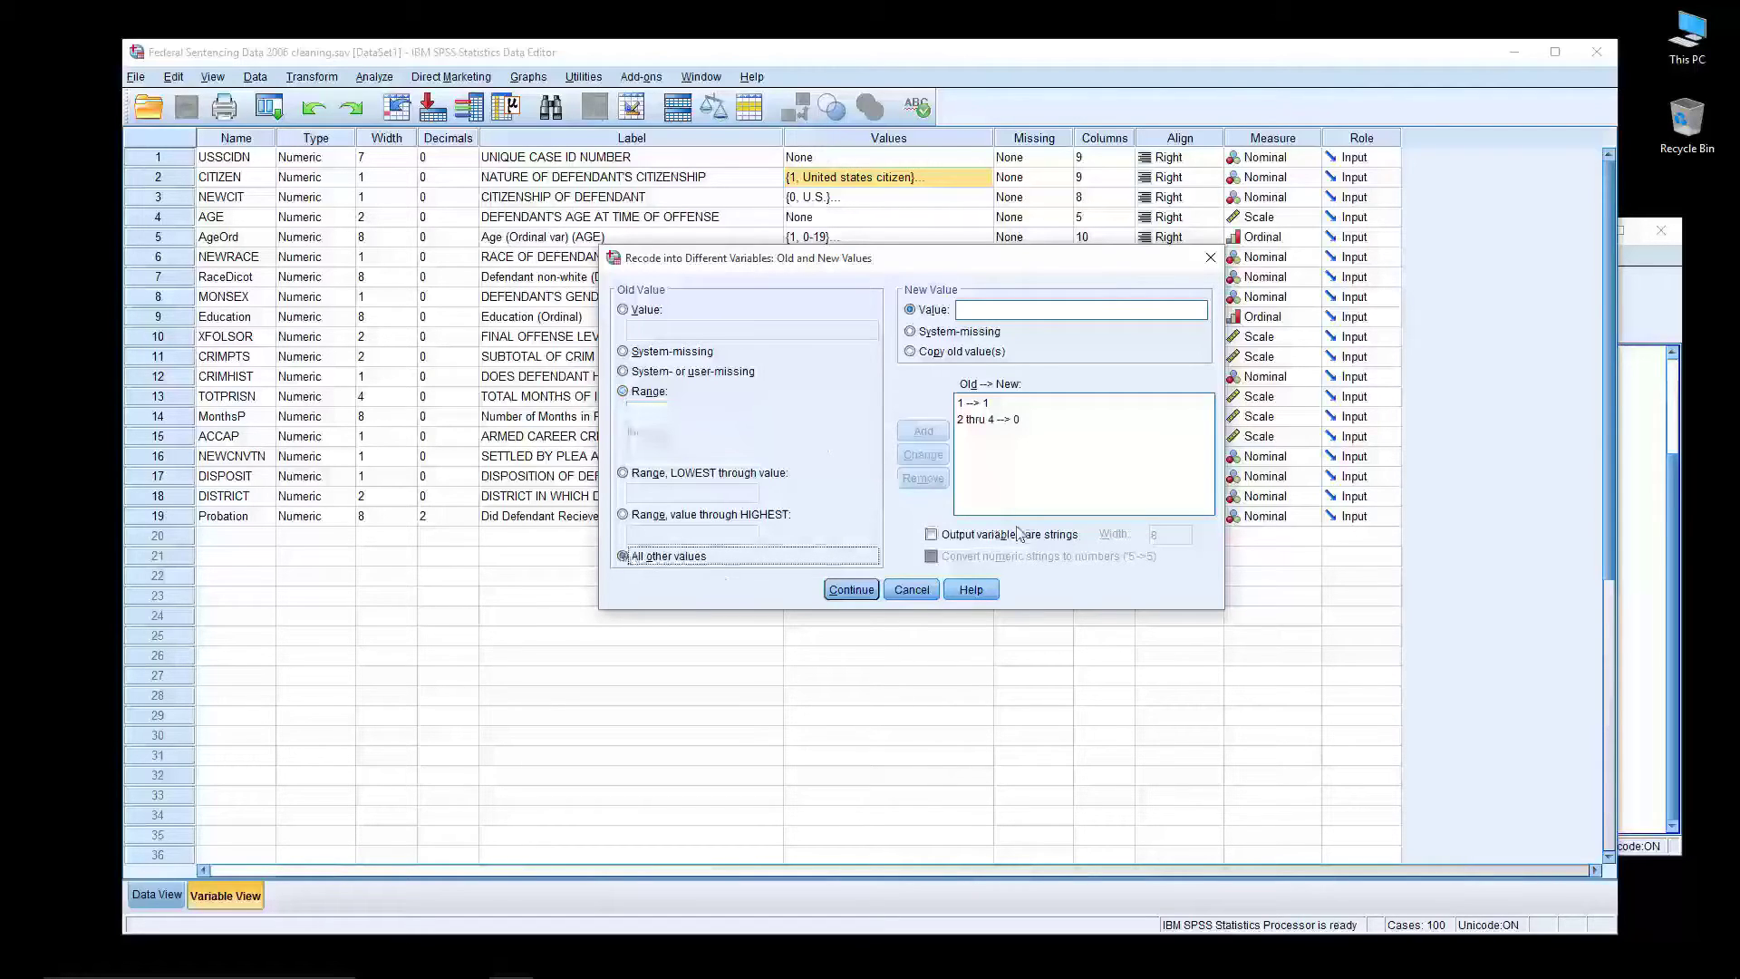
click(910, 332)
click(926, 430)
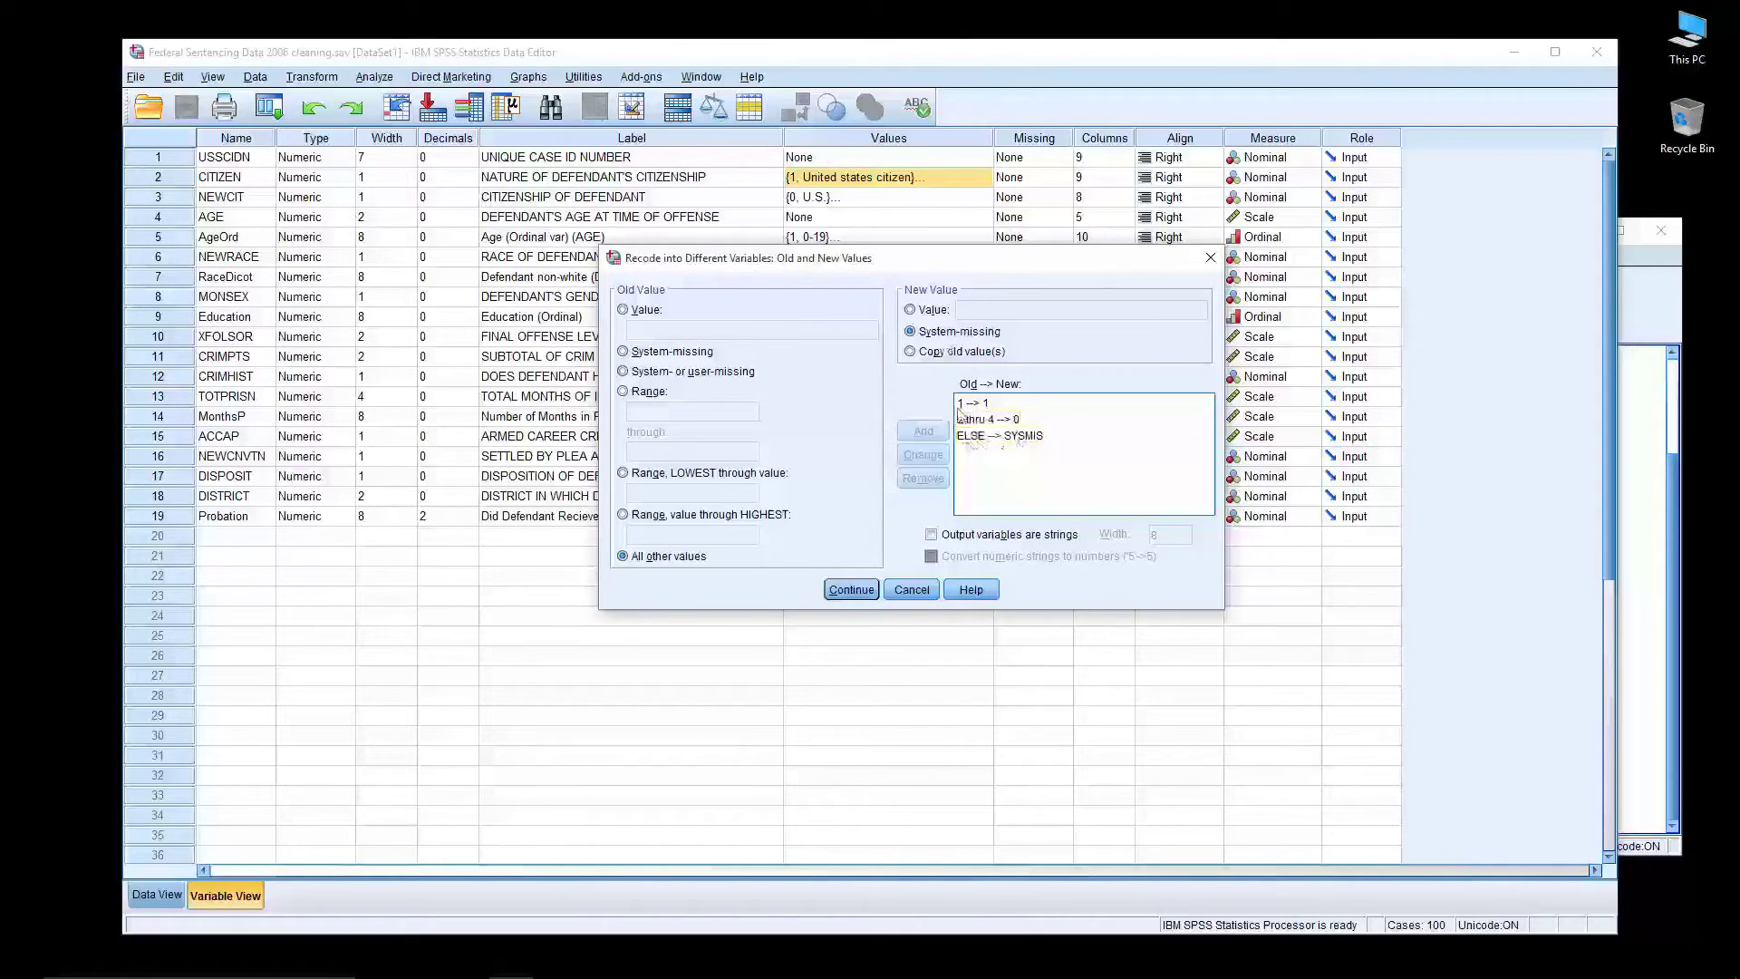
click(852, 590)
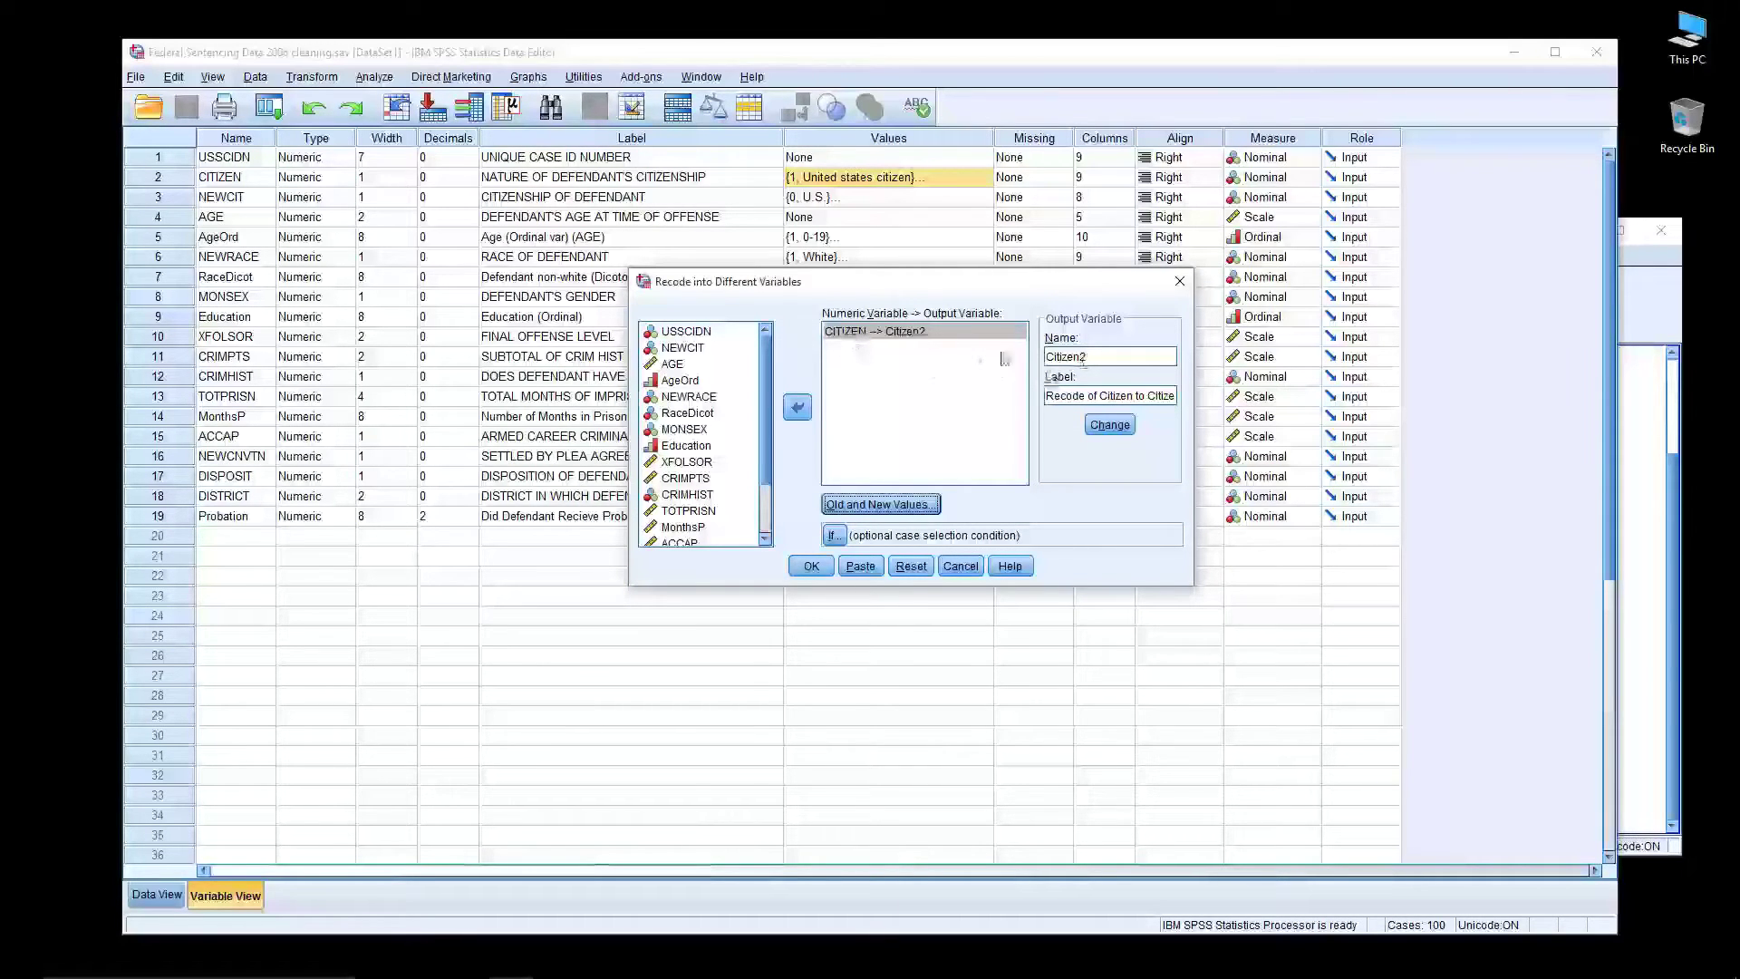
Recheck the old and new value mappings and run the recode of CITIZEN into Citizen2
click(917, 503)
click(875, 593)
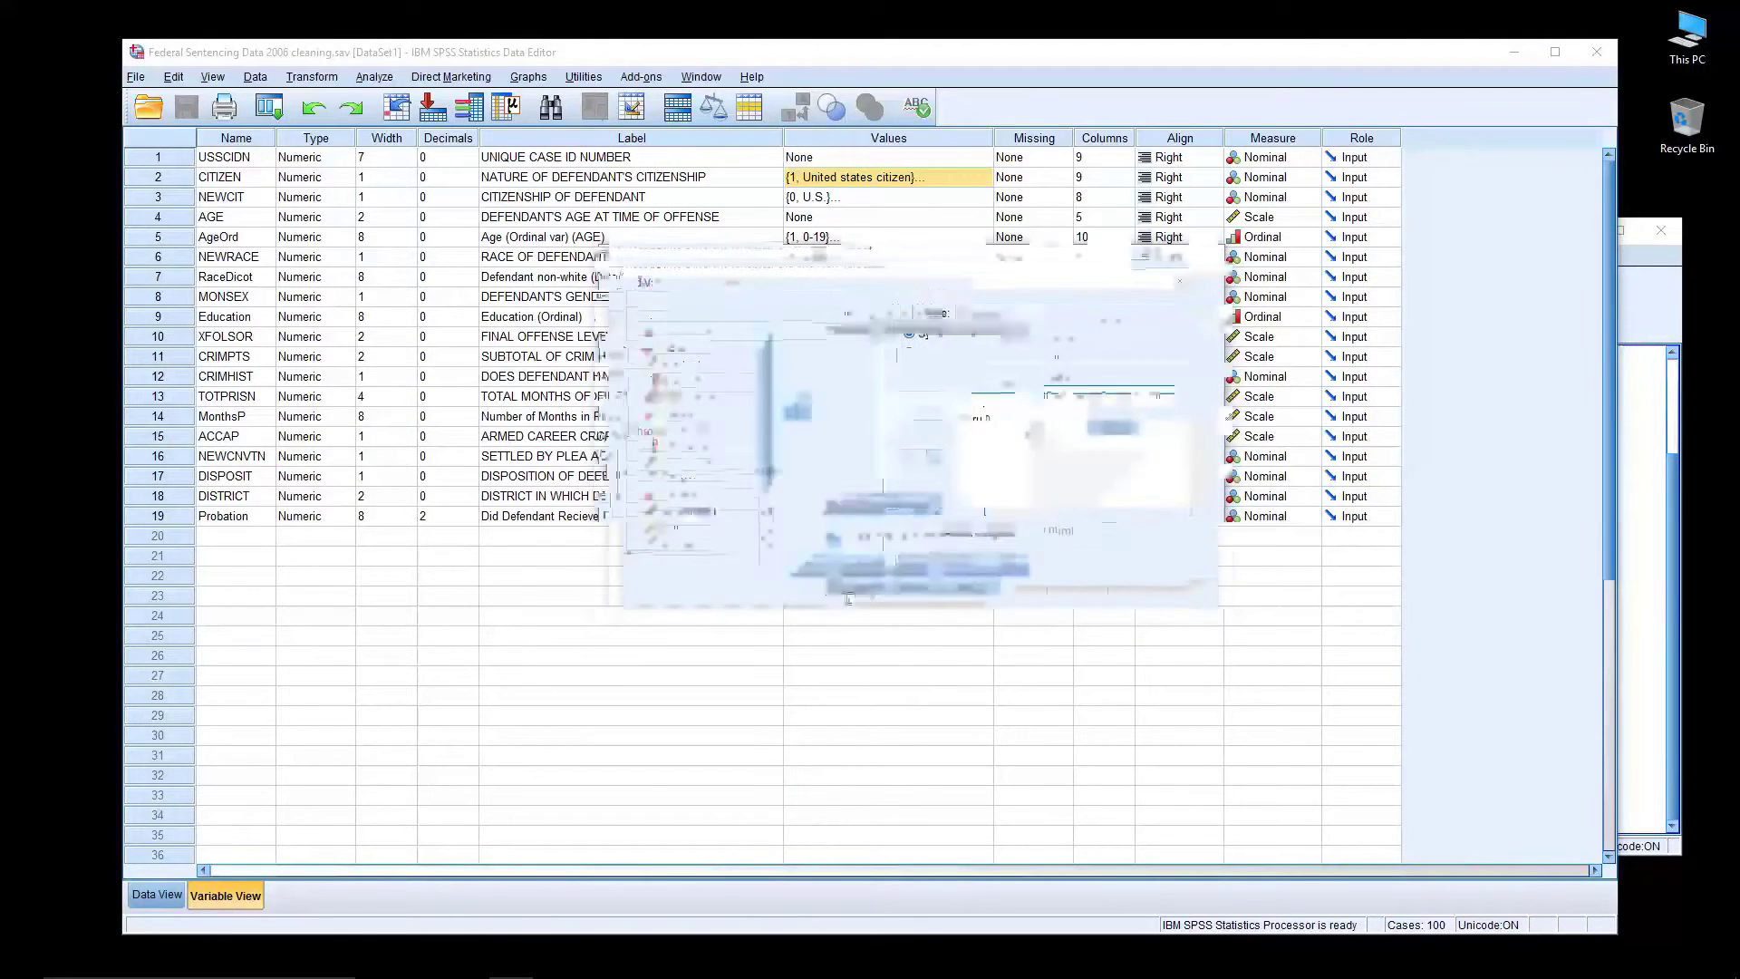
click(817, 569)
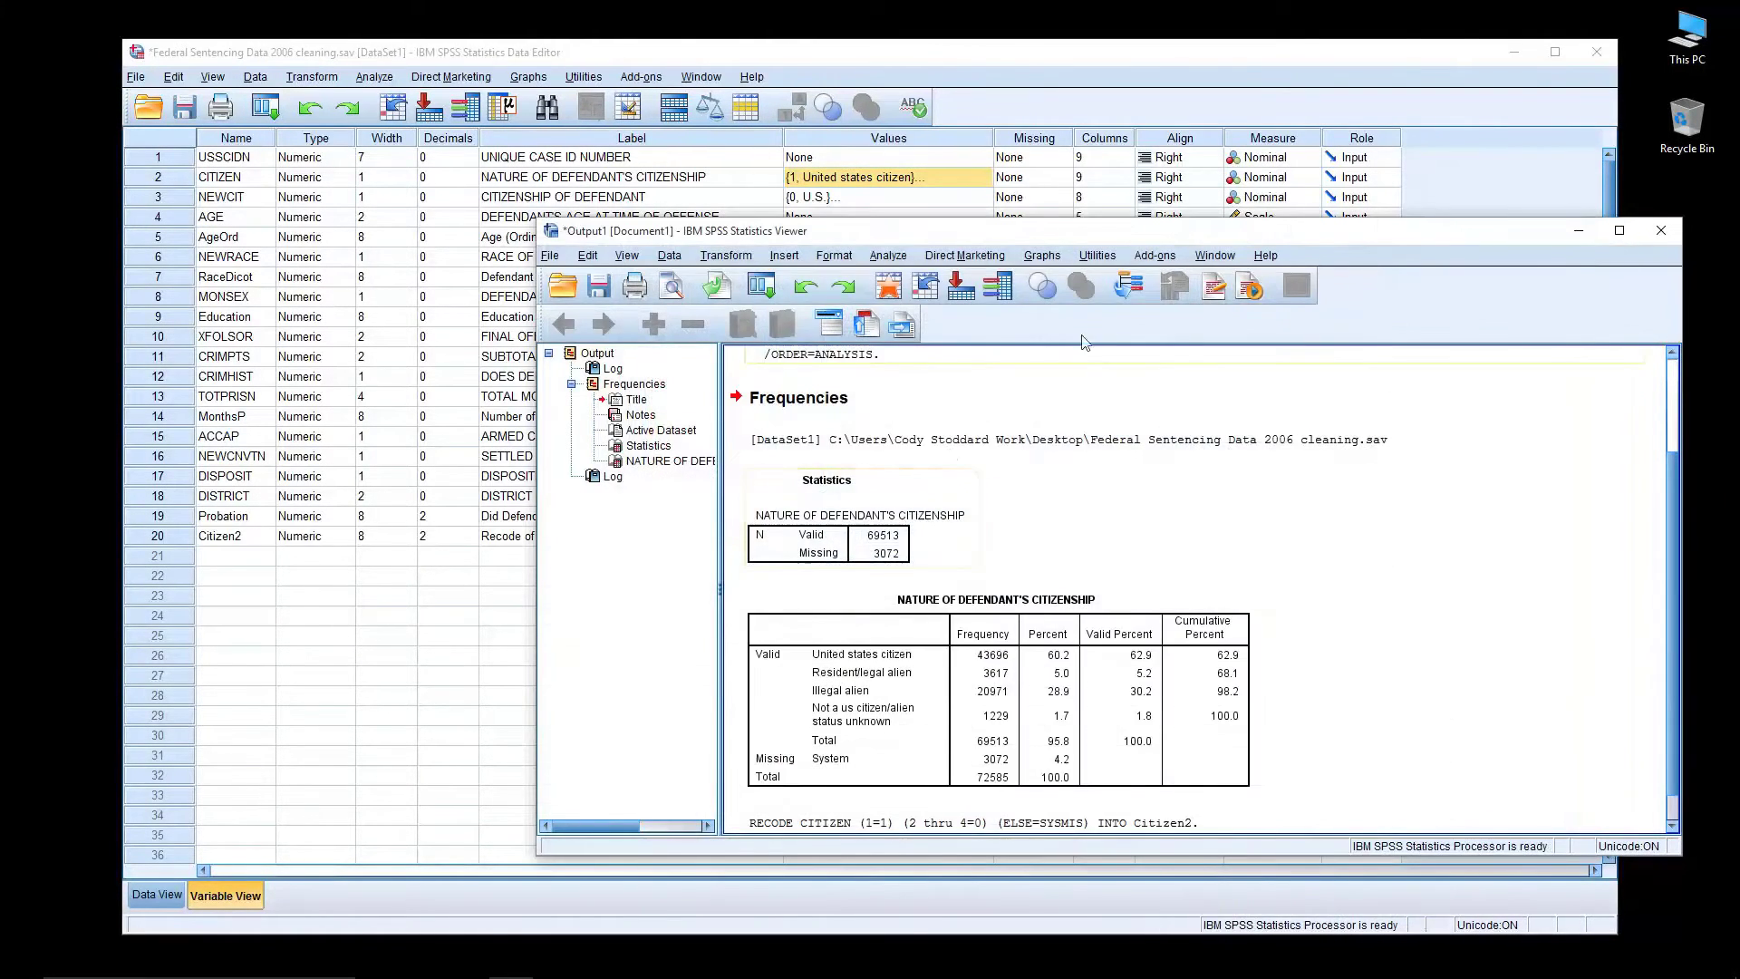
Reposition the output window and the Data Editor window, leaving the Data Editor in front
drag(1102, 240, 974, 170)
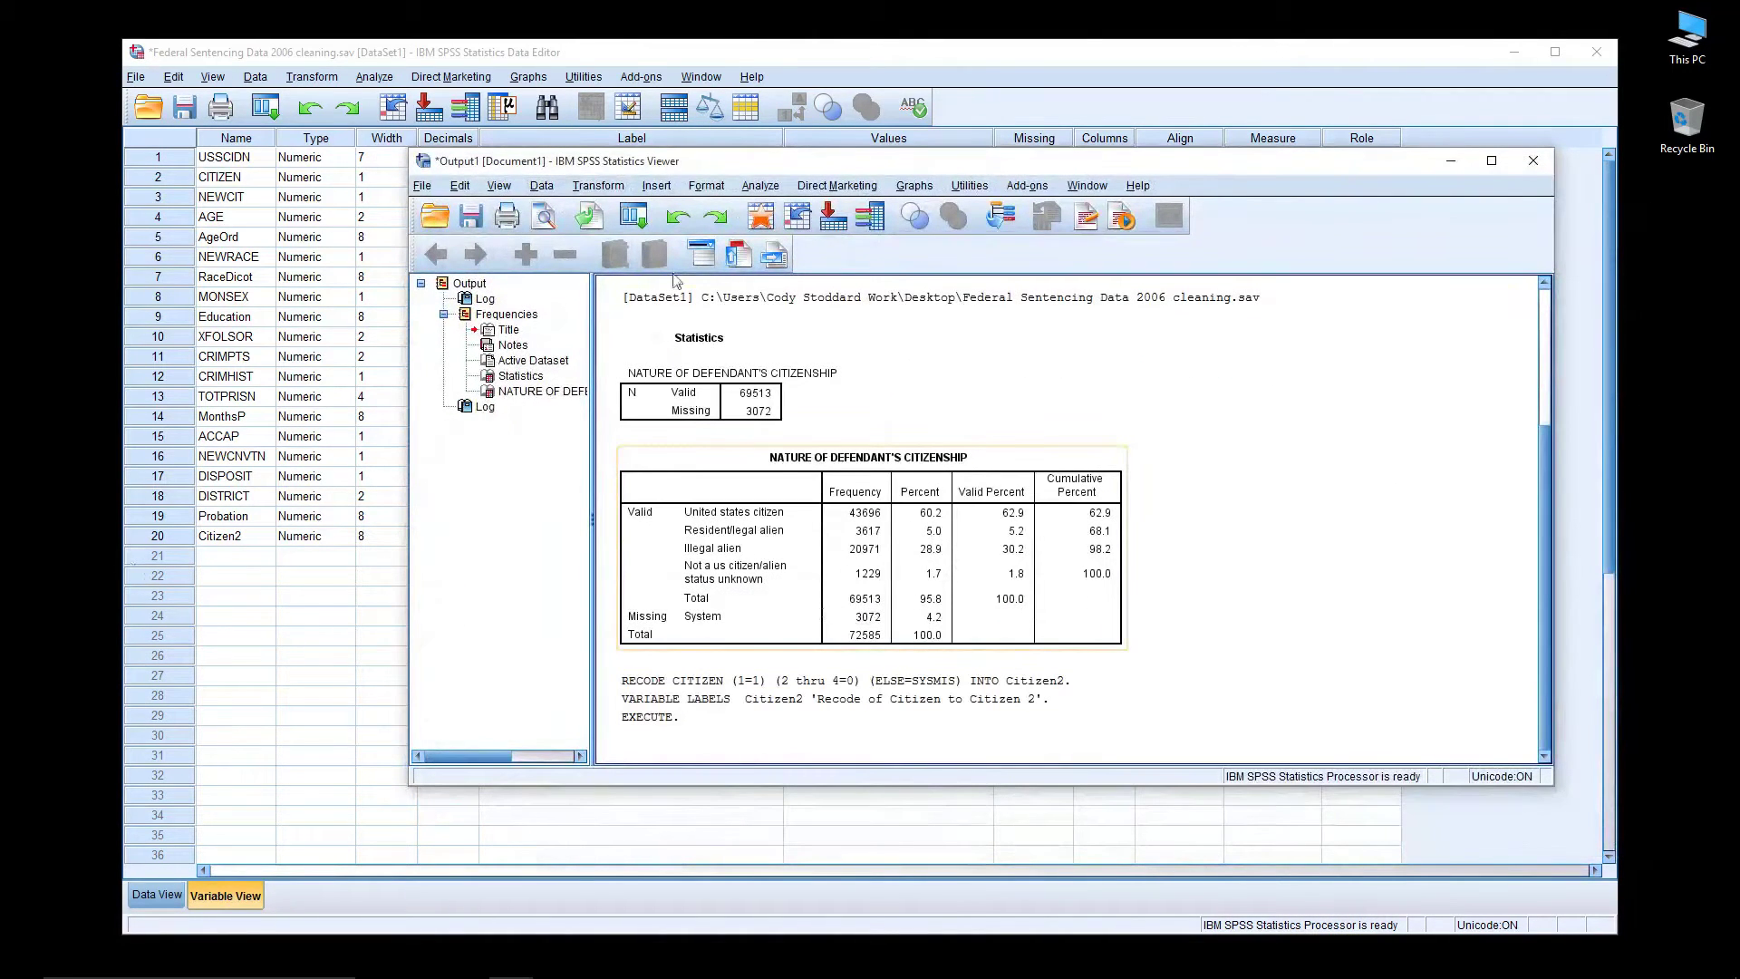
click(982, 72)
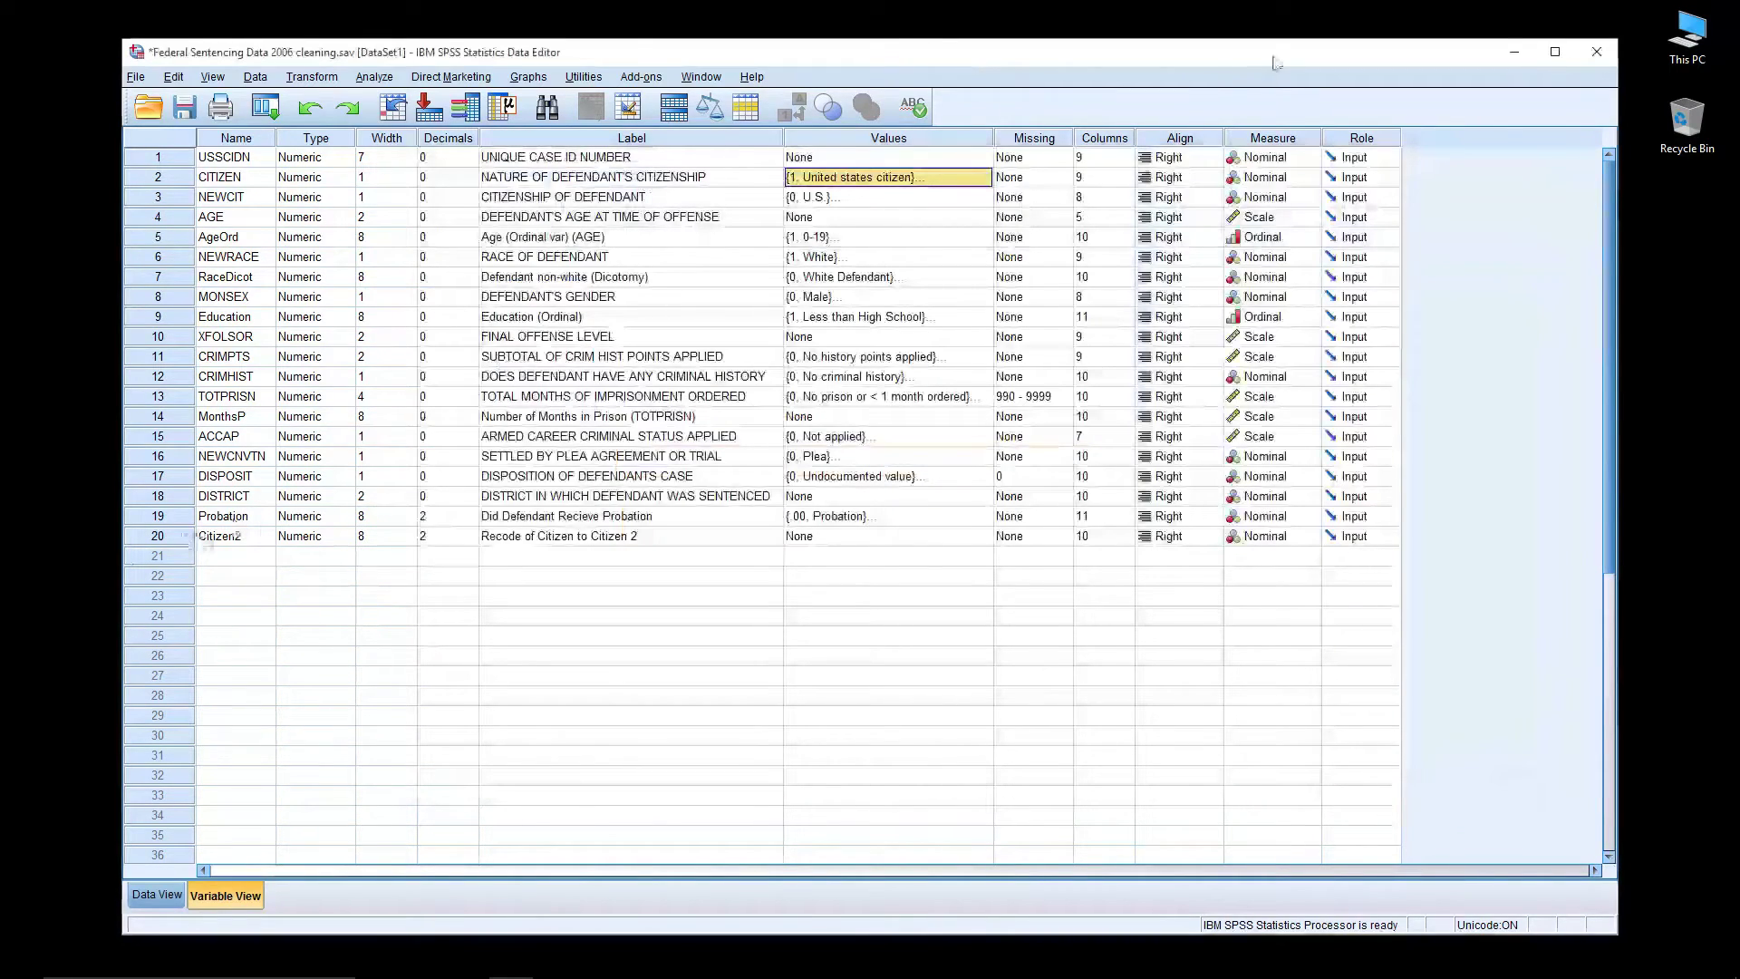
drag(1275, 61, 1135, 63)
click(1509, 222)
drag(1397, 166, 1571, 202)
click(1237, 64)
drag(1237, 63, 1375, 40)
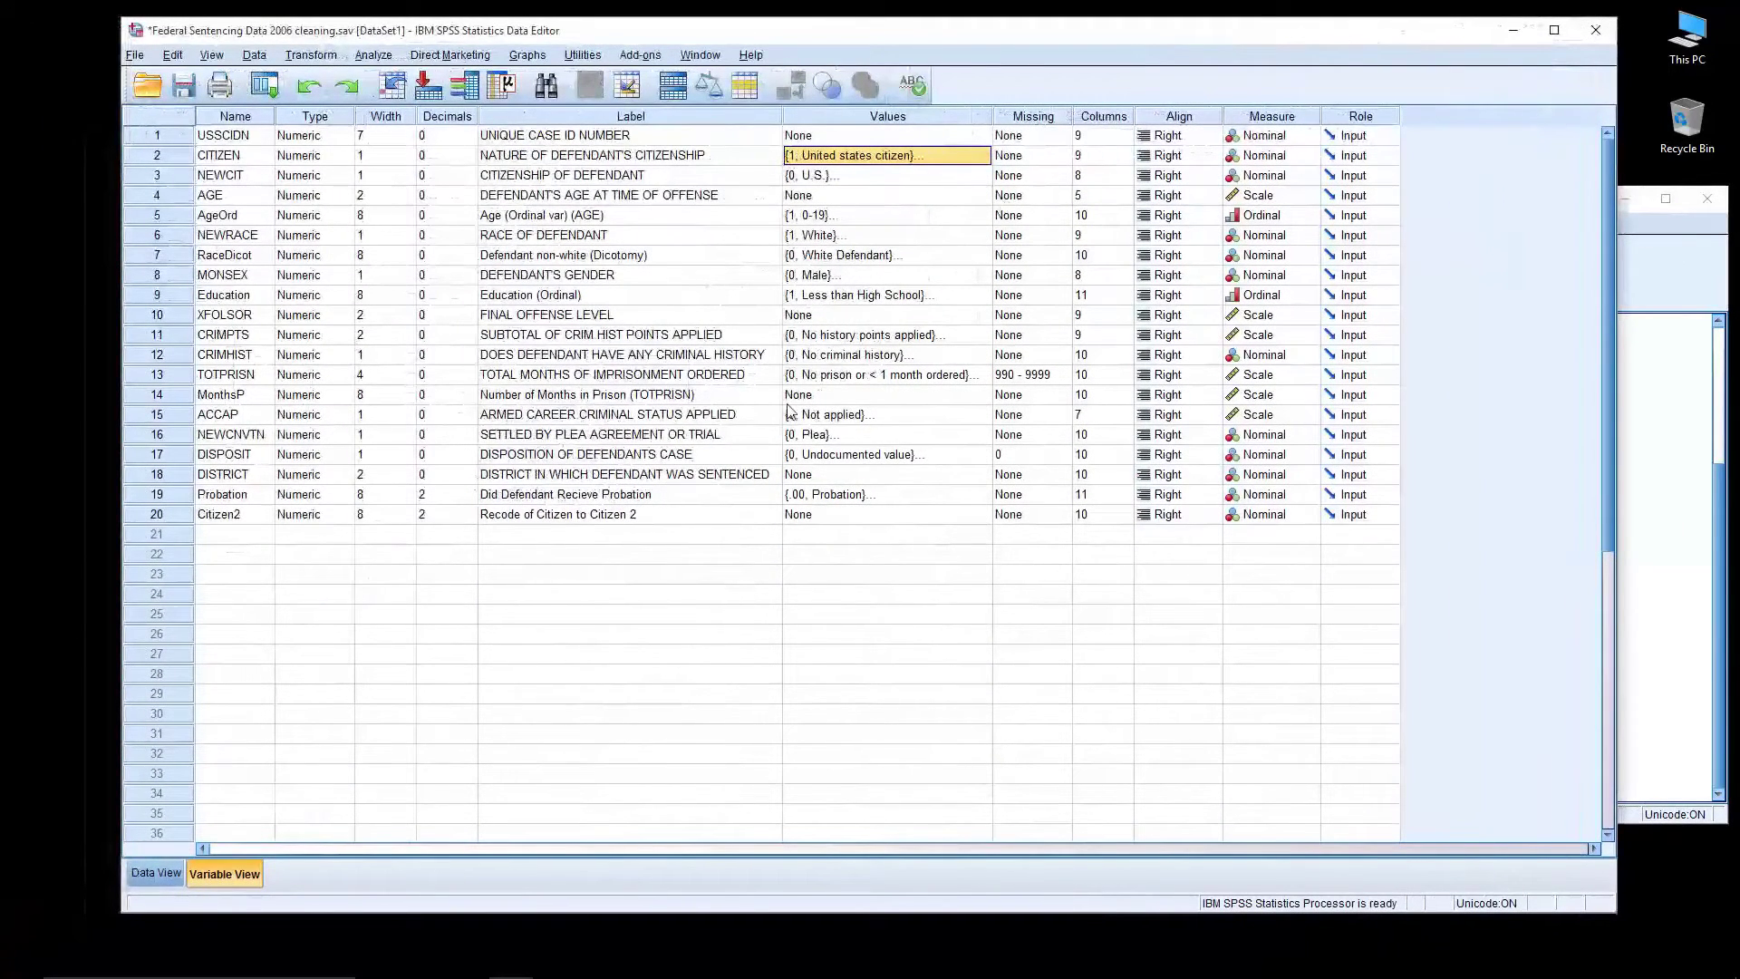
Examine the Citizen2 column's case values in Data View and return to Variable View
click(160, 873)
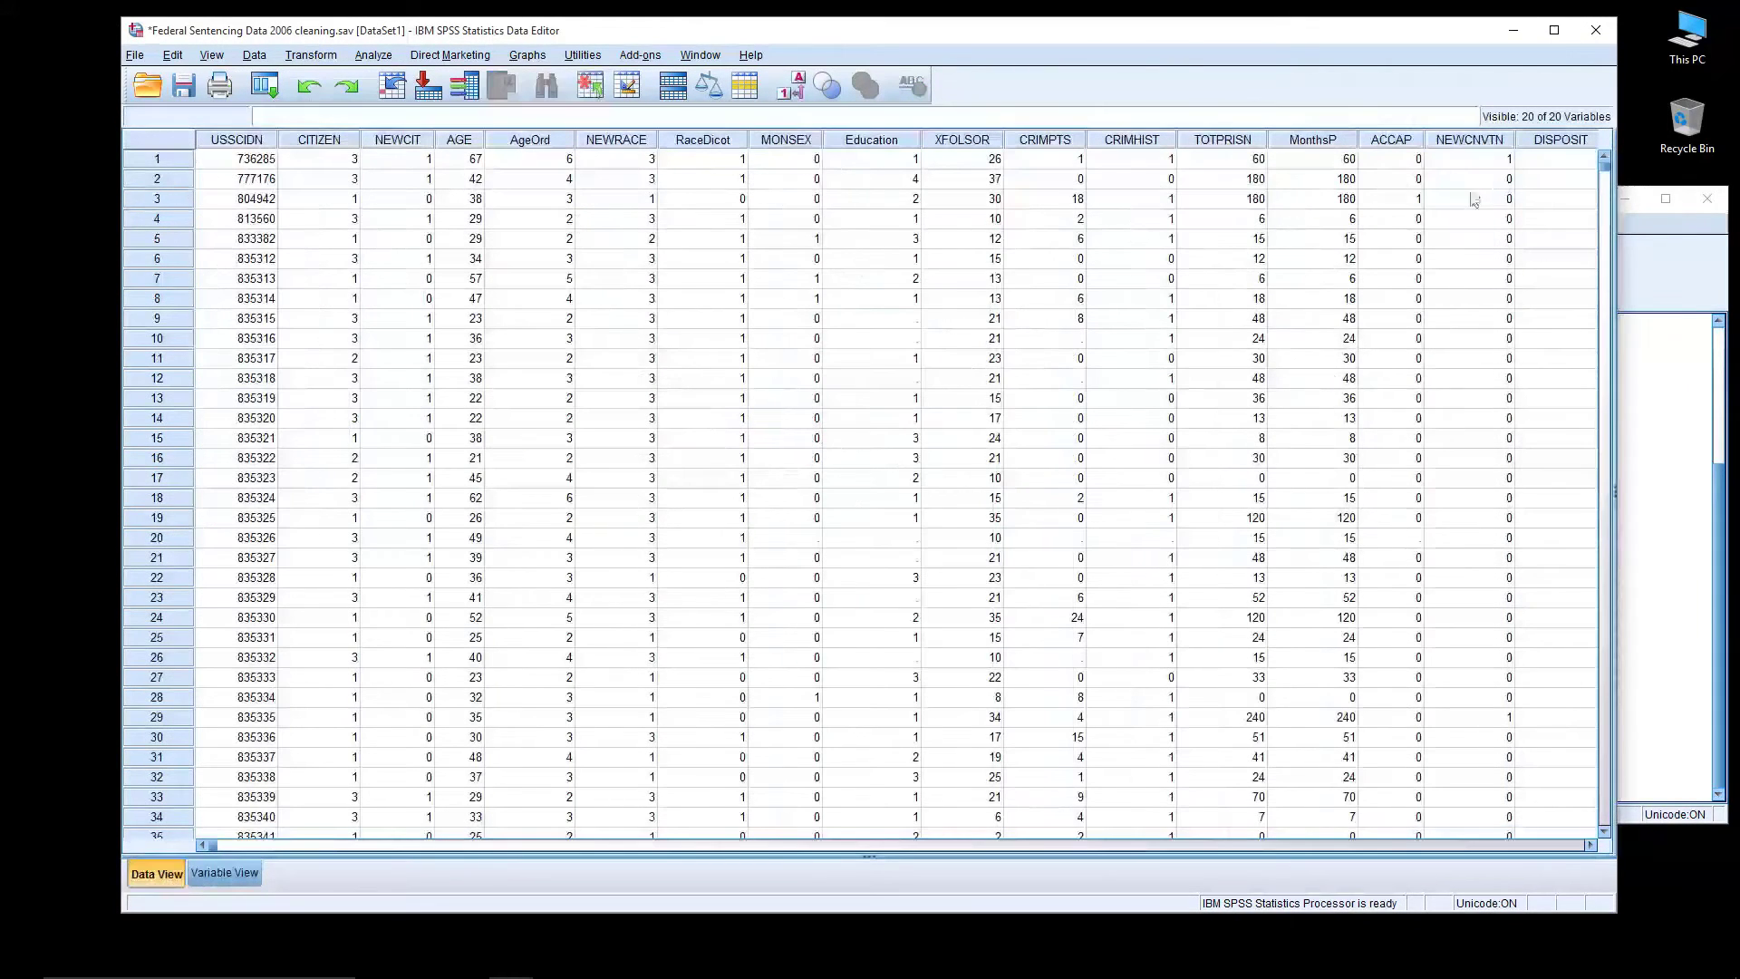
drag(216, 845, 1482, 843)
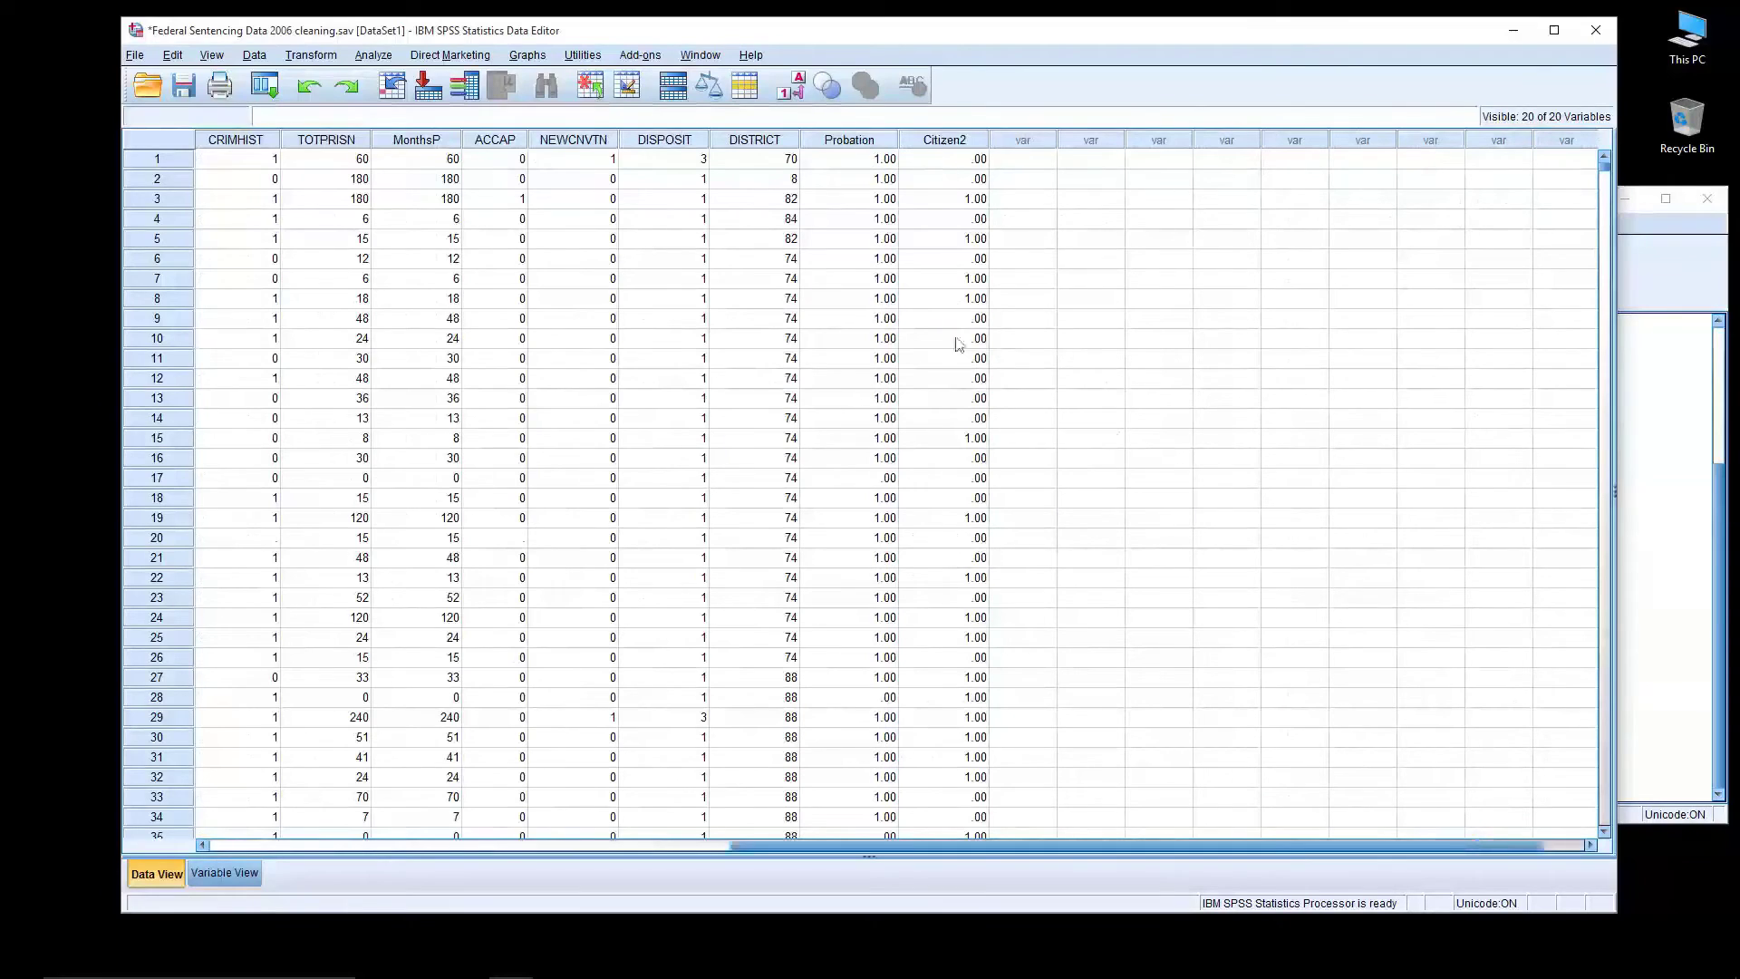
click(234, 873)
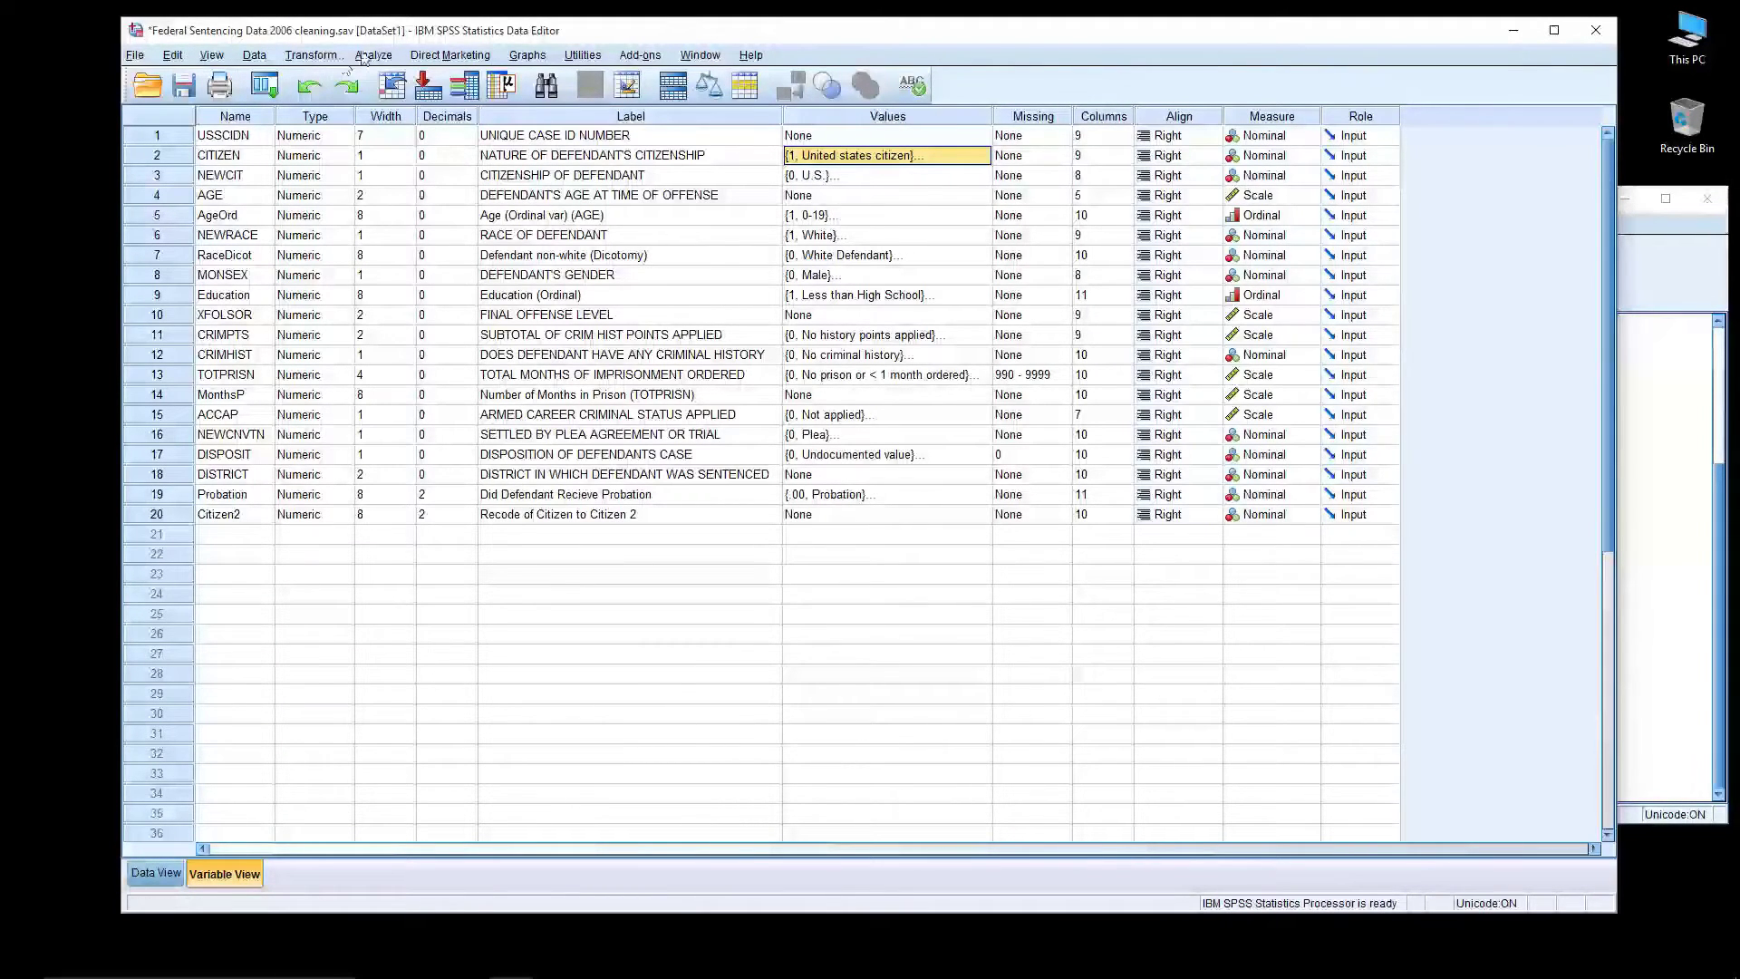
Run a Frequencies analysis on Citizen2, replacing CITIZEN as the analysed variable and keeping the frequency tables displayed
click(390, 59)
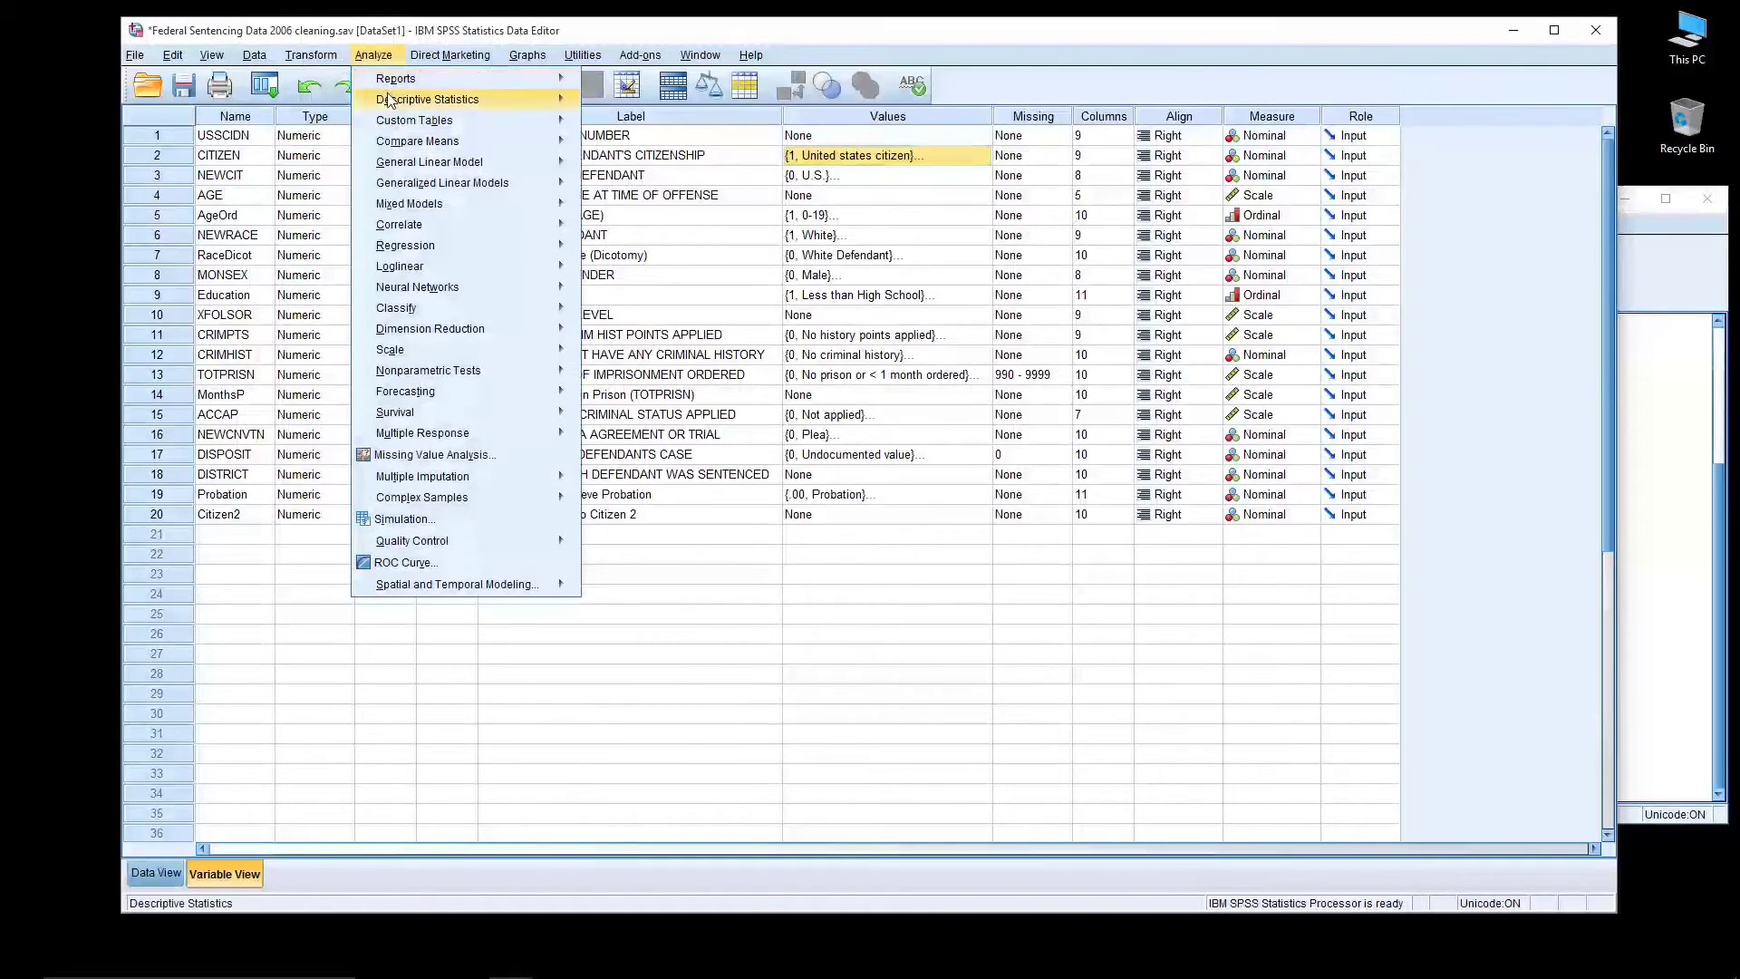
mouse_move(598, 107)
mouse_move(471, 99)
click(638, 104)
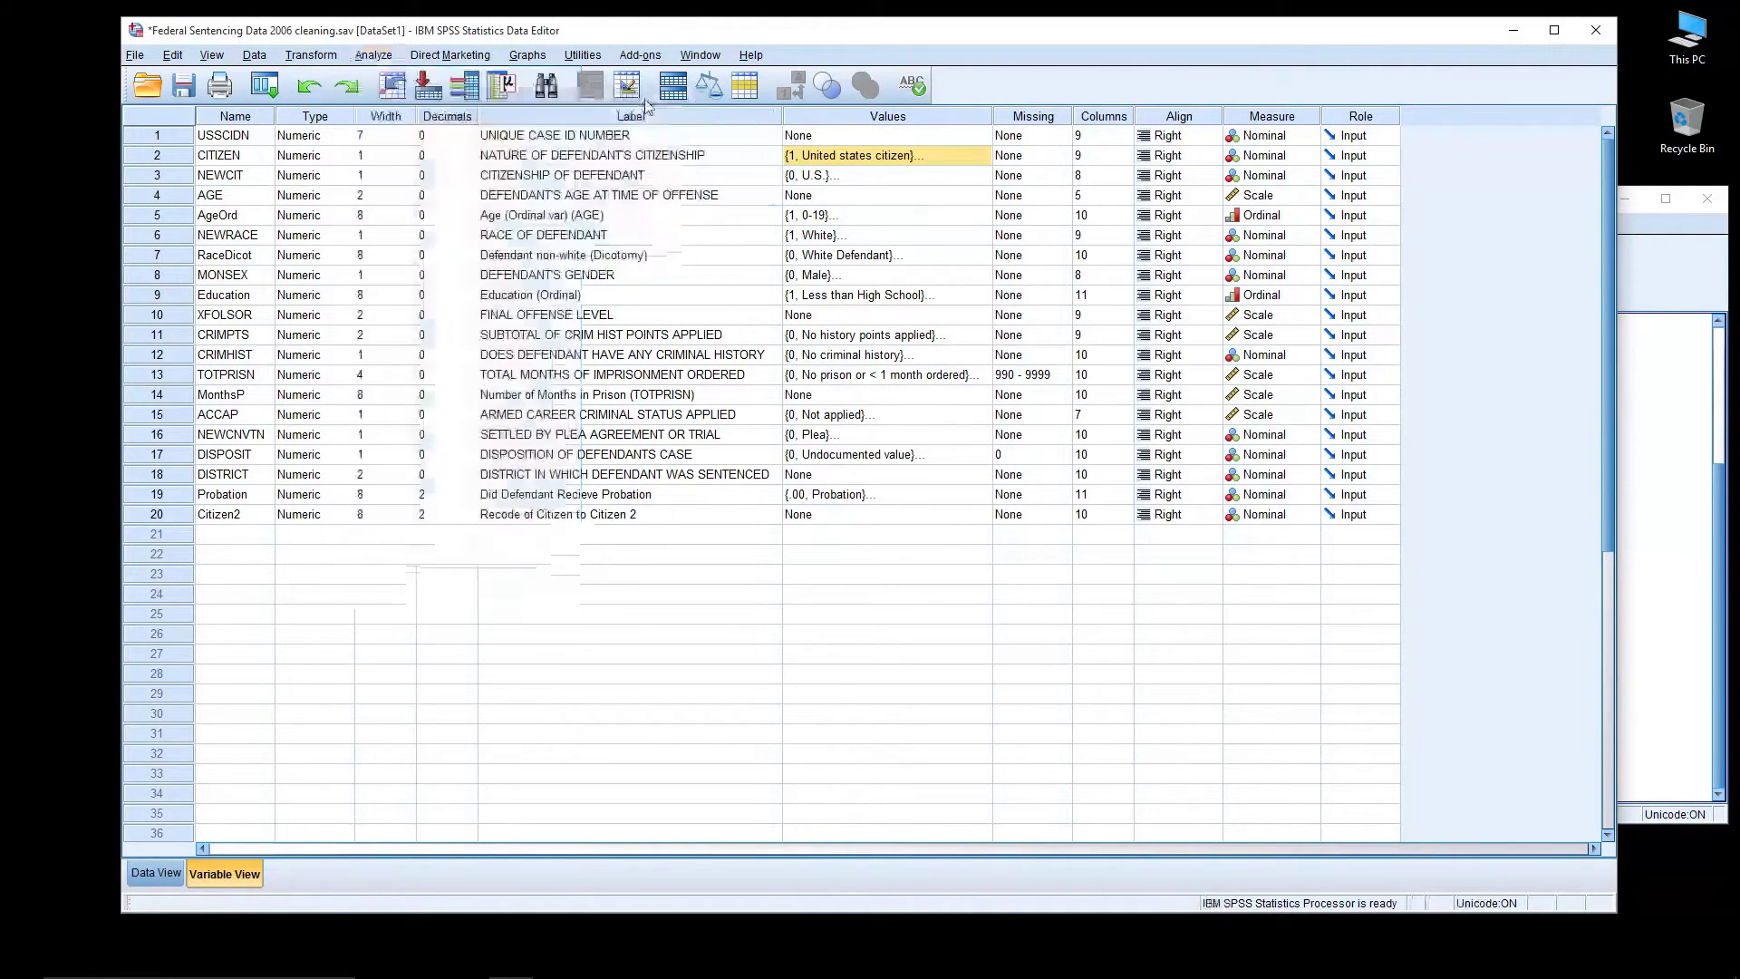
click(1287, 428)
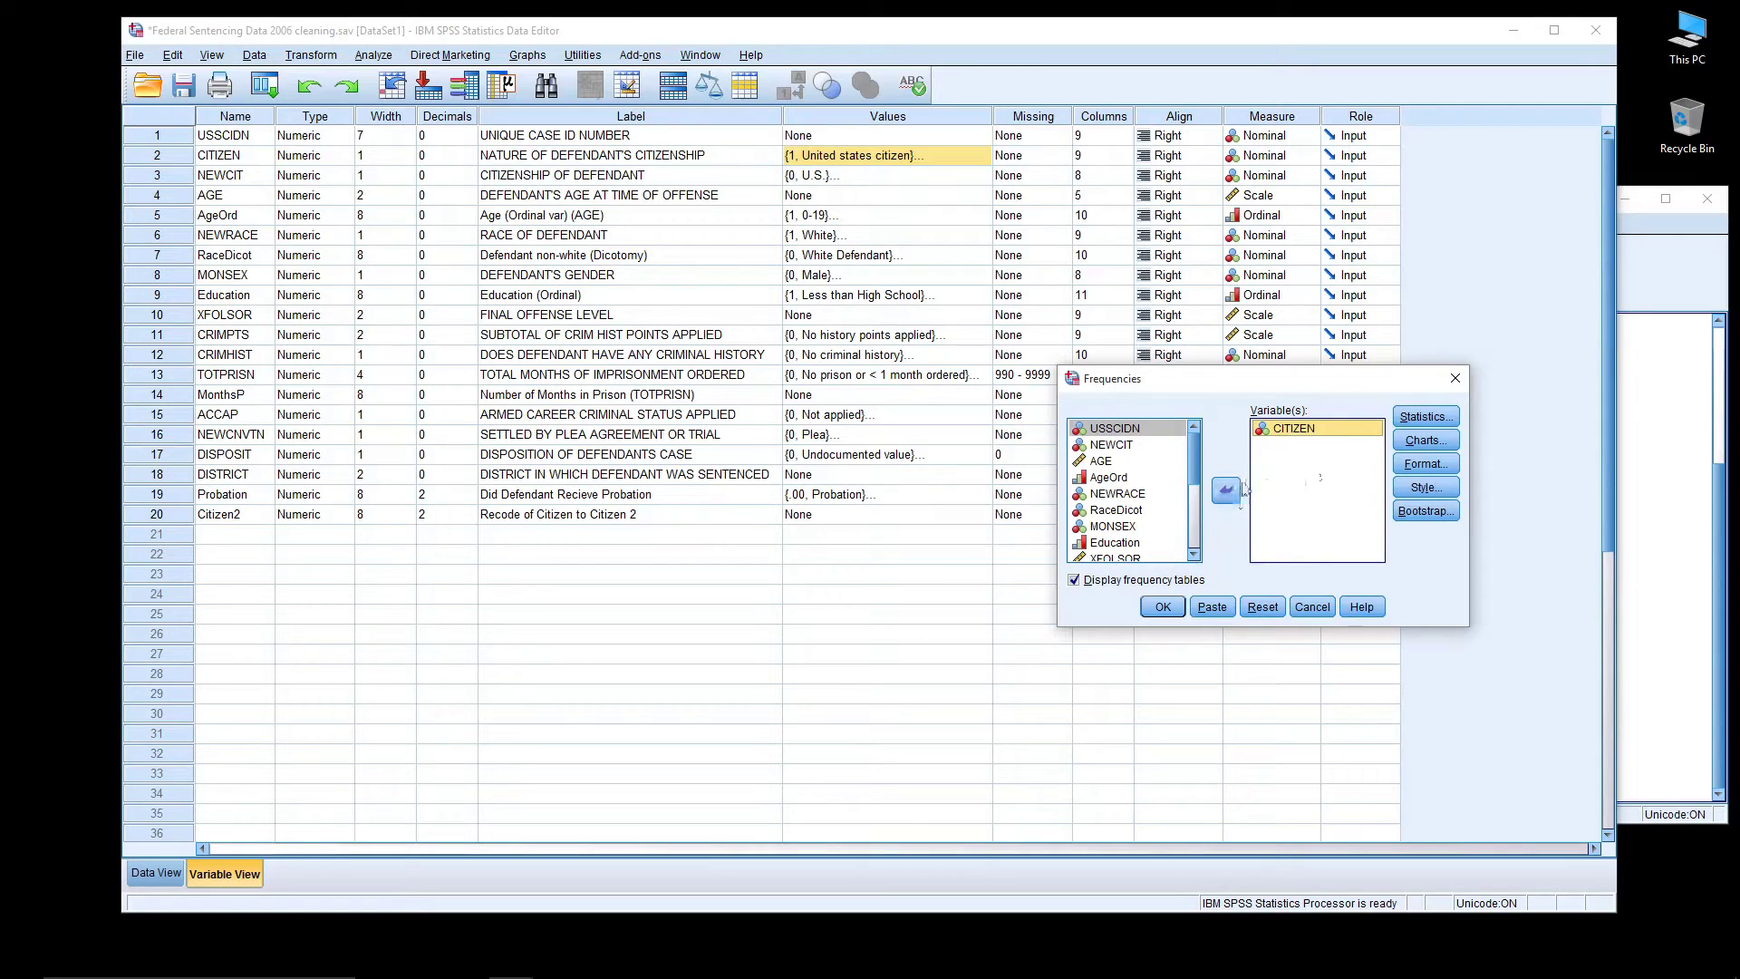
click(1226, 491)
scroll(1135, 552, down, 4)
click(1120, 554)
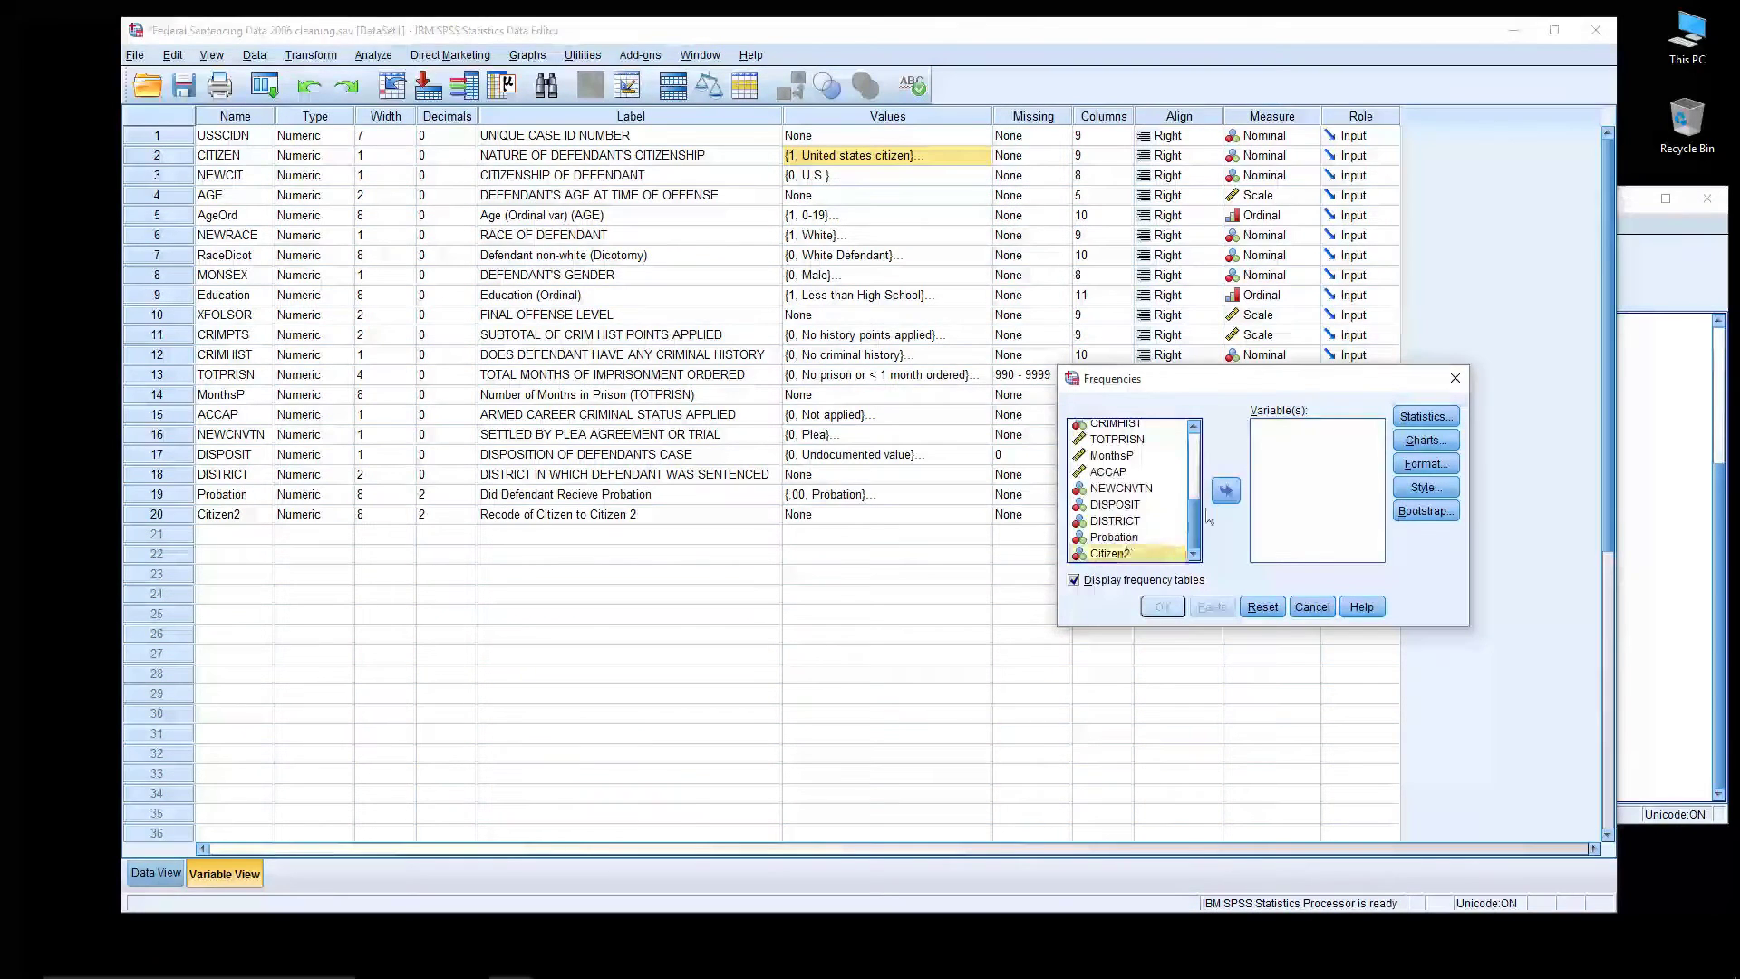
click(1226, 490)
click(1162, 606)
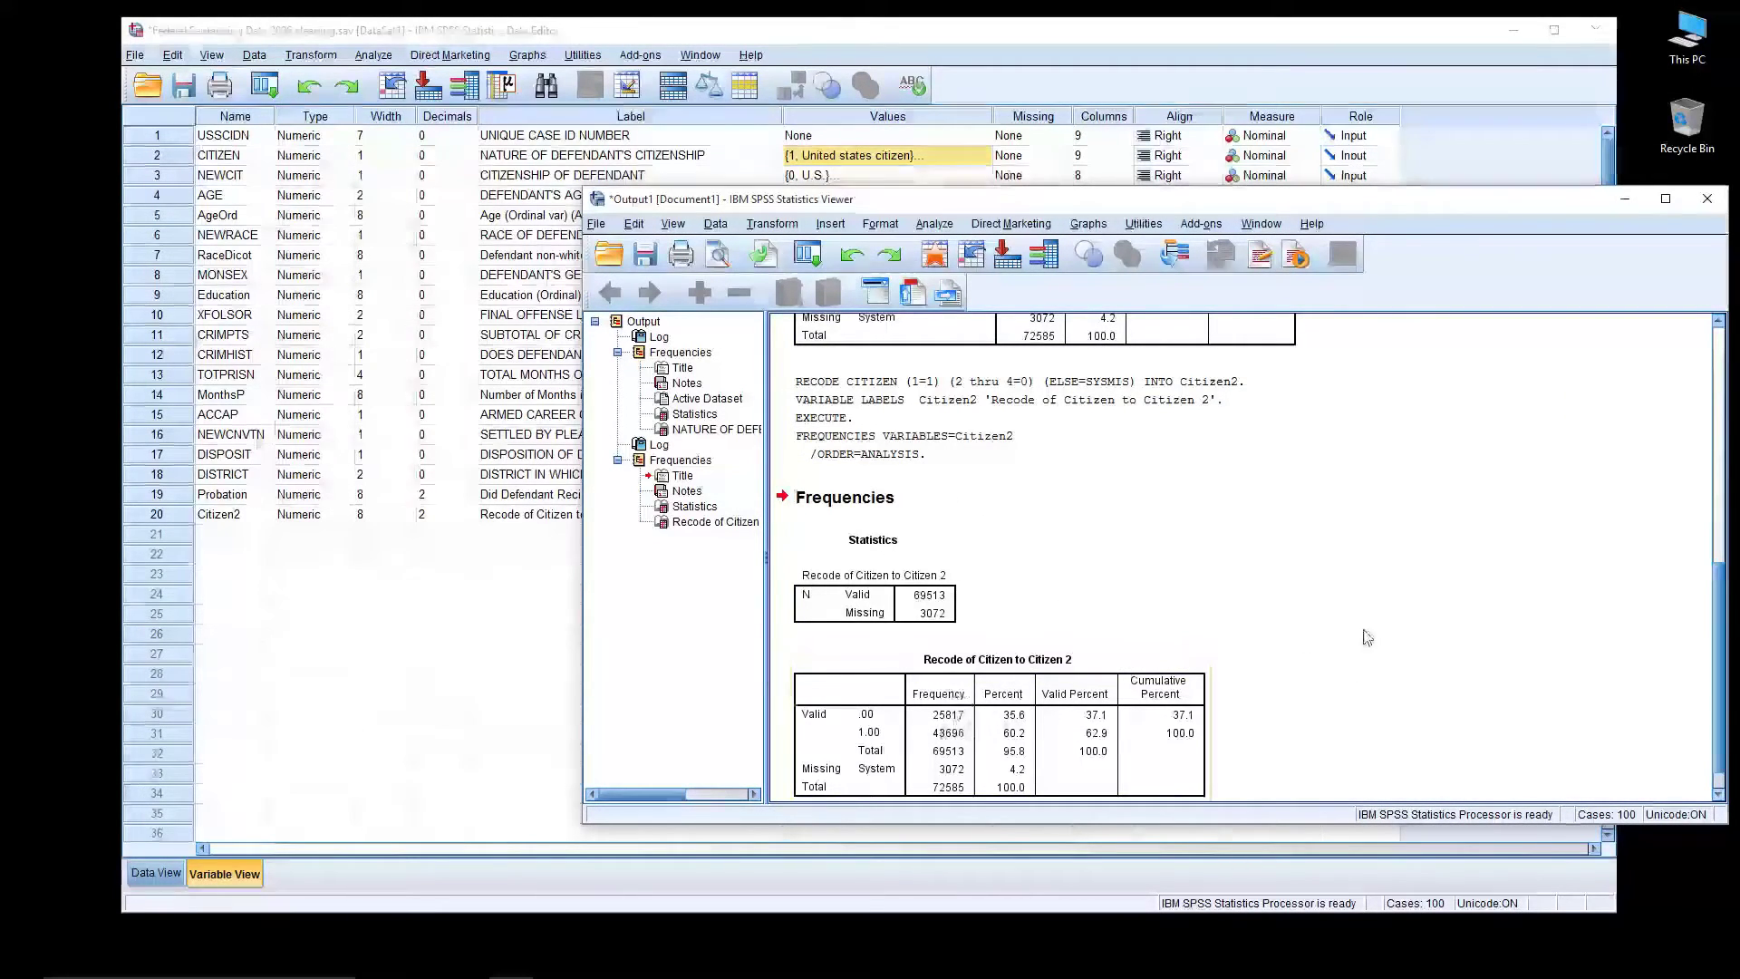
Compare the category, missing and total frequencies of the original citizenship table with those of the Citizen2 table
scroll(1367, 634, up, 5)
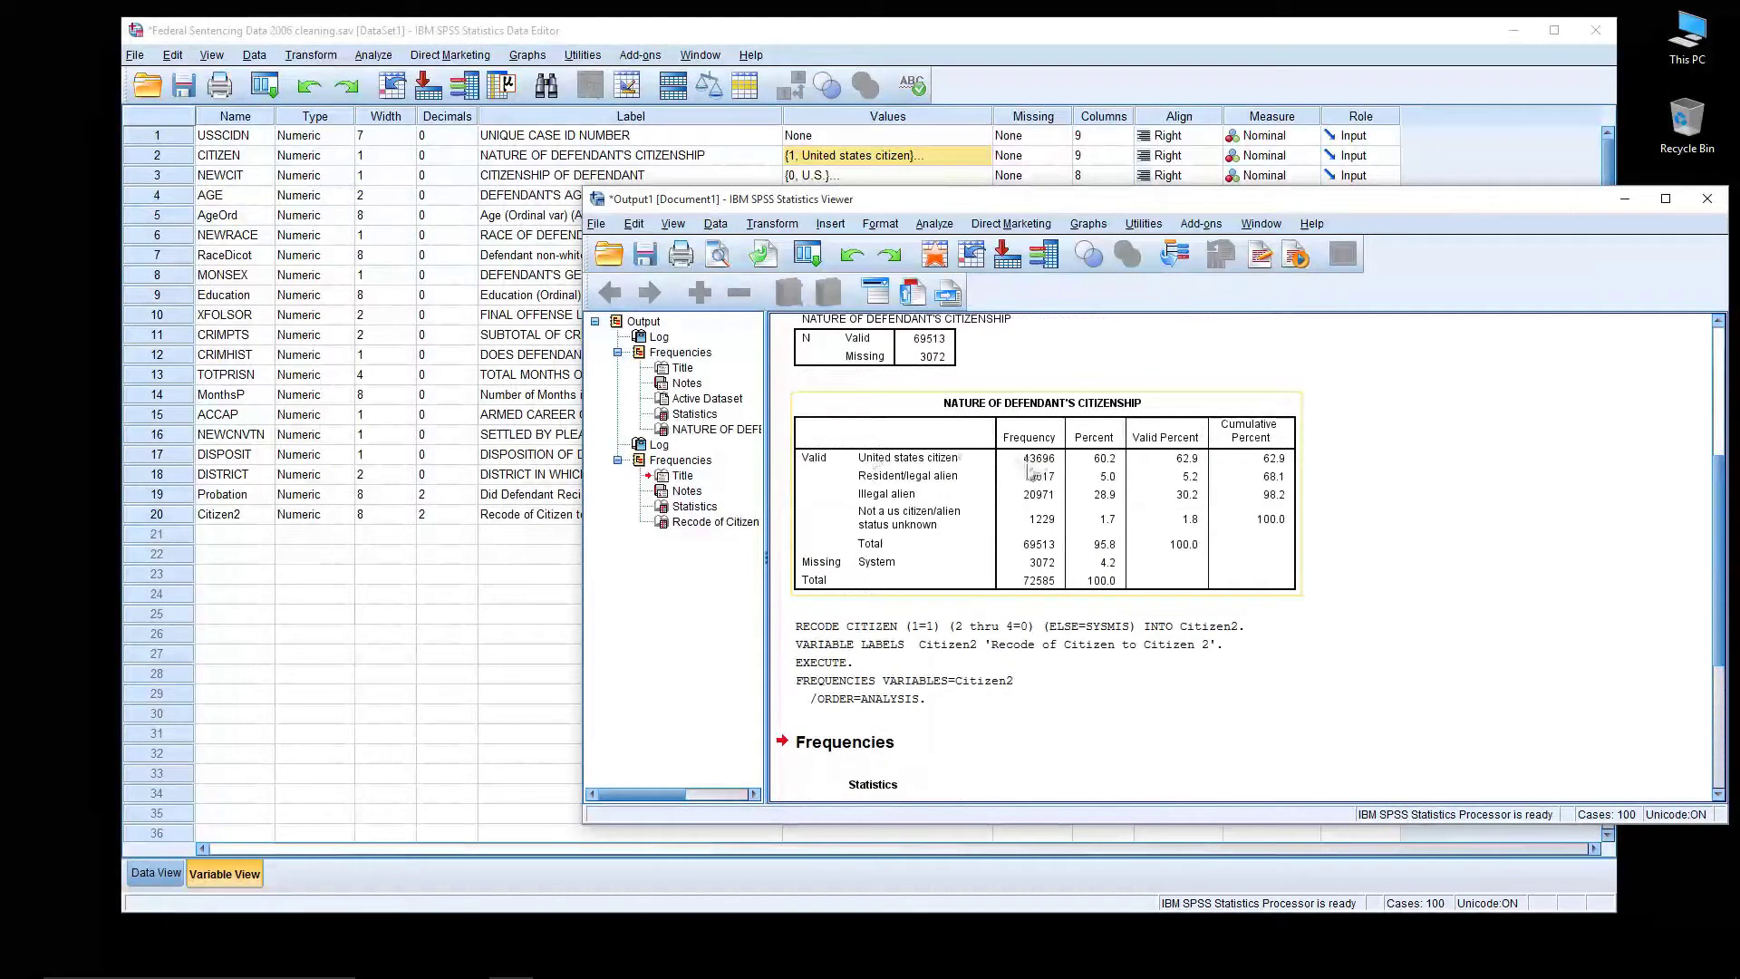
scroll(1468, 535, down, 6)
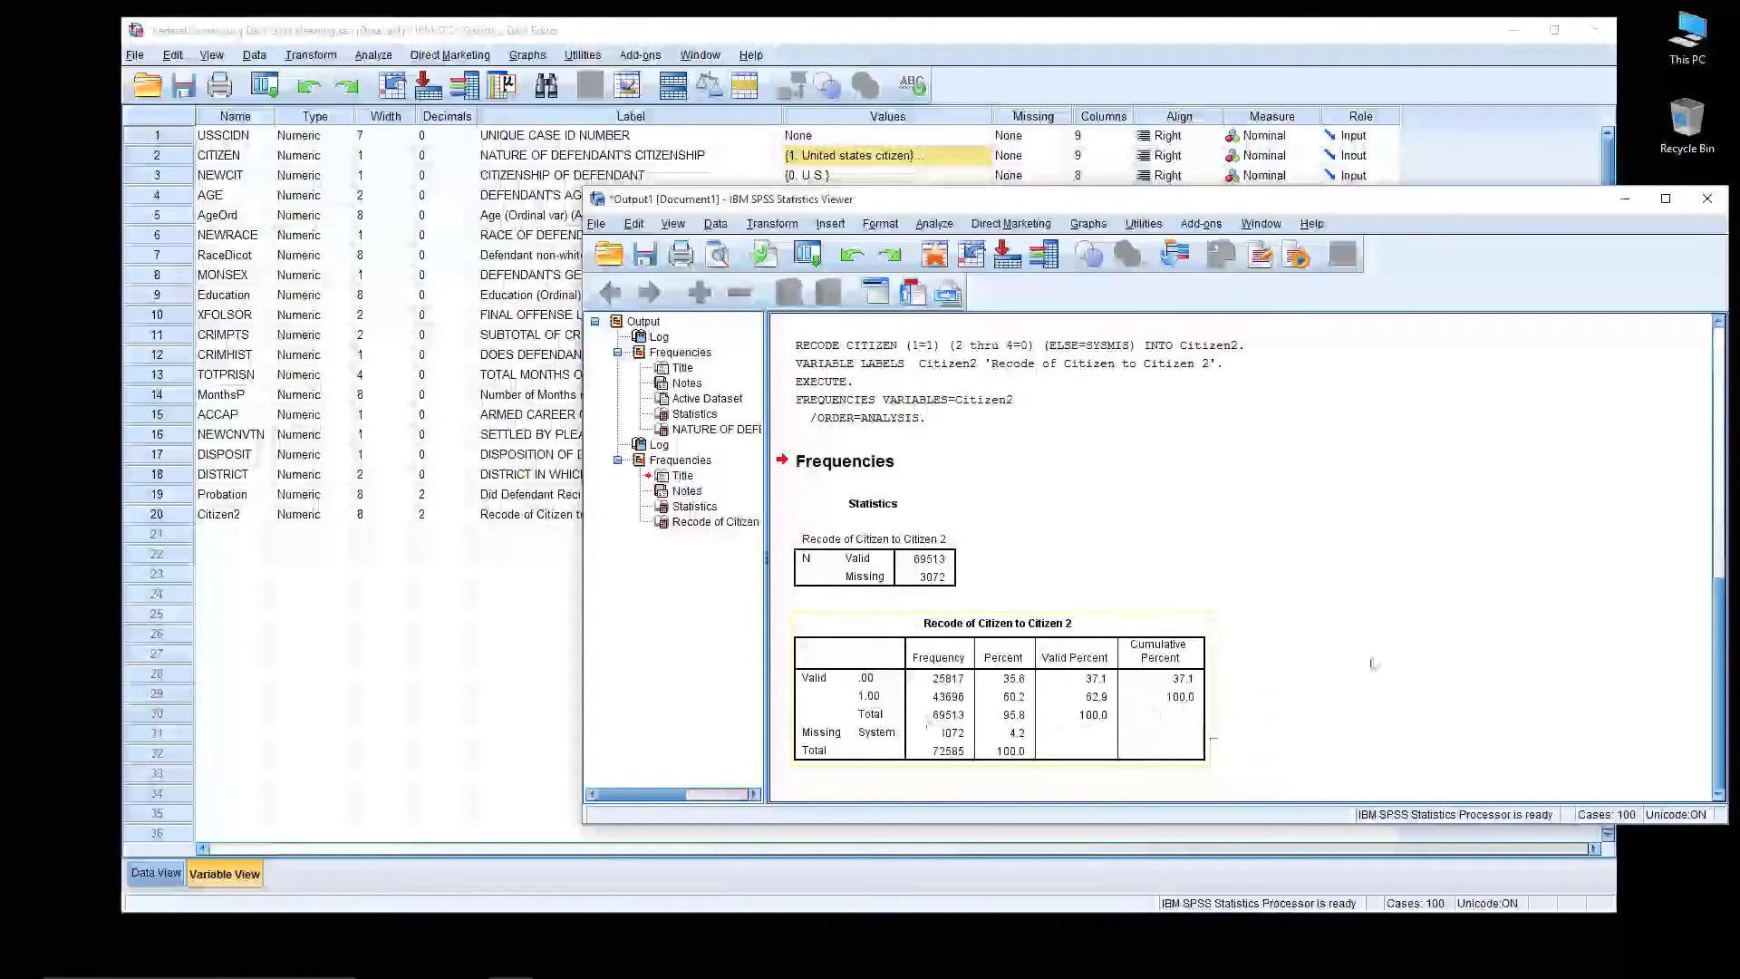
scroll(1425, 649, up, 4)
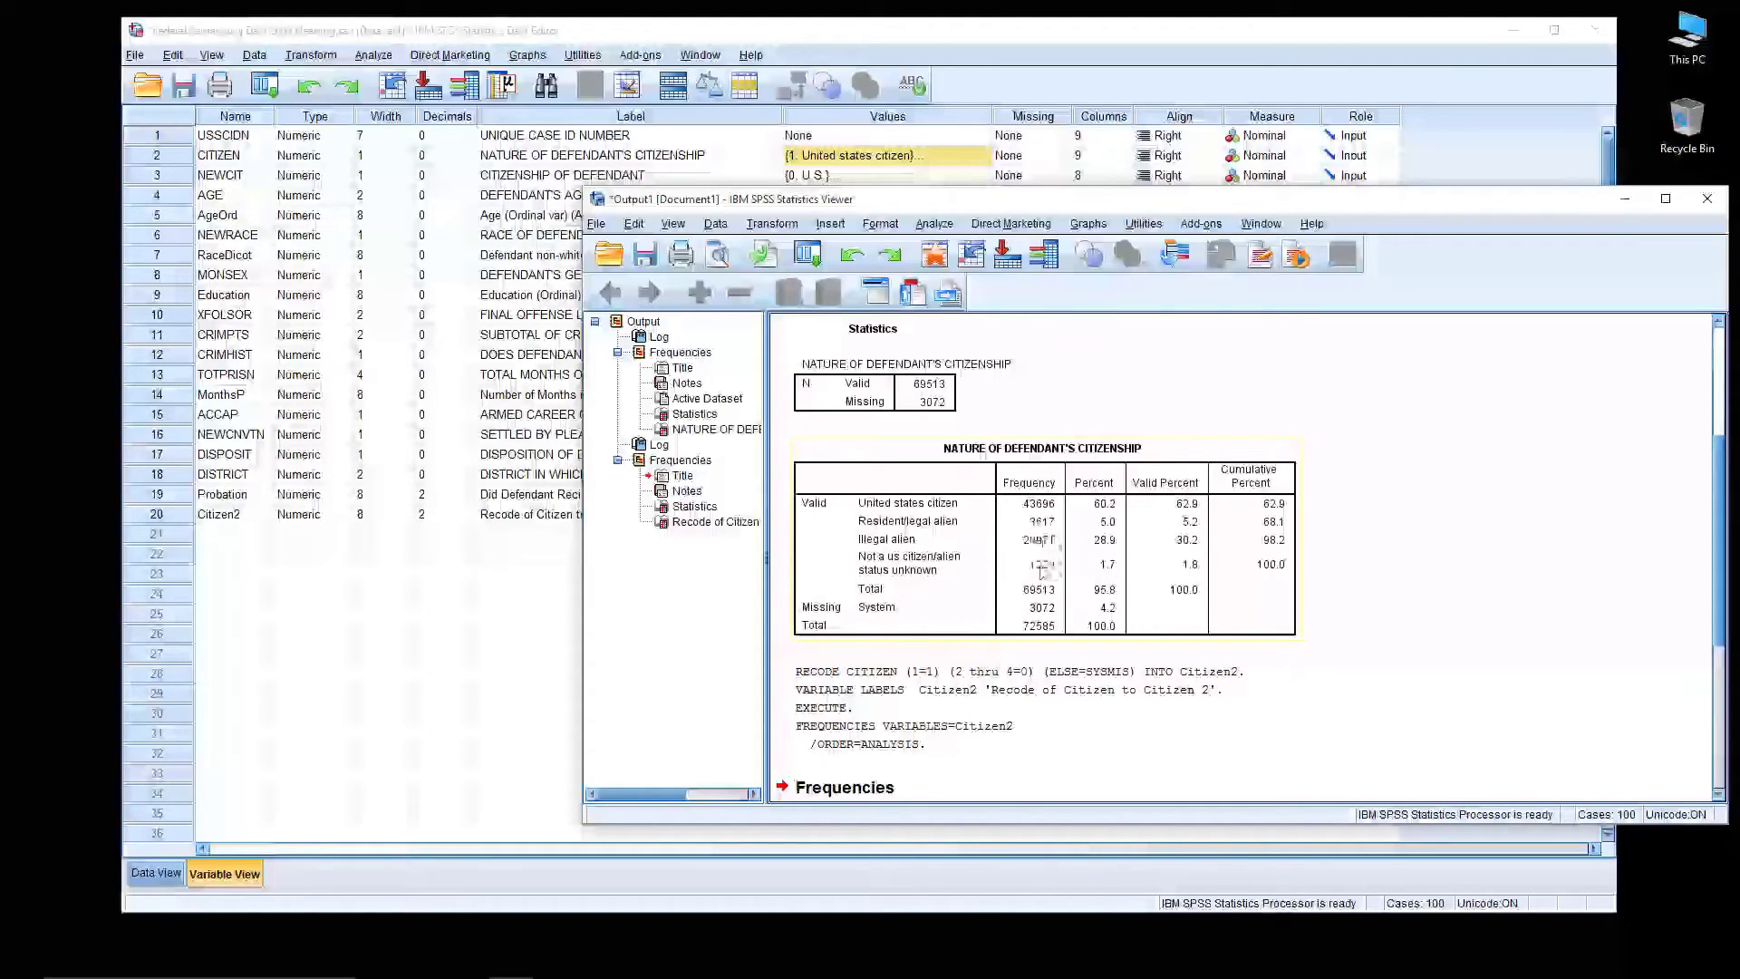
scroll(1035, 589, down, 5)
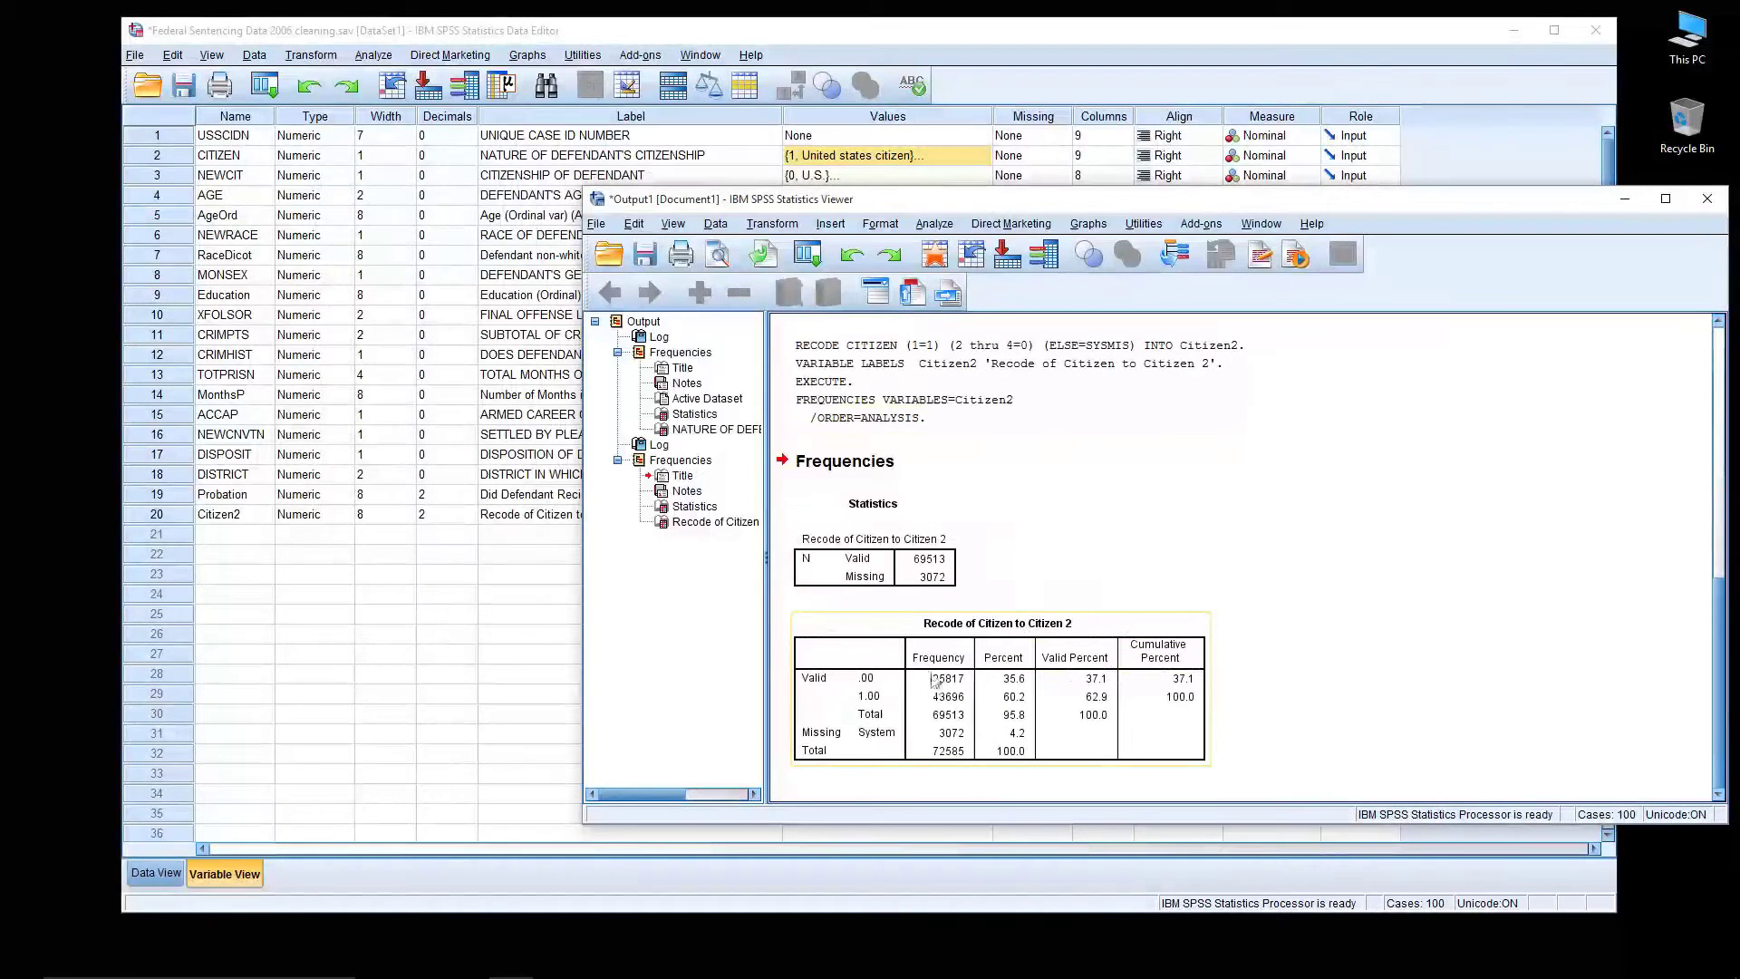
scroll(1300, 621, up, 3)
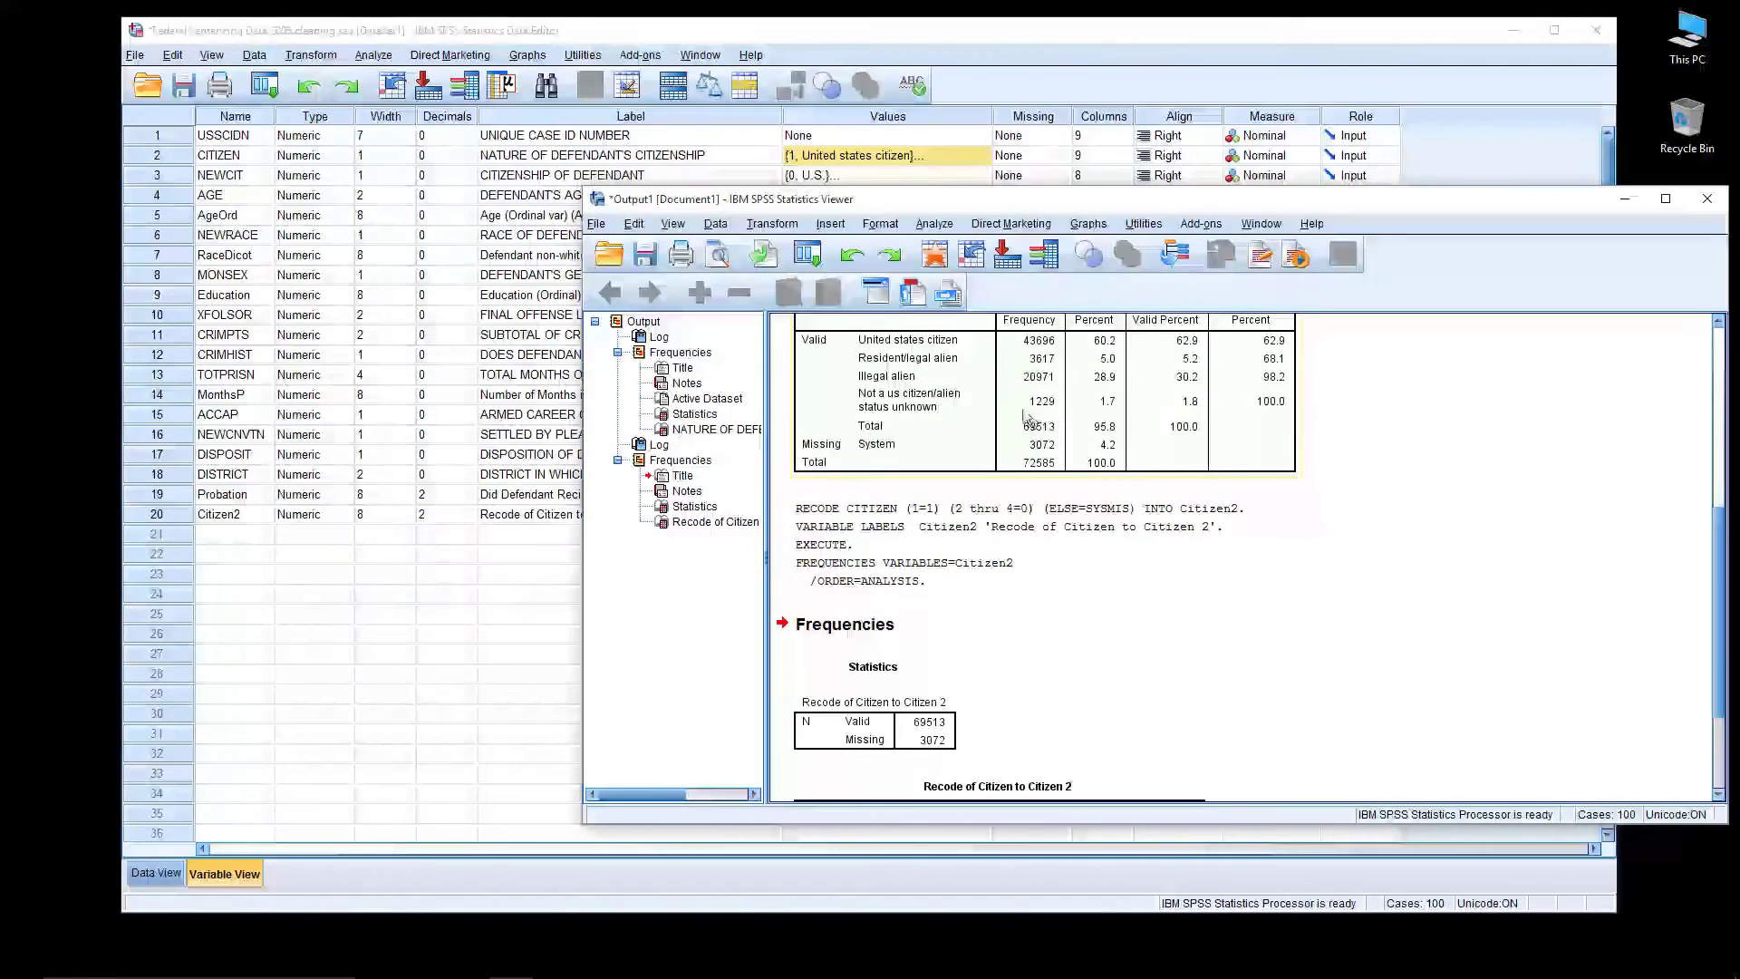
scroll(1131, 557, down, 3)
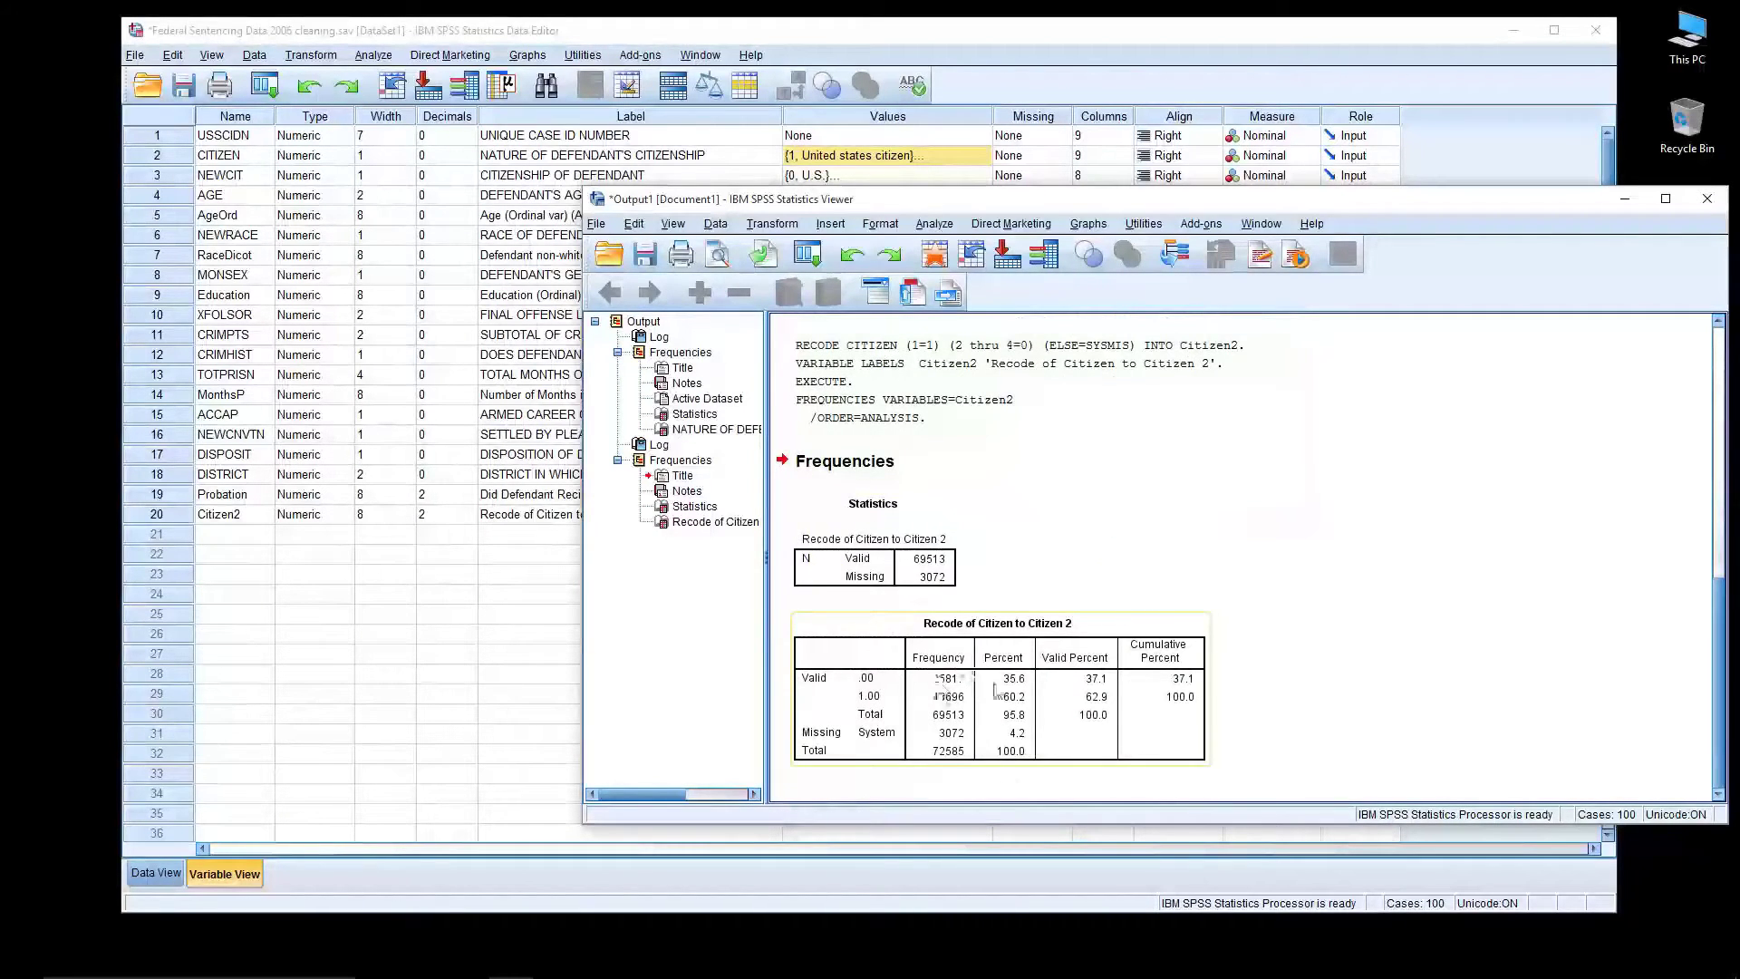
scroll(1018, 689, up, 4)
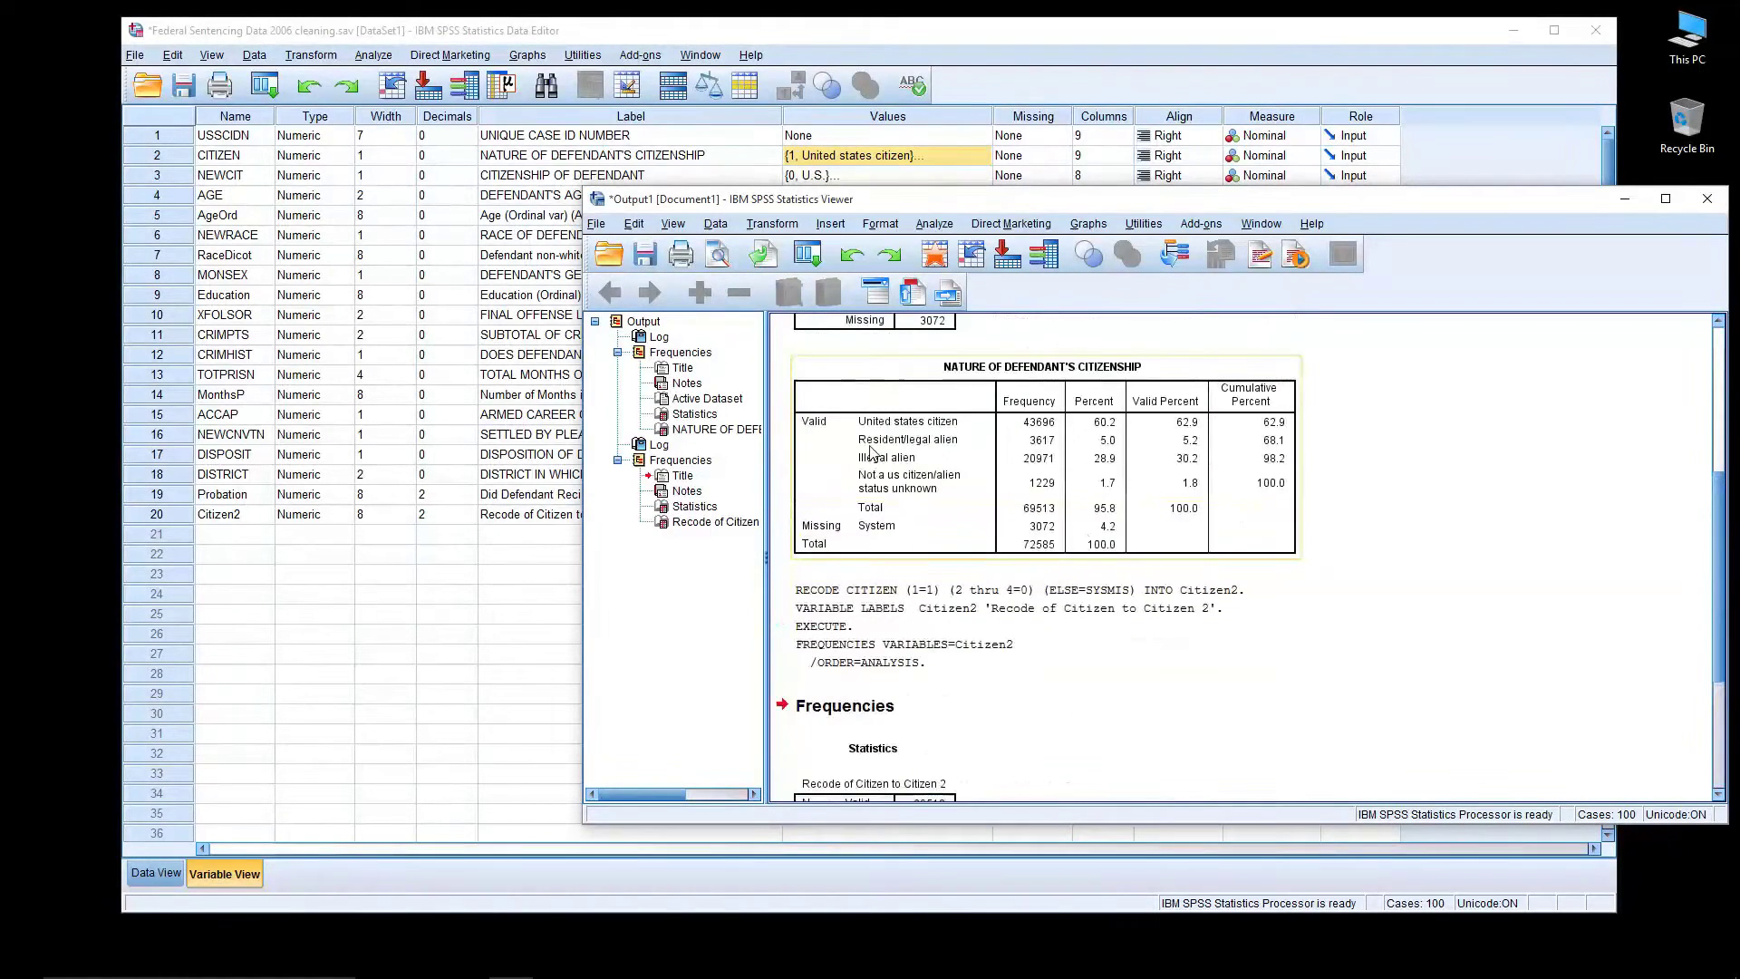
scroll(872, 455, down, 4)
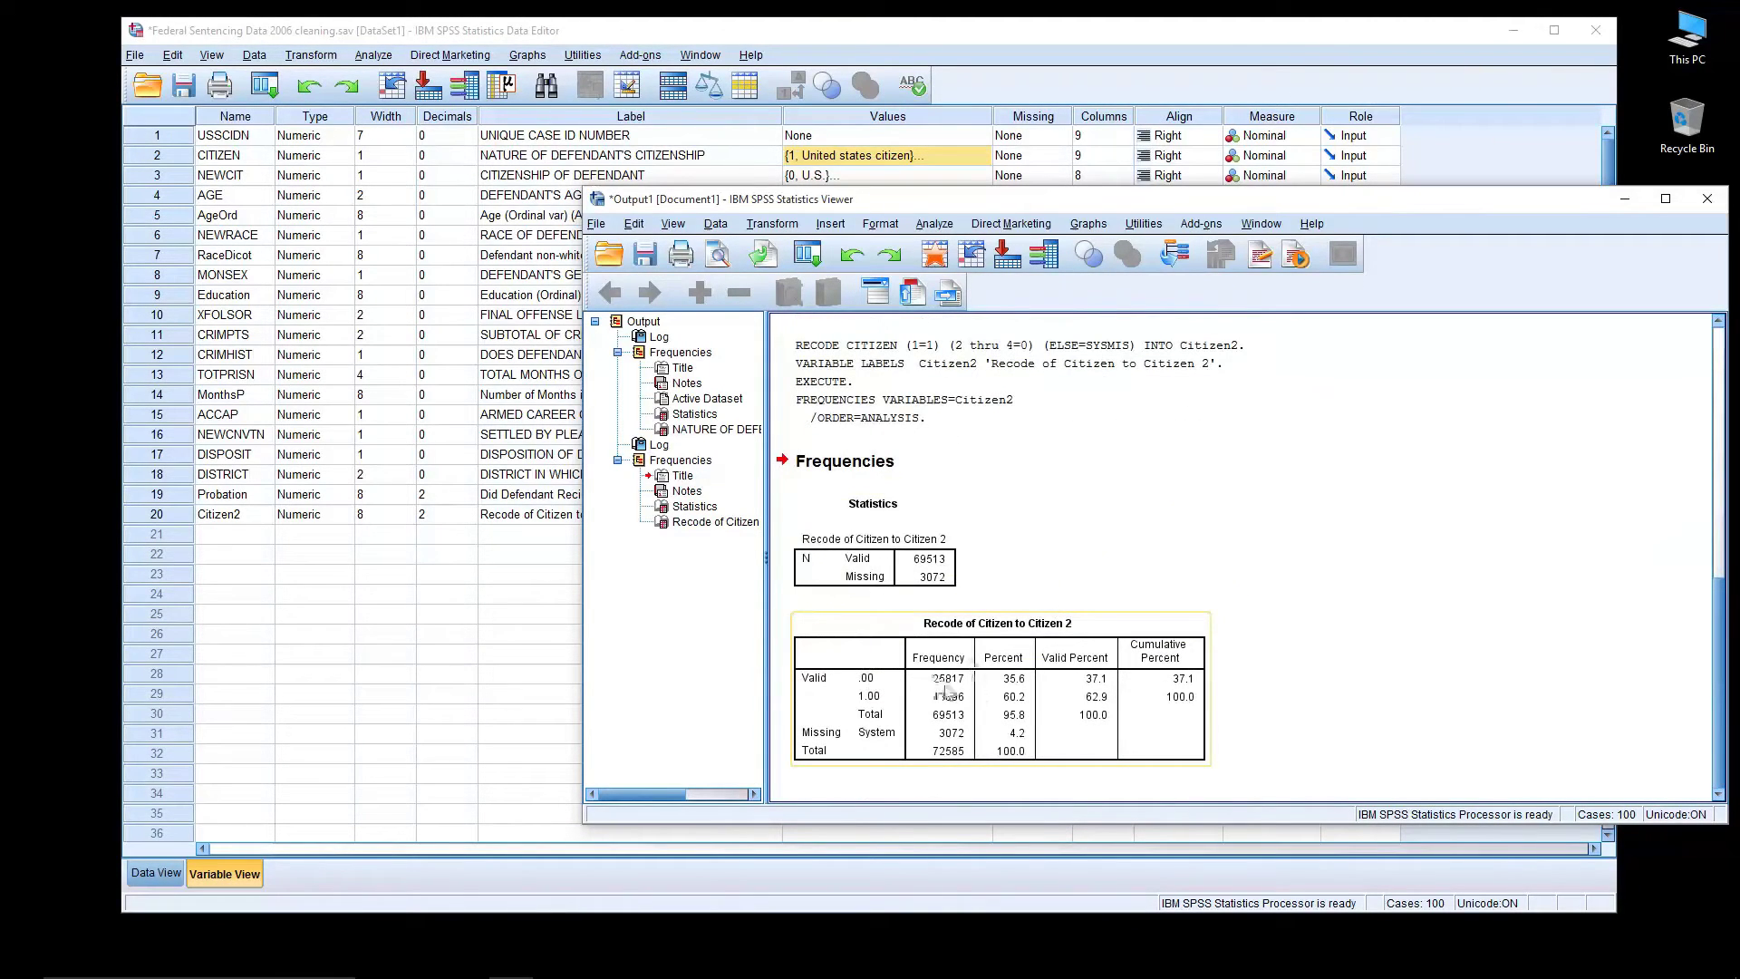
scroll(996, 687, up, 5)
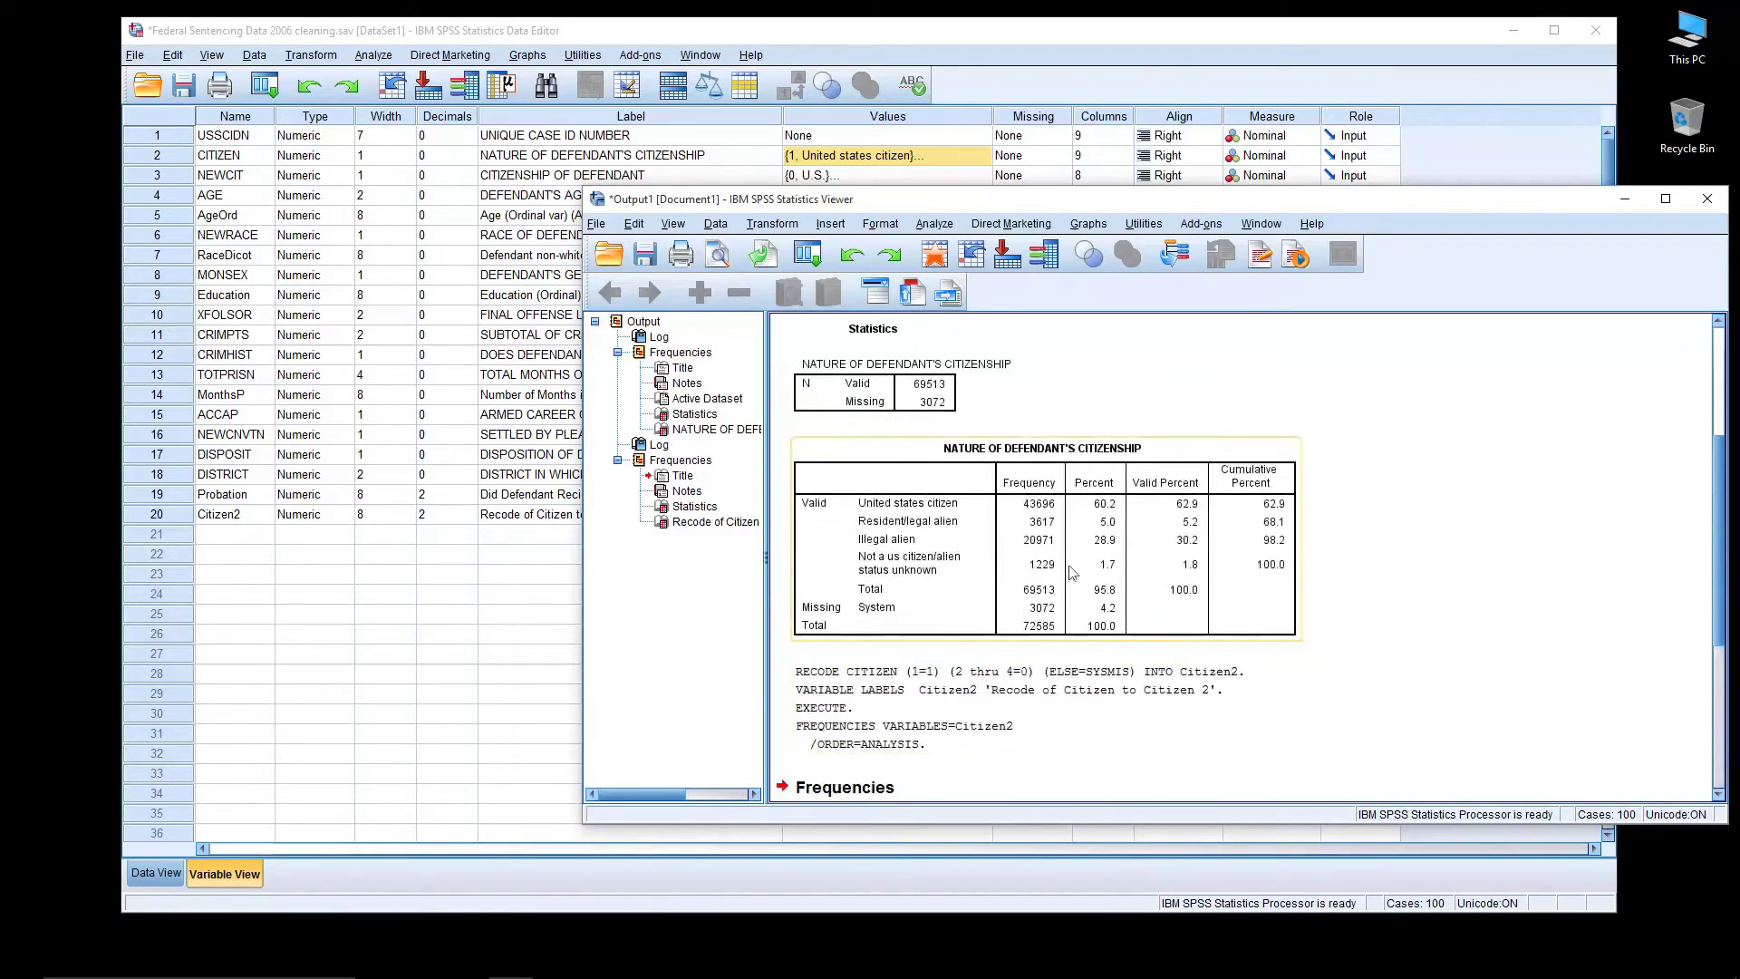
scroll(1044, 523, down, 5)
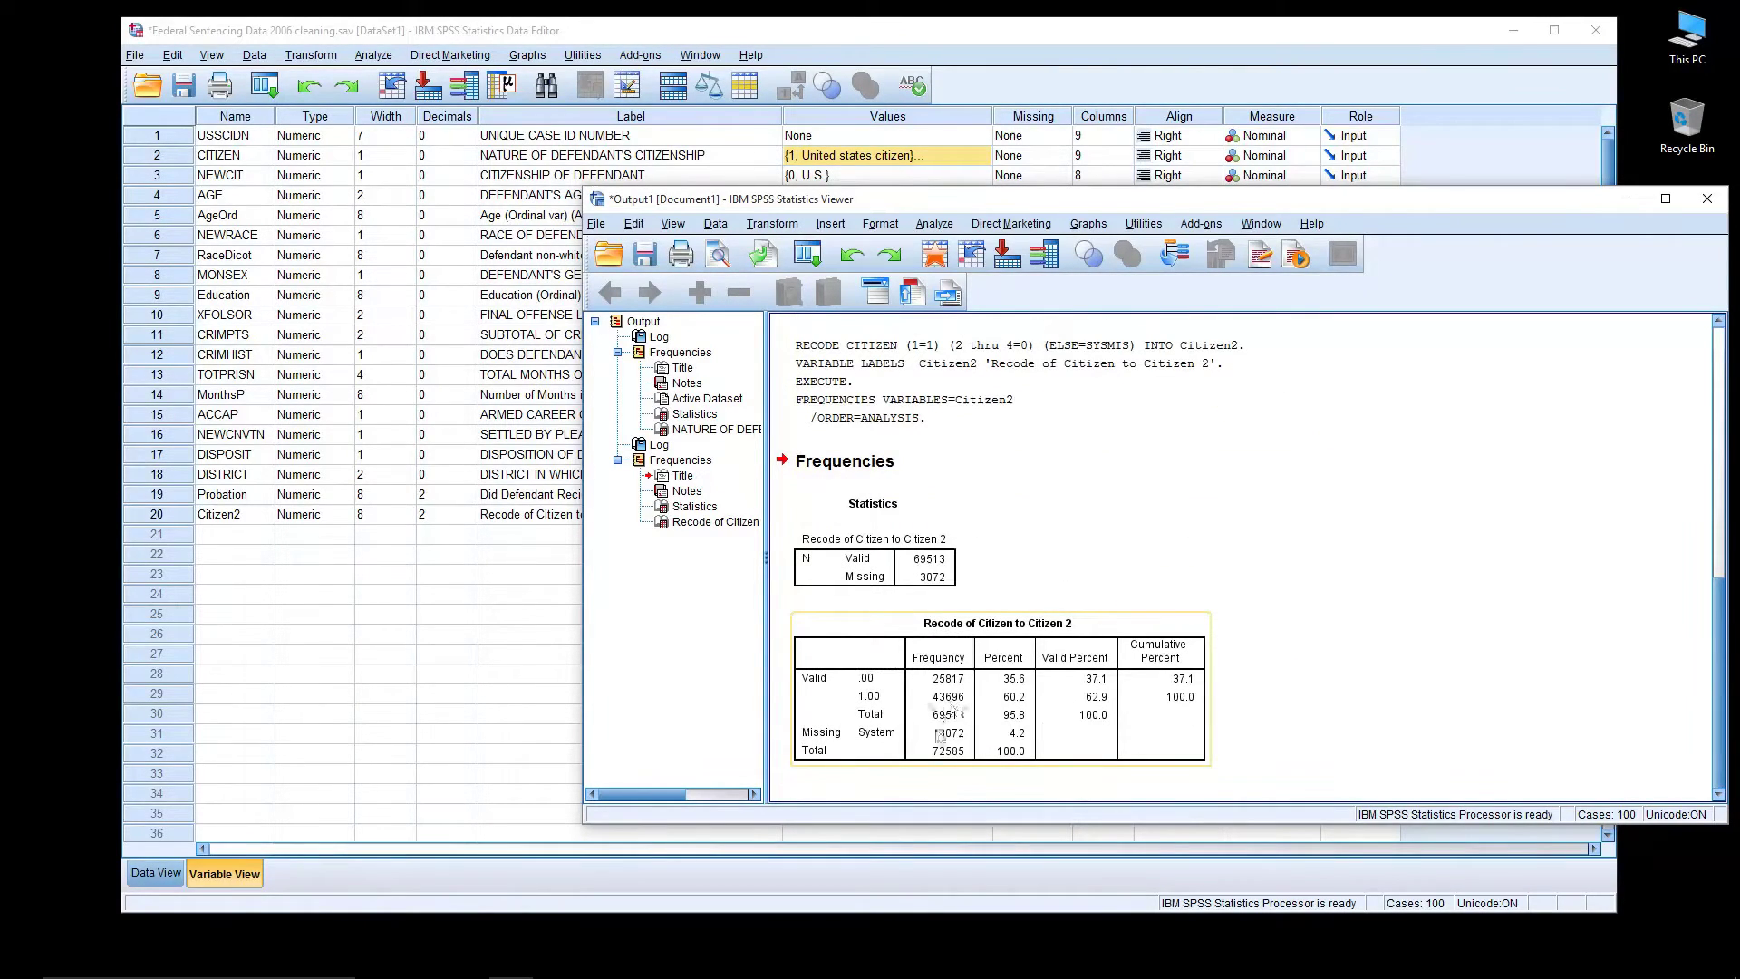
scroll(1071, 691, up, 3)
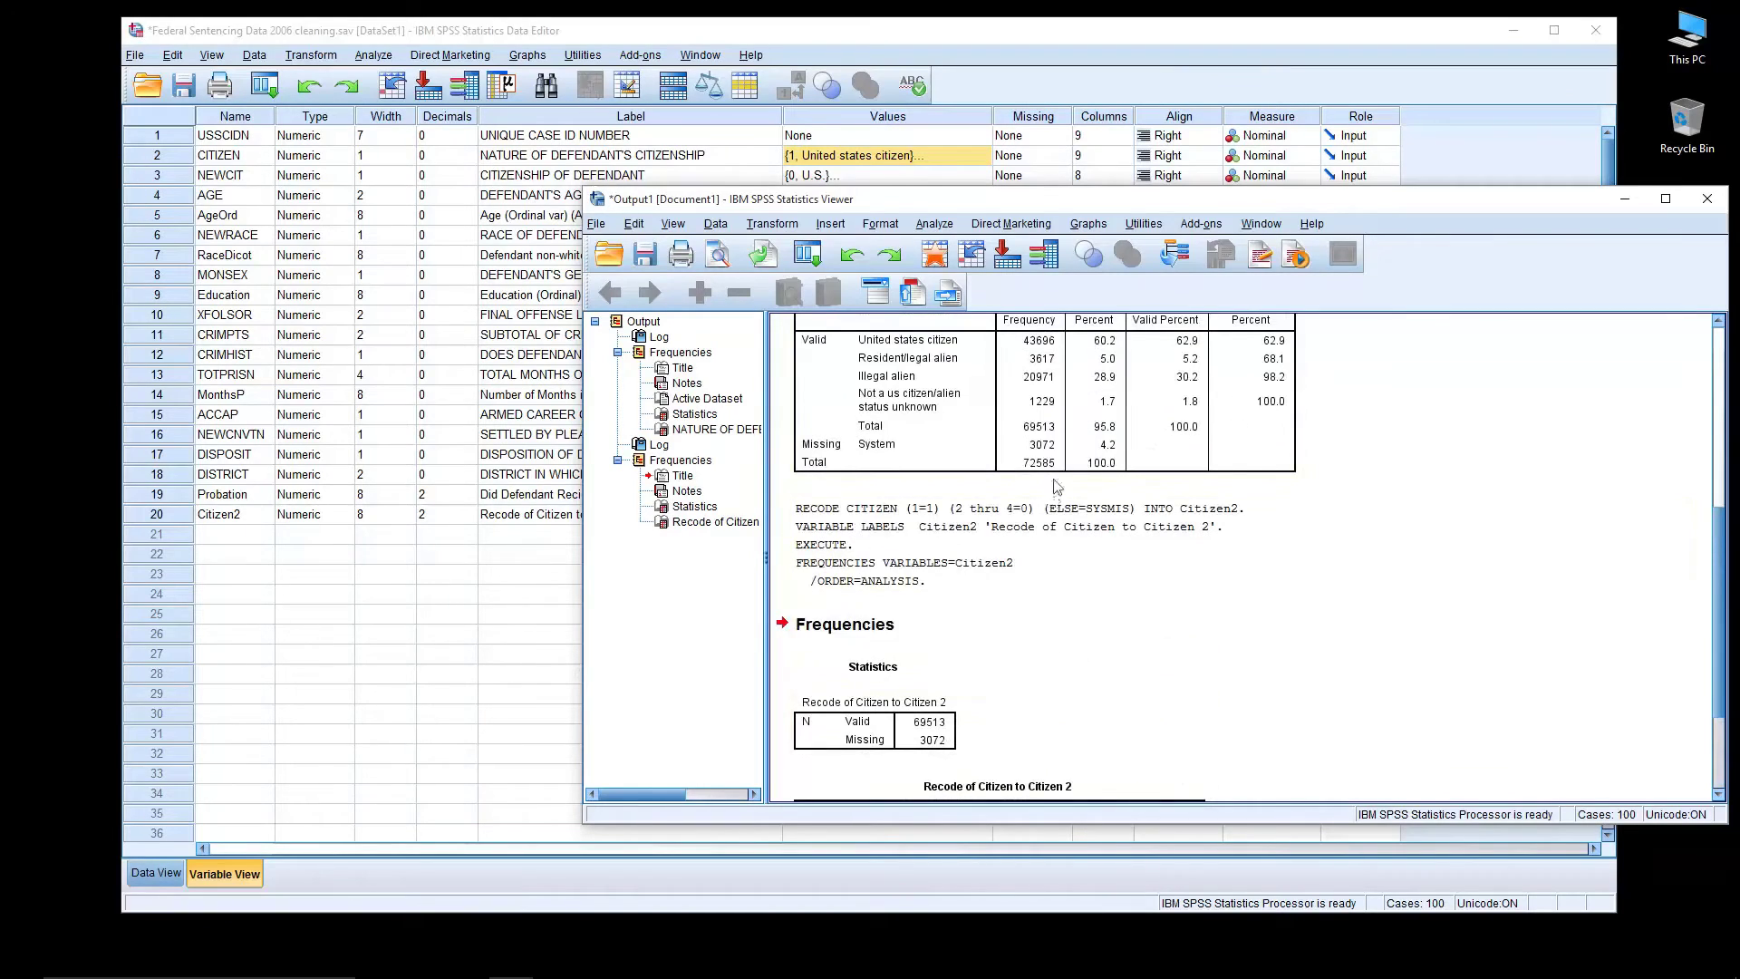
scroll(1062, 471, down, 3)
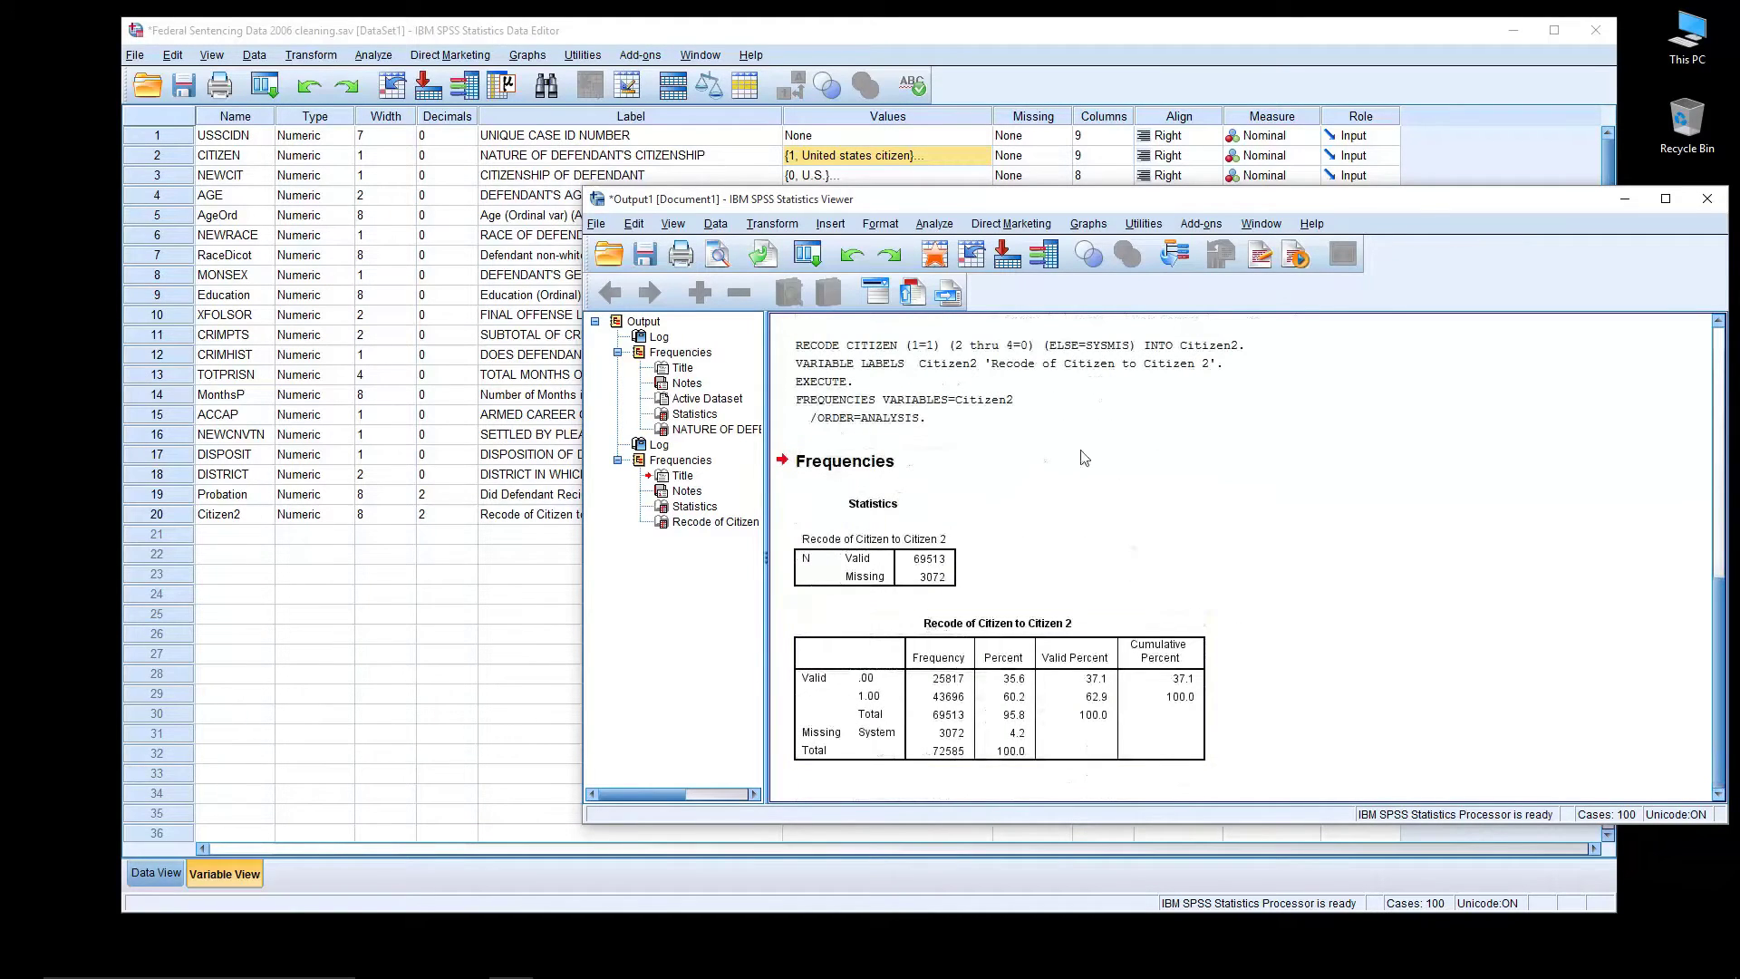
Add the value label "U.S. Citizen" for value 1 of the Citizen2 variable
click(950, 740)
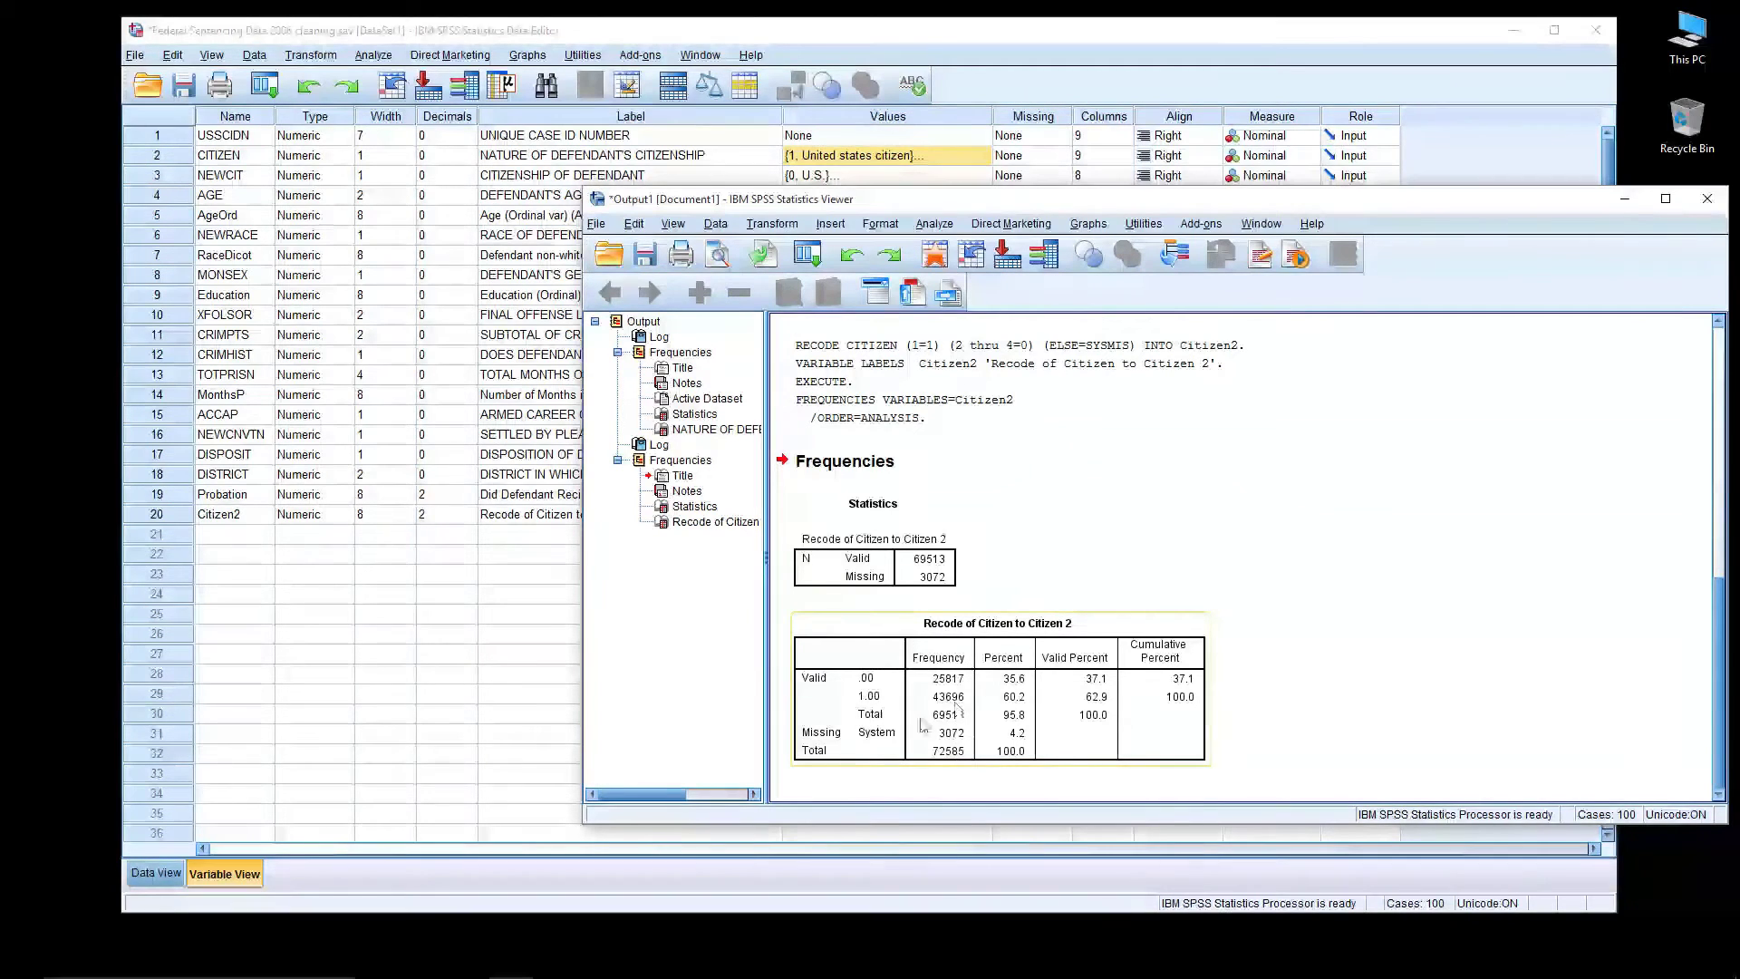
scroll(1021, 664, up, 3)
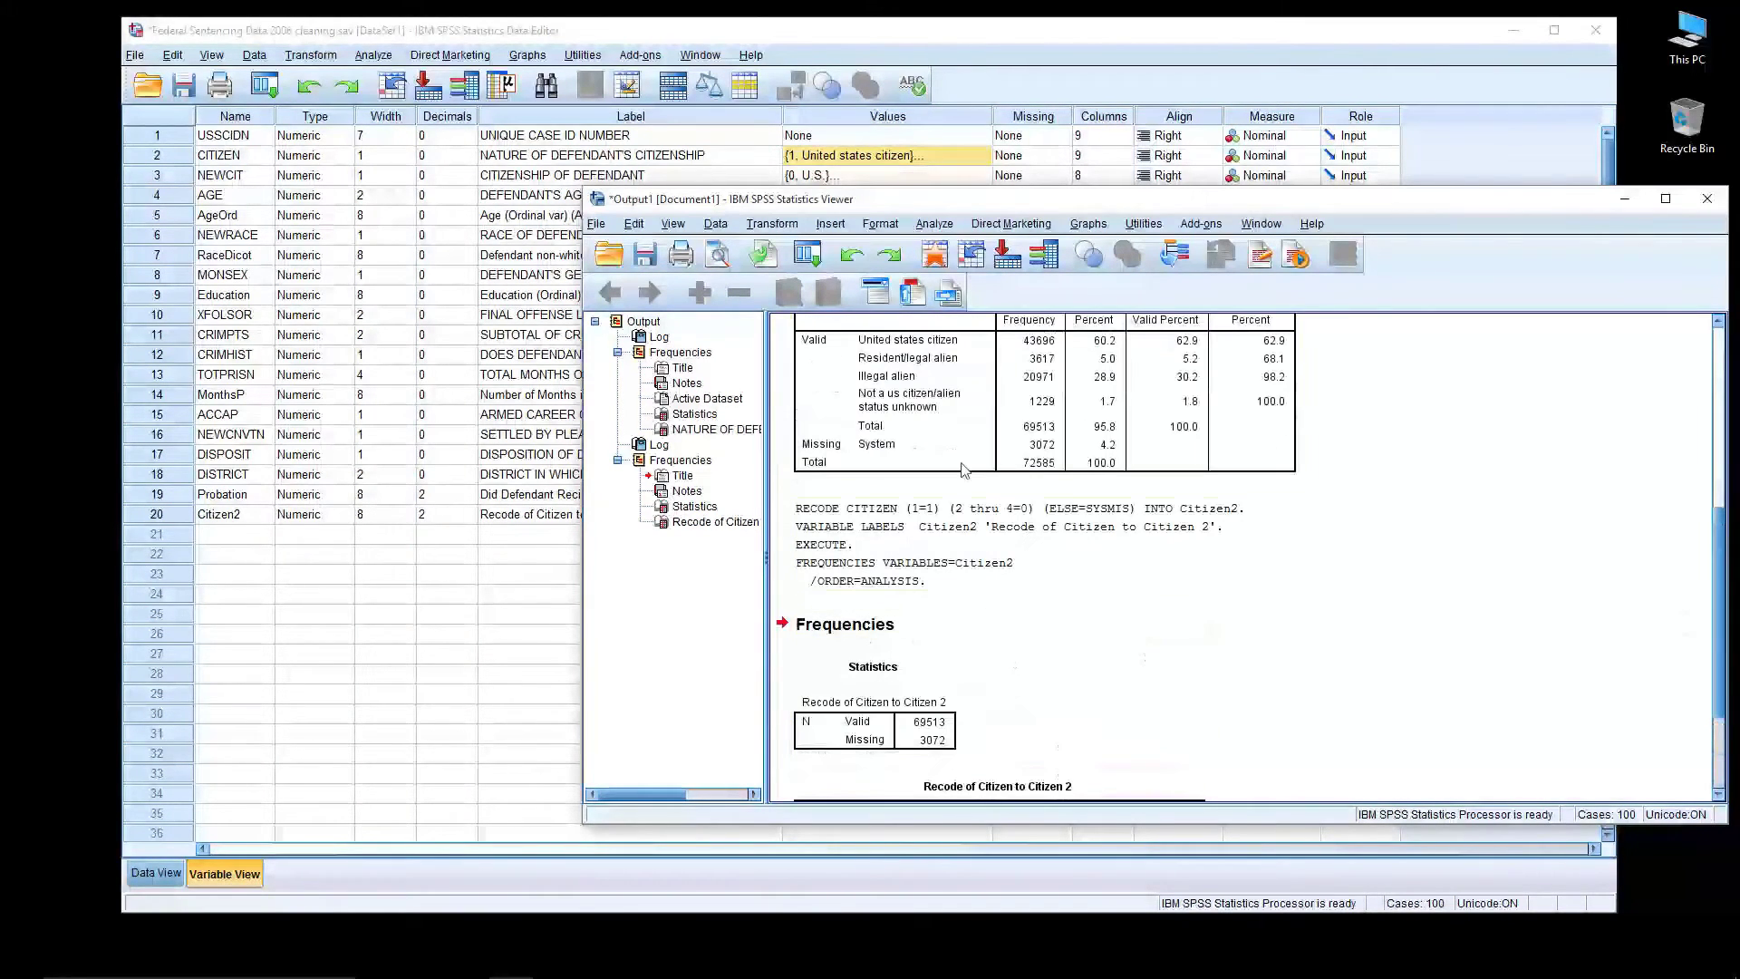
click(993, 41)
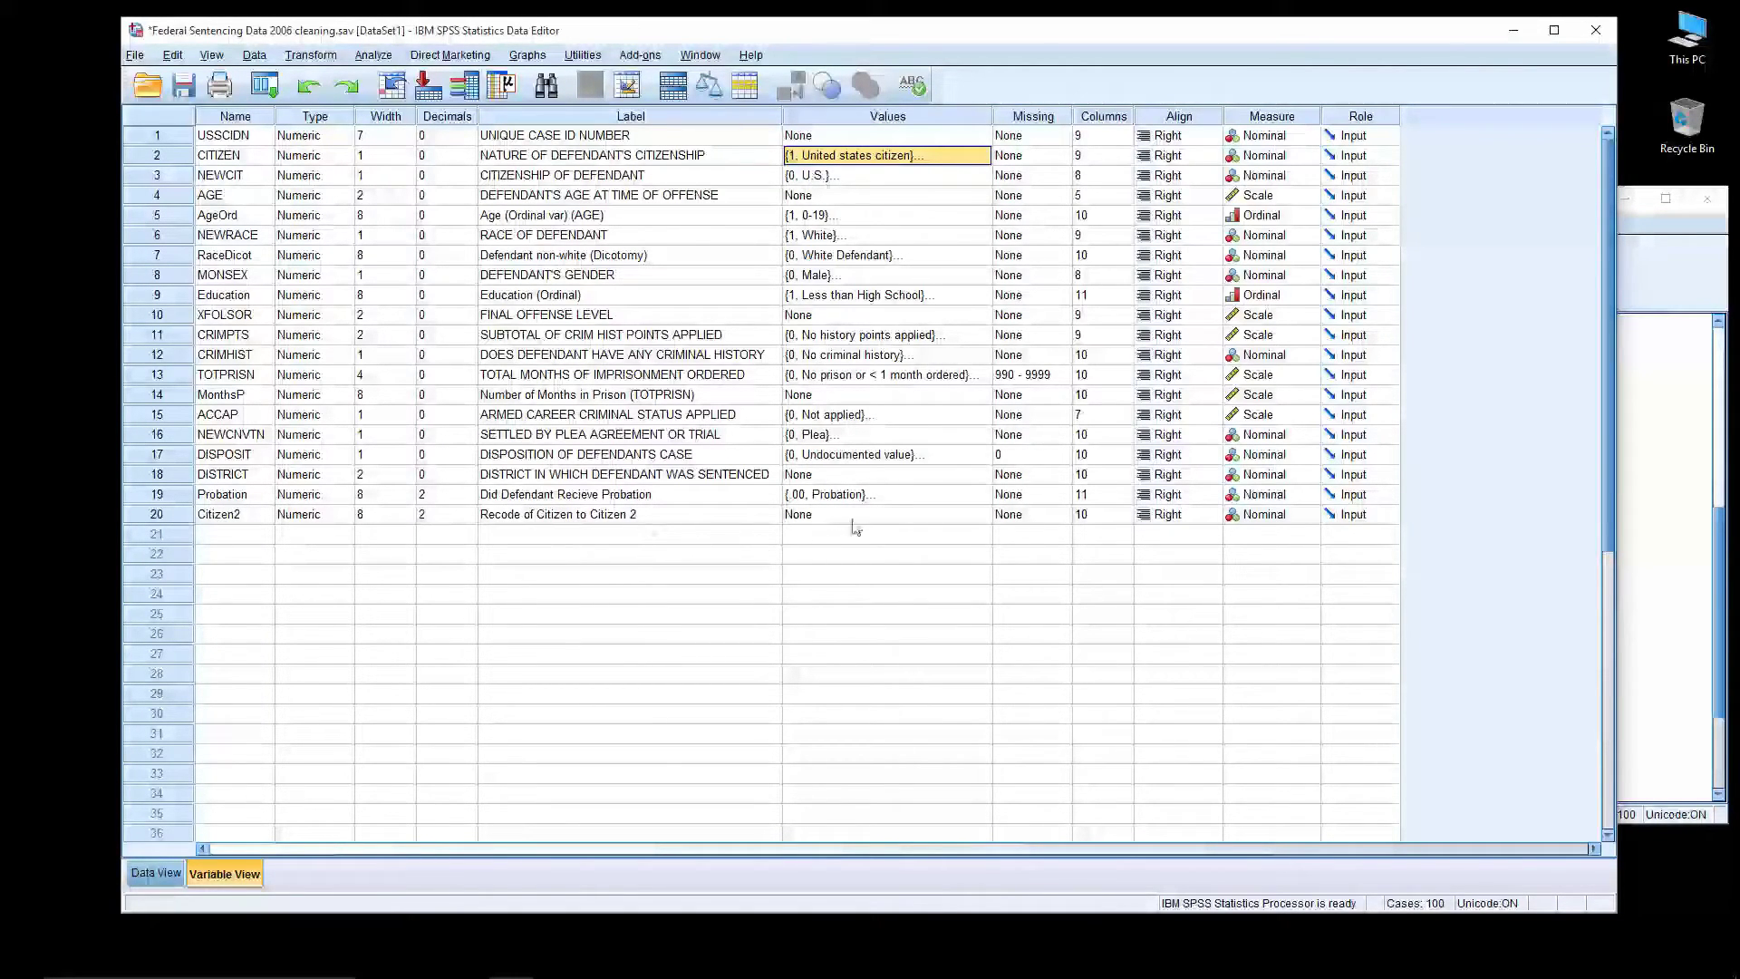
click(915, 524)
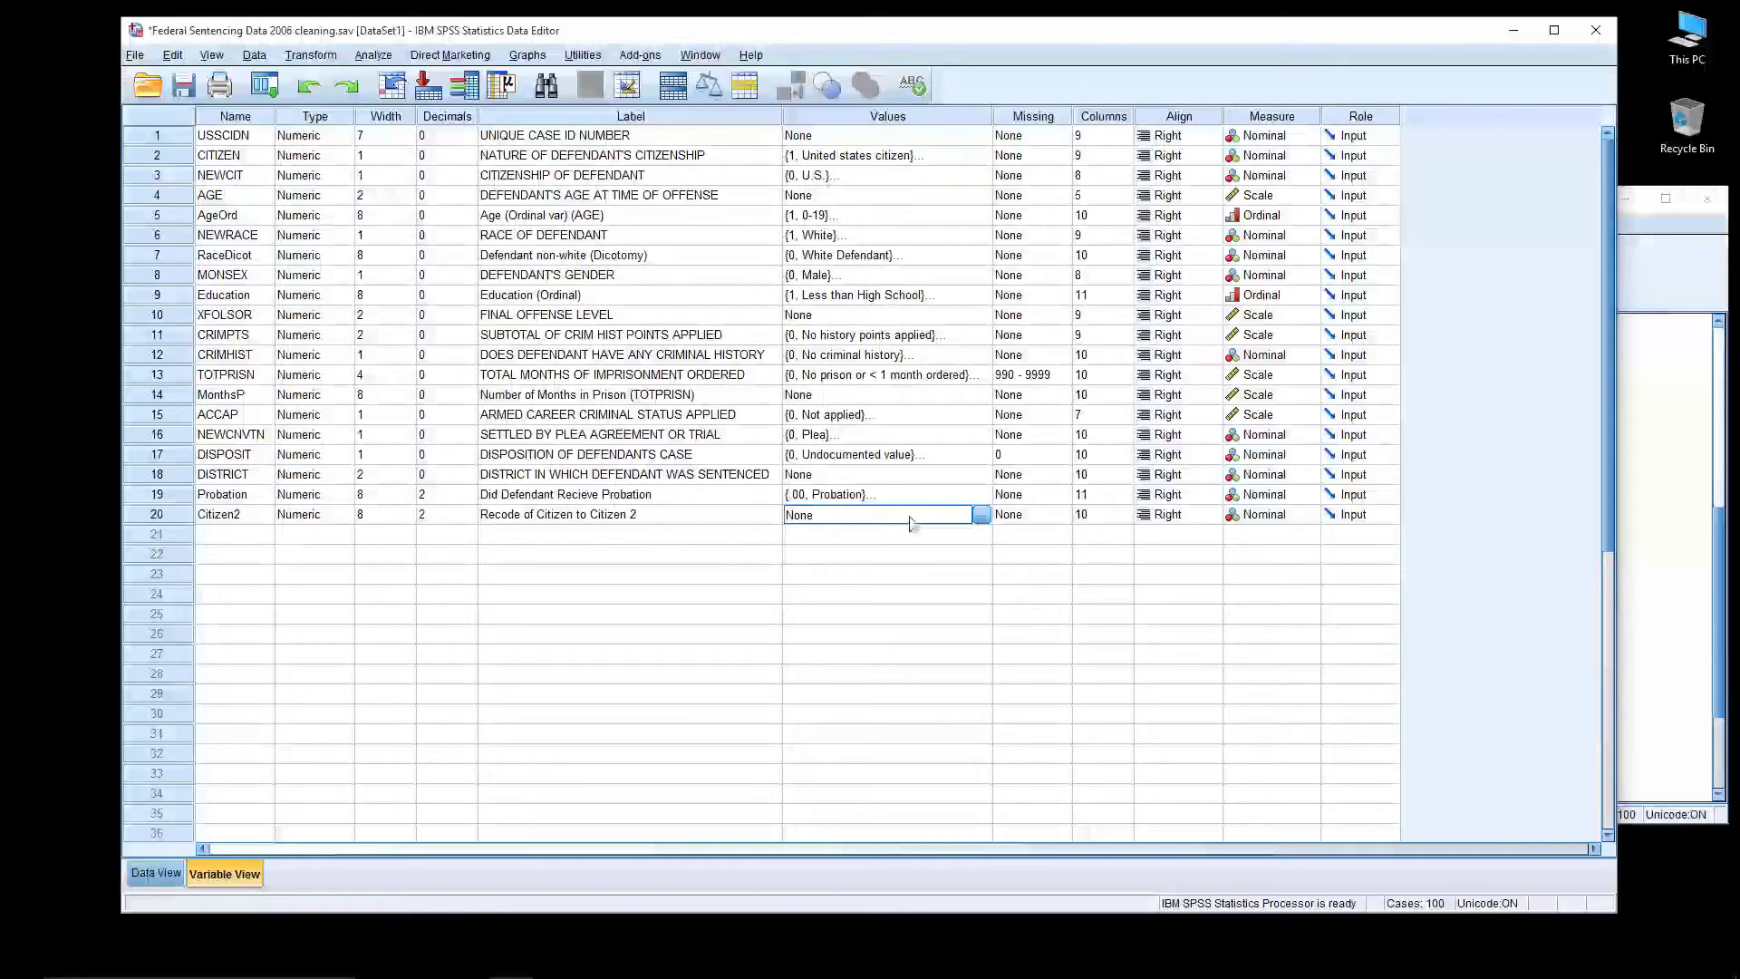
click(983, 517)
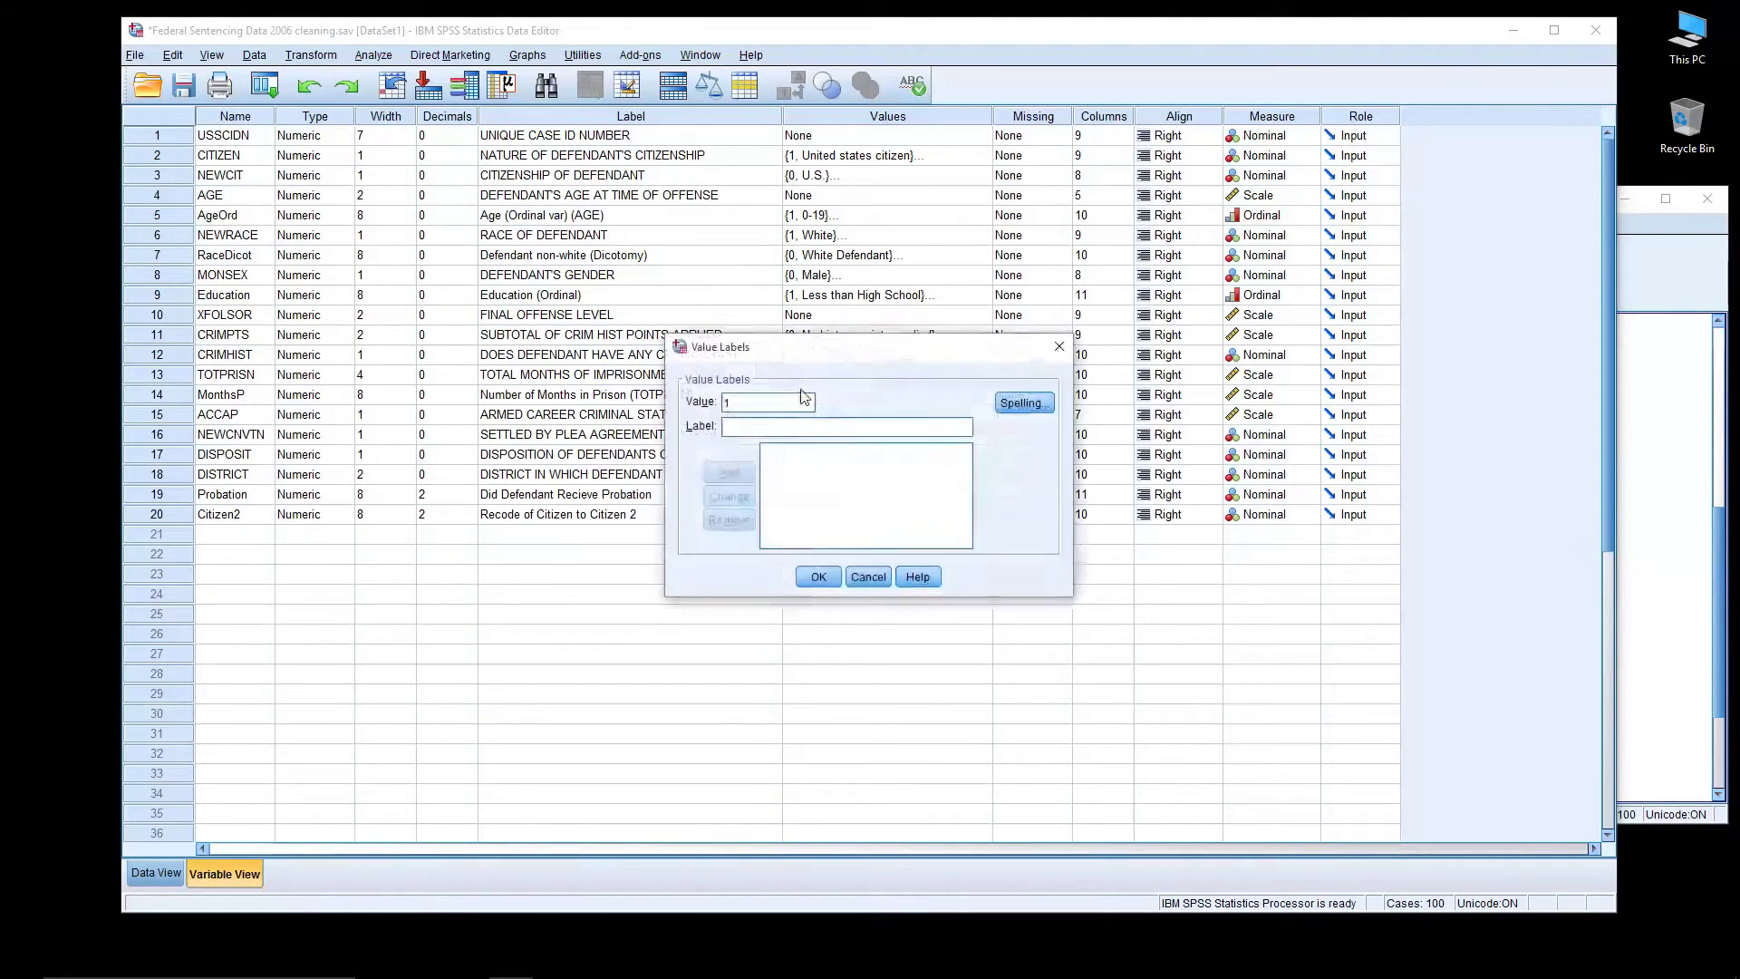
key(Tab)
text(U.S. Citizen)
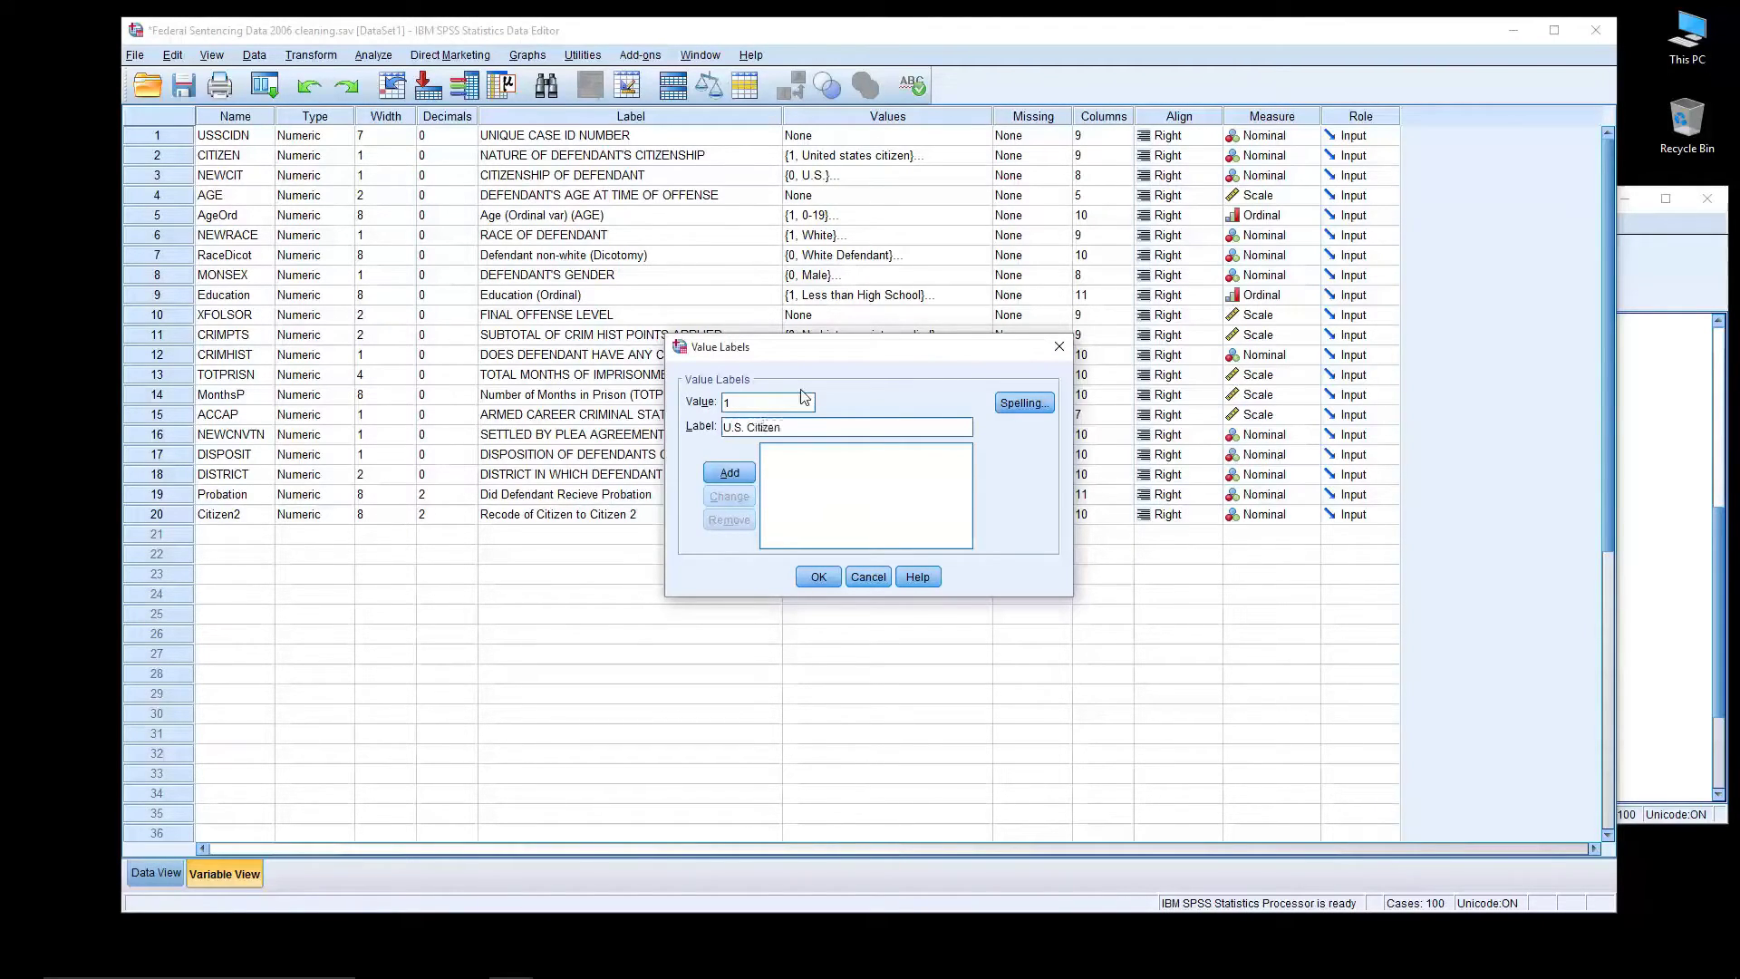
click(751, 474)
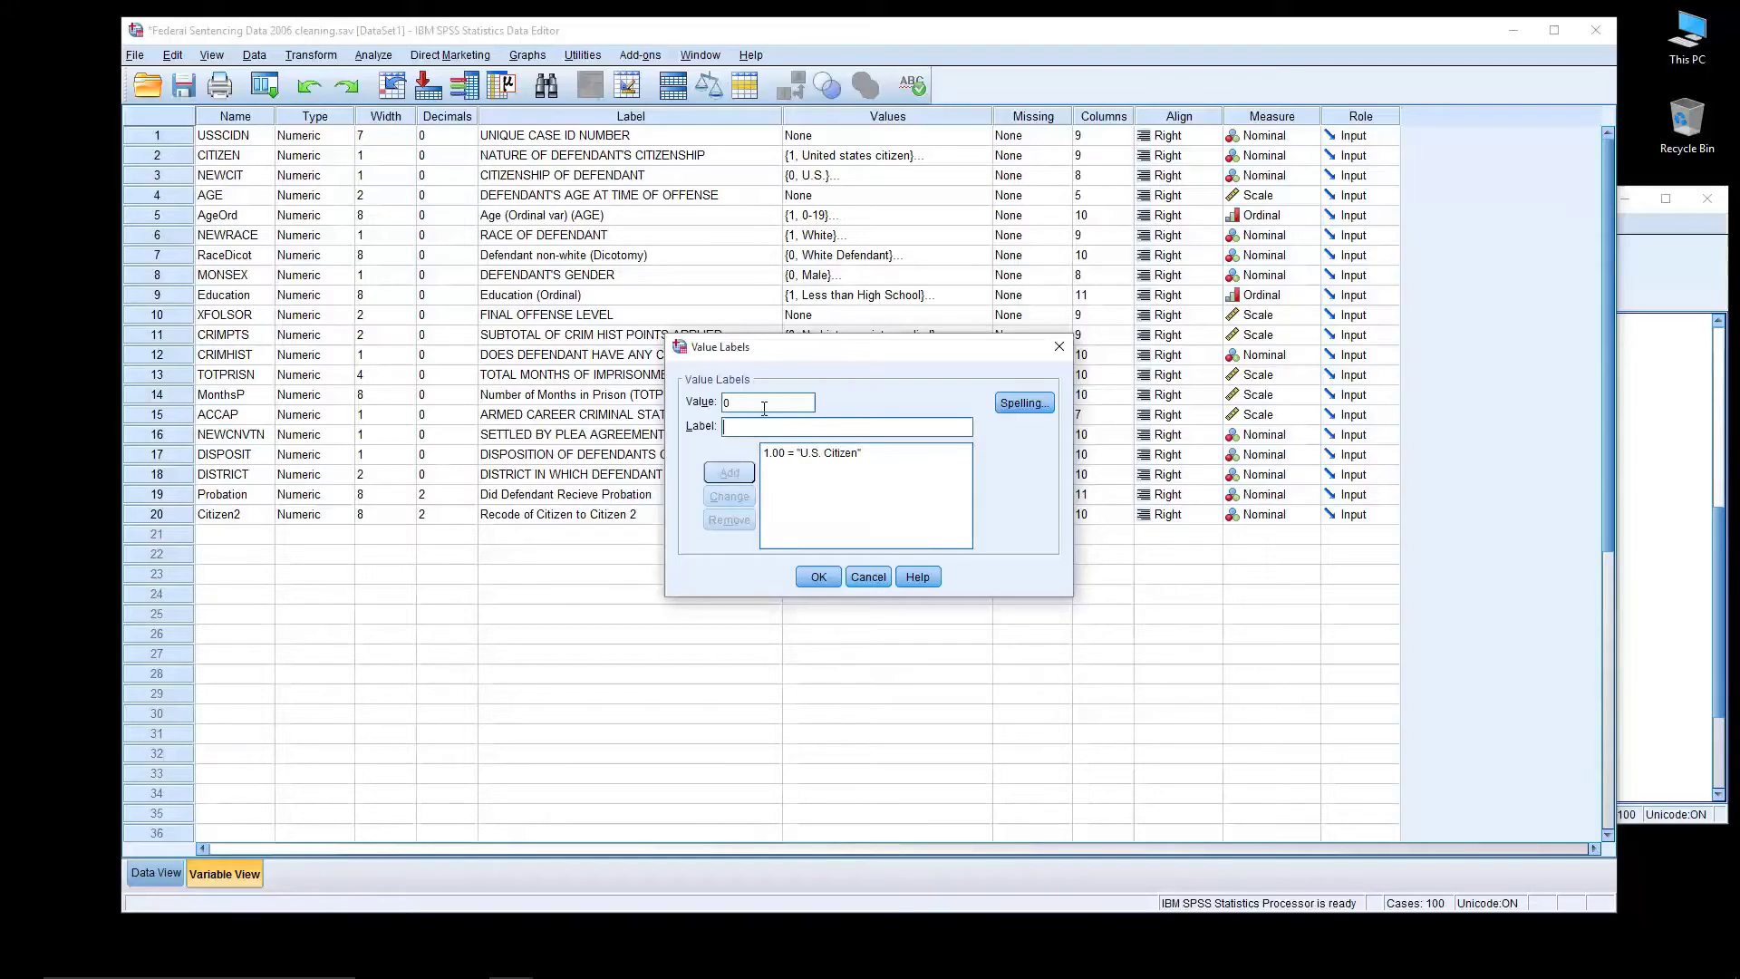
Label value 0 of Citizen2 as "Other citizen status" and apply the value labels
text(A)
key(BackSpace)
text(Alien)
key(BackSpace)
key(BackSpace)
key(BackSpace)
key(BackSpace)
key(BackSpace)
text(Other citizen status)
click(741, 472)
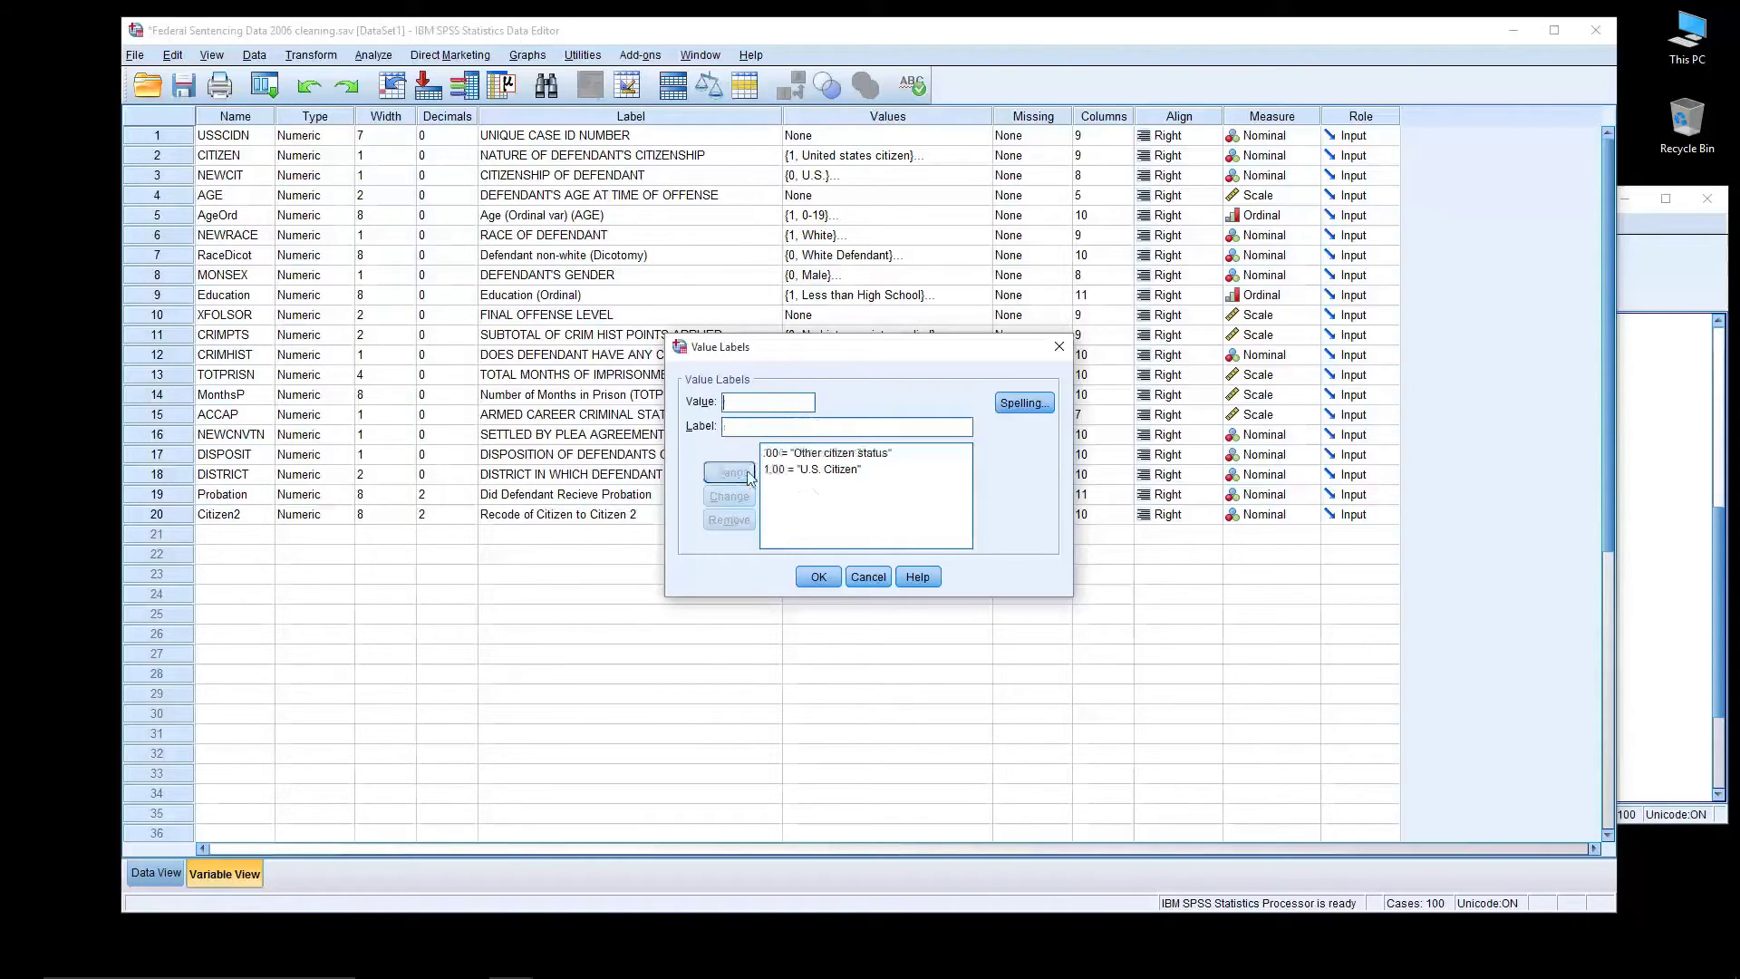
click(815, 577)
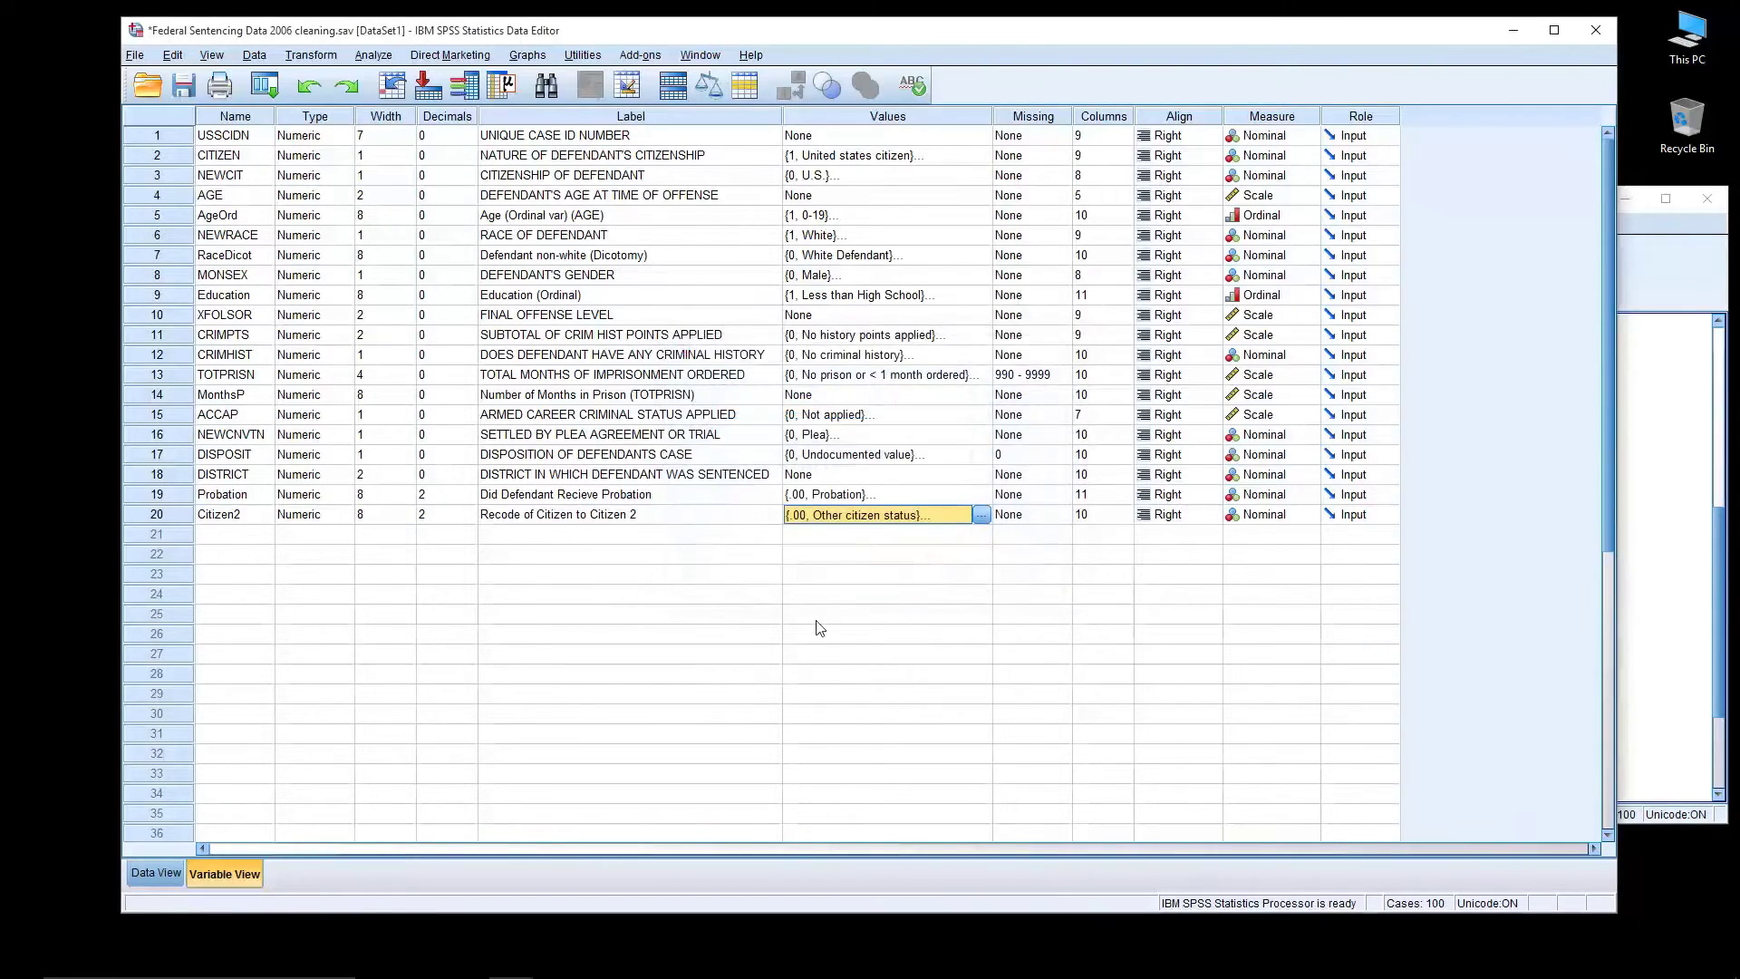
Rerun the Frequencies analysis on the labelled Citizen2 variable and close the output without saving it
click(380, 56)
mouse_move(405, 100)
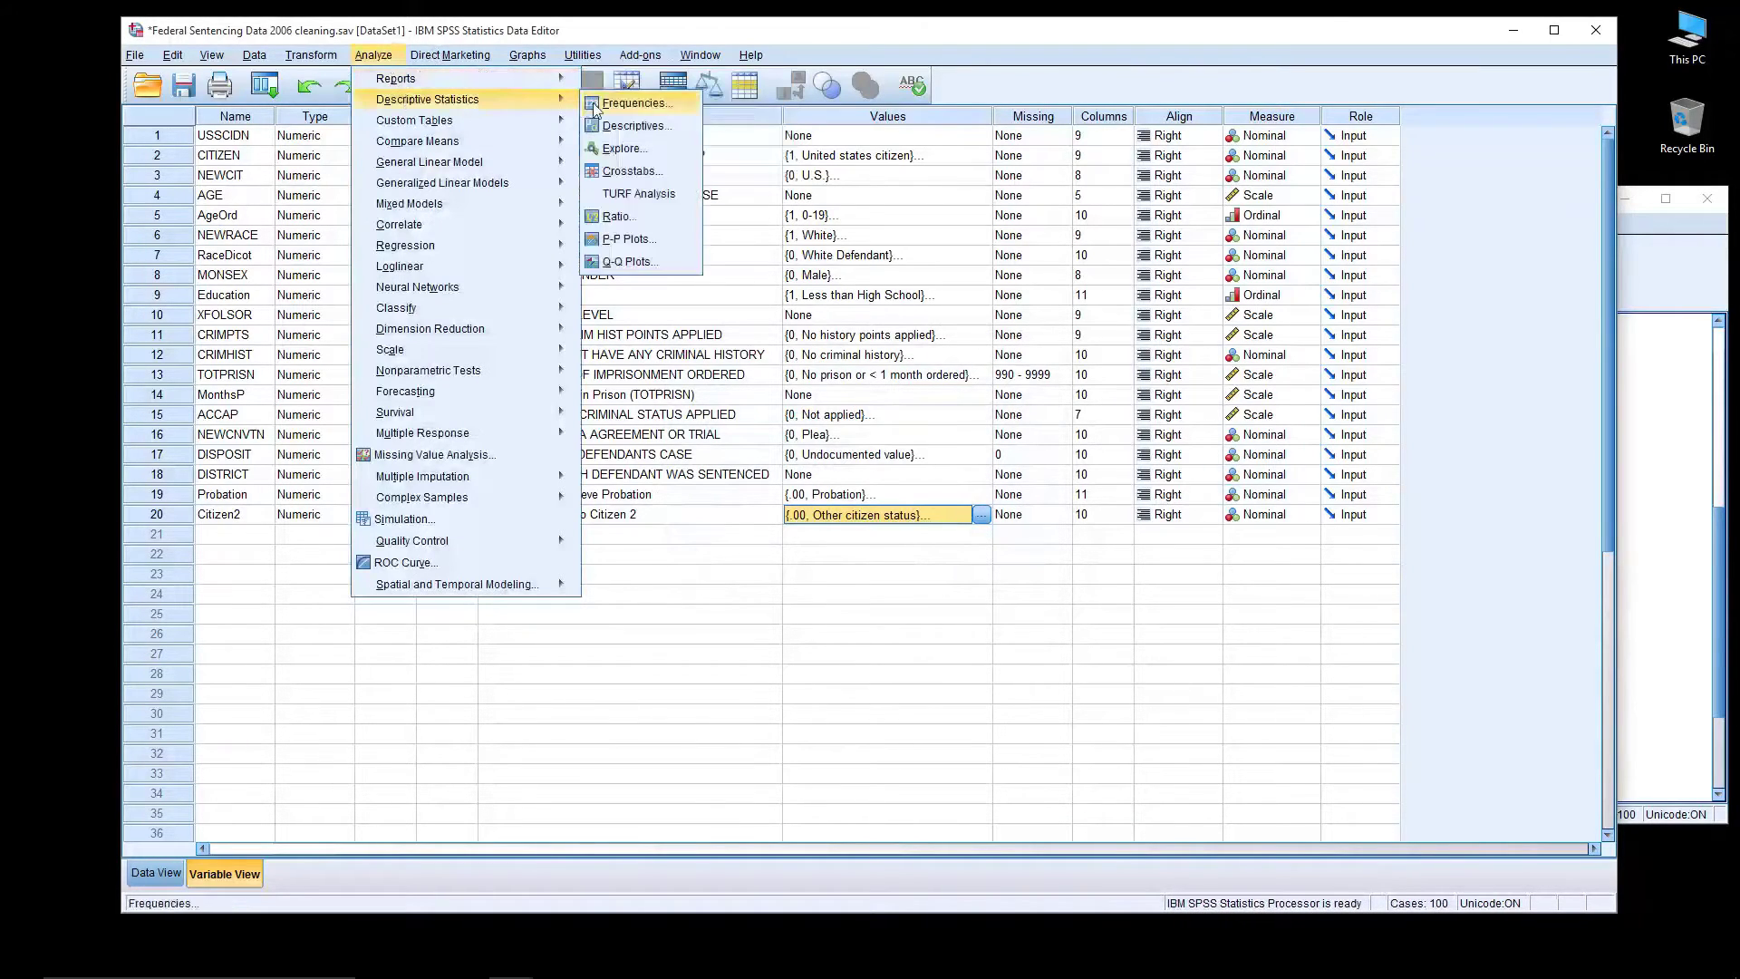
click(587, 104)
click(1162, 606)
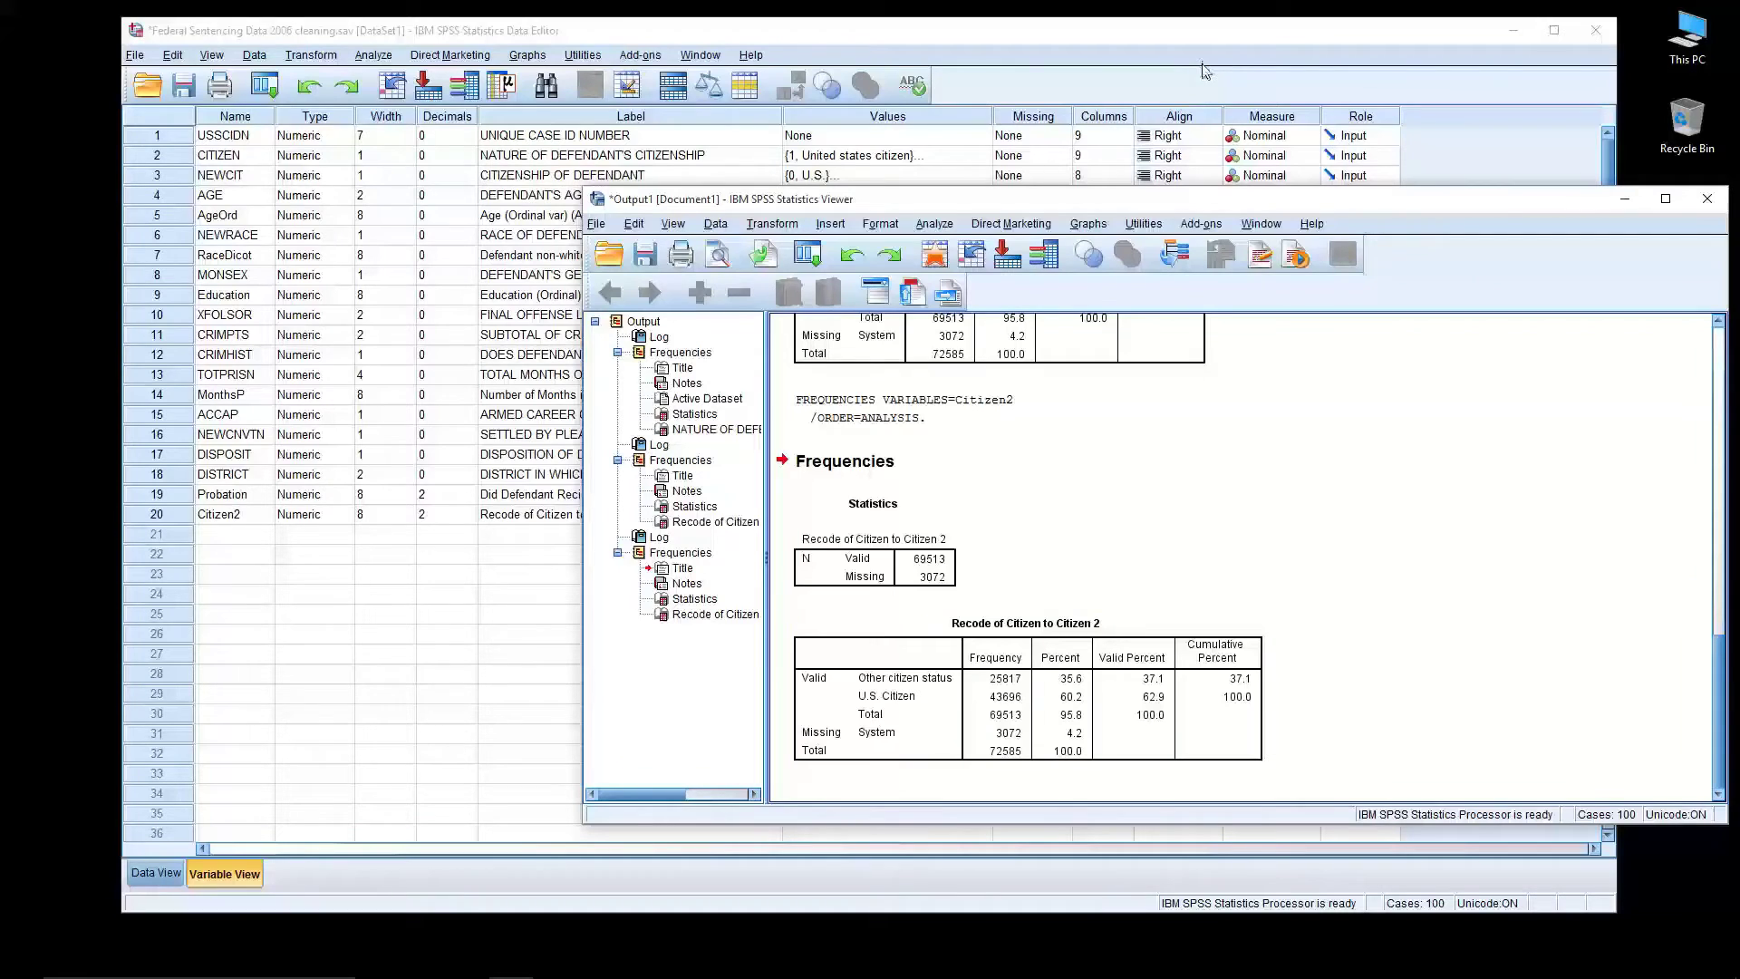
click(1707, 198)
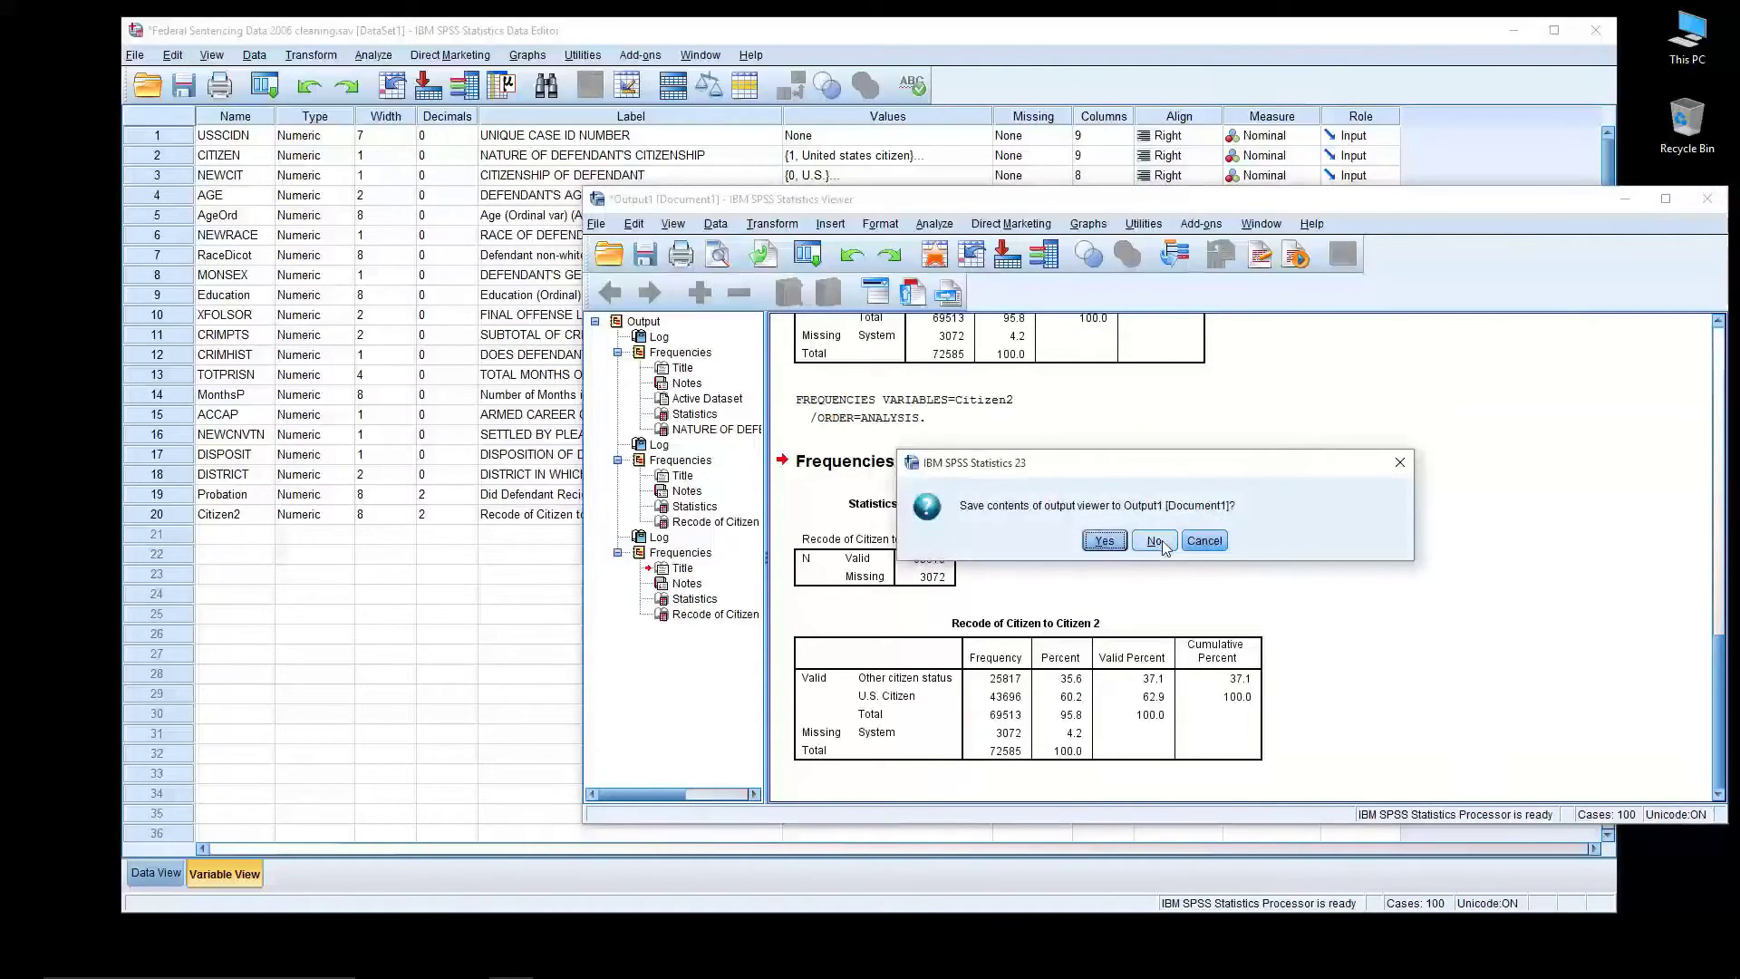
click(1155, 540)
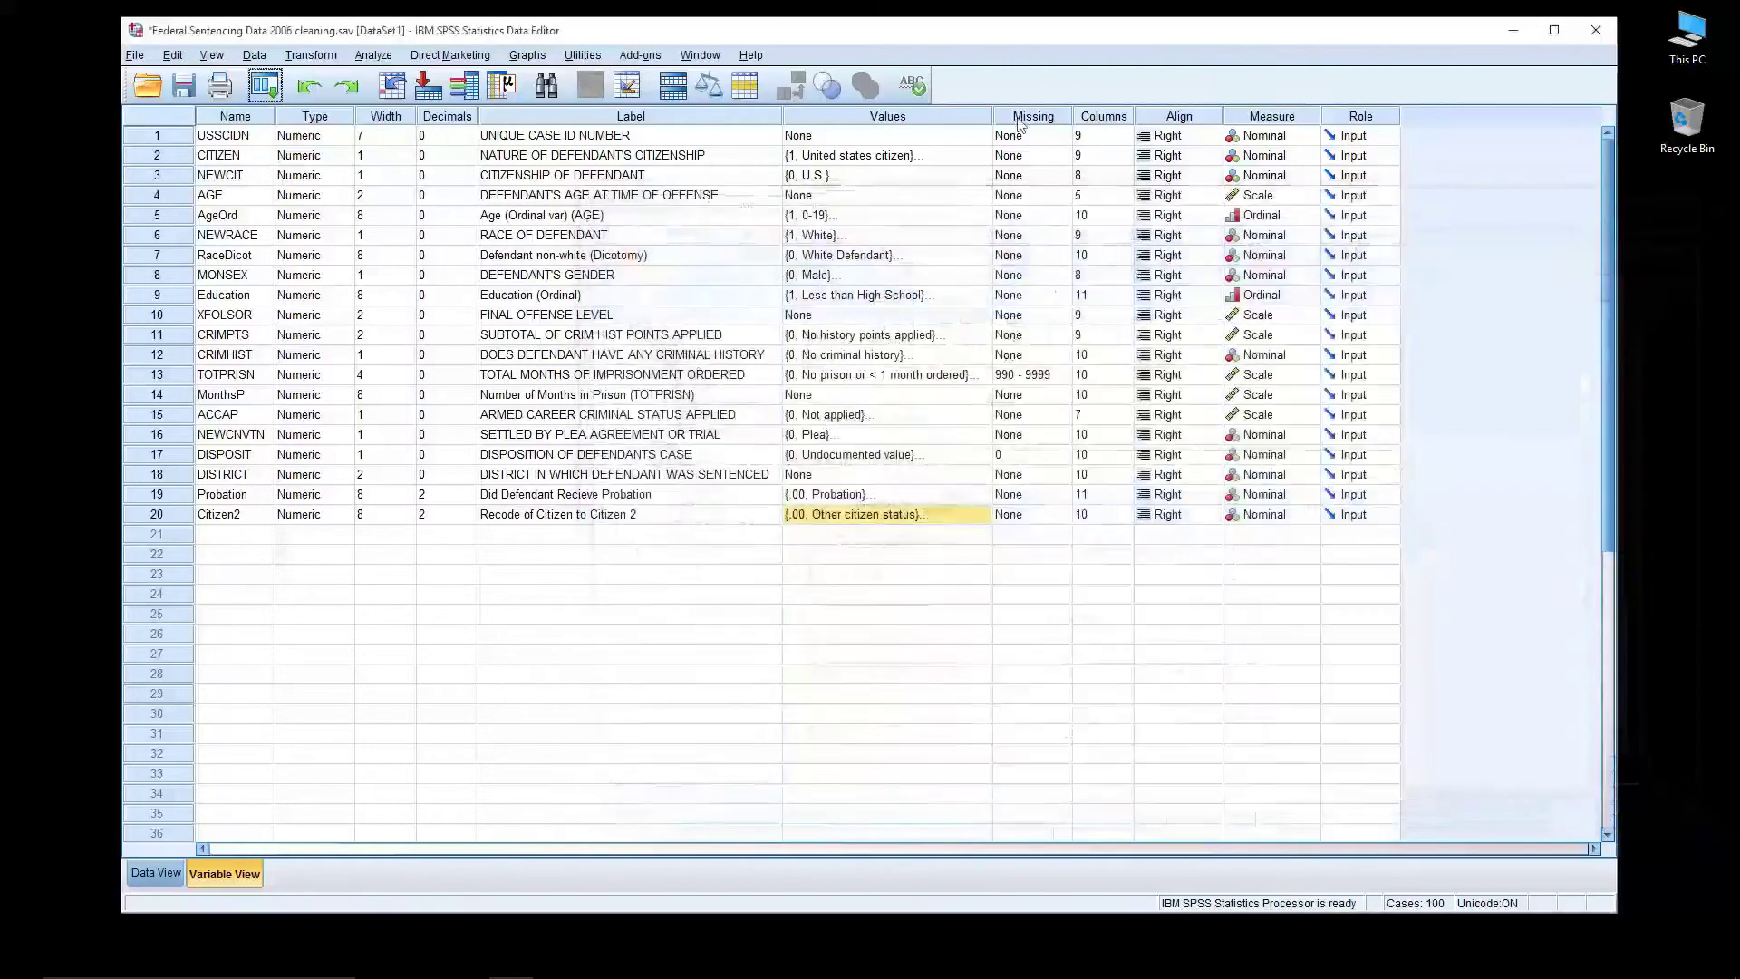
Reset the Frequencies settings and run the analysis on MonthsP with frequency tables displayed
click(233, 398)
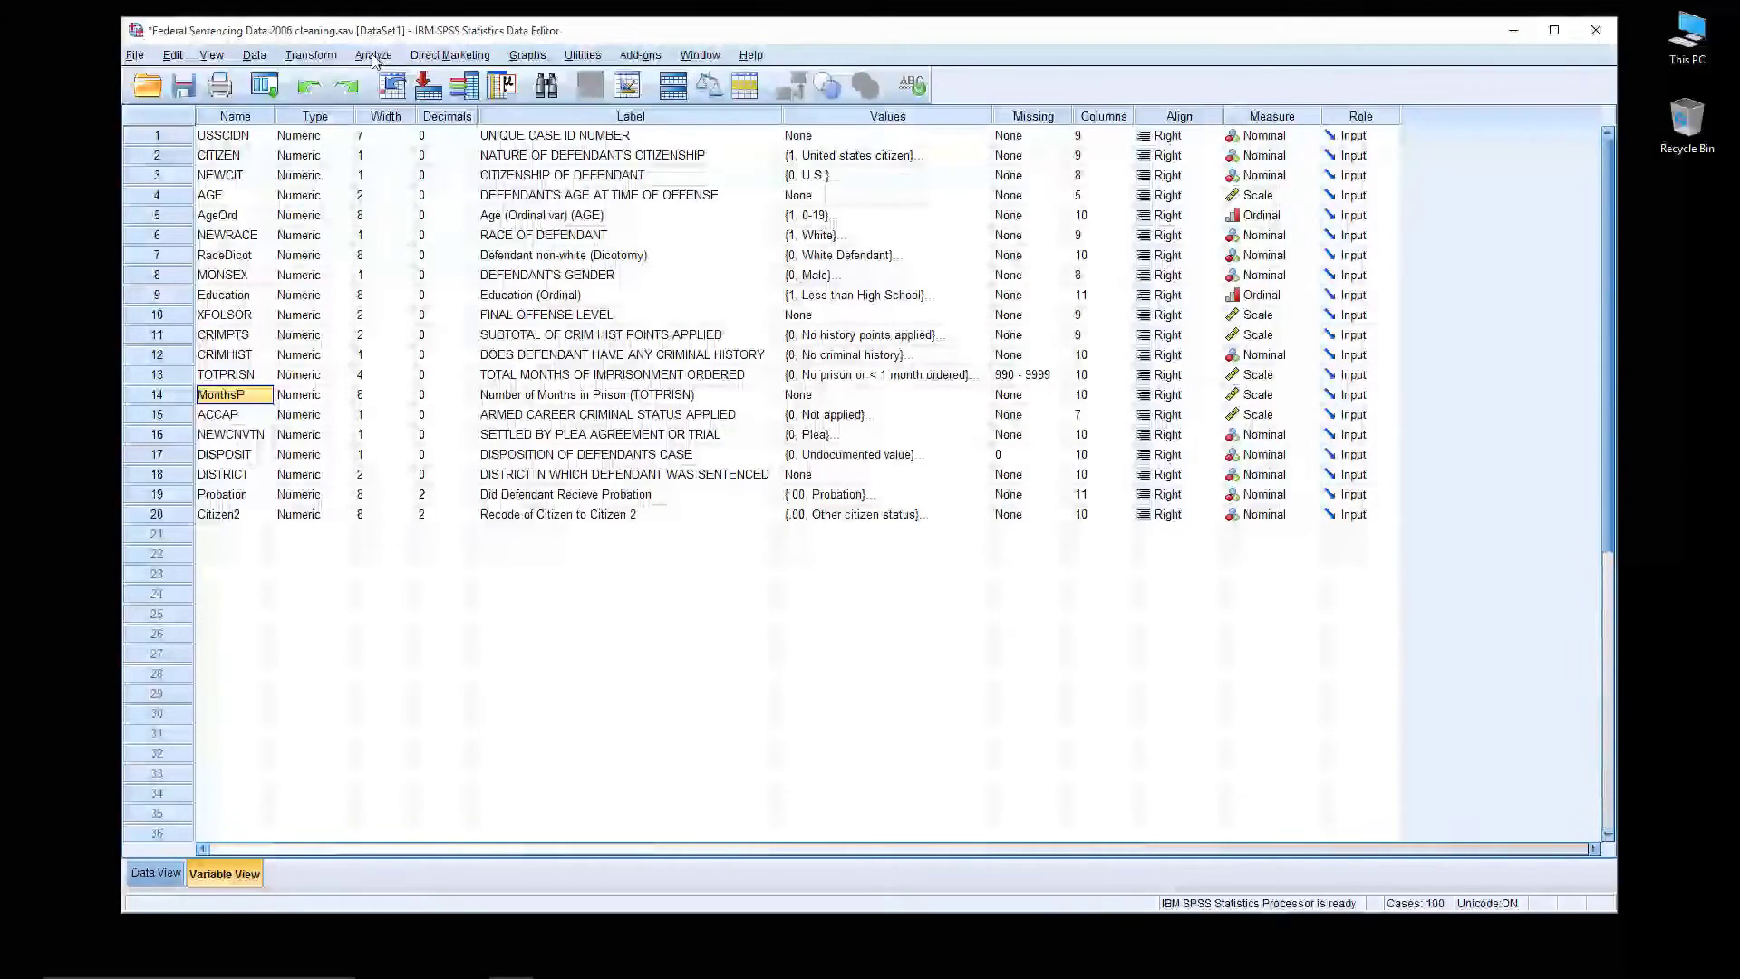
click(373, 56)
mouse_move(473, 98)
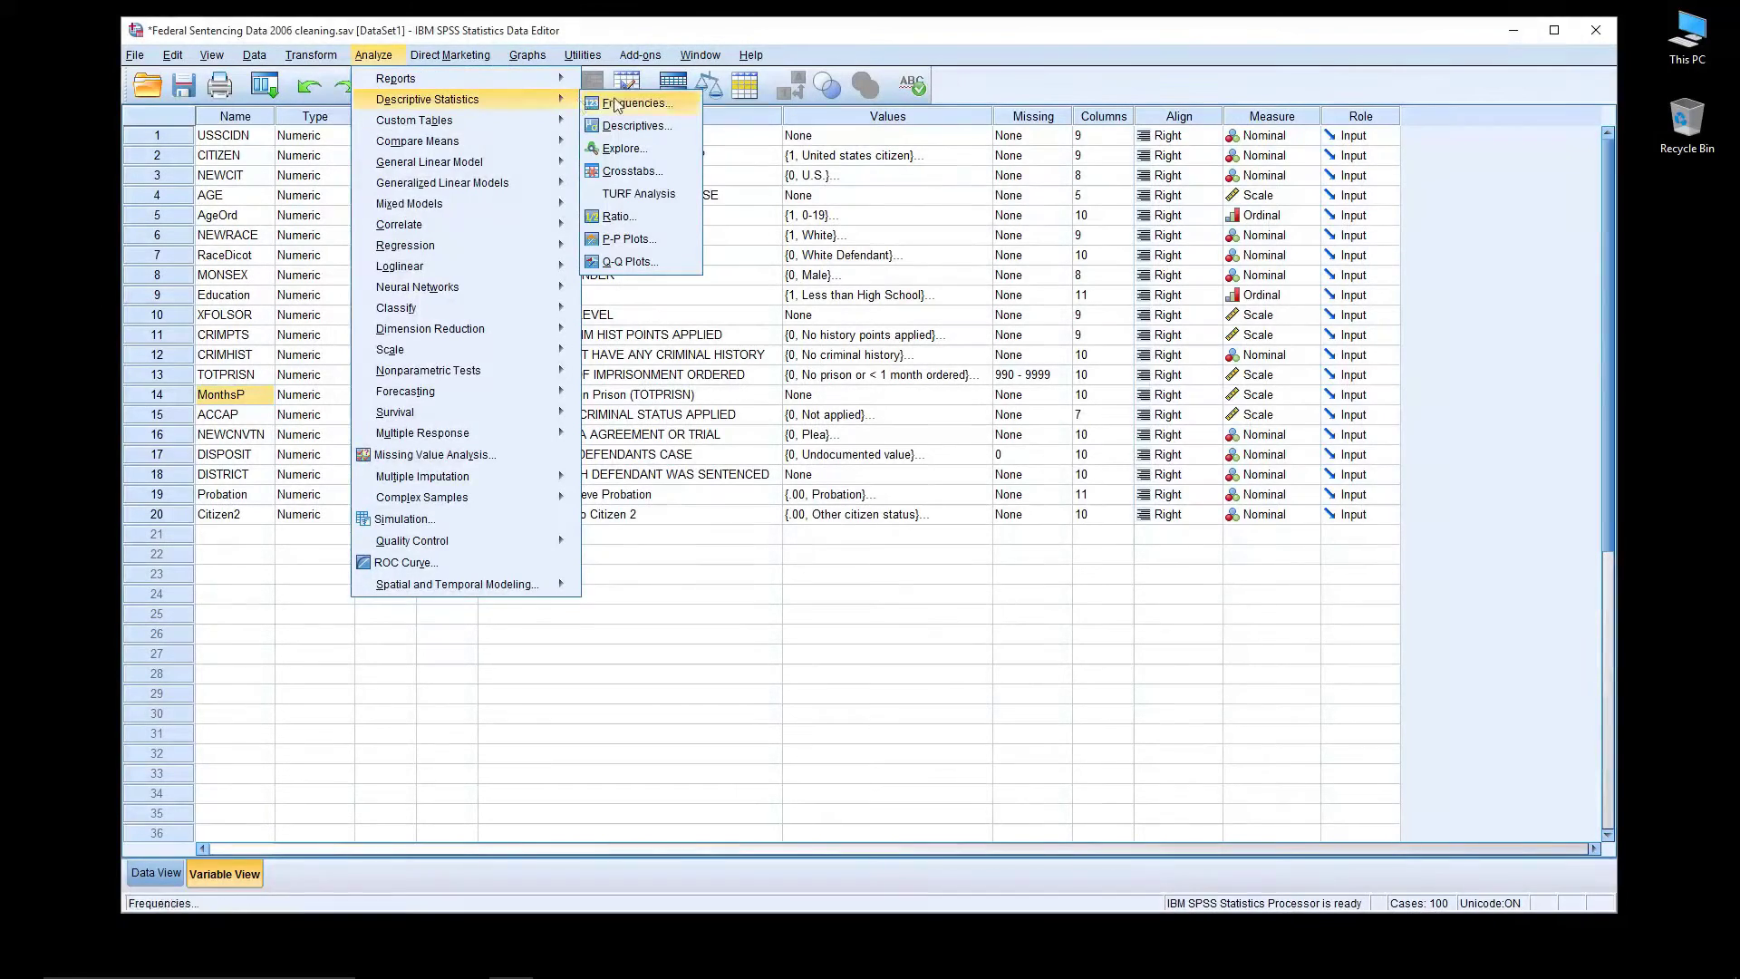
click(616, 103)
click(1263, 607)
scroll(1114, 512, down, 3)
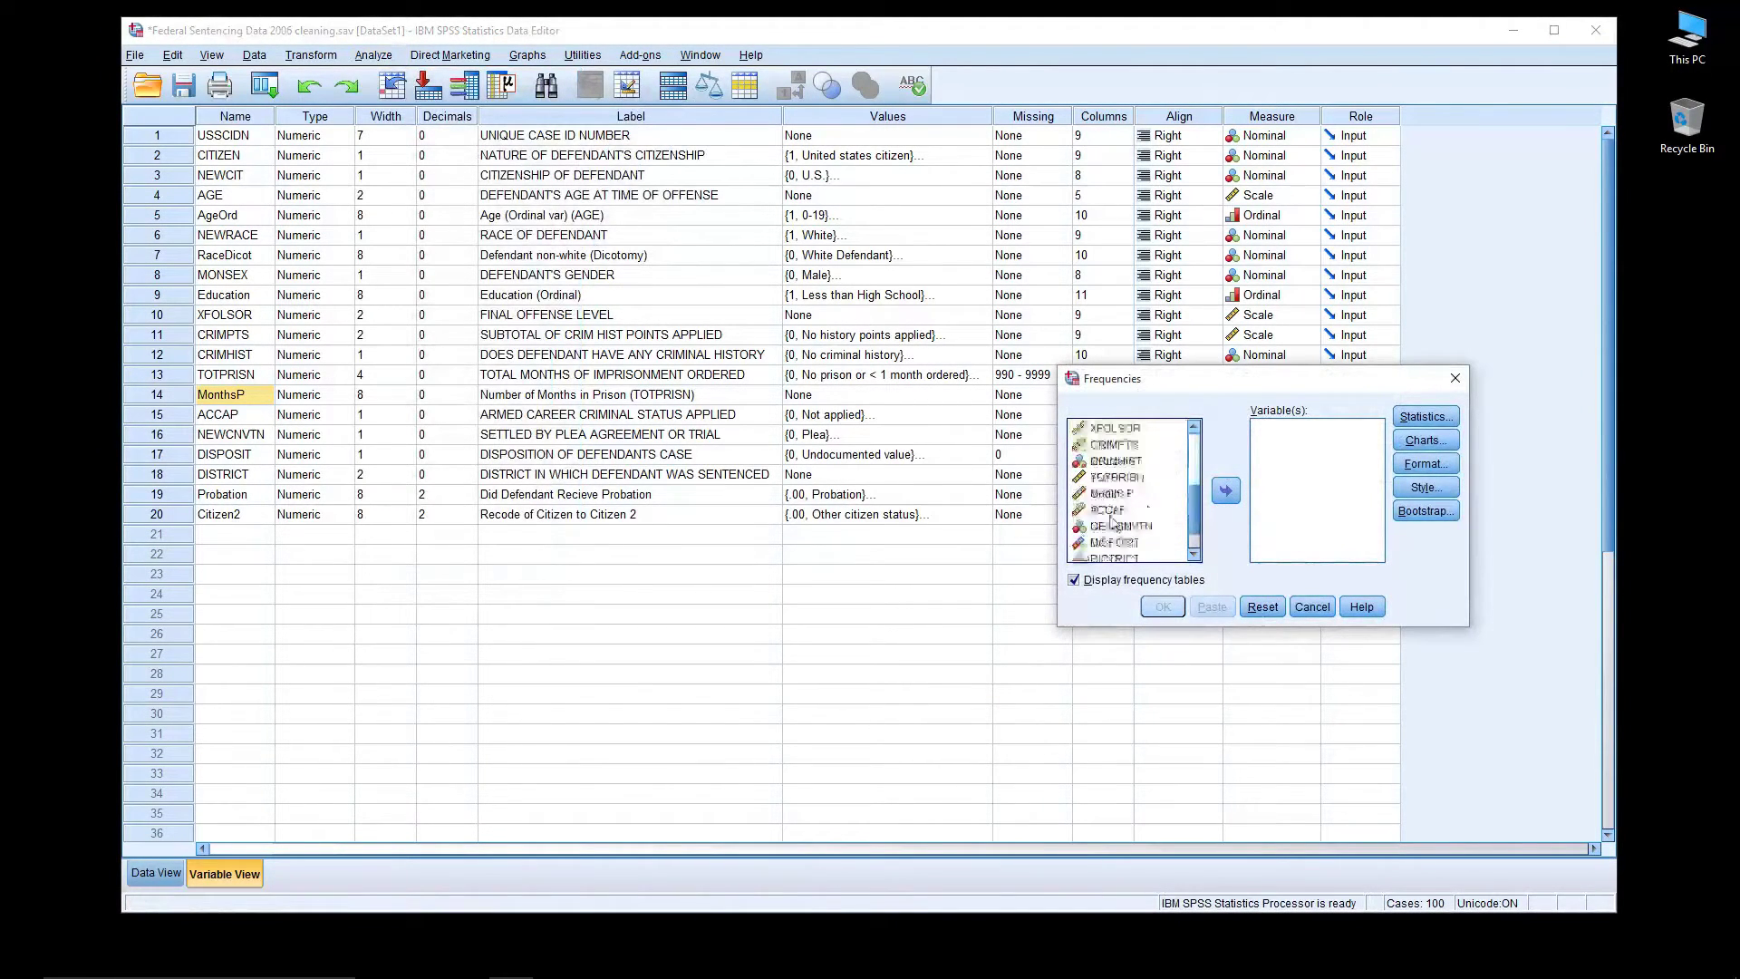
click(1113, 493)
click(1225, 490)
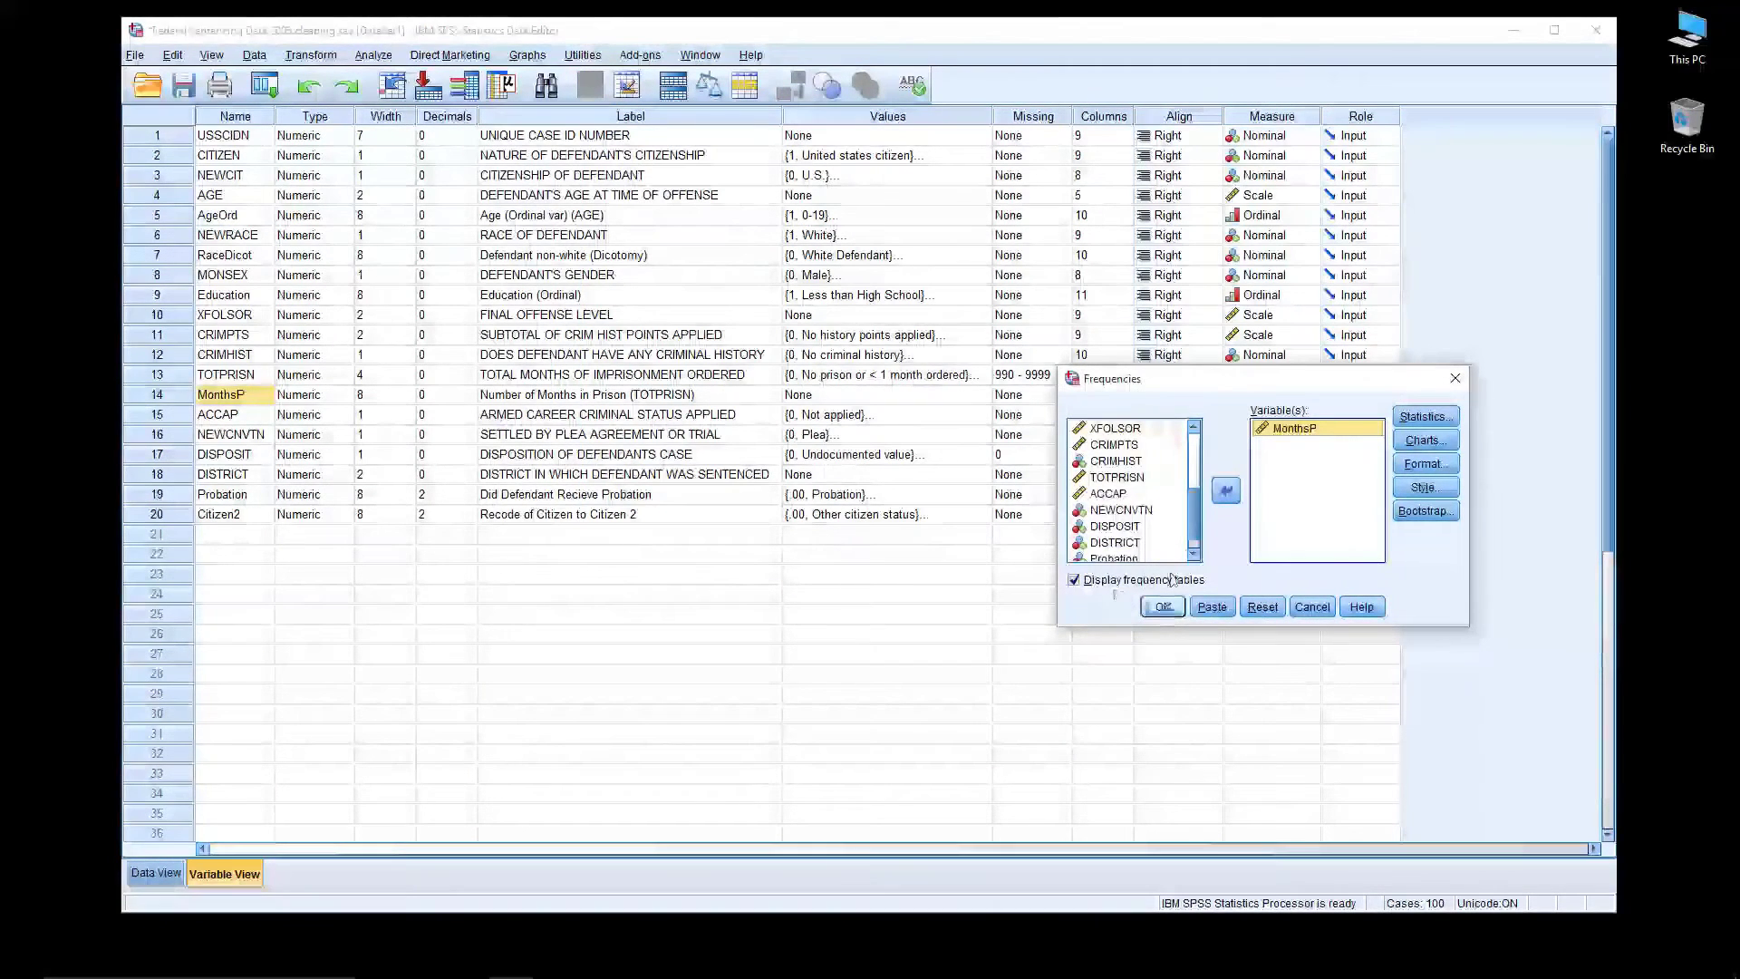
click(1162, 608)
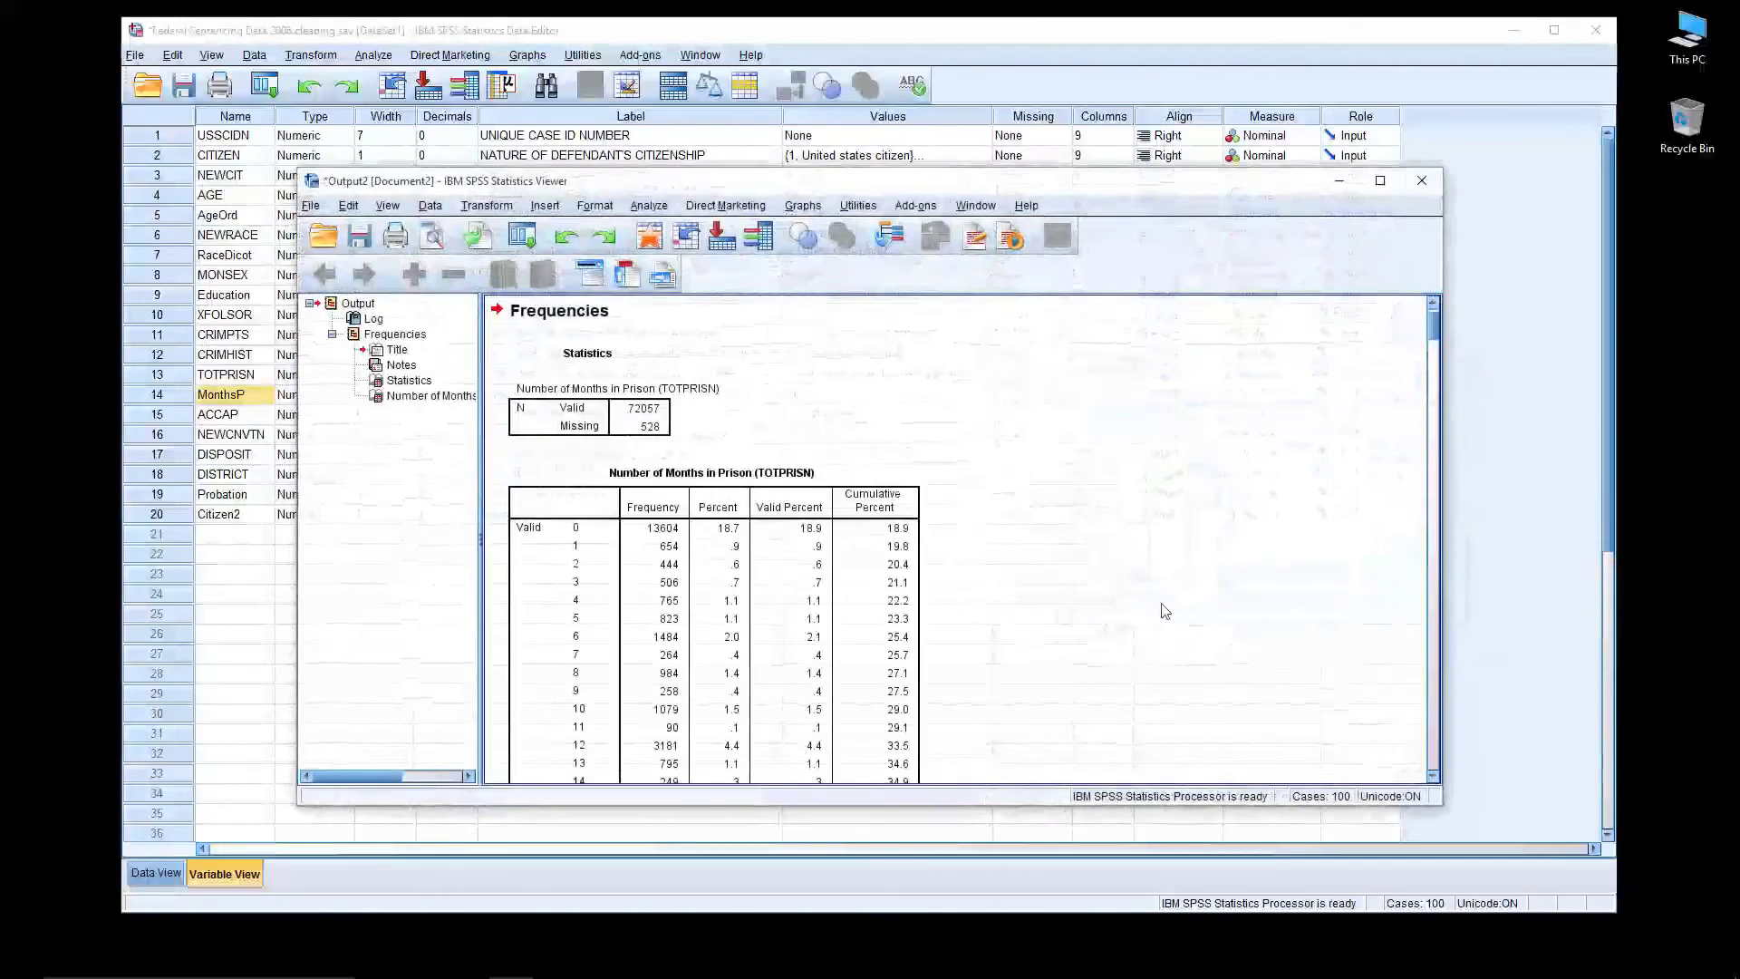
Examine the MonthsP frequency table from zero months to the longest sentences and the missing cases, and move the output window aside
scroll(1196, 521, down, 1)
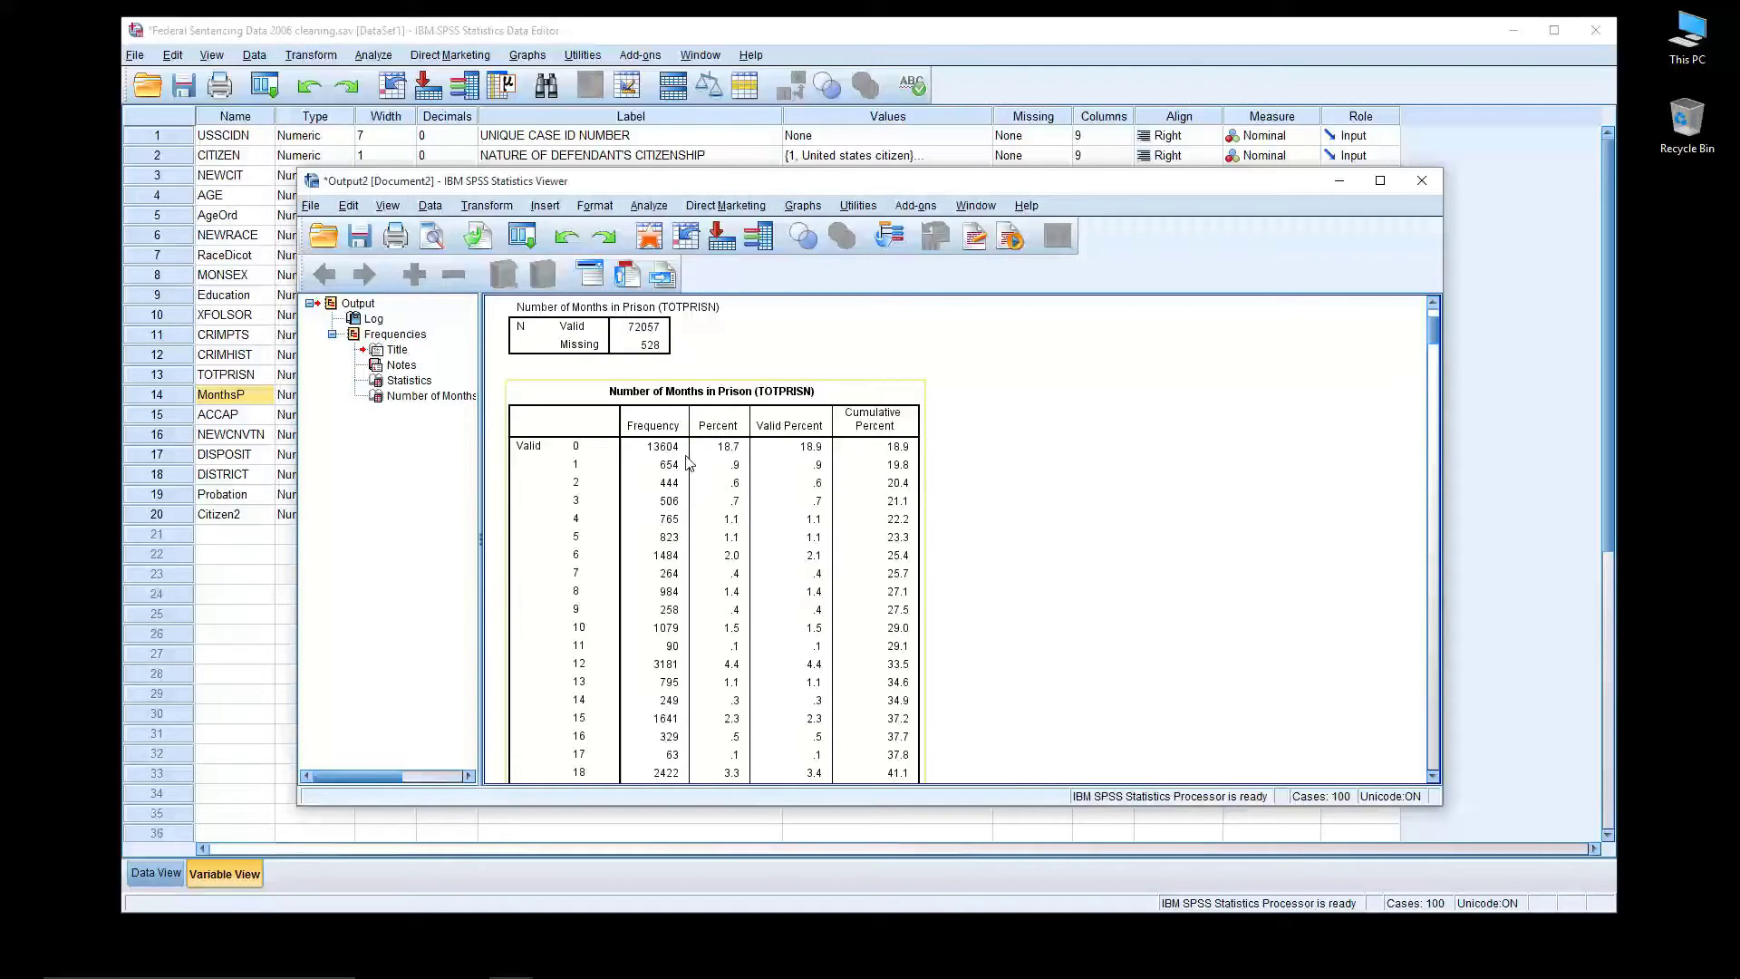
scroll(654, 527, down, 9)
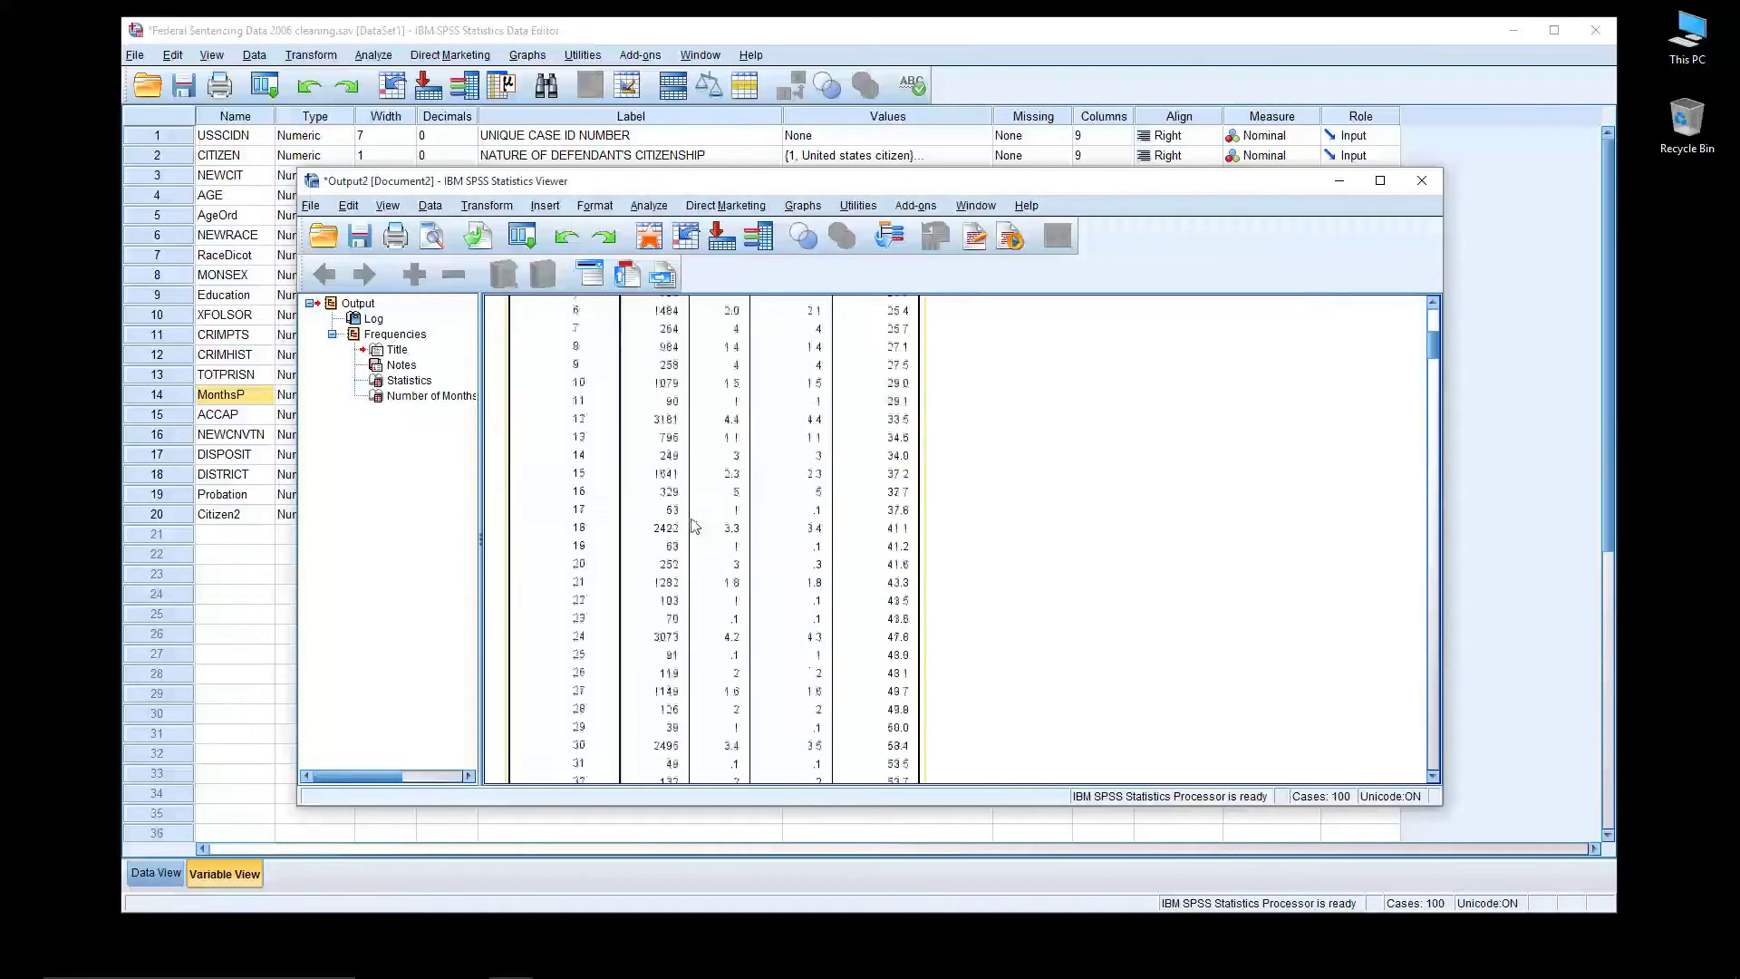
drag(1433, 360, 1446, 783)
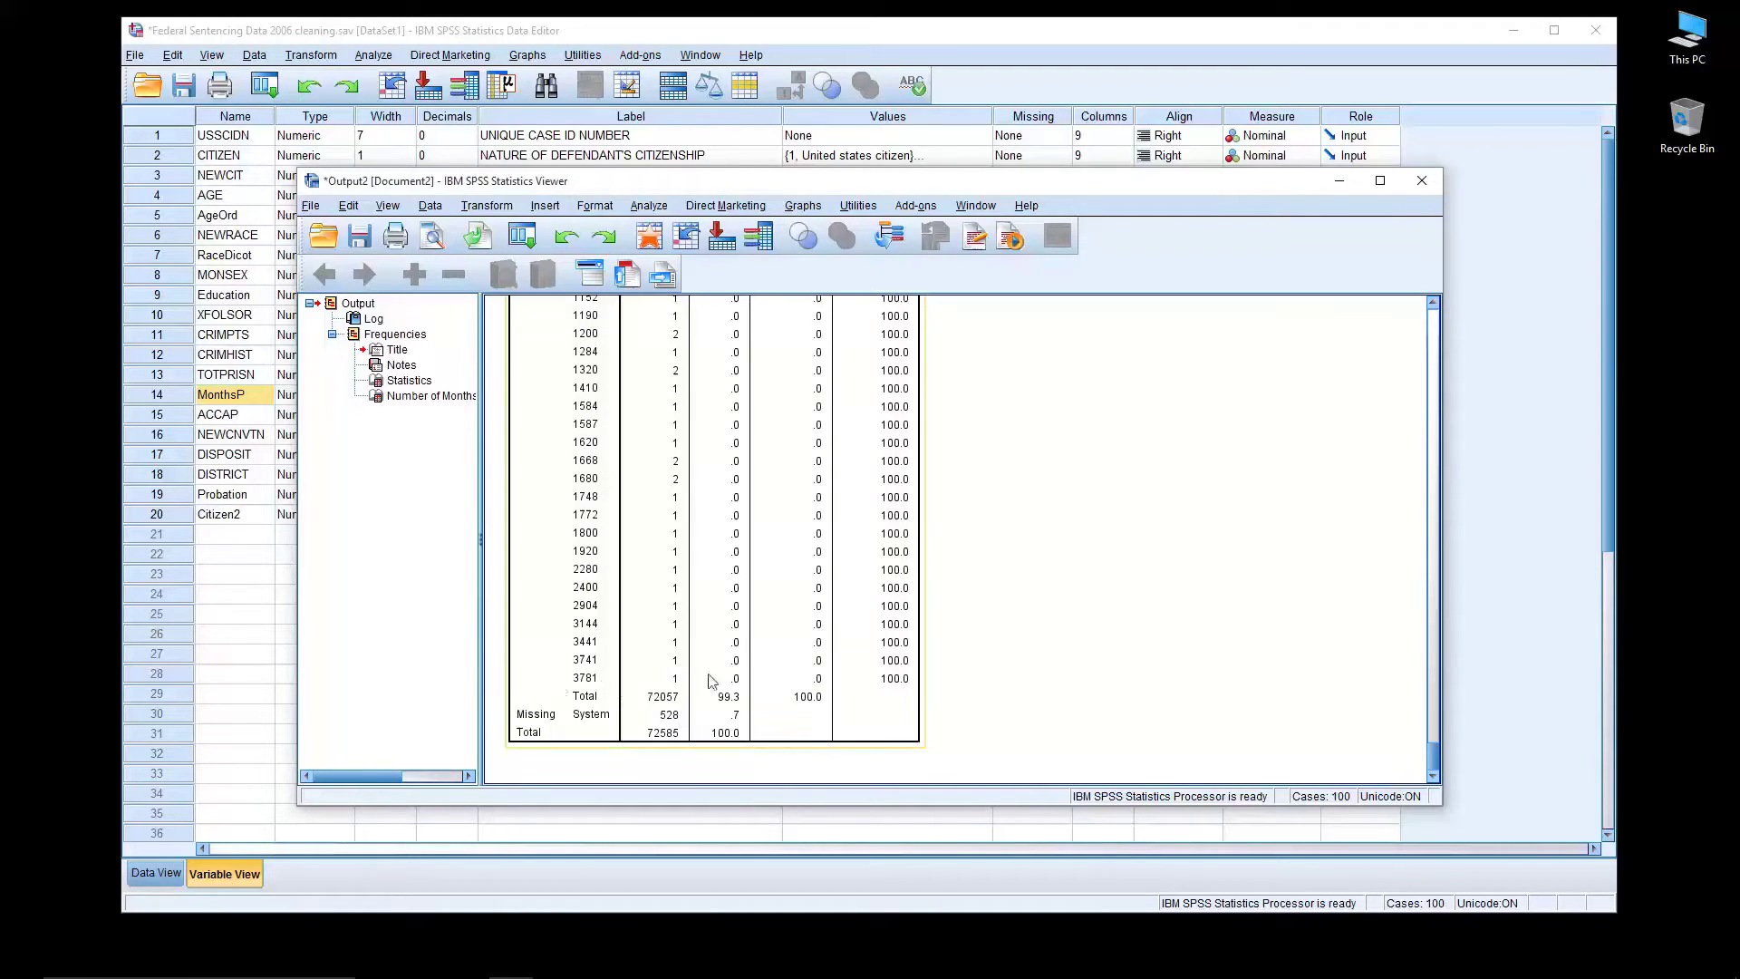
scroll(675, 675, up, 10)
scroll(716, 585, up, 10)
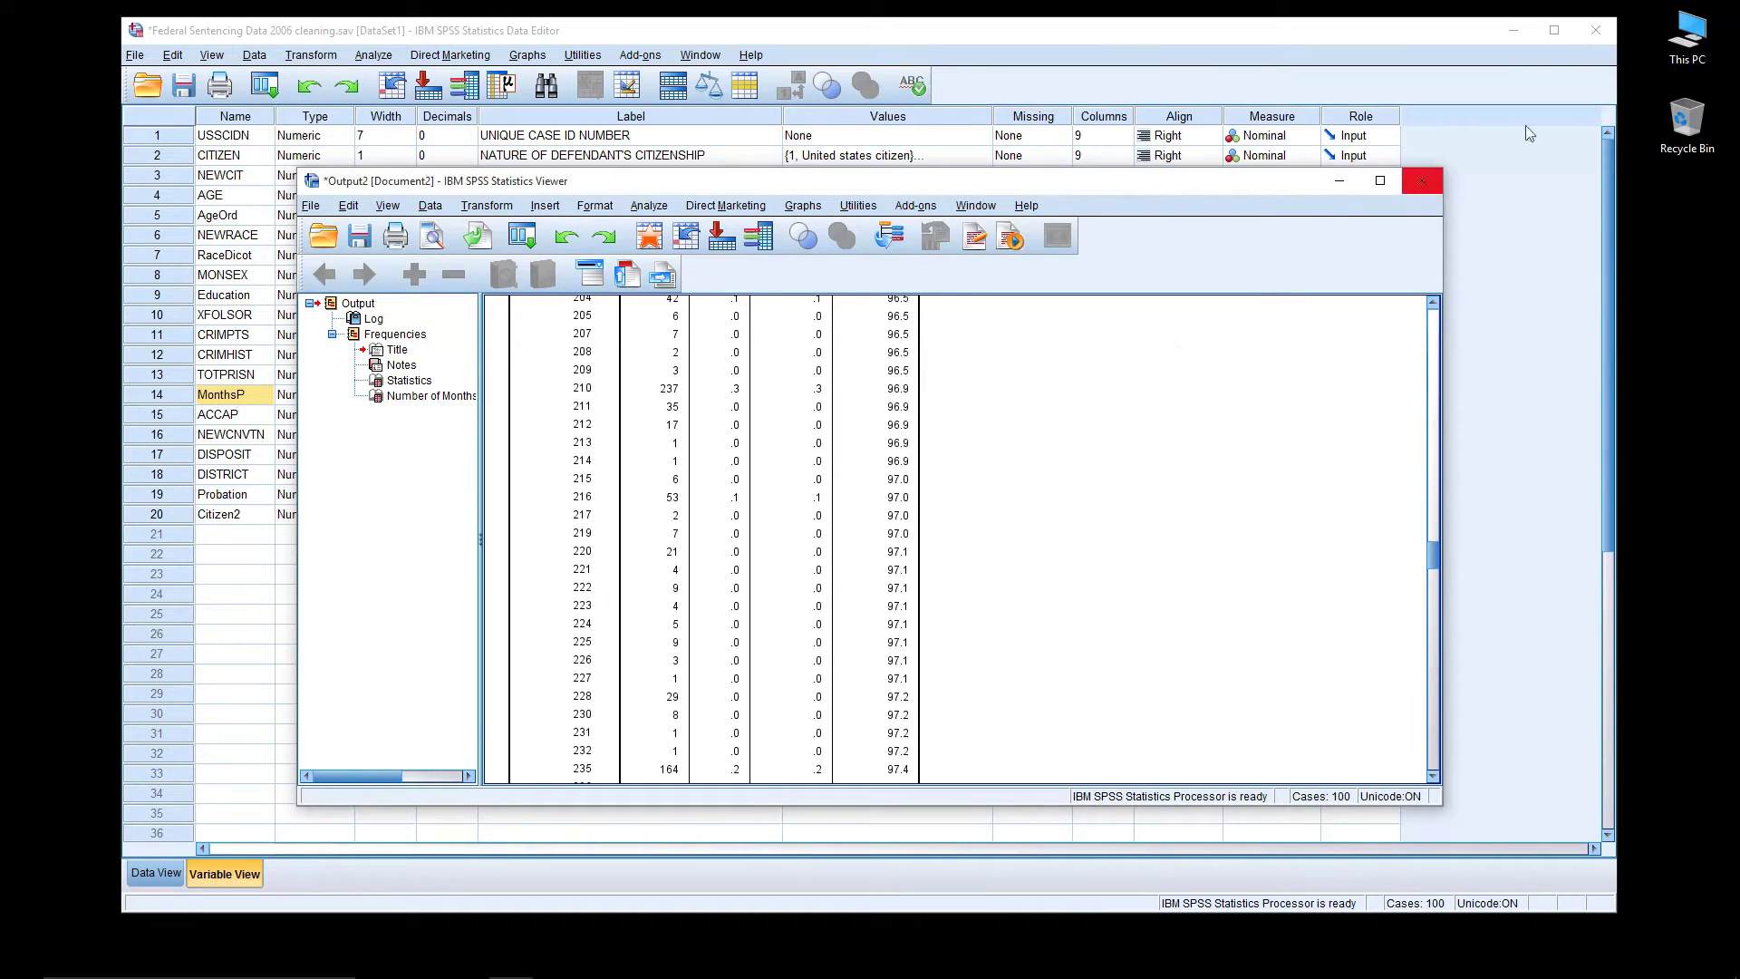
drag(1271, 180, 1513, 210)
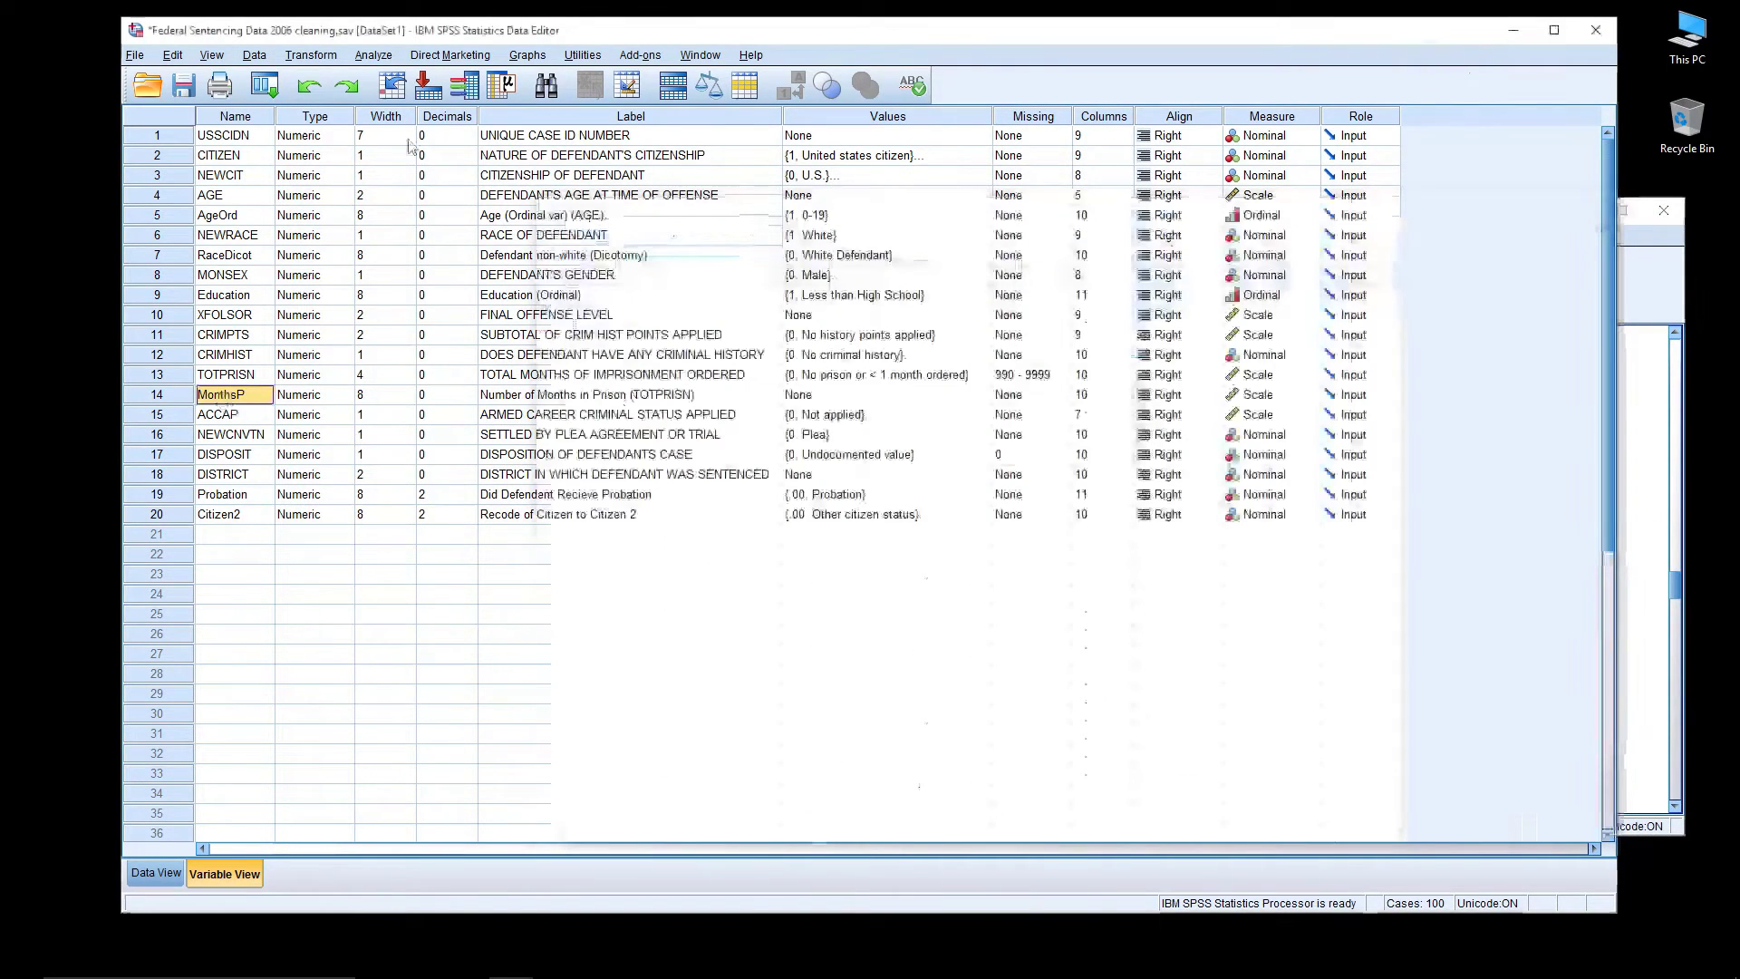
Start a recode into different variables, clearing the earlier Citizen2 settings and adding MonthsP as the input variable
click(311, 55)
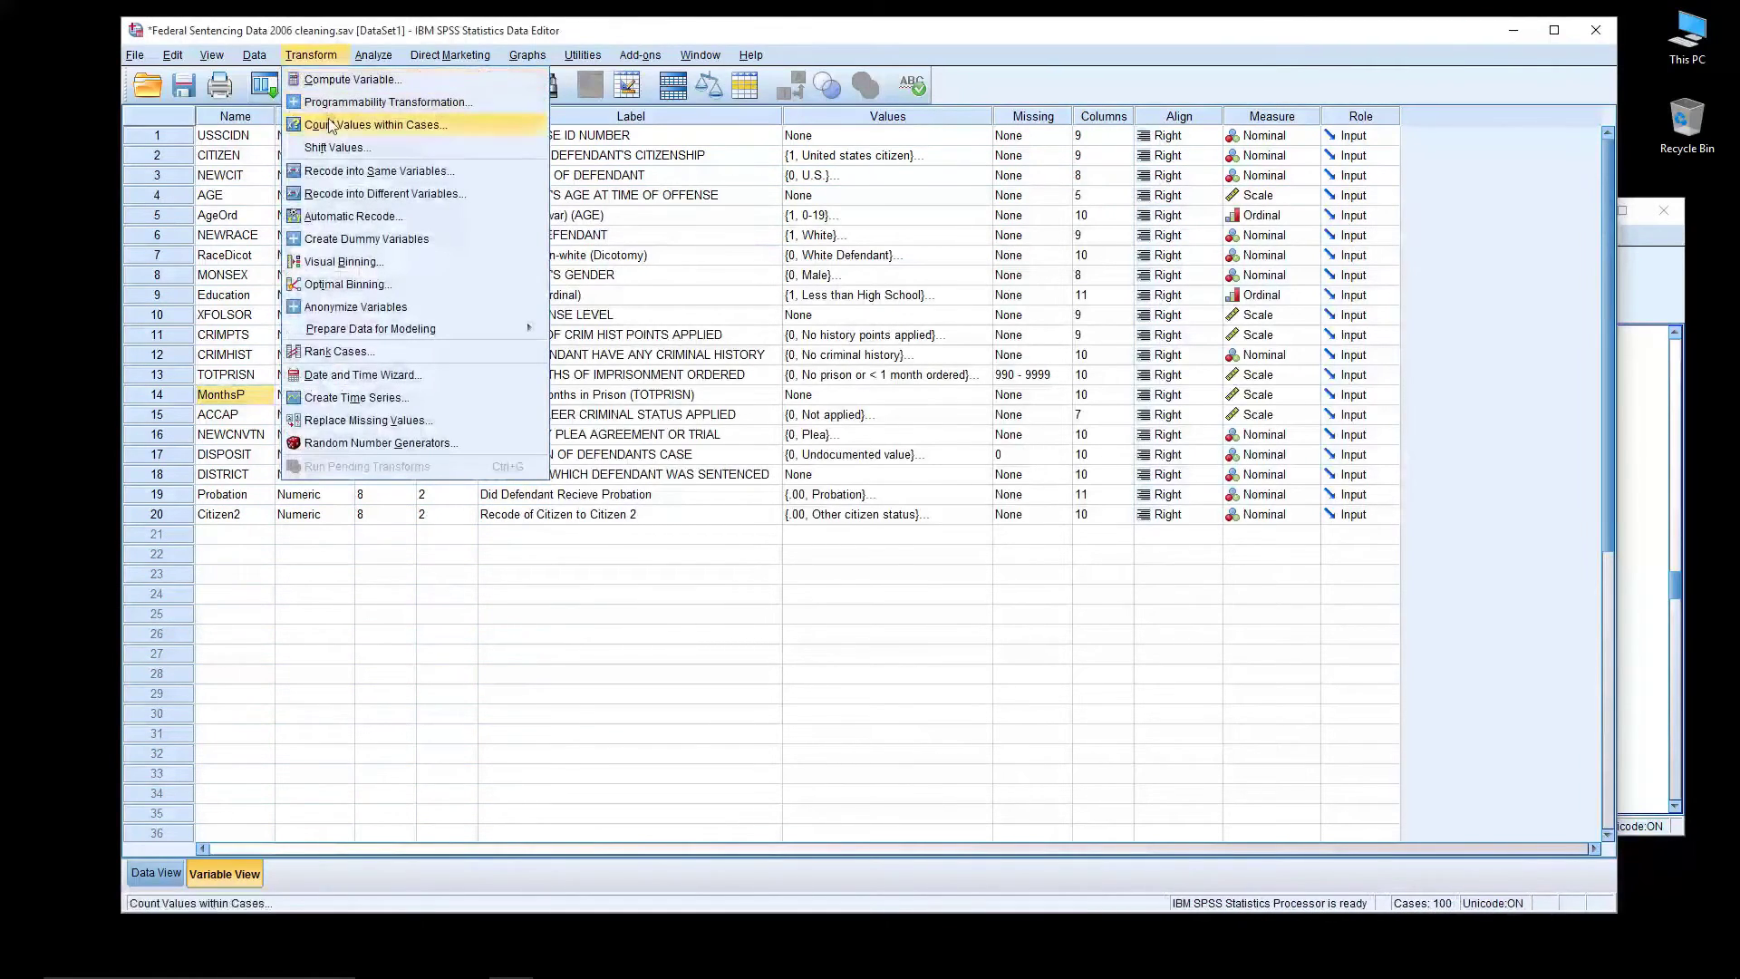
click(341, 198)
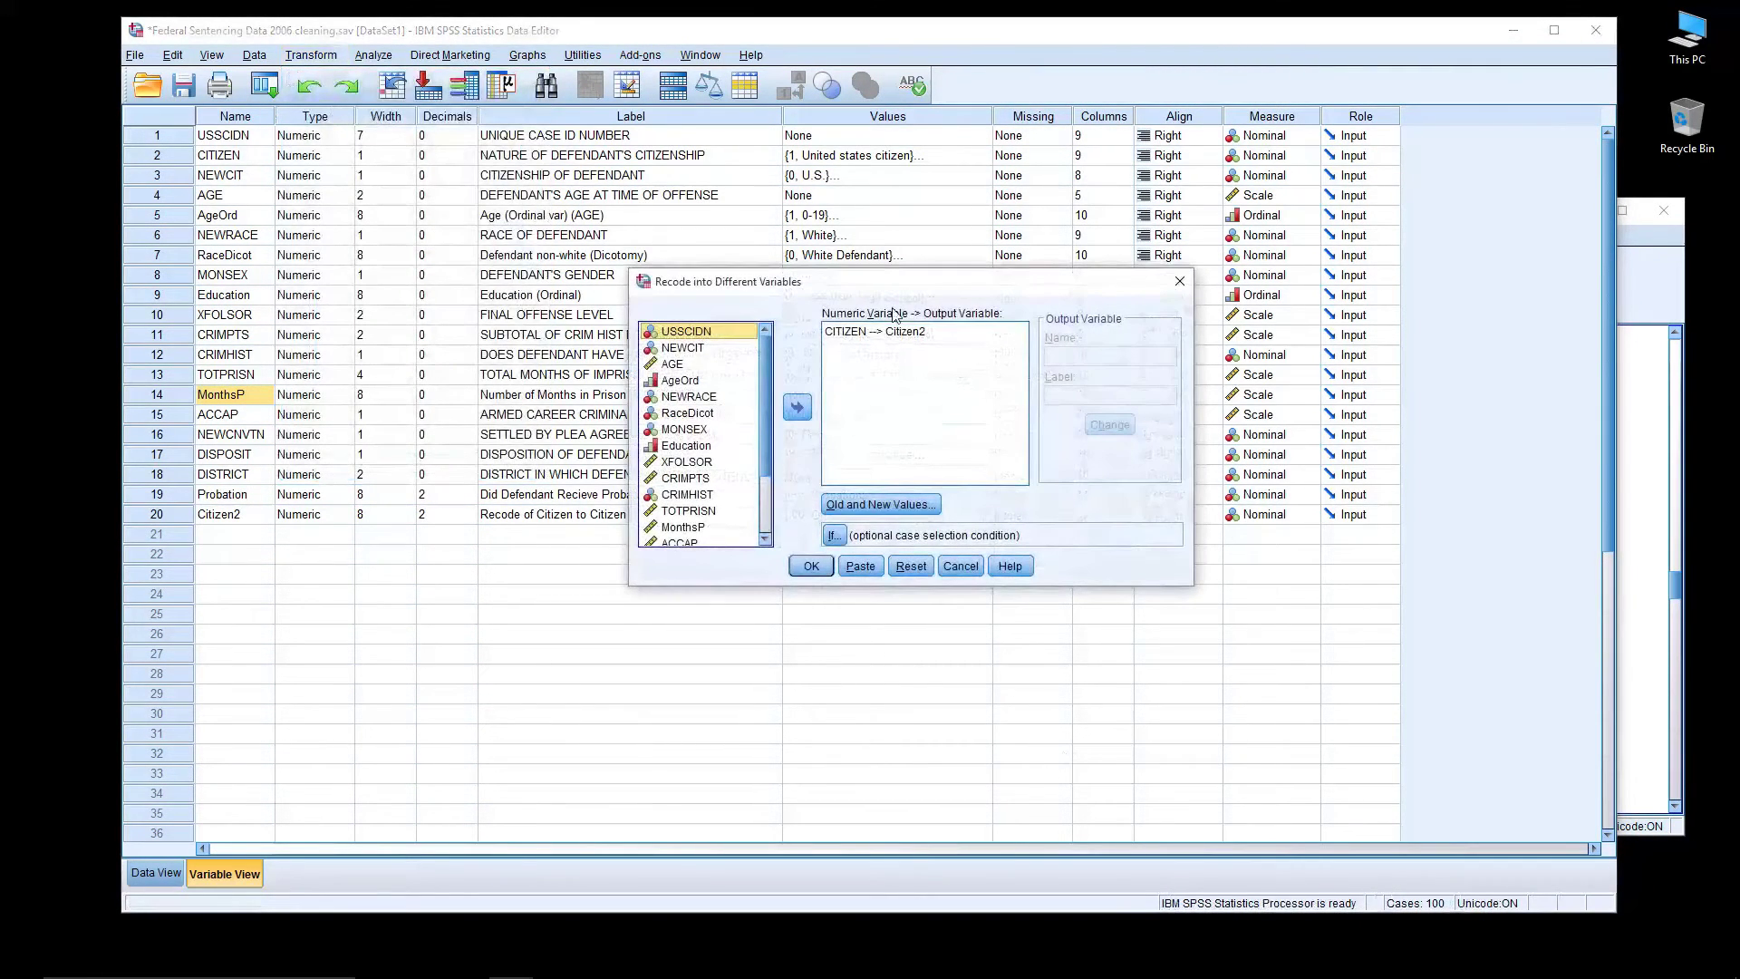
click(911, 565)
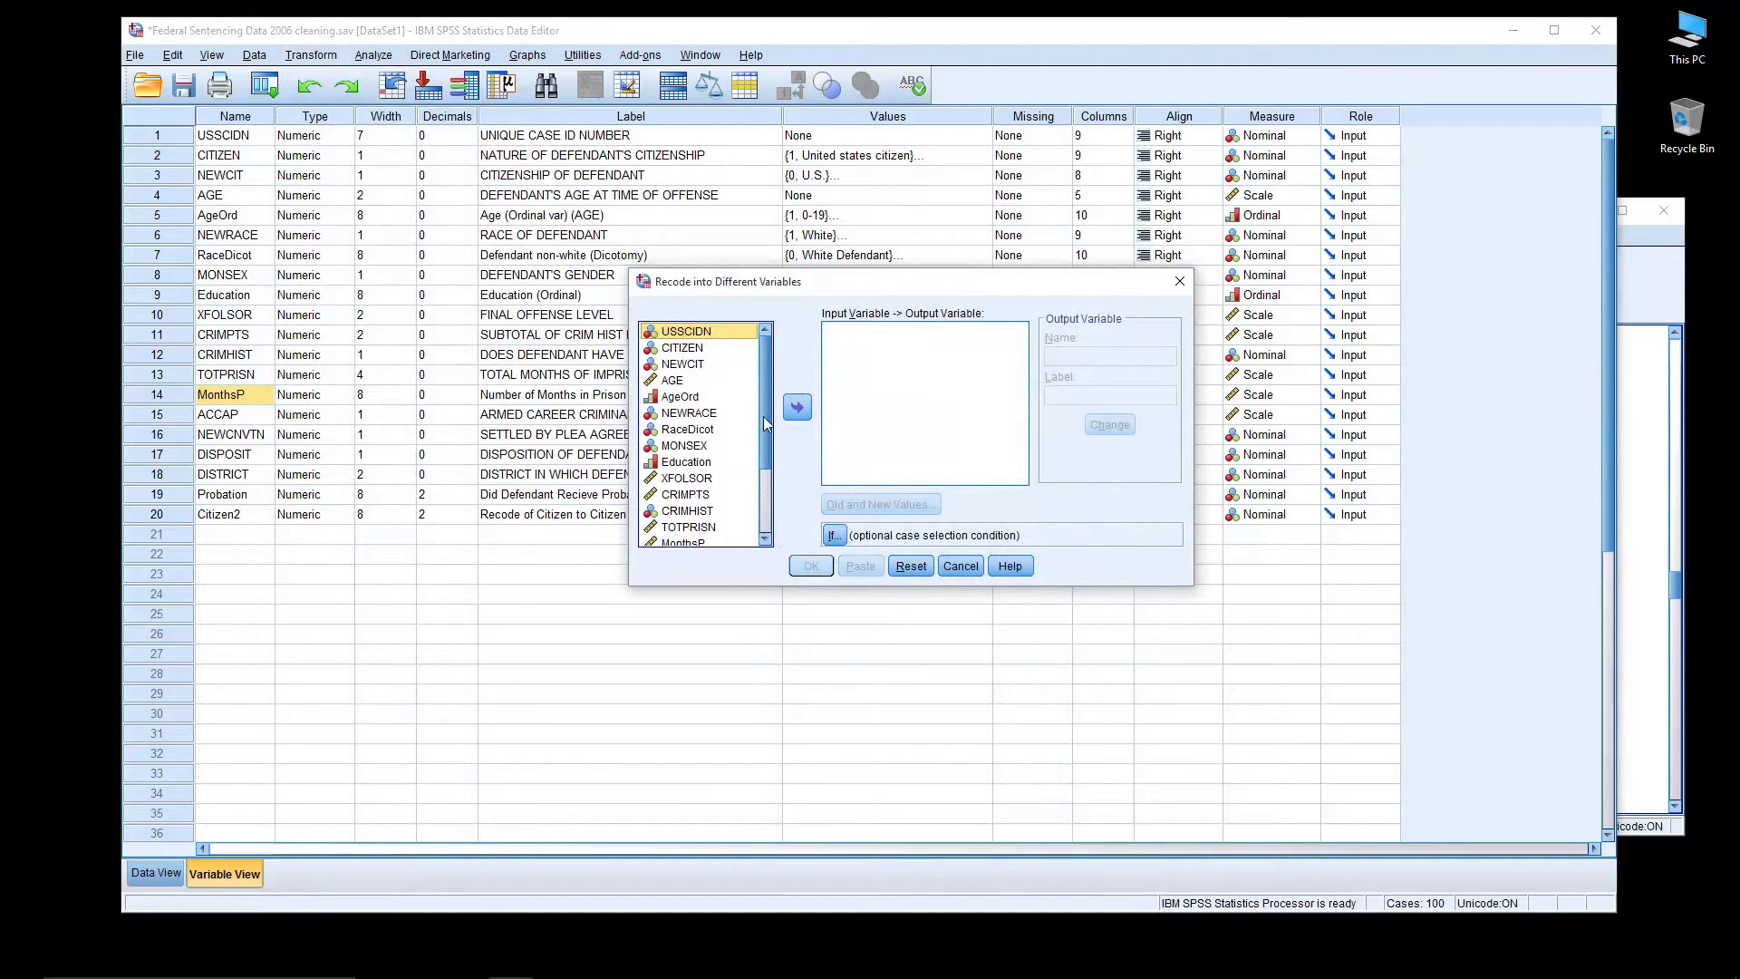
scroll(769, 534, down, 4)
click(684, 439)
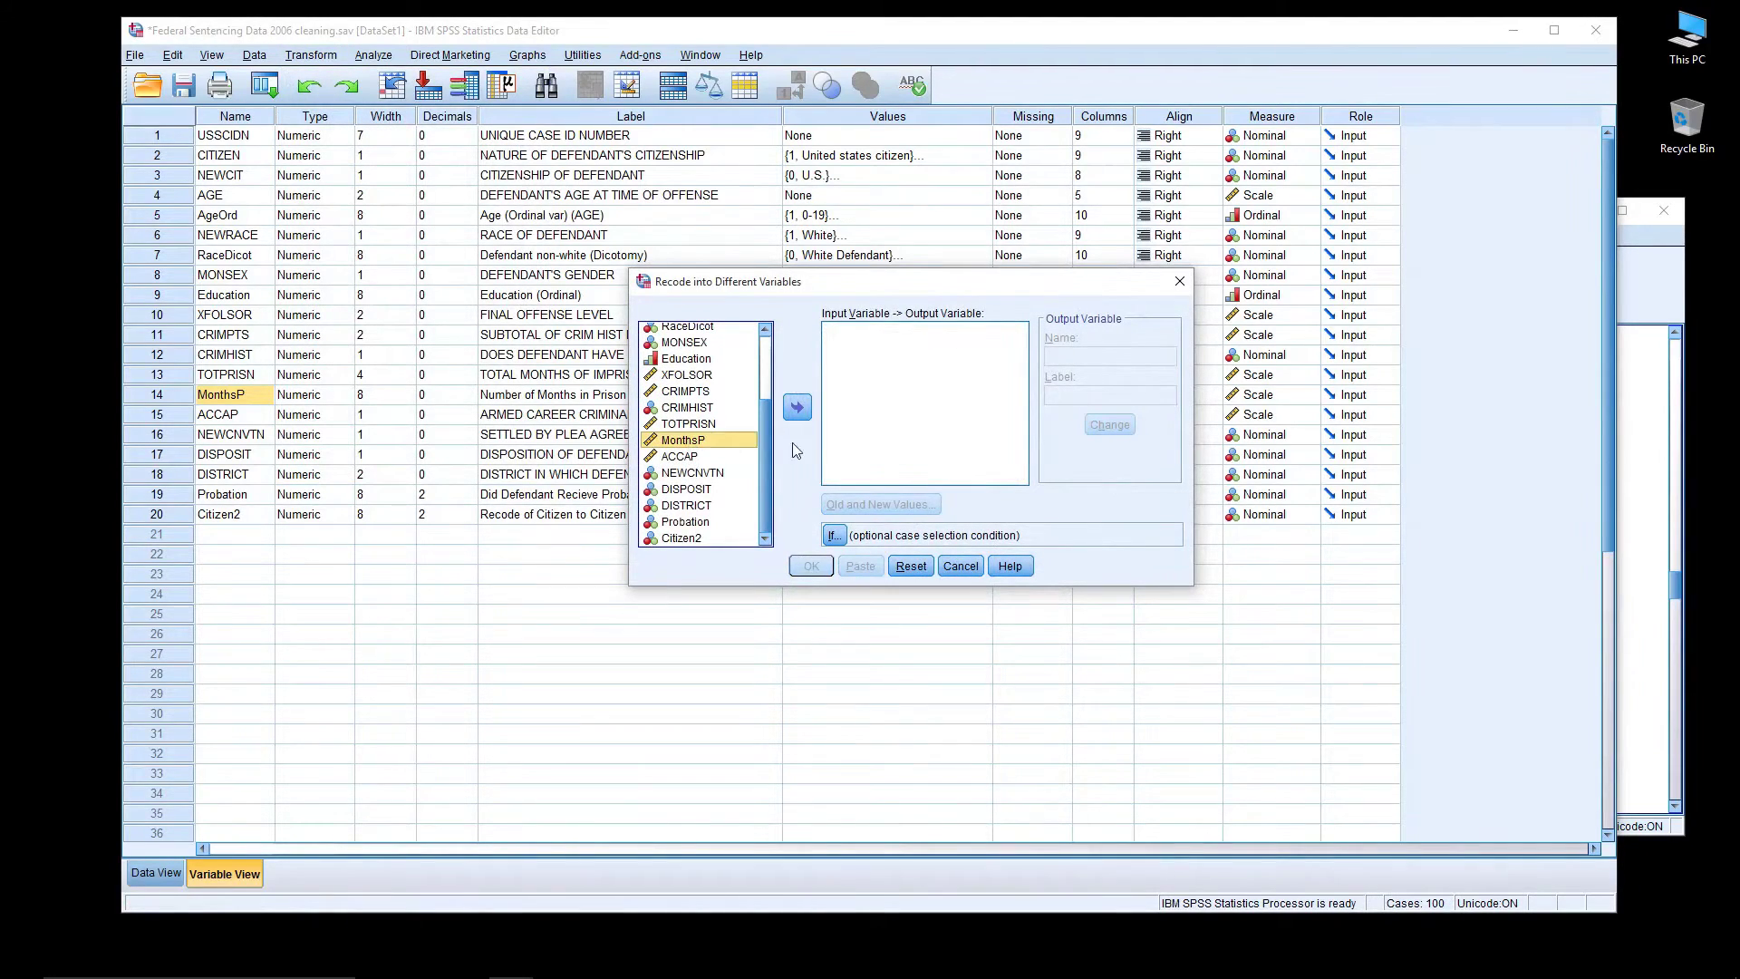
click(797, 407)
Name the output variable Probation, label it "Did the citizen recieve probation (MonthsP)" and assign it to MonthsP
click(1070, 364)
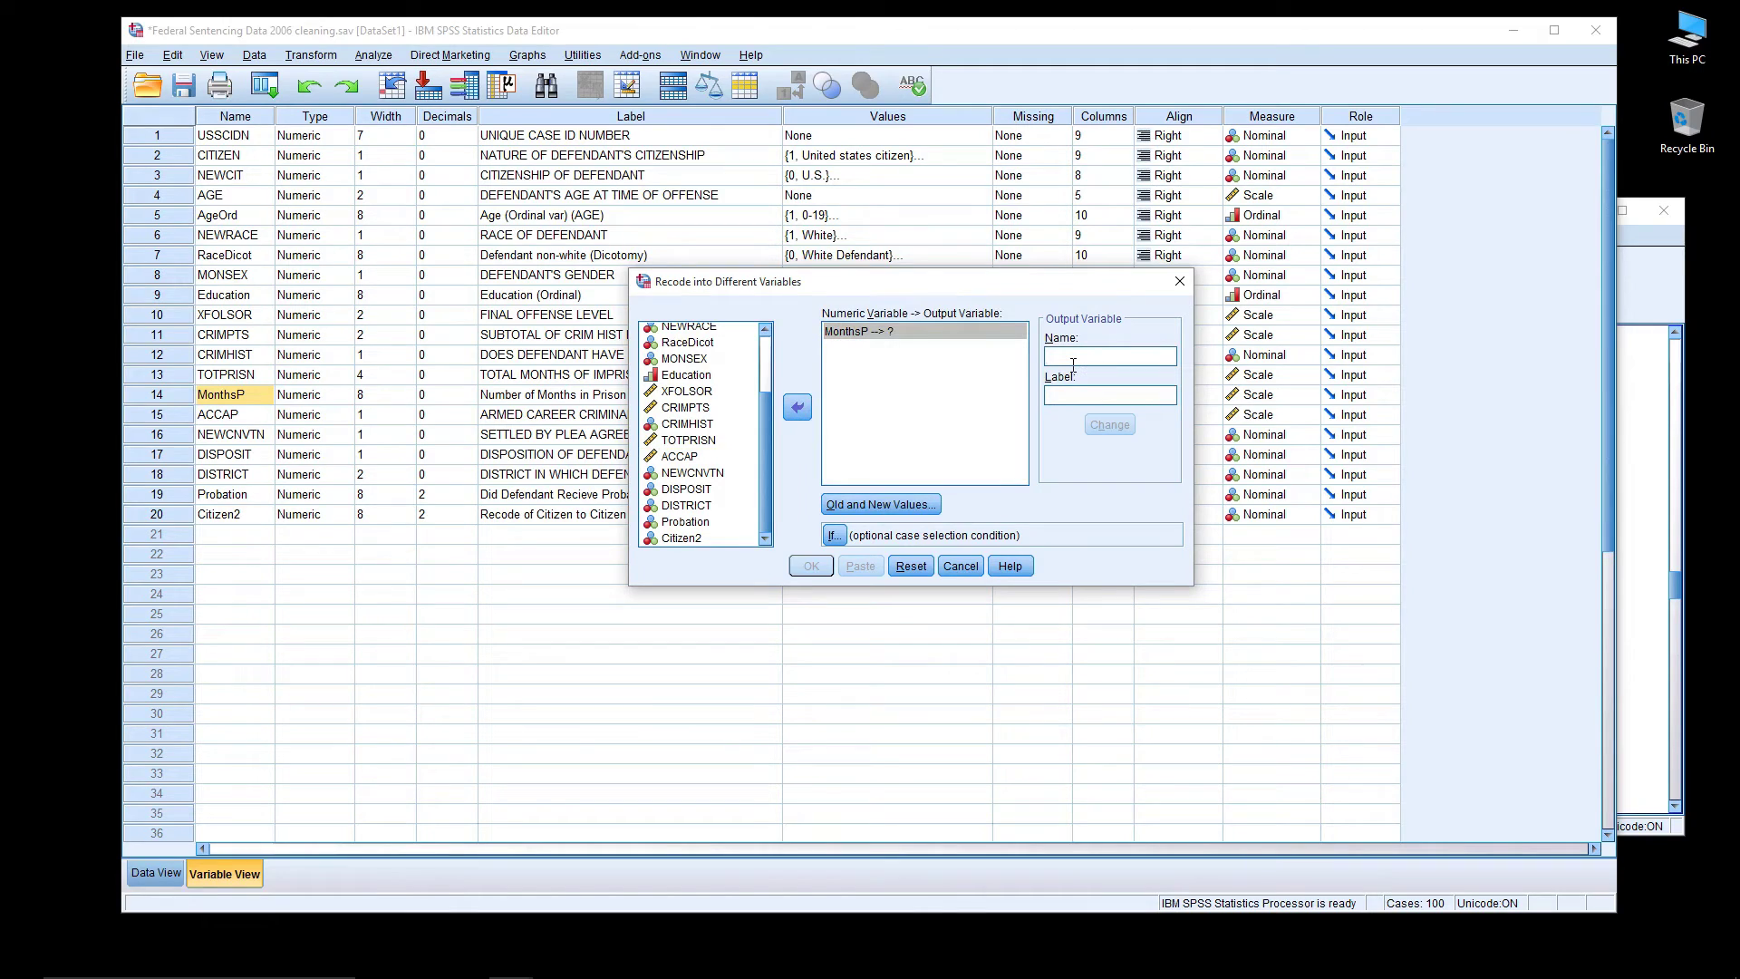
text(Probation)
click(1104, 395)
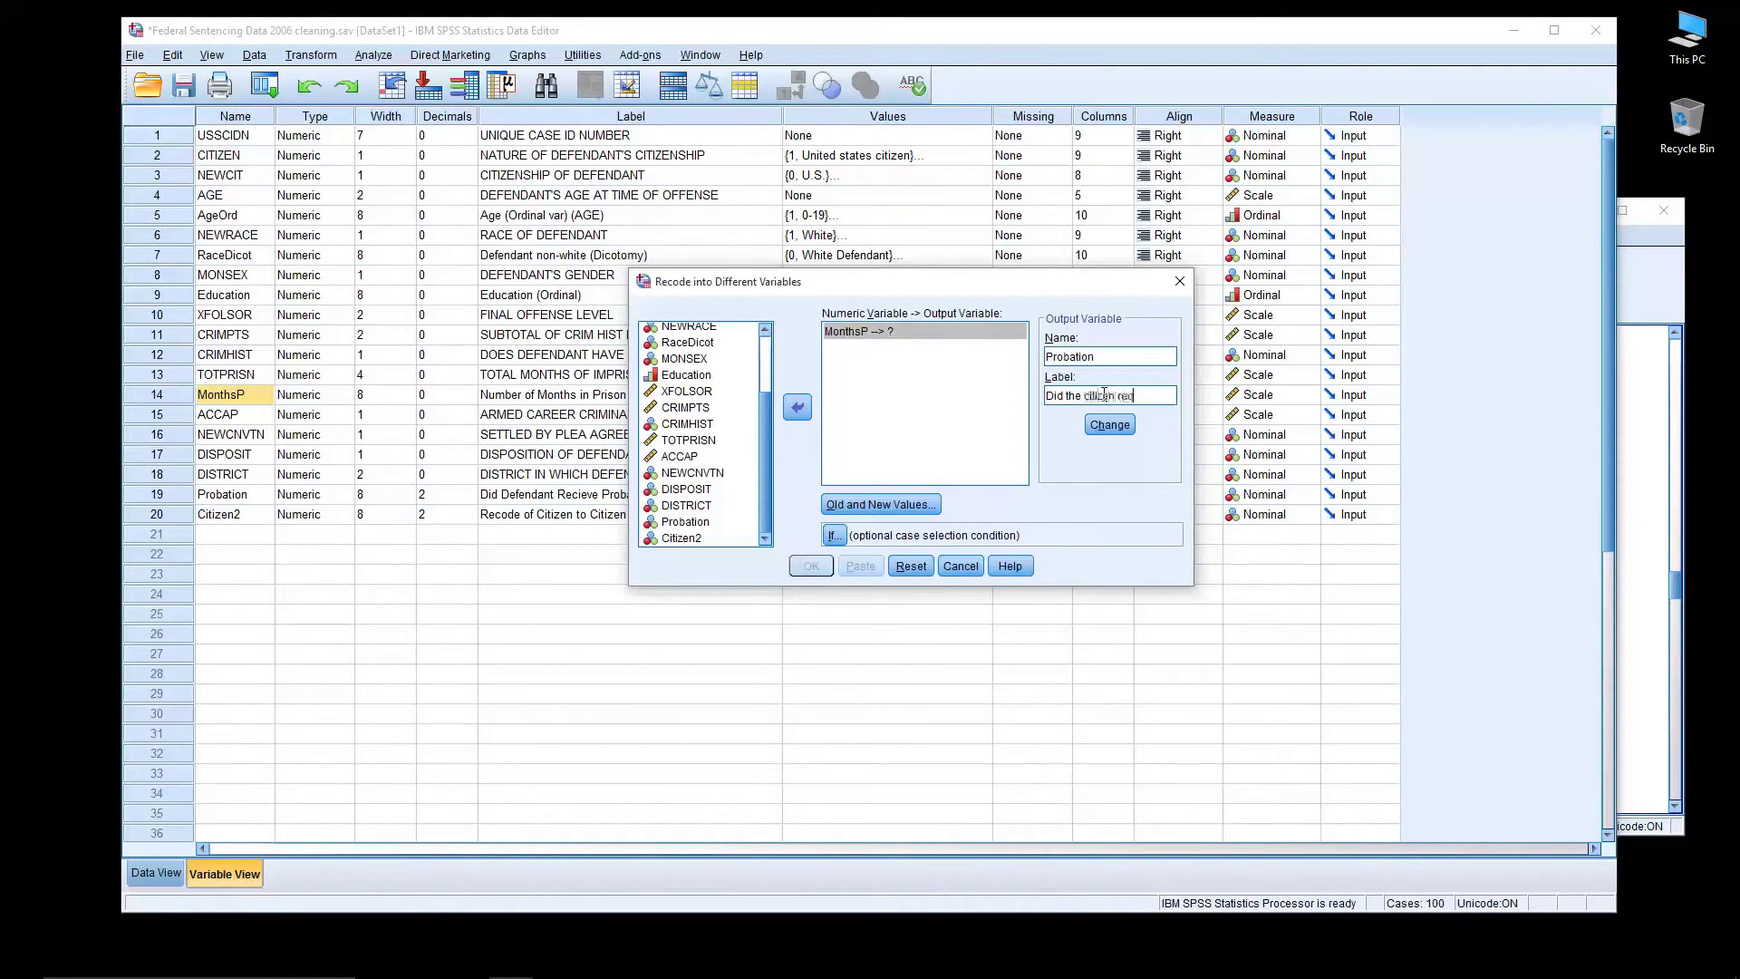
text(Did the citizen recieve probation)
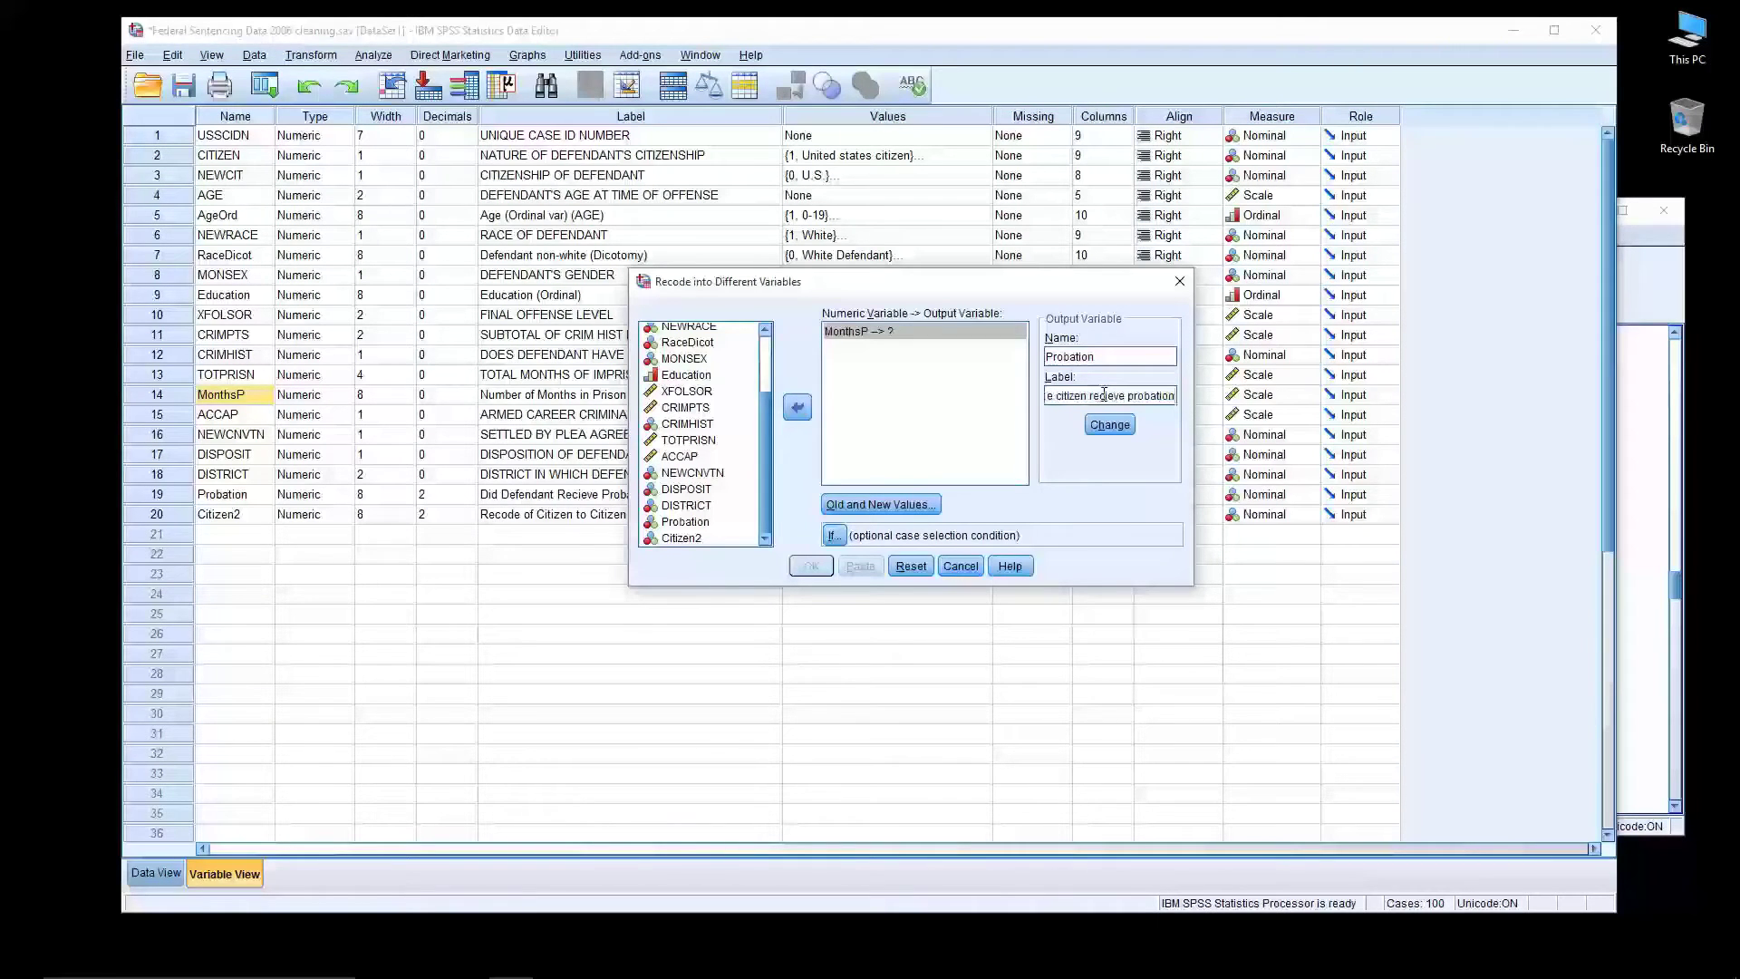
text( (Ma)
key(BackSpace)
text(onthsP))
click(1109, 424)
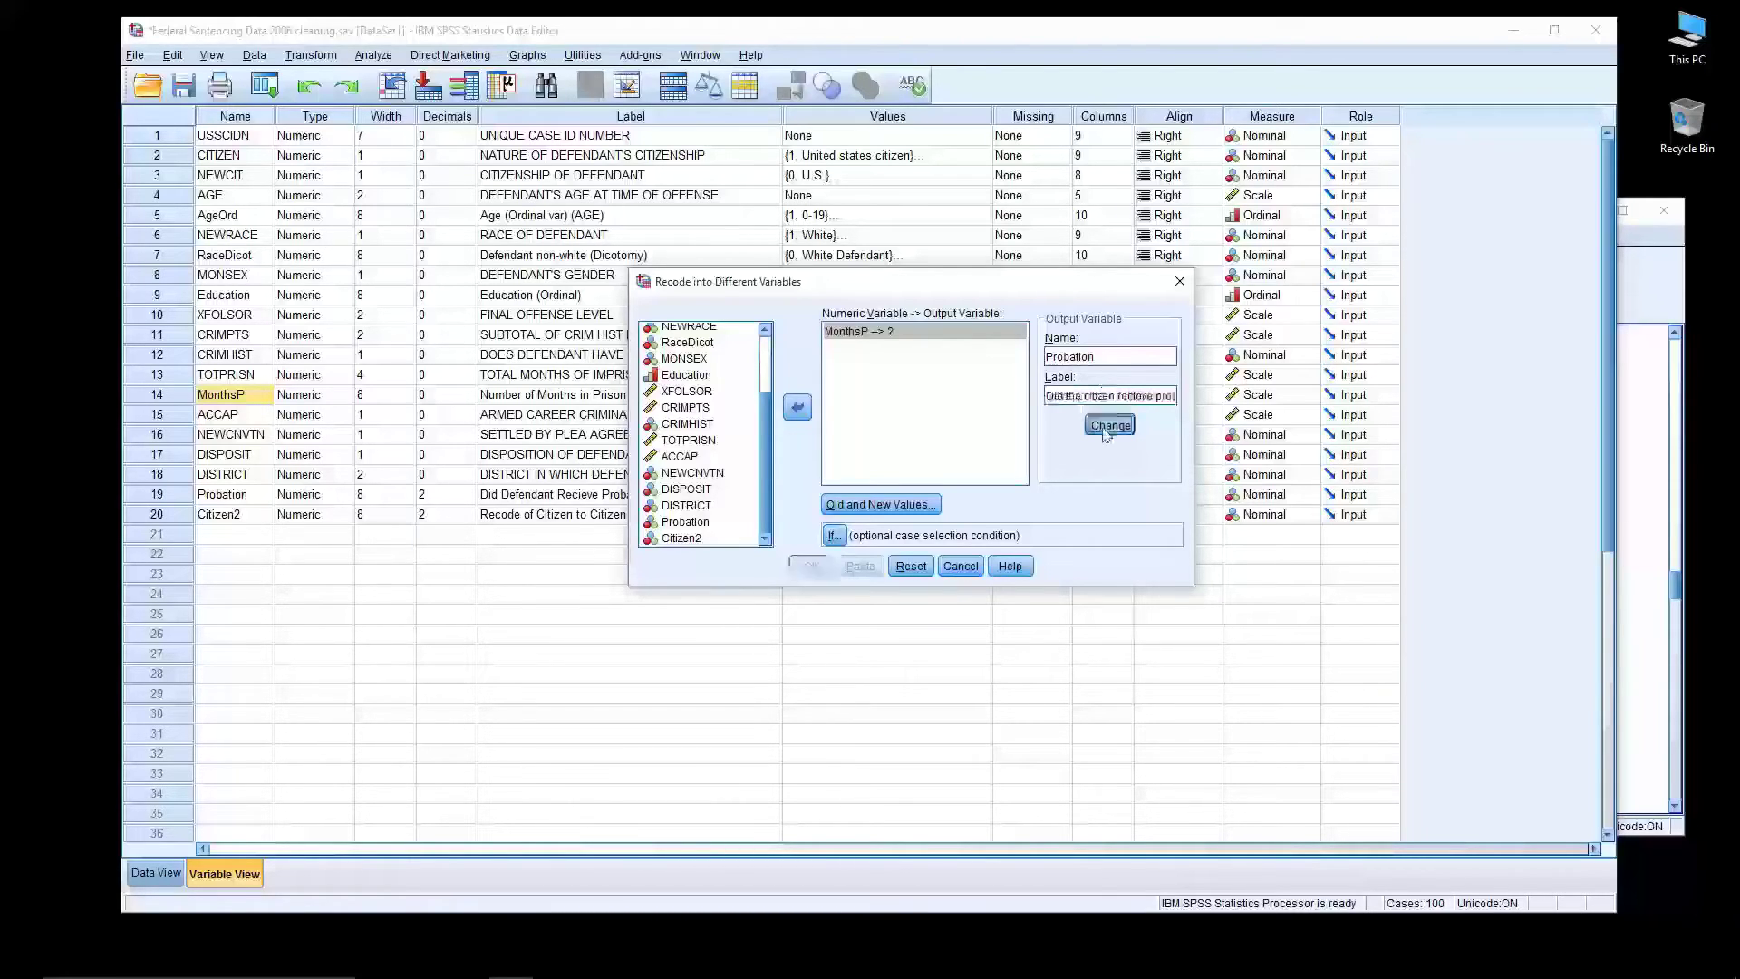
Rename the MonthsP output variable to Probation2, assign it, and open the old and new values definition
click(910, 462)
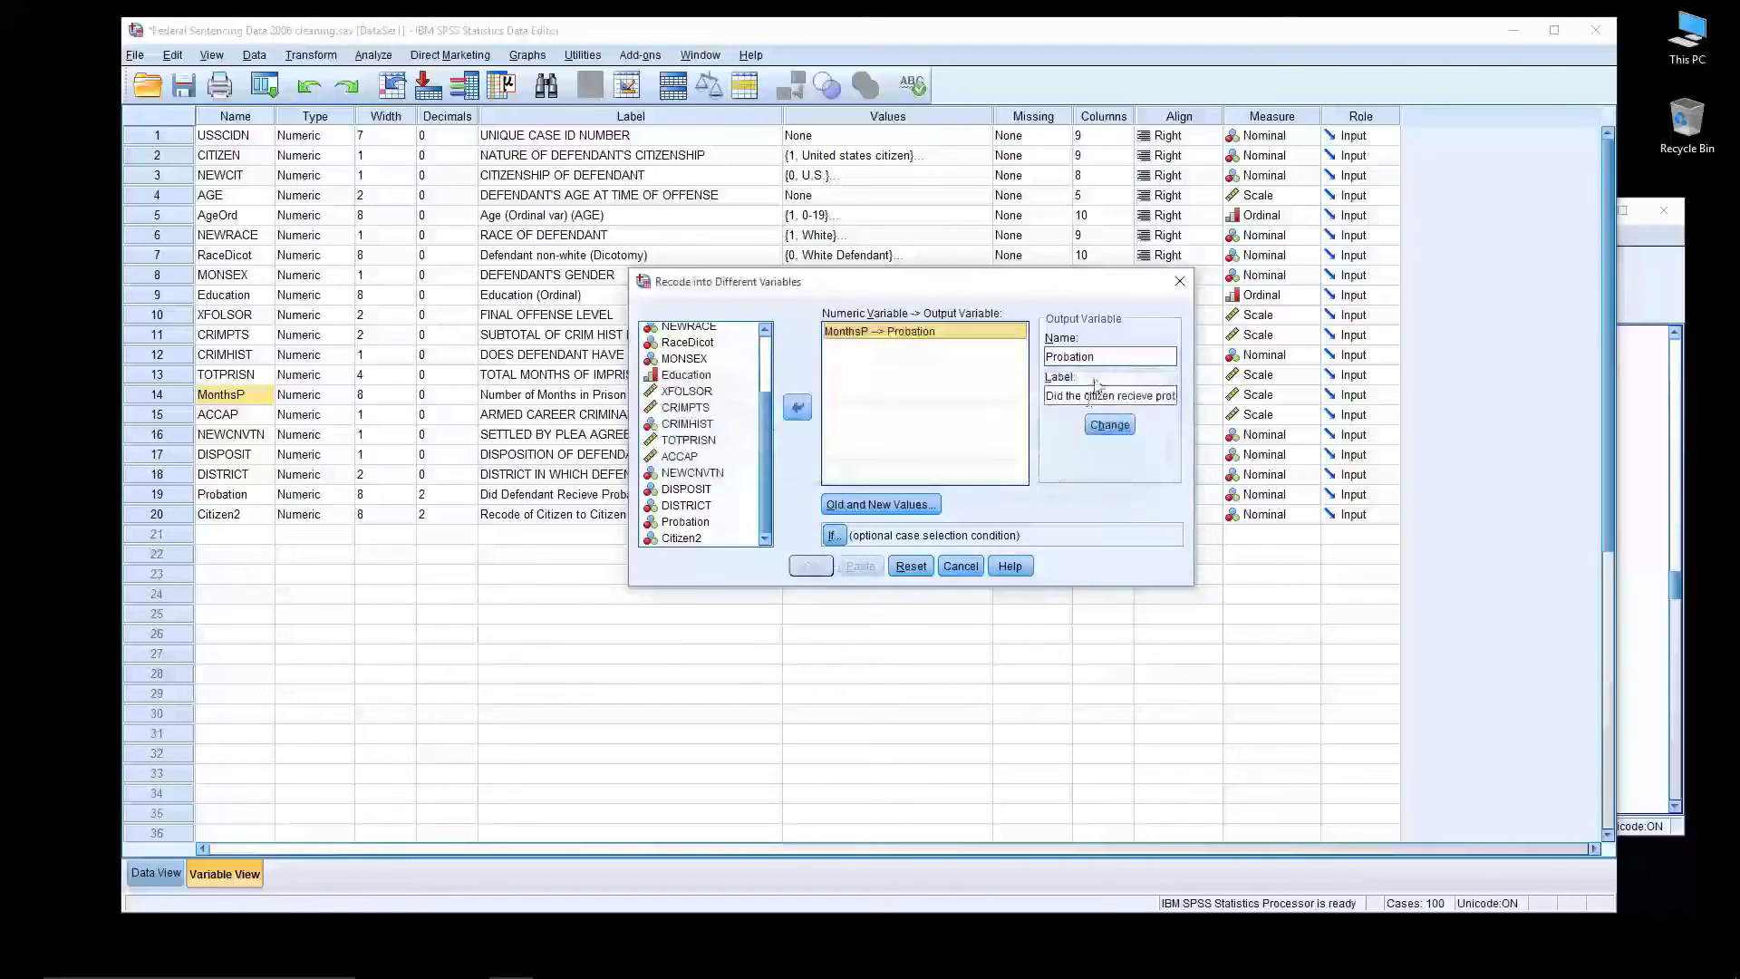
click(1114, 365)
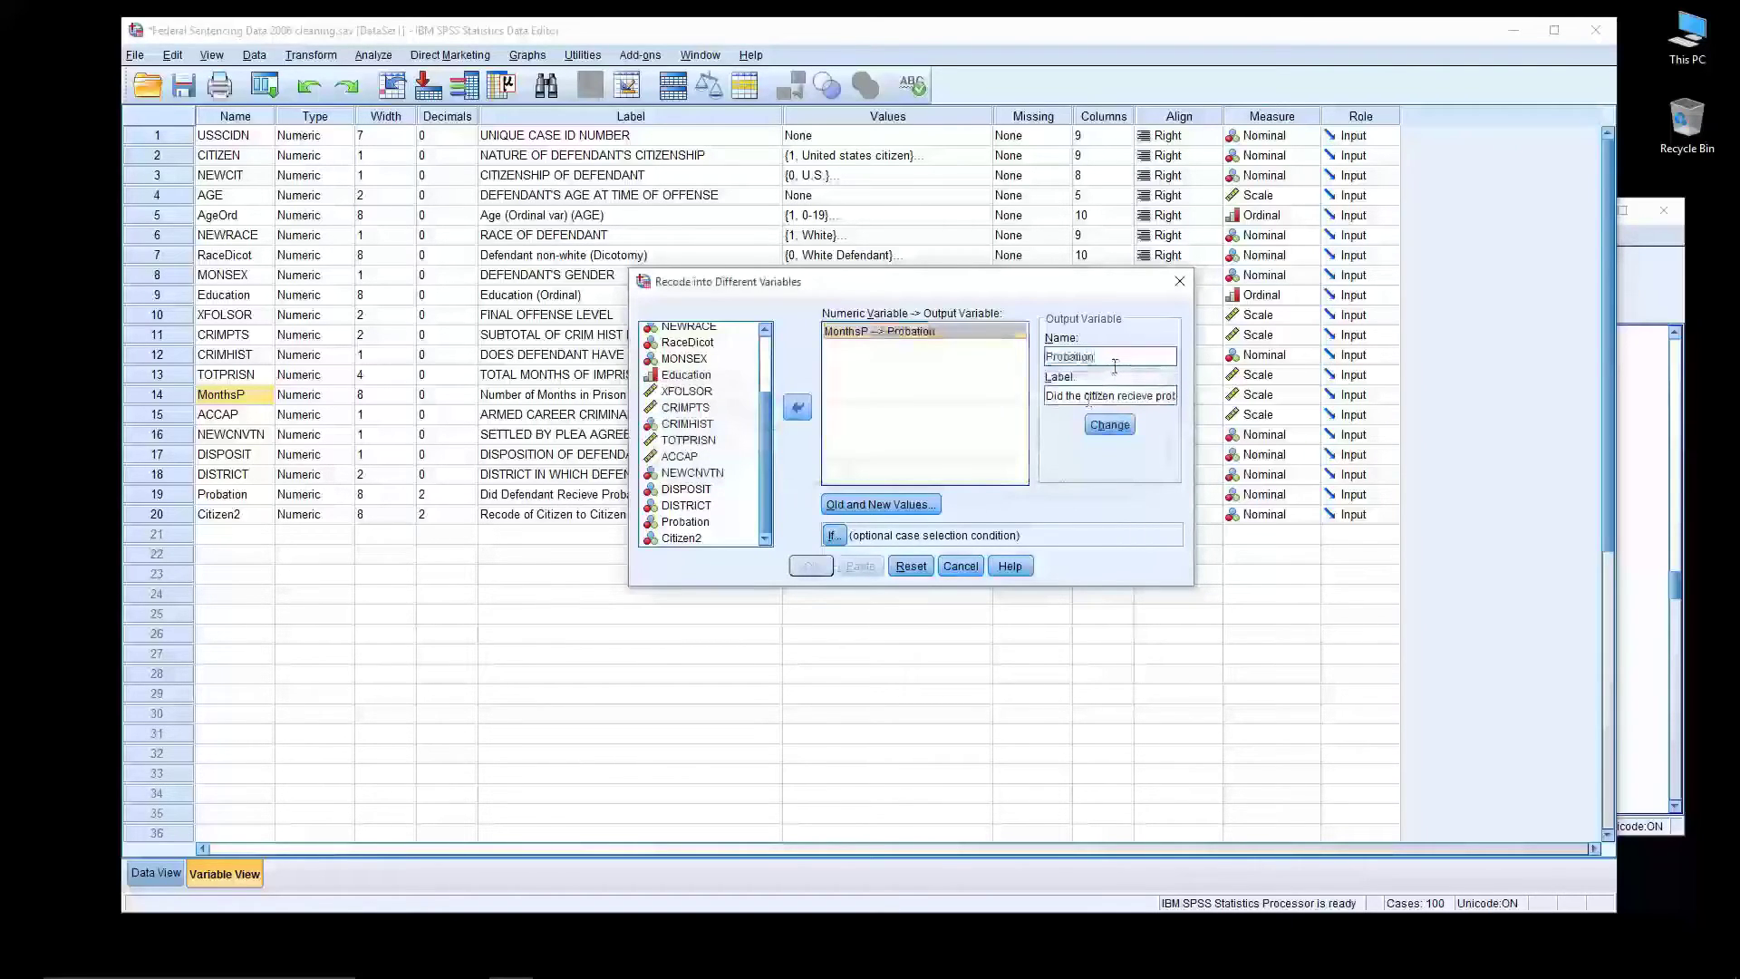
text(2)
click(1109, 424)
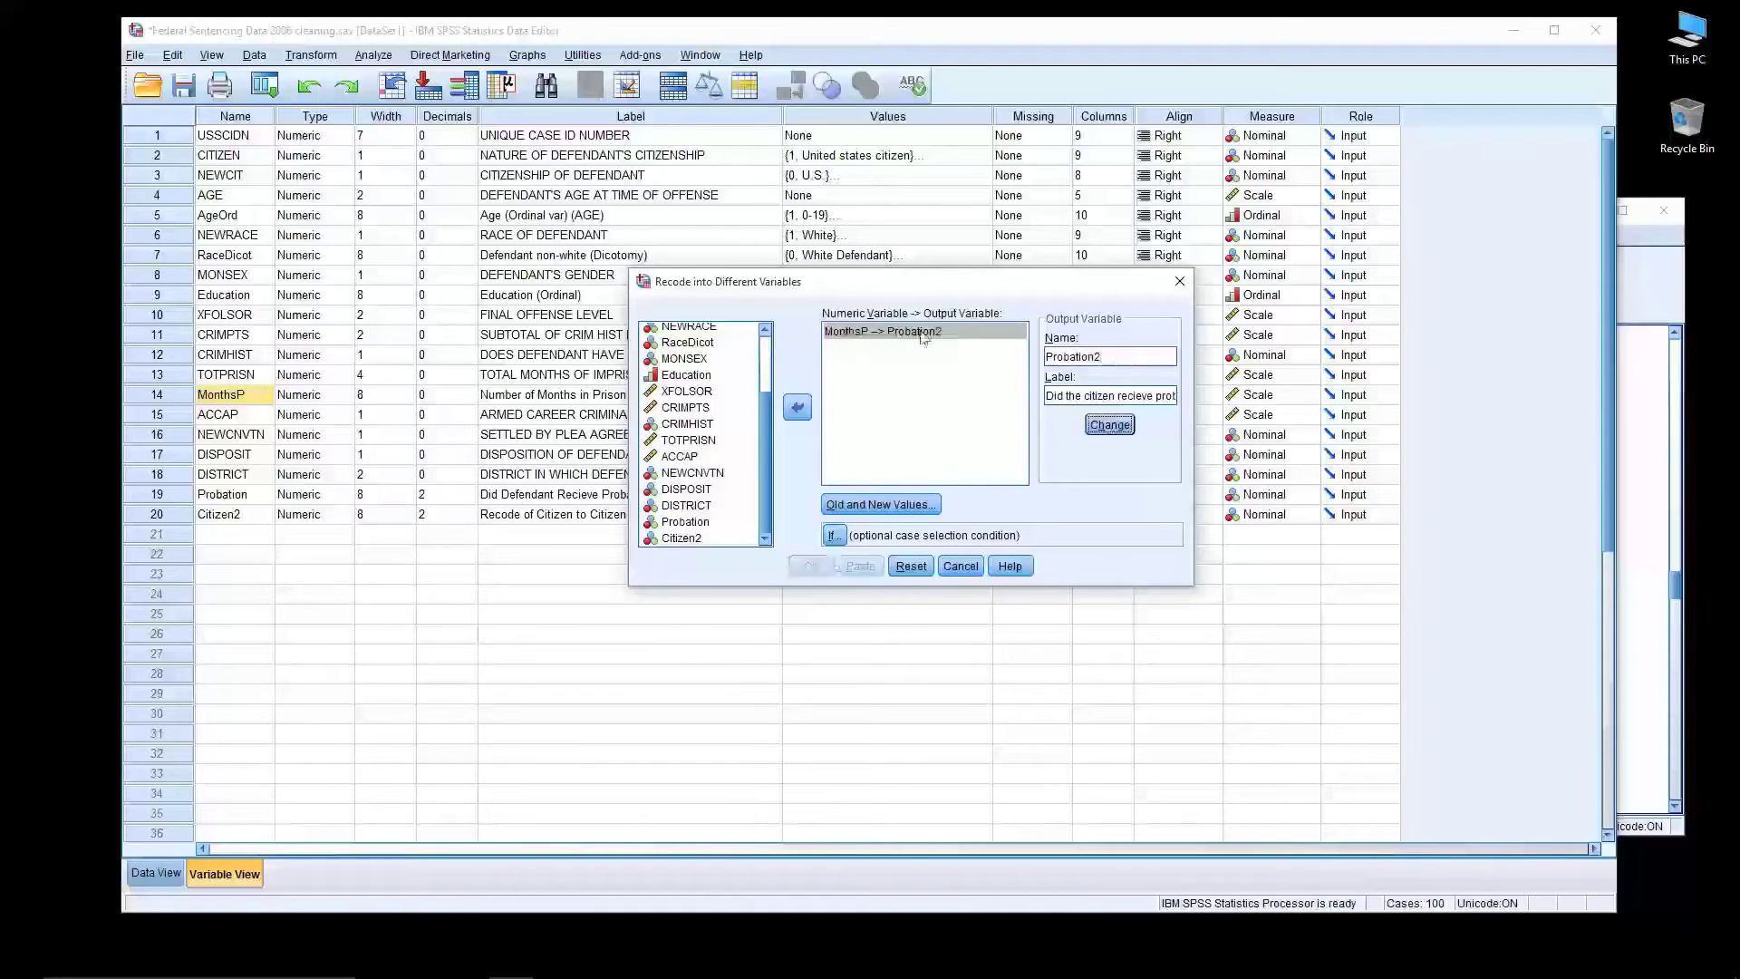
click(907, 509)
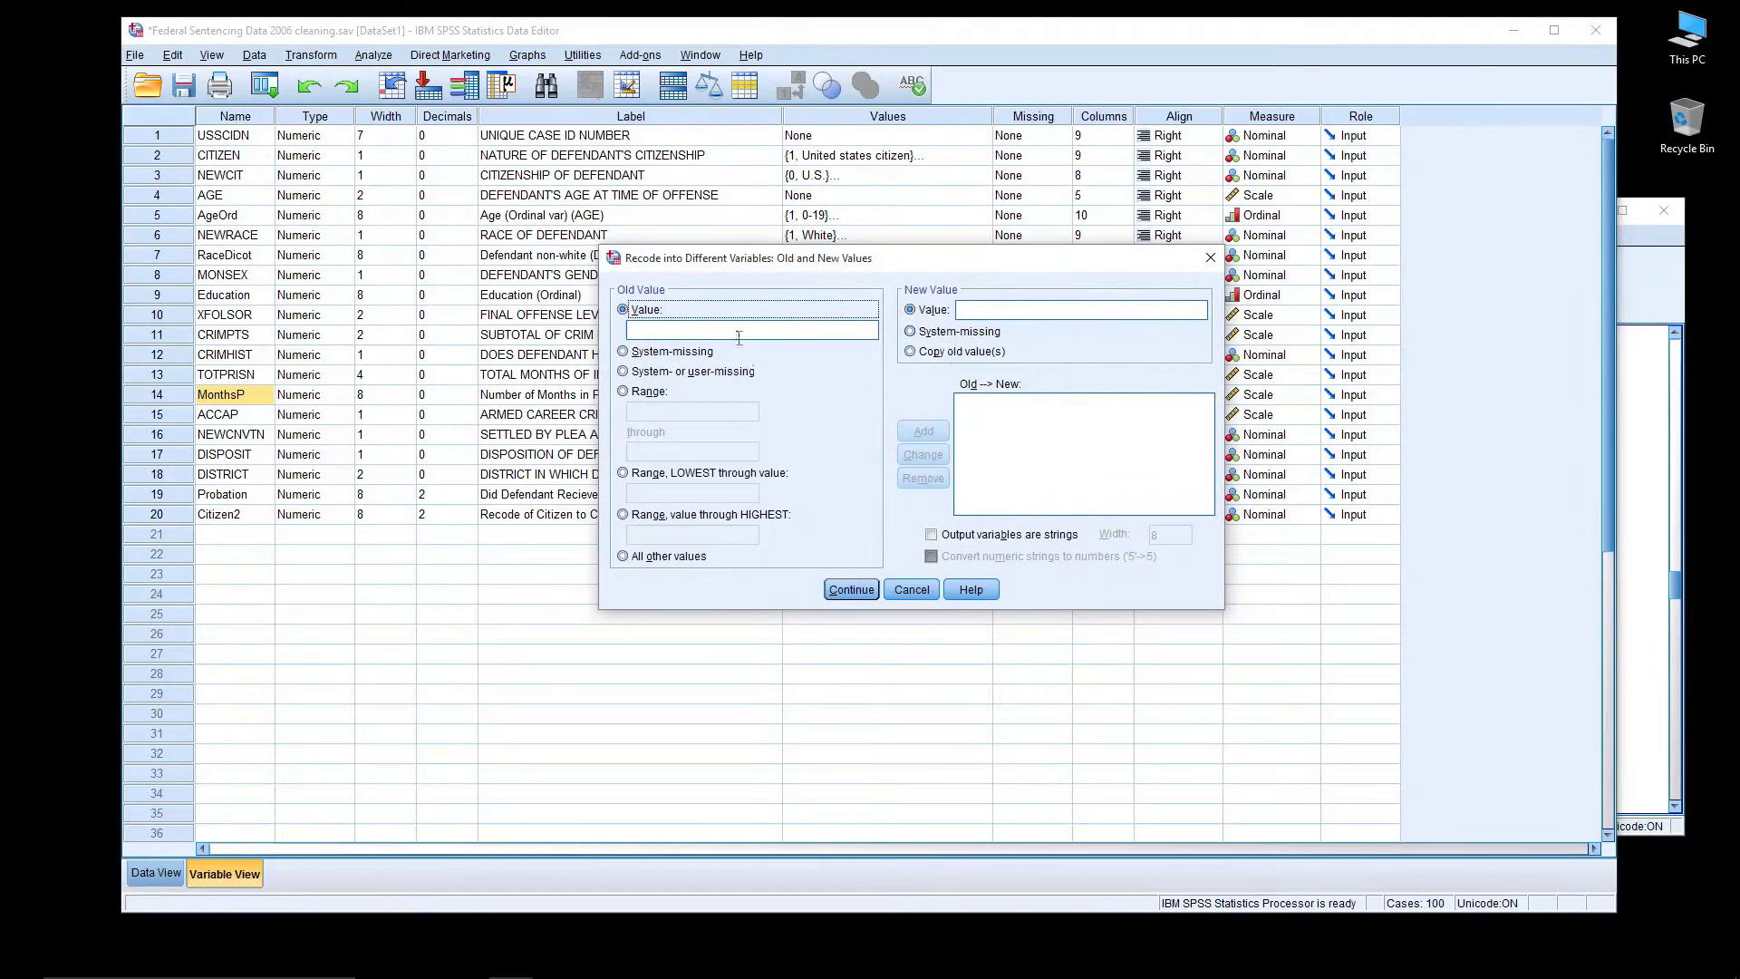
click(658, 333)
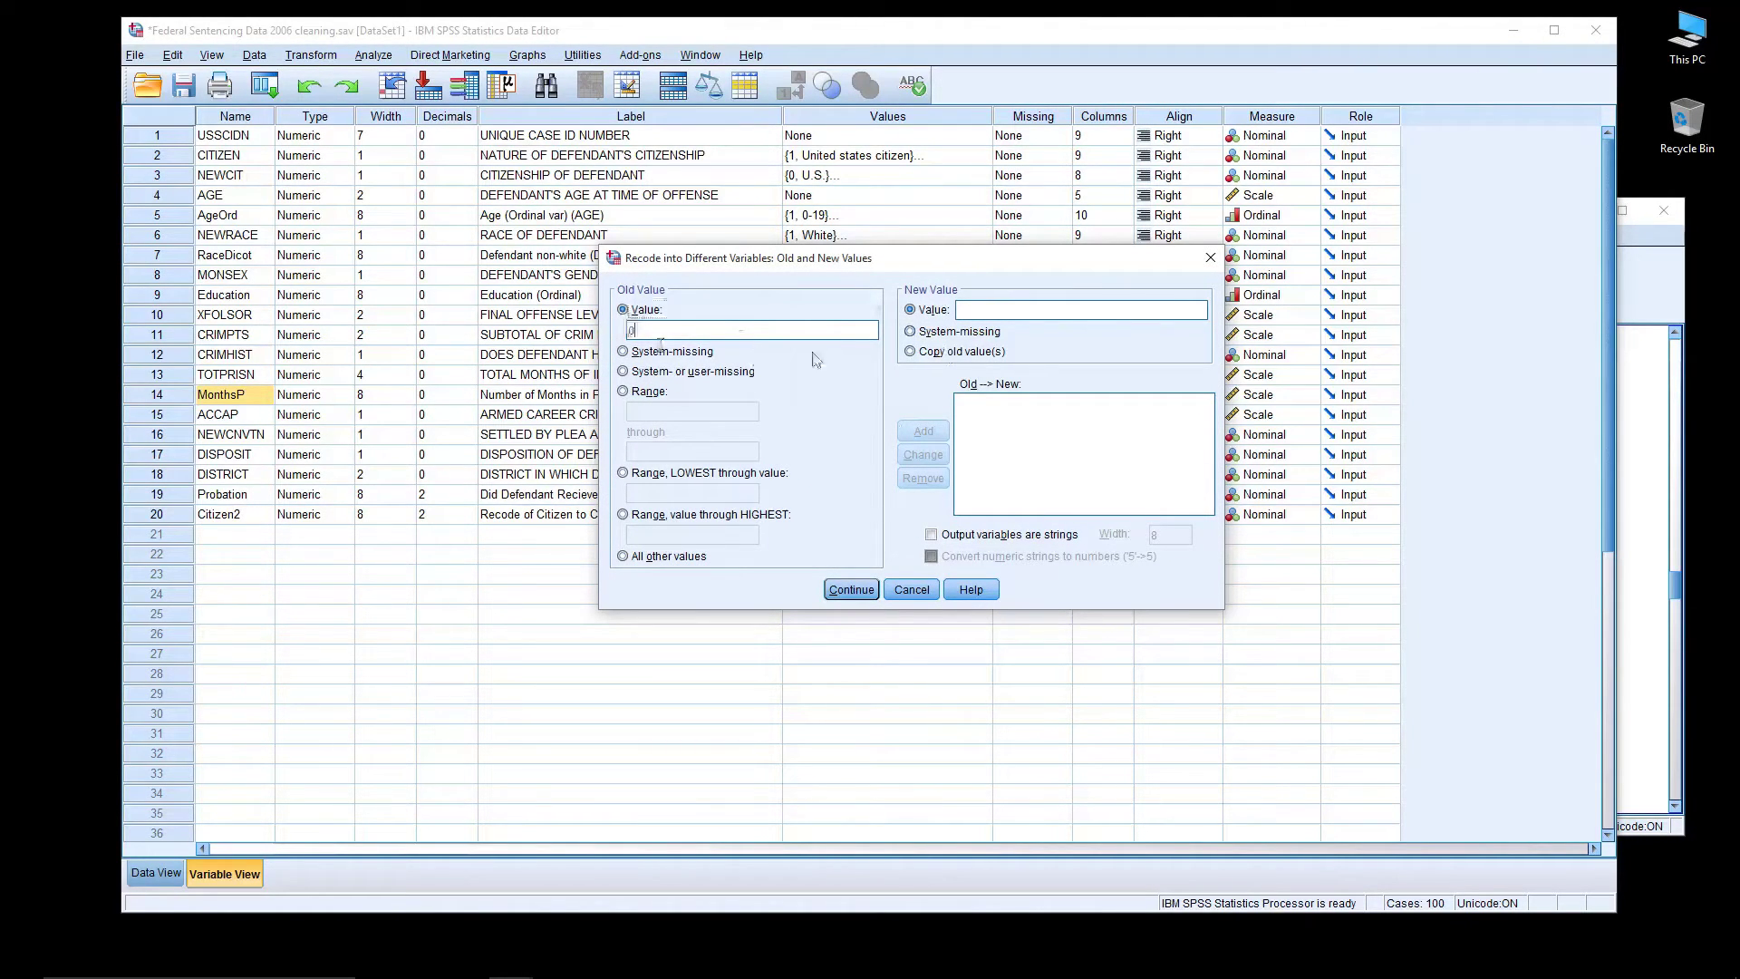
click(988, 312)
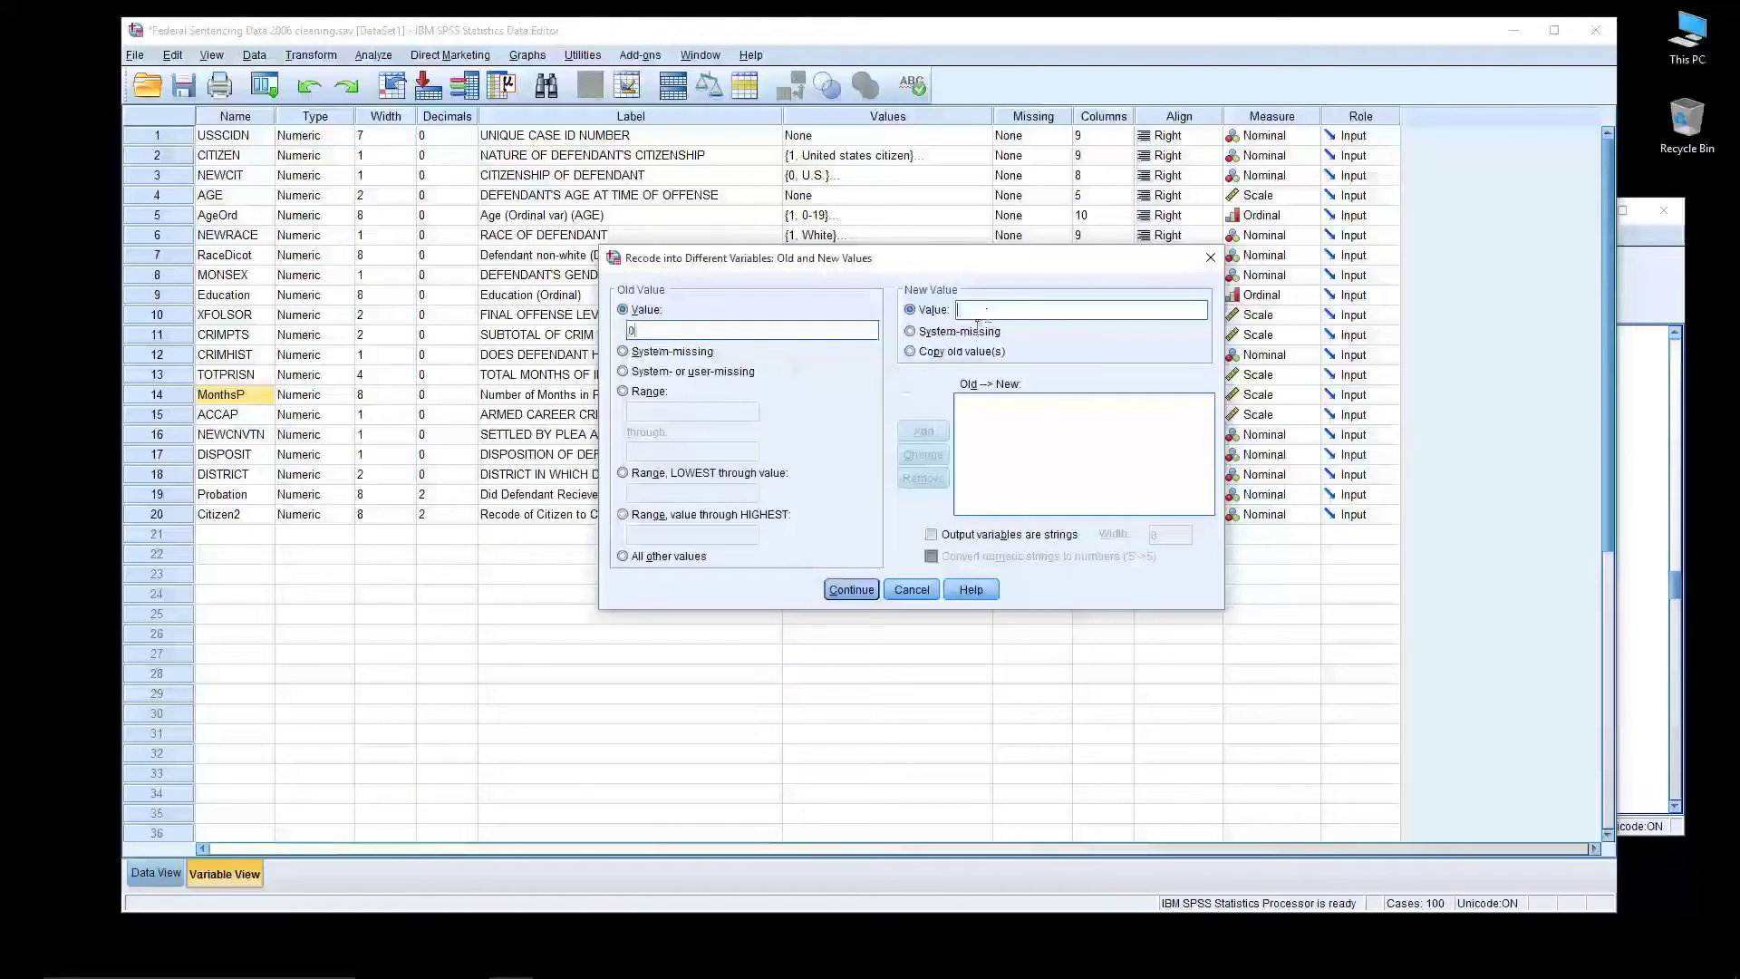
double_click(666, 338)
click(991, 317)
text(1)
click(923, 433)
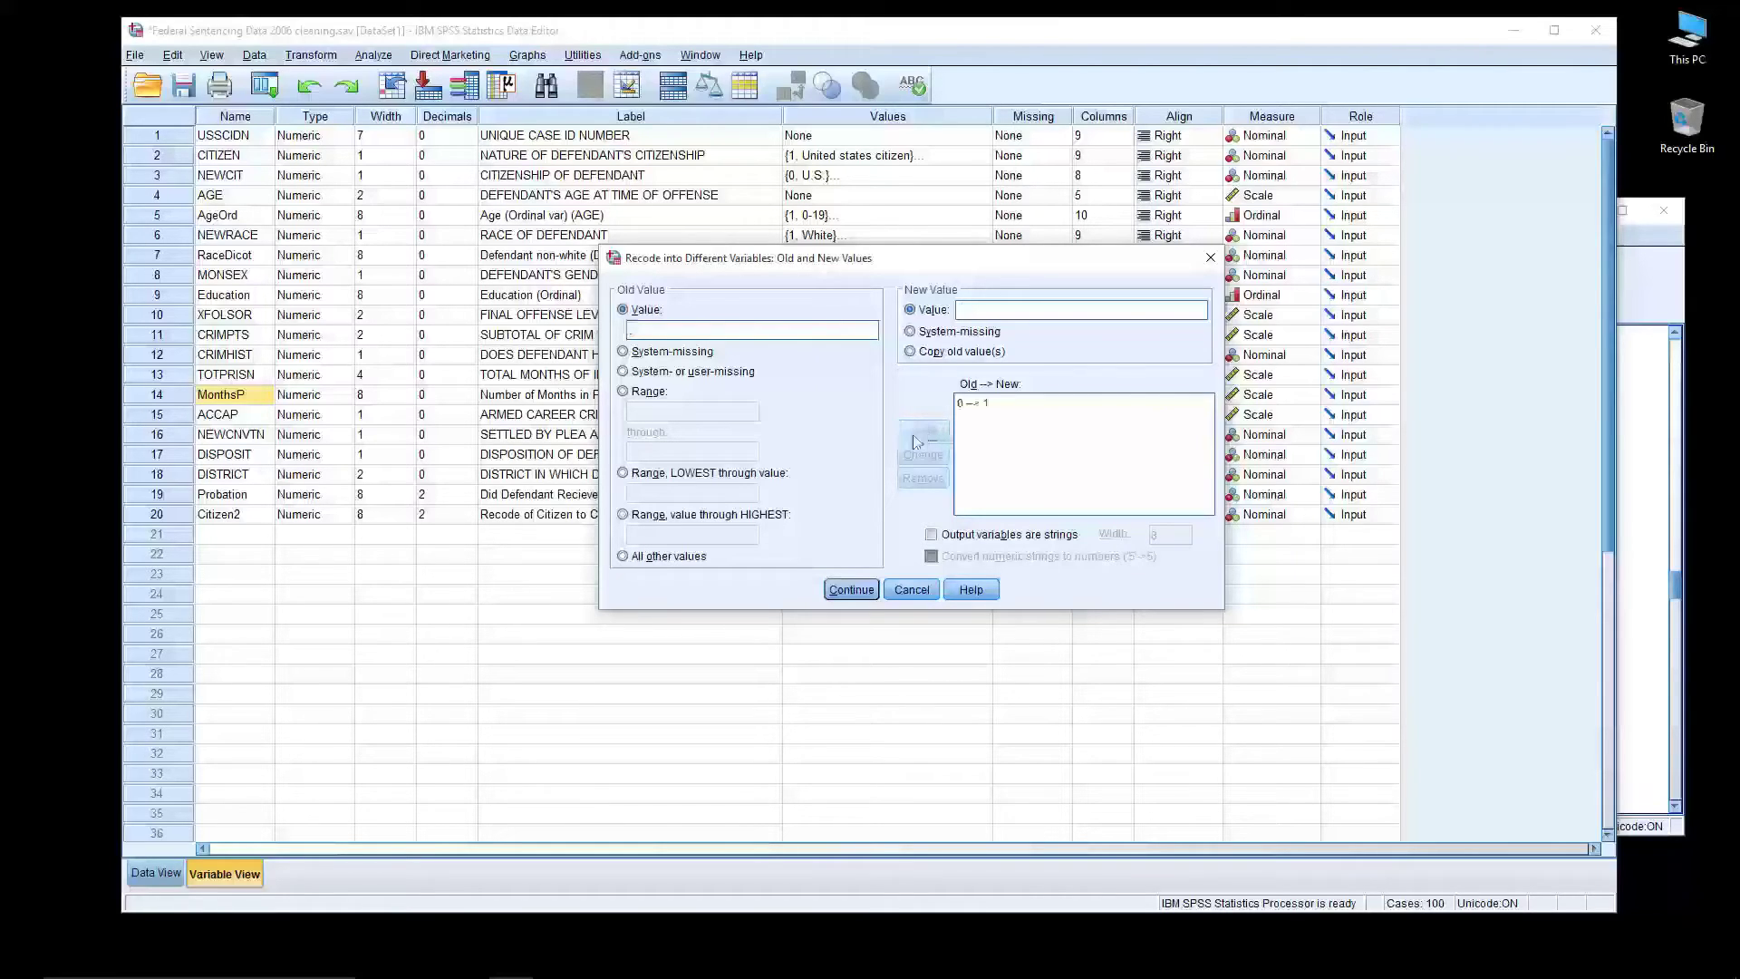
click(623, 393)
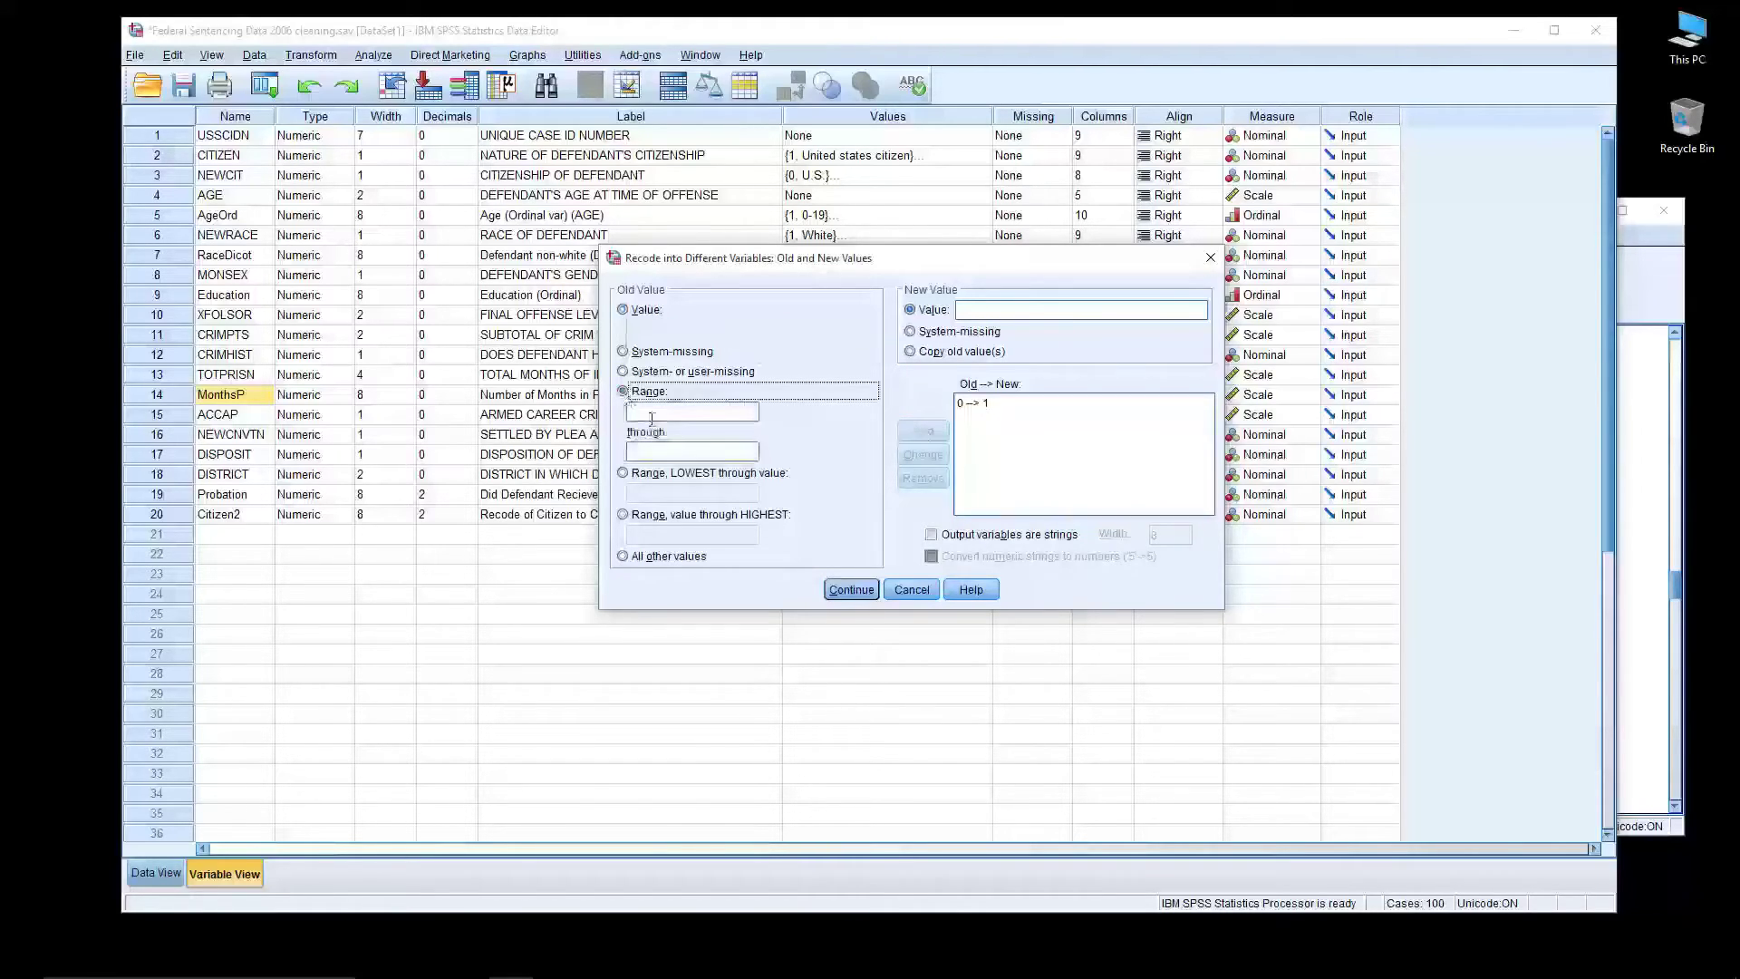
text(1)
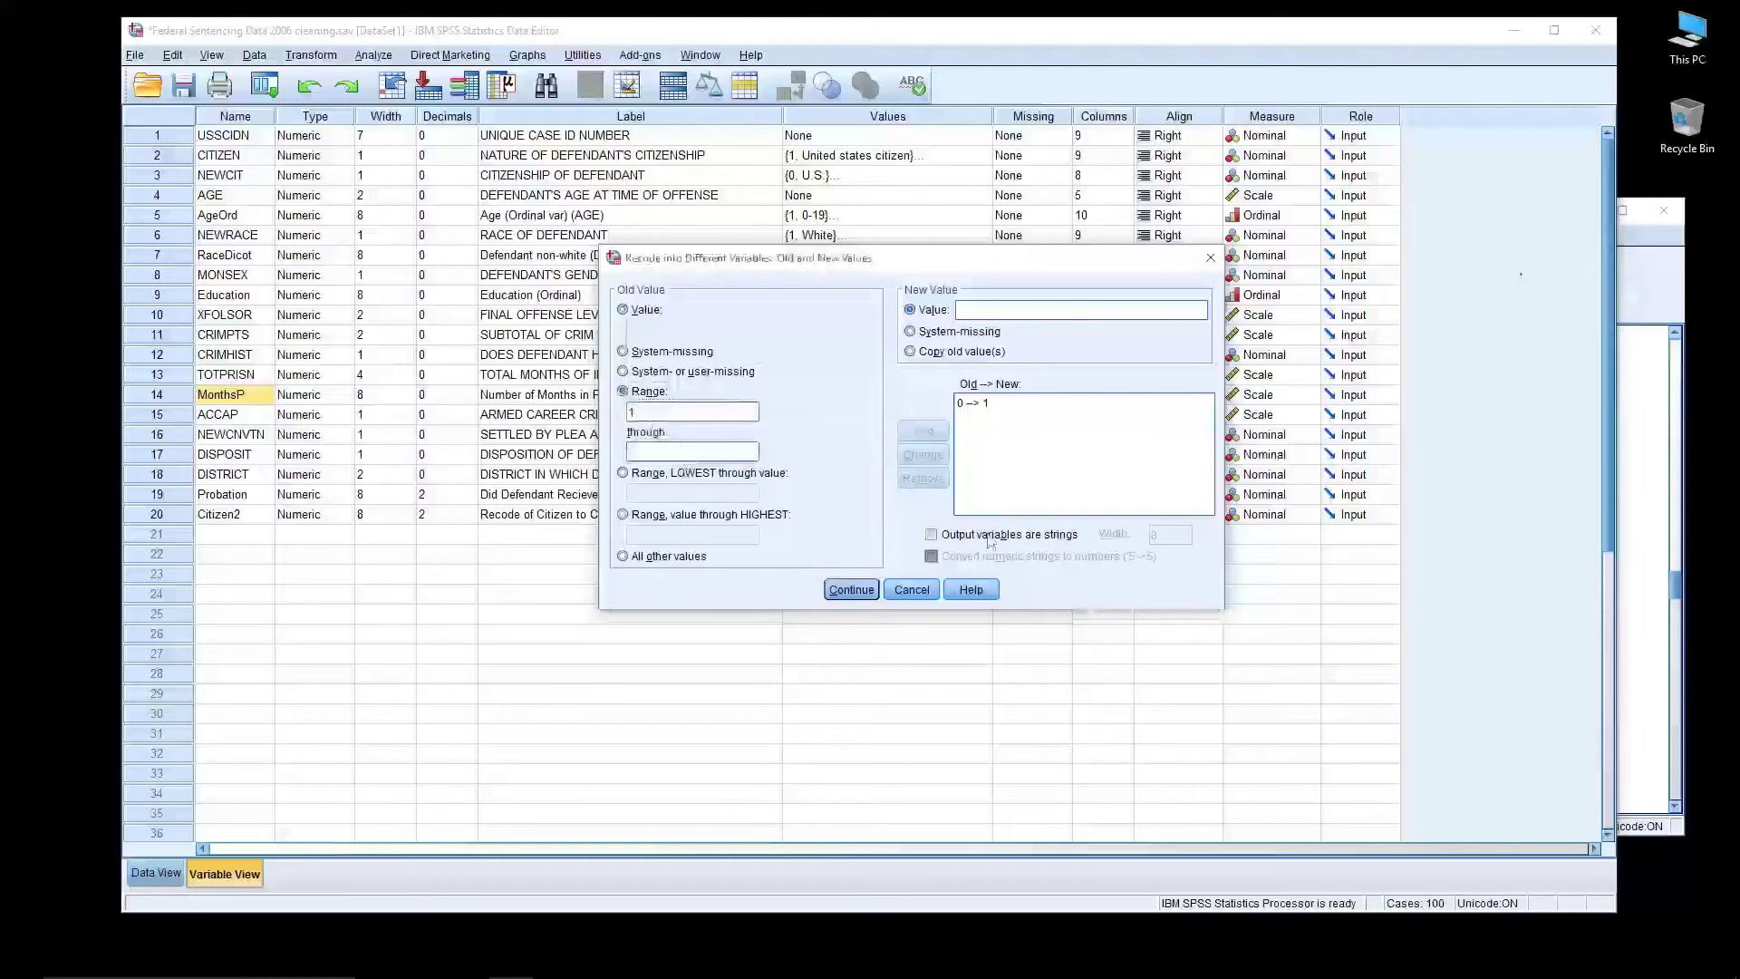
click(931, 590)
Check the highest sentence length at the end of the MonthsP frequency table, then return to the recode setup
click(1649, 453)
scroll(1296, 589, down, 3)
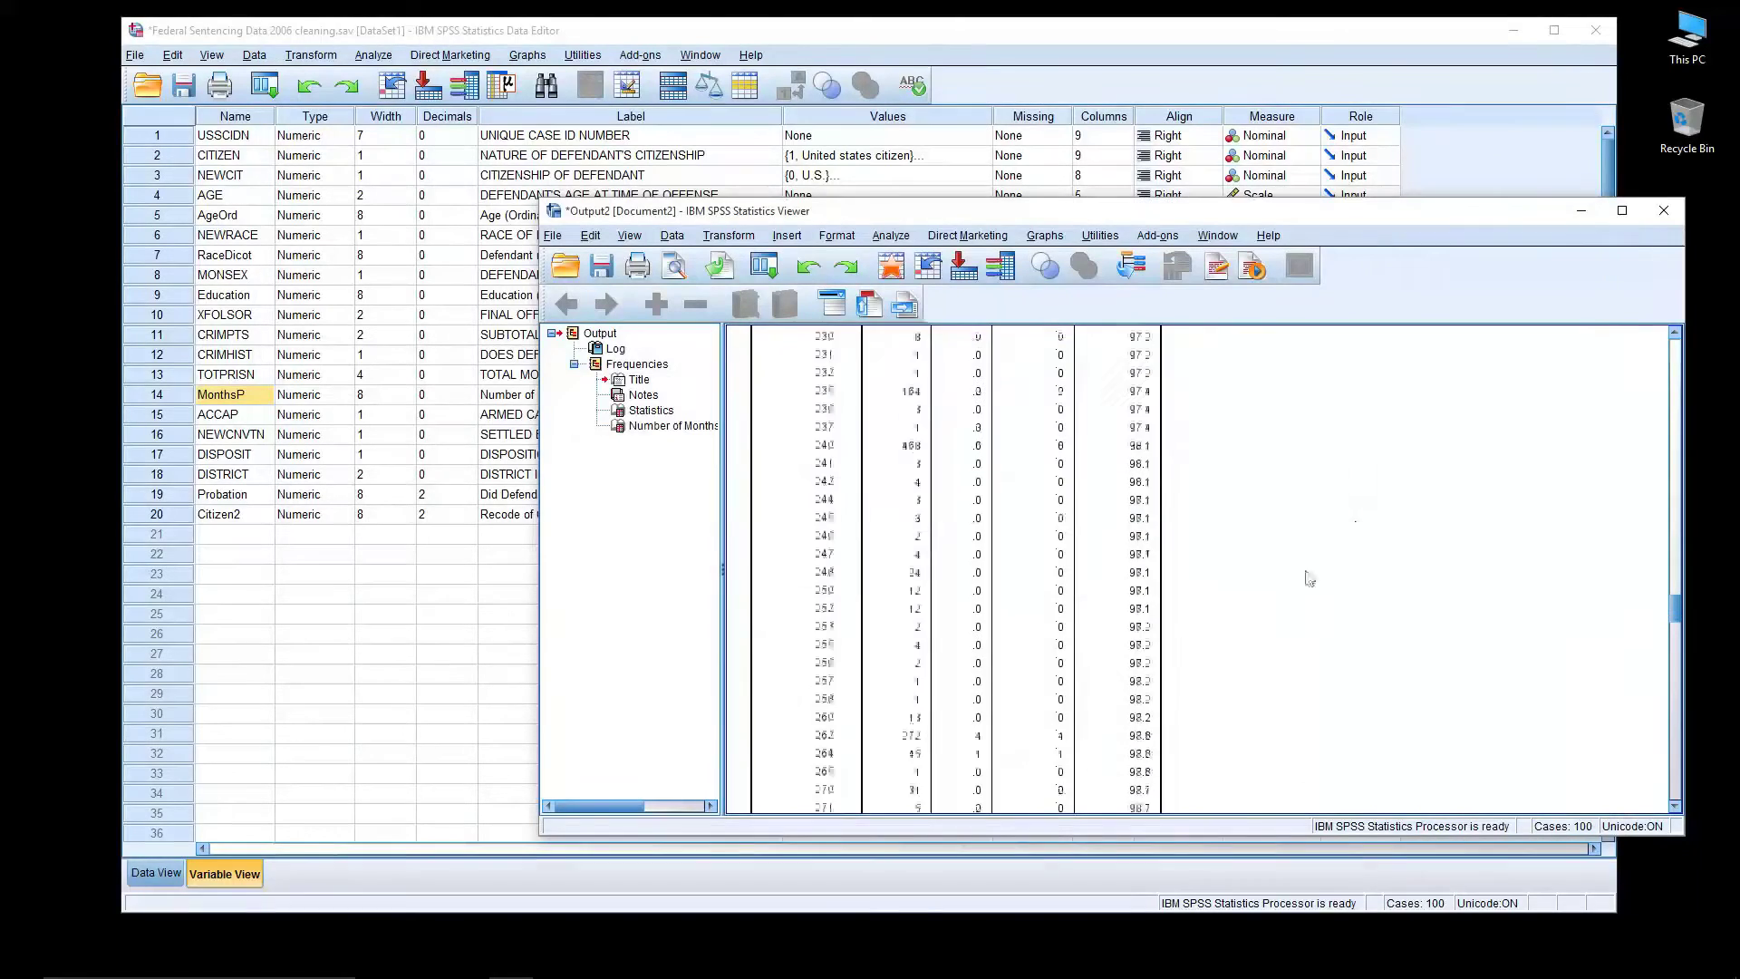
scroll(1285, 606, down, 15)
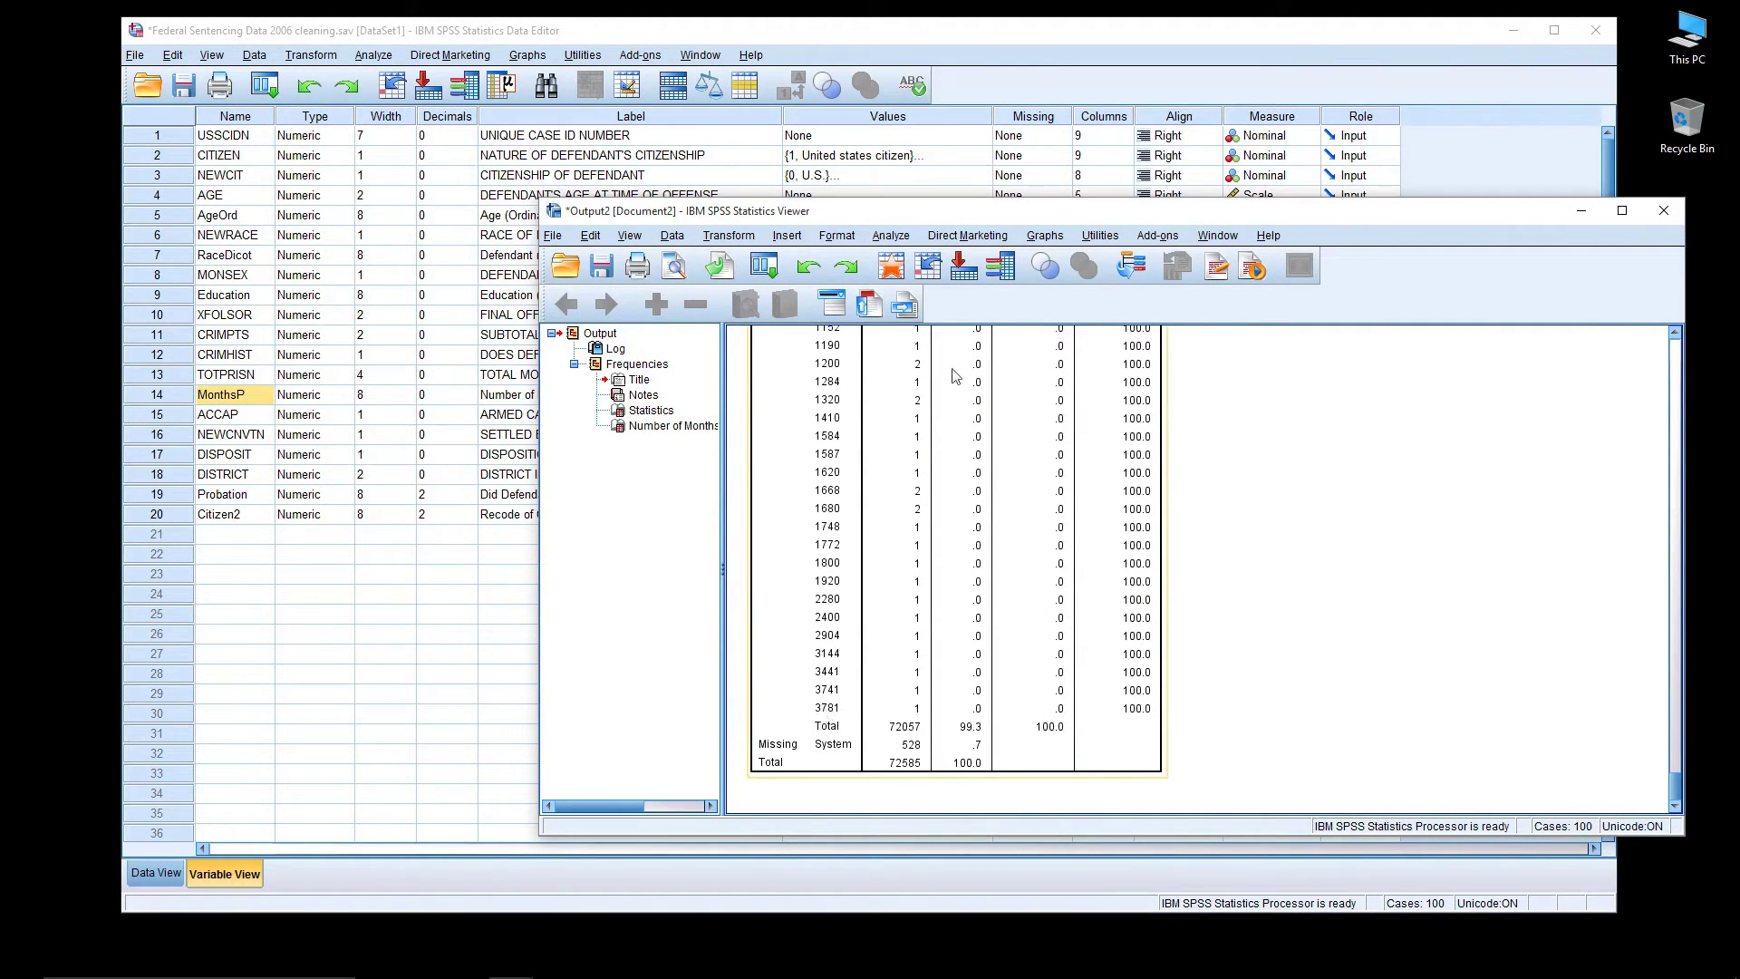
click(1072, 68)
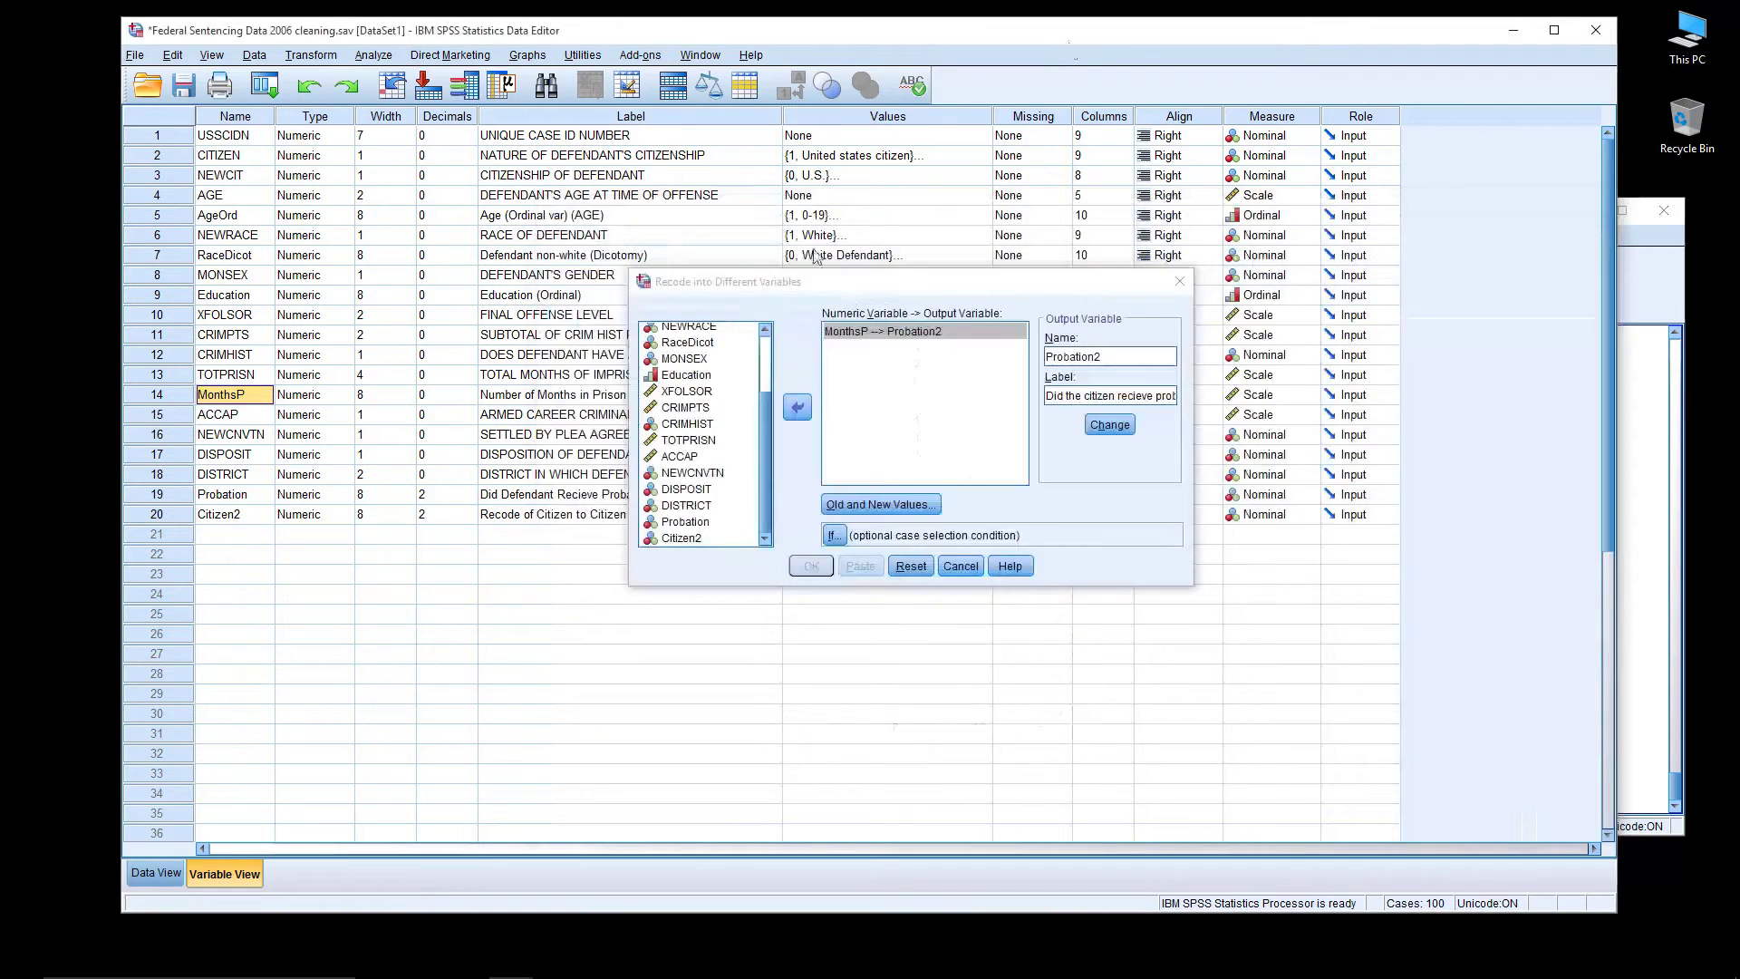
Reopen the old and new values definition and map the range 1 through 3782 to 0
click(878, 508)
click(623, 392)
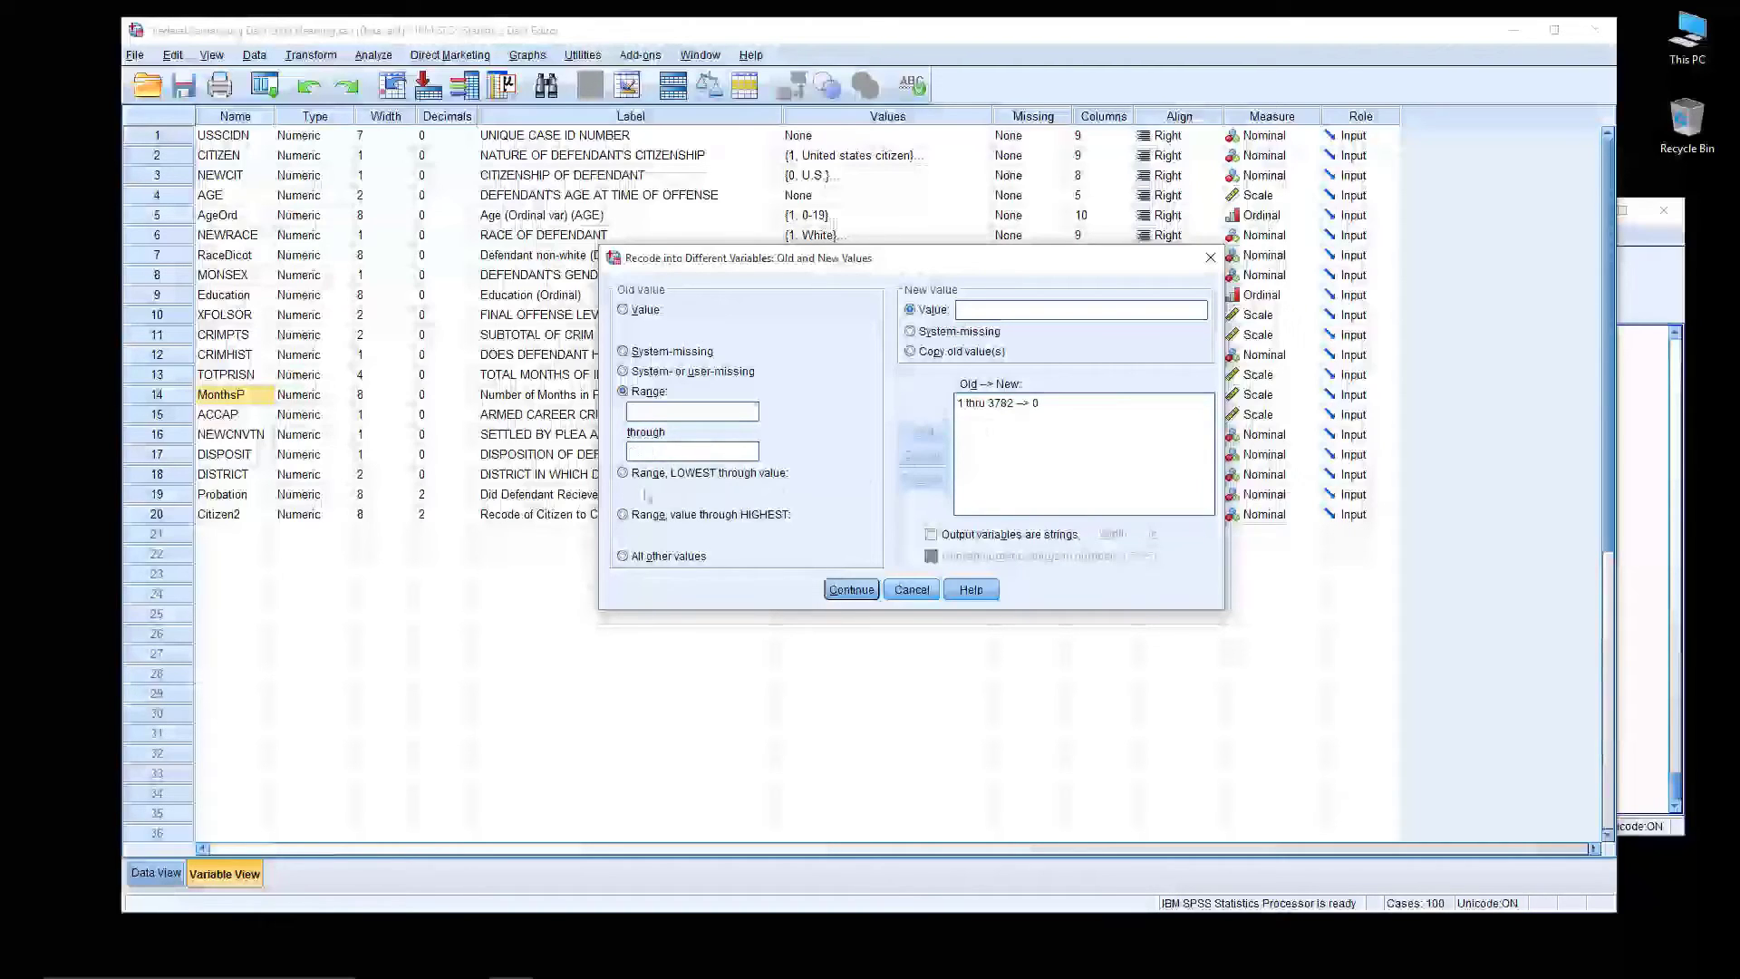
Replace the 1 through 3782 mapping with one that recodes 1 through HIGHEST to 0
click(624, 474)
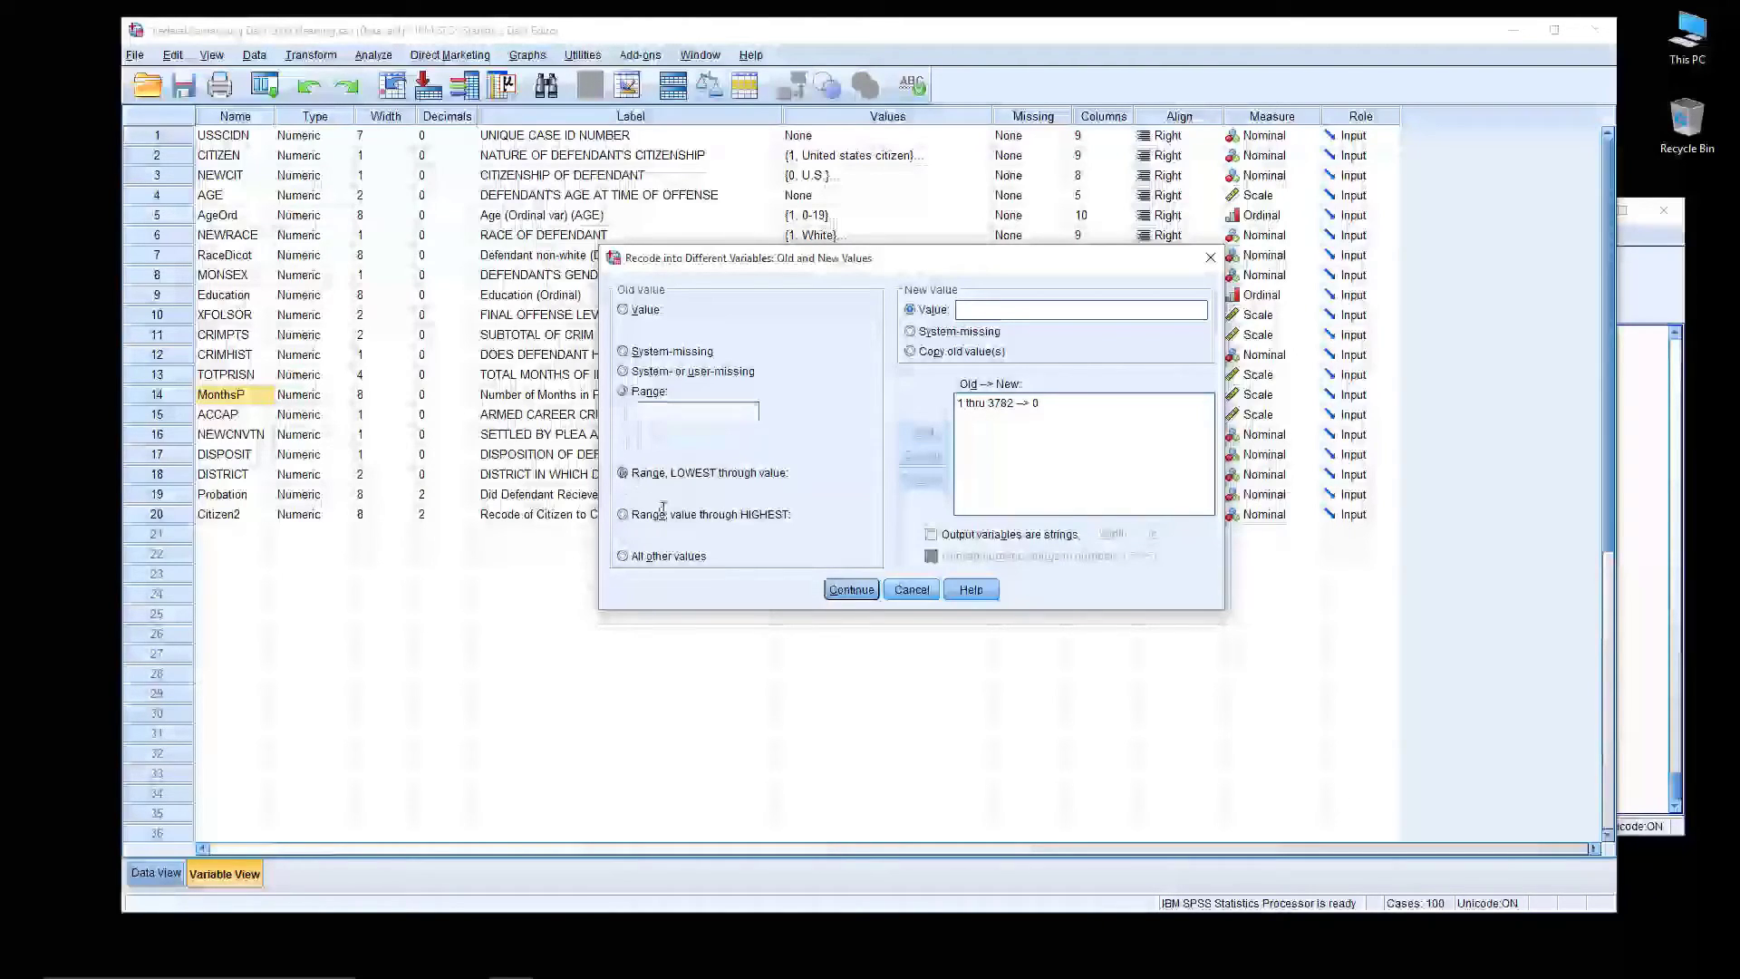
click(624, 515)
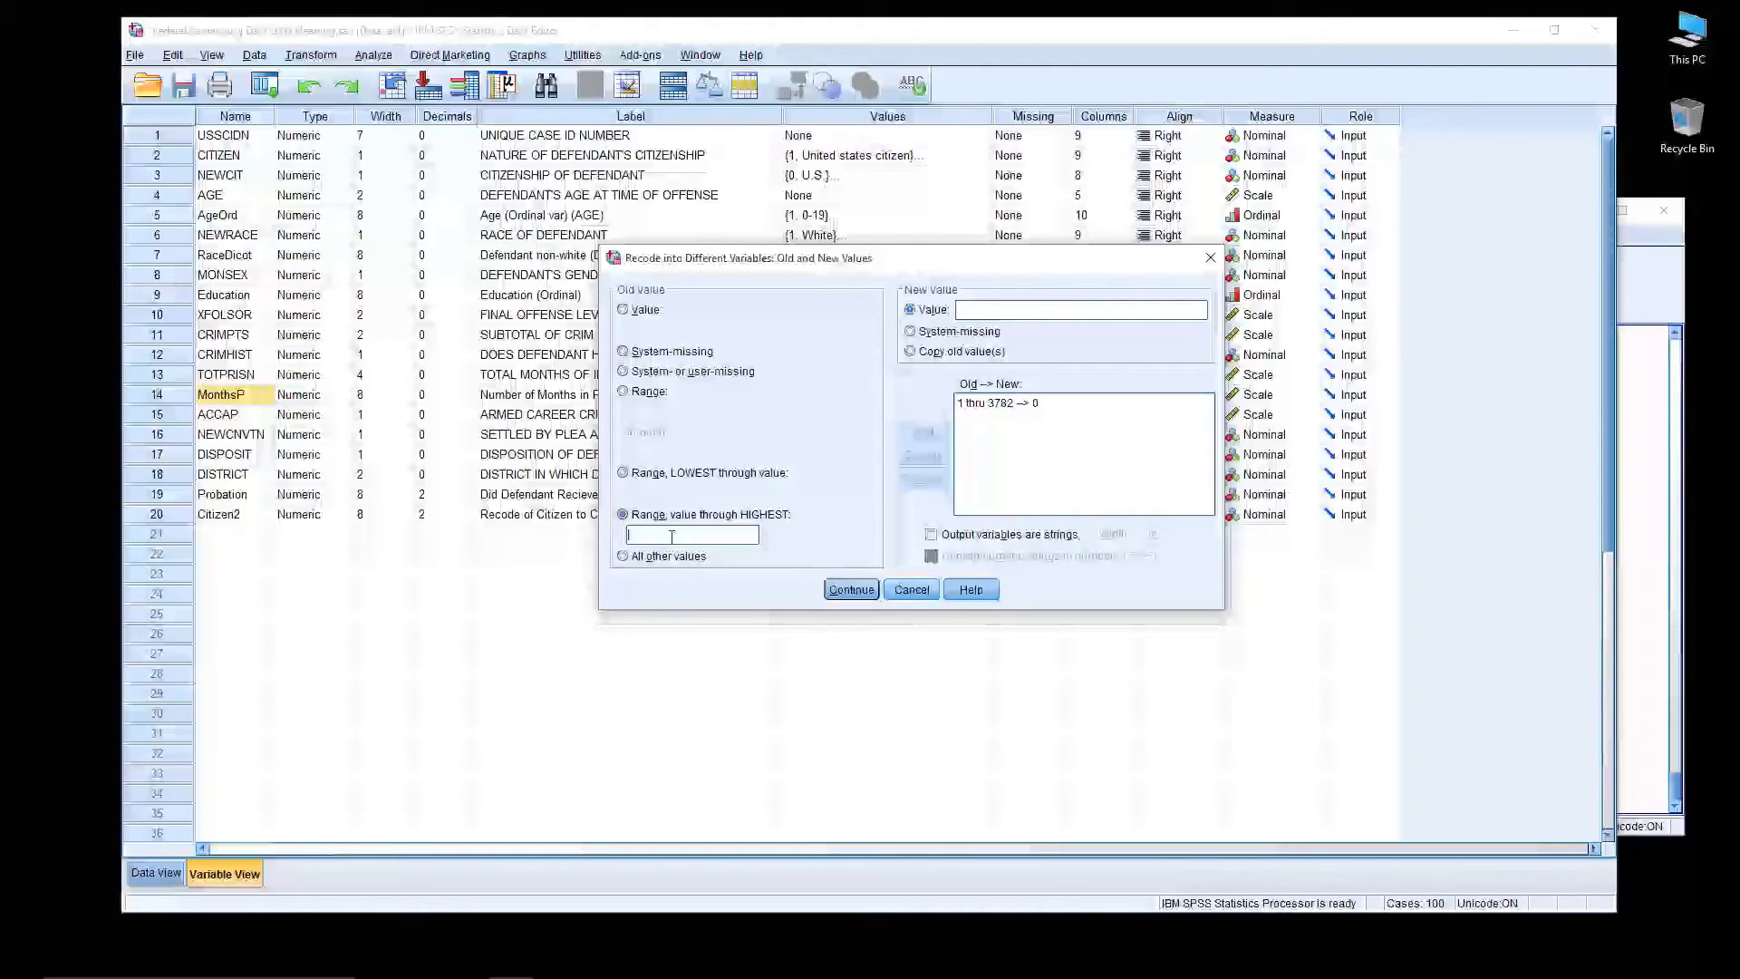
click(1008, 404)
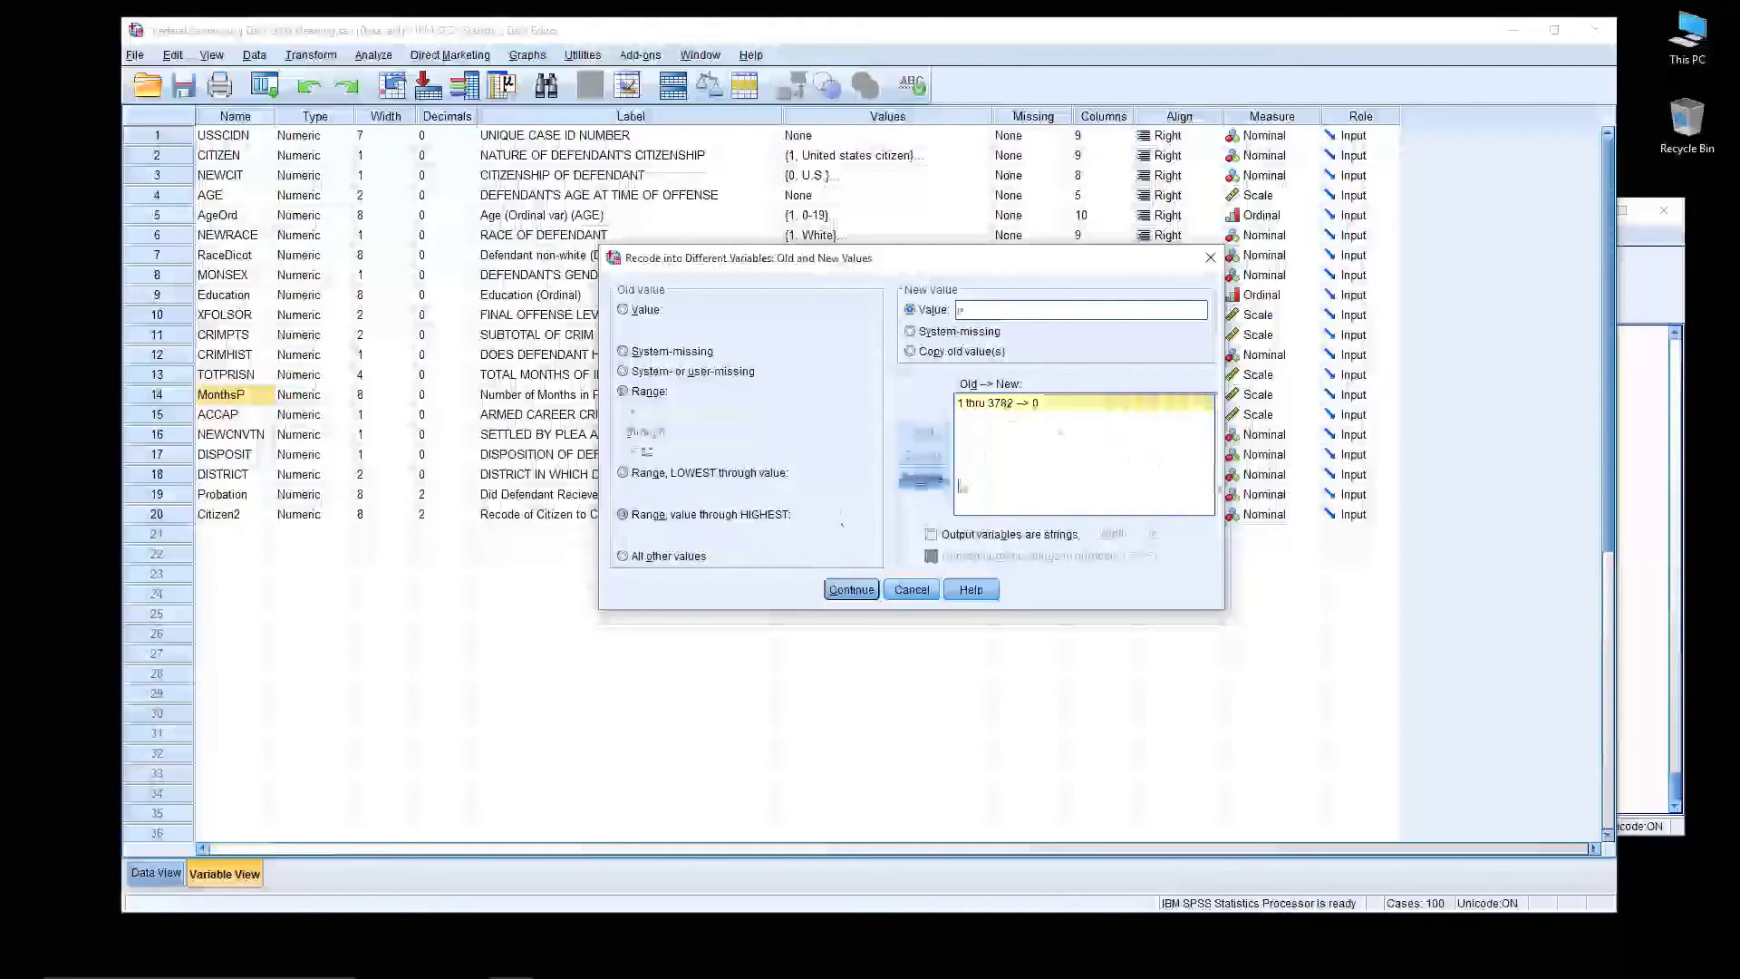
click(923, 479)
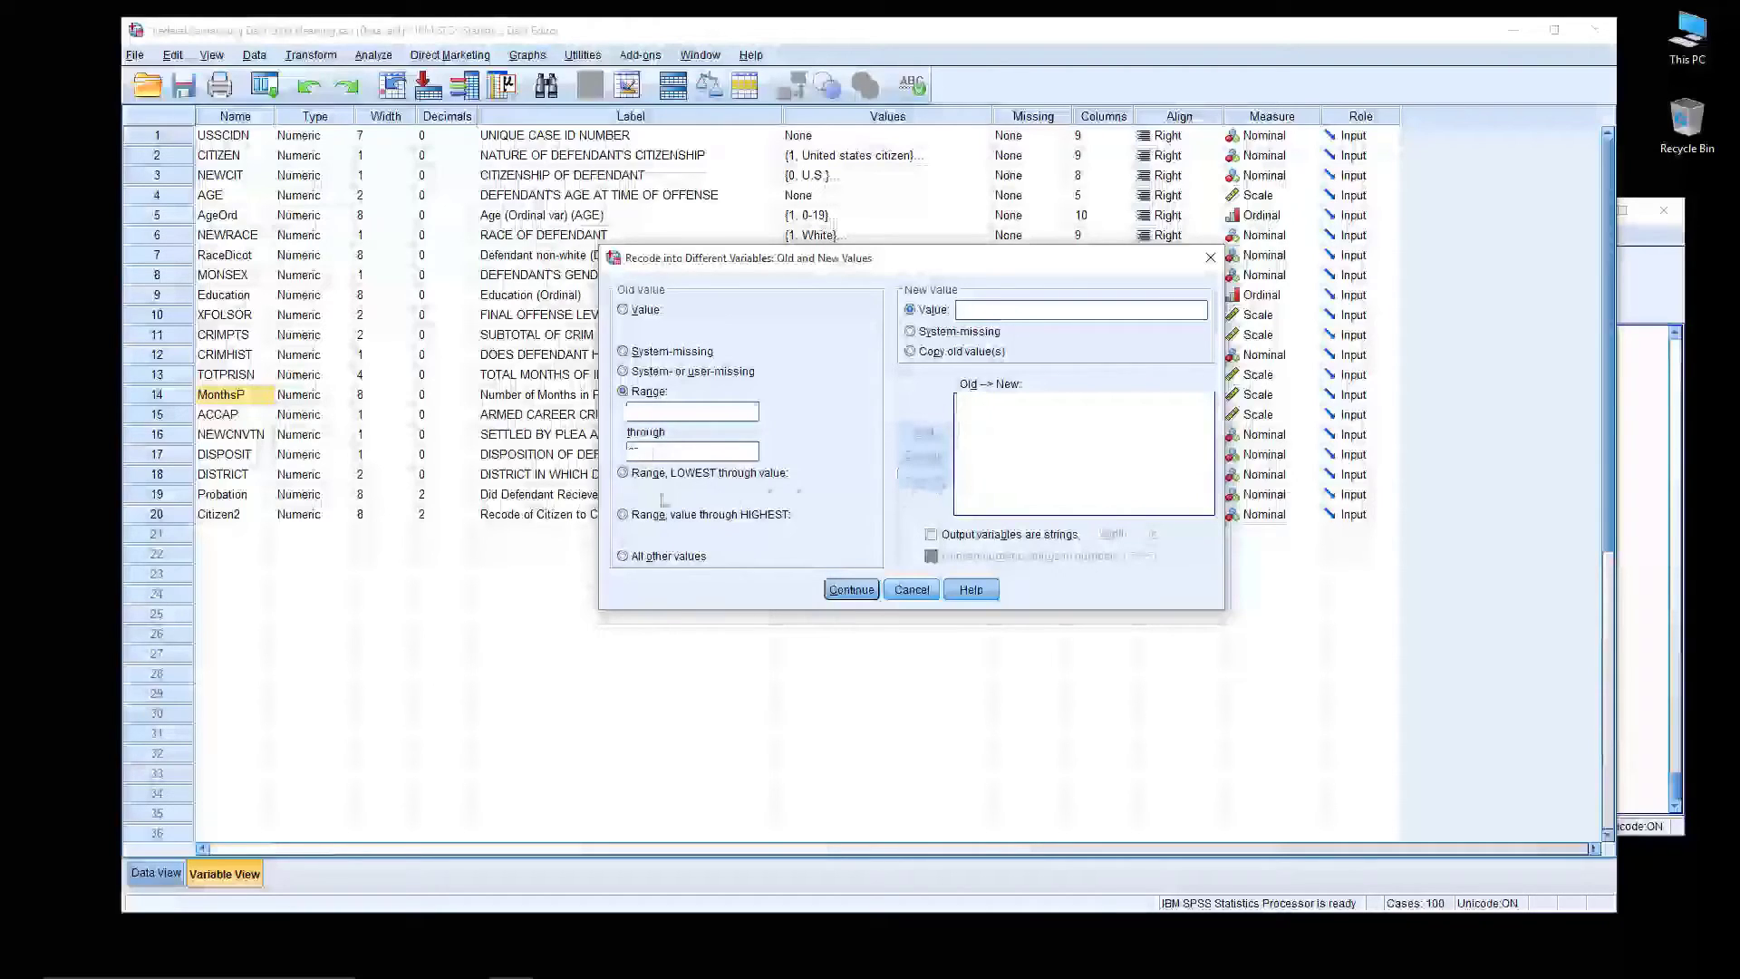
click(624, 515)
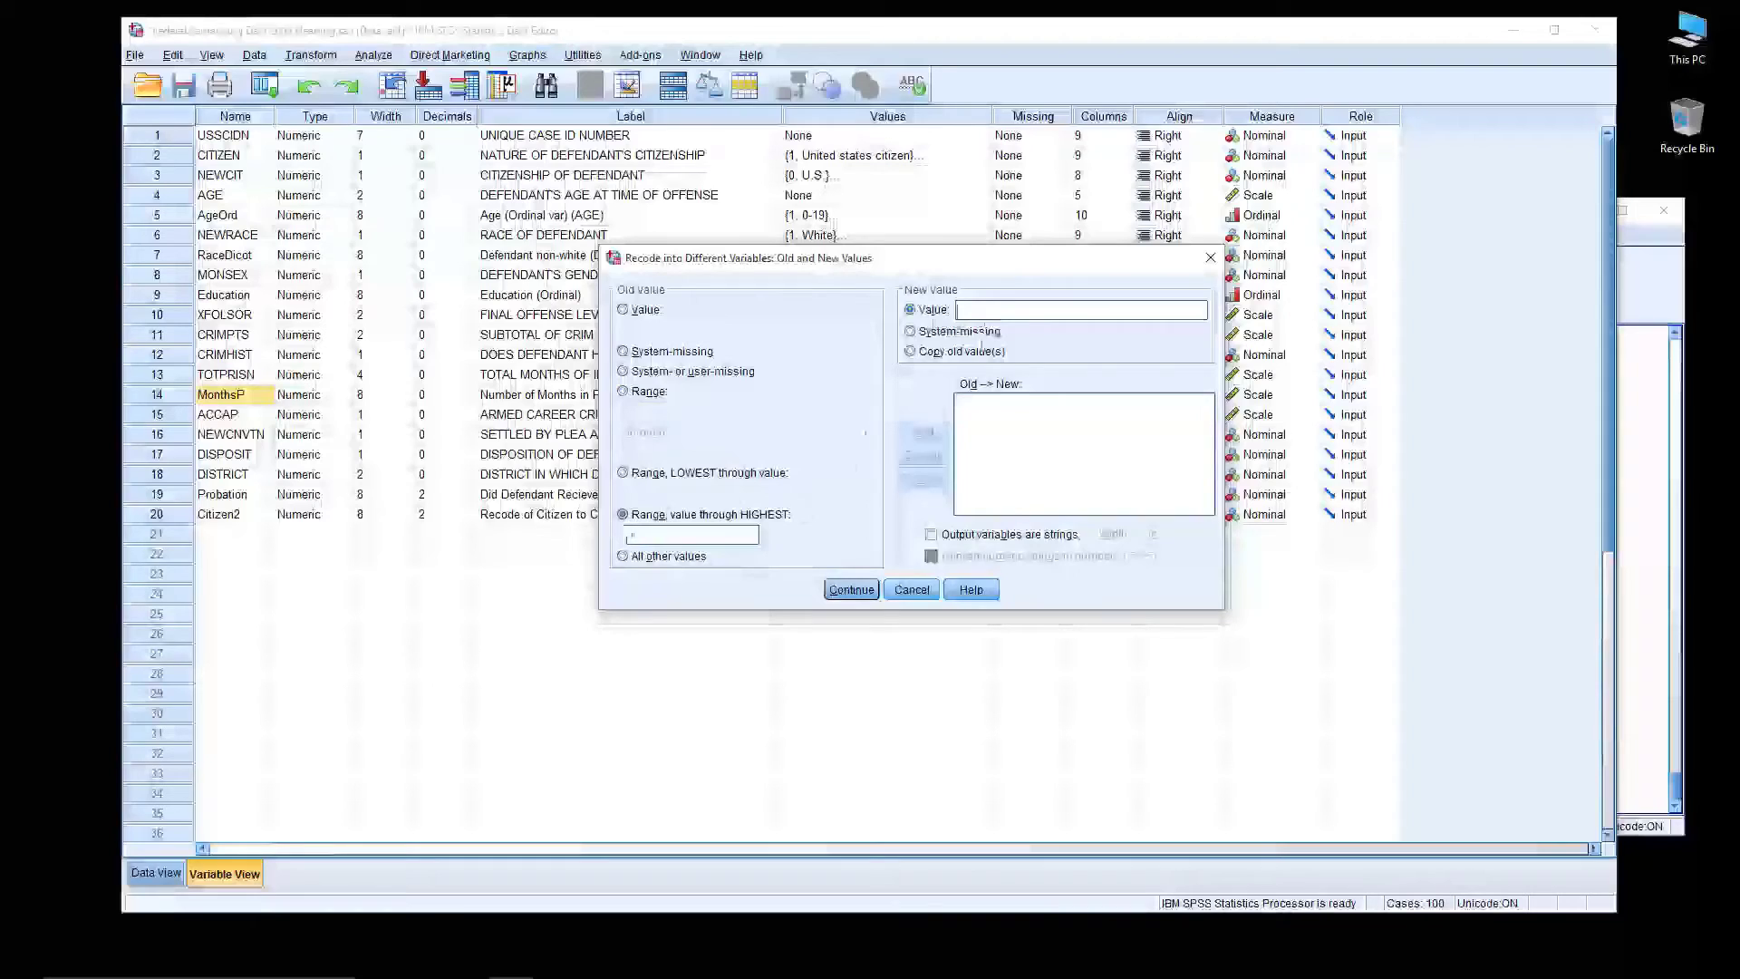
click(923, 431)
Add a mapping that recodes the old value 0 to the new value 1
click(626, 310)
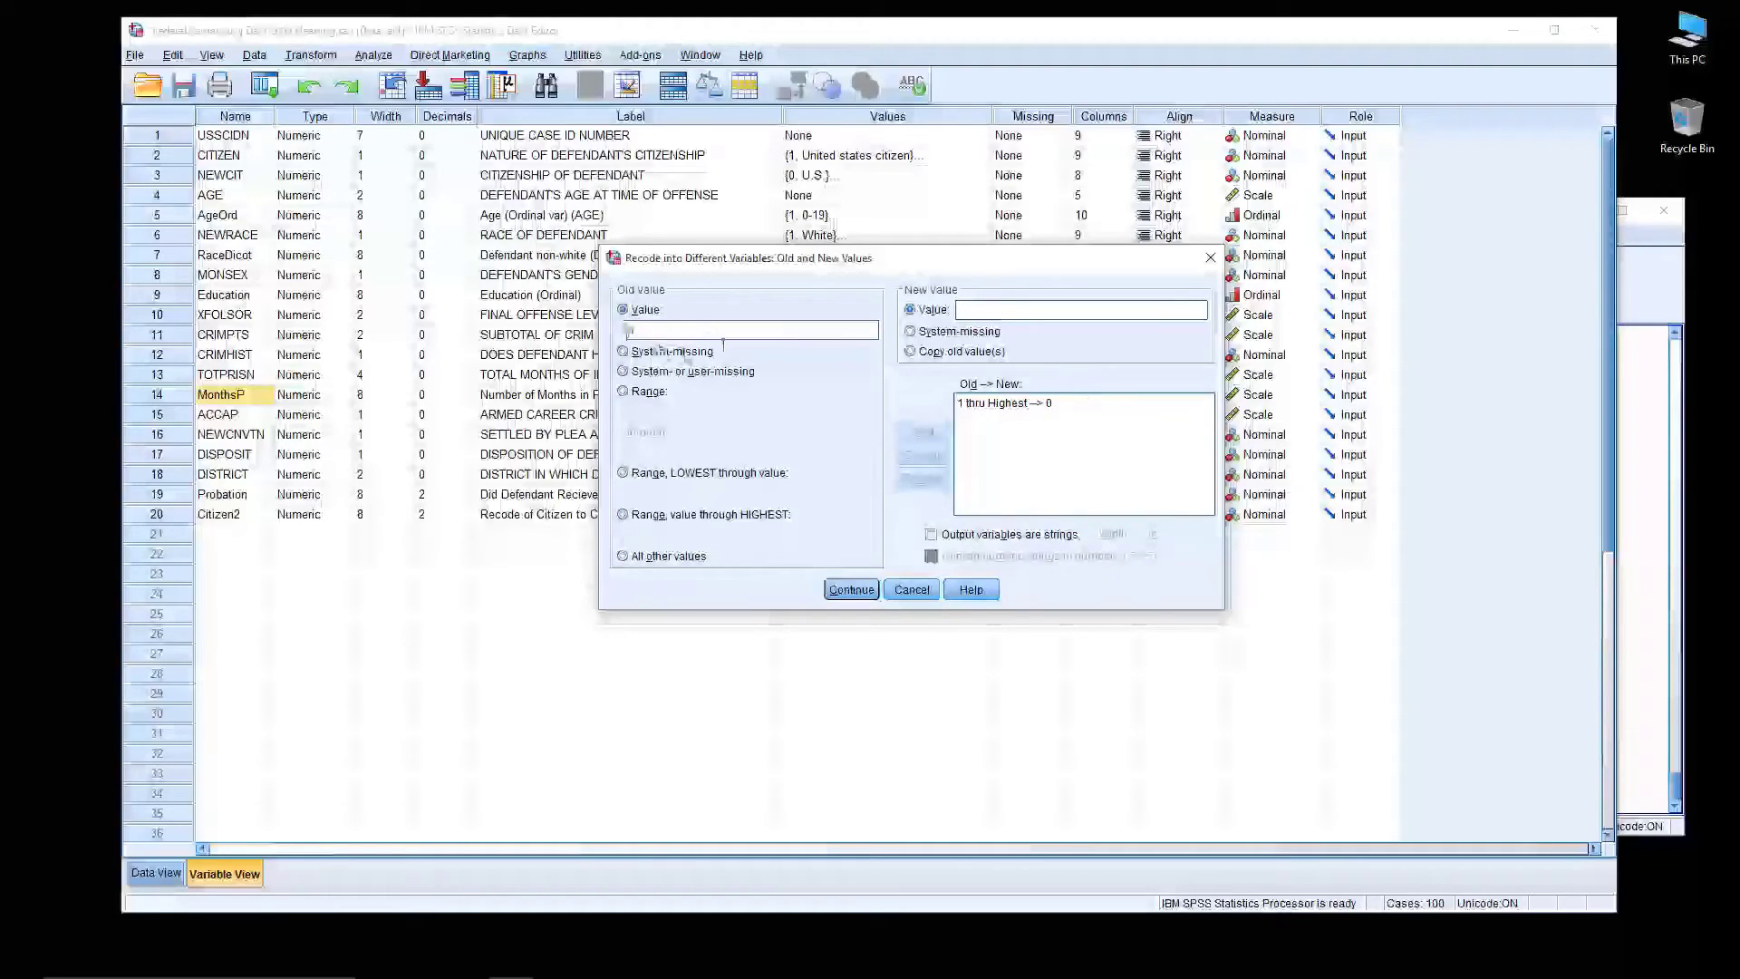
click(1015, 310)
text(1)
click(923, 433)
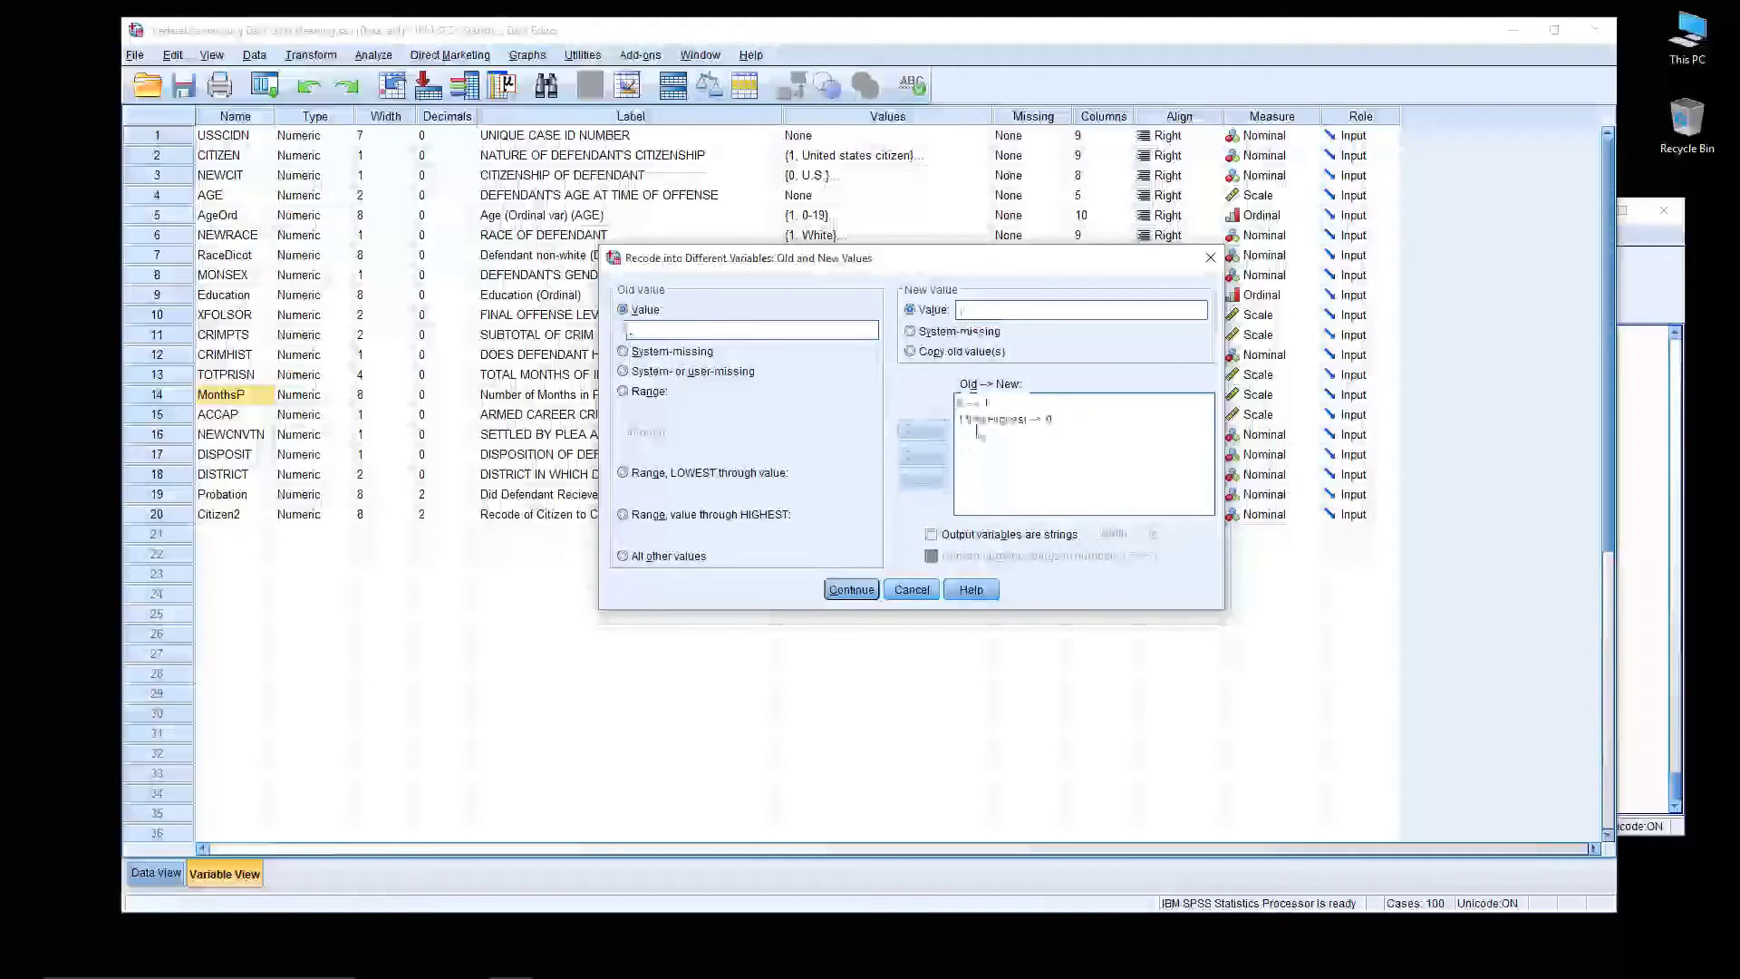
Map all other values to system-missing and run the recode of MonthsP into Probation2
click(622, 556)
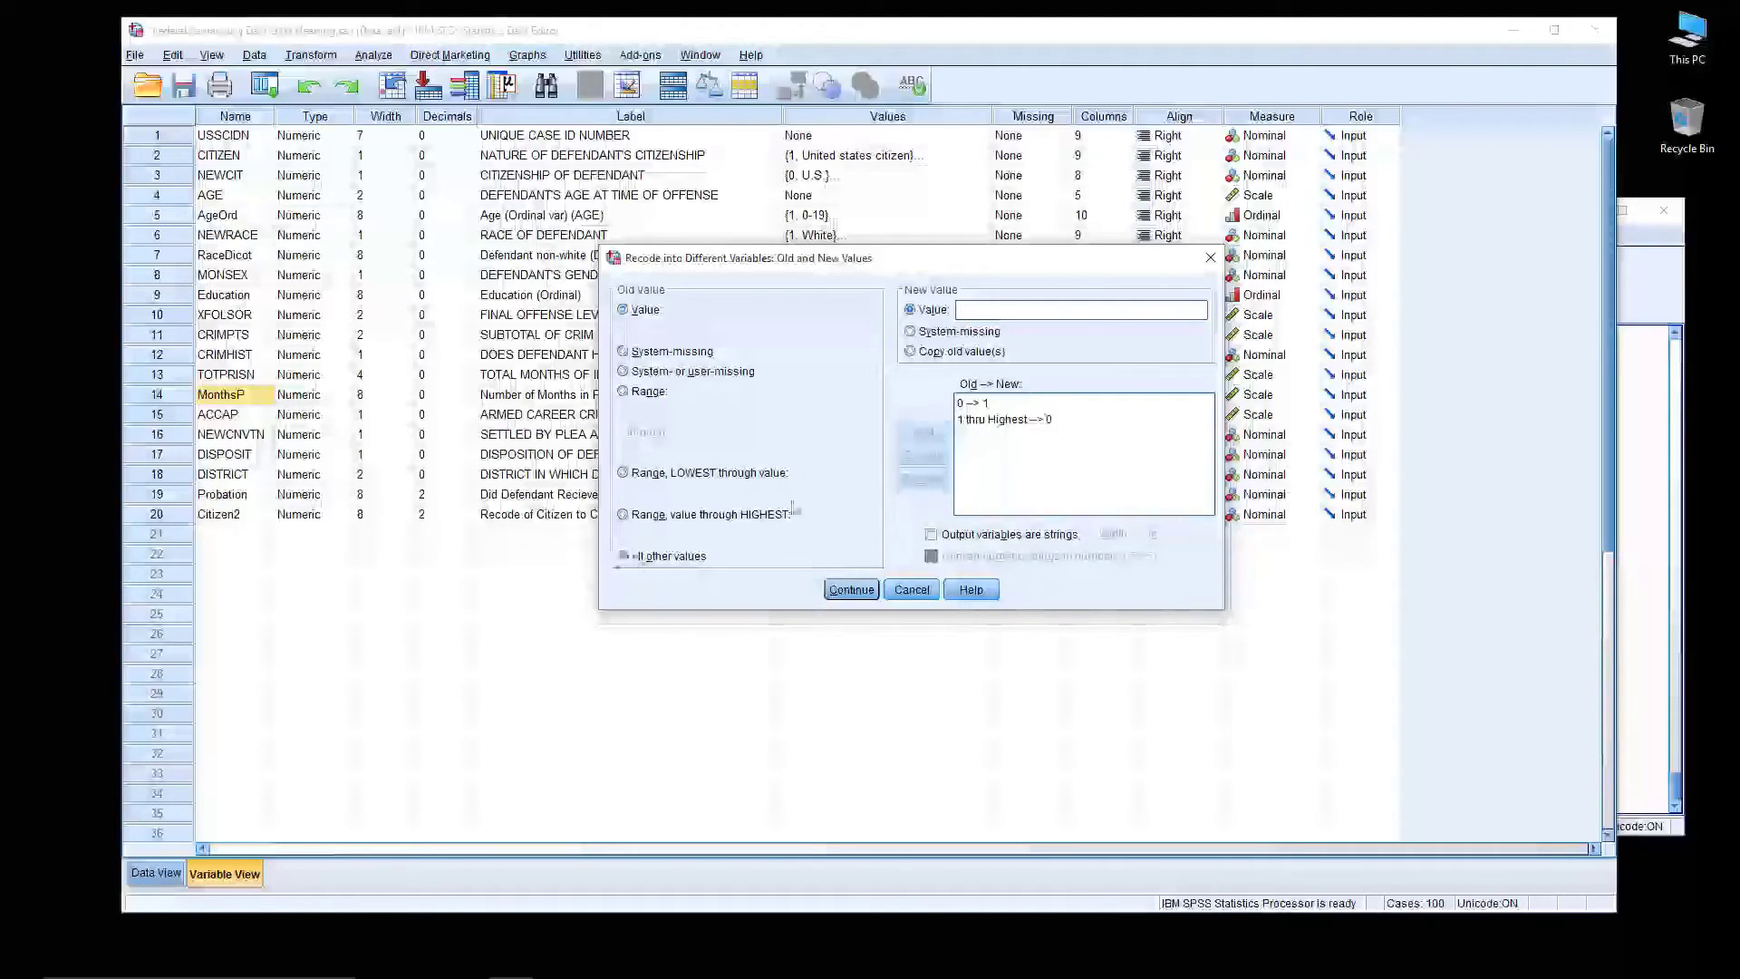
click(910, 332)
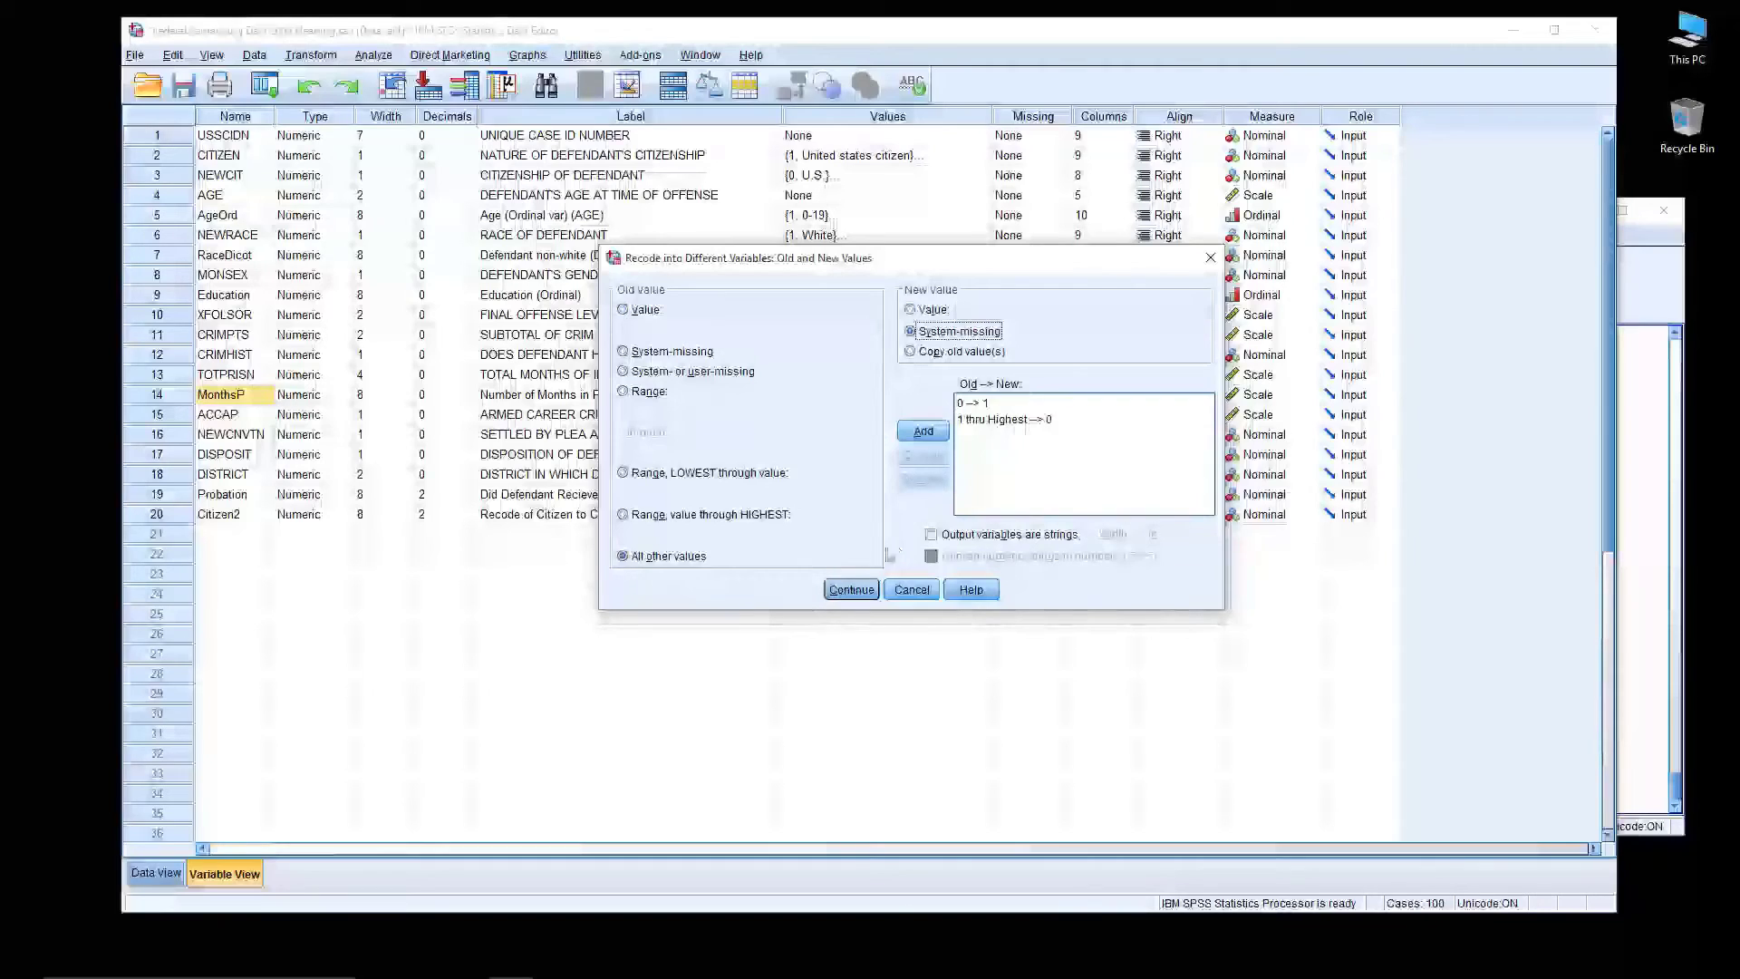
click(852, 590)
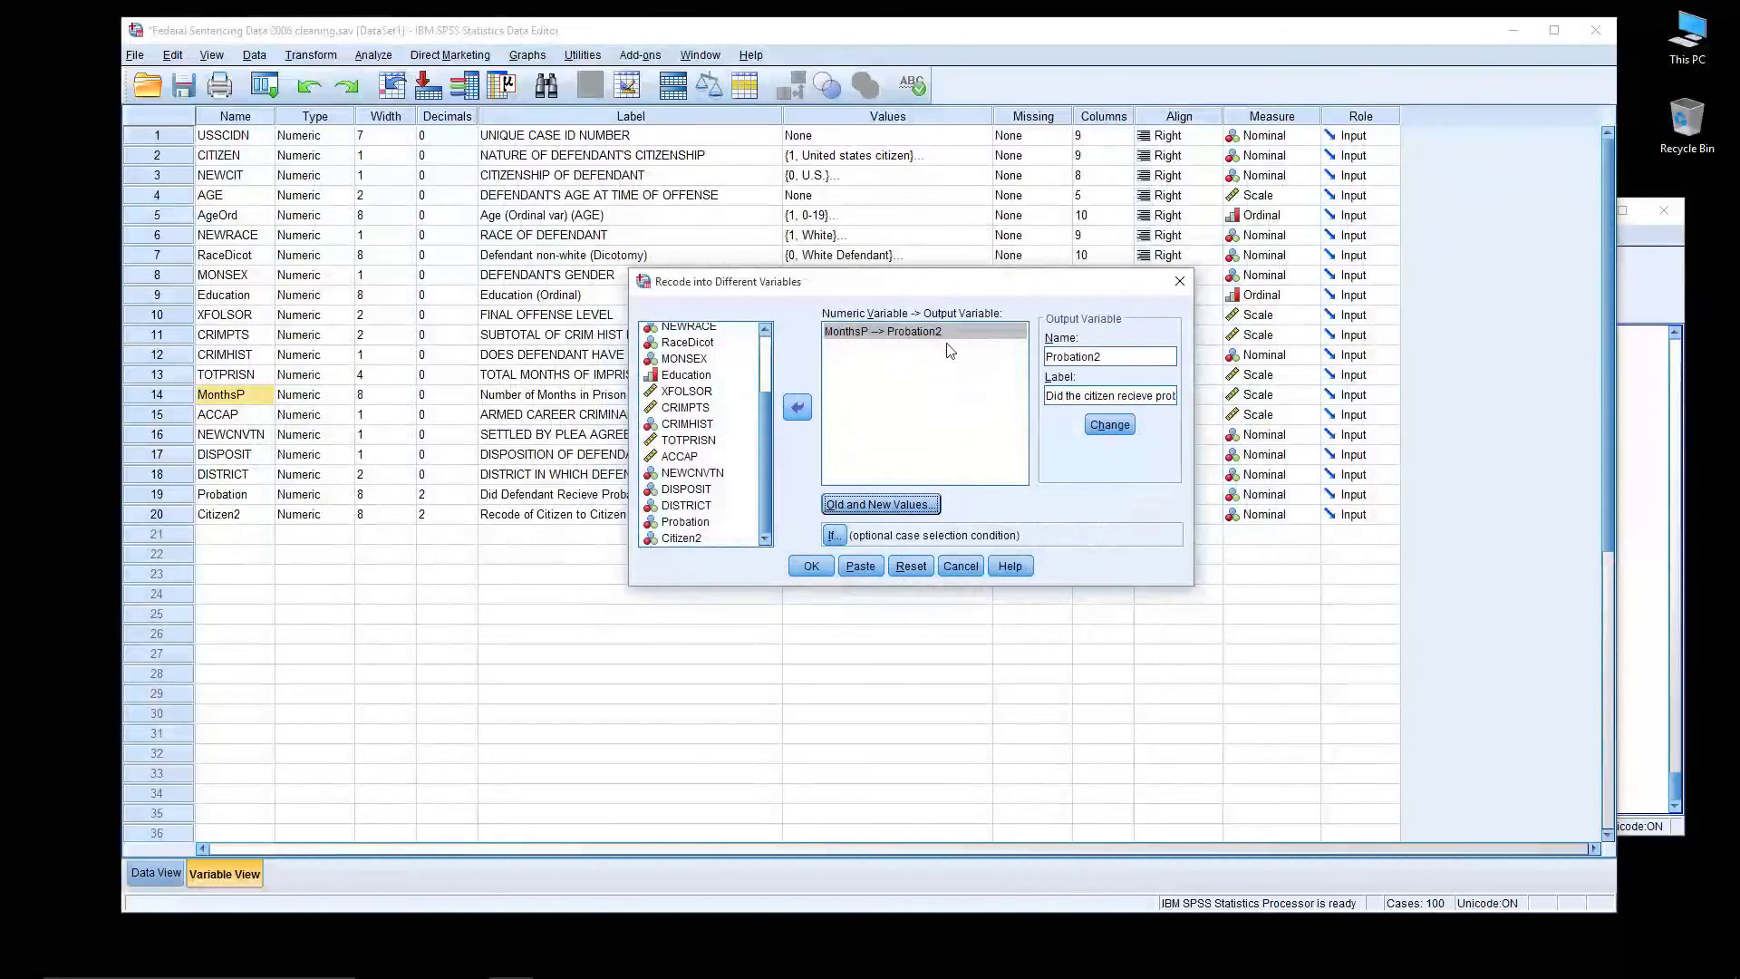
click(809, 567)
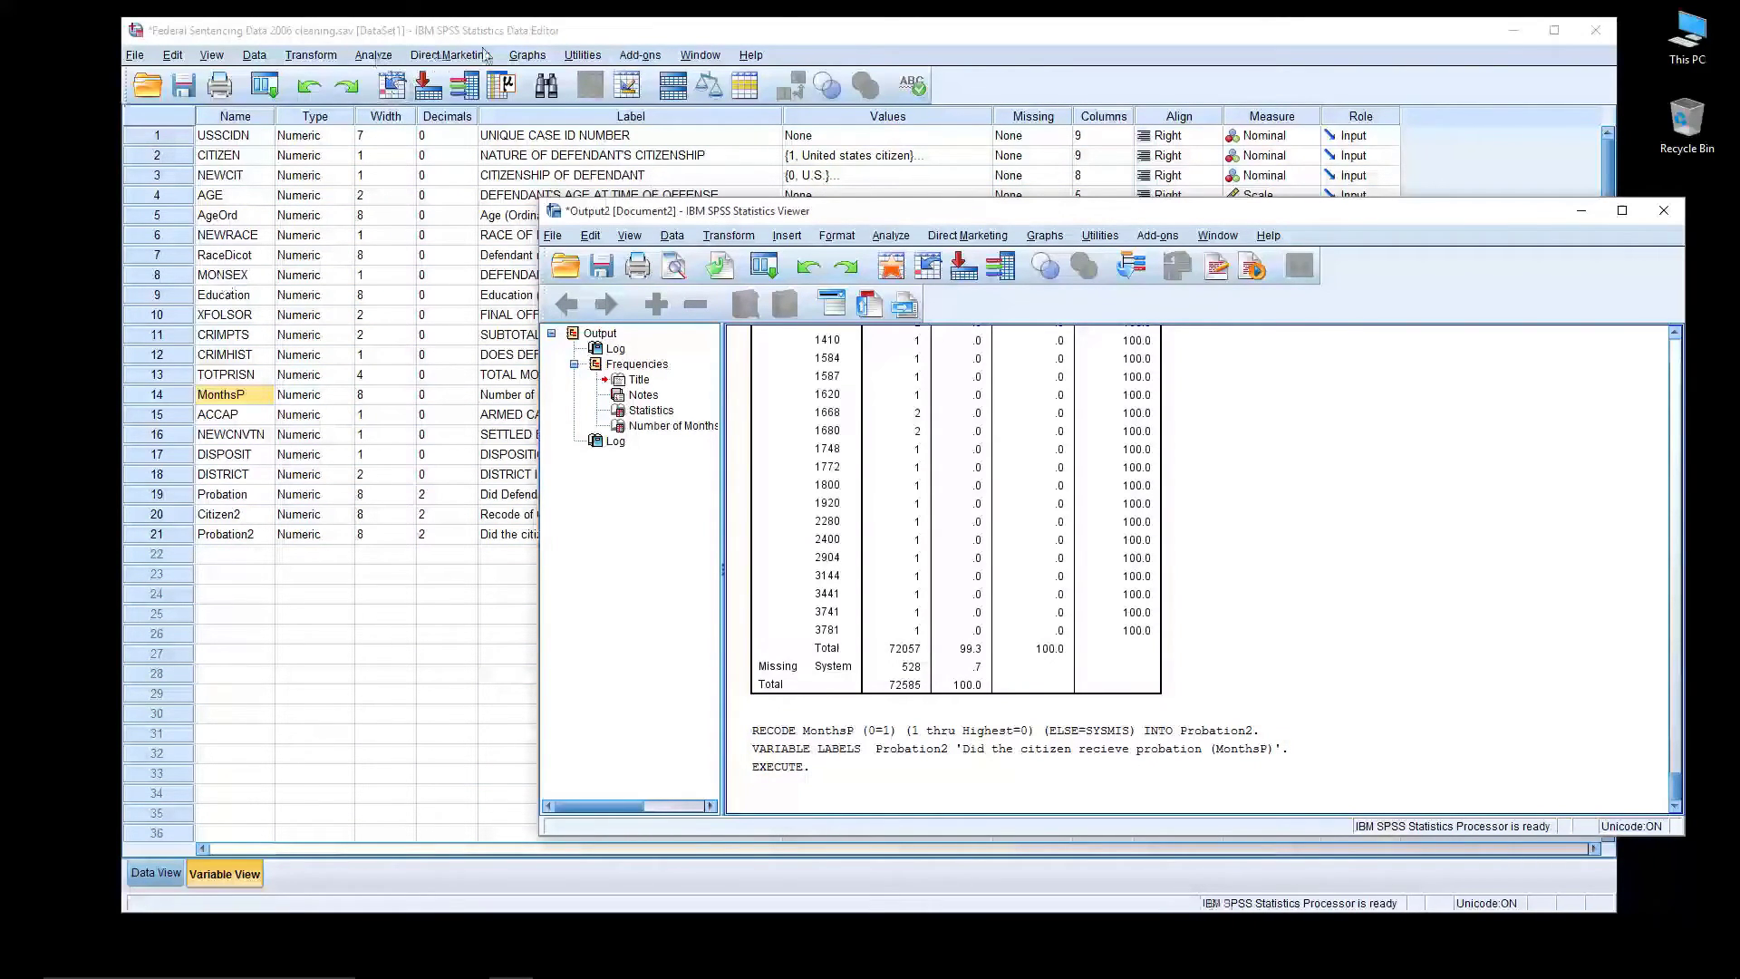
Open the value labels of Probation2 in the data editor and label value 1 as "Probation"
click(543, 31)
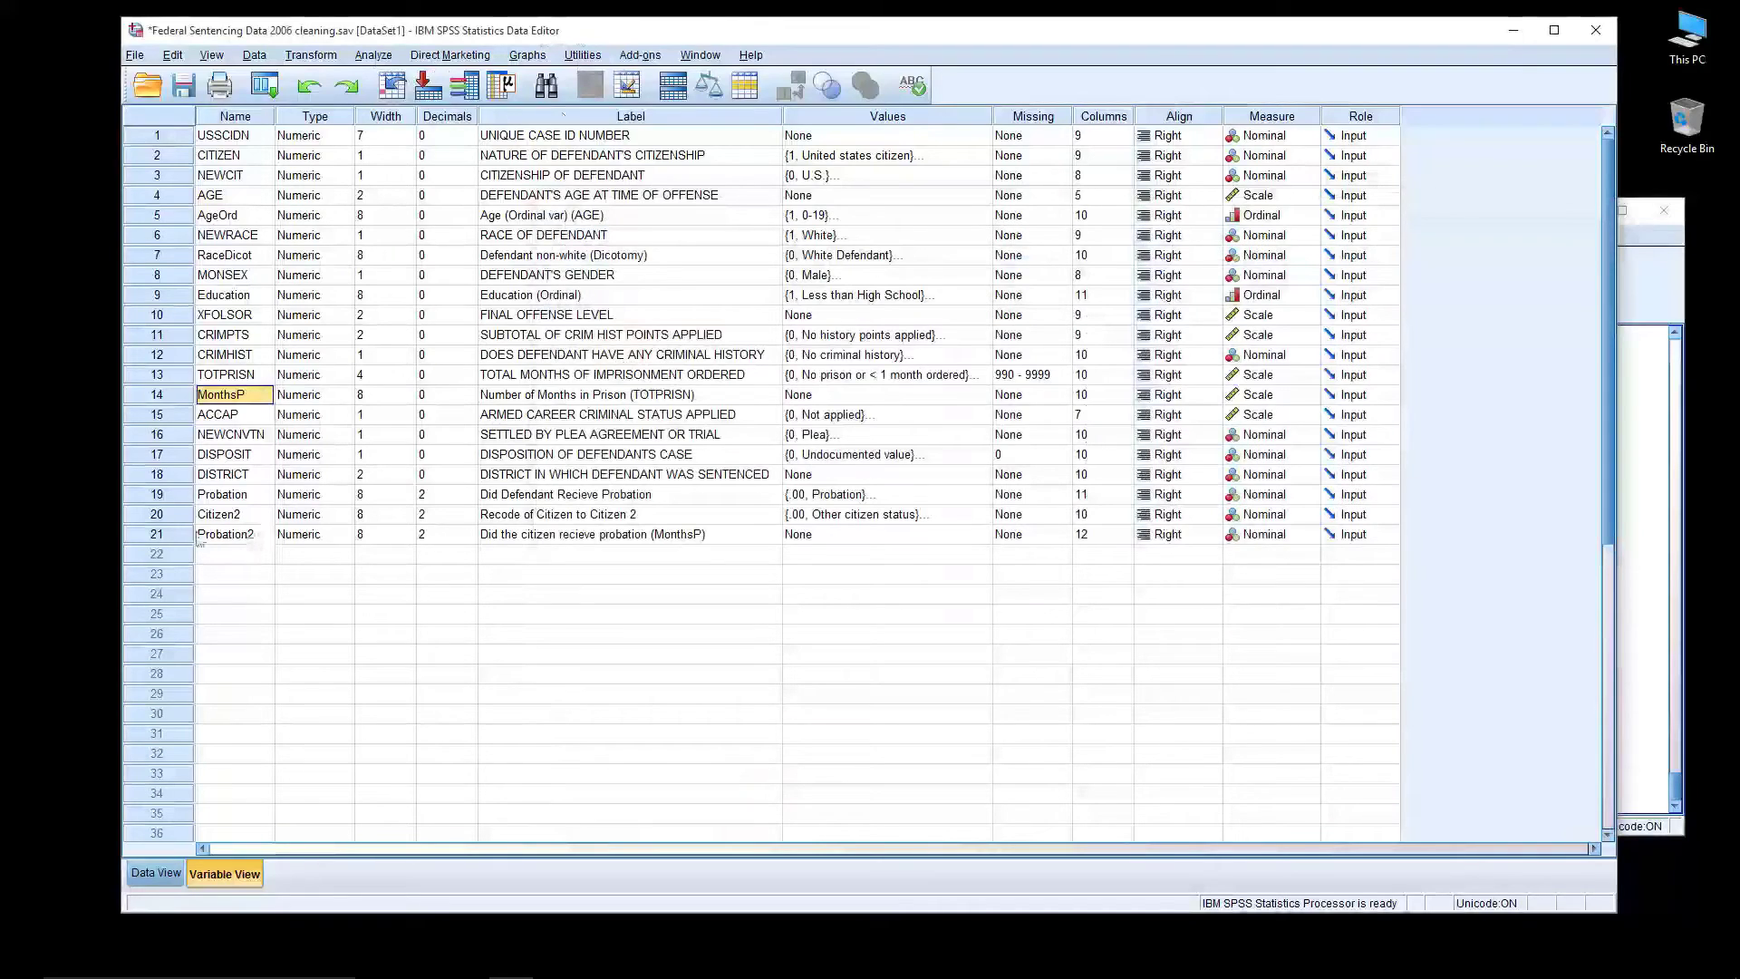
click(977, 534)
click(984, 533)
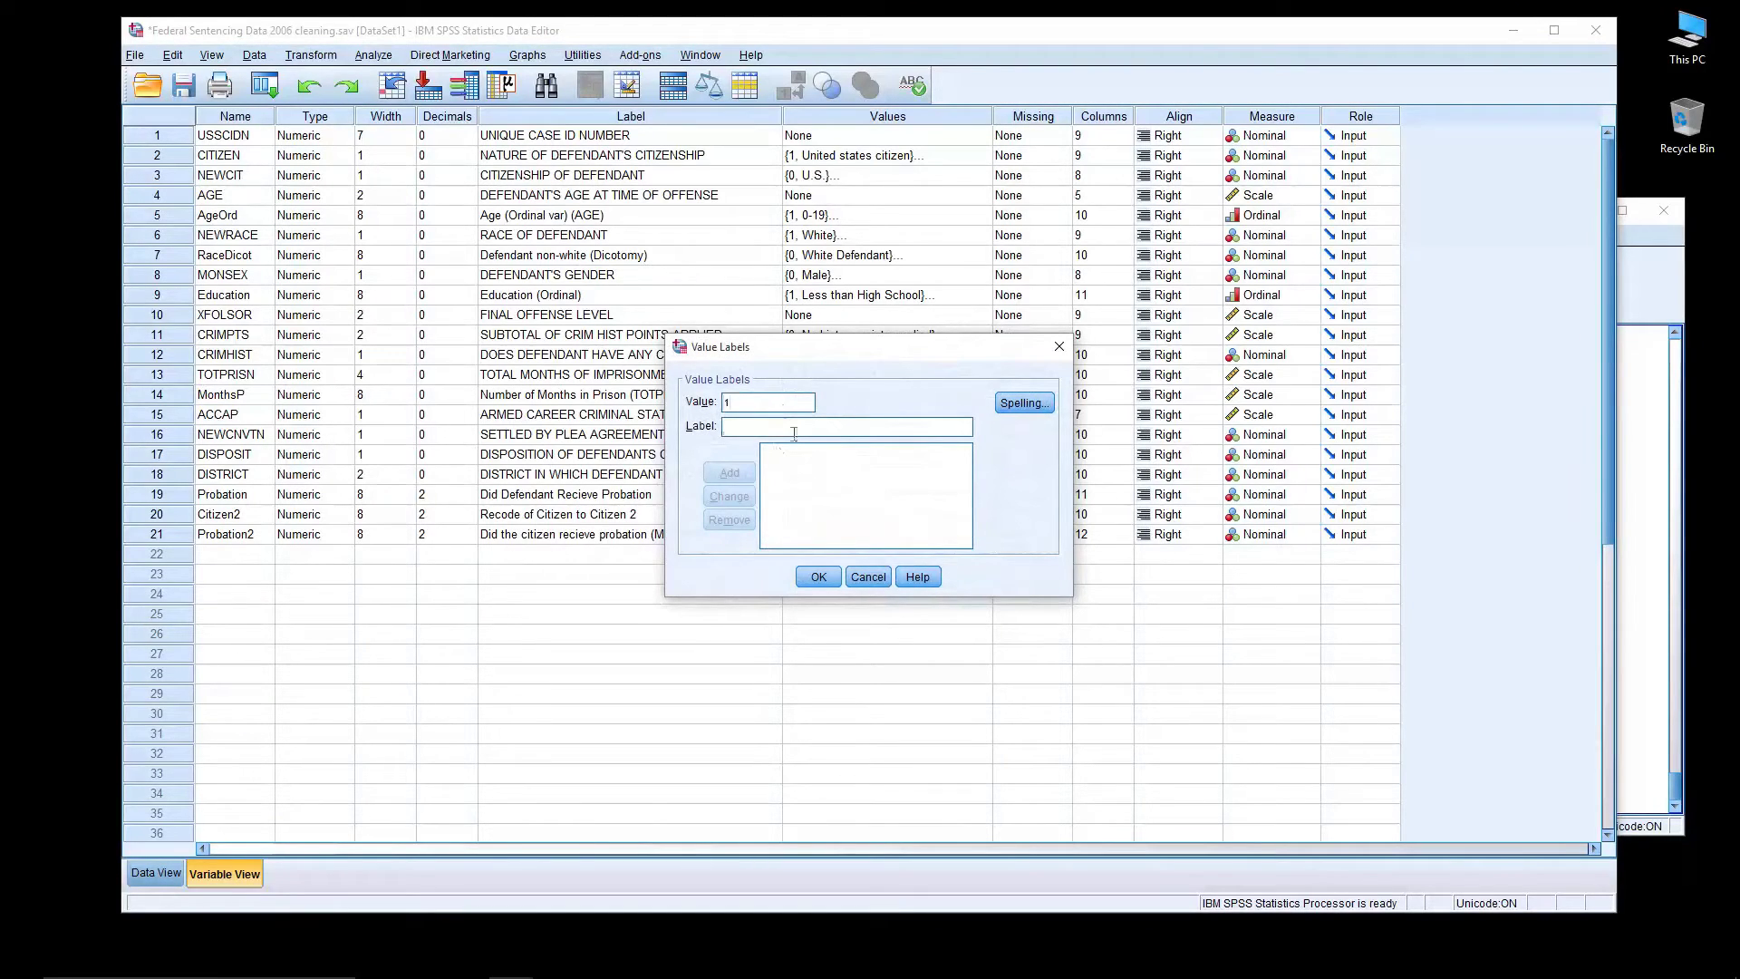
text(F)
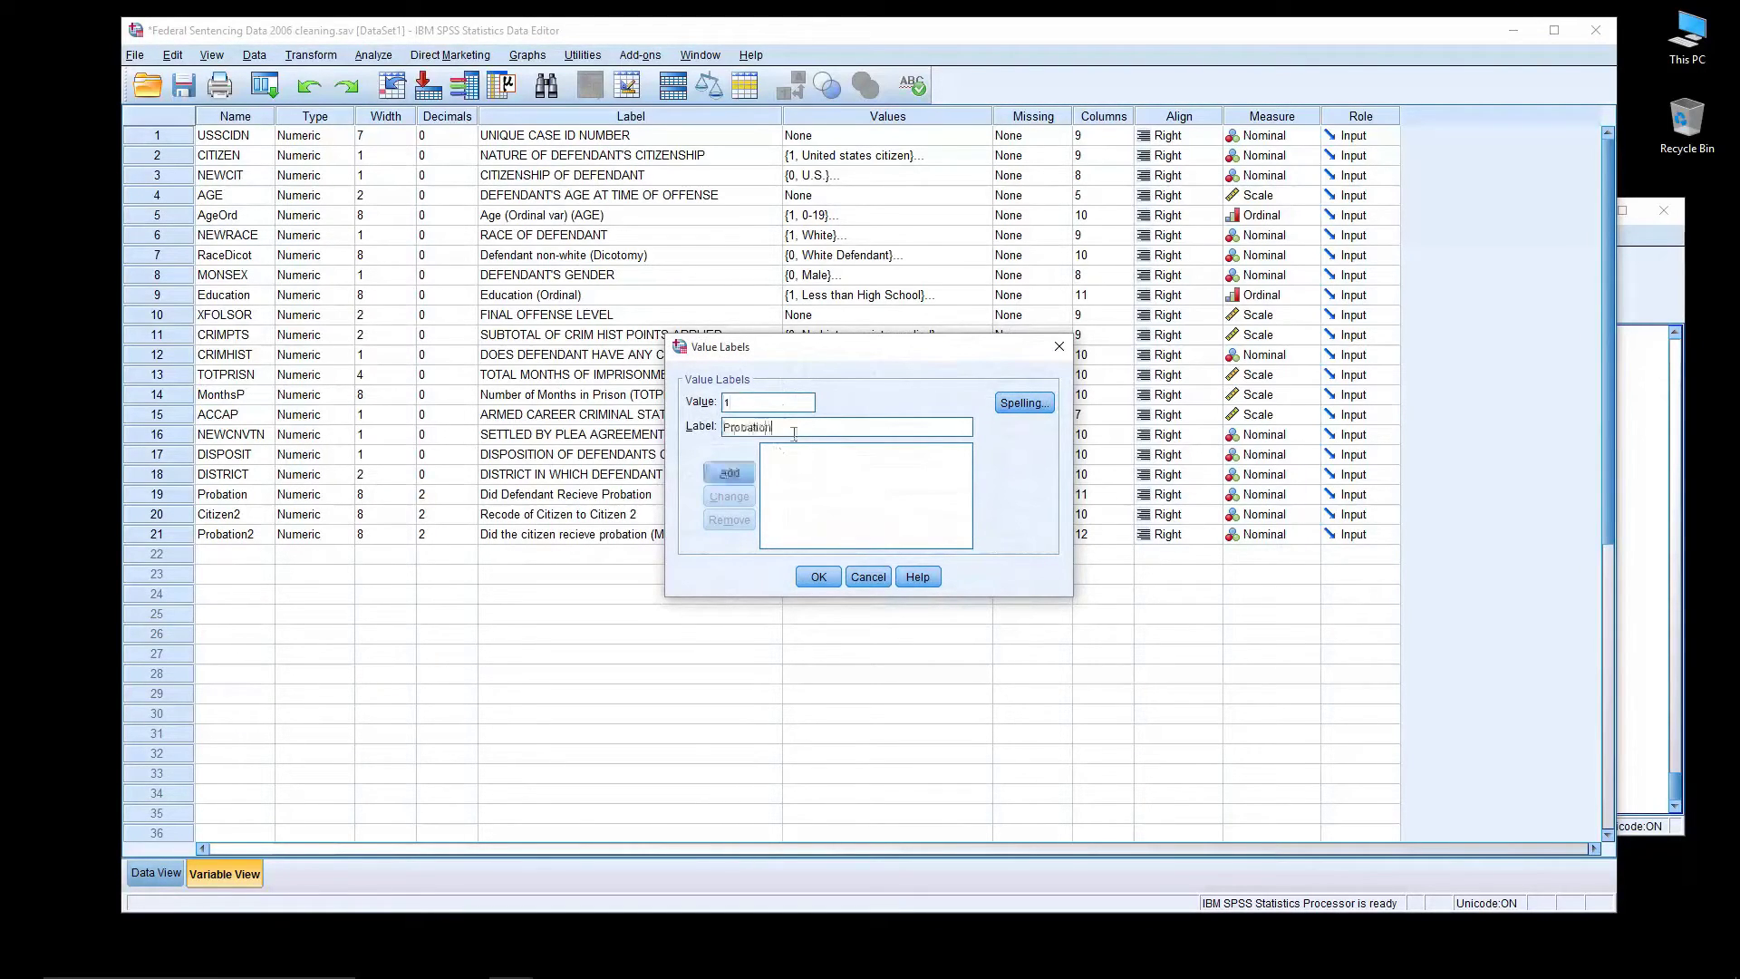
click(729, 472)
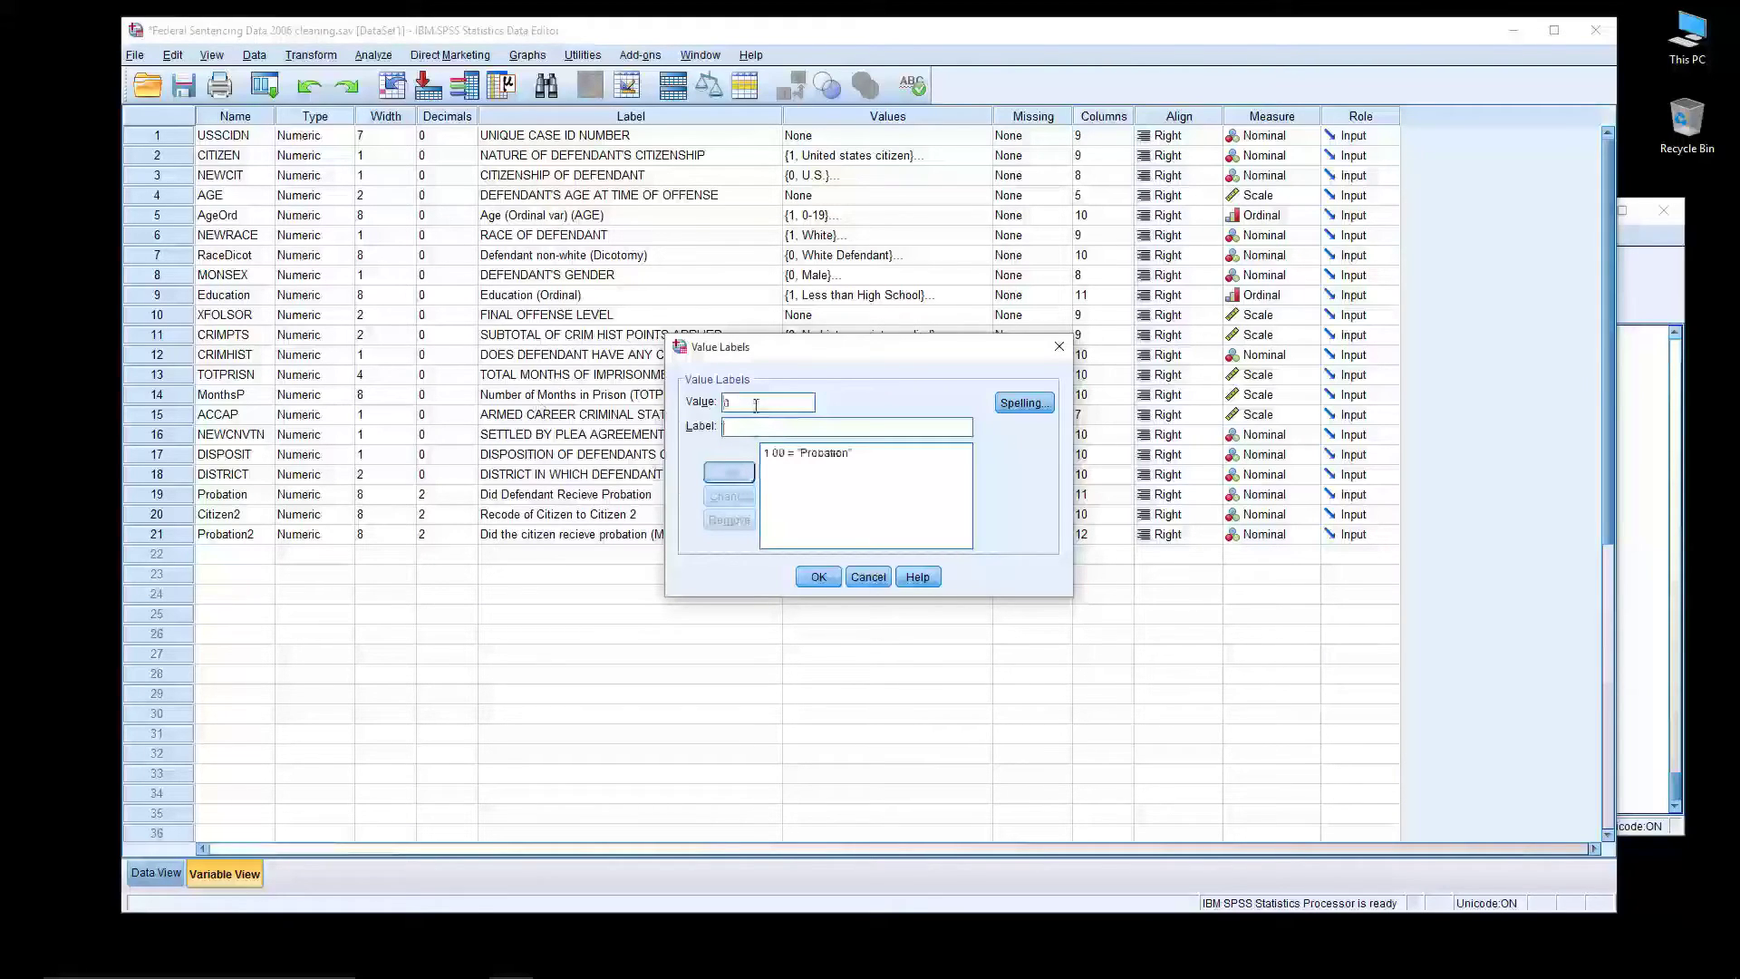
Label value 0 of Probation2 as "Some Prison Sentence" and apply the value labels
key(Tab)
text(P)
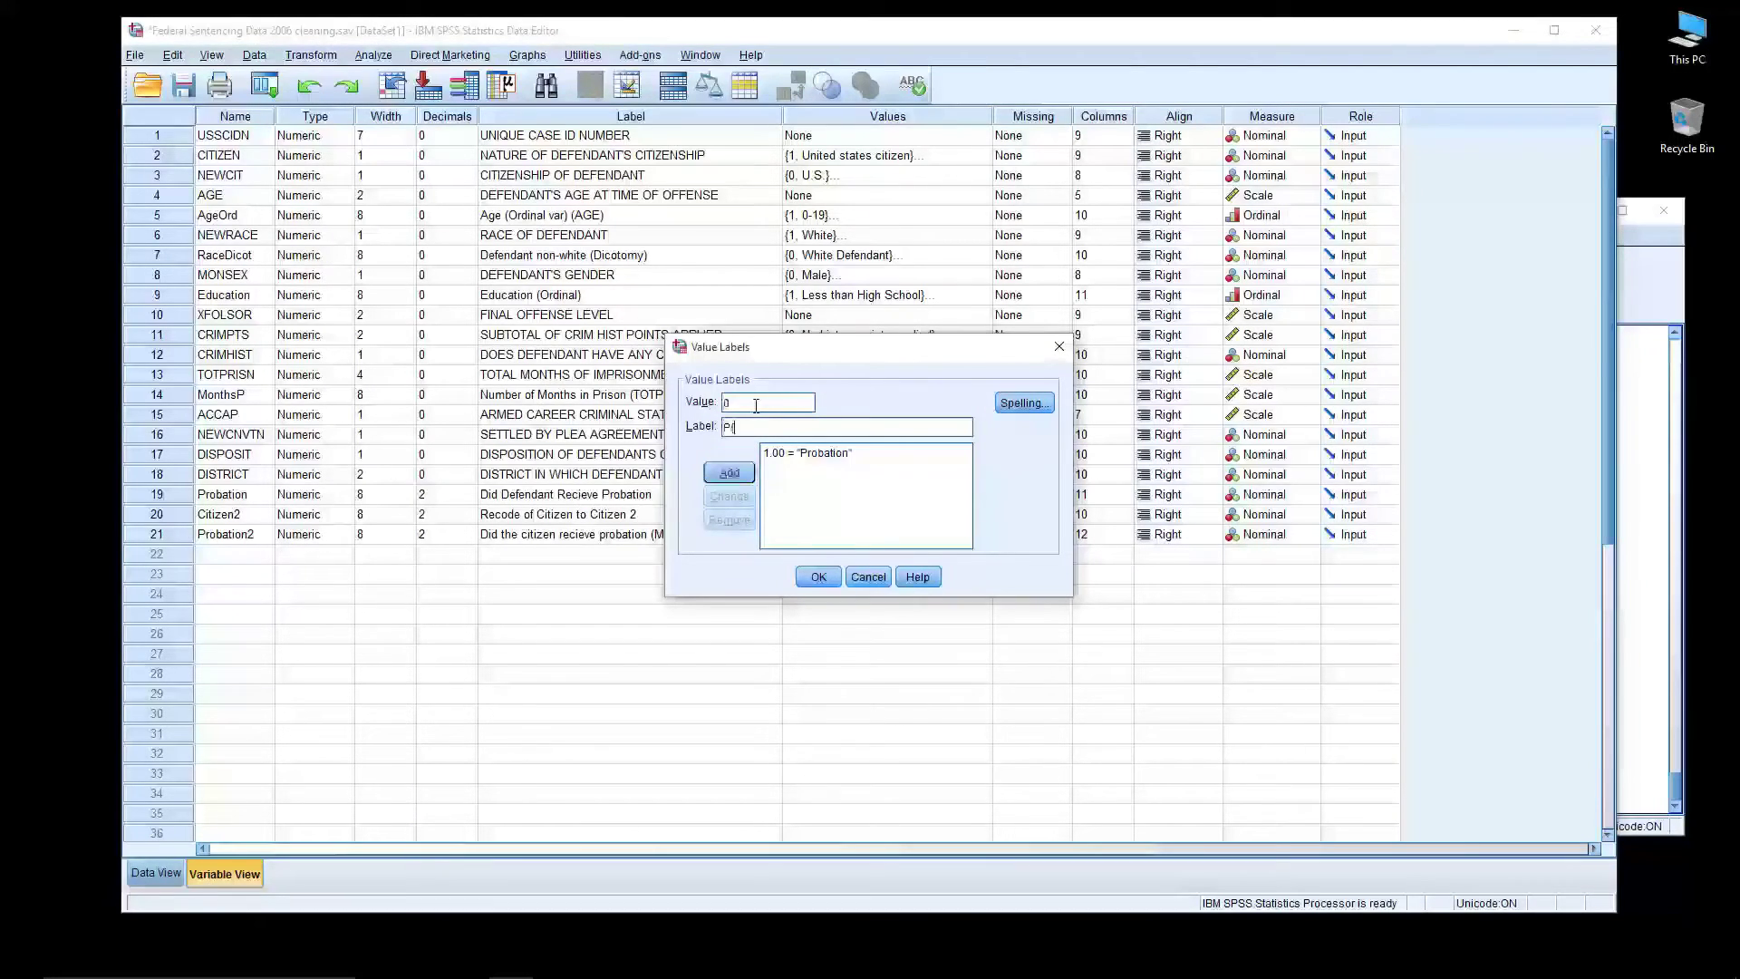
text(ome Prison Sentence)
click(729, 472)
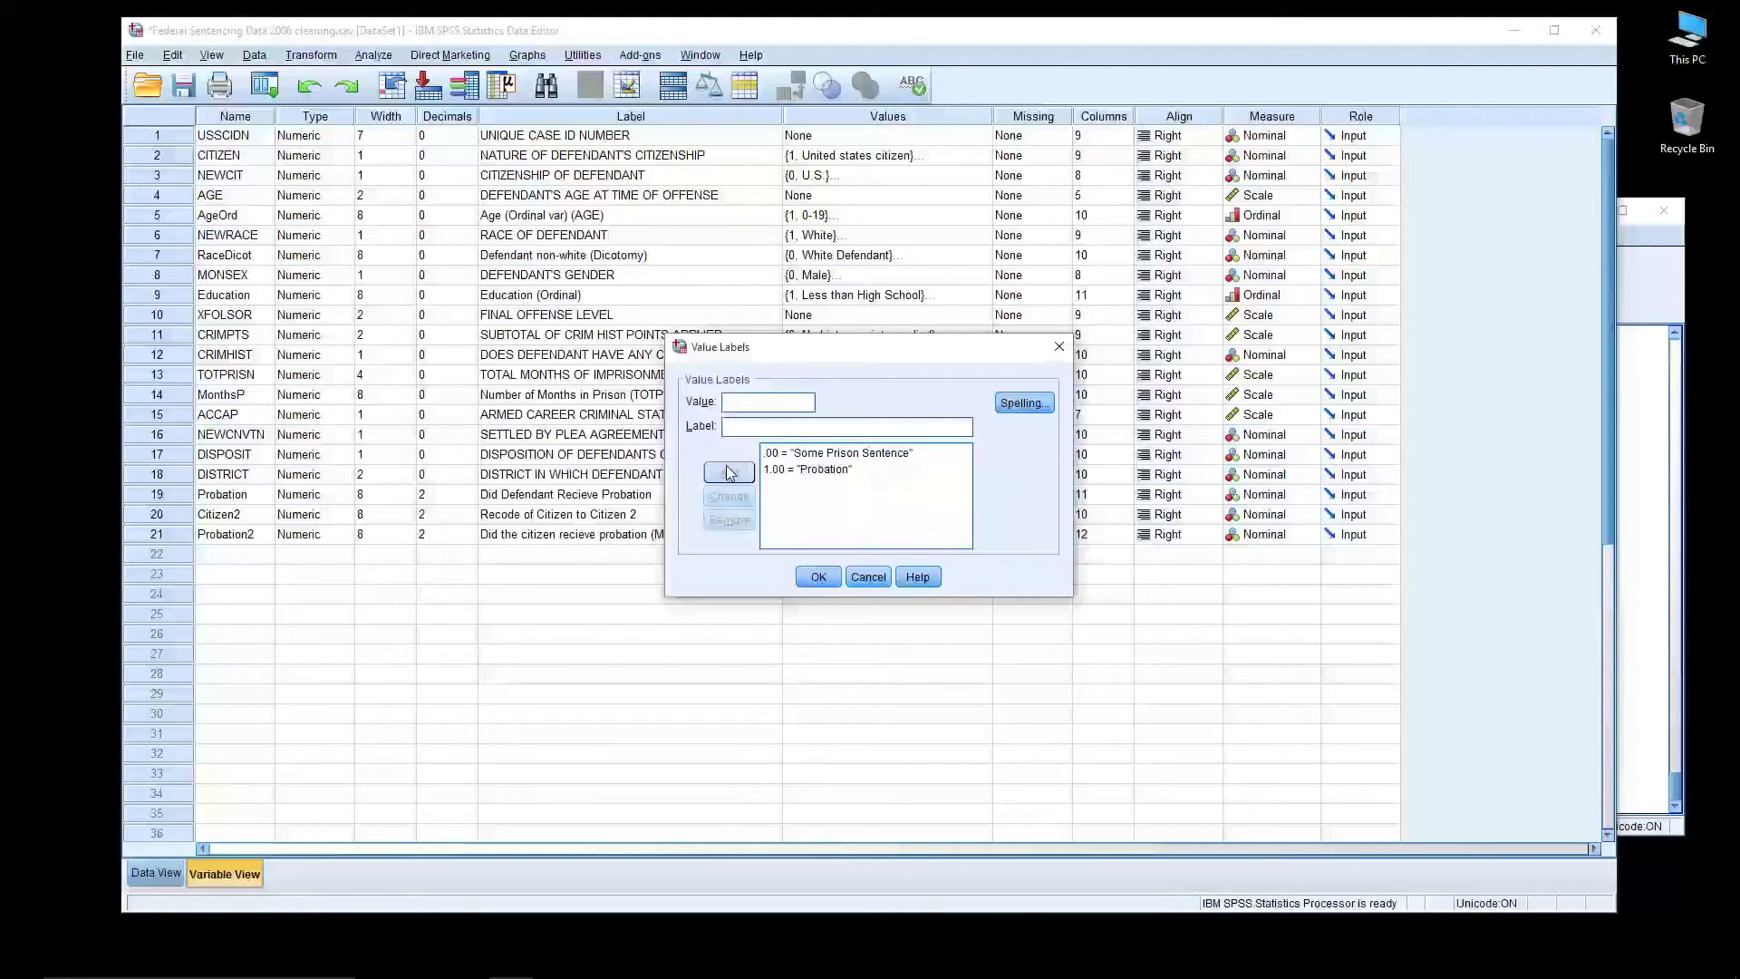
click(818, 577)
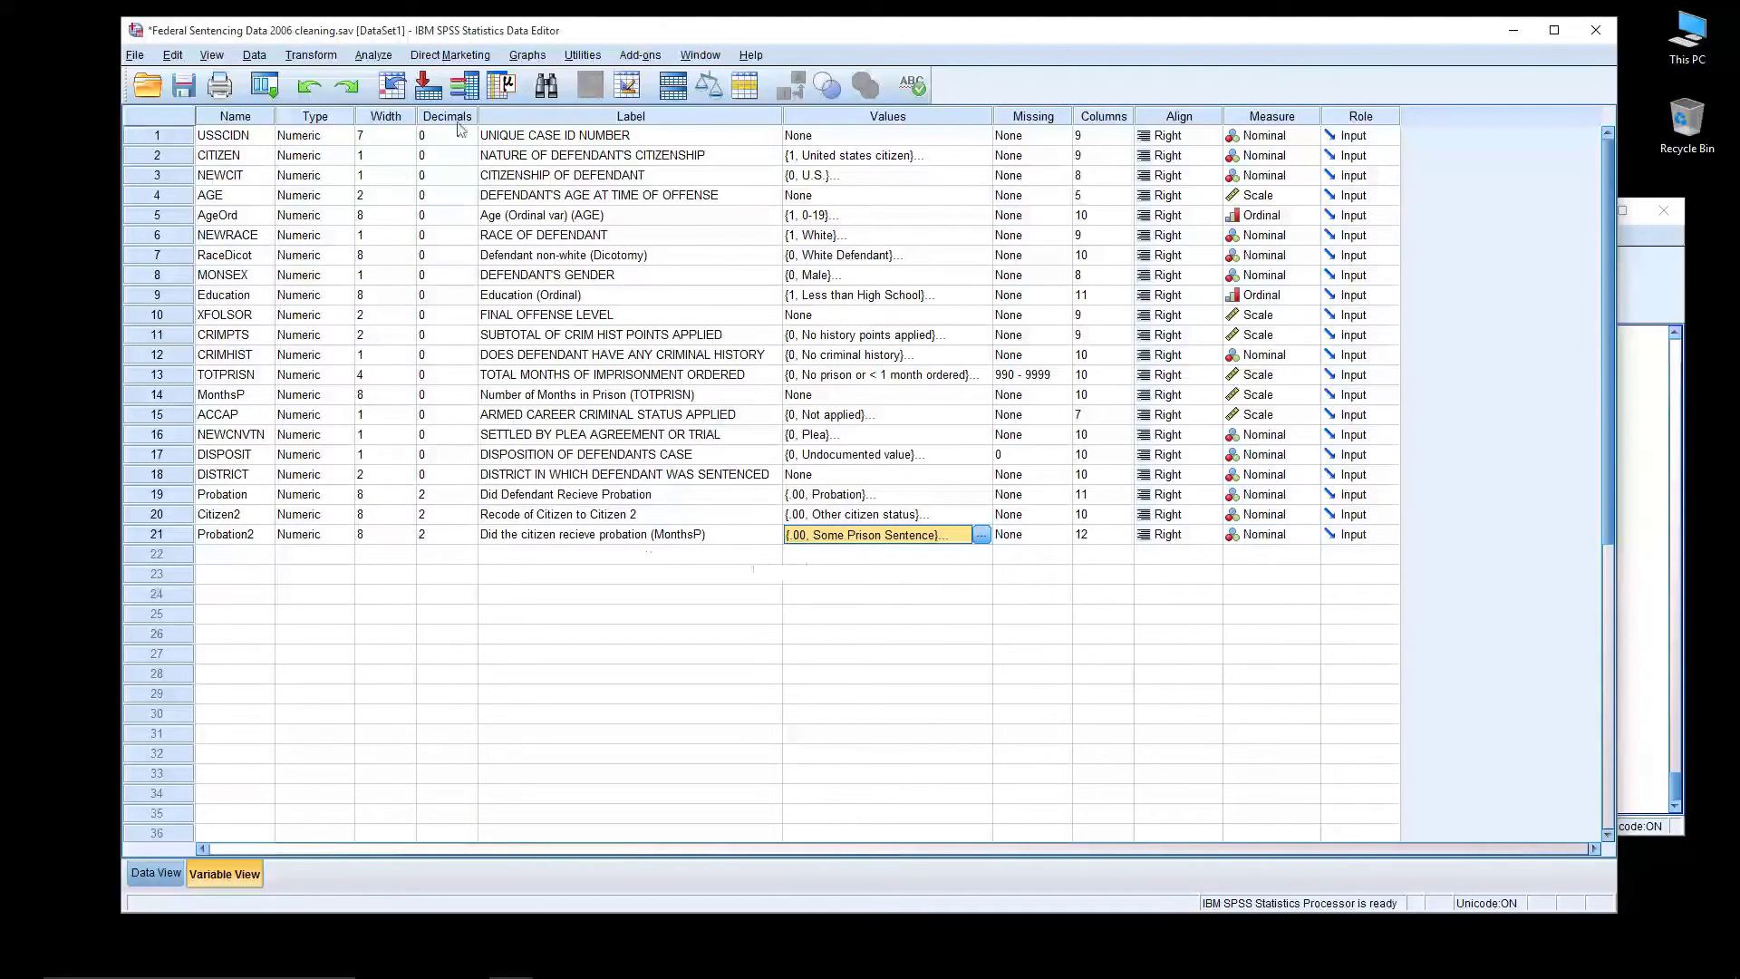
Run a frequency table for Probation2, removing MonthsP from the analysis variables
click(310, 56)
mouse_move(374, 55)
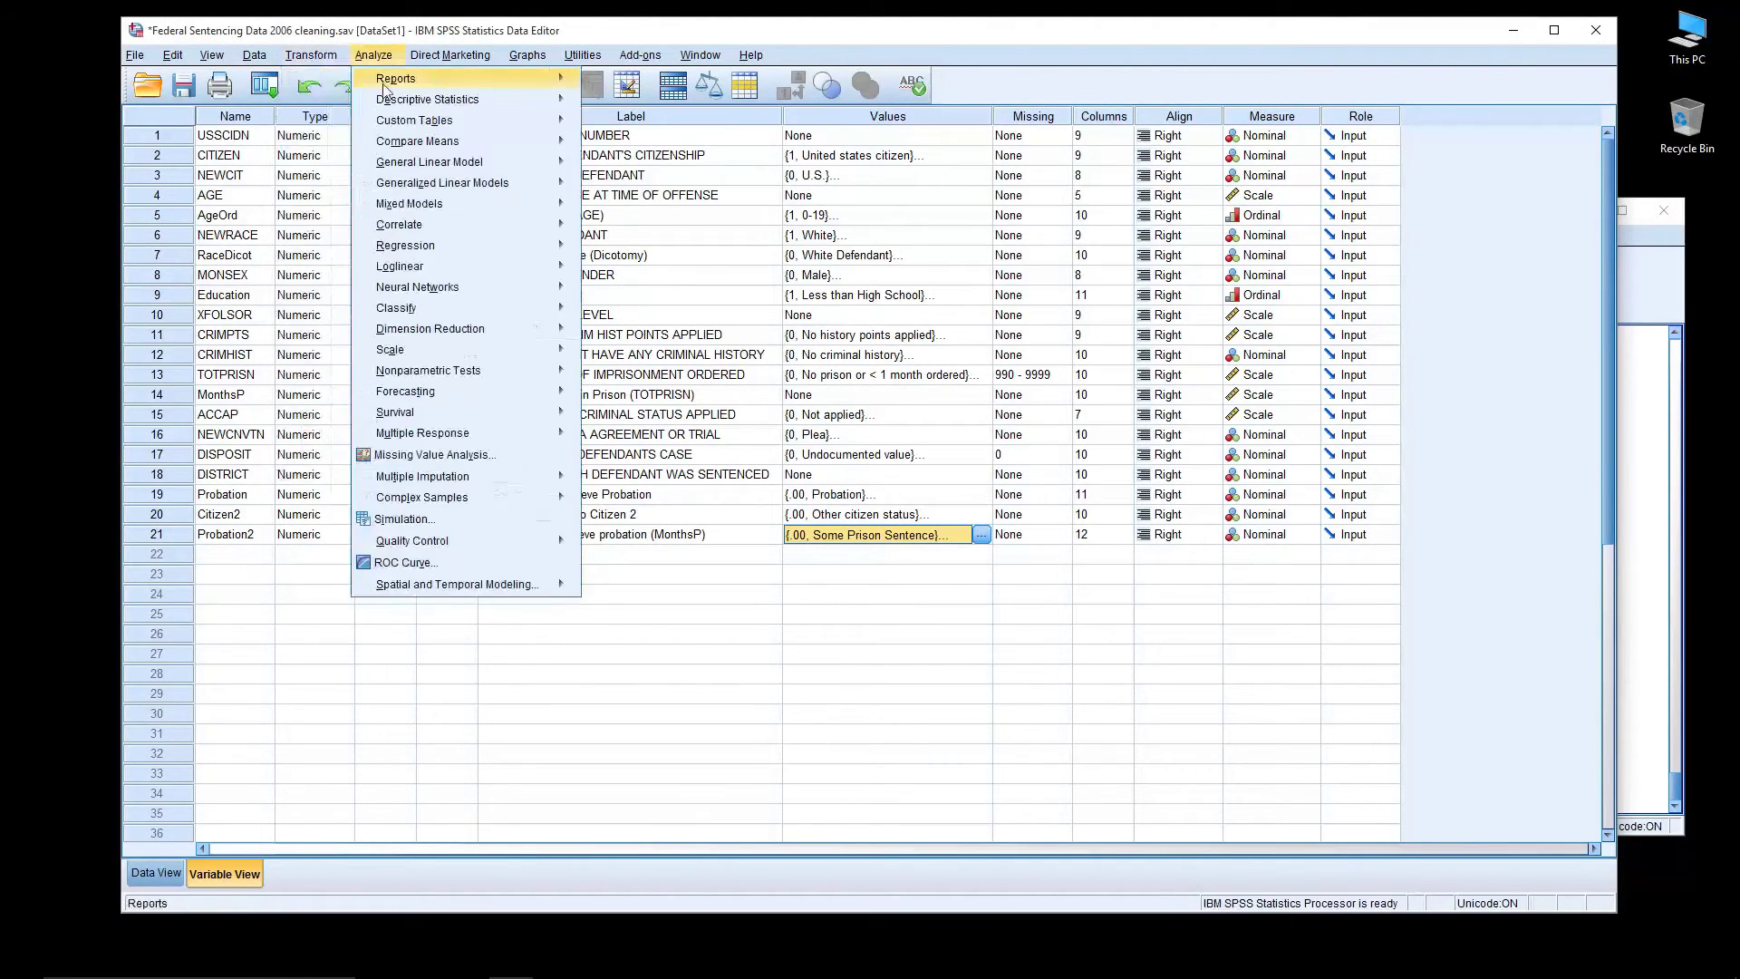
mouse_move(426, 103)
click(626, 101)
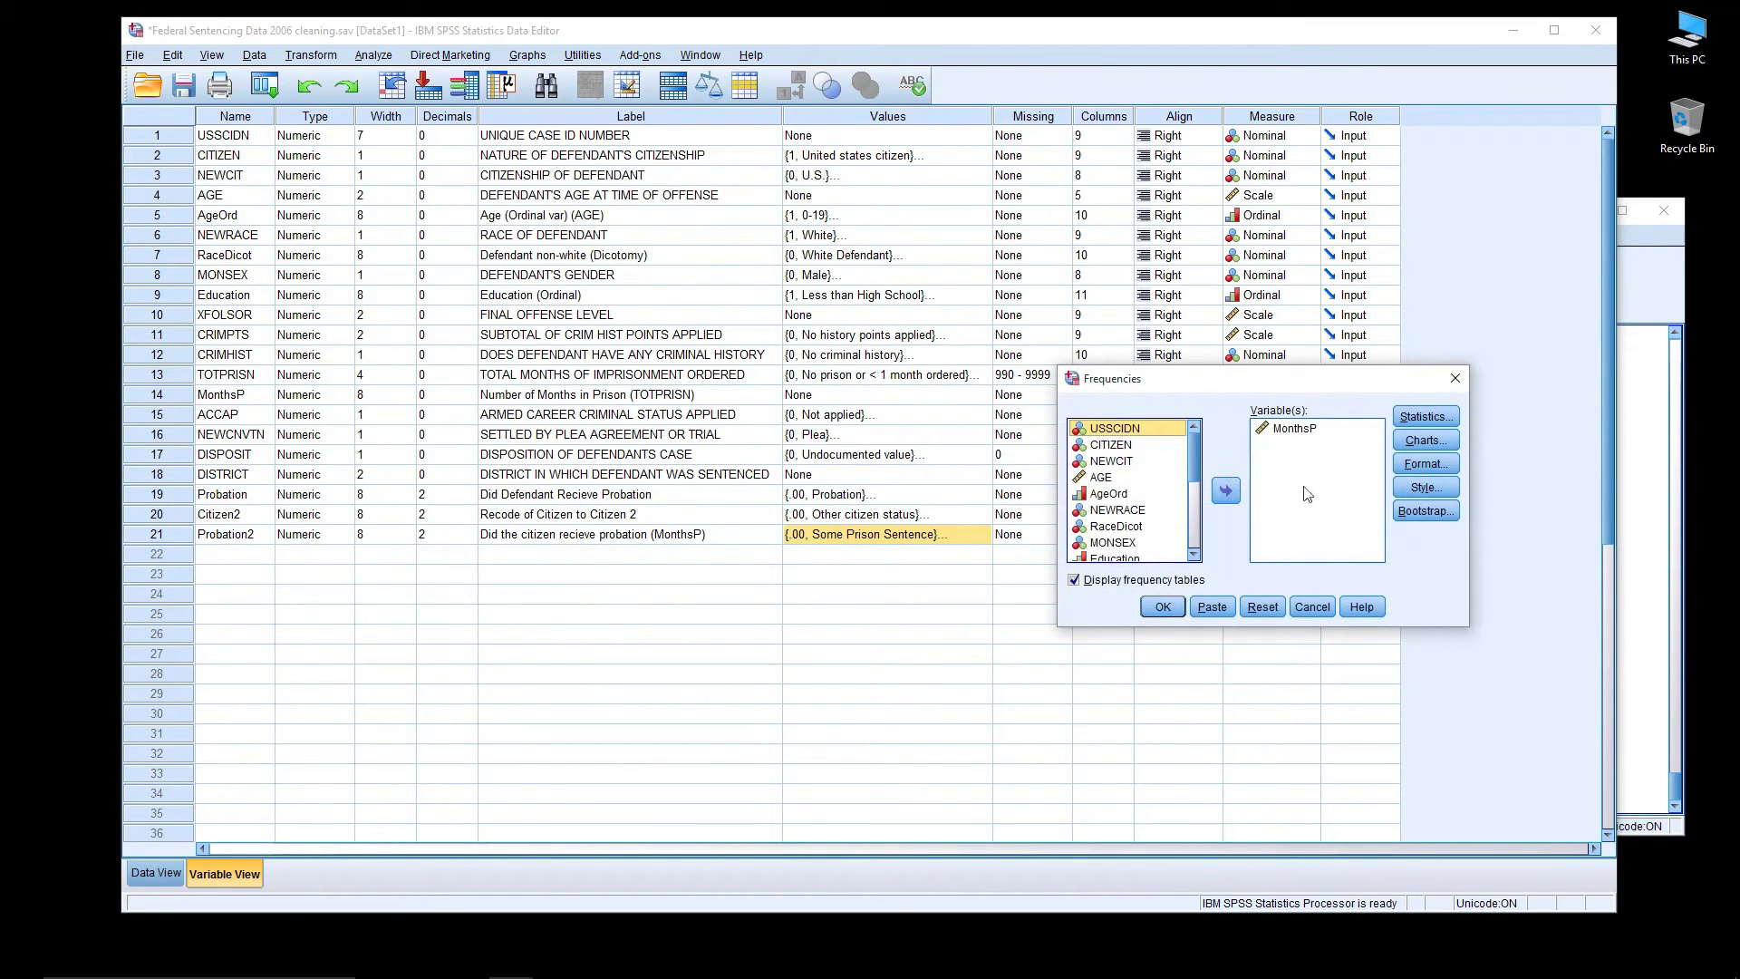
click(1294, 427)
click(1225, 490)
scroll(1164, 517, down, 1)
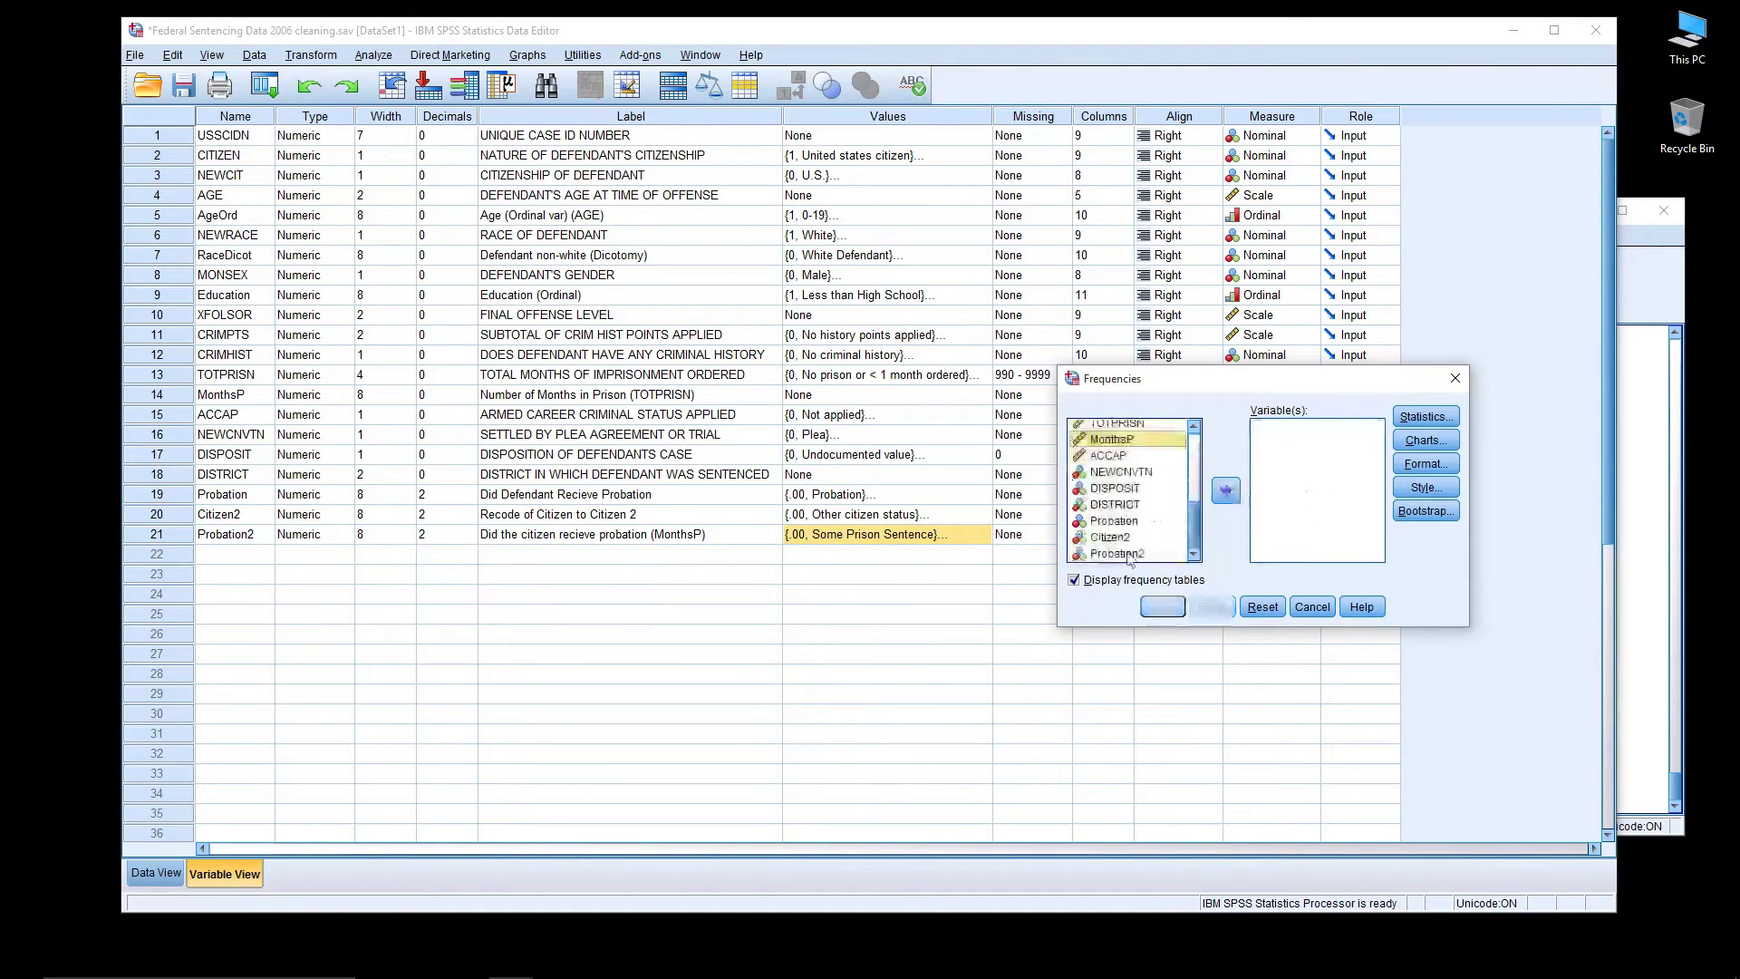
click(1116, 553)
click(1225, 490)
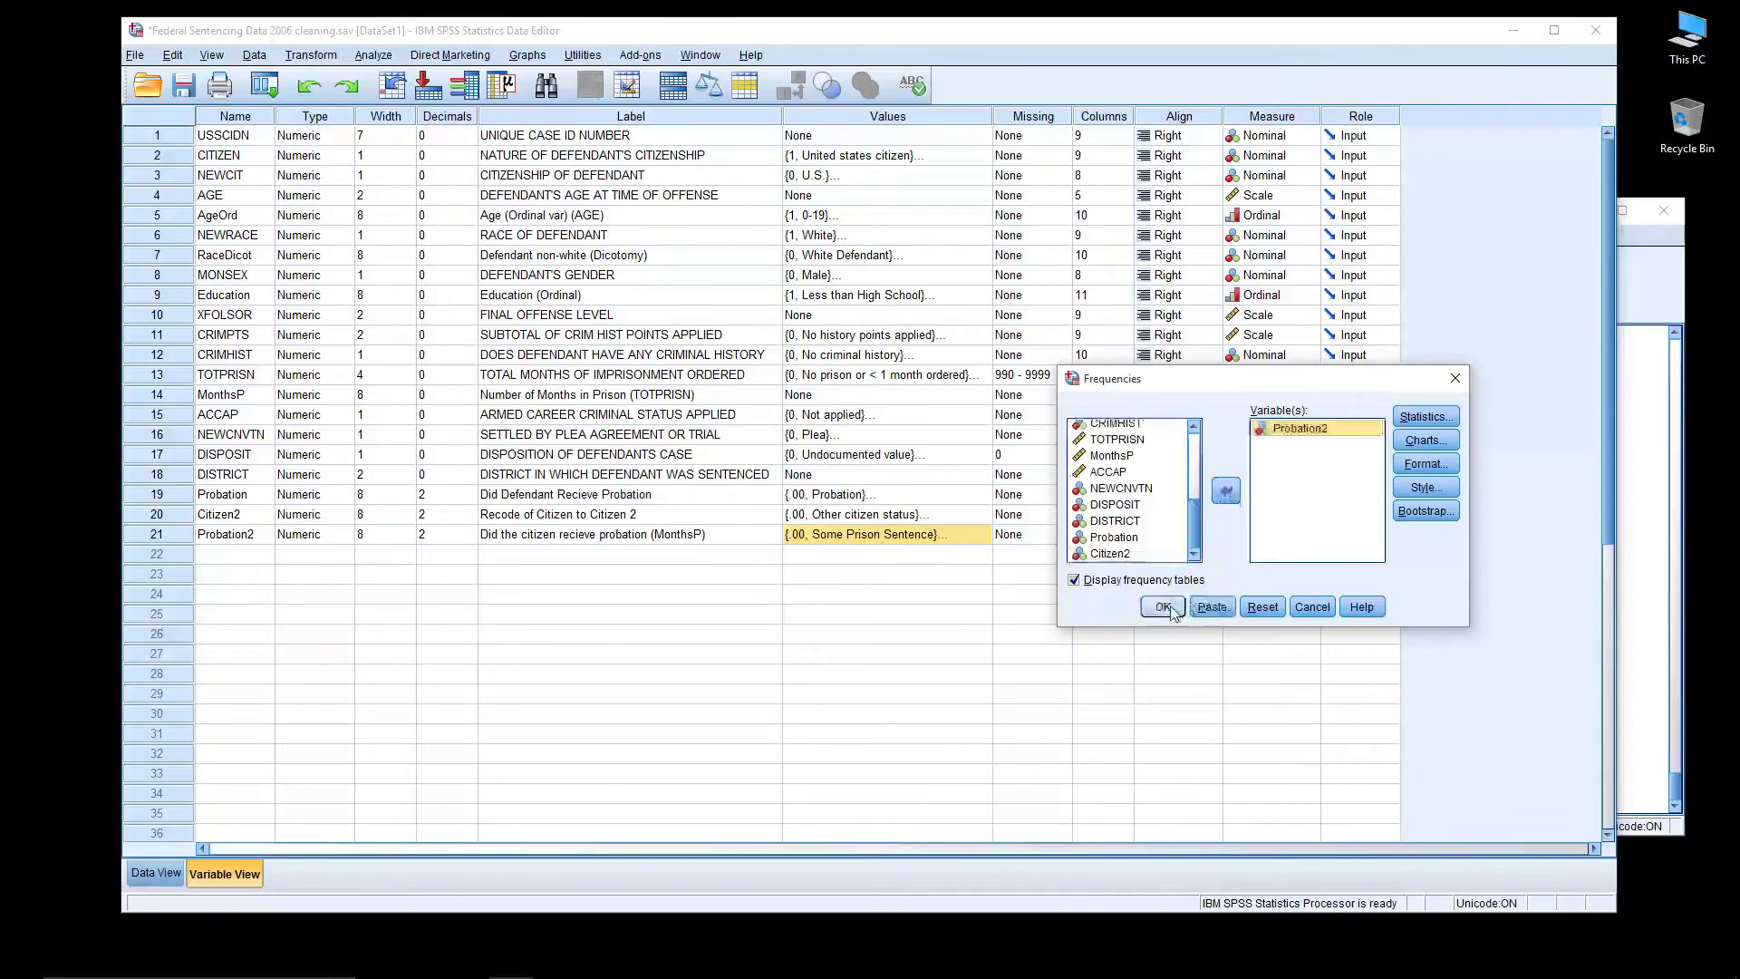
click(1167, 609)
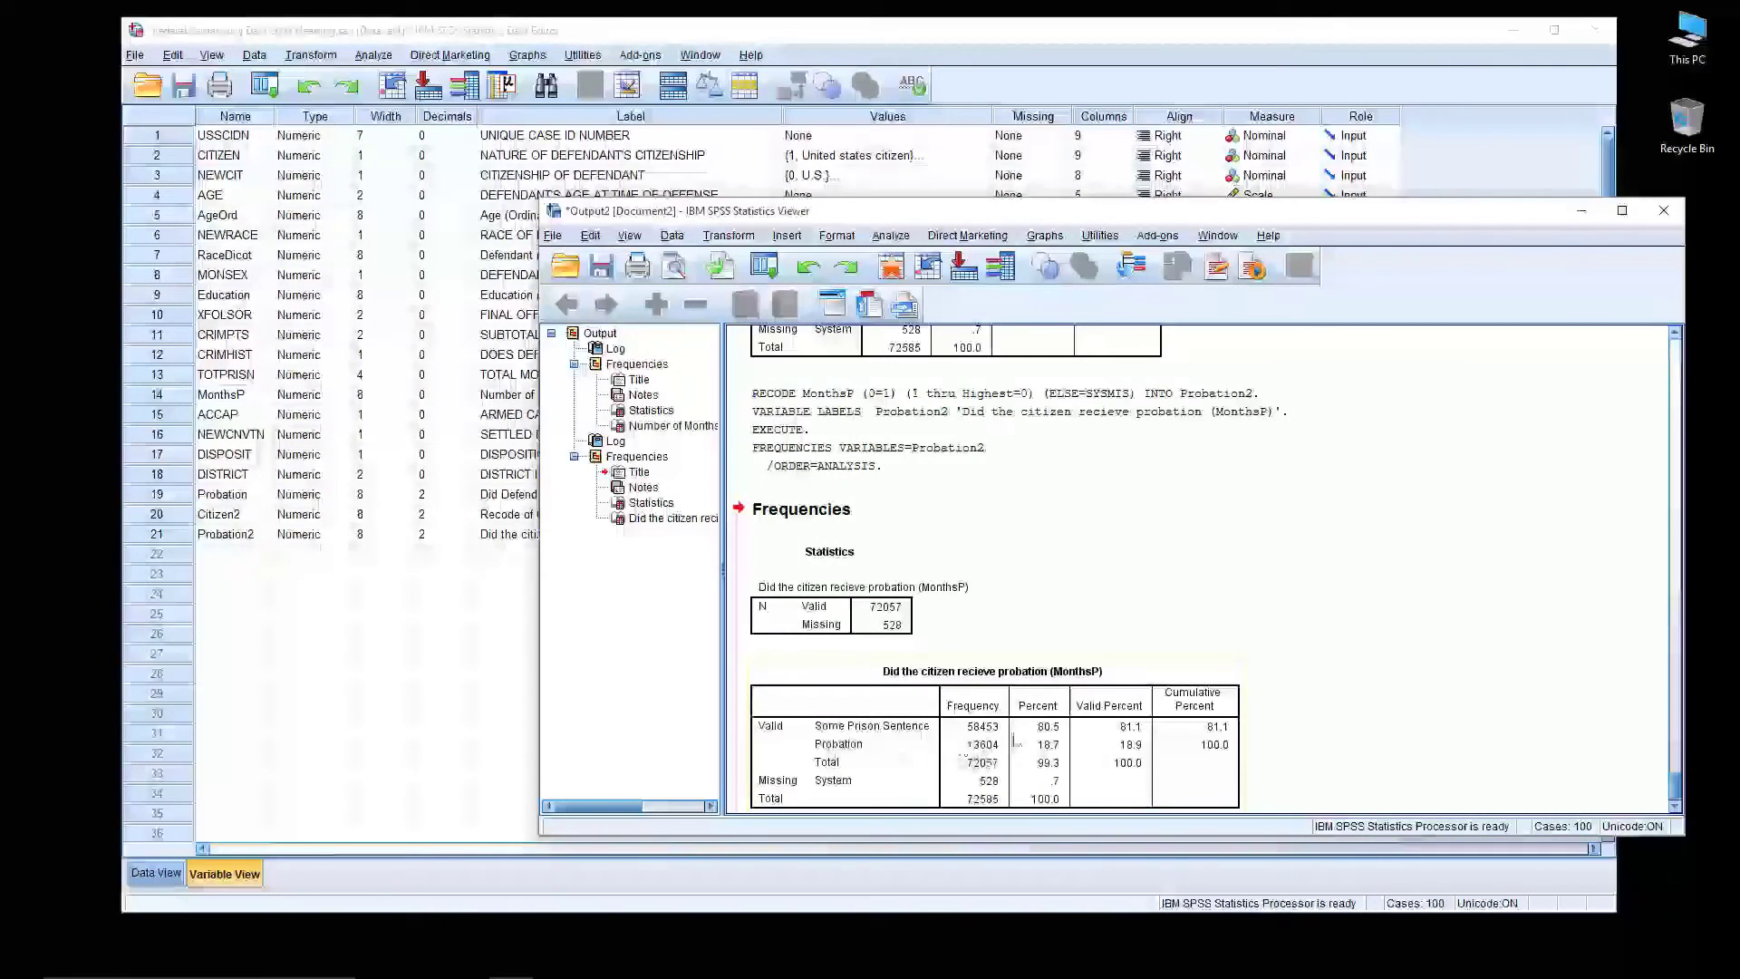
Compare the Probation2 frequencies with the zero-month and missing counts in the MonthsP frequency table
scroll(1400, 705, up, 20)
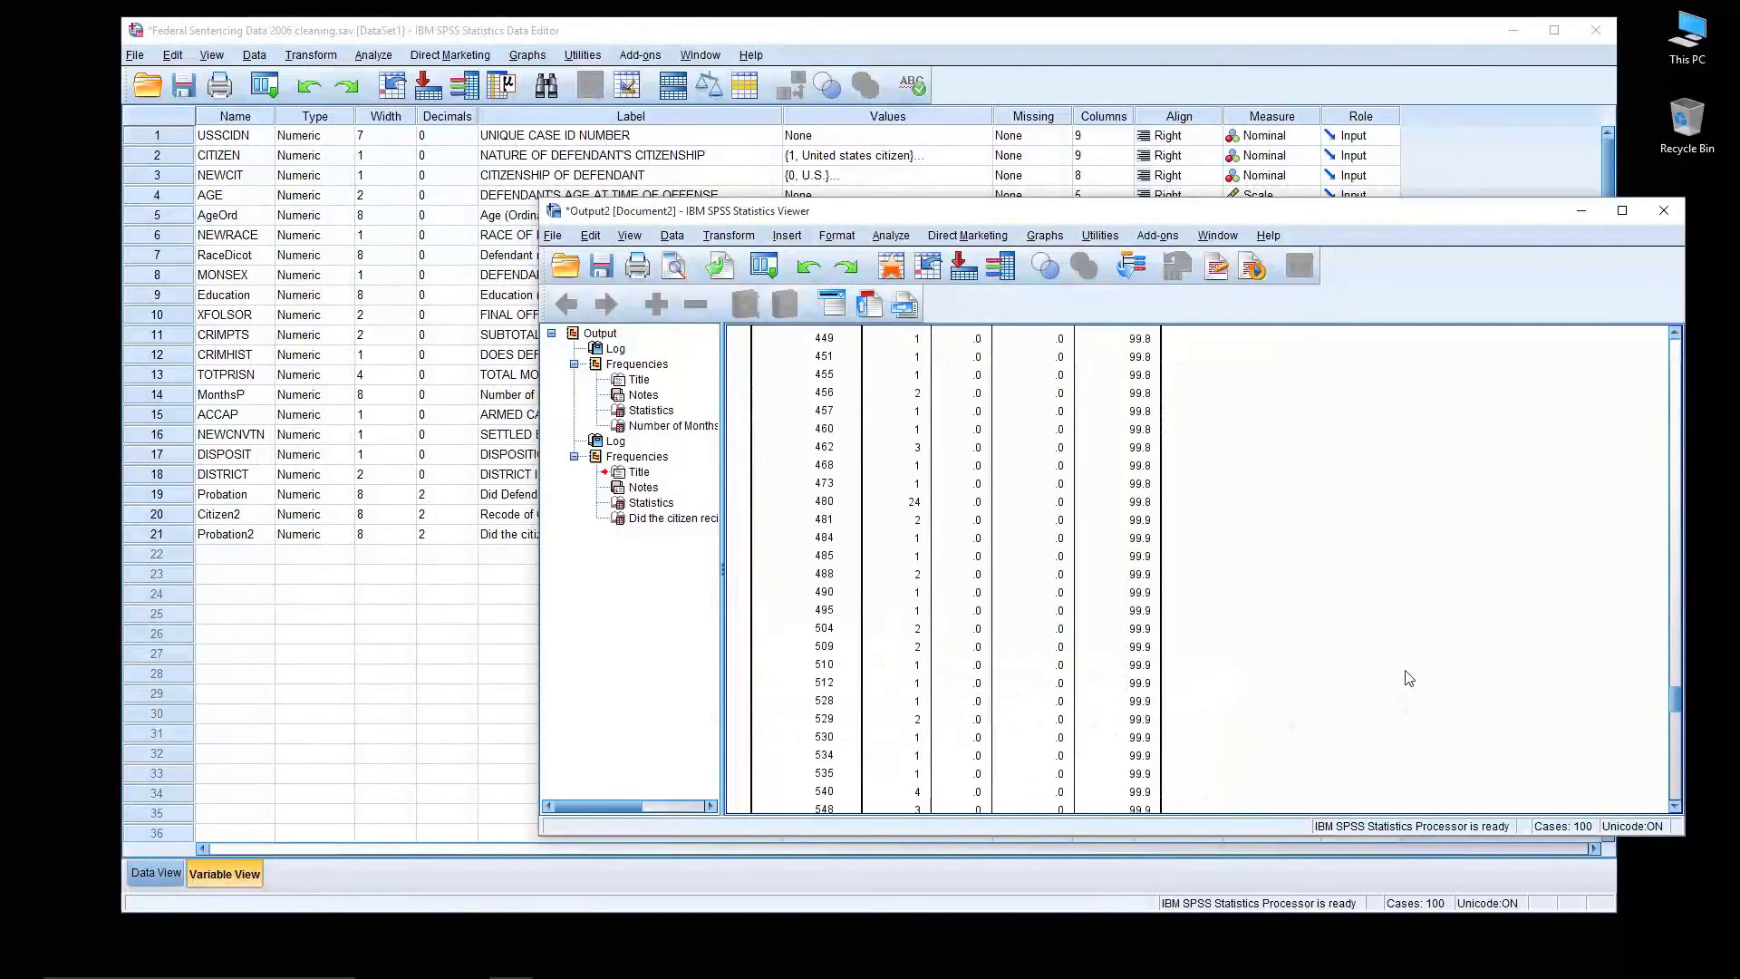
scroll(1367, 669, up, 20)
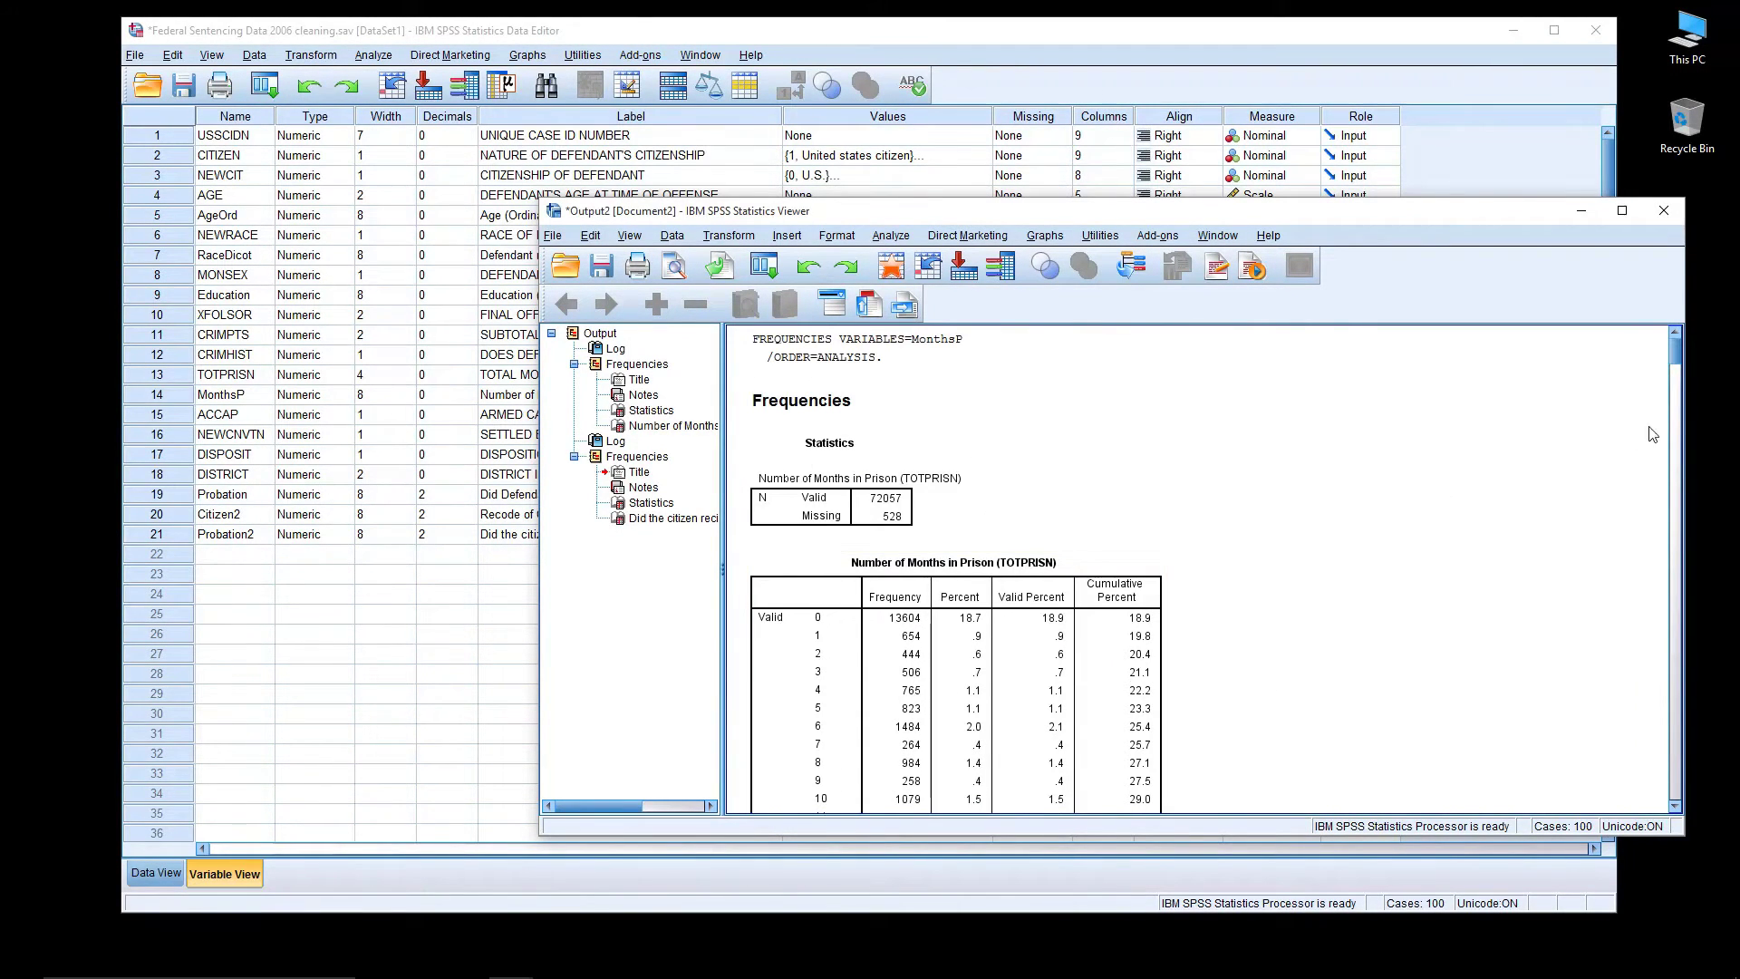
drag(1677, 360, 1659, 827)
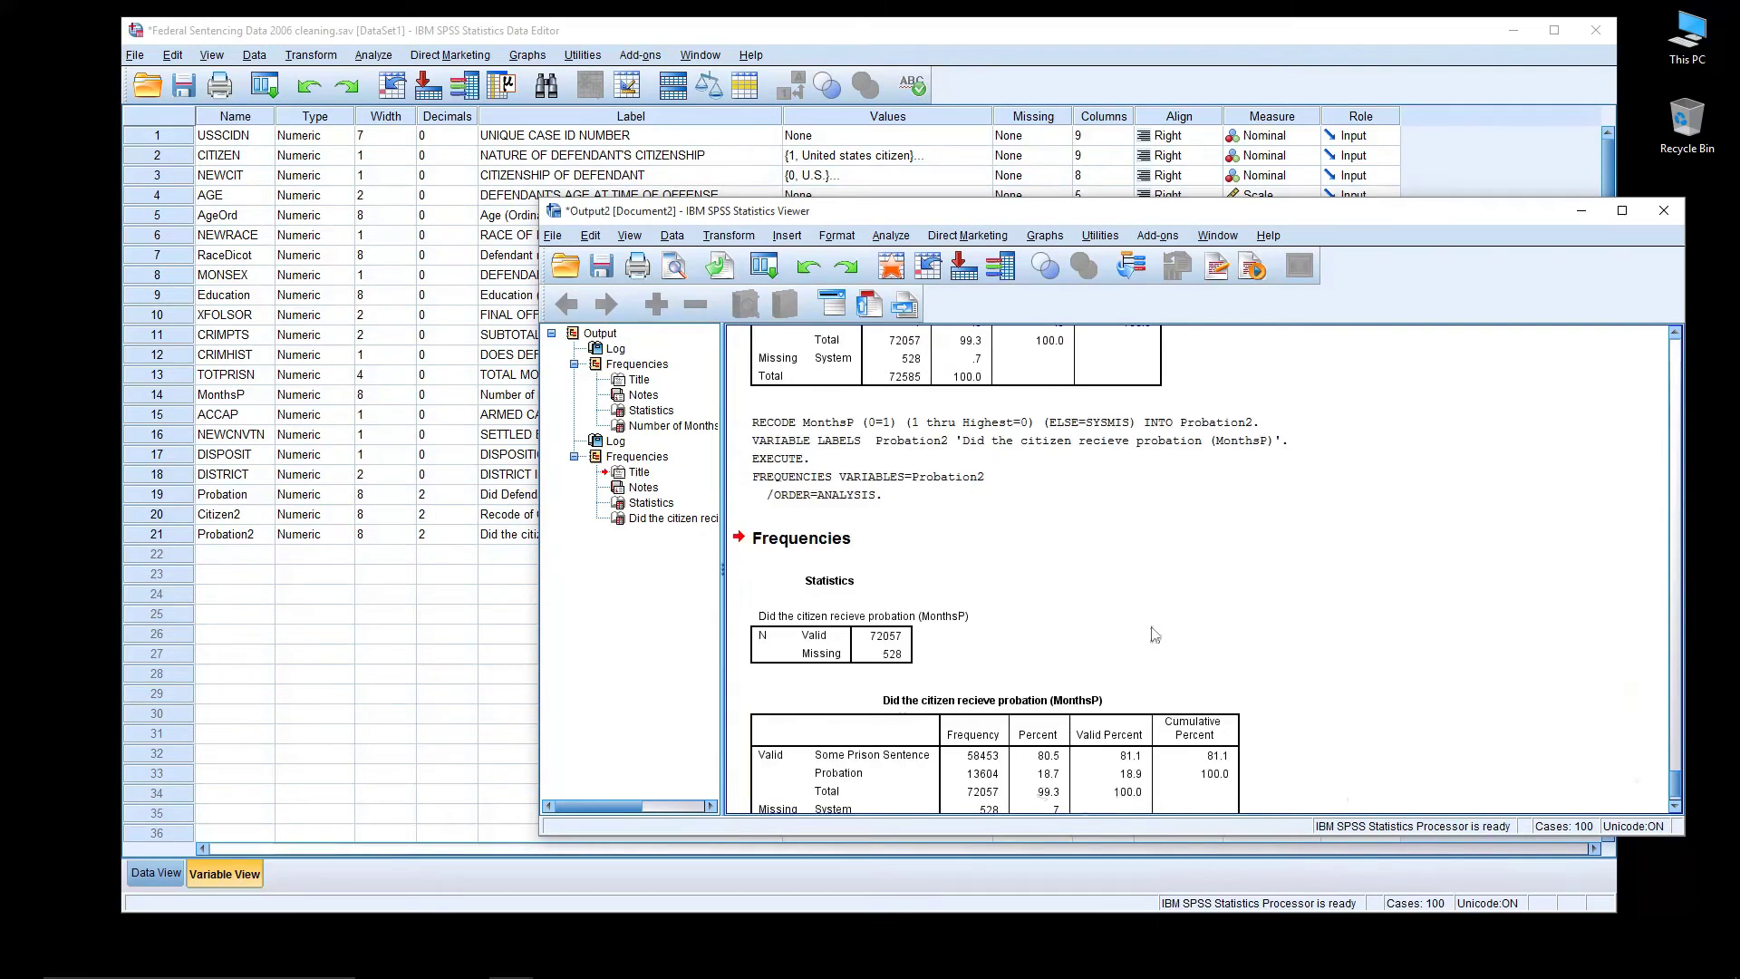
Recheck the Probation2 frequencies against the missing count in the MonthsP frequency table and close the output document
scroll(1153, 635, up, 3)
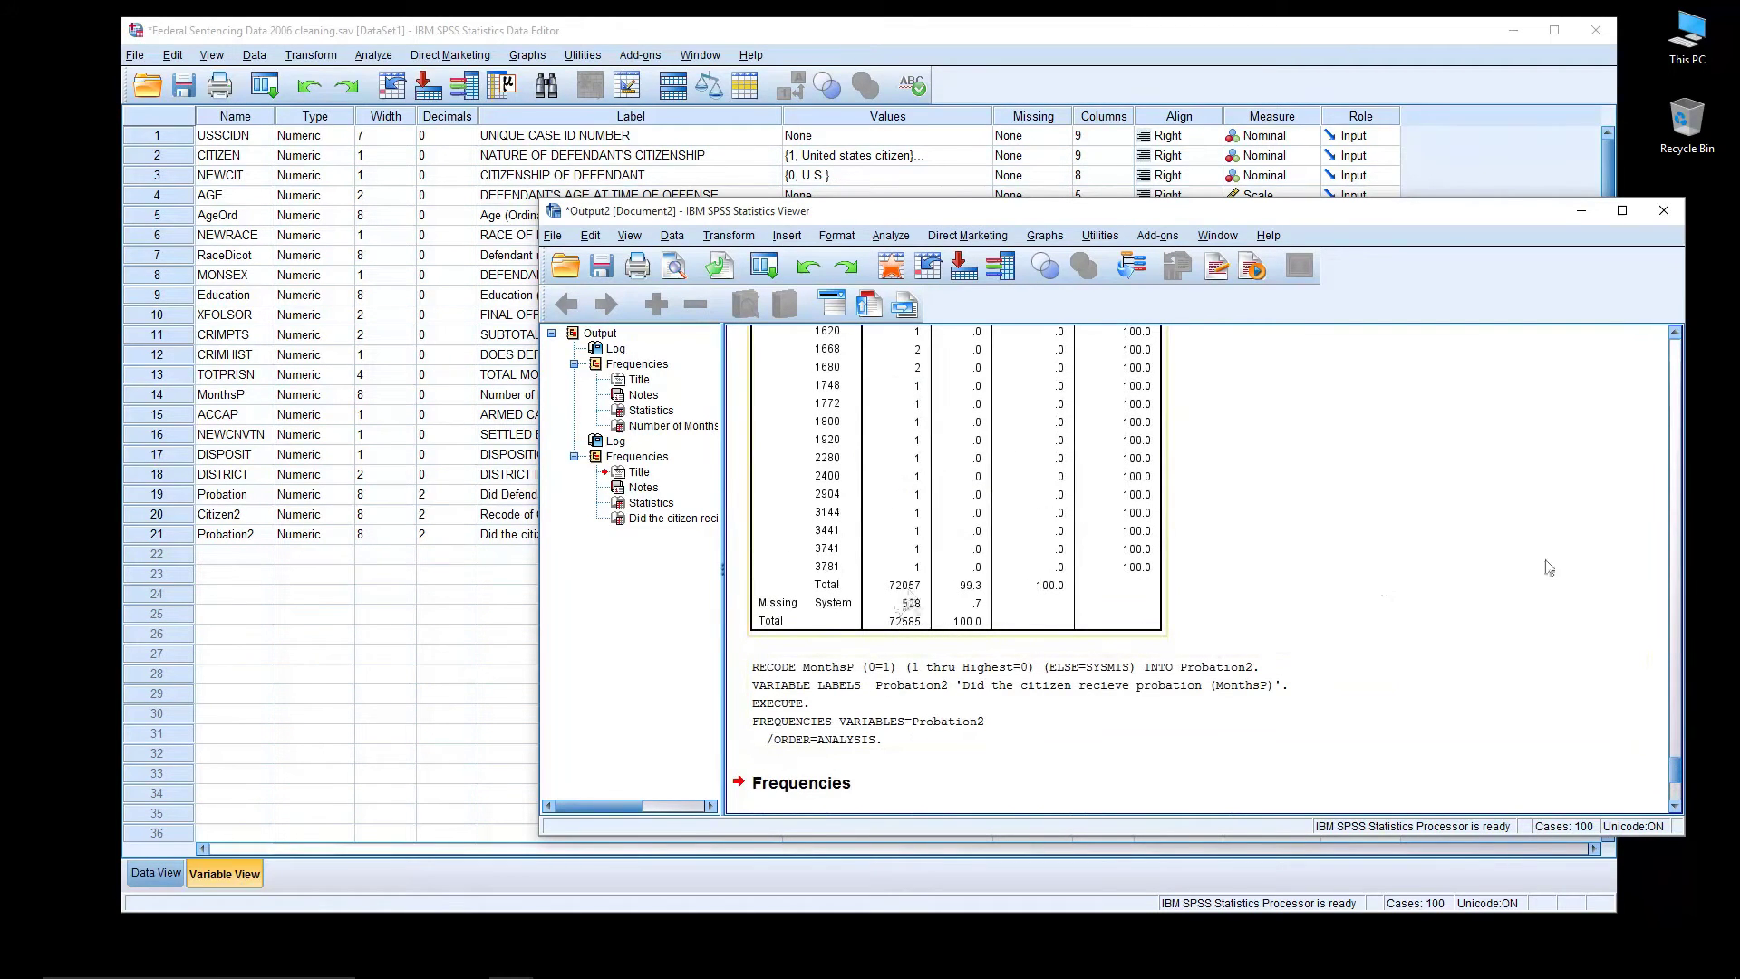
scroll(949, 631, down, 4)
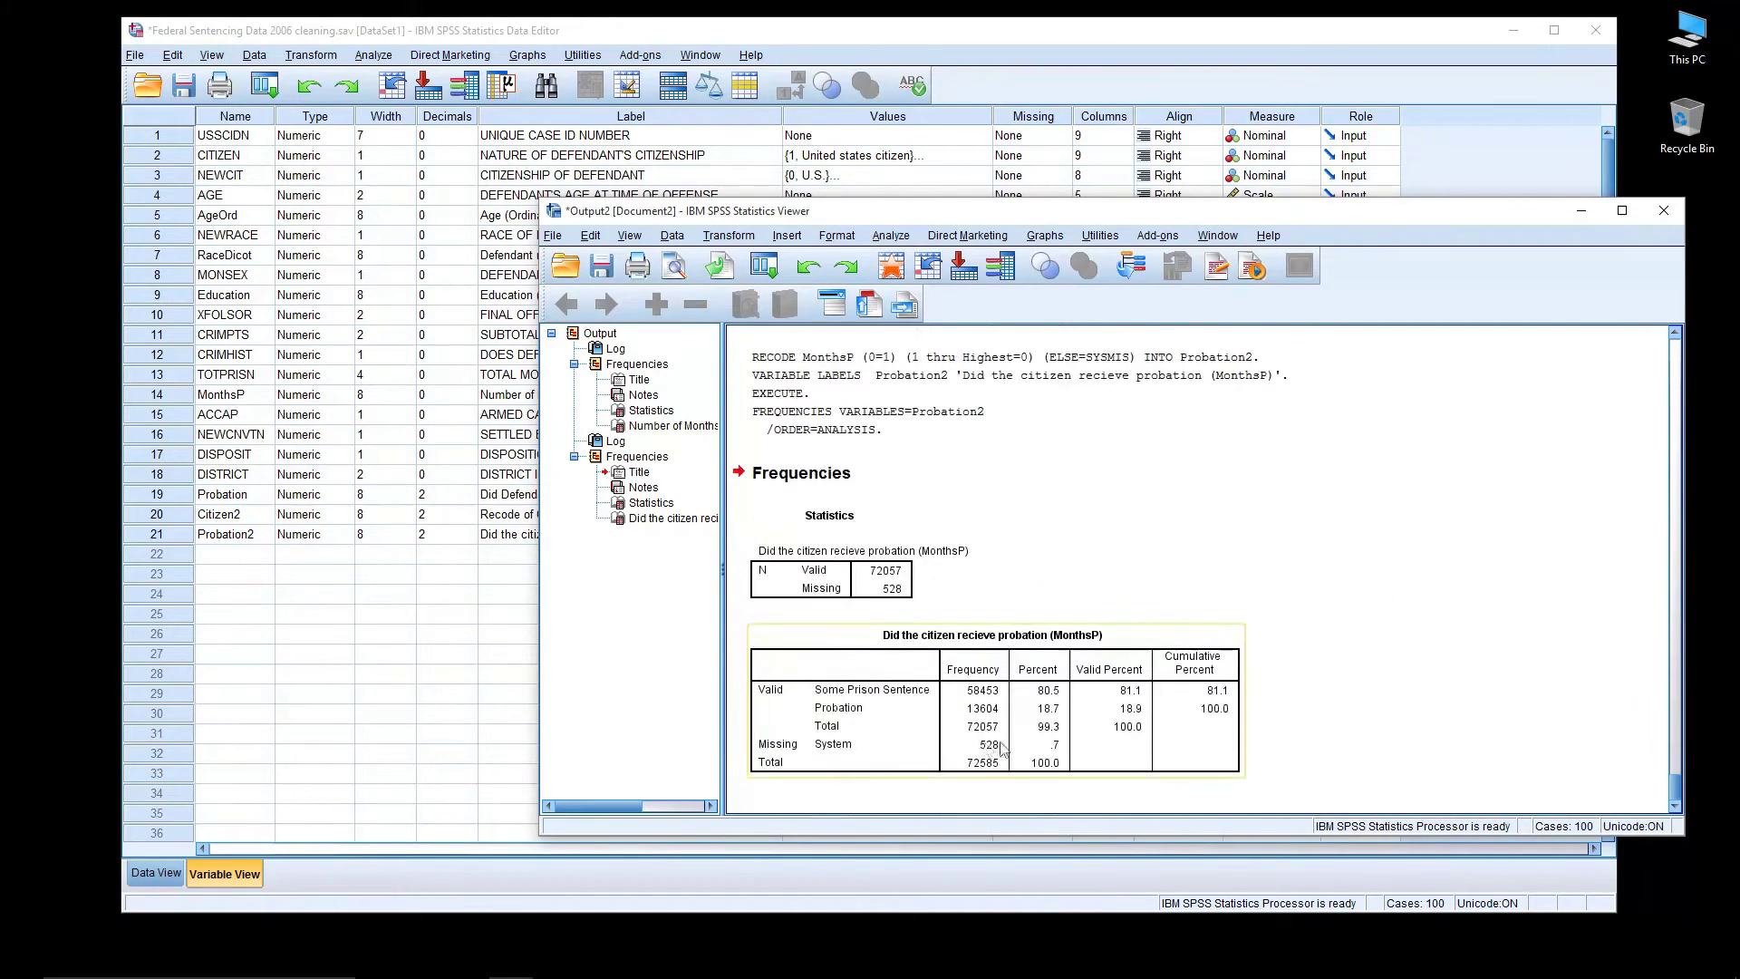
scroll(1377, 594, up, 3)
scroll(1373, 620, down, 3)
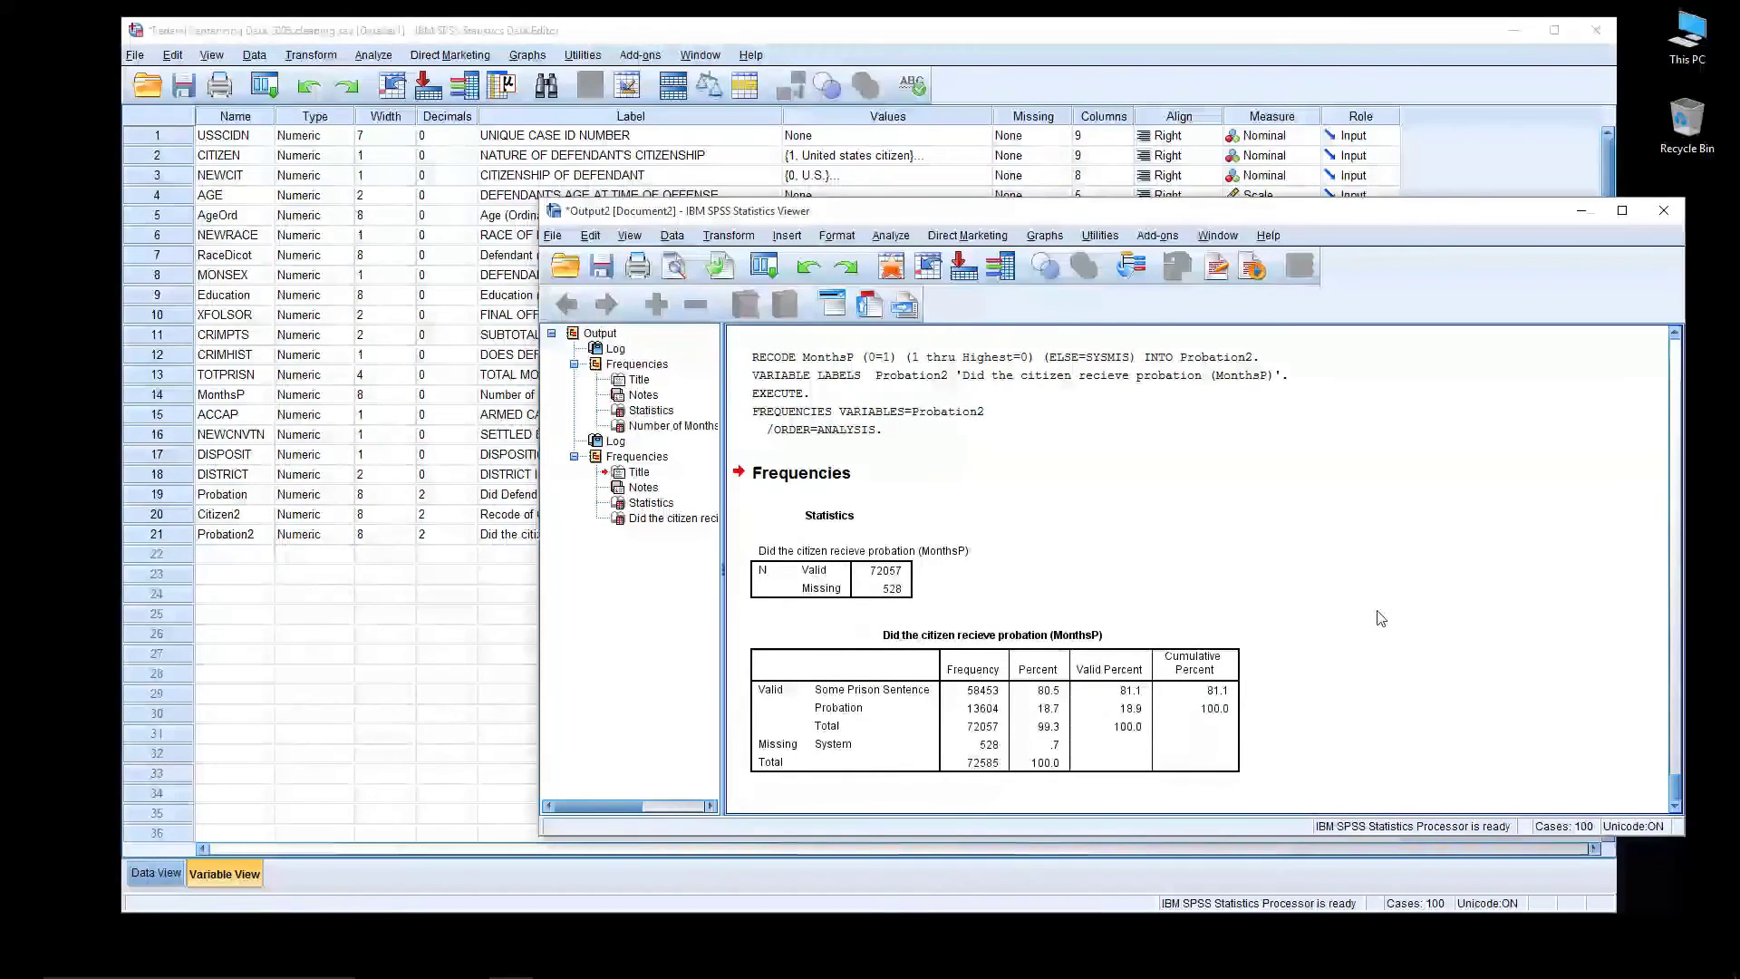
click(1663, 210)
click(1113, 551)
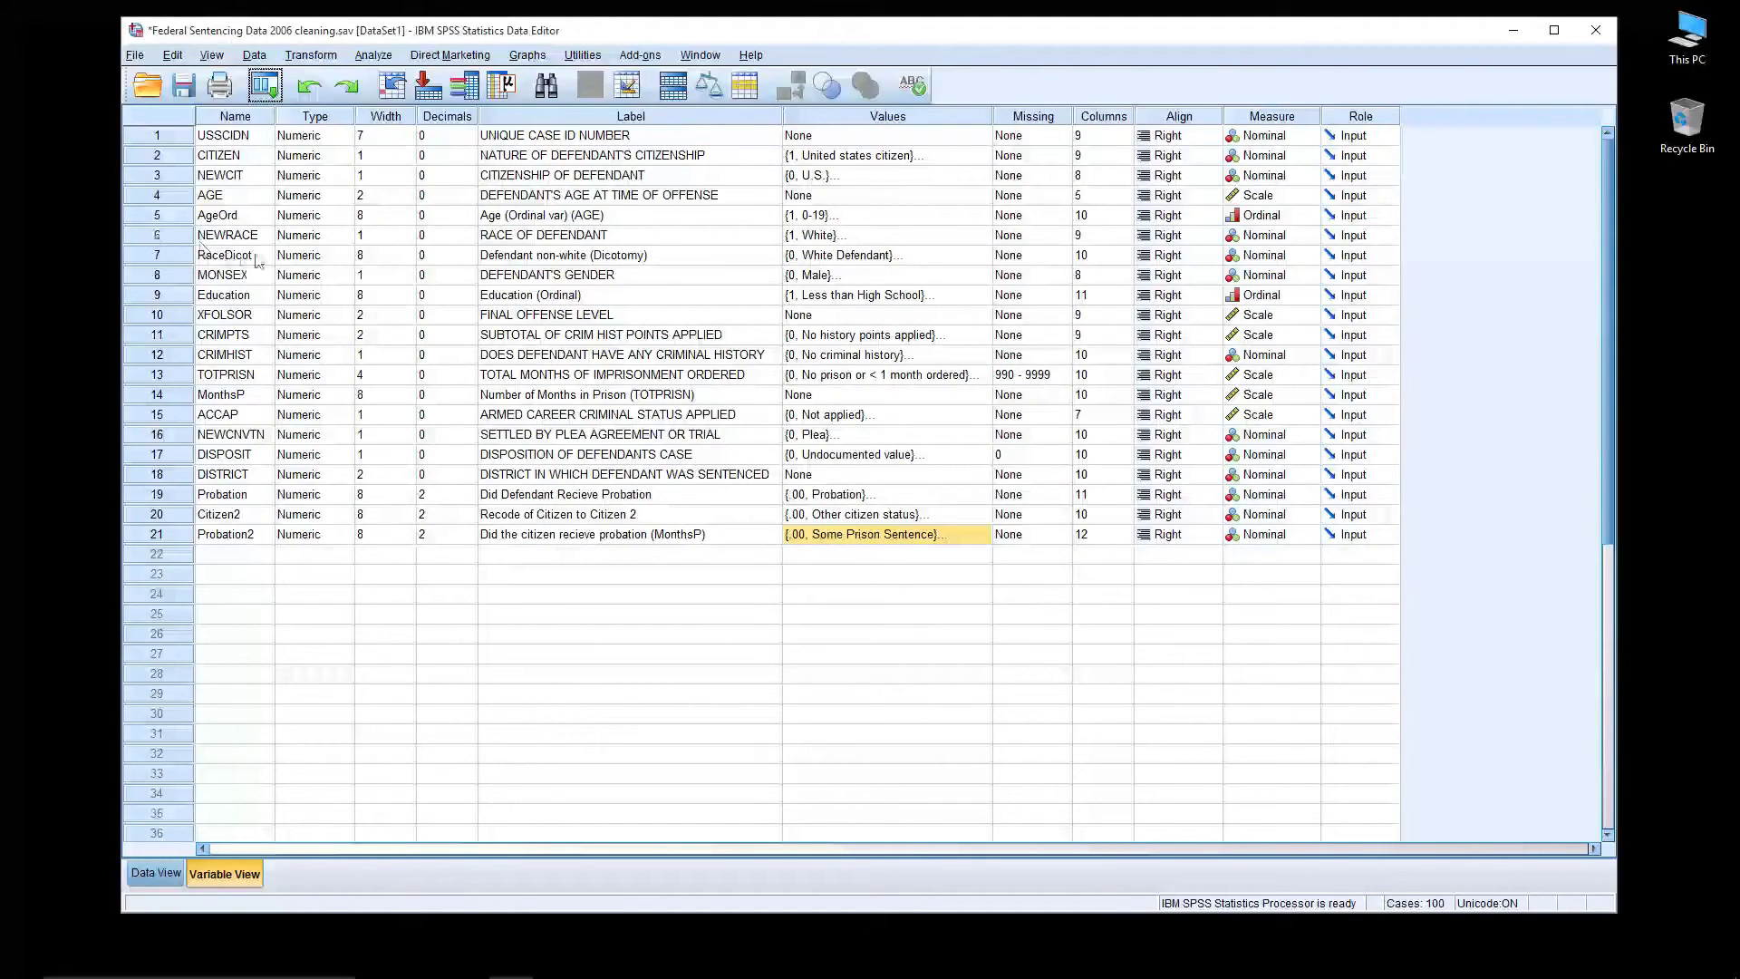
Examine the value labels of the Education variable and leave them as they are
click(983, 300)
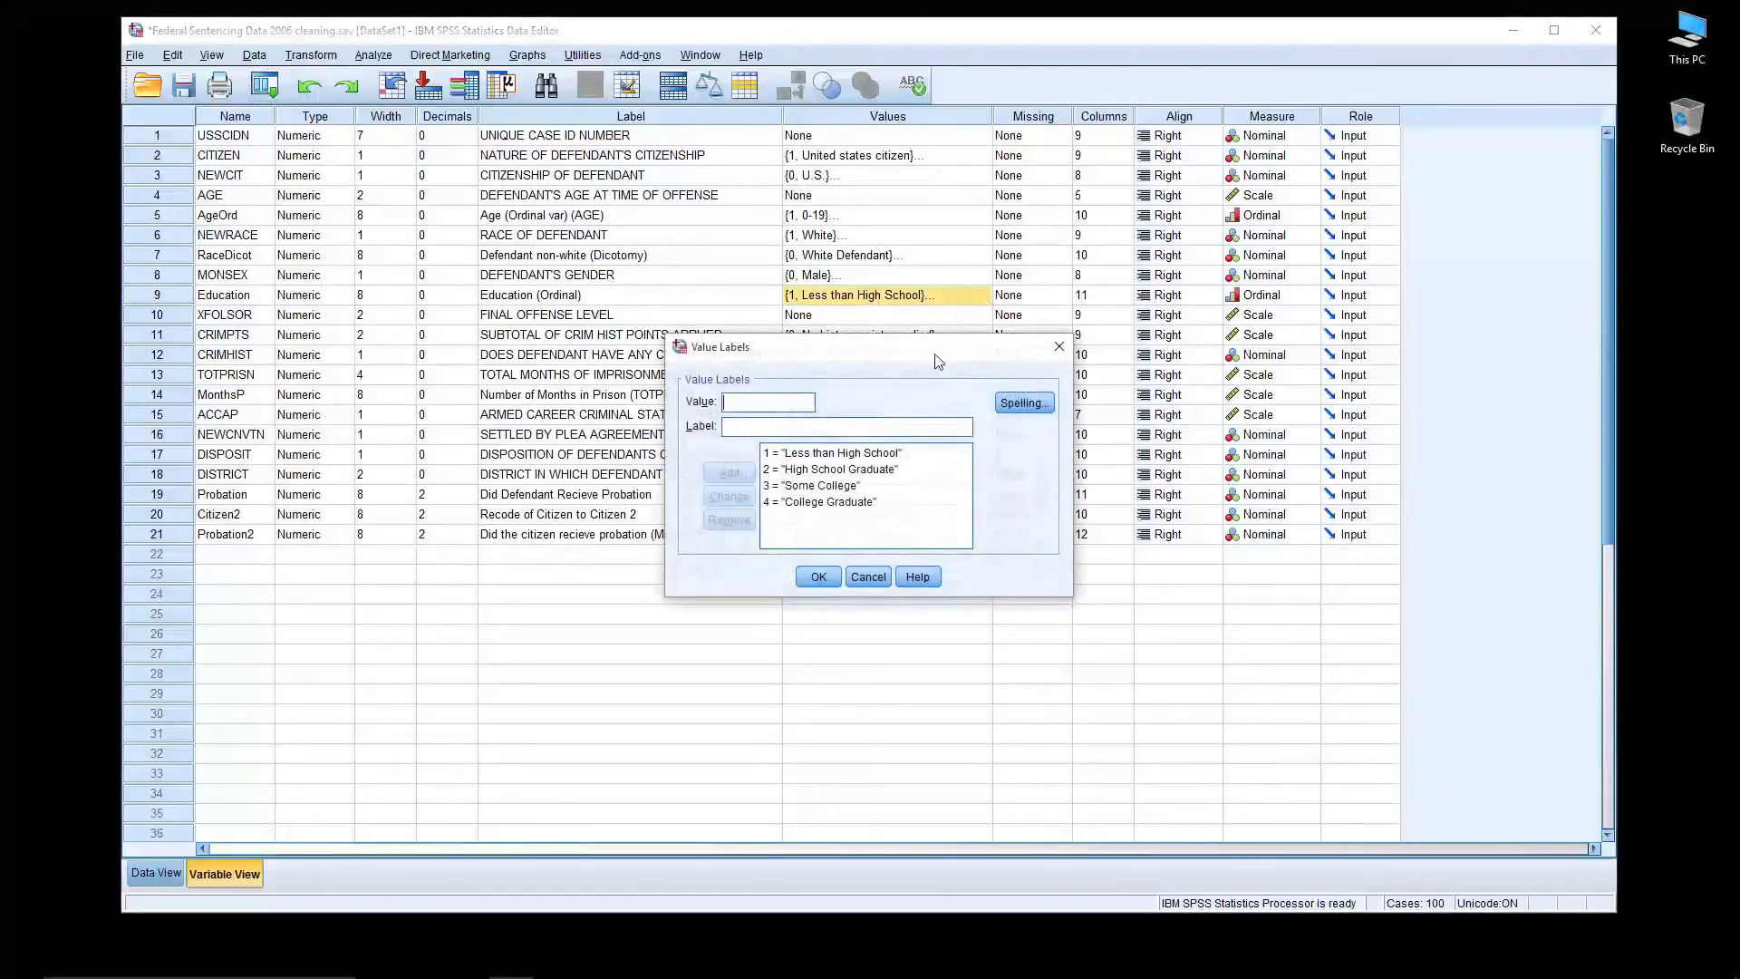
click(884, 501)
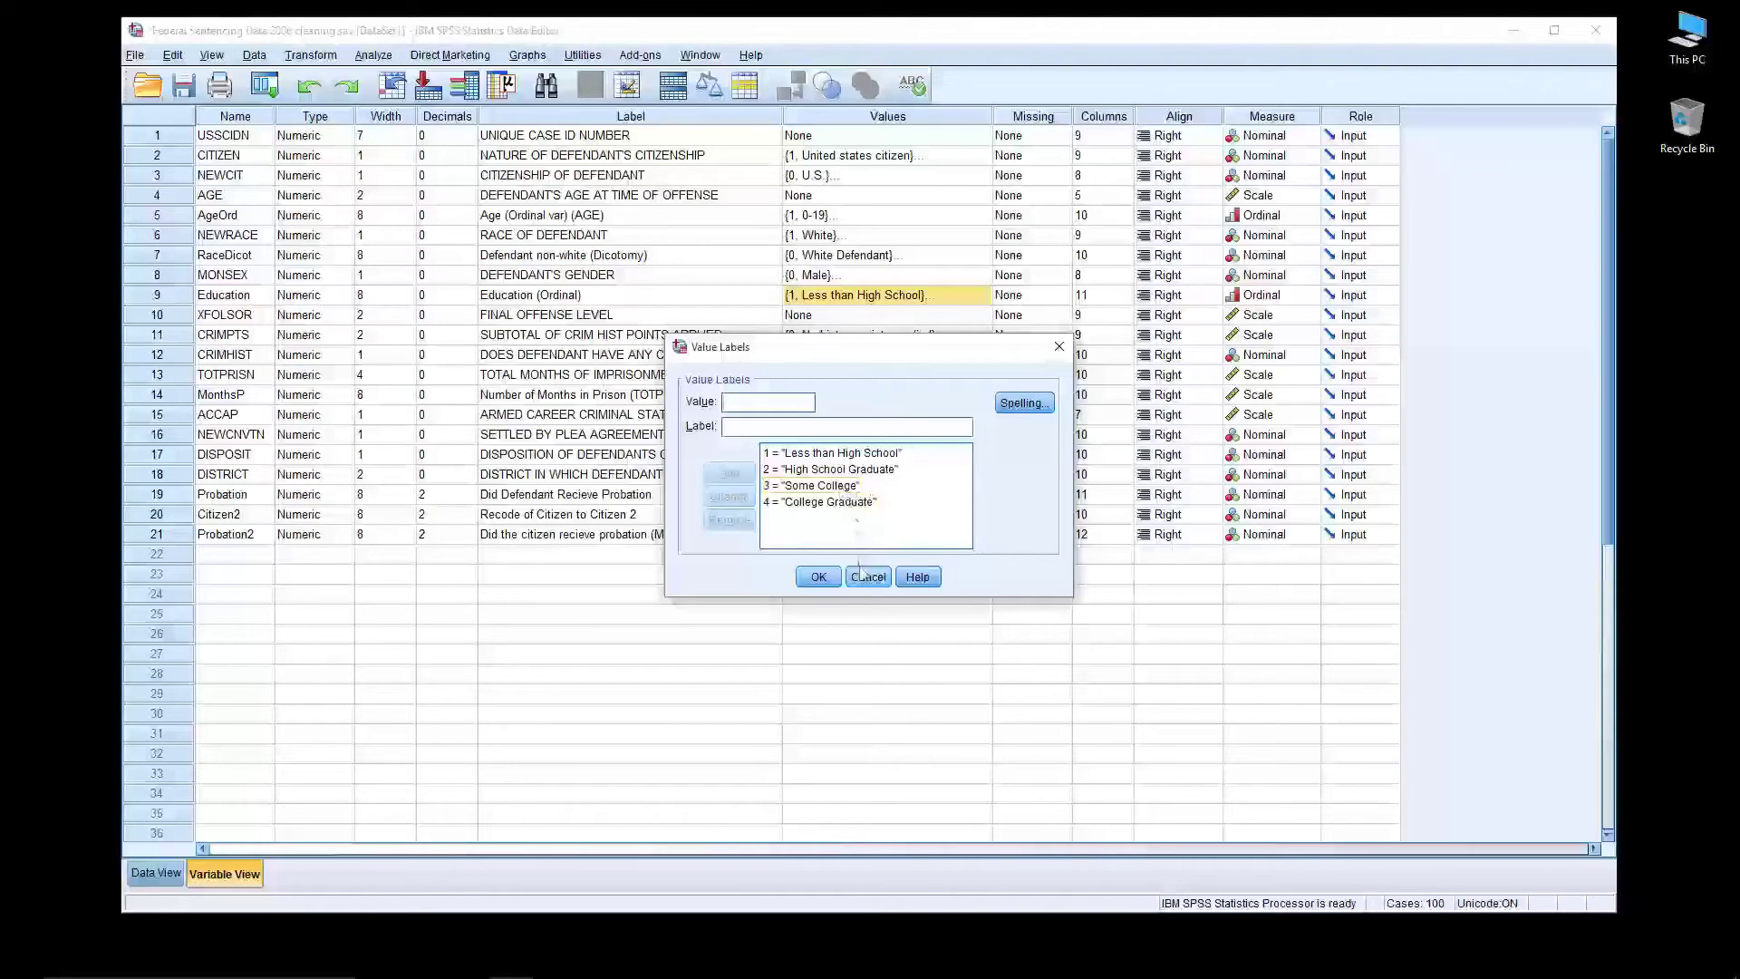
click(866, 578)
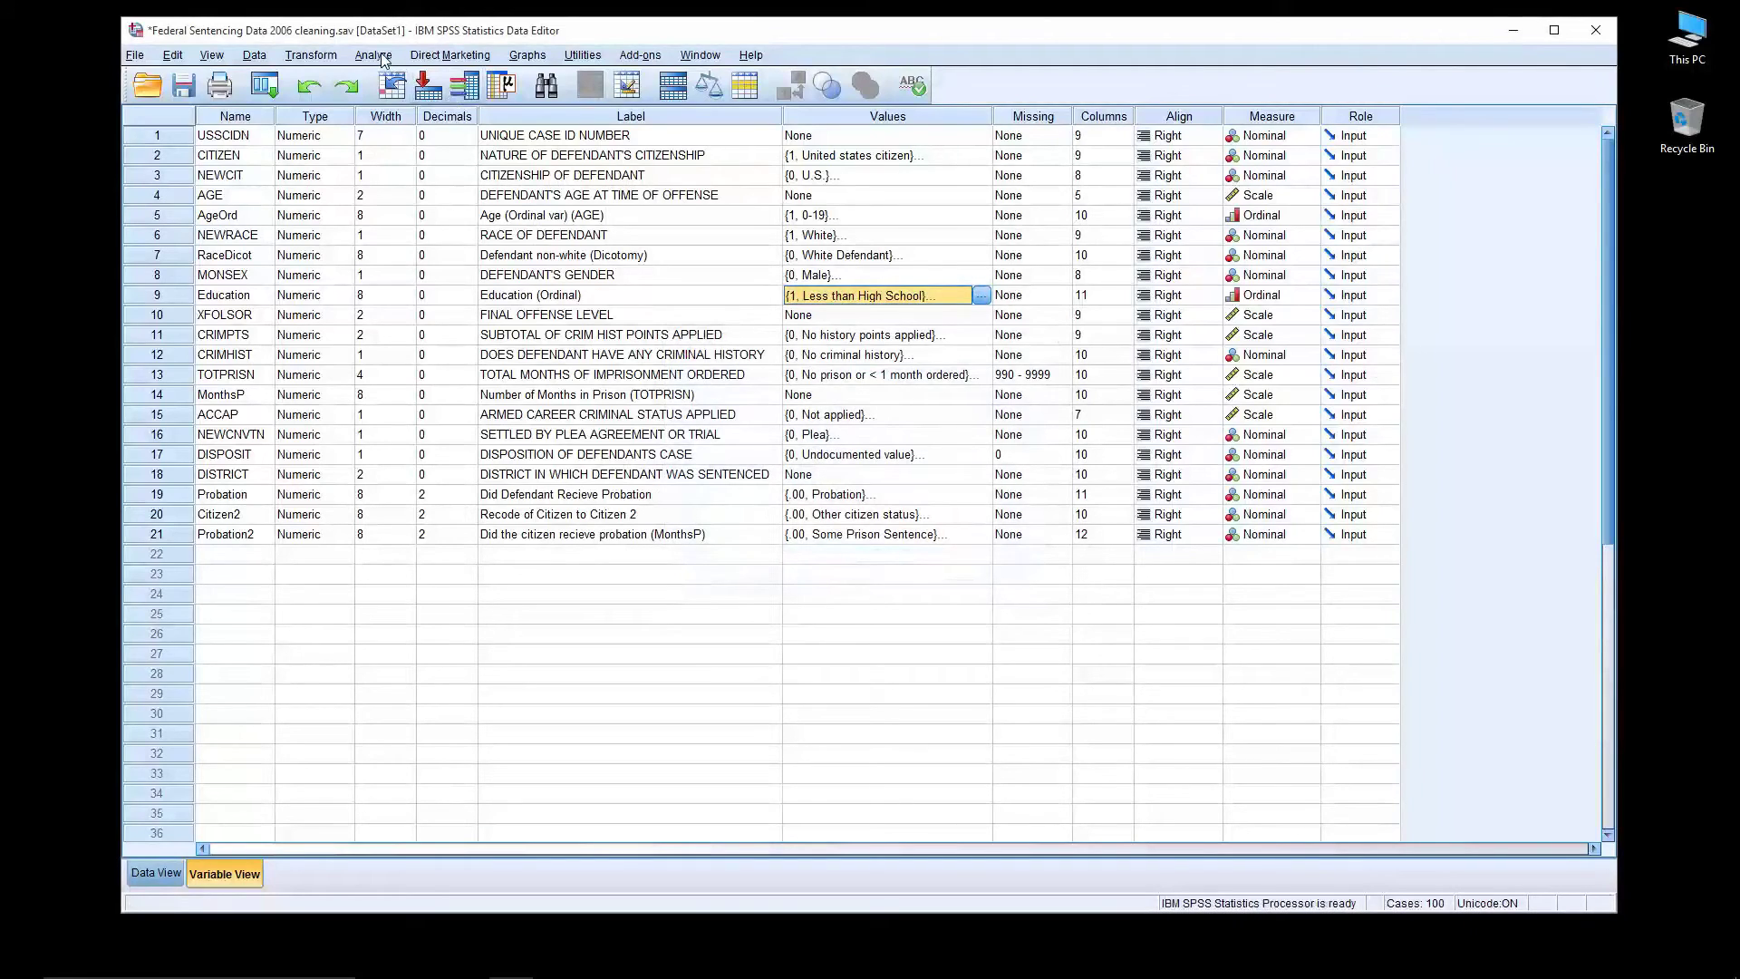
Start a fresh Recode into Different Variables, clearing the previous settings, with Education as the input variable
click(344, 58)
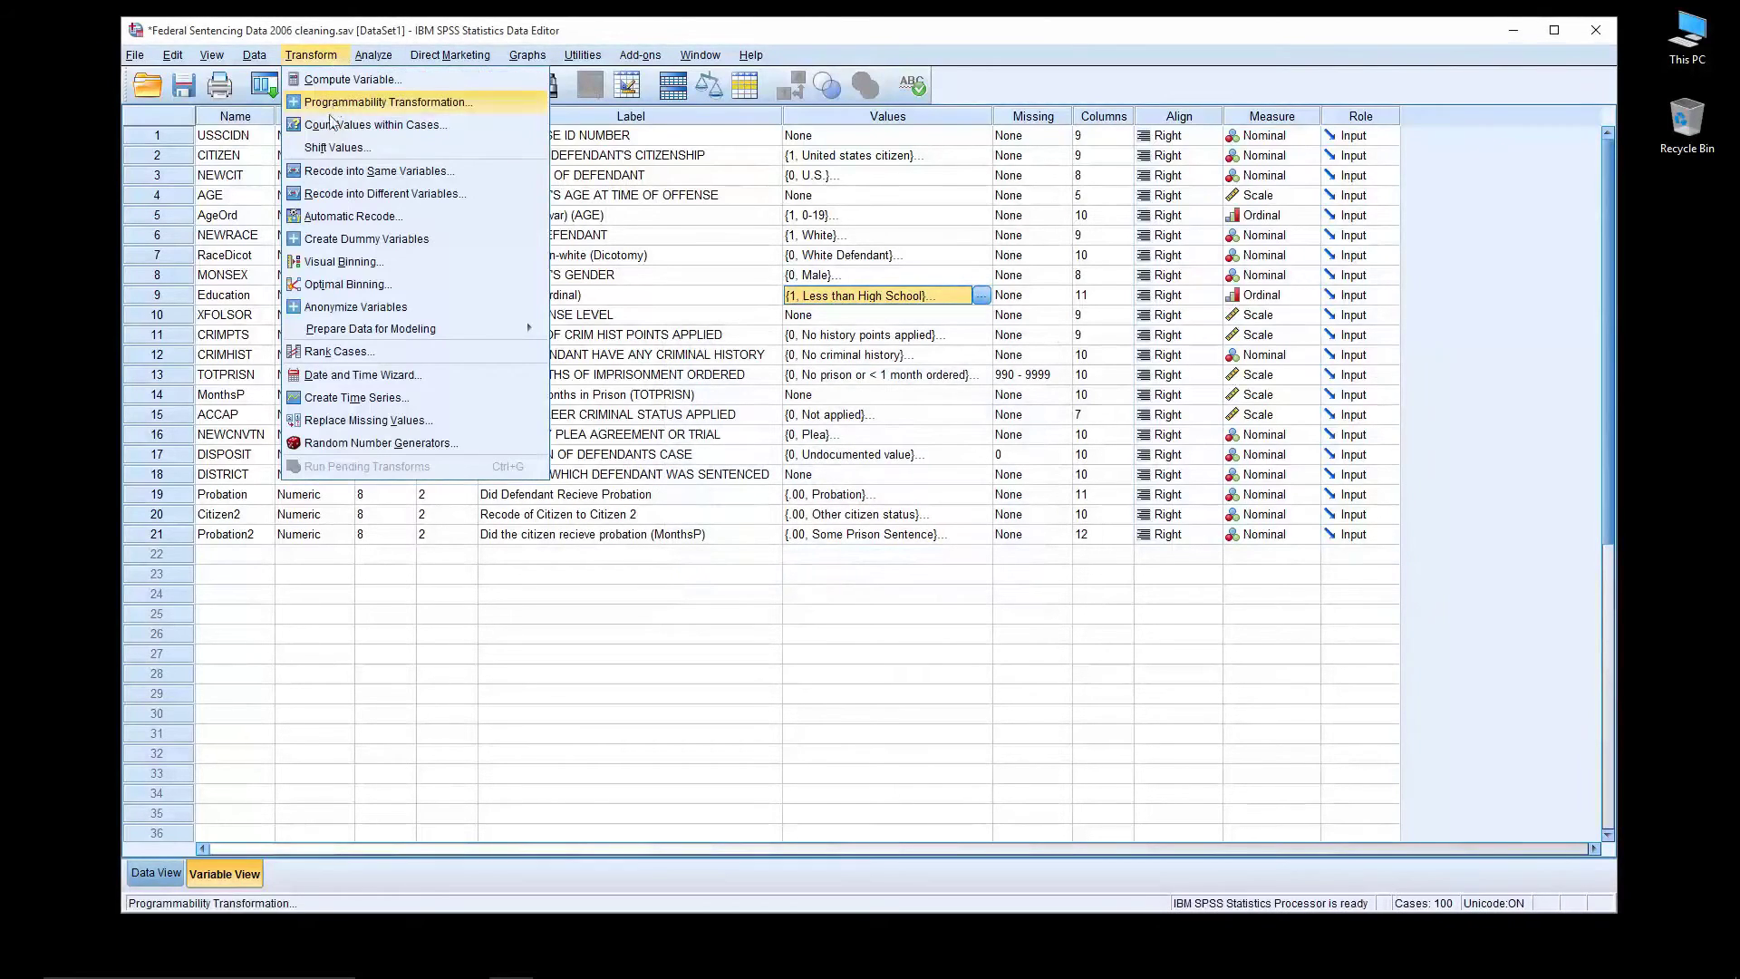
click(333, 194)
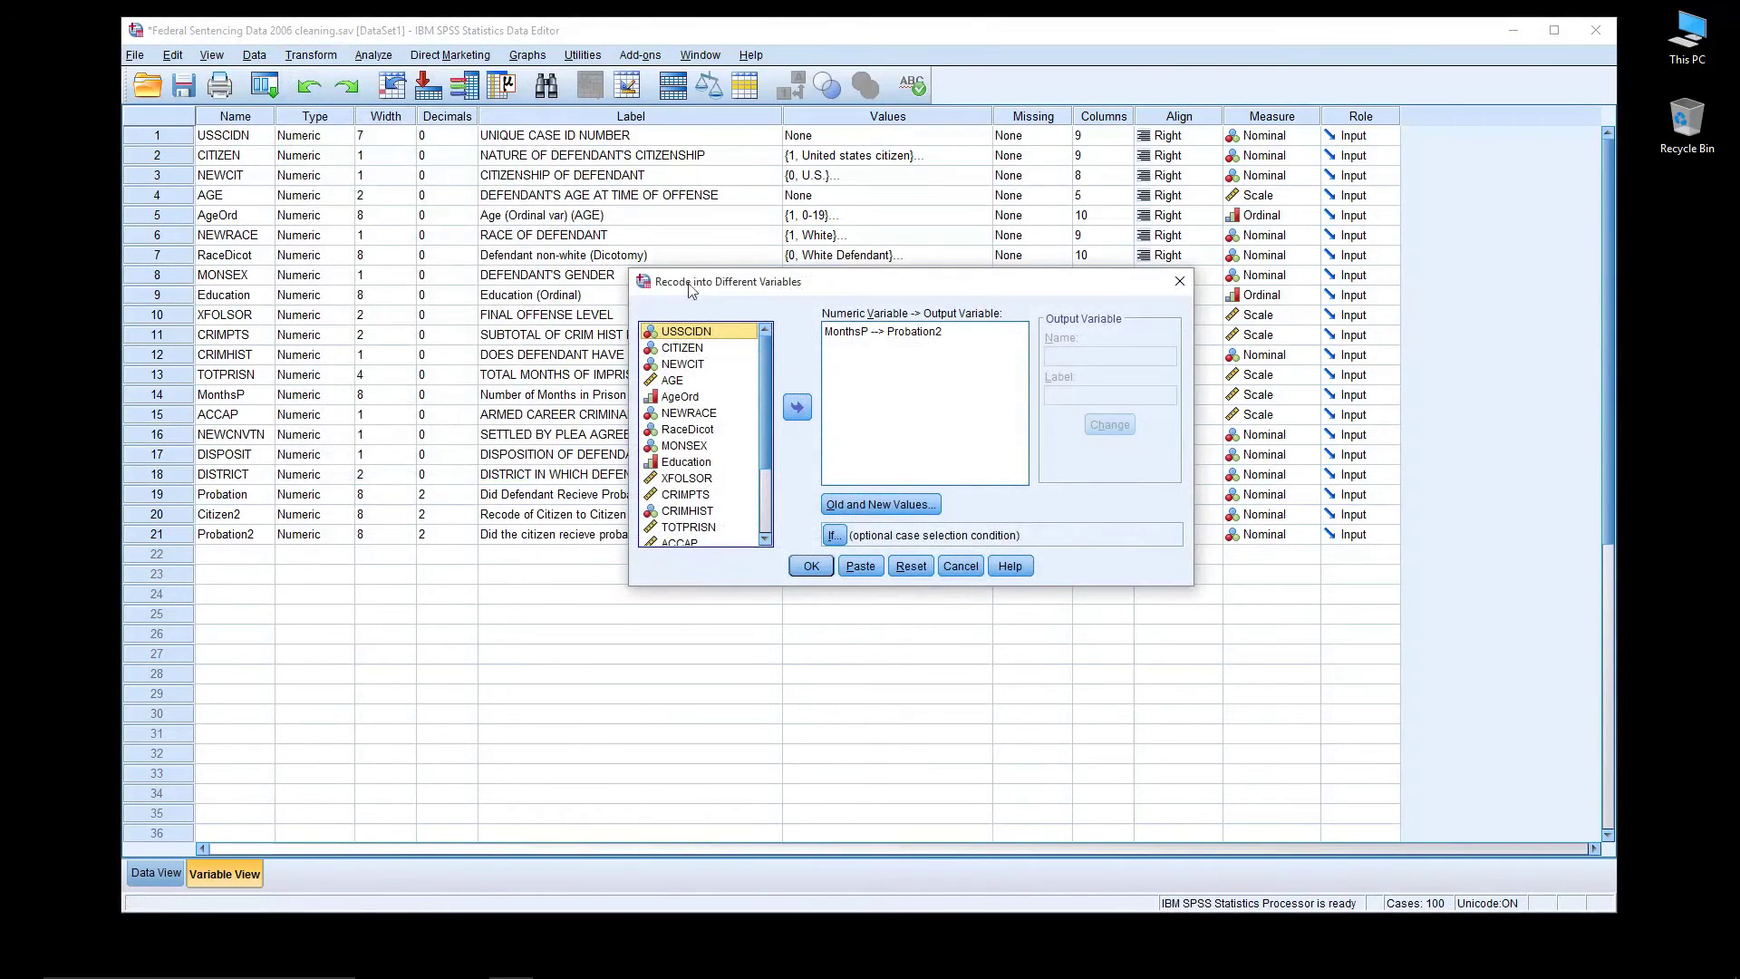
click(903, 567)
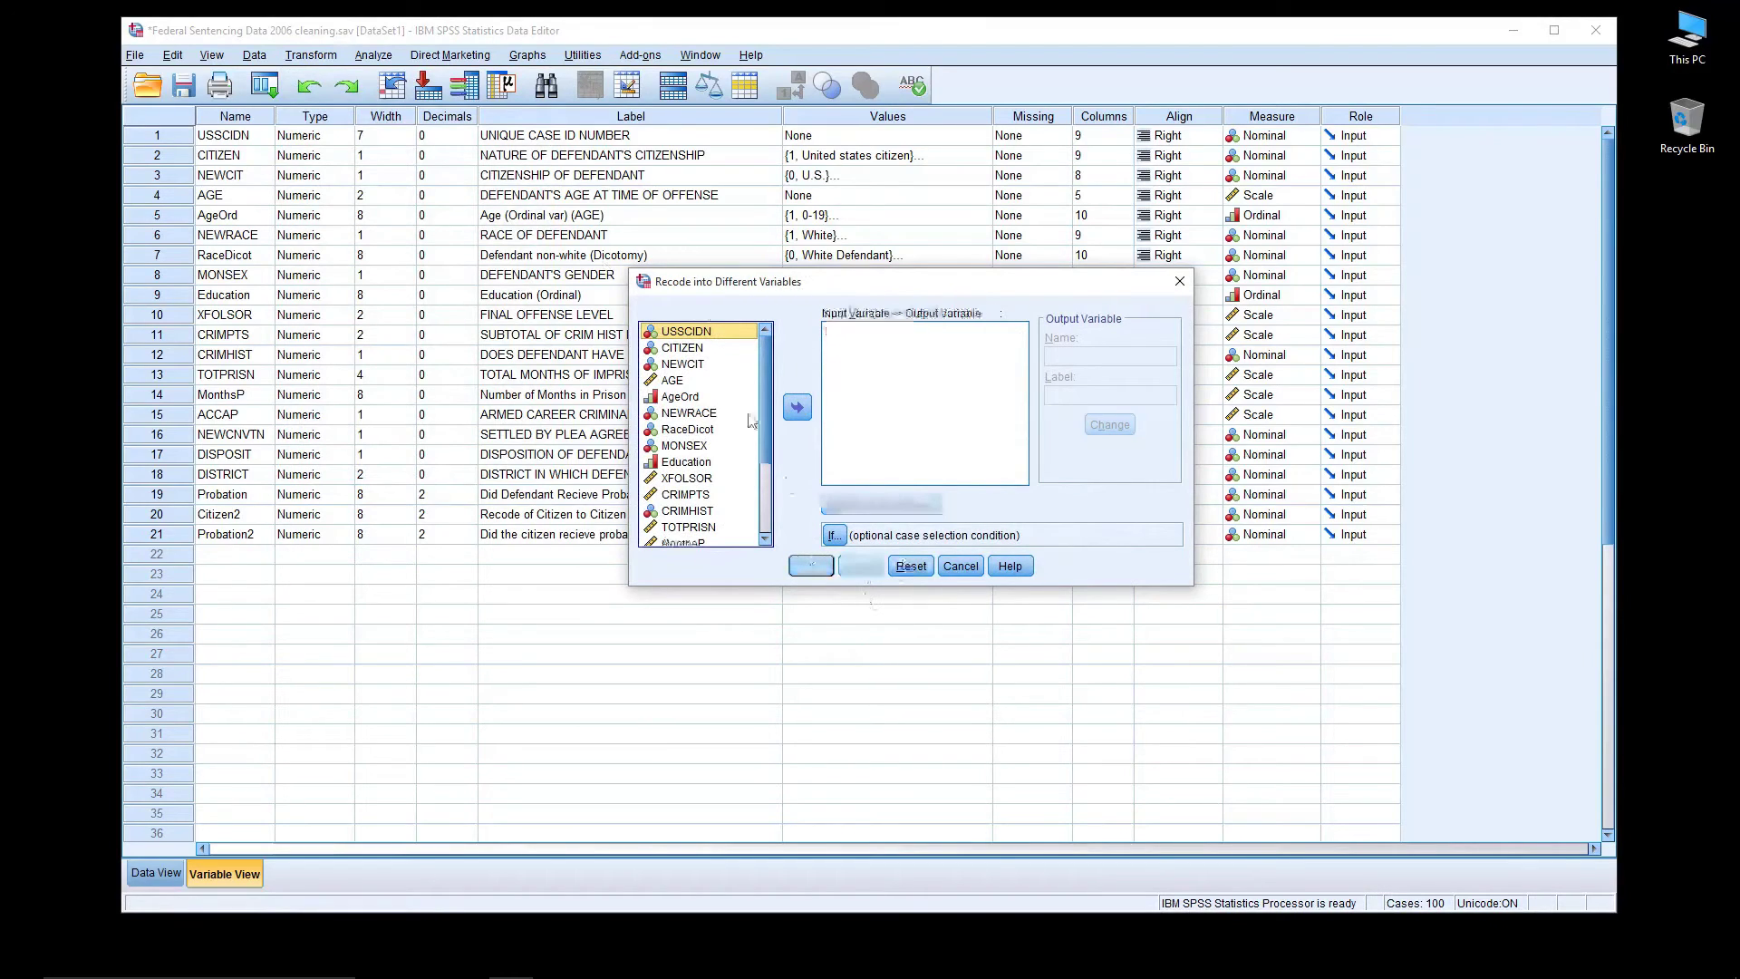
scroll(764, 426, down, 1)
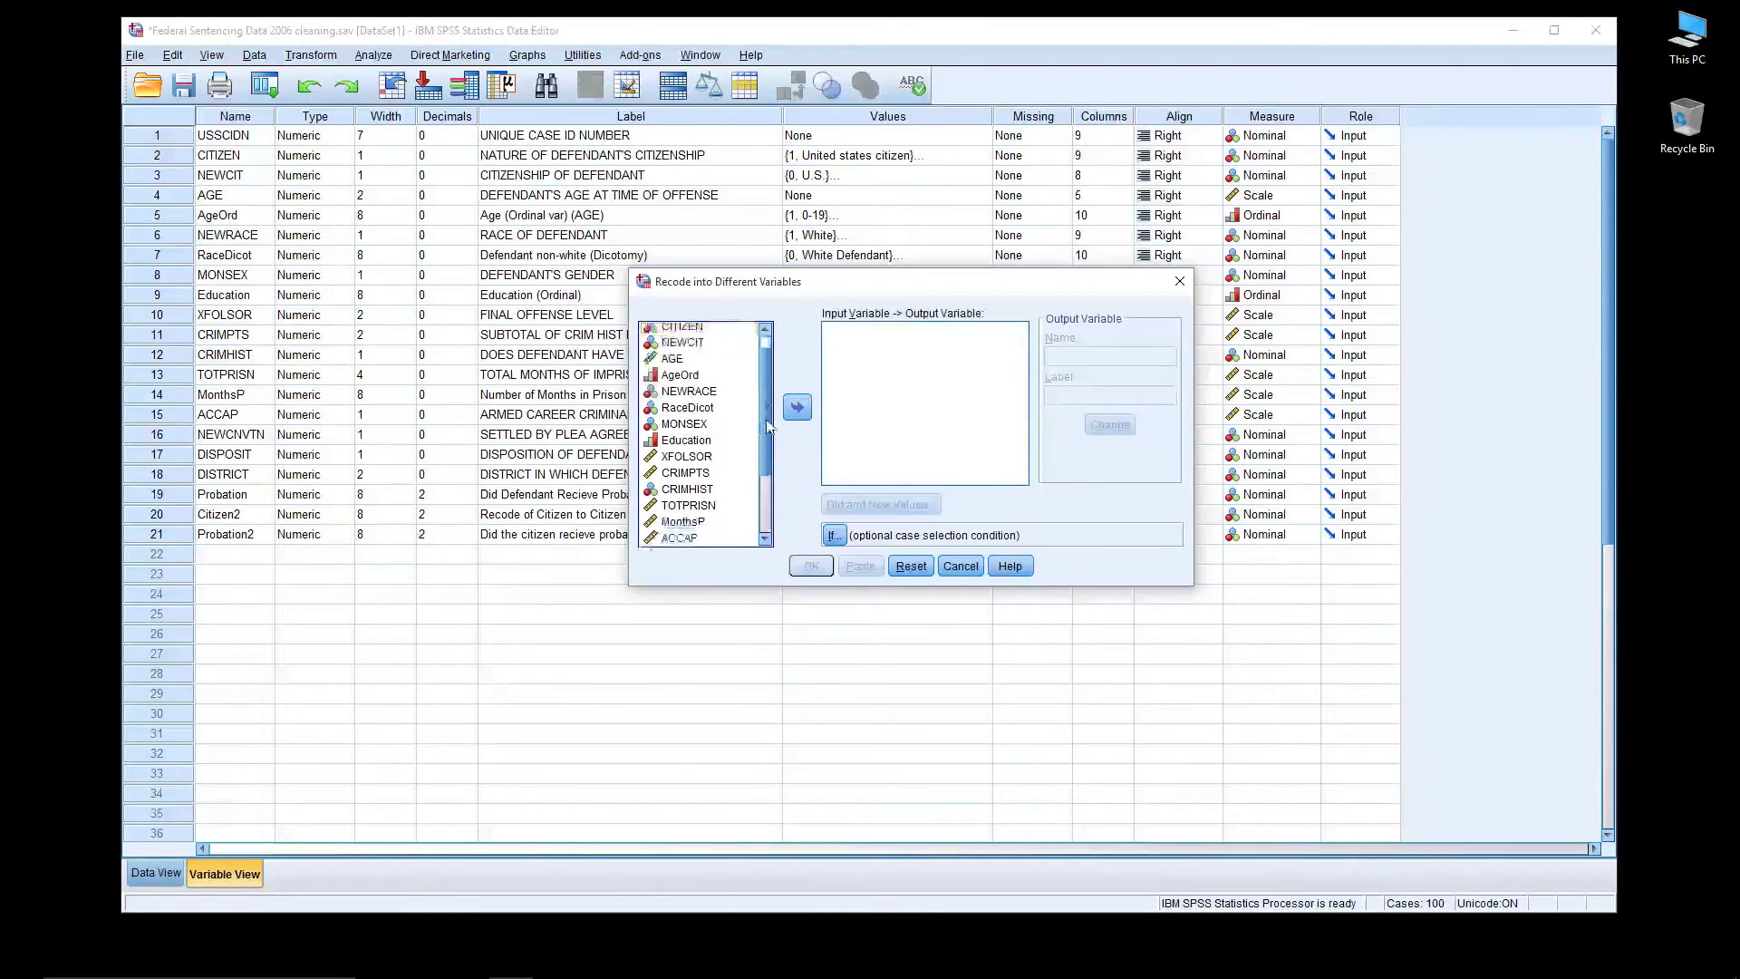
click(689, 407)
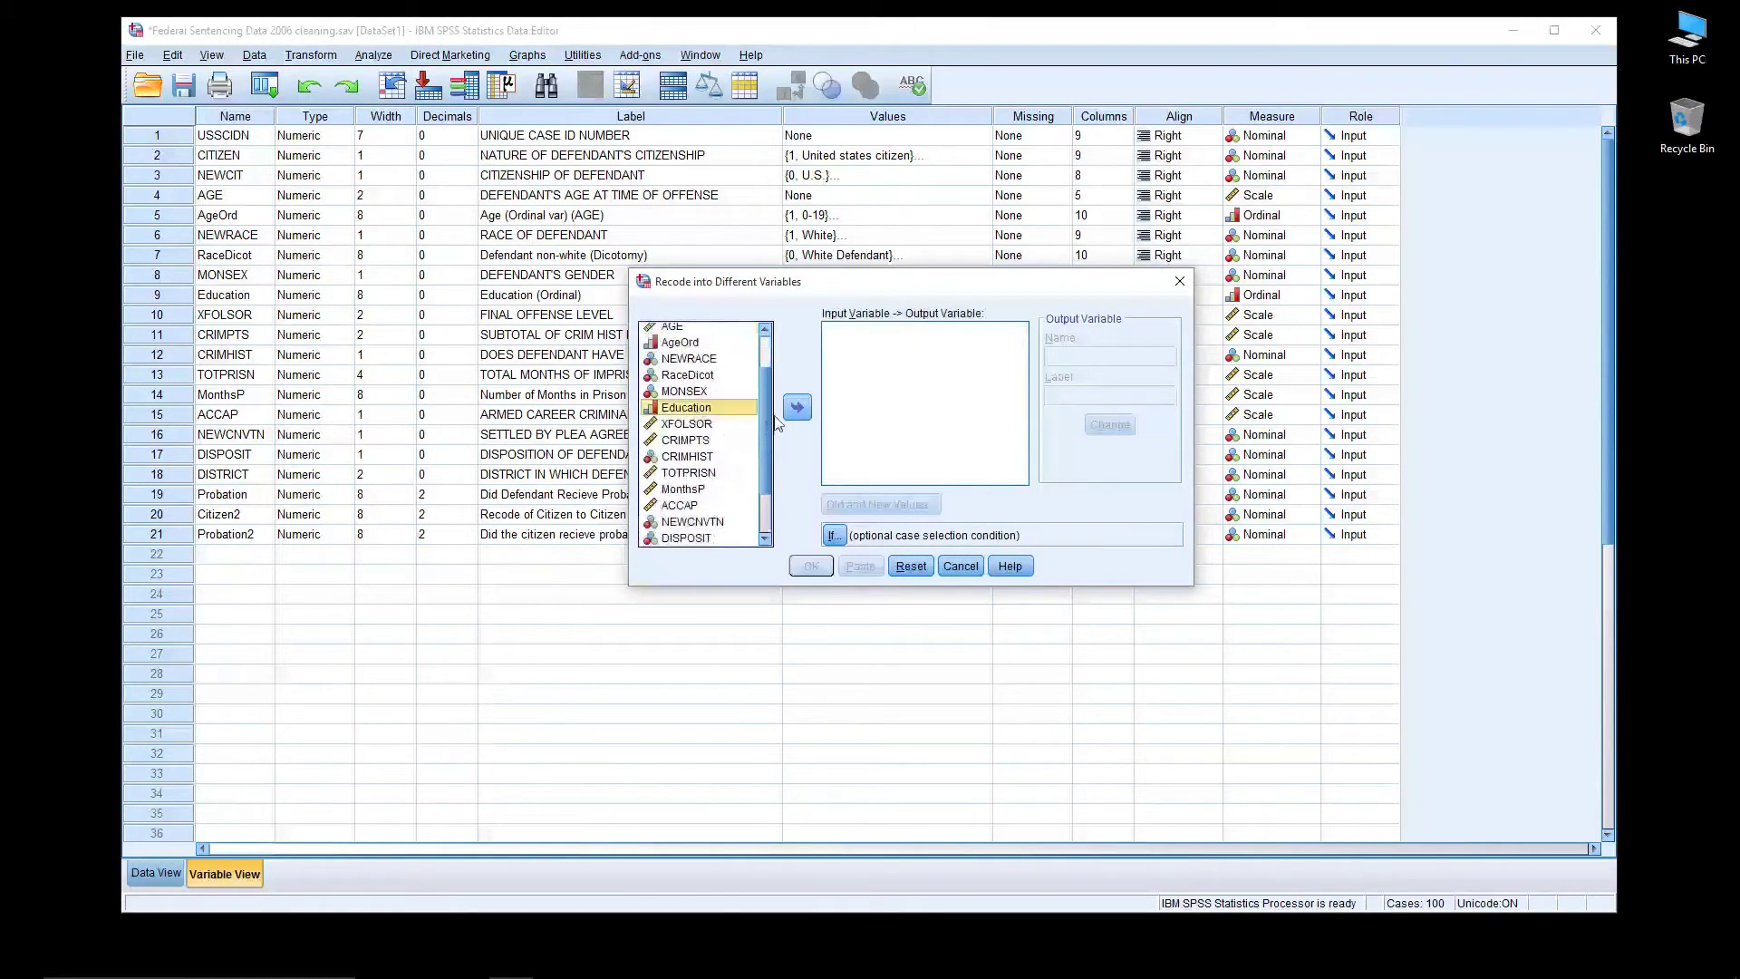
click(799, 408)
Name the recode's output variable Education2 and label it "High School vs. College (Education)"
click(1084, 356)
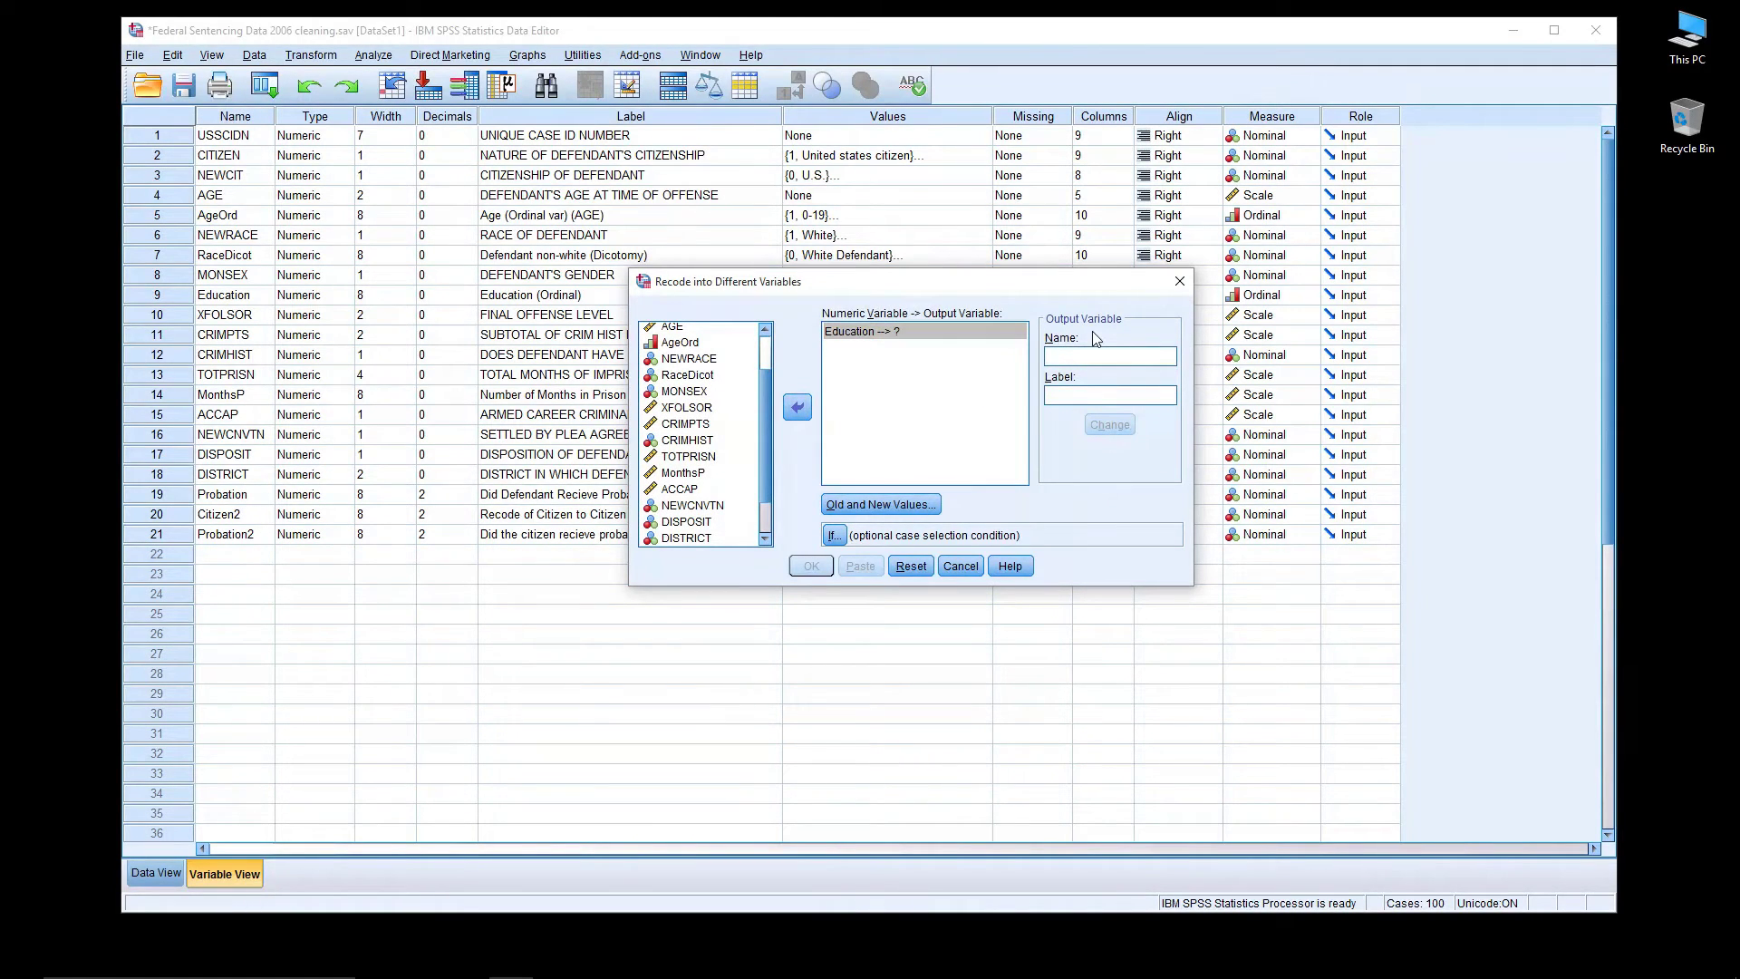
text(Education2)
click(1113, 398)
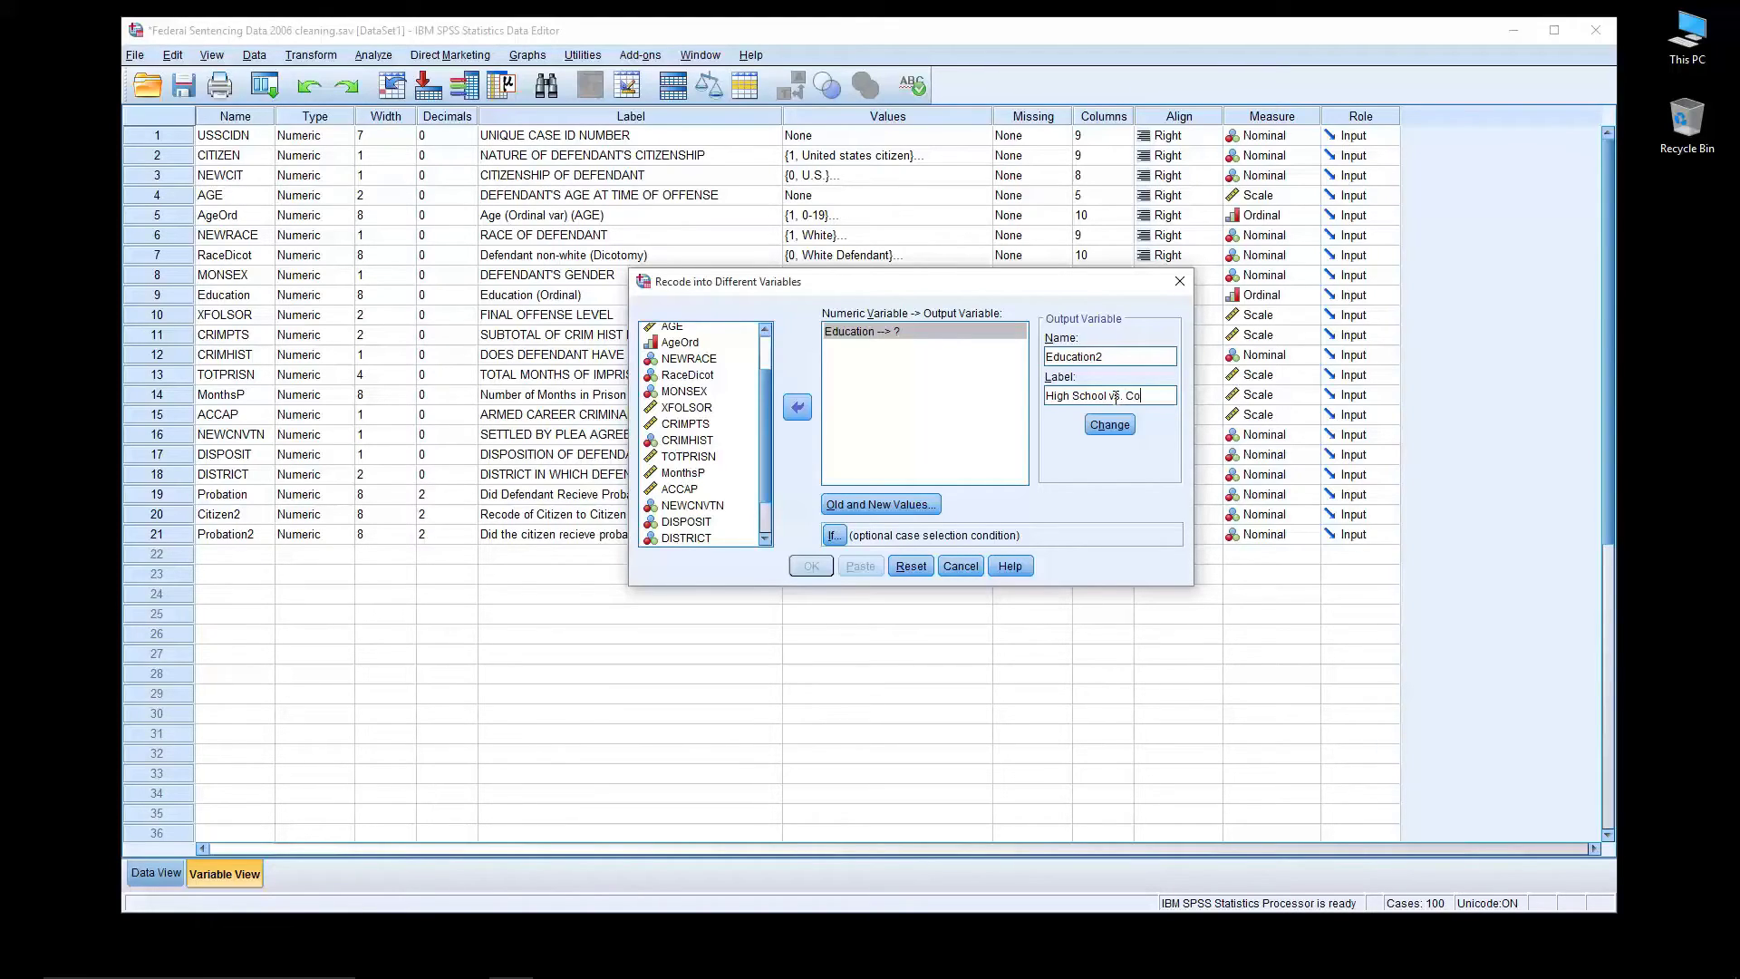
text(Education))
click(1122, 425)
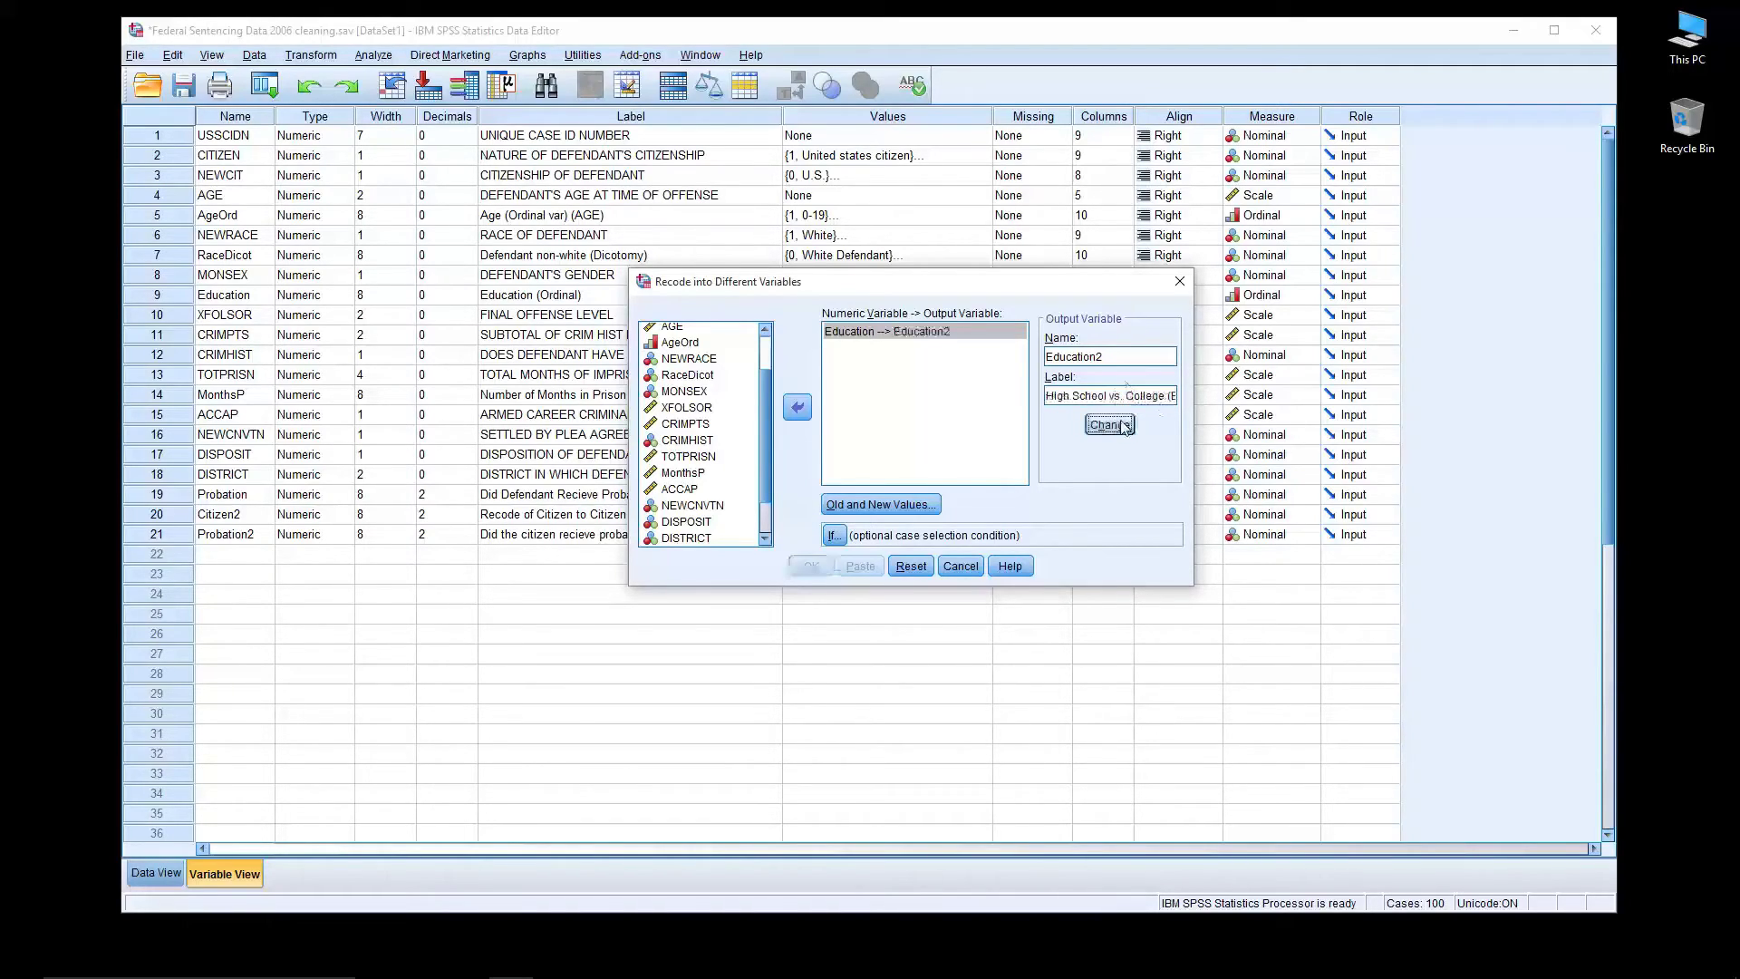
Add a recode rule that maps the old Education values 1 through 2 to new value 1
click(922, 511)
click(710, 336)
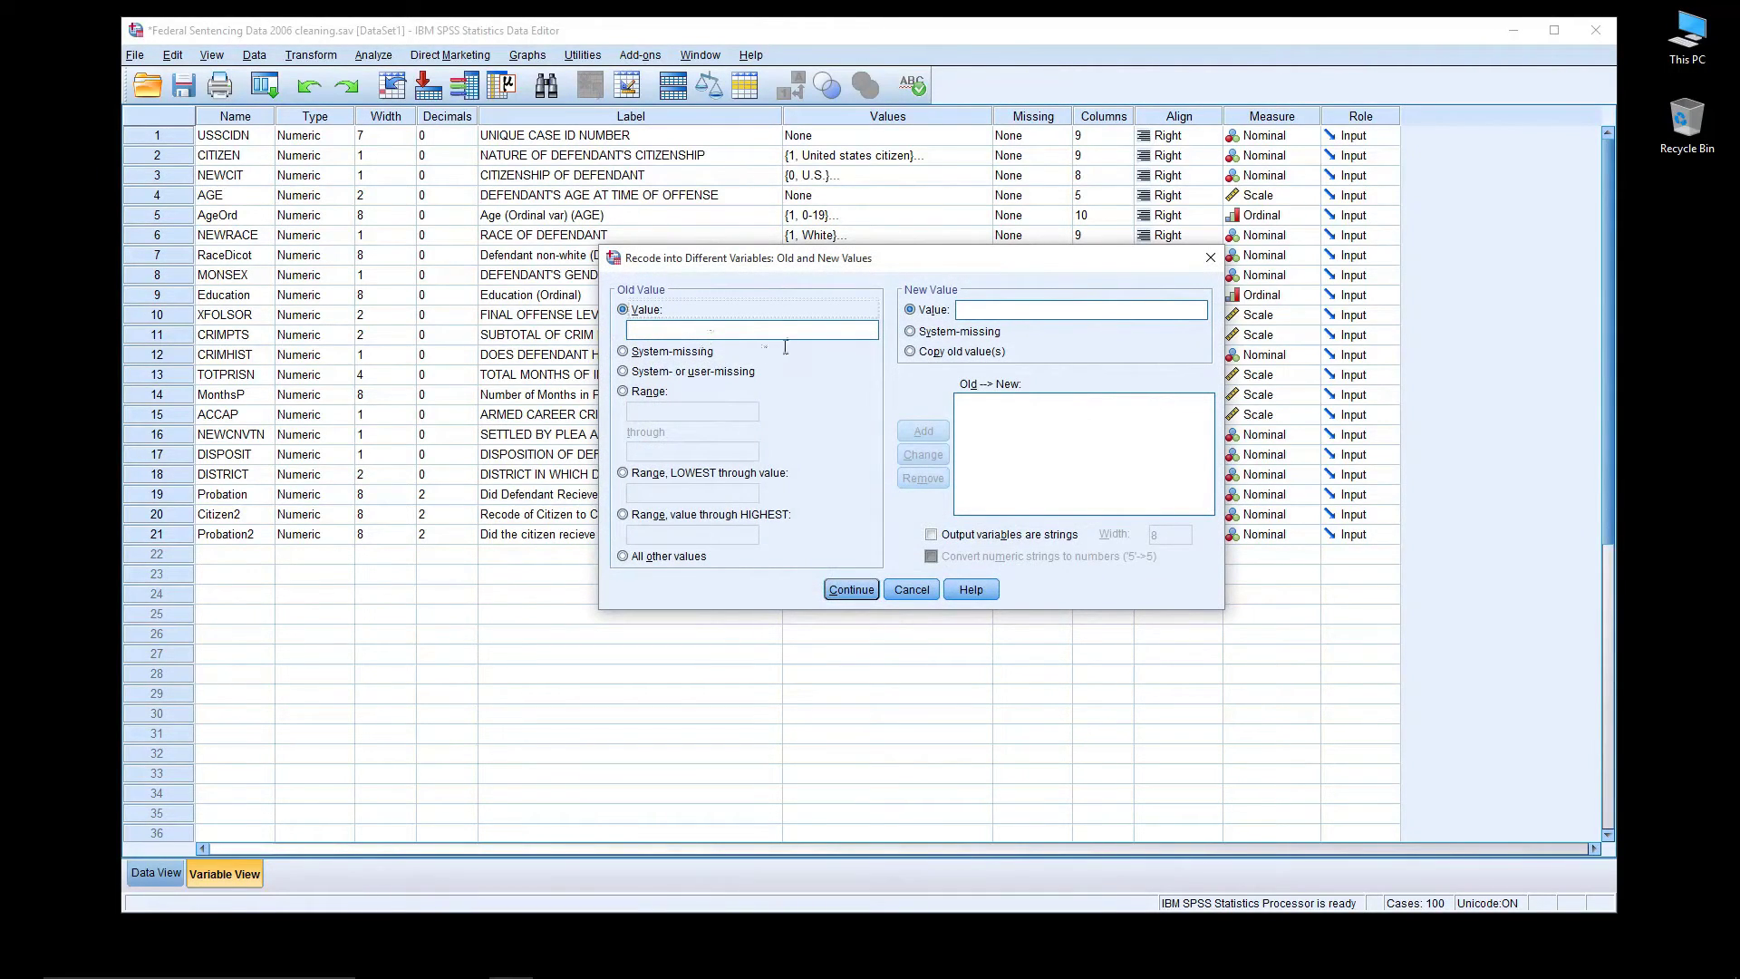
click(646, 392)
click(659, 413)
text(1)
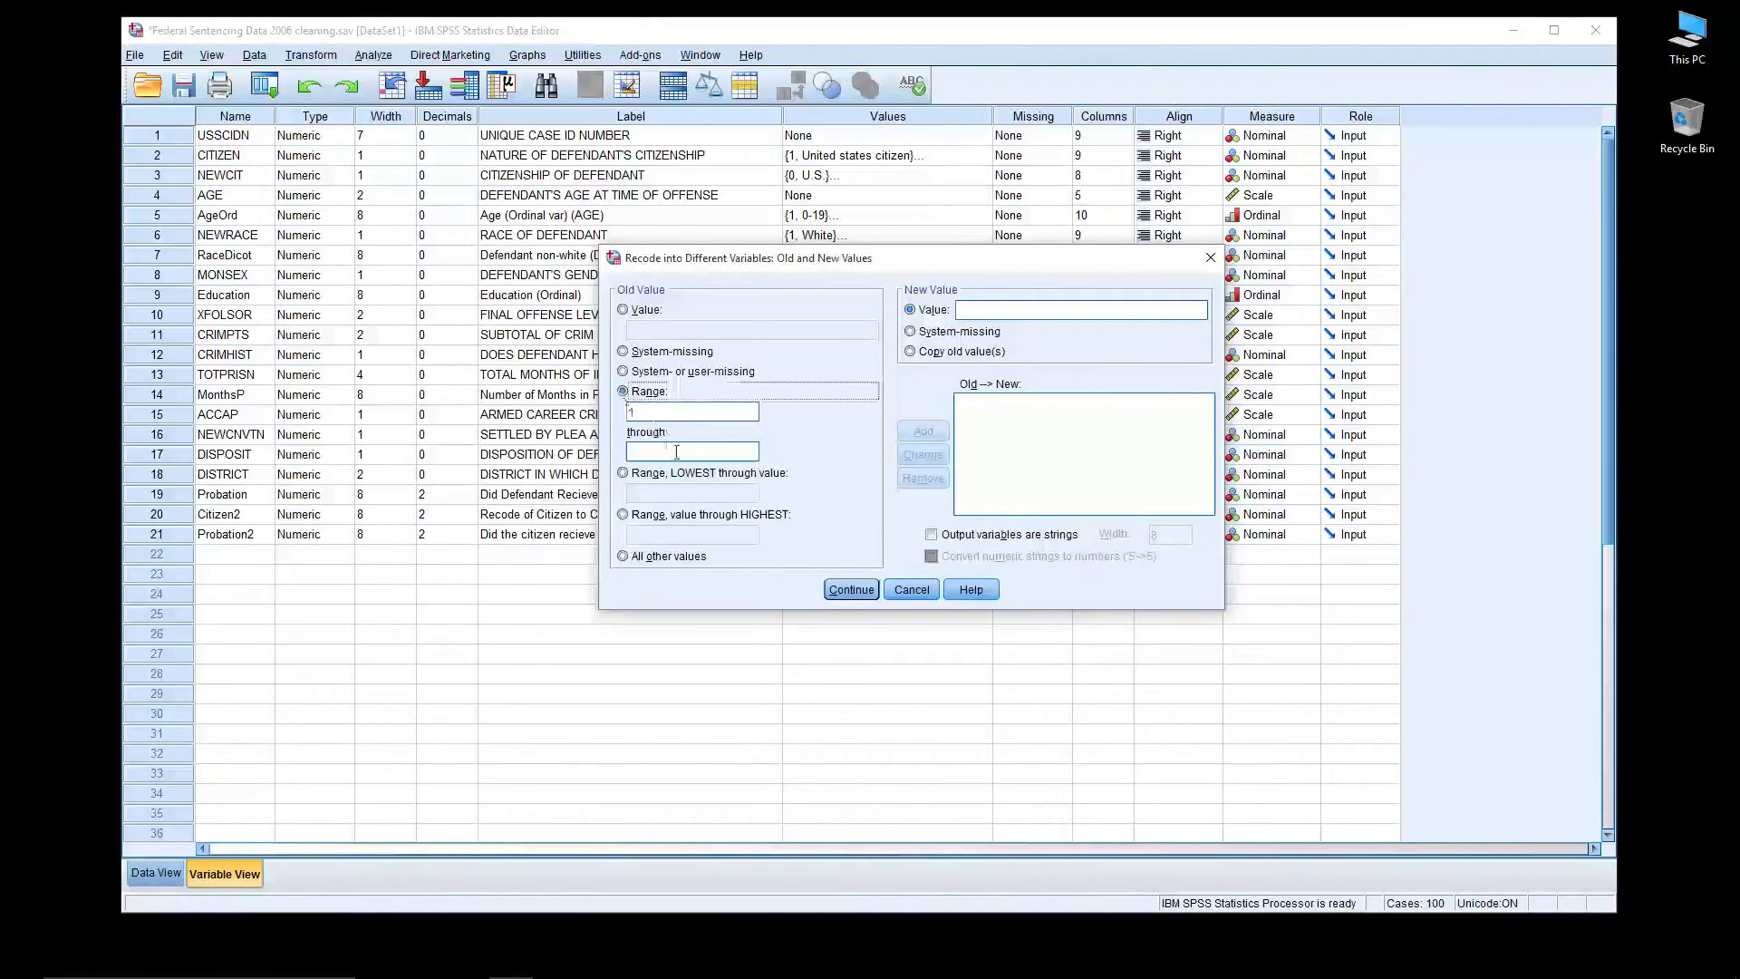
text(2)
text(1)
click(923, 430)
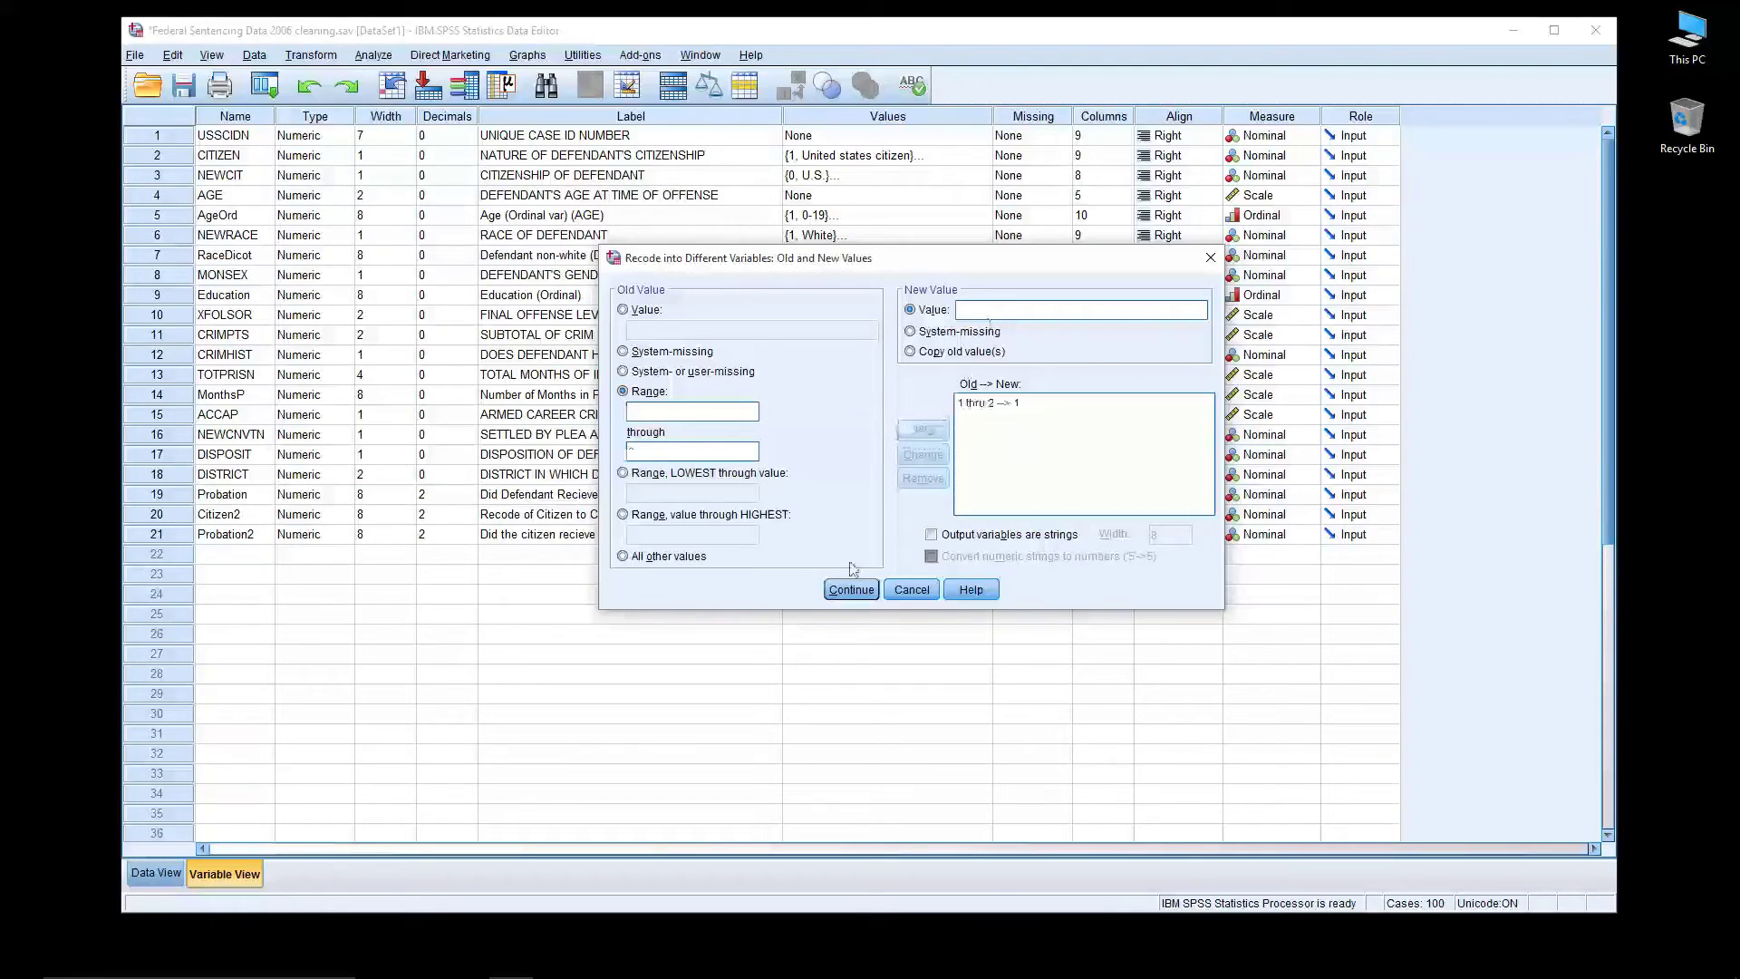
Add a rule mapping old values 3 through 4 to new value 2, and run the recode into Education2
click(720, 412)
text(3)
key(Tab)
text(4)
click(933, 434)
click(850, 589)
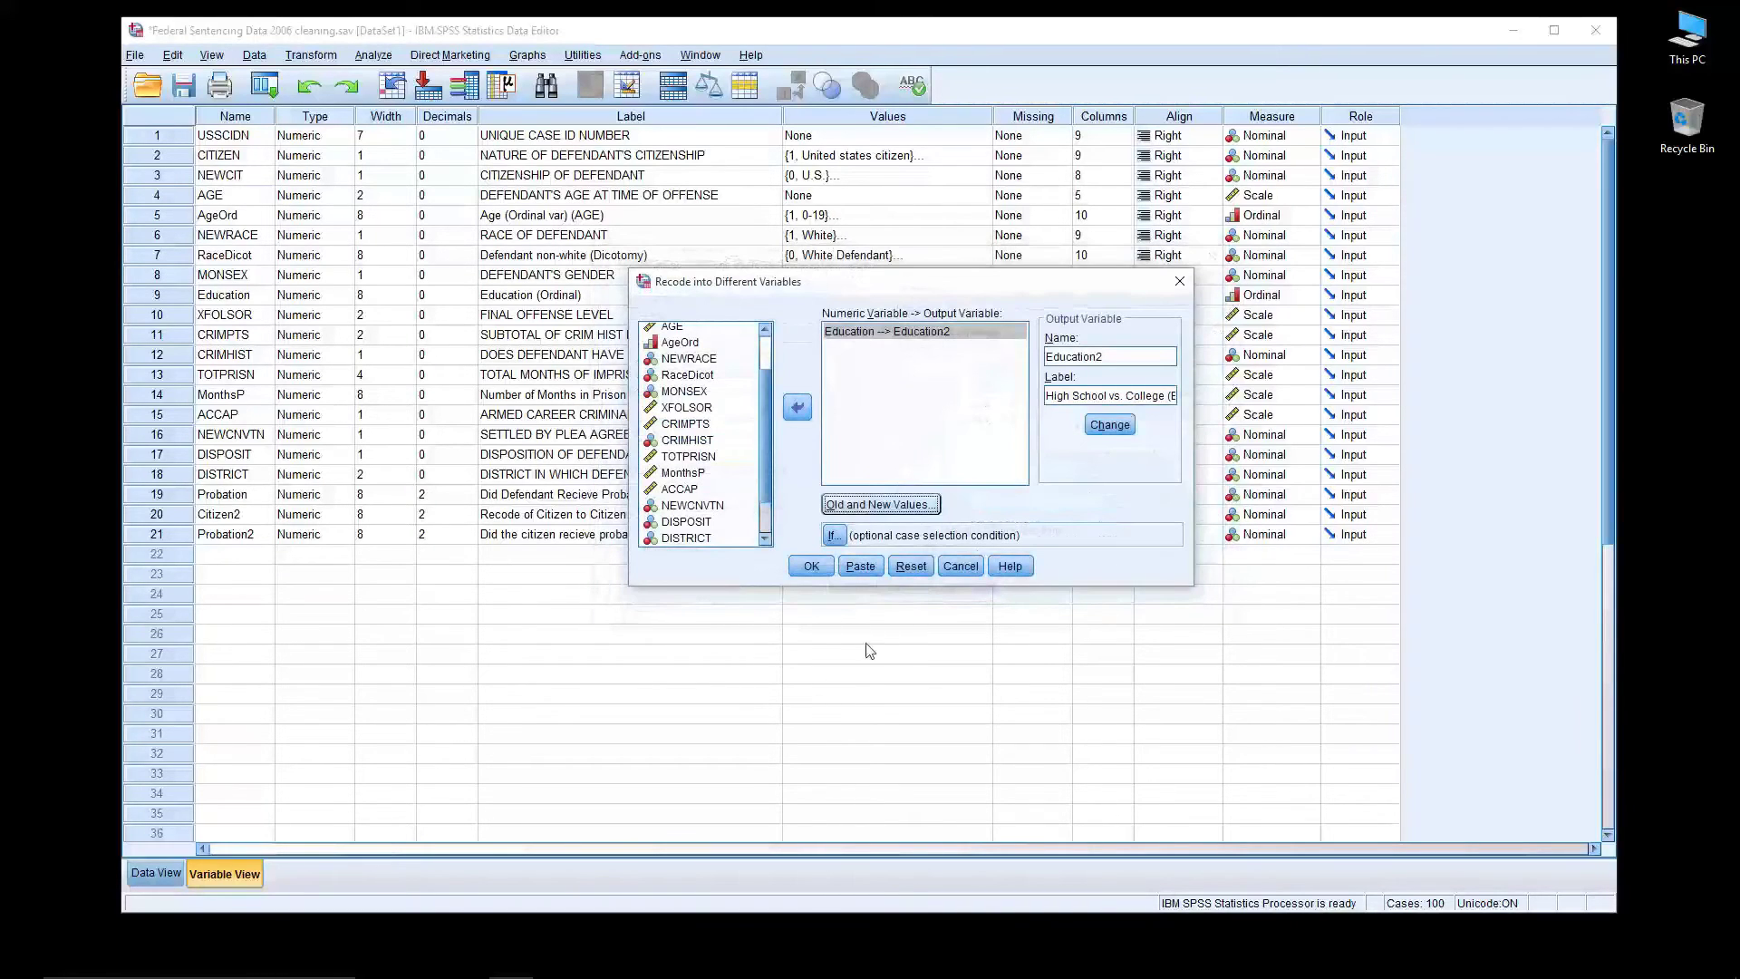
click(811, 566)
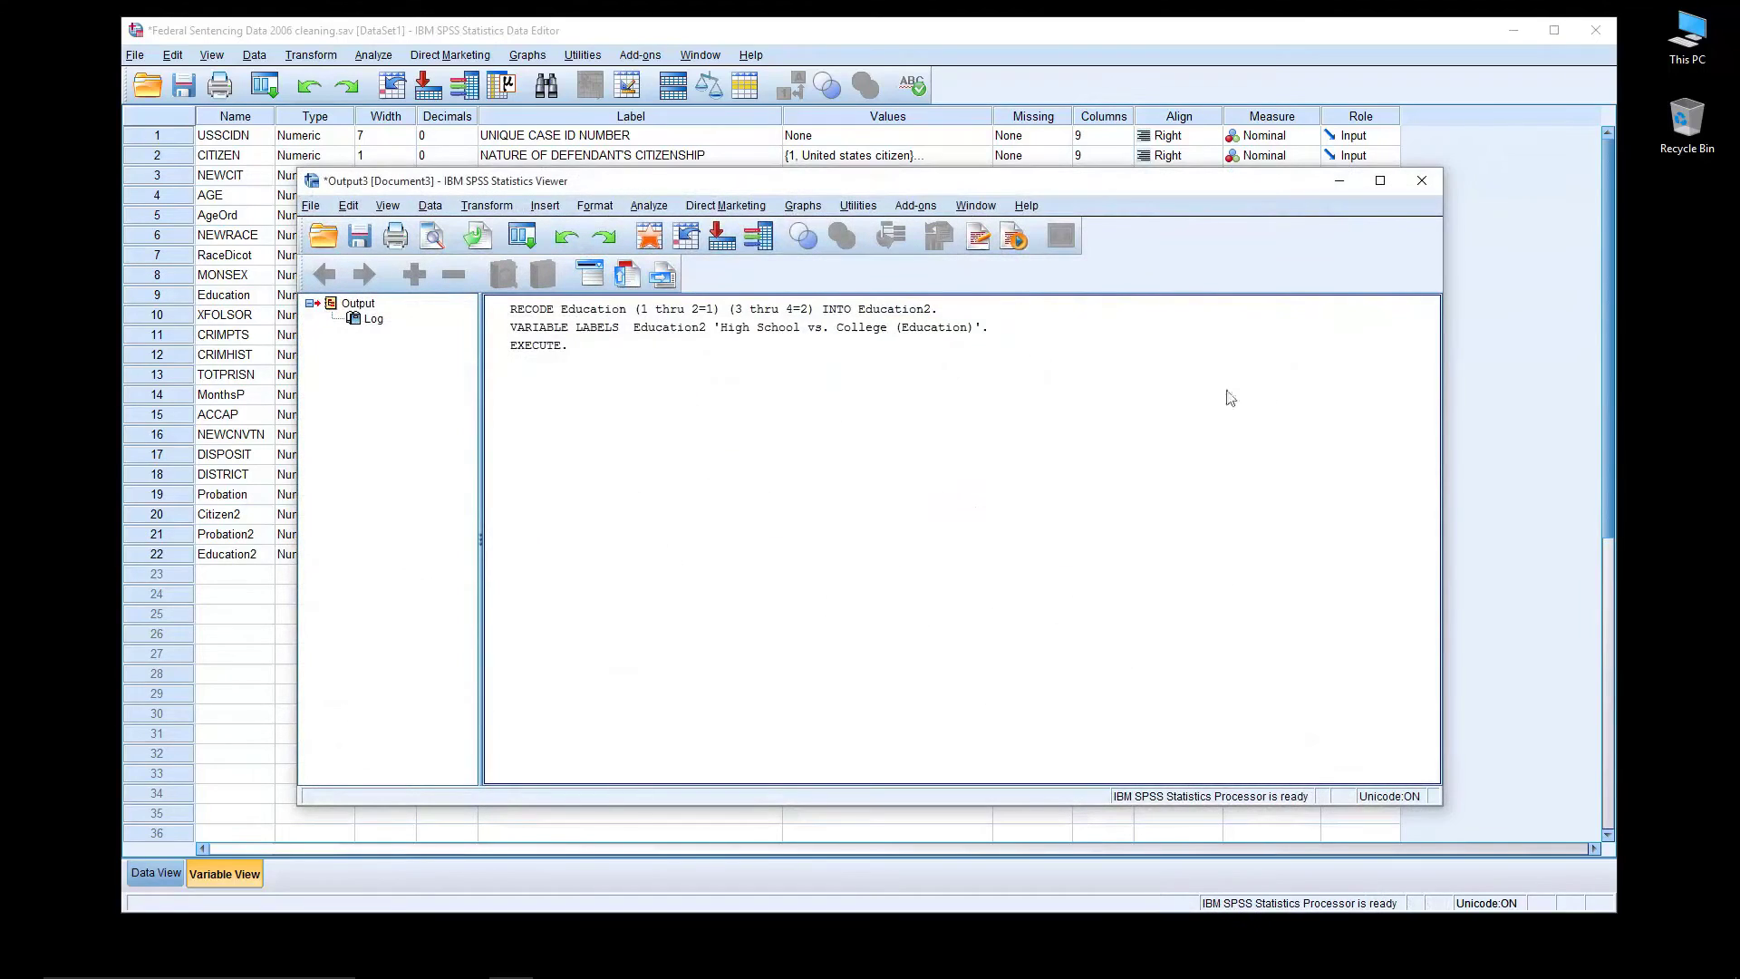
Run frequency tables for Education and Education2, clearing the previous analysis variables, and view both tables
drag(1282, 189, 1528, 217)
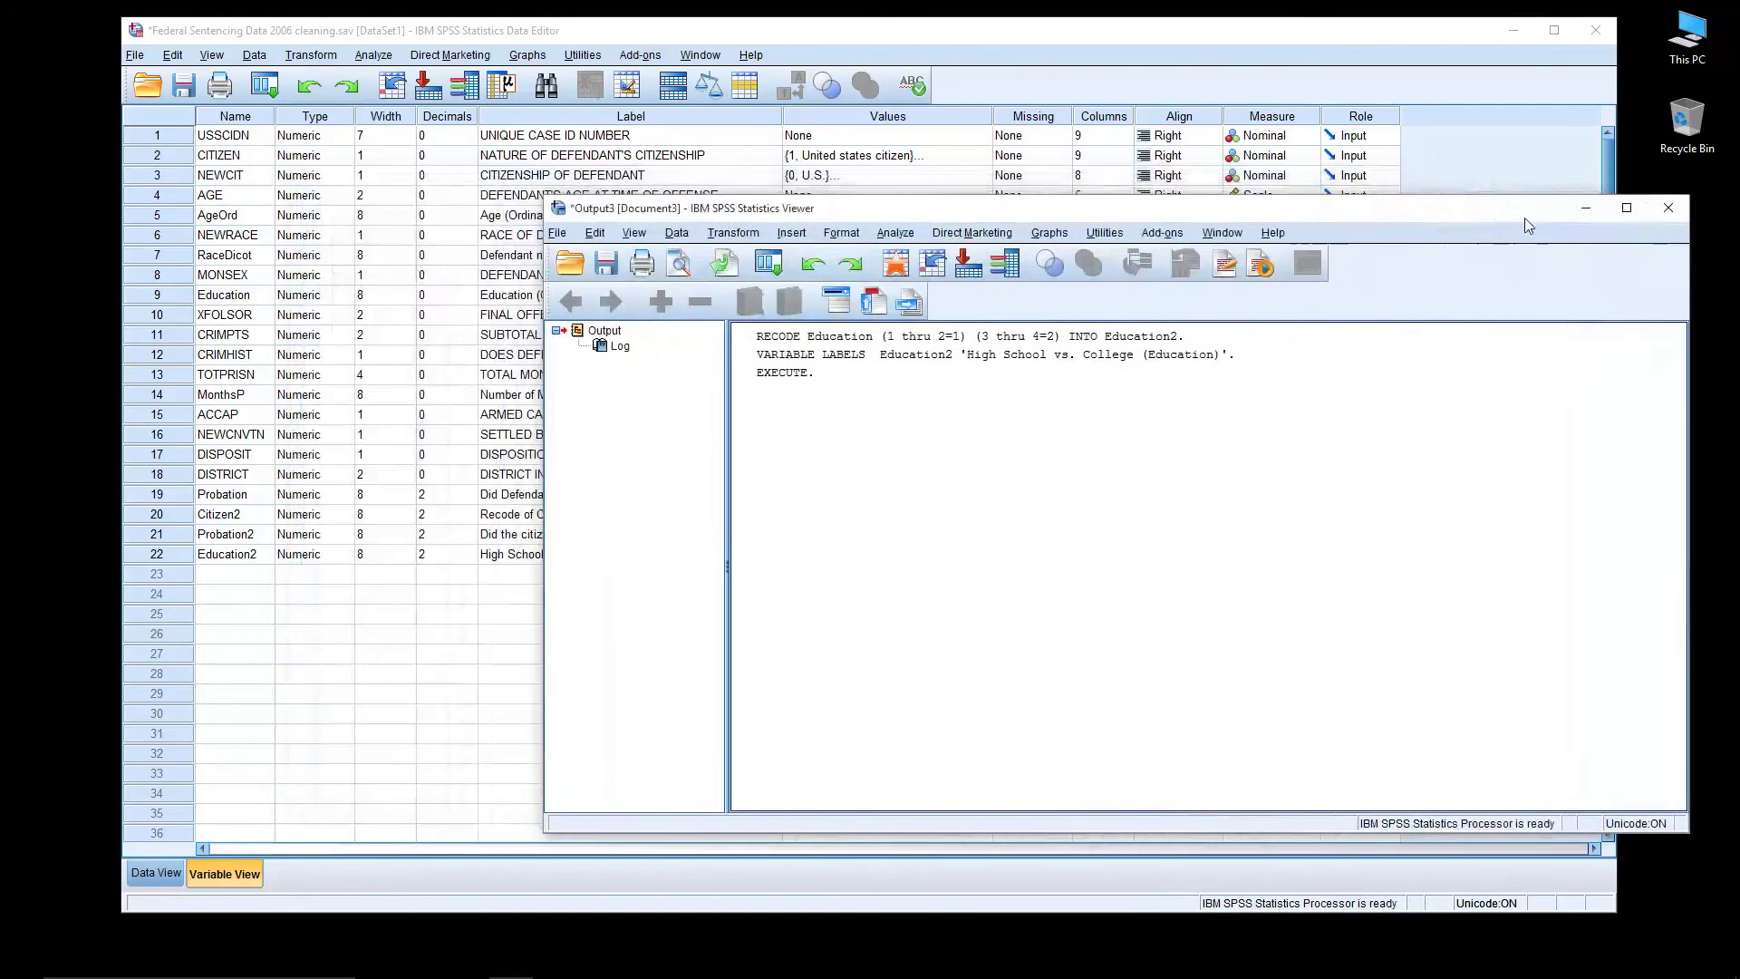
click(775, 32)
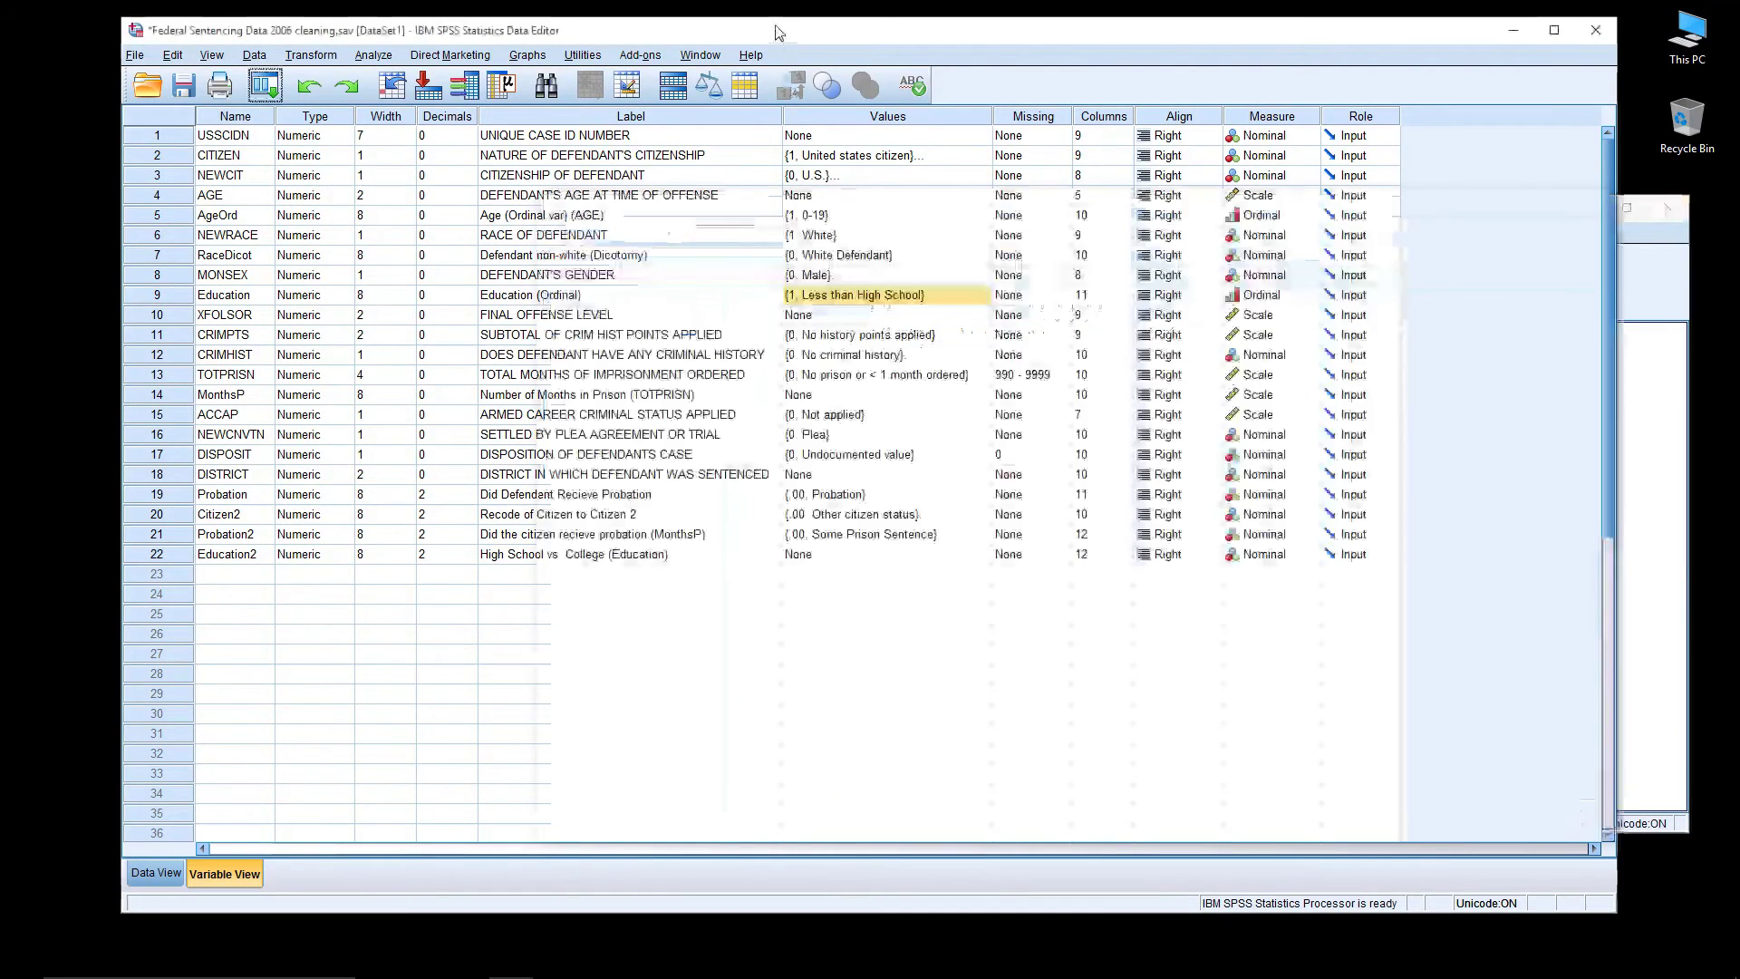
click(324, 55)
mouse_move(378, 56)
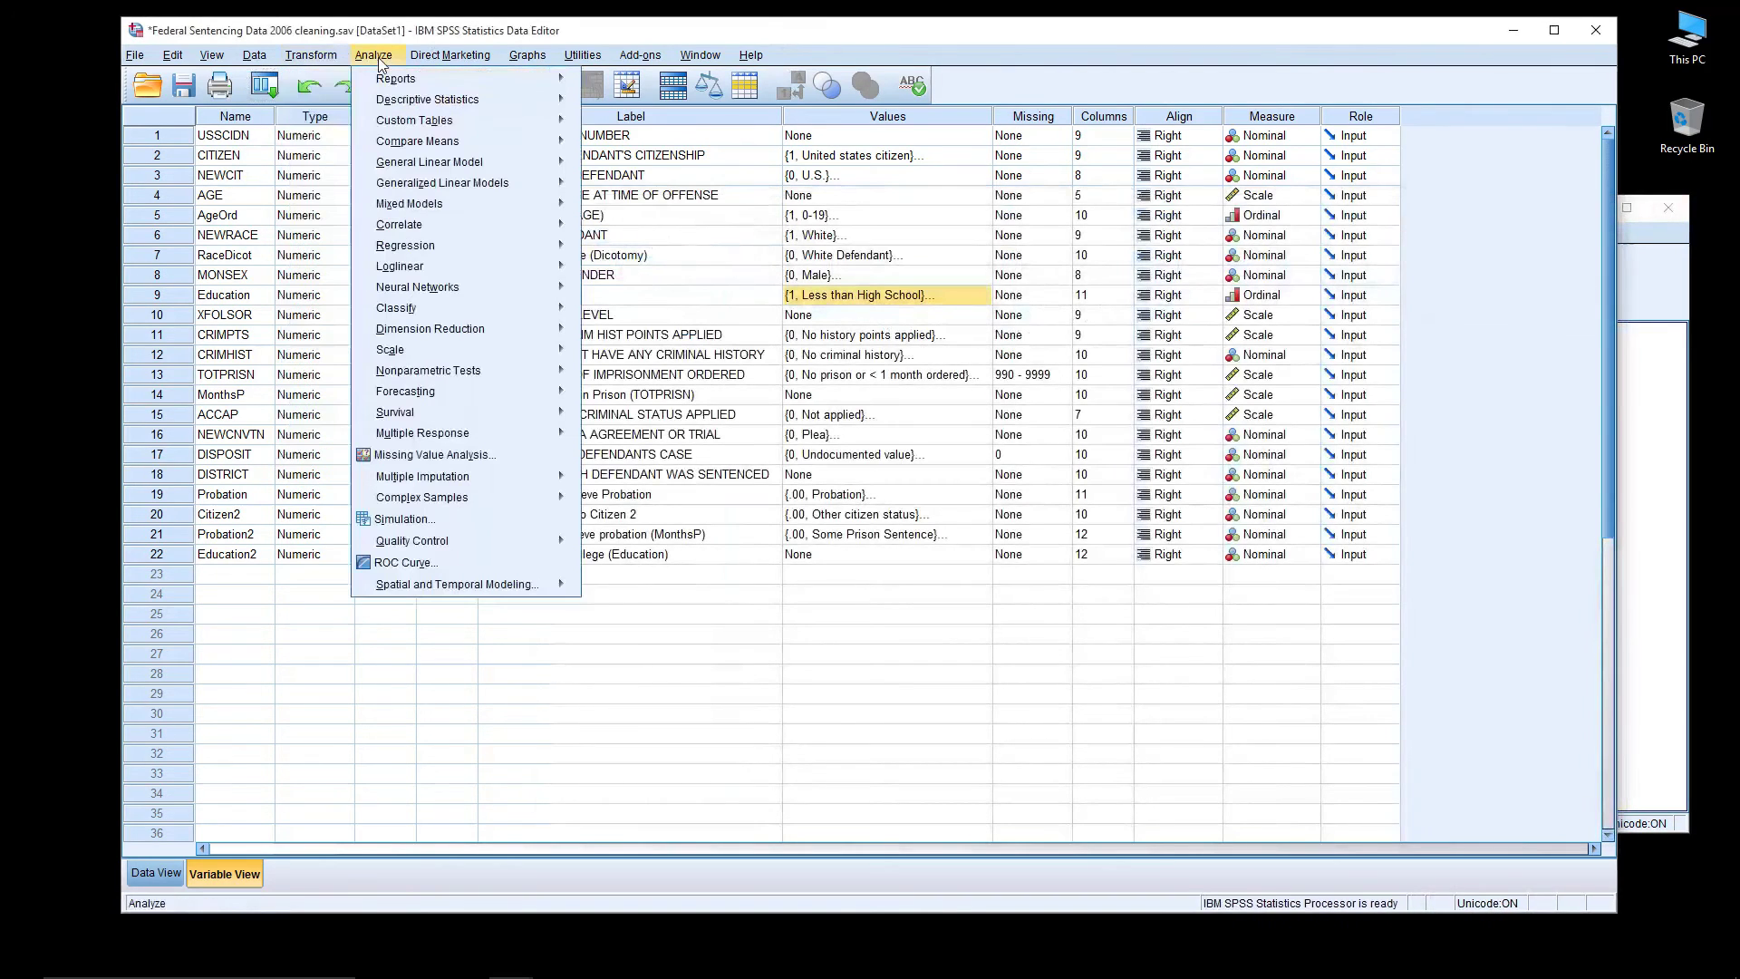
mouse_move(453, 99)
click(630, 101)
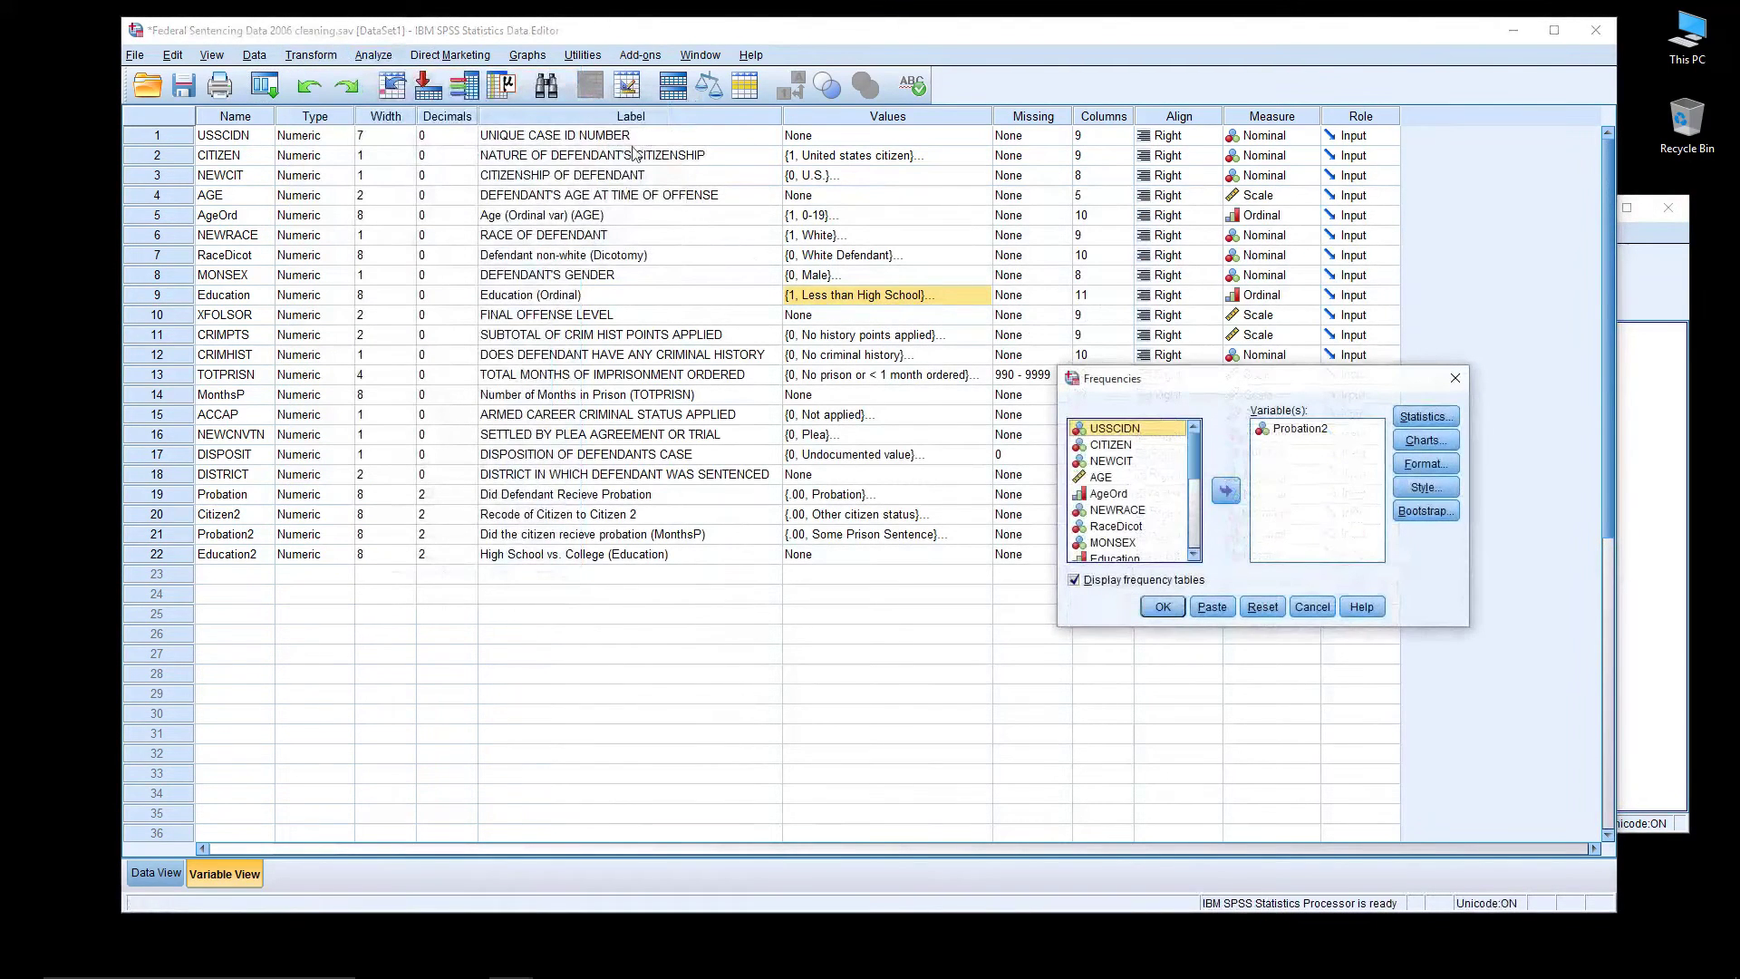
click(1251, 602)
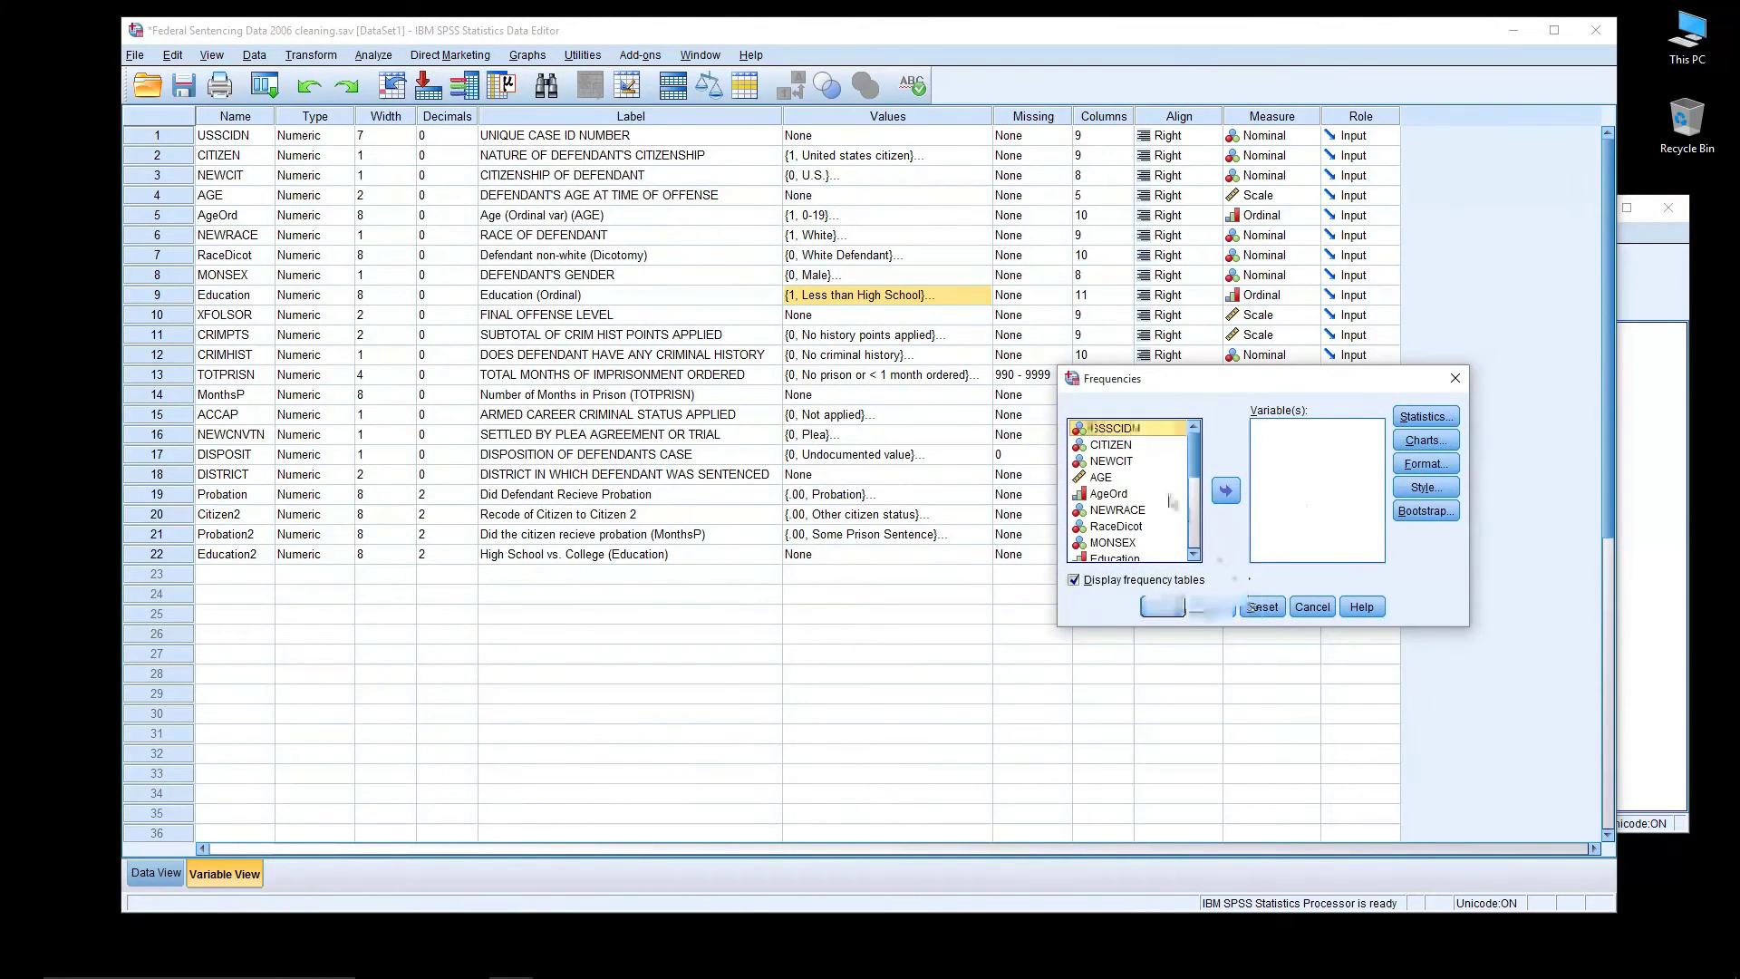
scroll(1137, 535, down, 3)
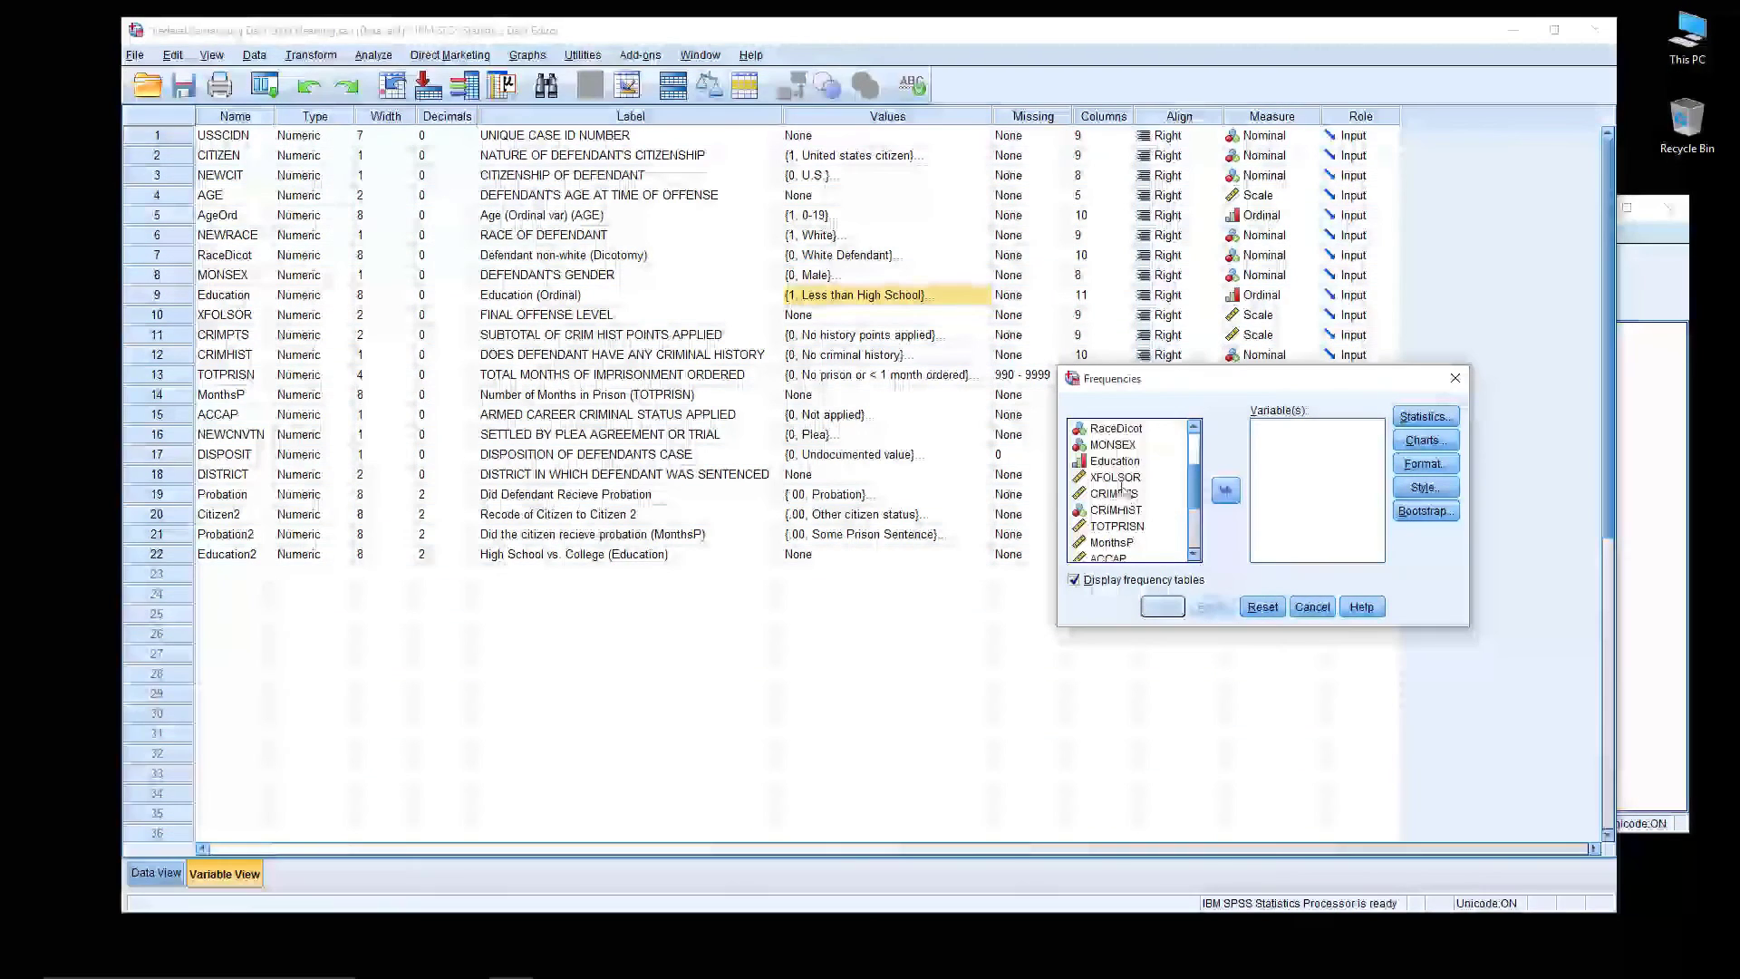
click(1115, 461)
click(1225, 490)
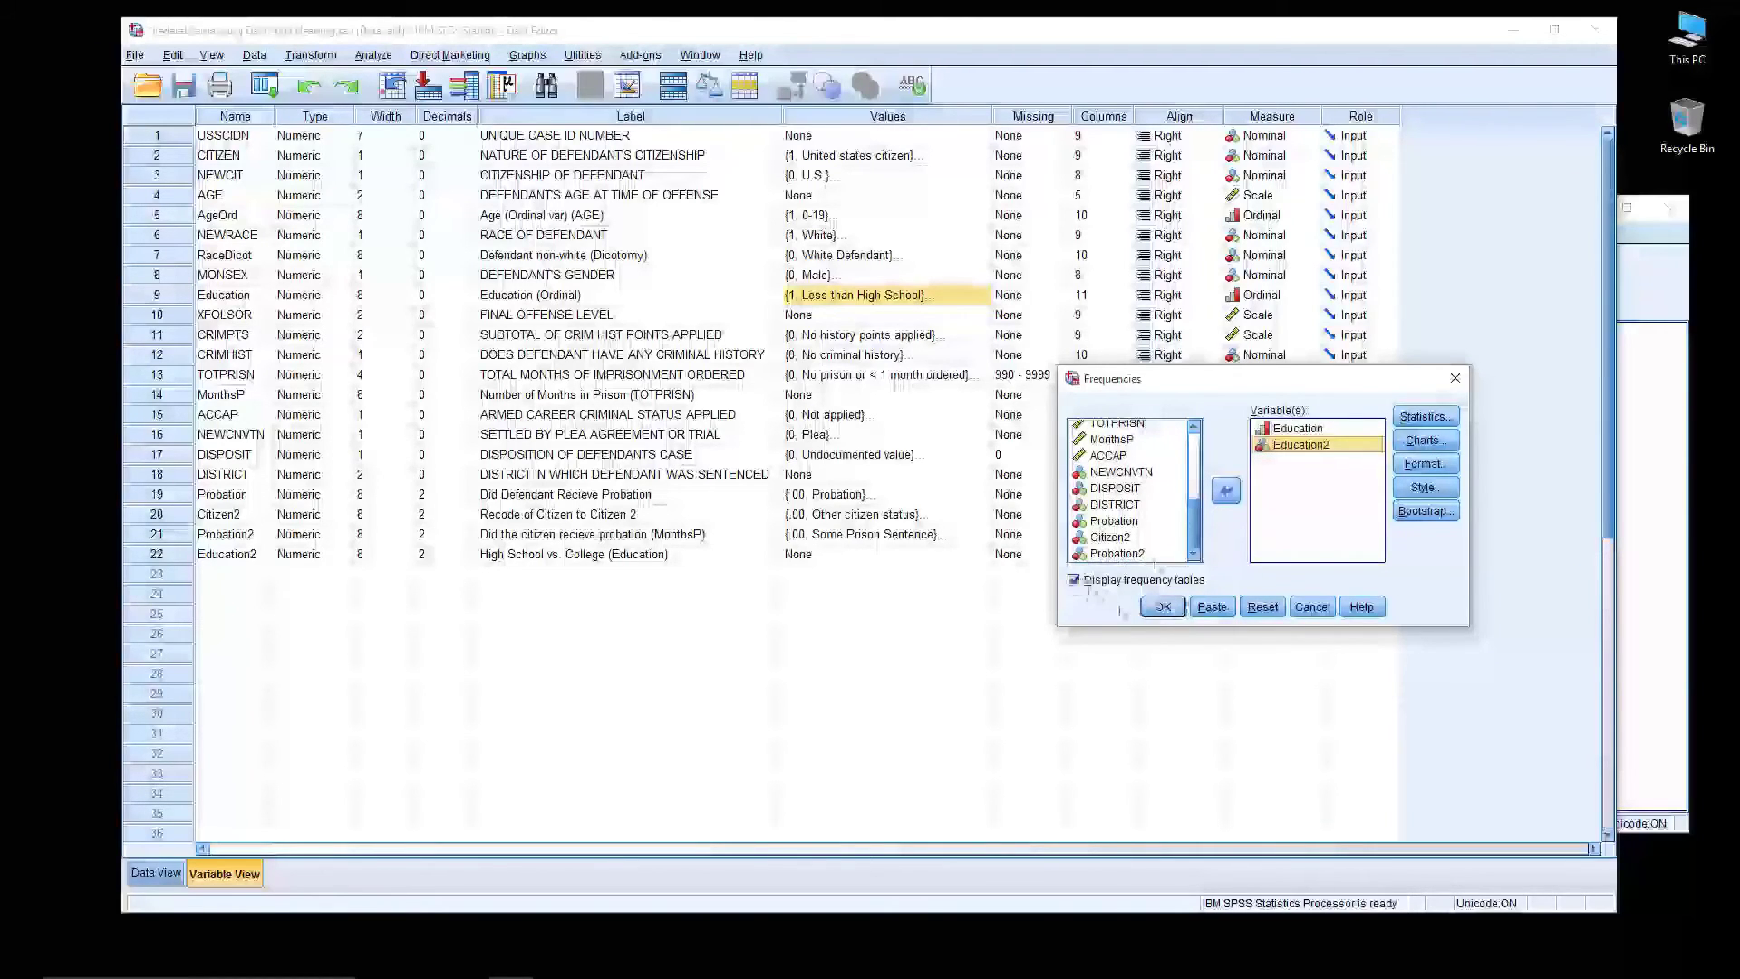
click(1162, 607)
scroll(1301, 580, down, 3)
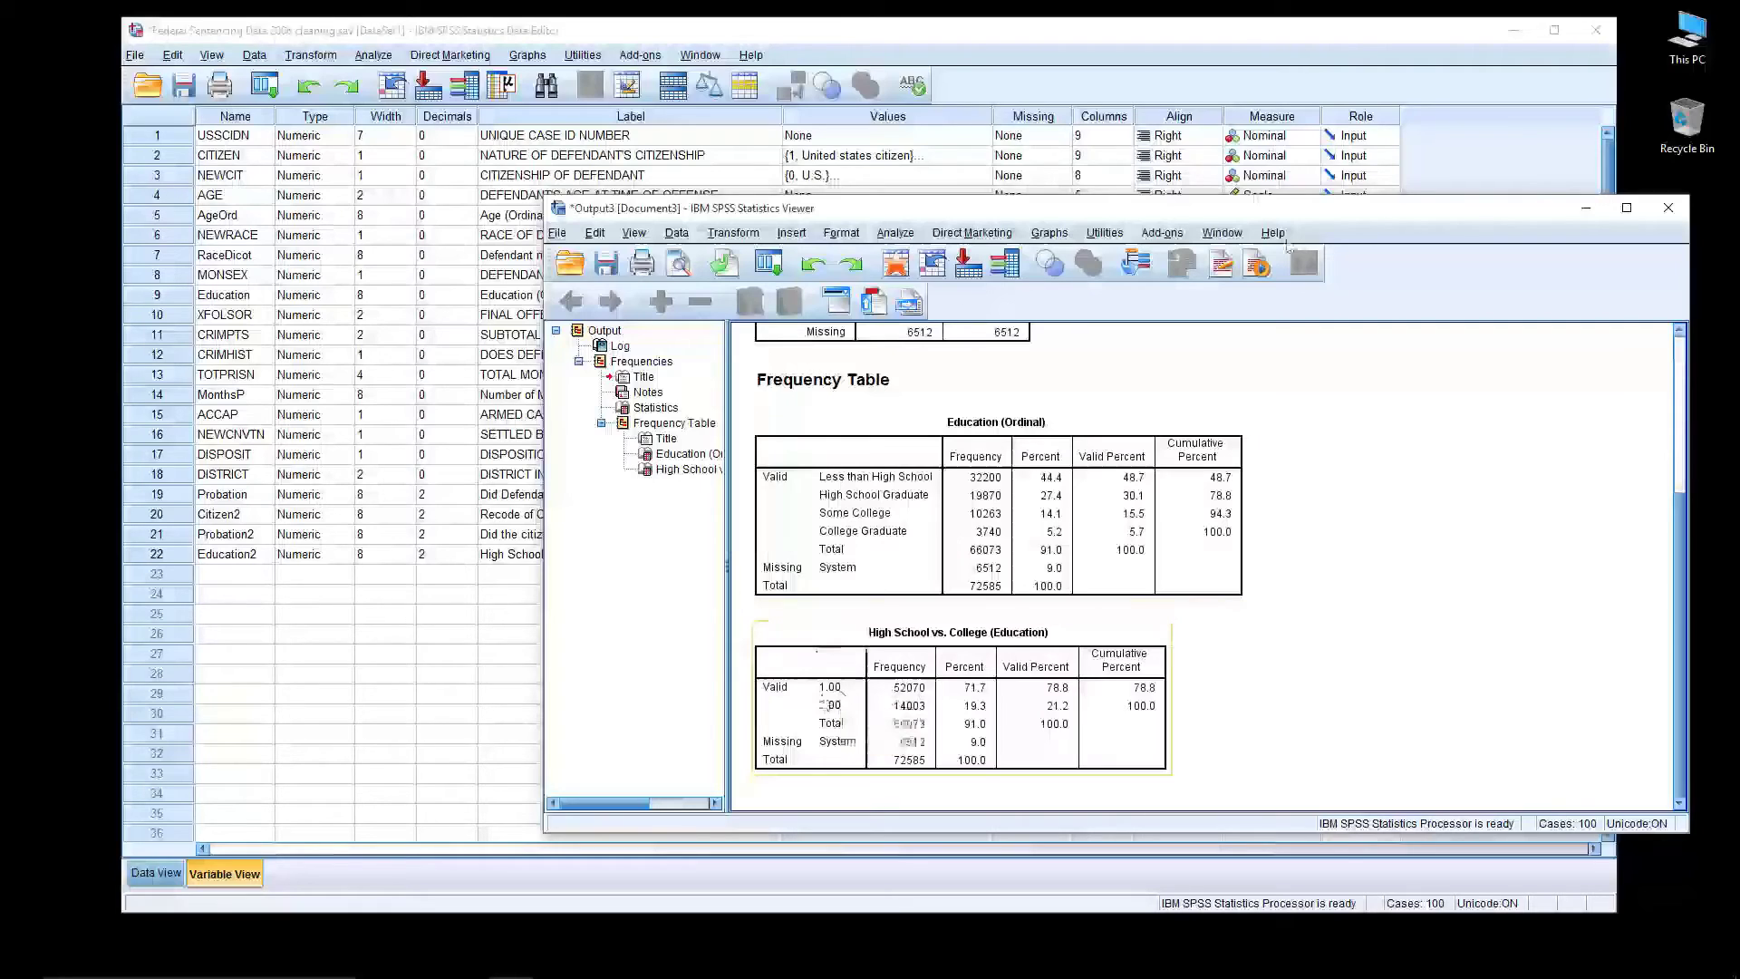
Open the value labels of Education2 in the data editor and label value 1 as "High School"
click(1669, 209)
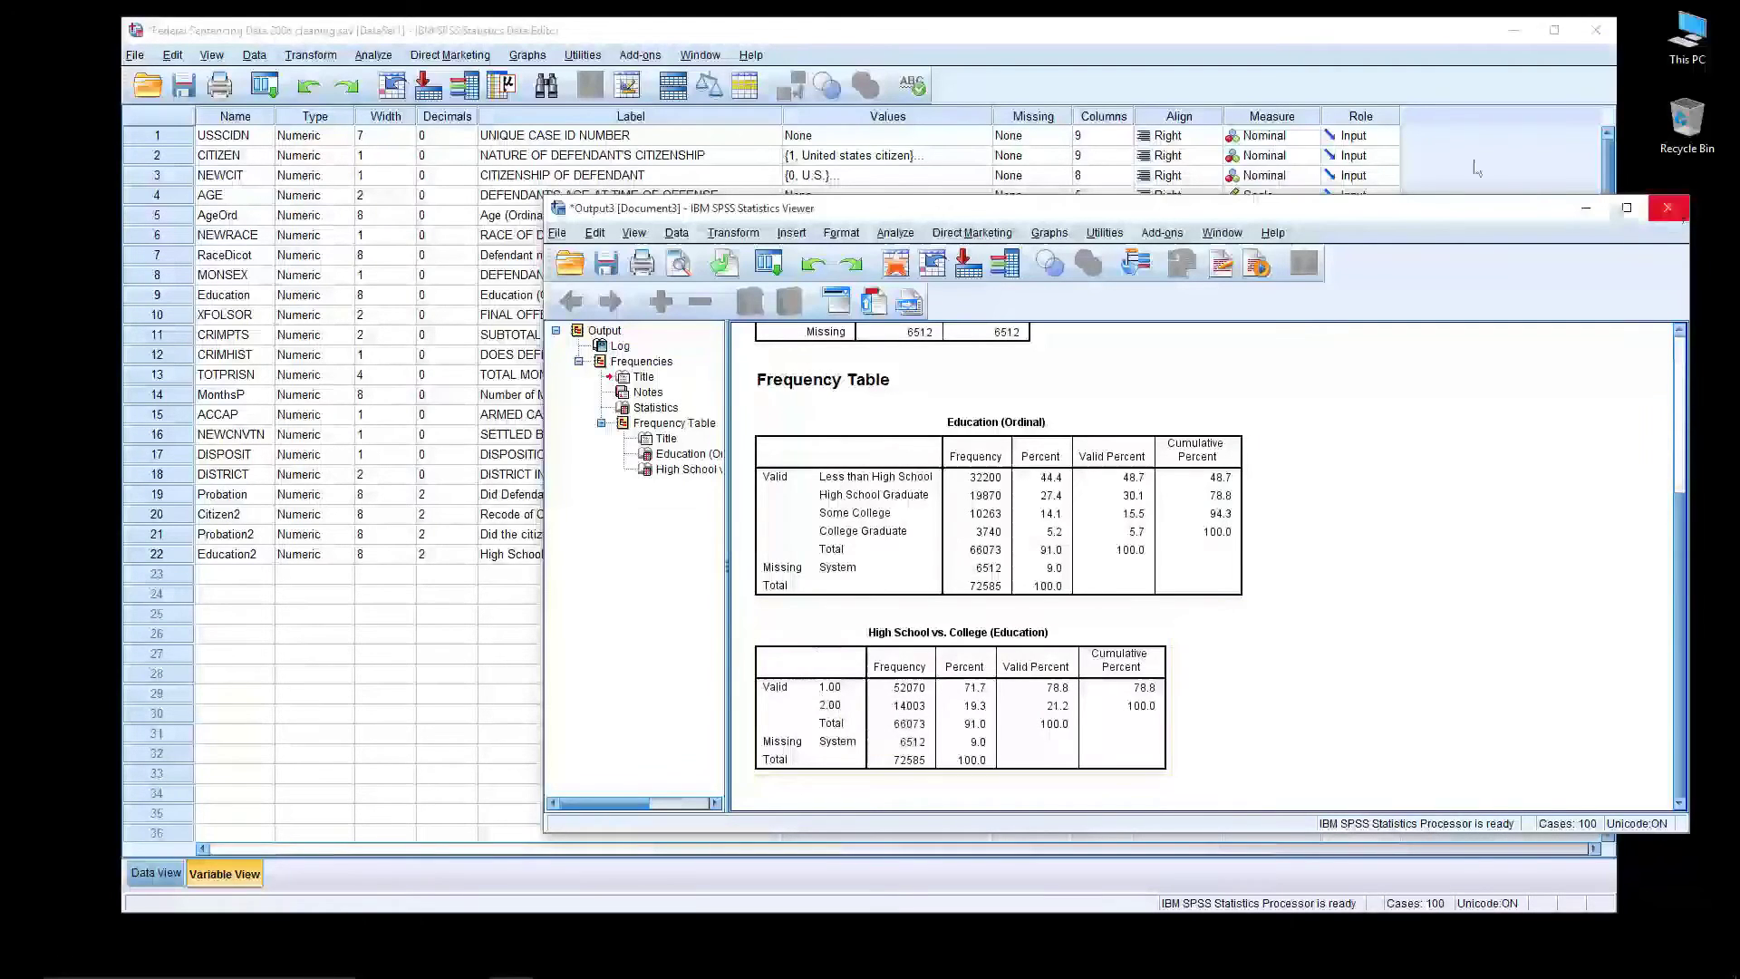
click(987, 555)
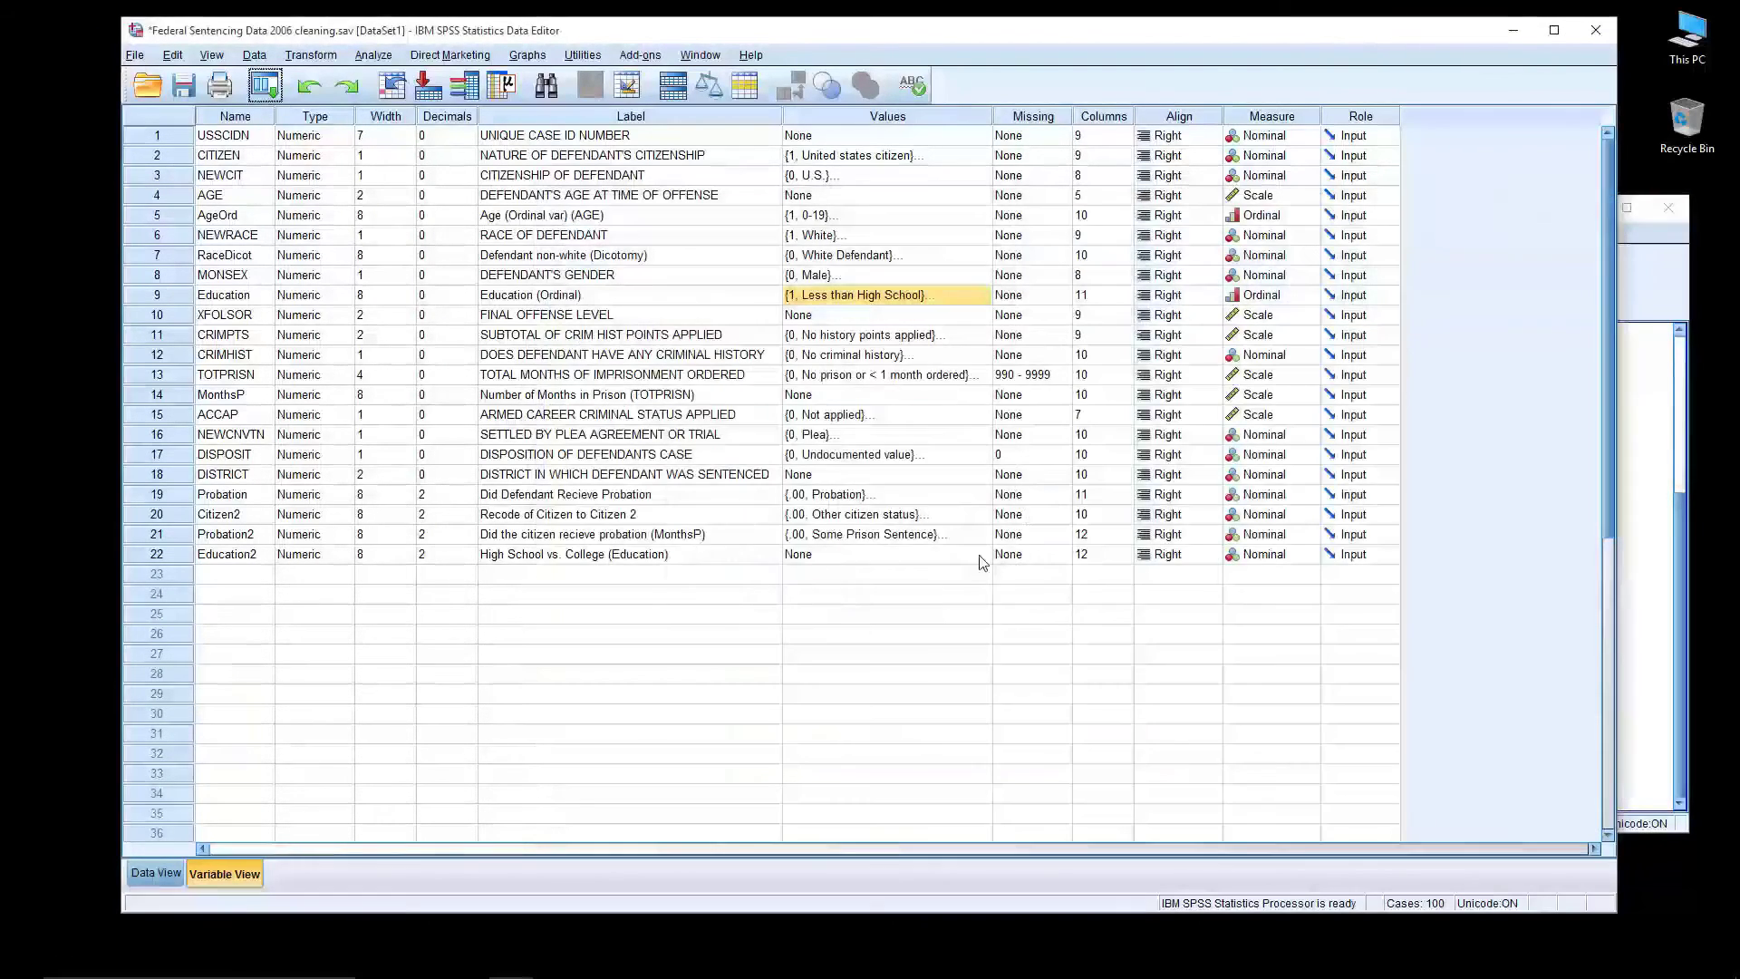
click(986, 555)
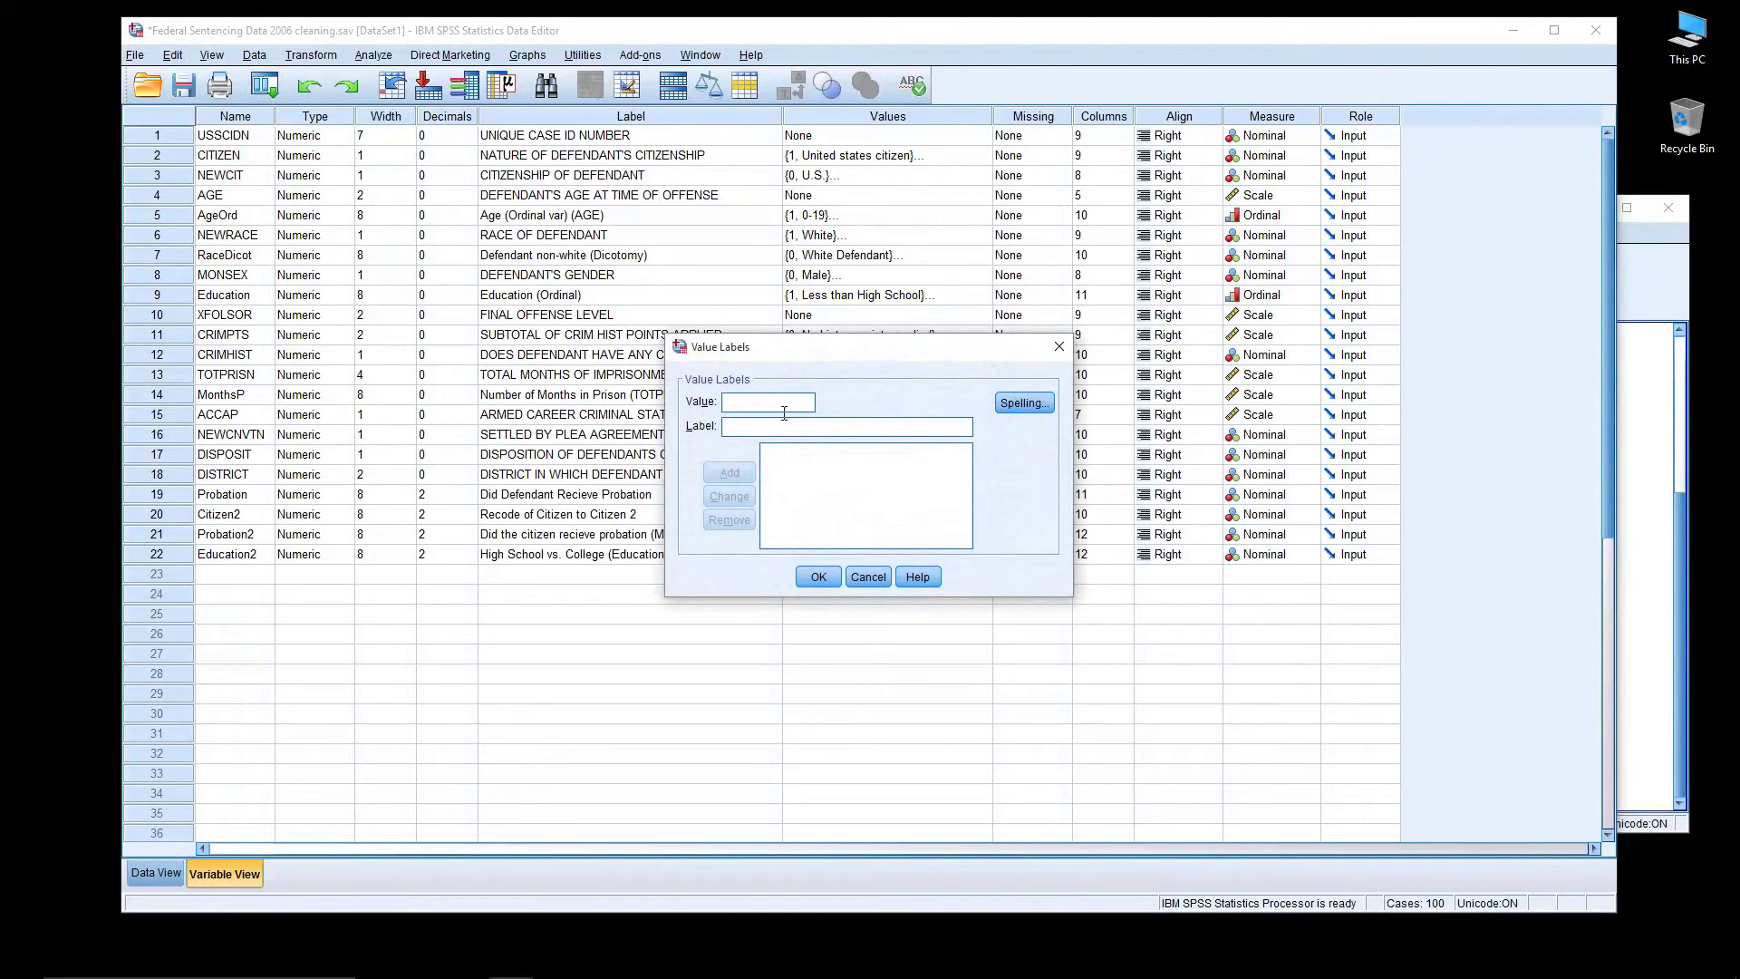
text(Hi)
key(BackSpace)
key(BackSpace)
key(BackSpace)
text(H)
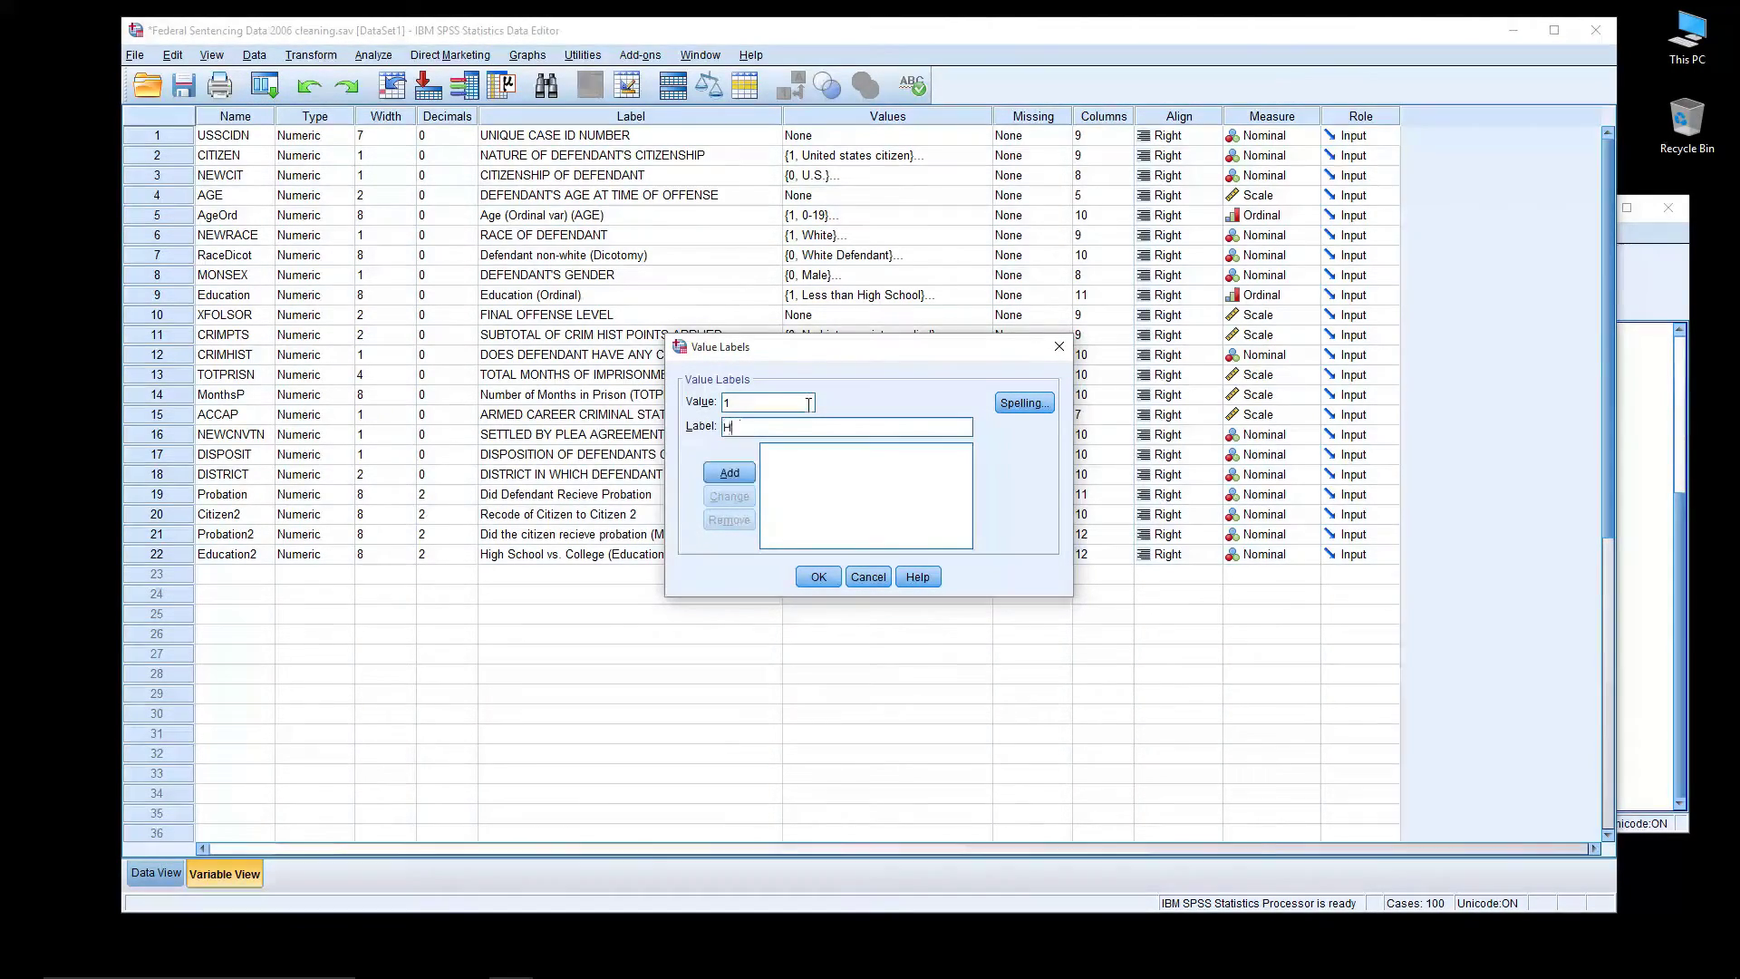
text(igh School)
click(749, 473)
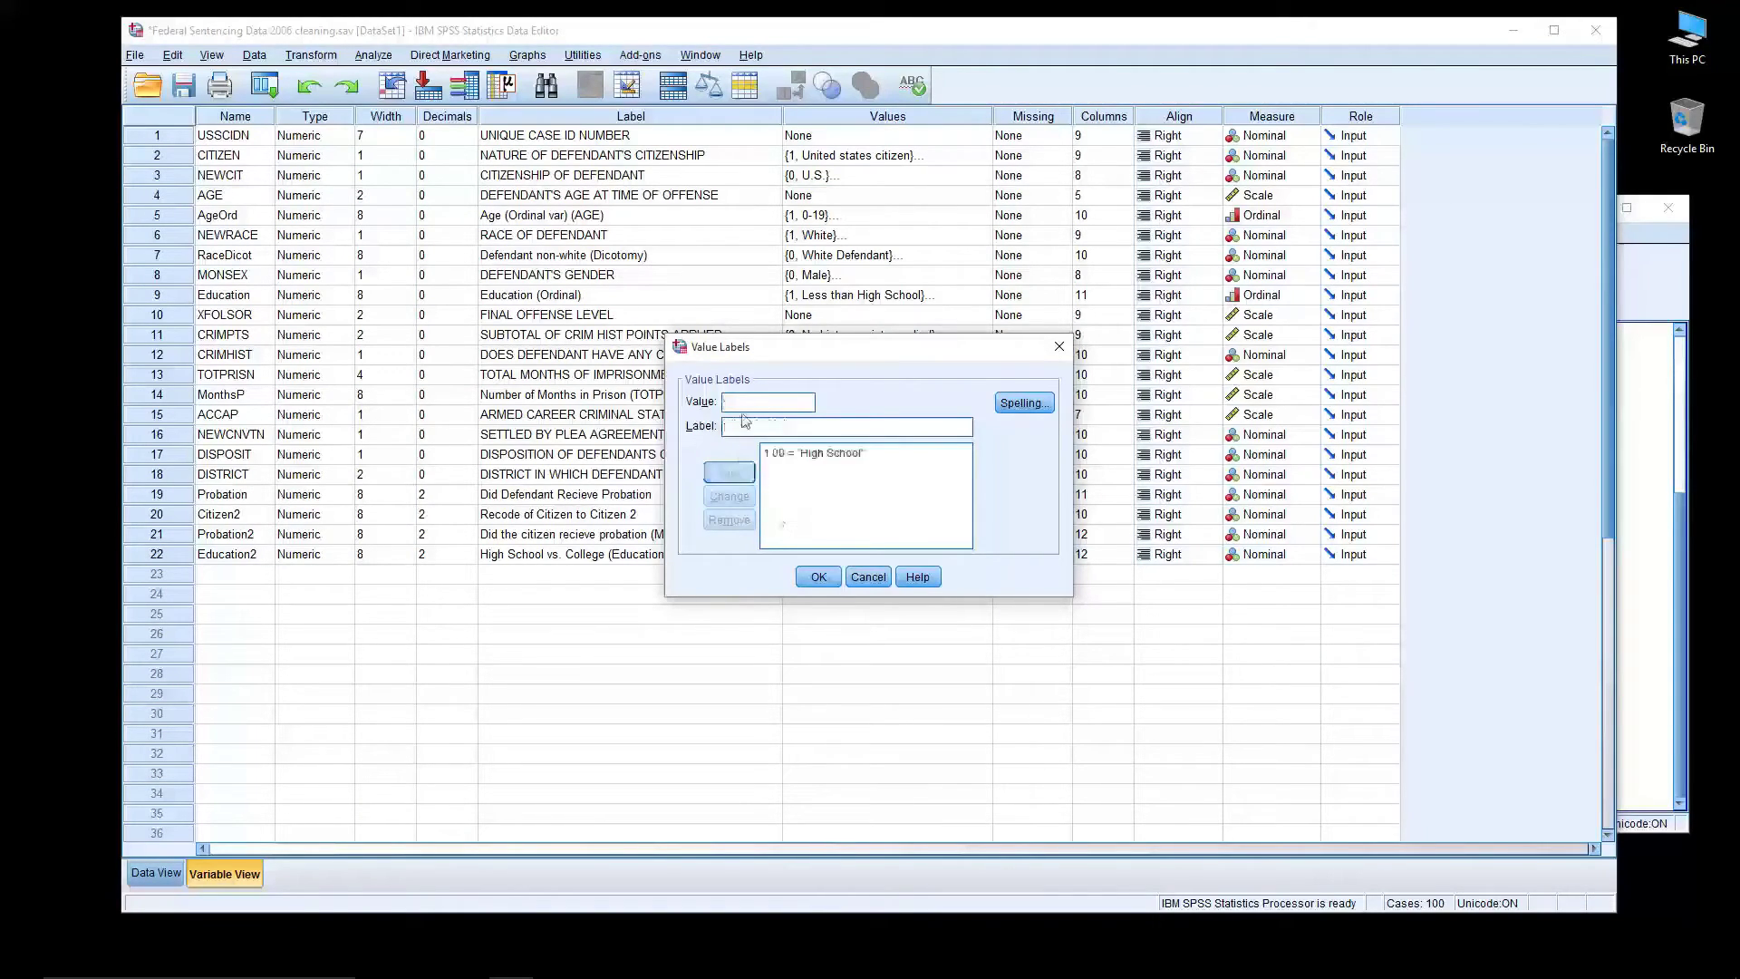
Label value 2 of Education2 as "College", apply the value labels, and close the old output without saving it
text(College)
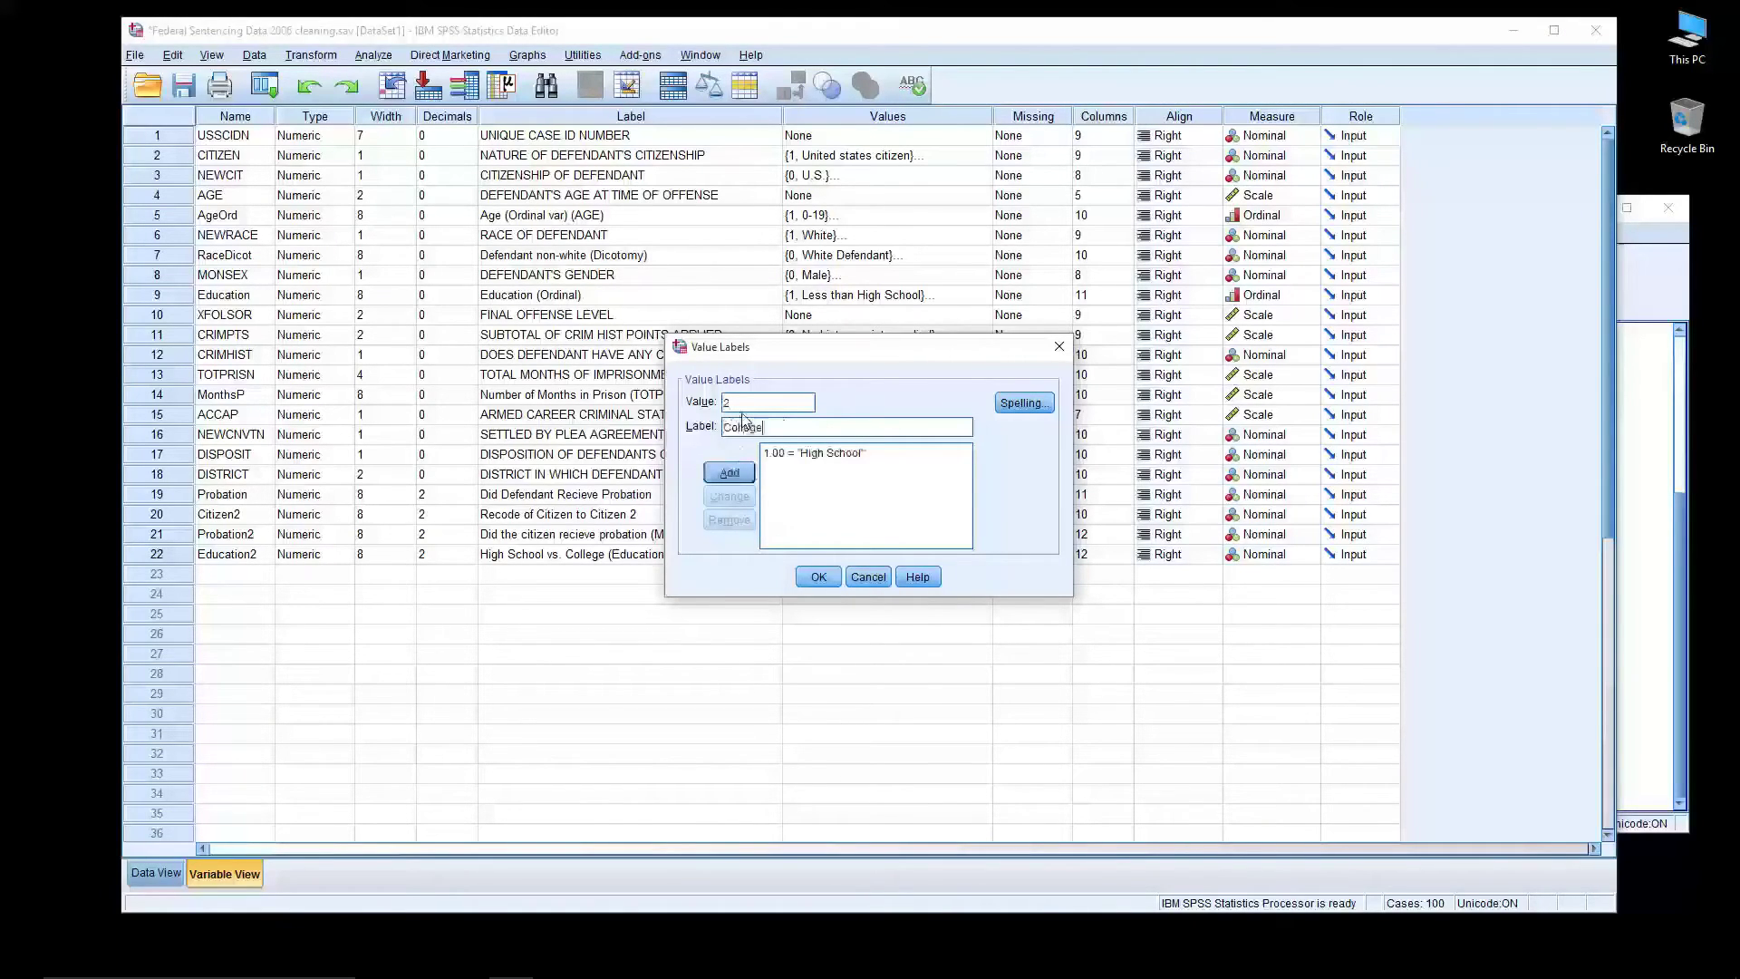
click(730, 472)
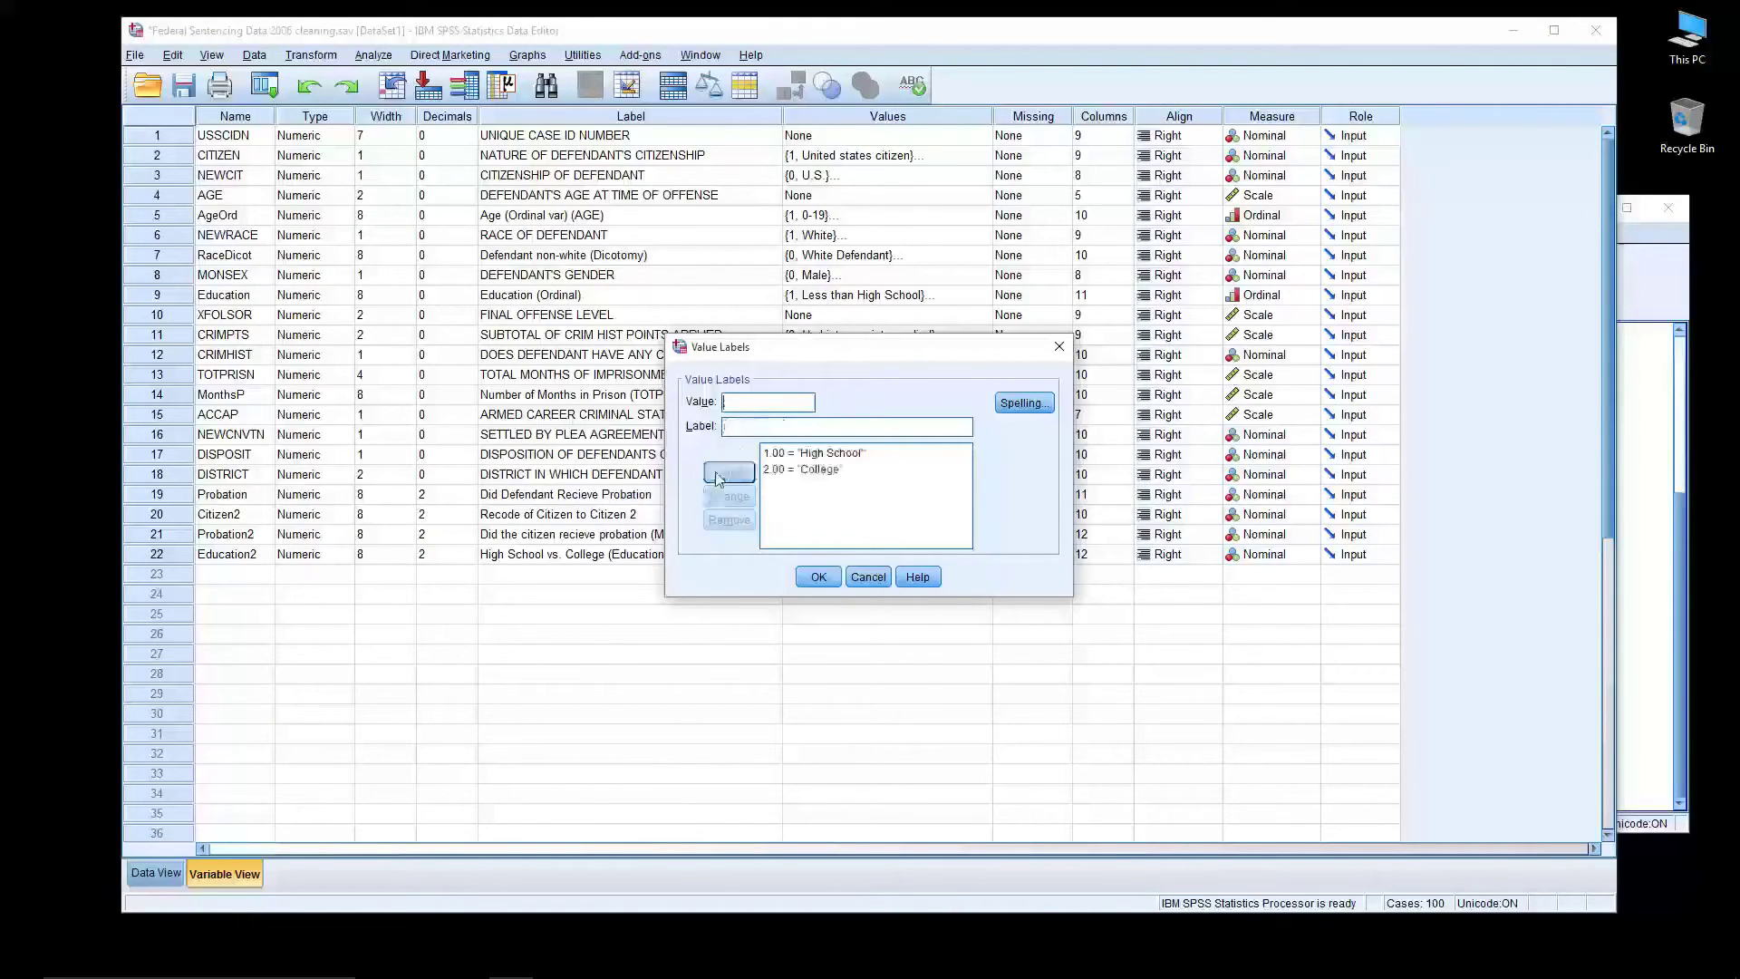
click(815, 577)
click(1649, 208)
click(1124, 548)
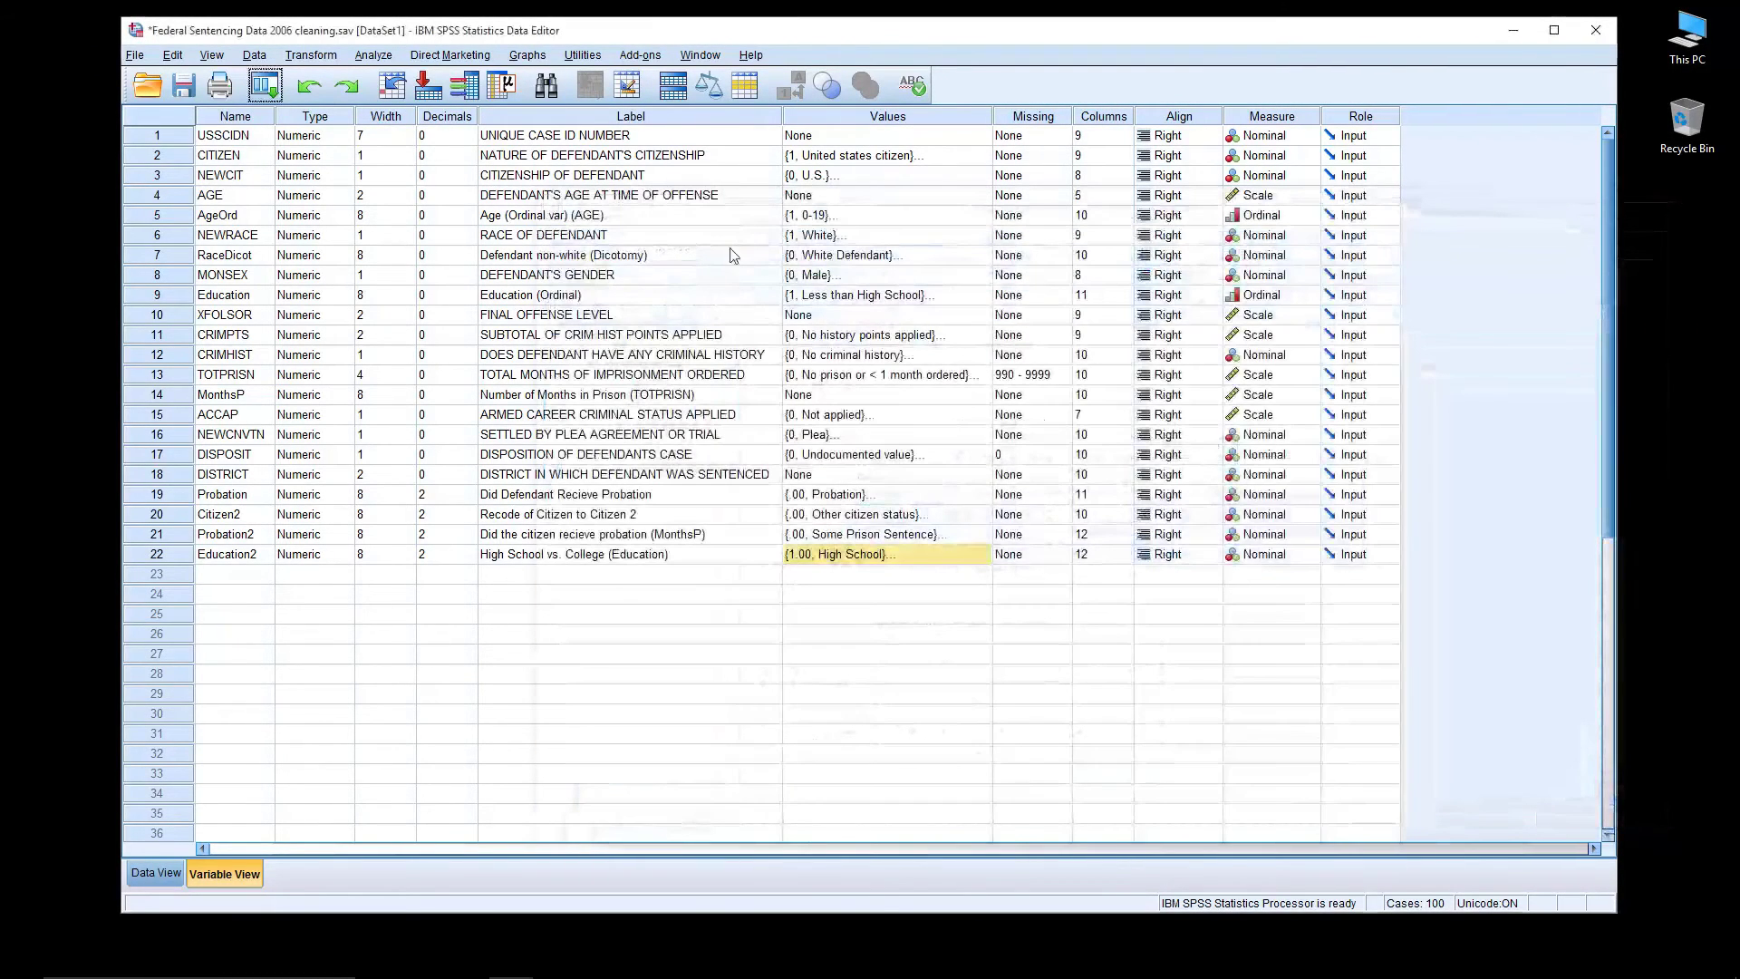
Rerun the frequency tables for Education and Education2, review the labelled categories, and close the output without saving it
click(373, 54)
mouse_move(435, 97)
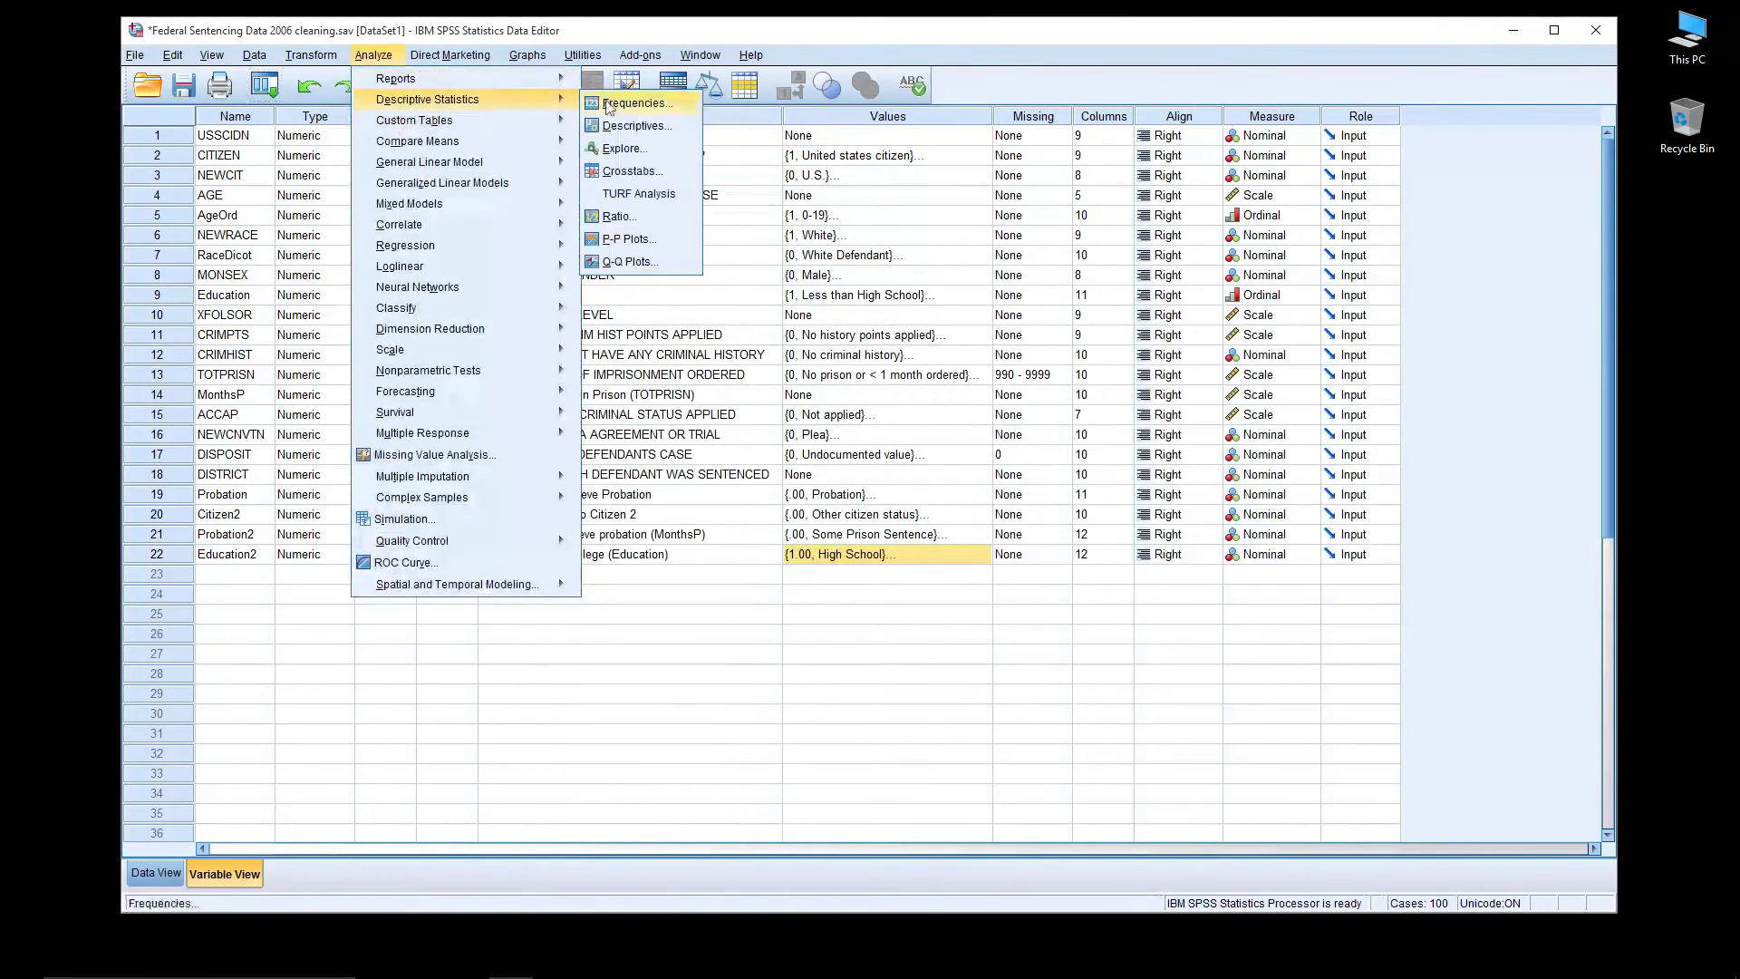
click(634, 98)
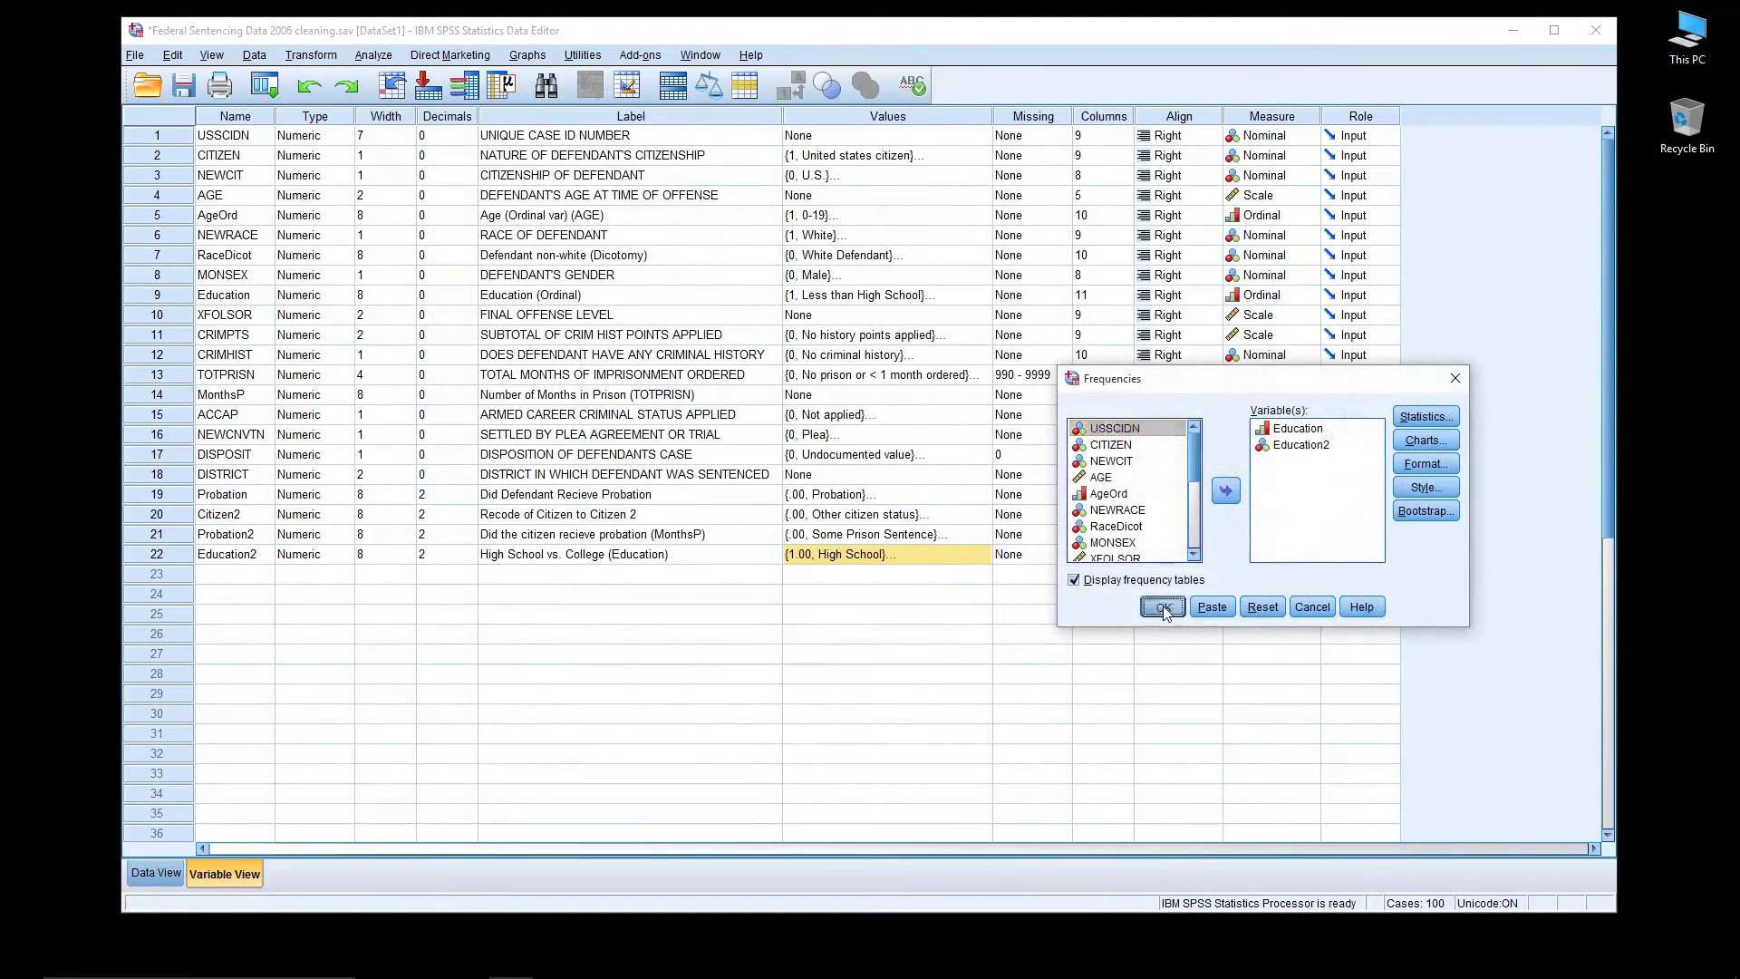
click(1162, 608)
drag(1126, 190, 1385, 216)
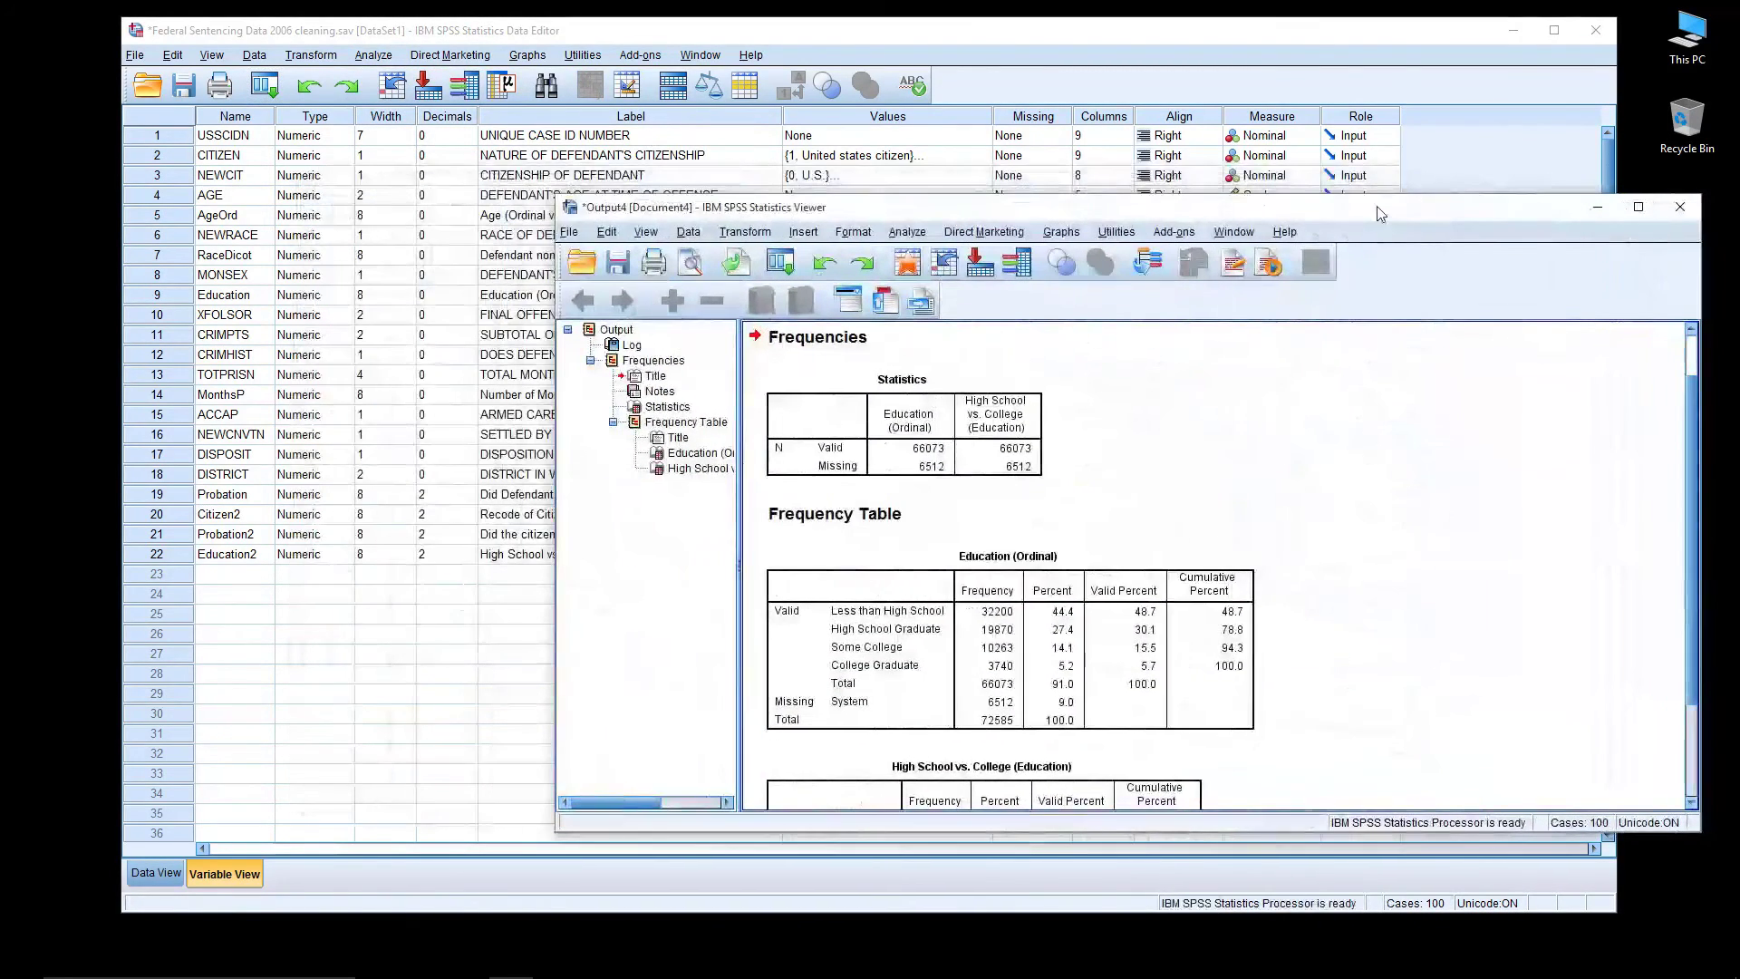
scroll(1298, 415, down, 3)
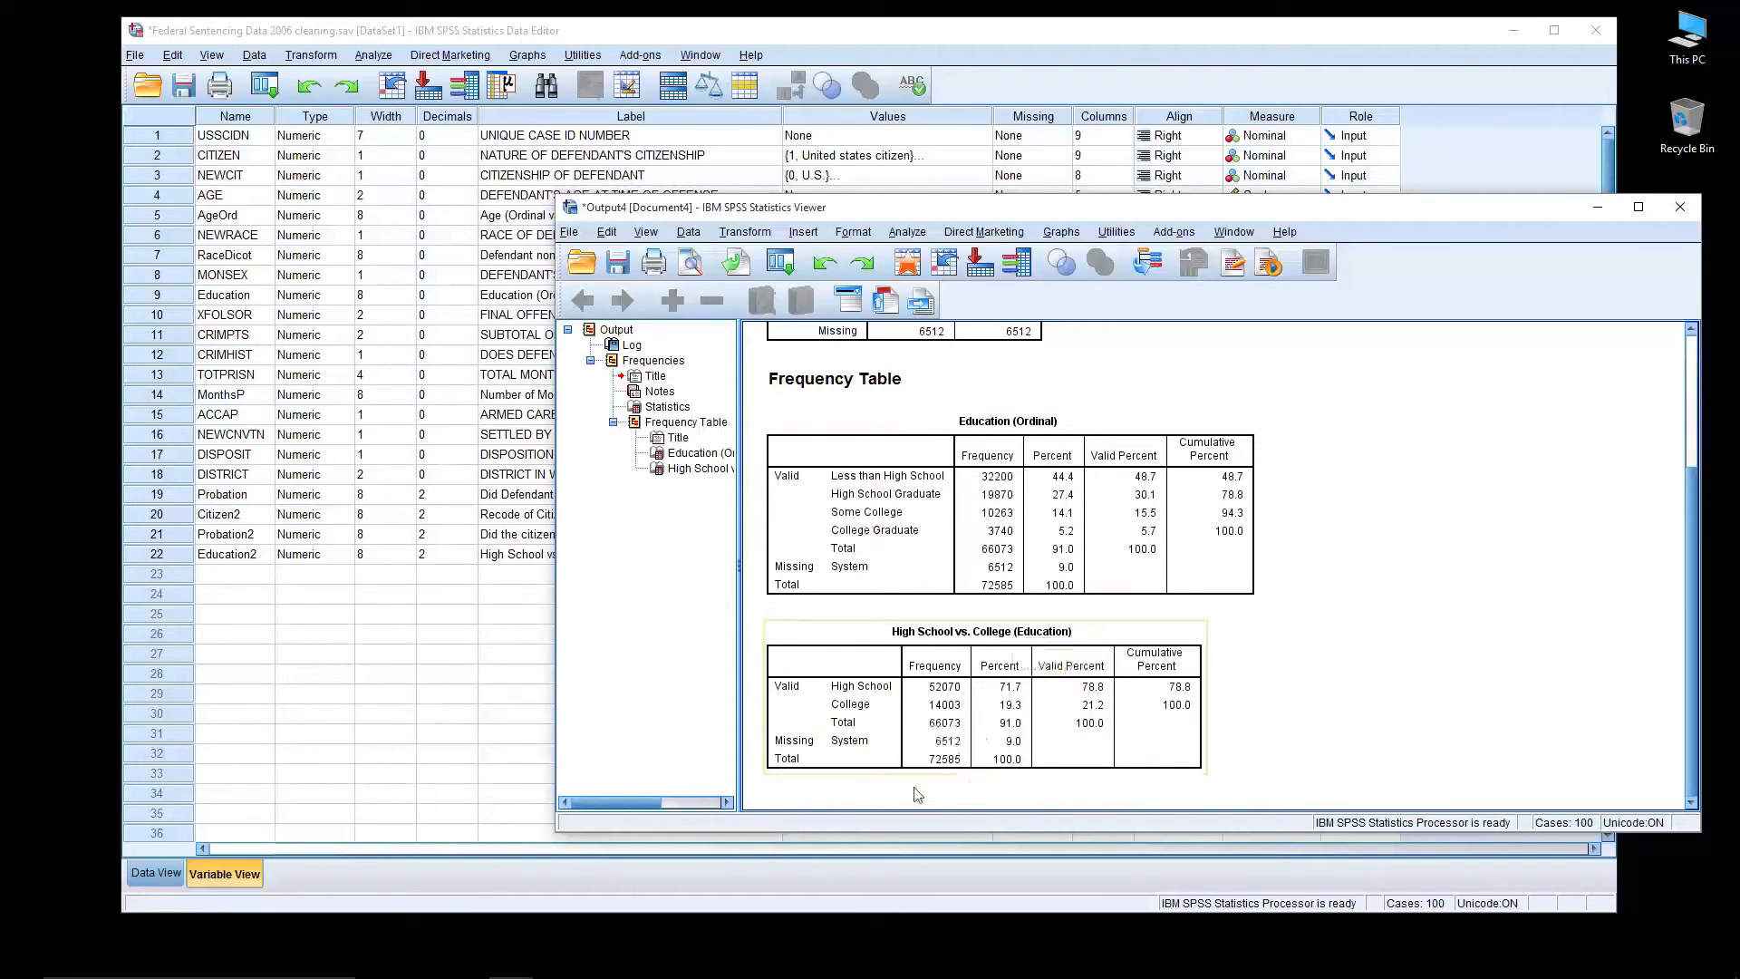
click(1675, 215)
click(1140, 542)
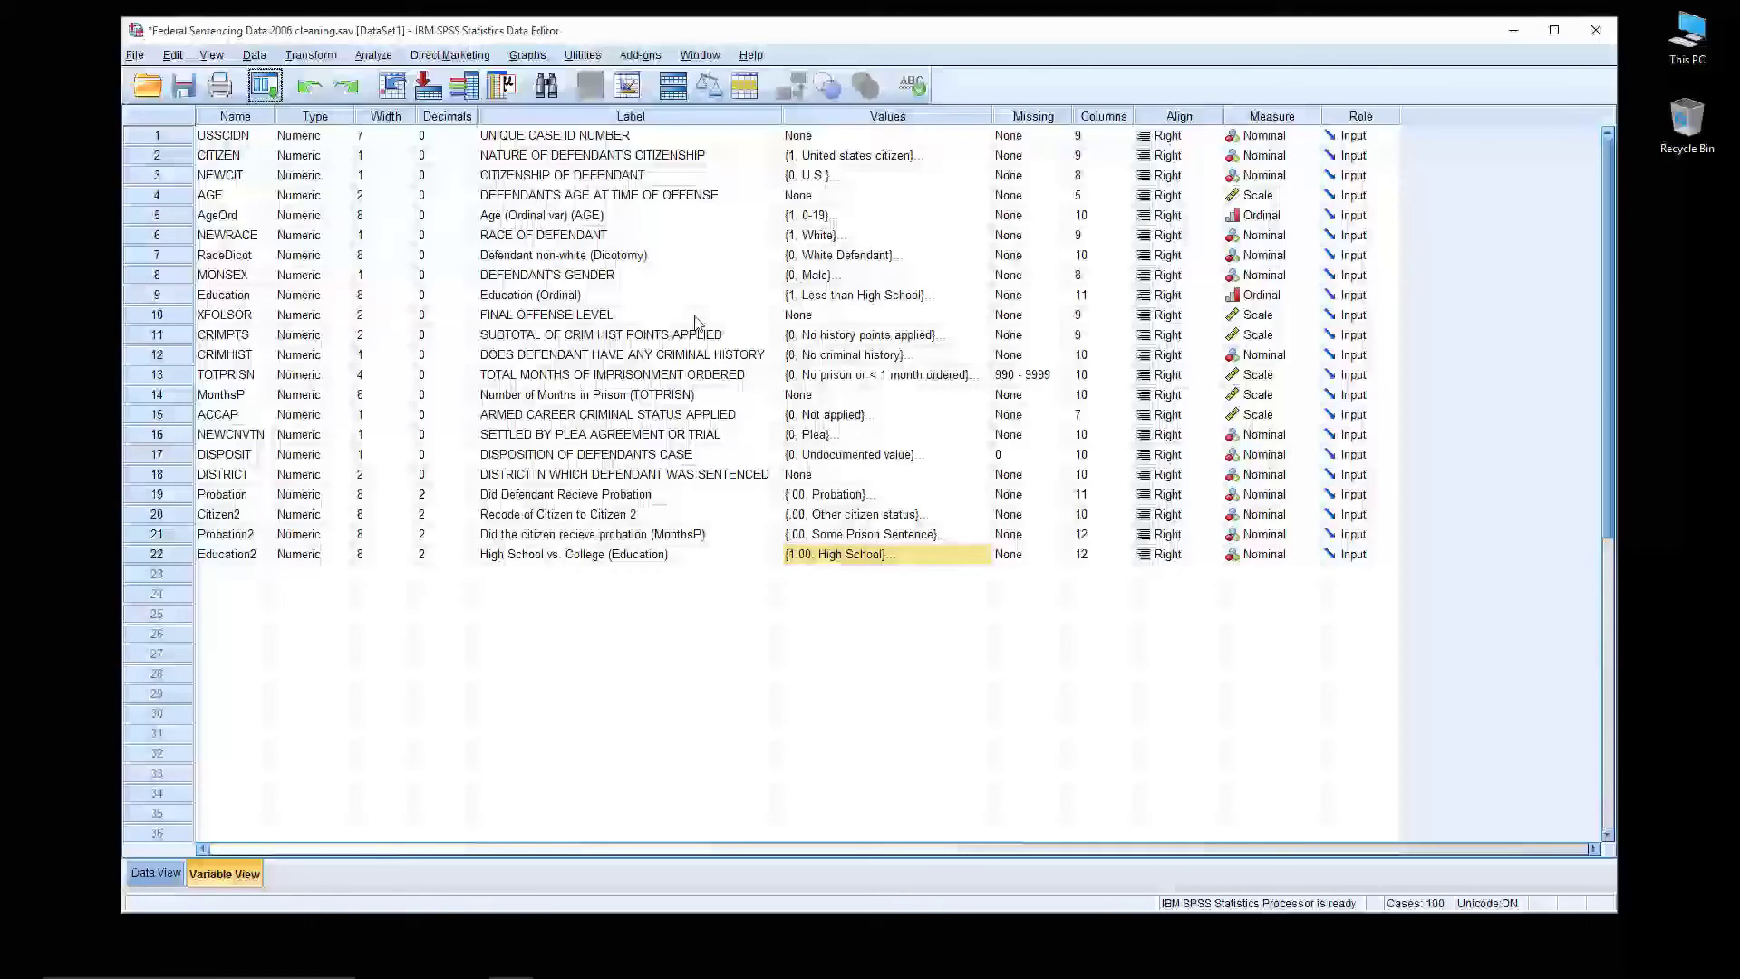
Clear the previous Frequencies variables and run frequency tables for XFOLSOR and CRIMPTS
click(362, 58)
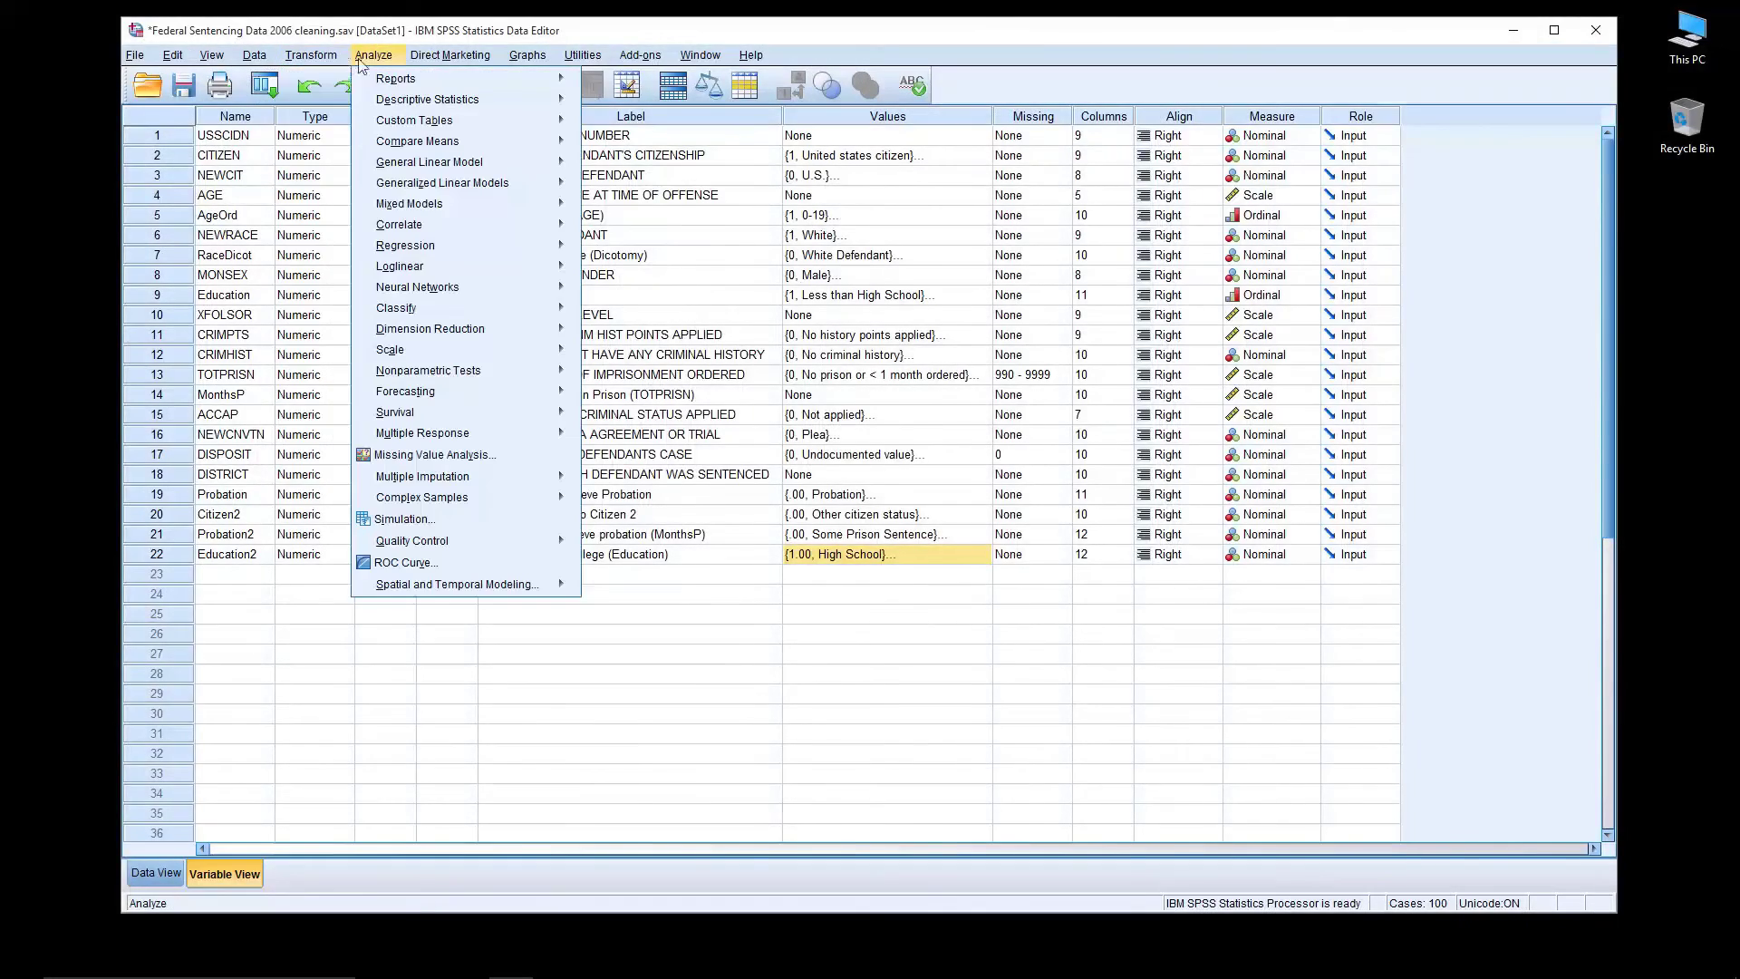
mouse_move(508, 100)
click(635, 101)
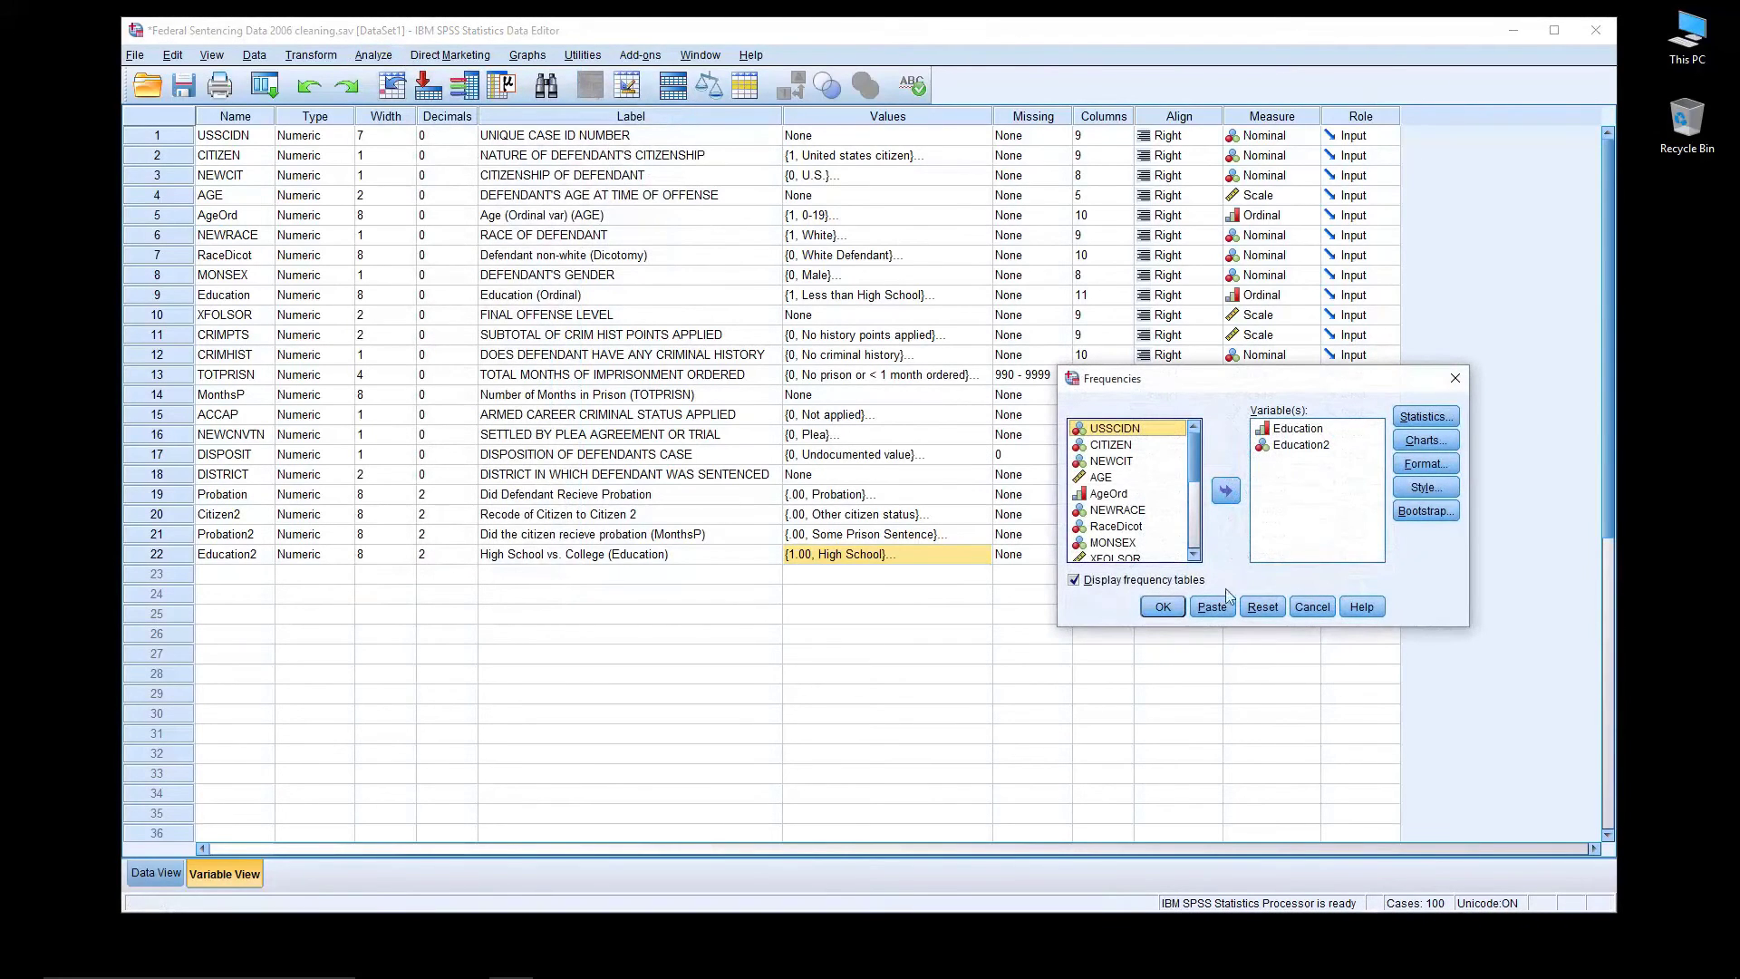
click(1262, 607)
scroll(1133, 530, down, 2)
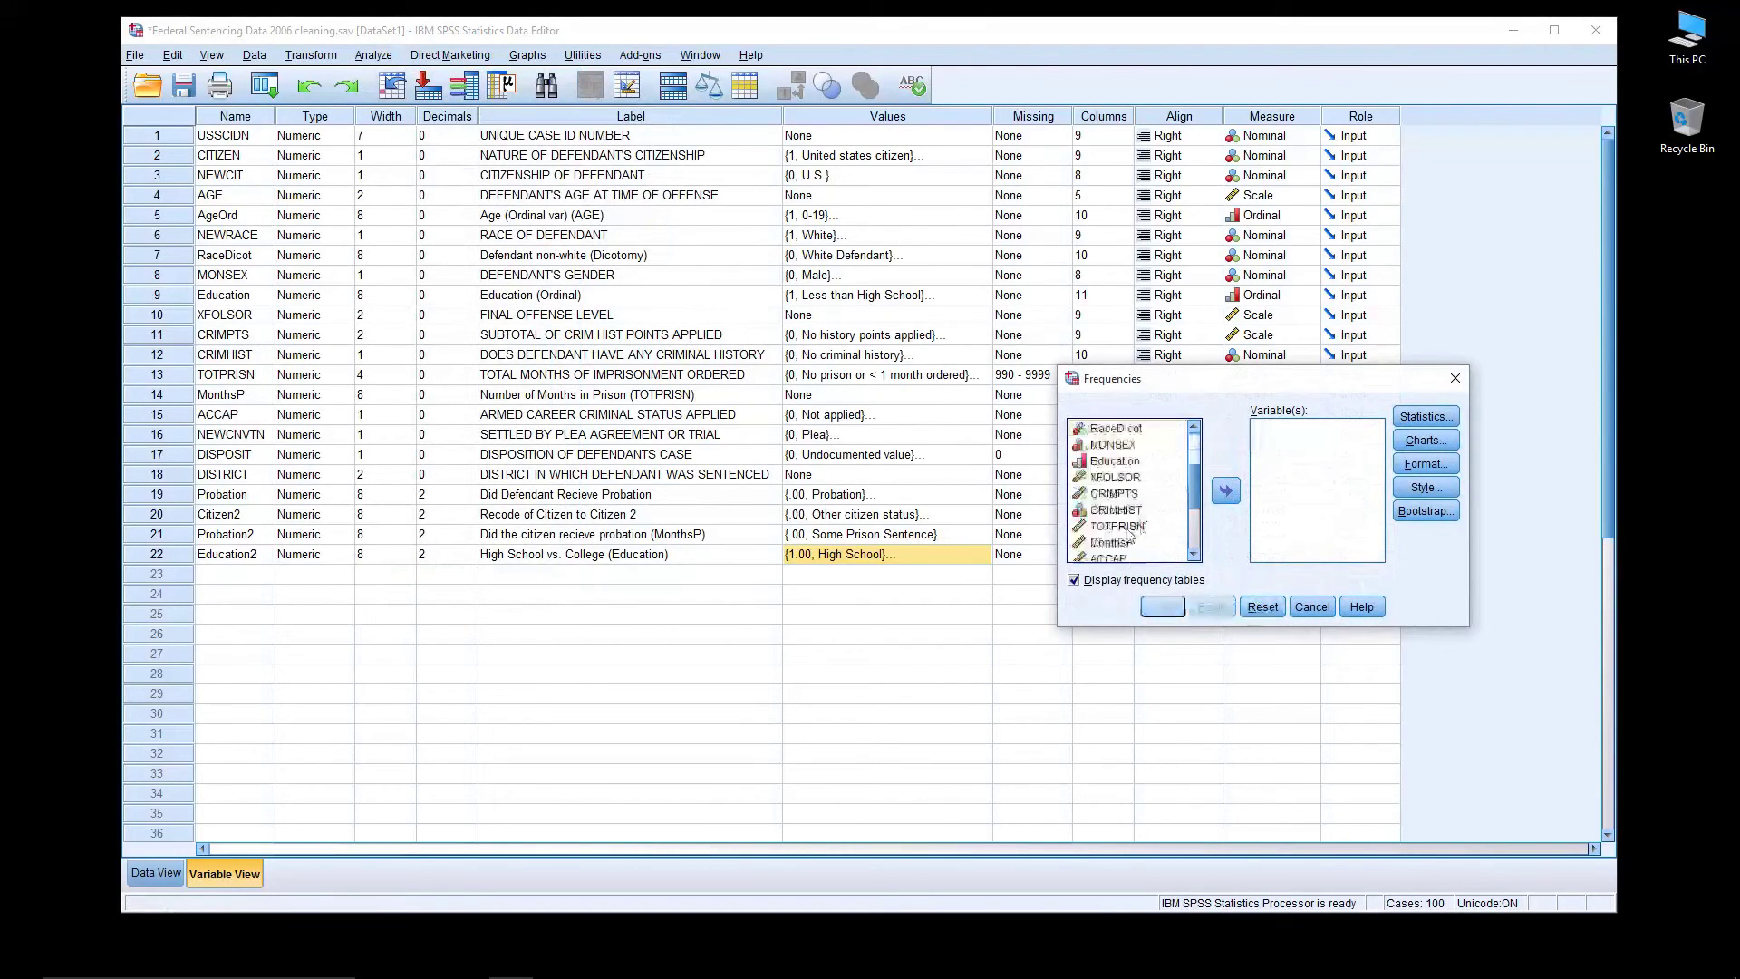
click(1122, 493)
click(1116, 477)
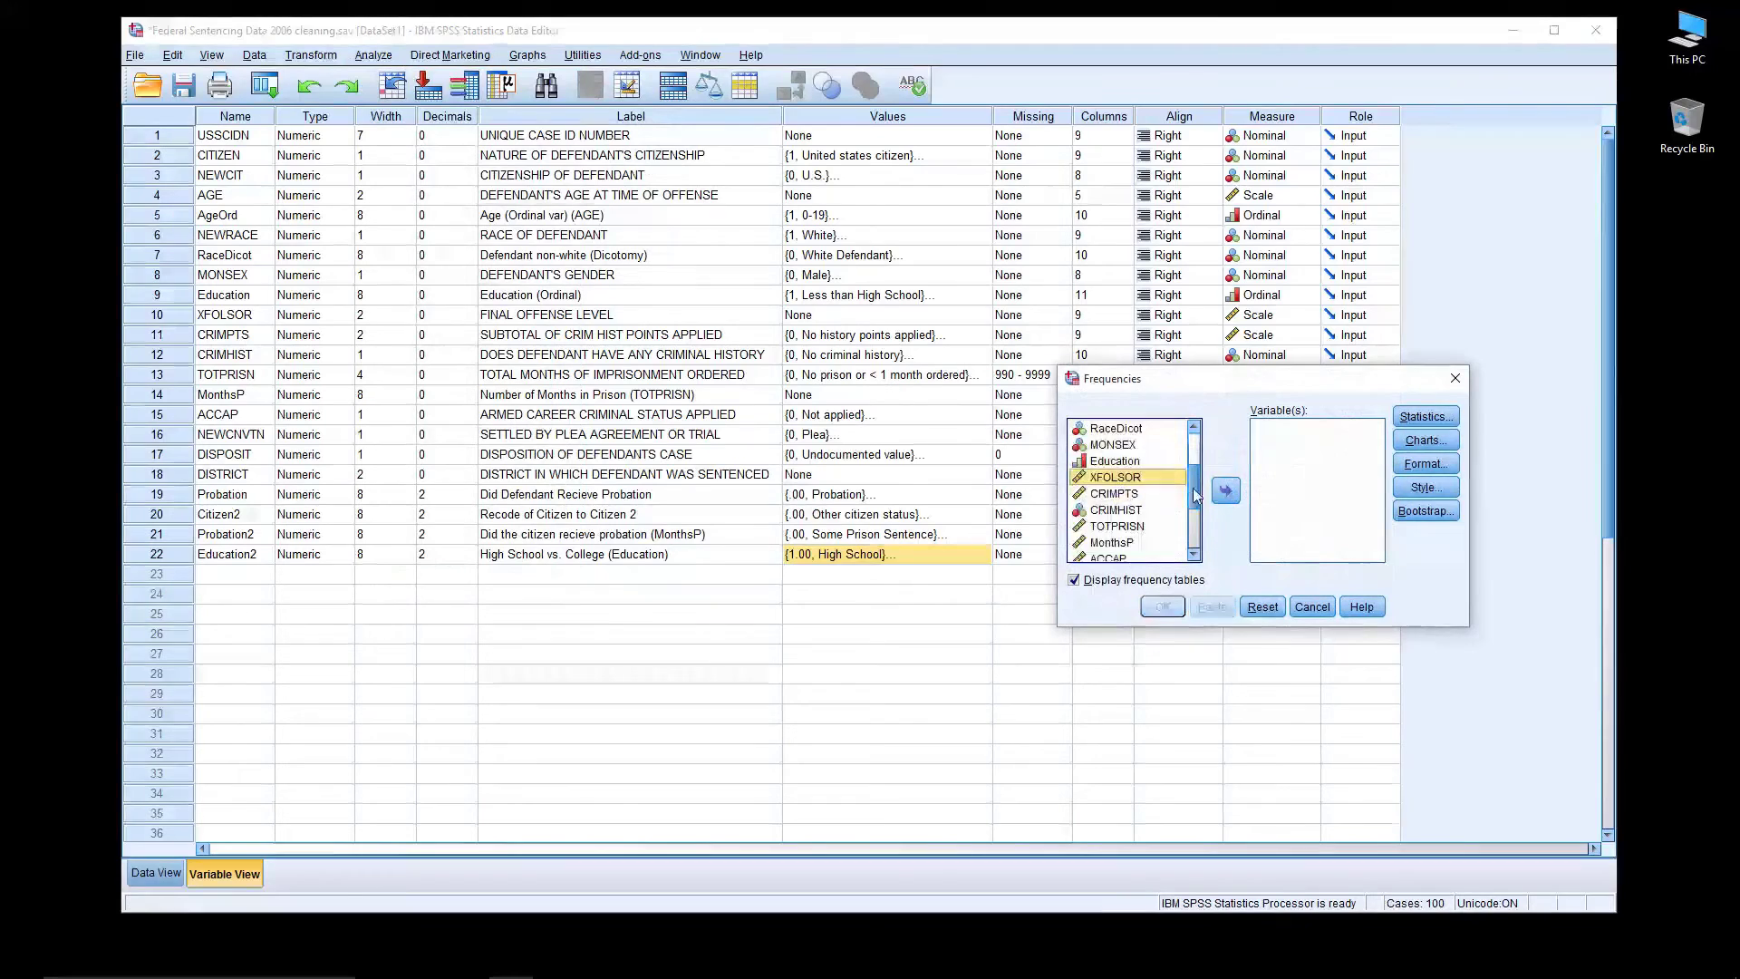
click(1225, 491)
click(1115, 477)
click(1225, 490)
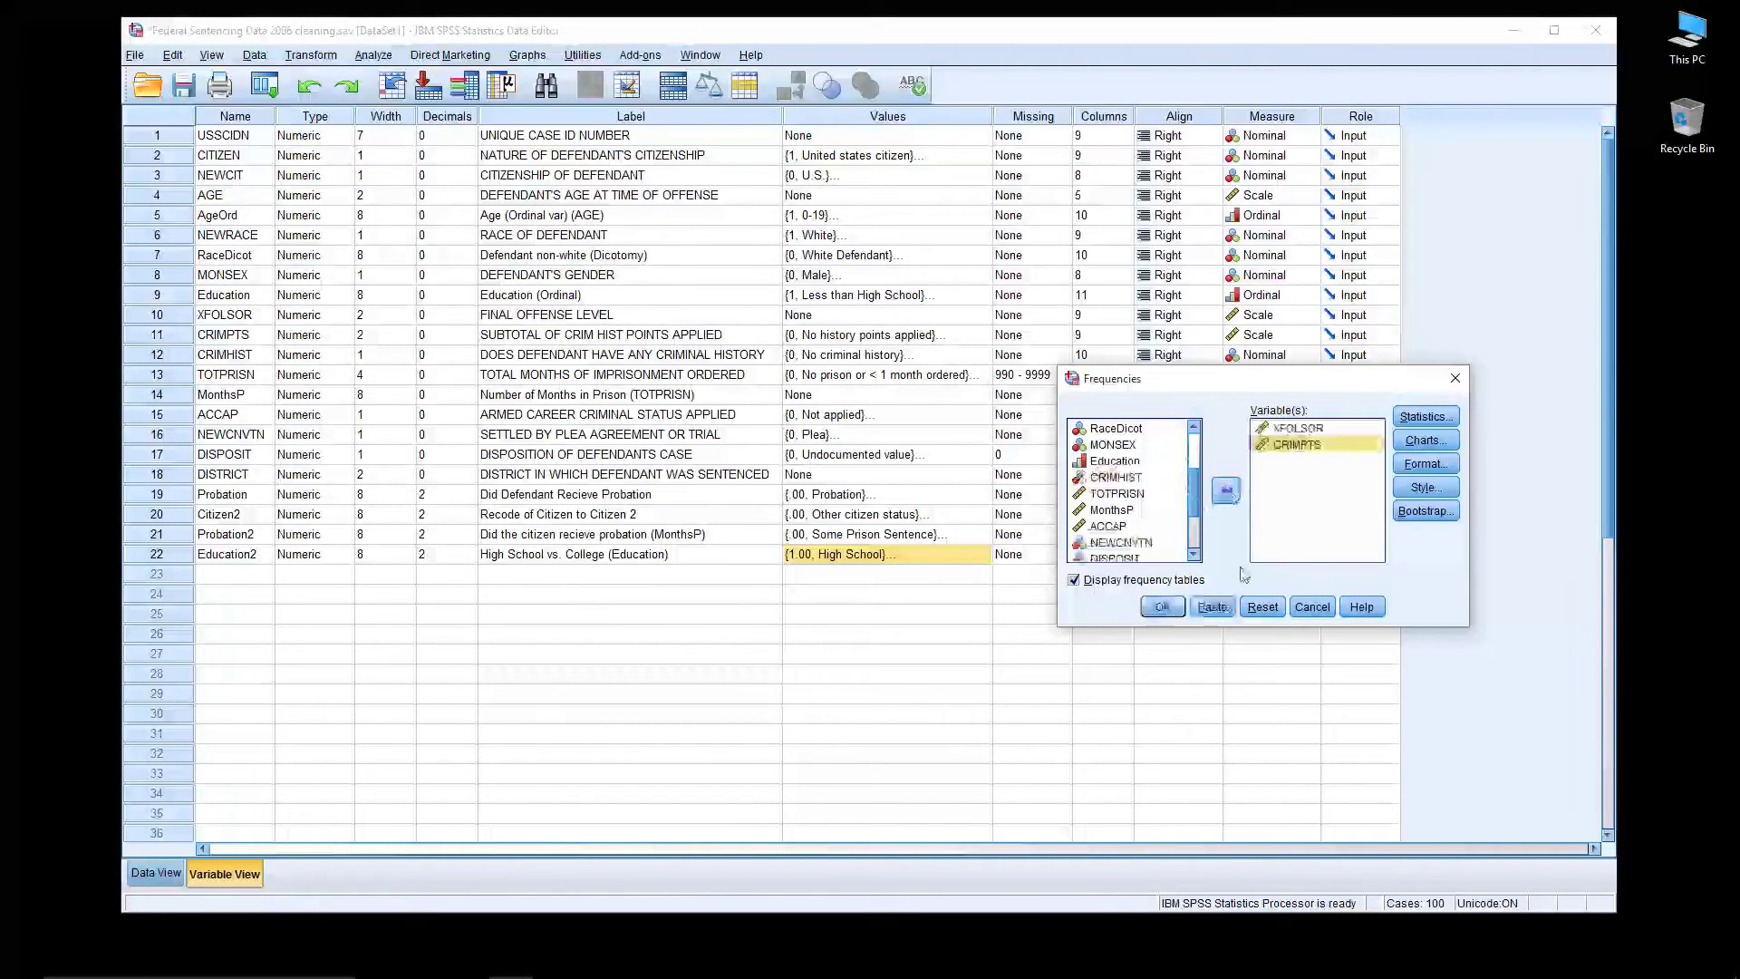
click(1161, 606)
Examine the range of values in the final offense level and criminal history points tables, and close the output without saving it
scroll(1028, 498, down, 5)
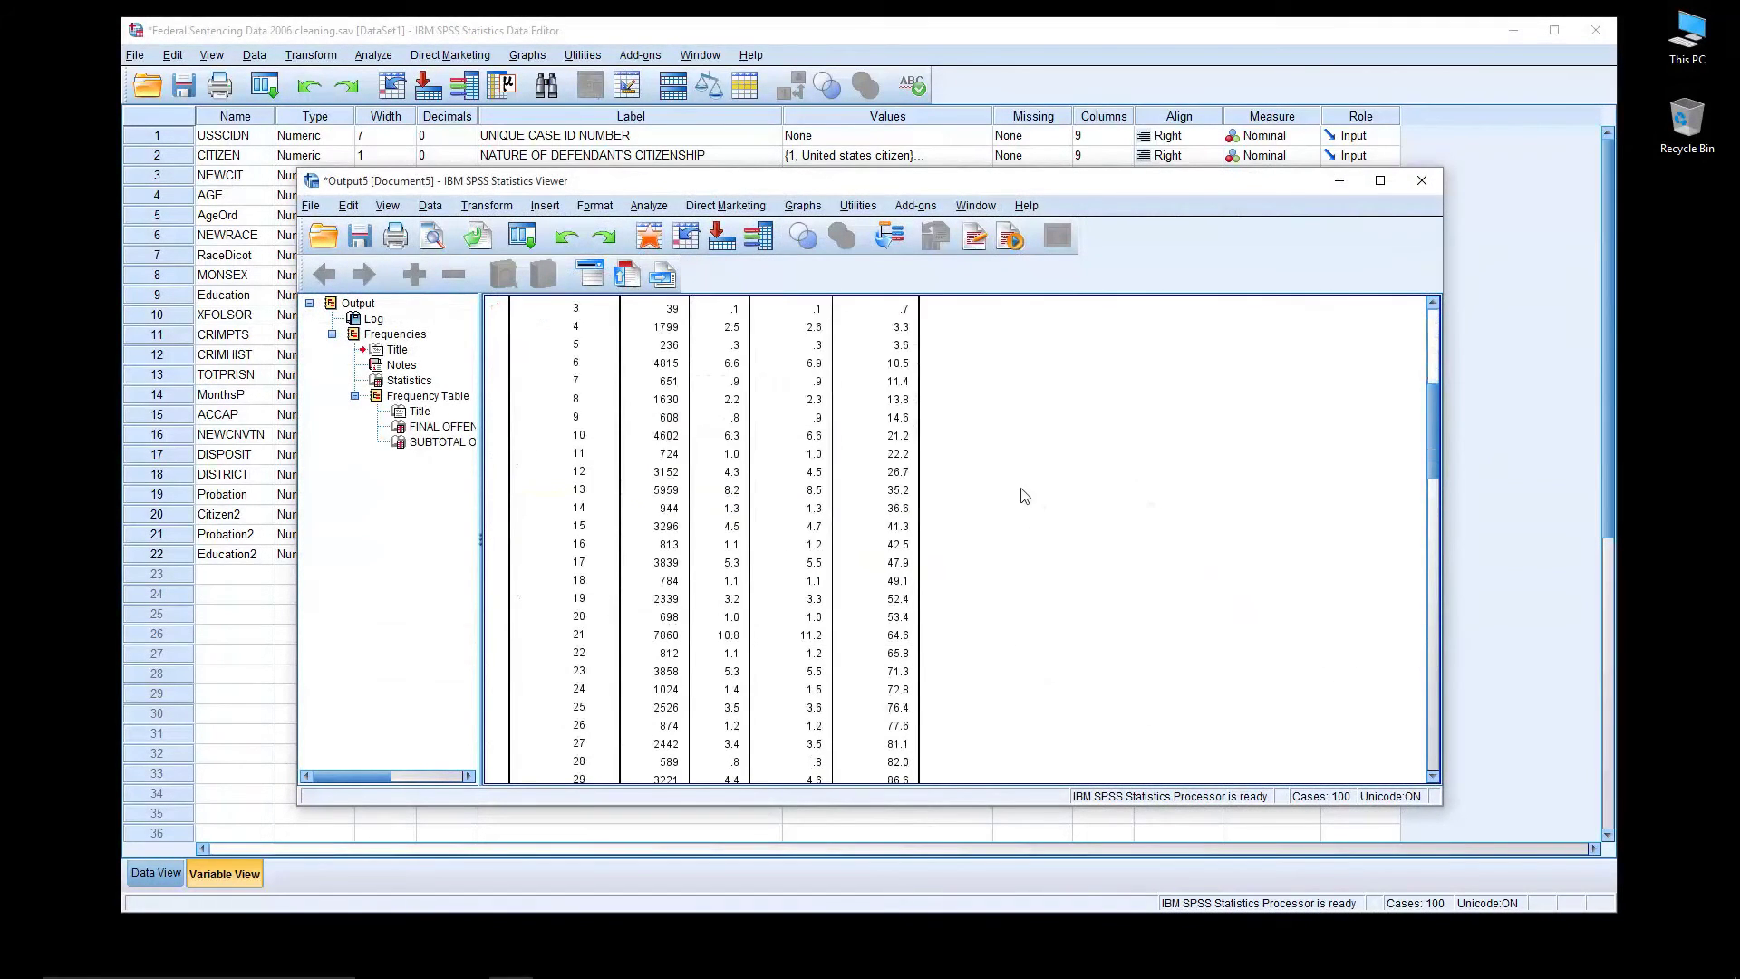
scroll(1023, 496, up, 5)
scroll(1117, 483, down, 5)
scroll(1116, 483, down, 5)
scroll(872, 544, up, 3)
scroll(870, 535, up, 3)
scroll(856, 453, down, 5)
scroll(1008, 614, down, 2)
scroll(1009, 615, up, 3)
scroll(1008, 614, down, 3)
scroll(1206, 544, down, 5)
scroll(1207, 544, down, 5)
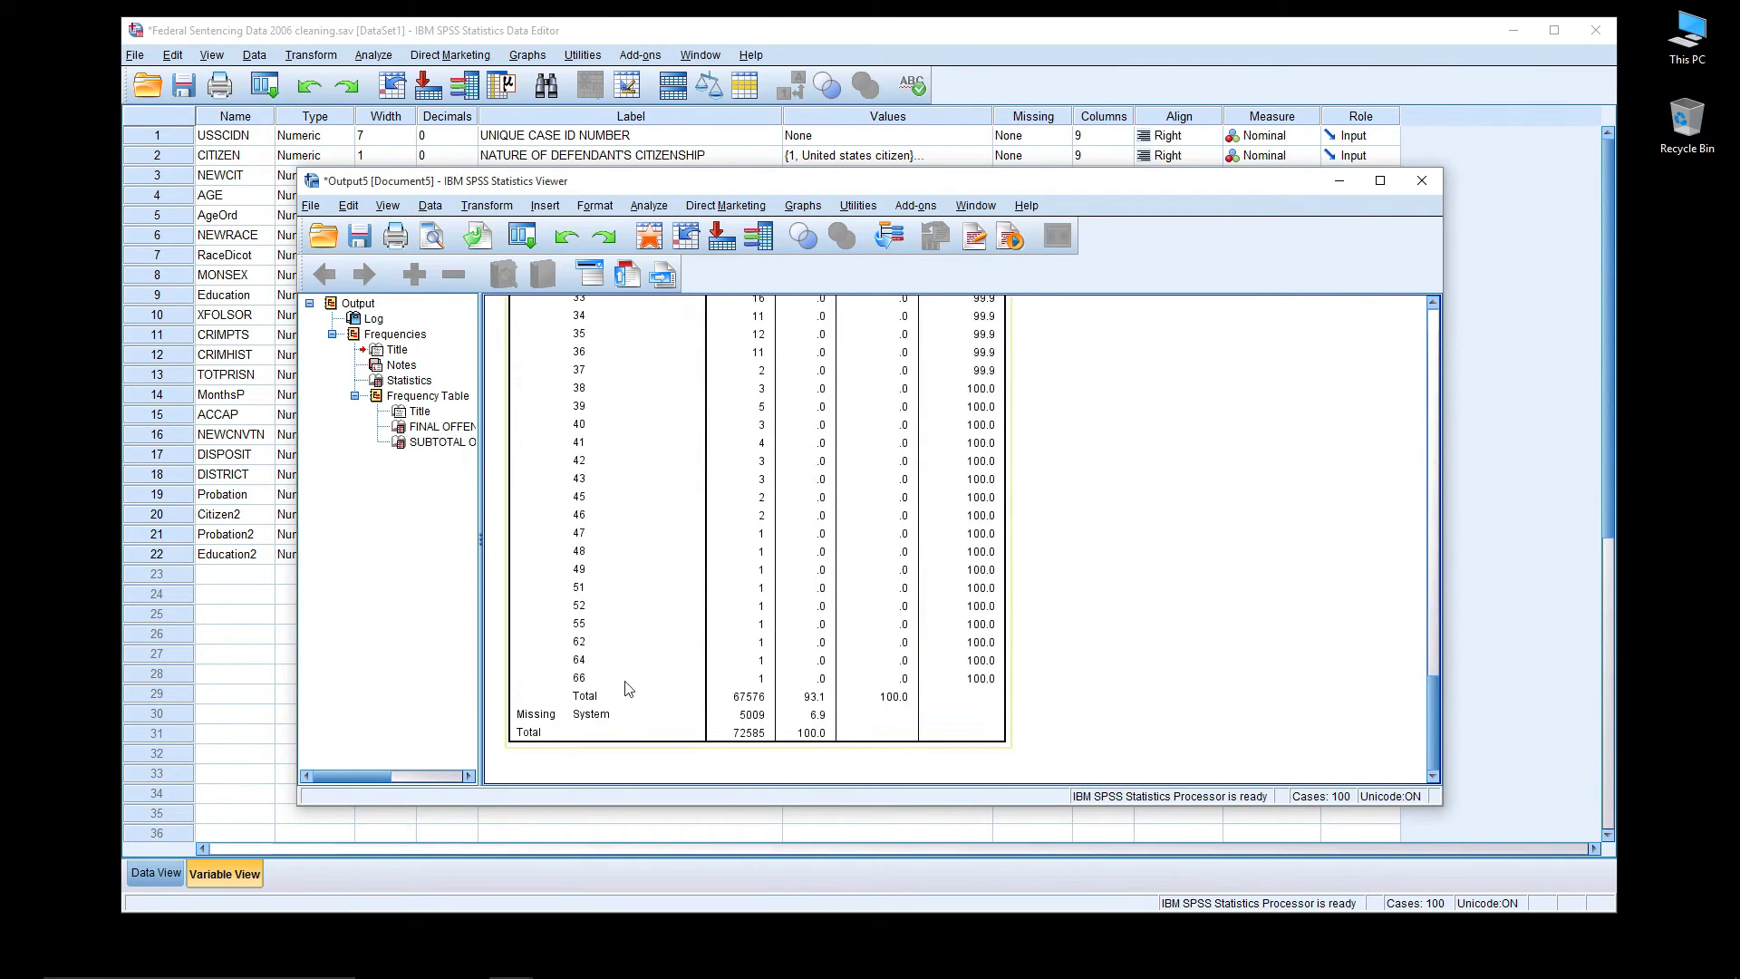
scroll(625, 688, up, 8)
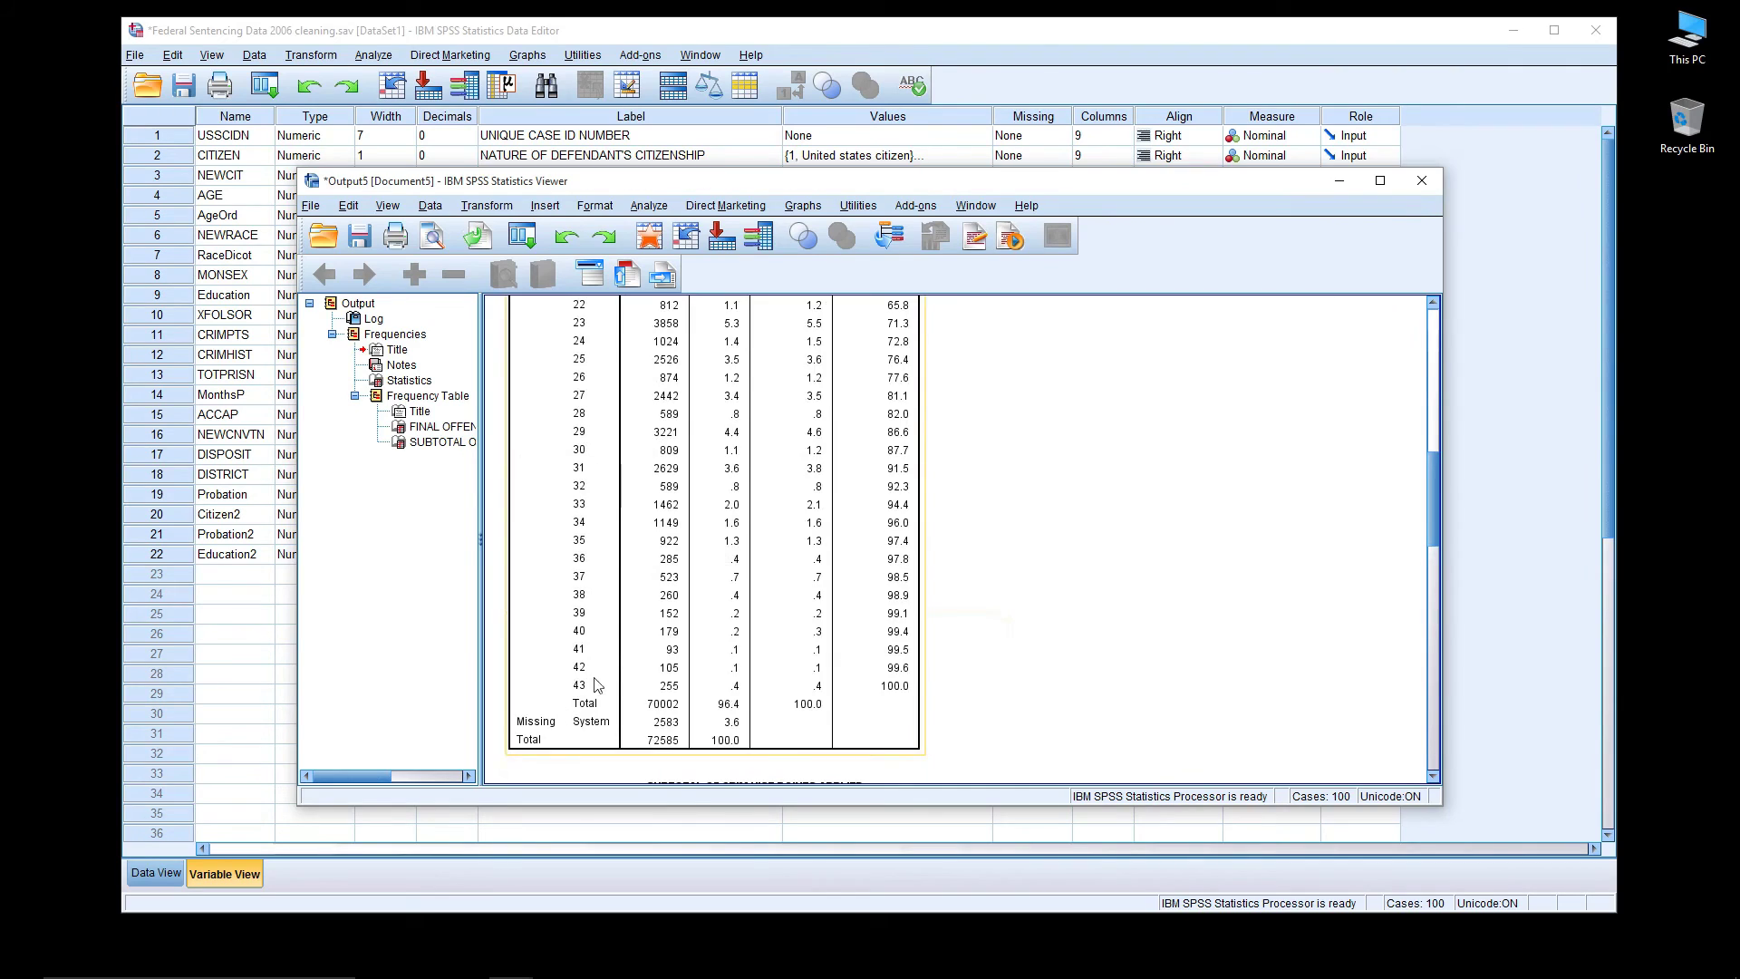
scroll(598, 686, down, 10)
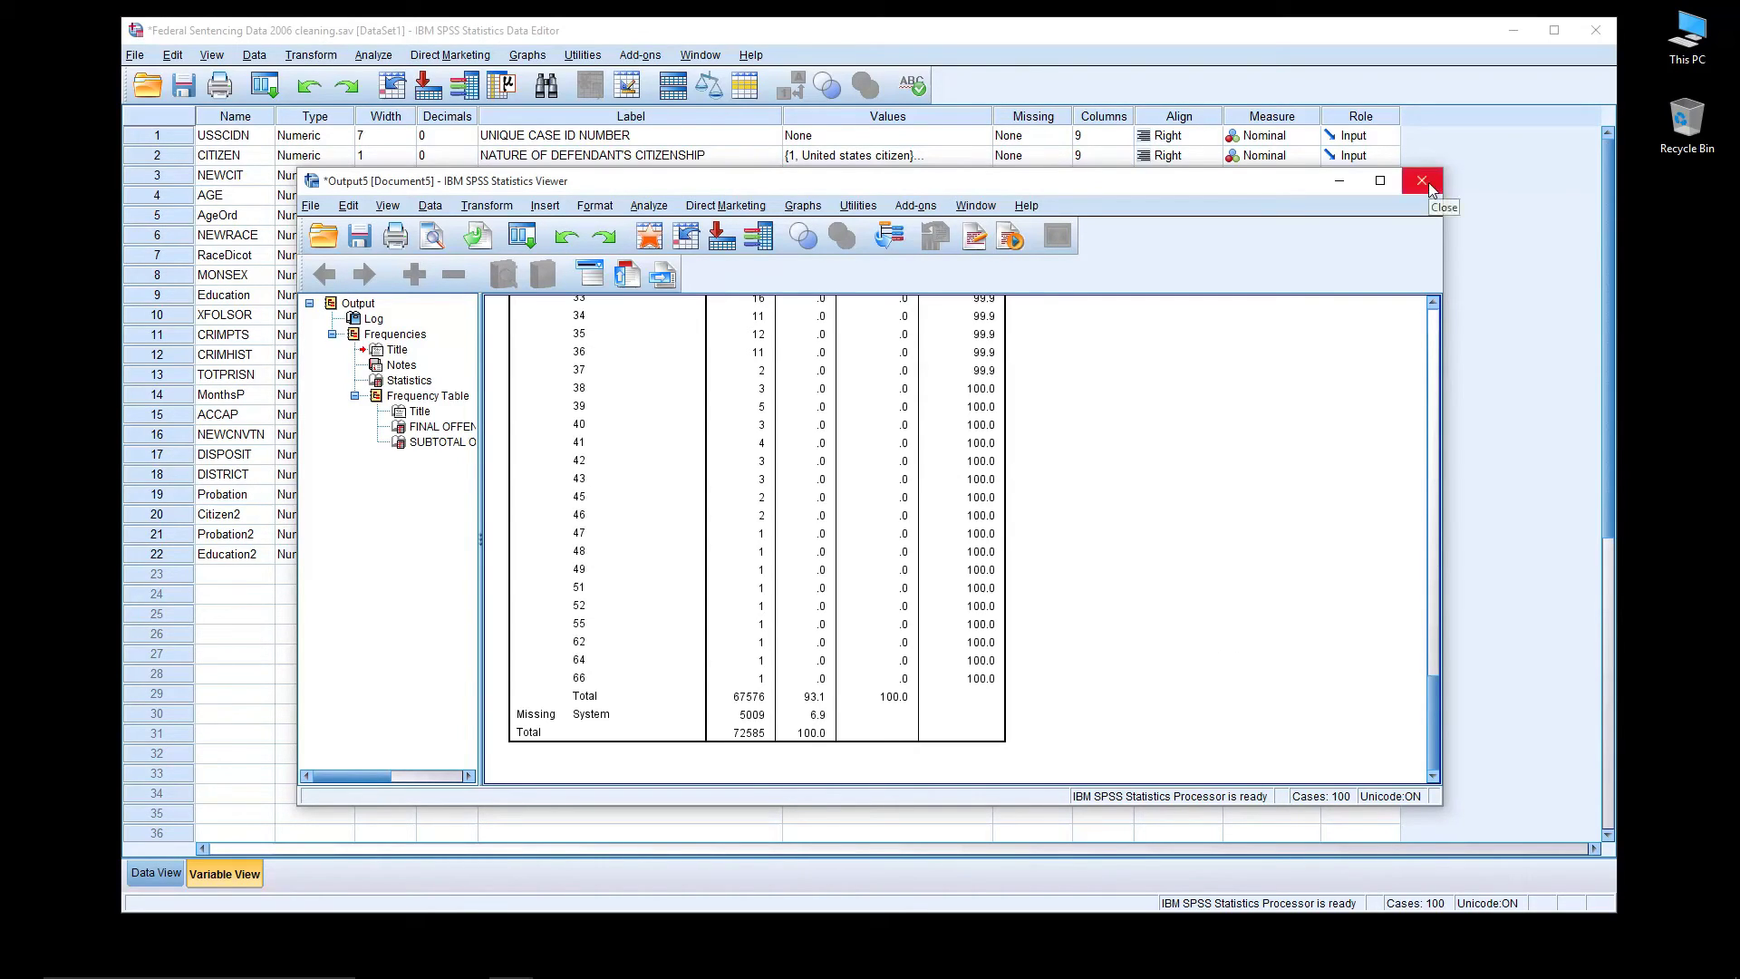
drag(1304, 180, 1557, 203)
click(1674, 204)
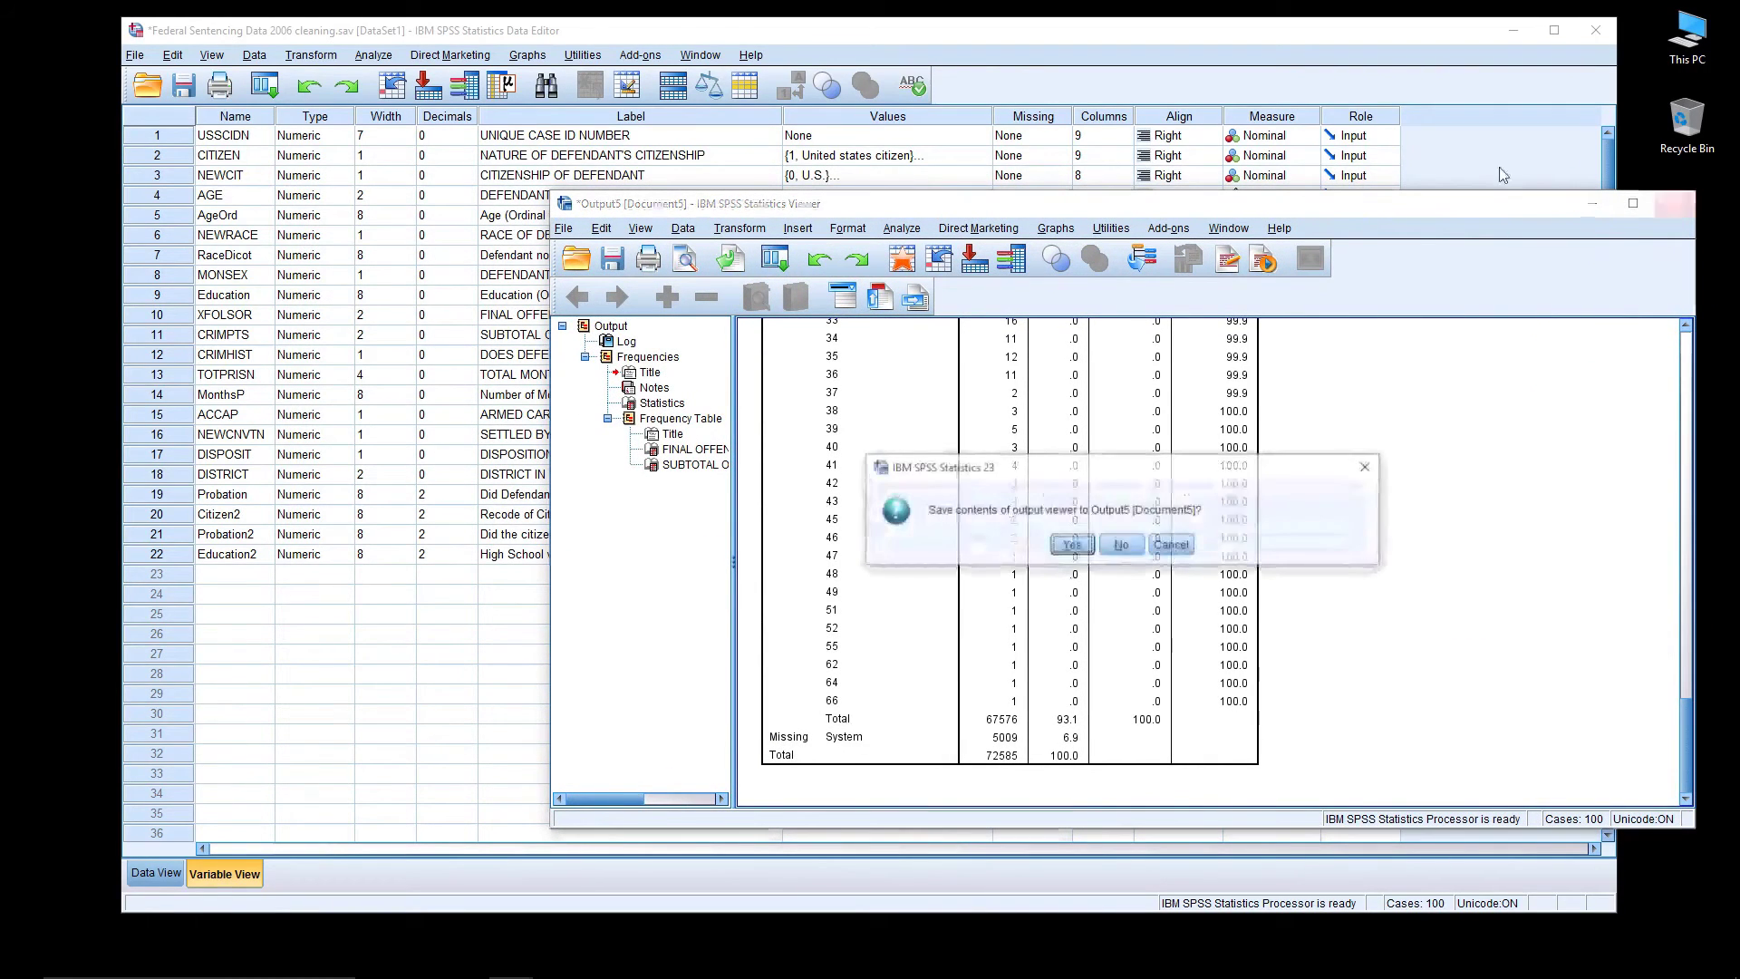
click(1122, 545)
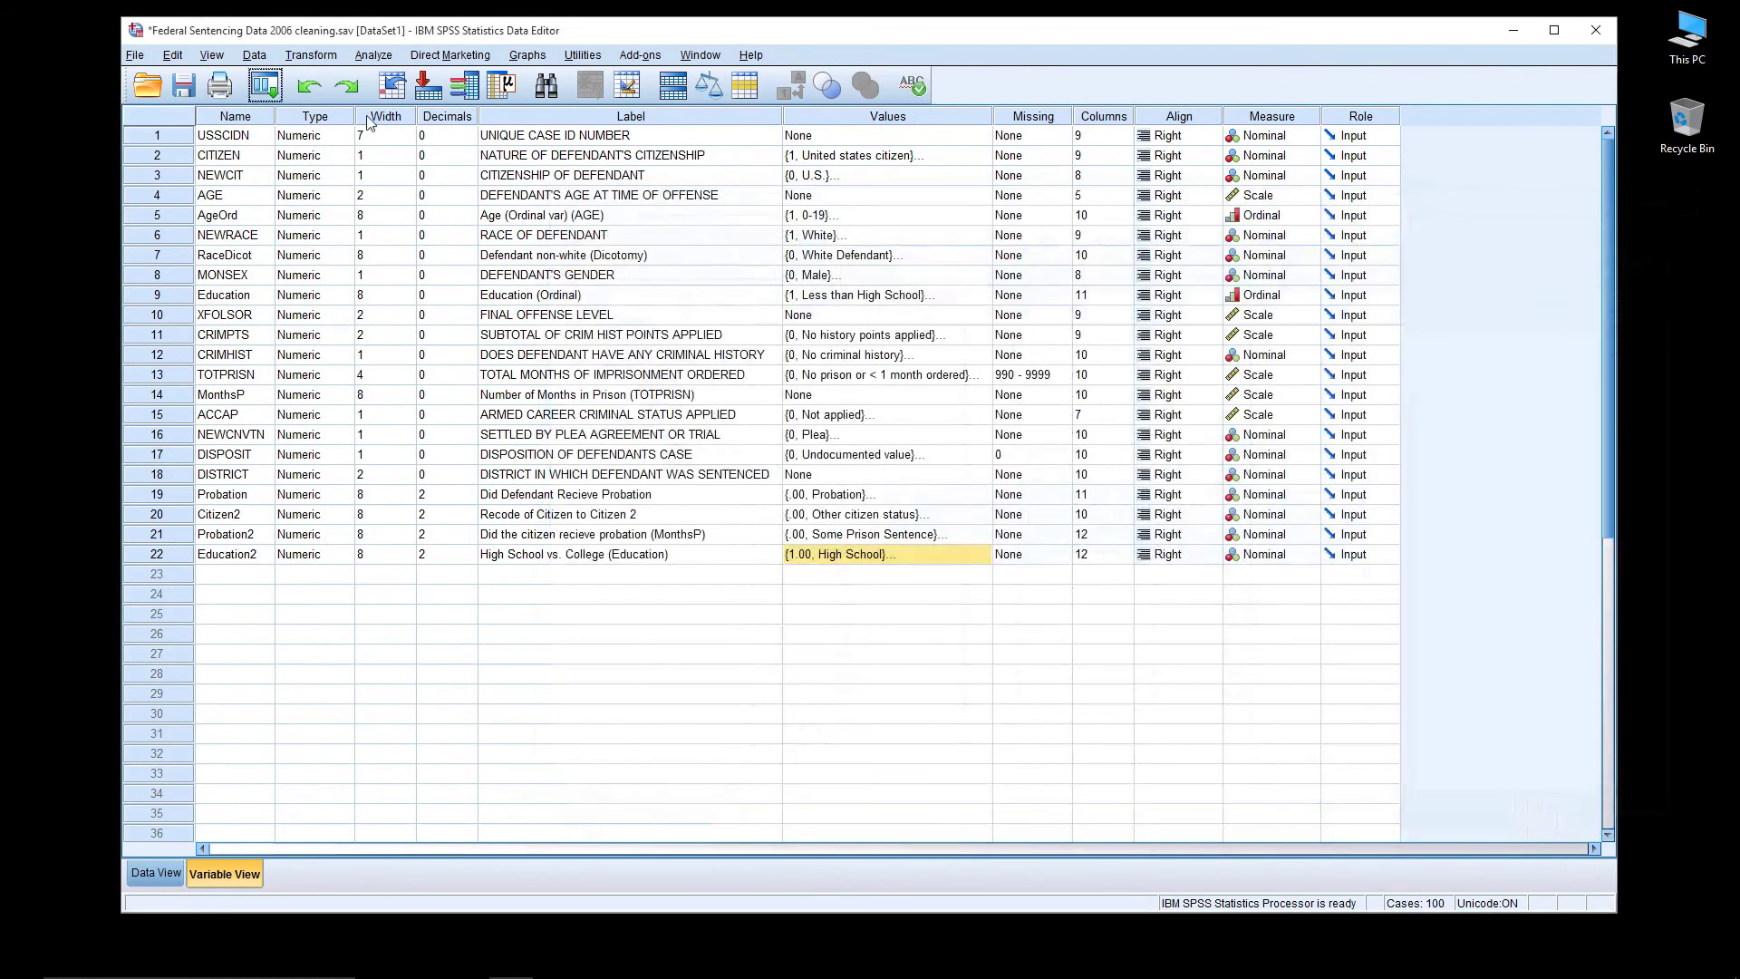
Start a Compute Variable transformation with SentenceIndex as the target variable
click(311, 55)
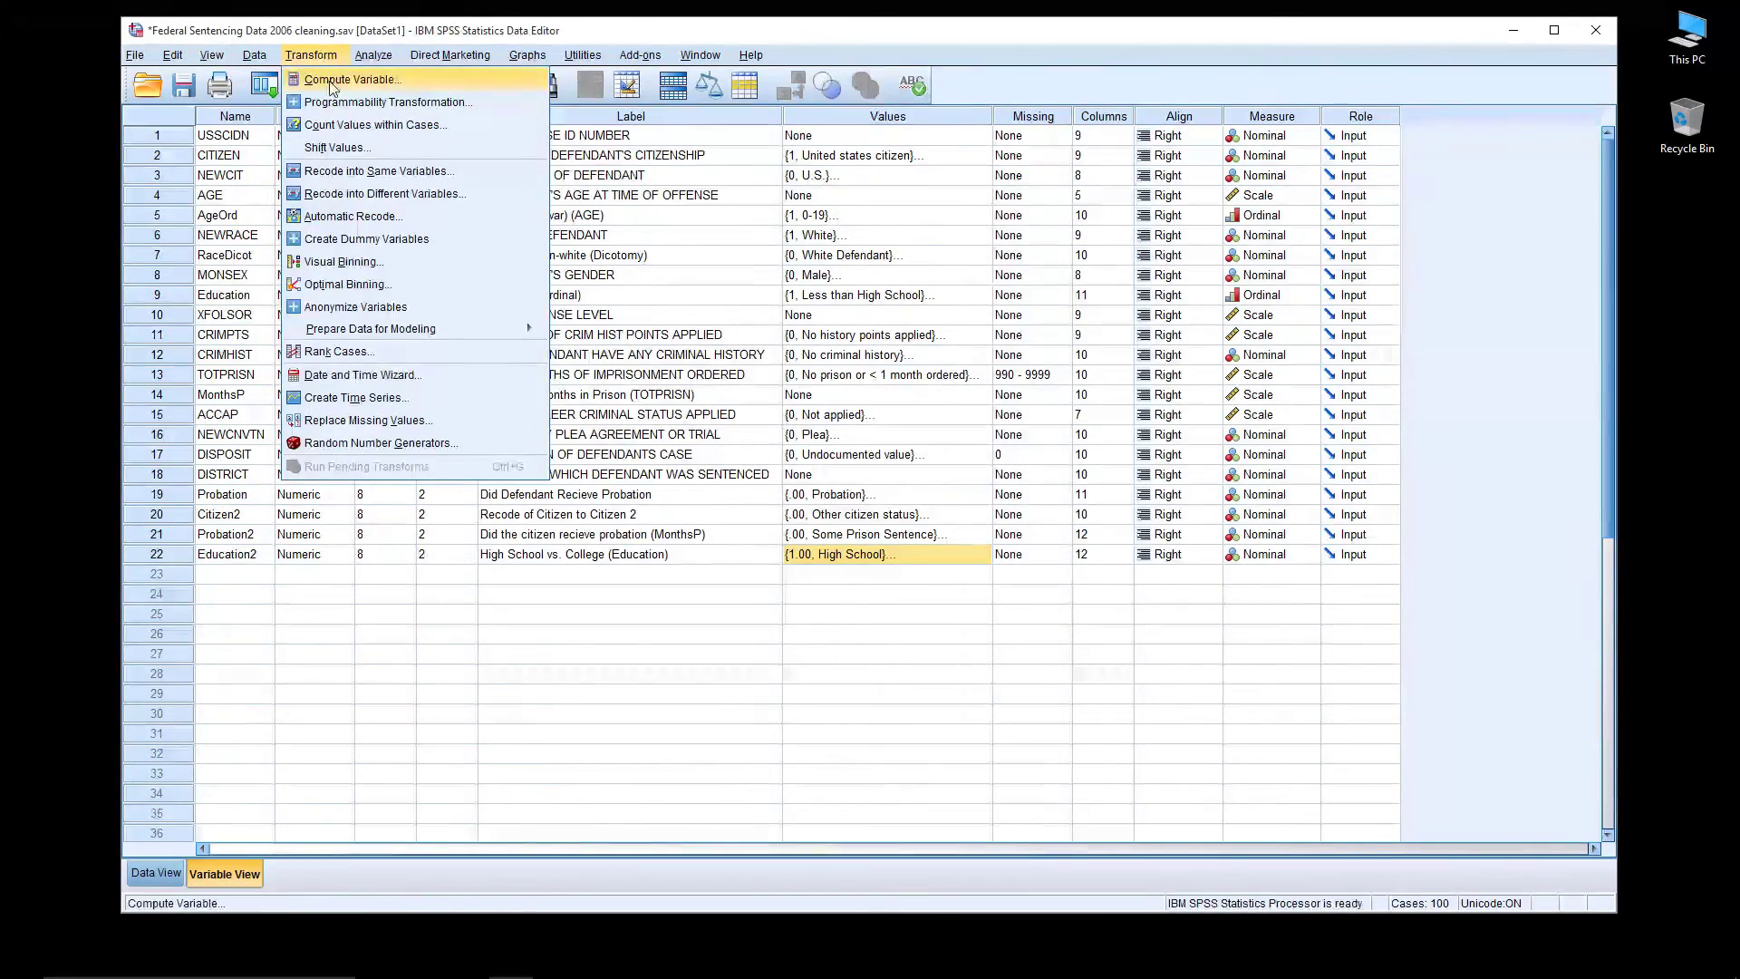
click(392, 85)
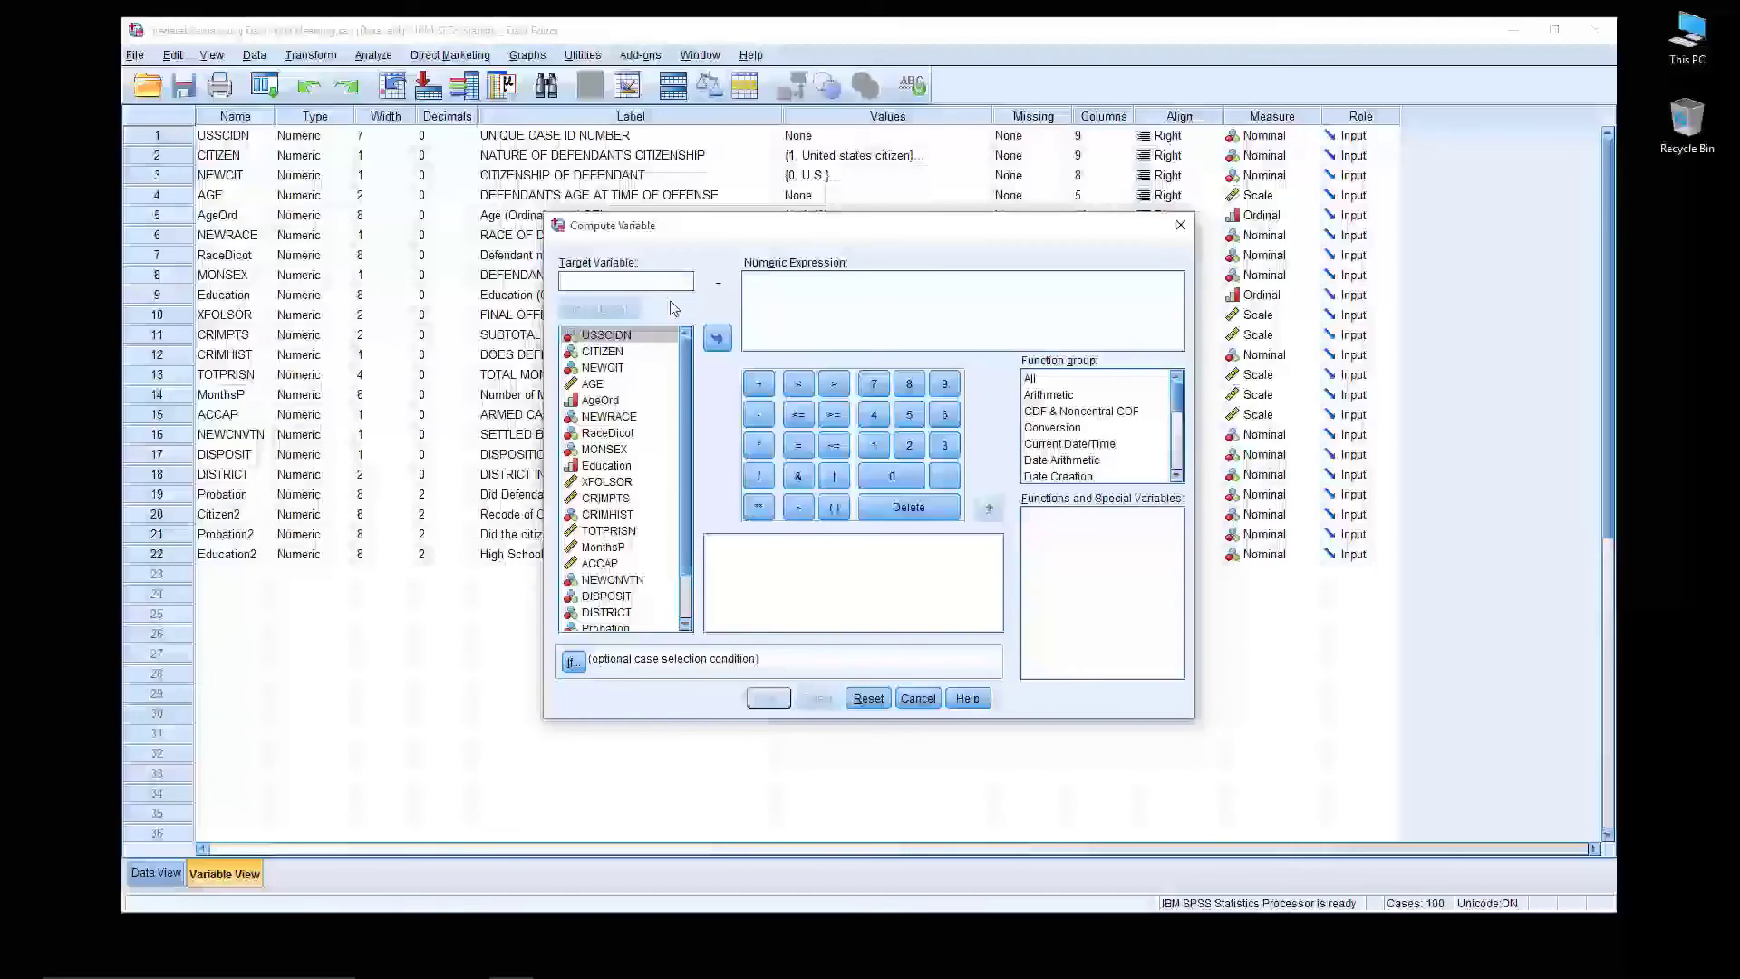
text(Senten)
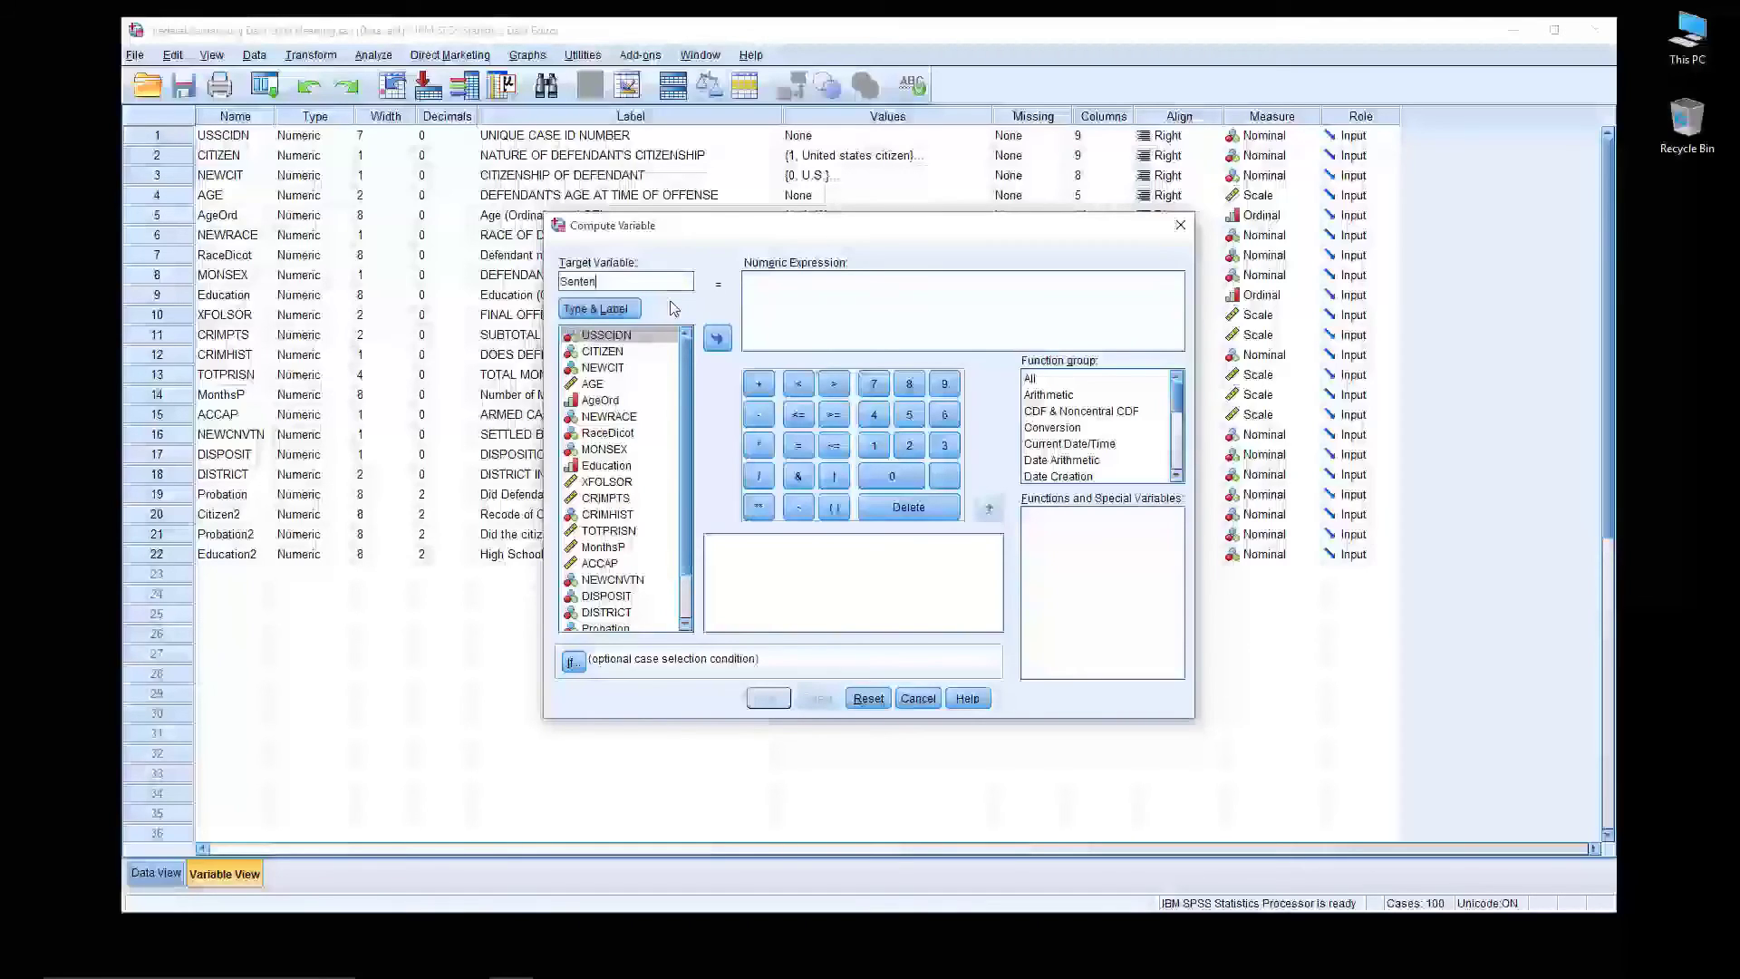
text(ceLe)
text(de)
text(x)
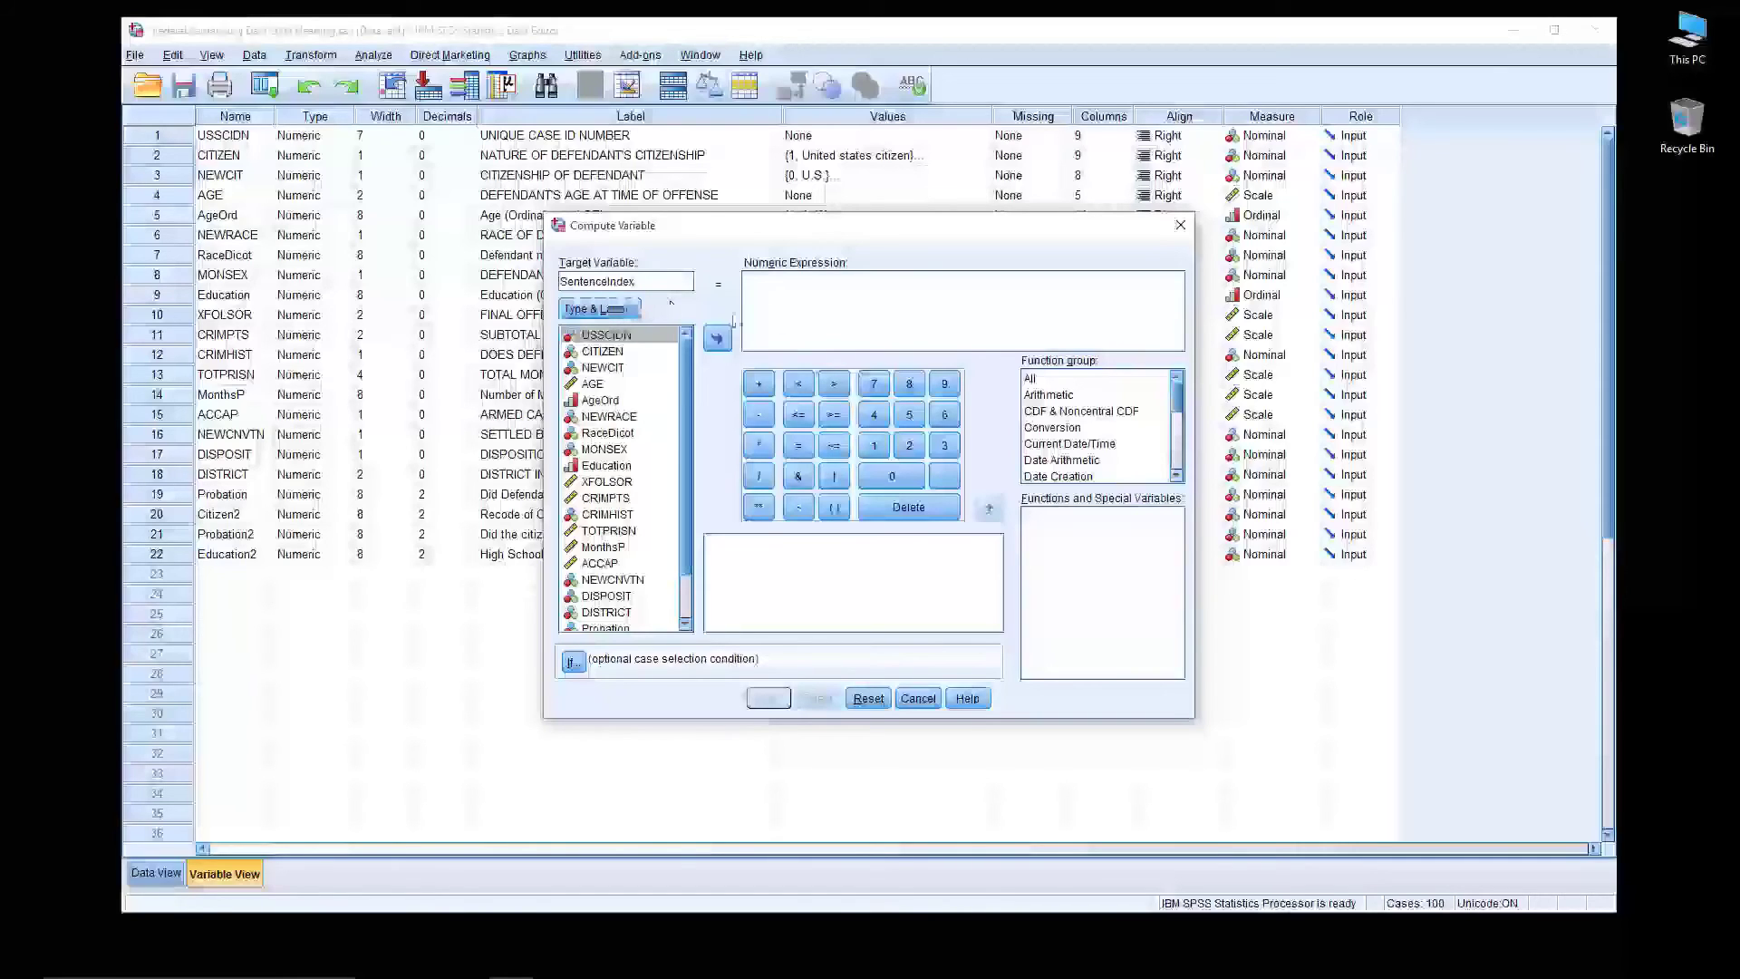
Build the numeric expression XFOLSOR + CRIMPTS for SentenceIndex and run the computation
click(783, 306)
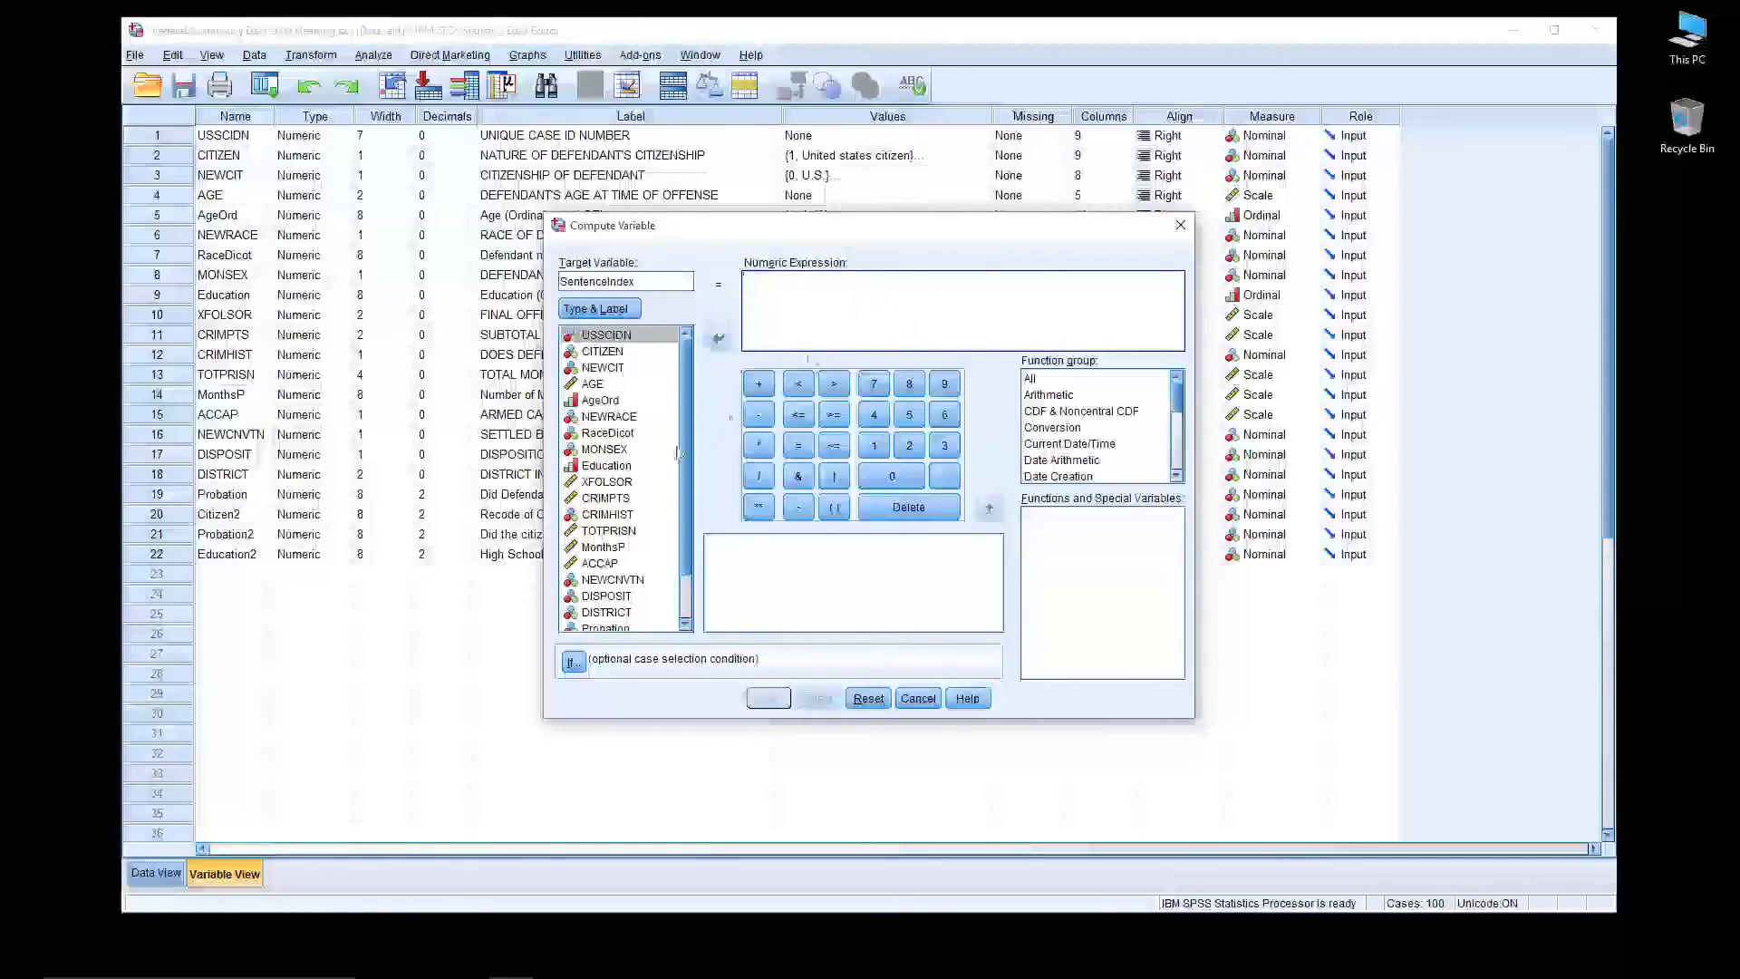
click(623, 482)
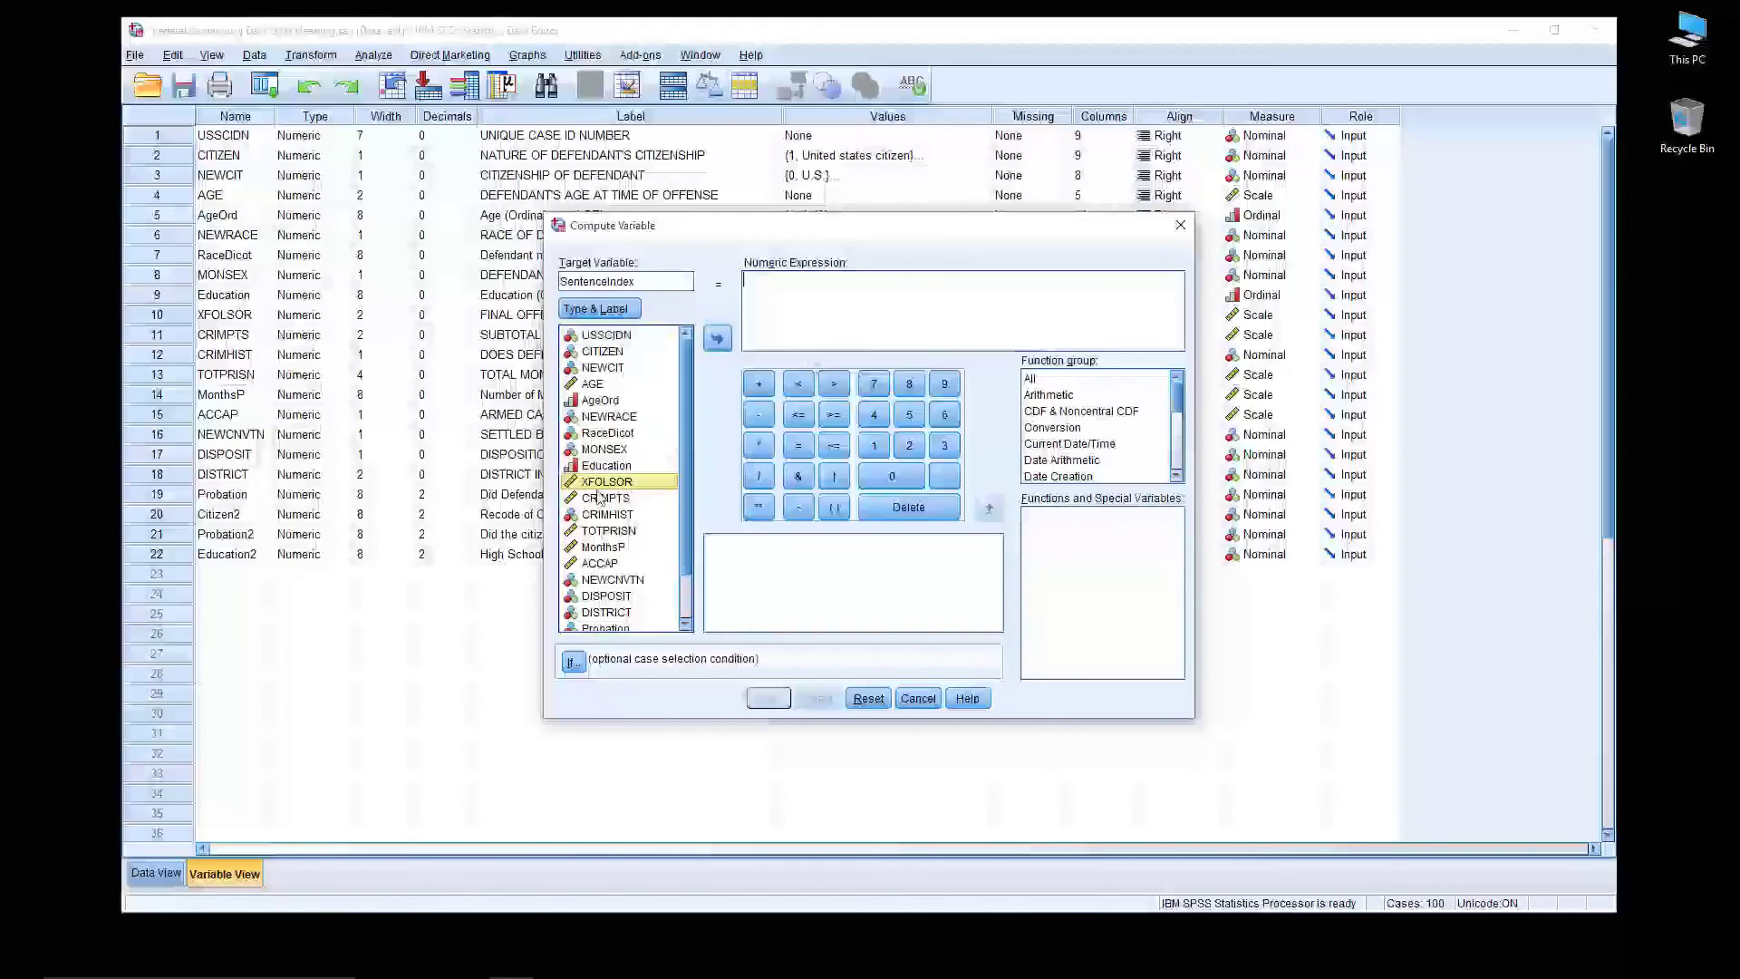
drag(771, 232, 639, 372)
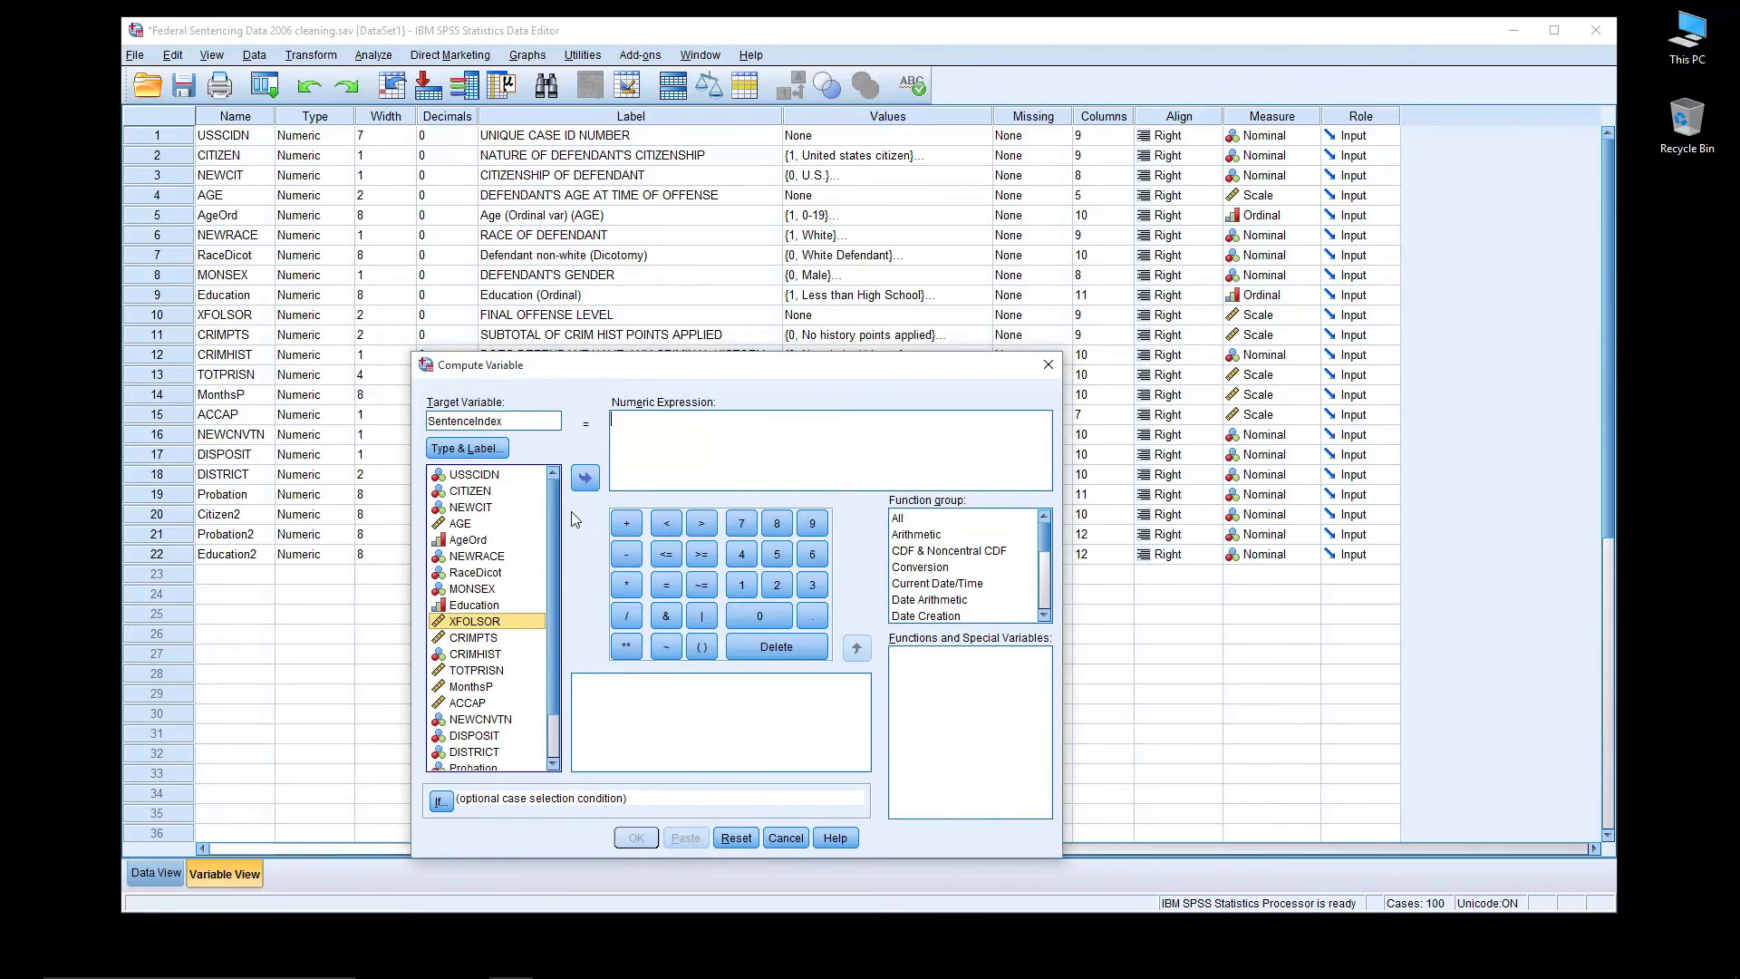
click(585, 477)
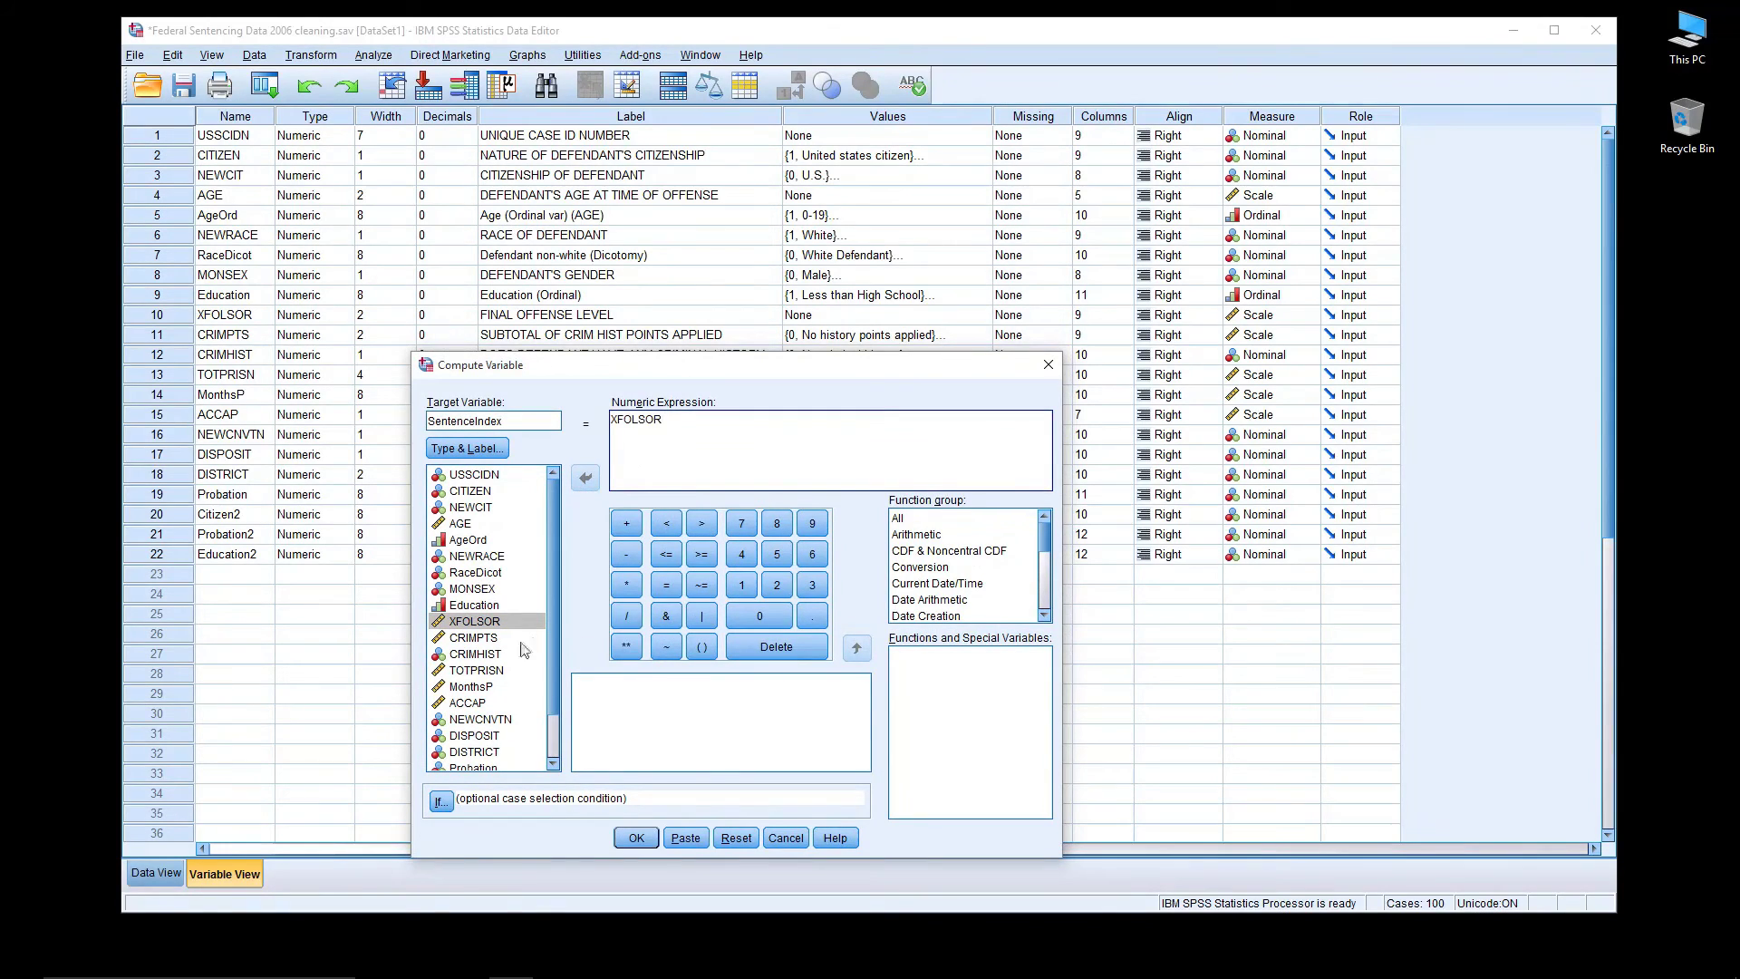
click(626, 523)
click(500, 639)
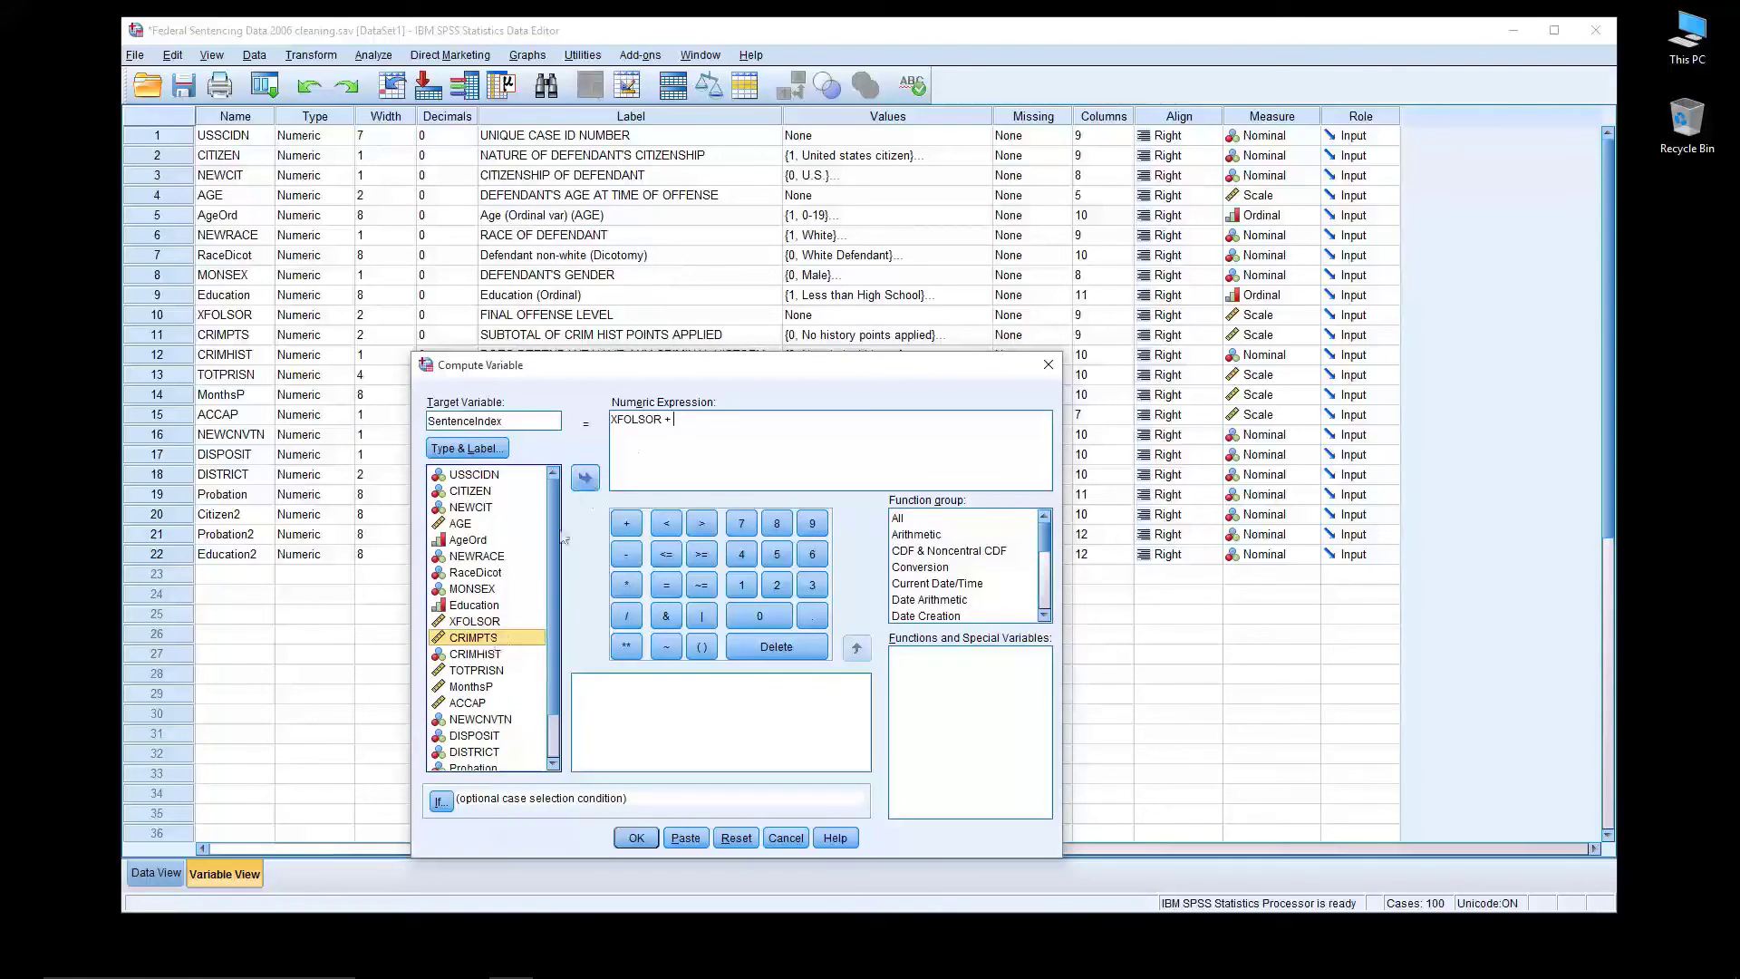
click(585, 478)
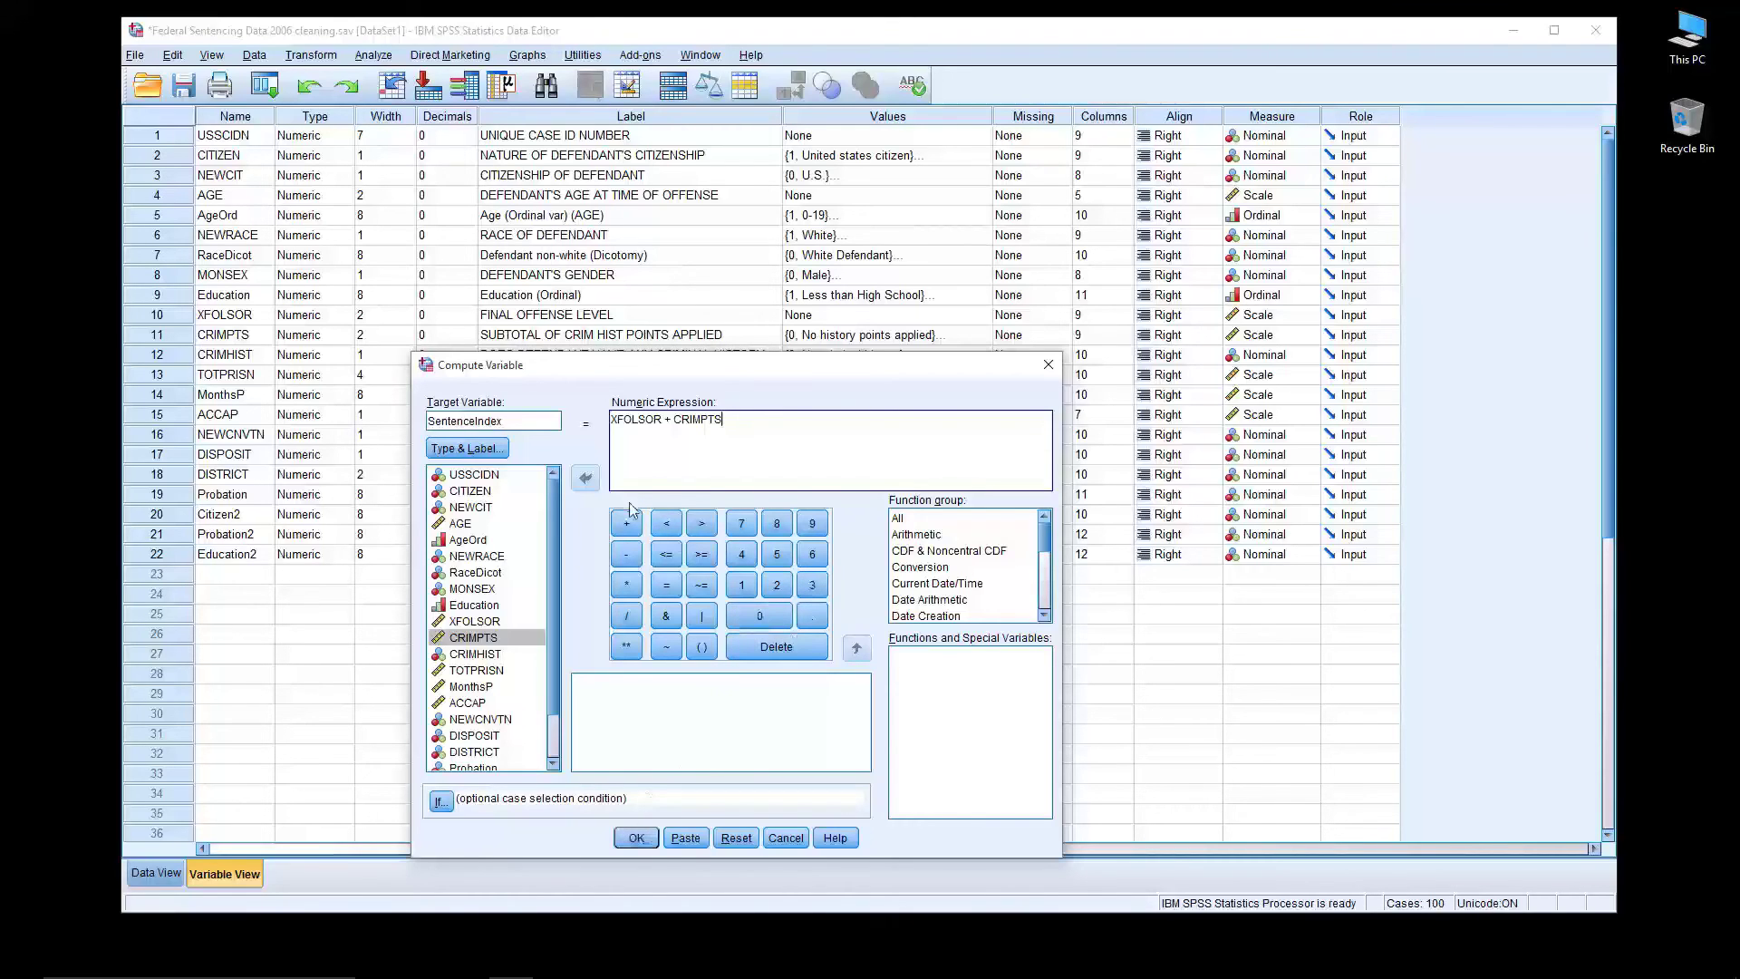
click(637, 837)
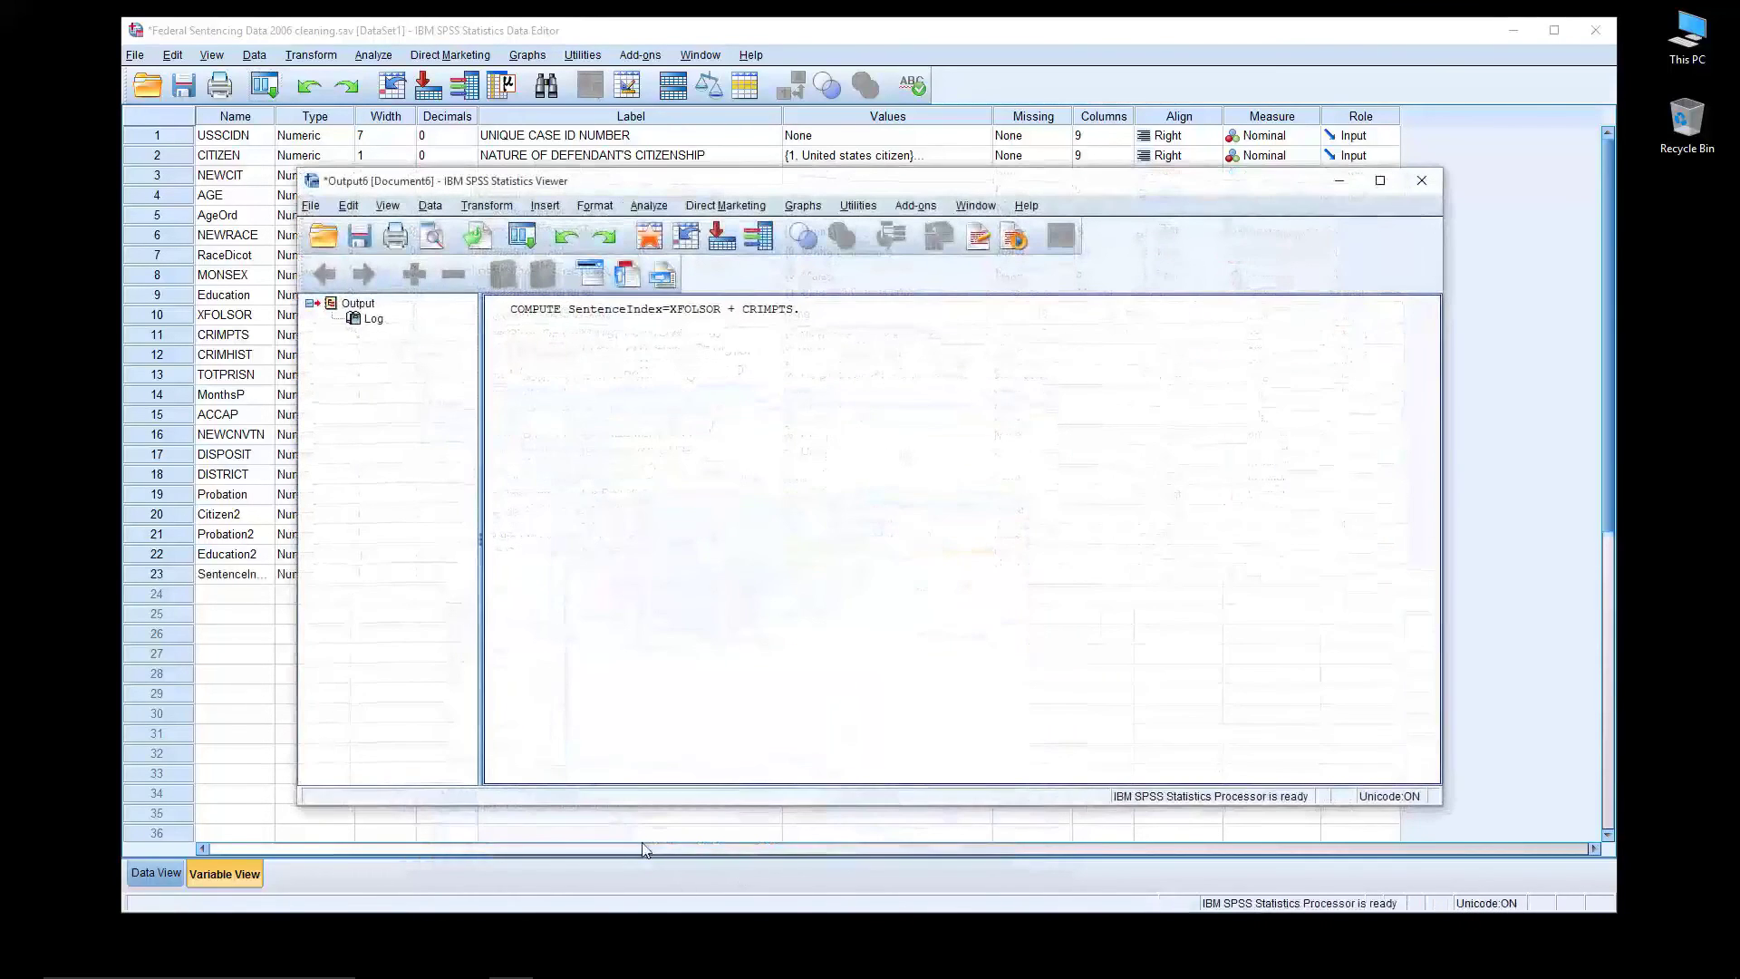
Keep the output viewer open behind the data editor and widen the Name column to fit the SentenceIndex name
click(1423, 182)
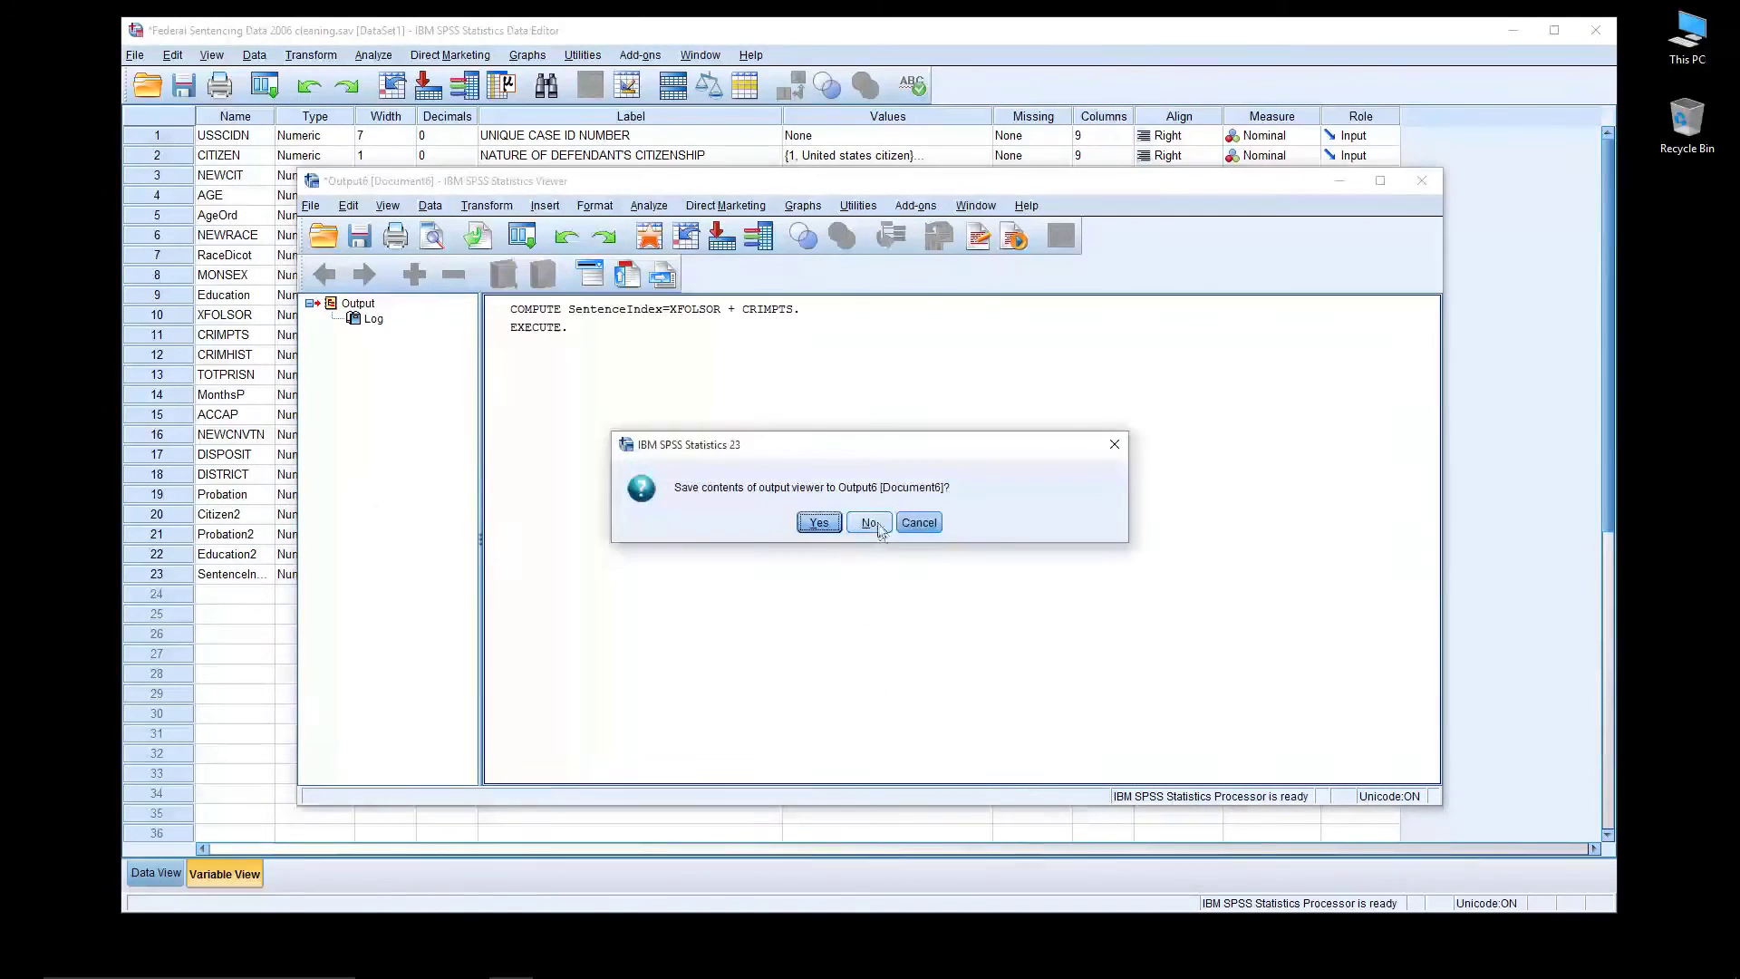
click(917, 523)
drag(724, 180, 980, 201)
click(616, 33)
drag(284, 119, 324, 121)
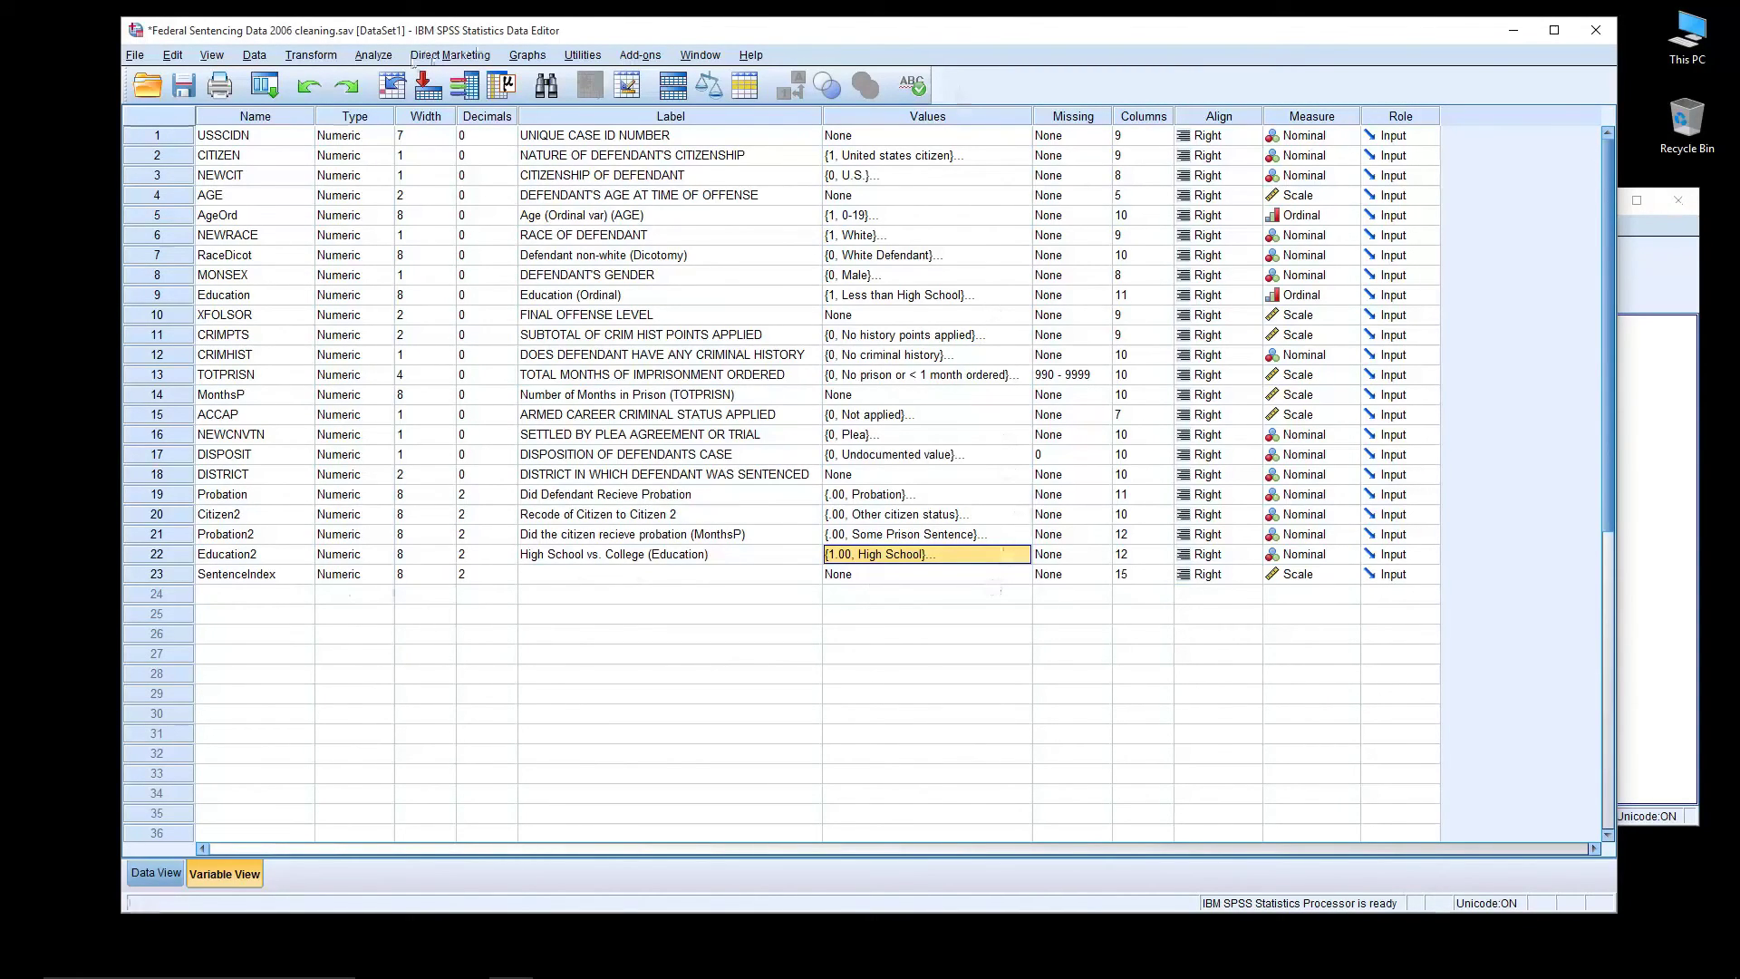
Run a frequency table for SentenceIndex alone, replacing the XFOLSOR and CRIMPTS variables in the Frequencies selection
click(388, 57)
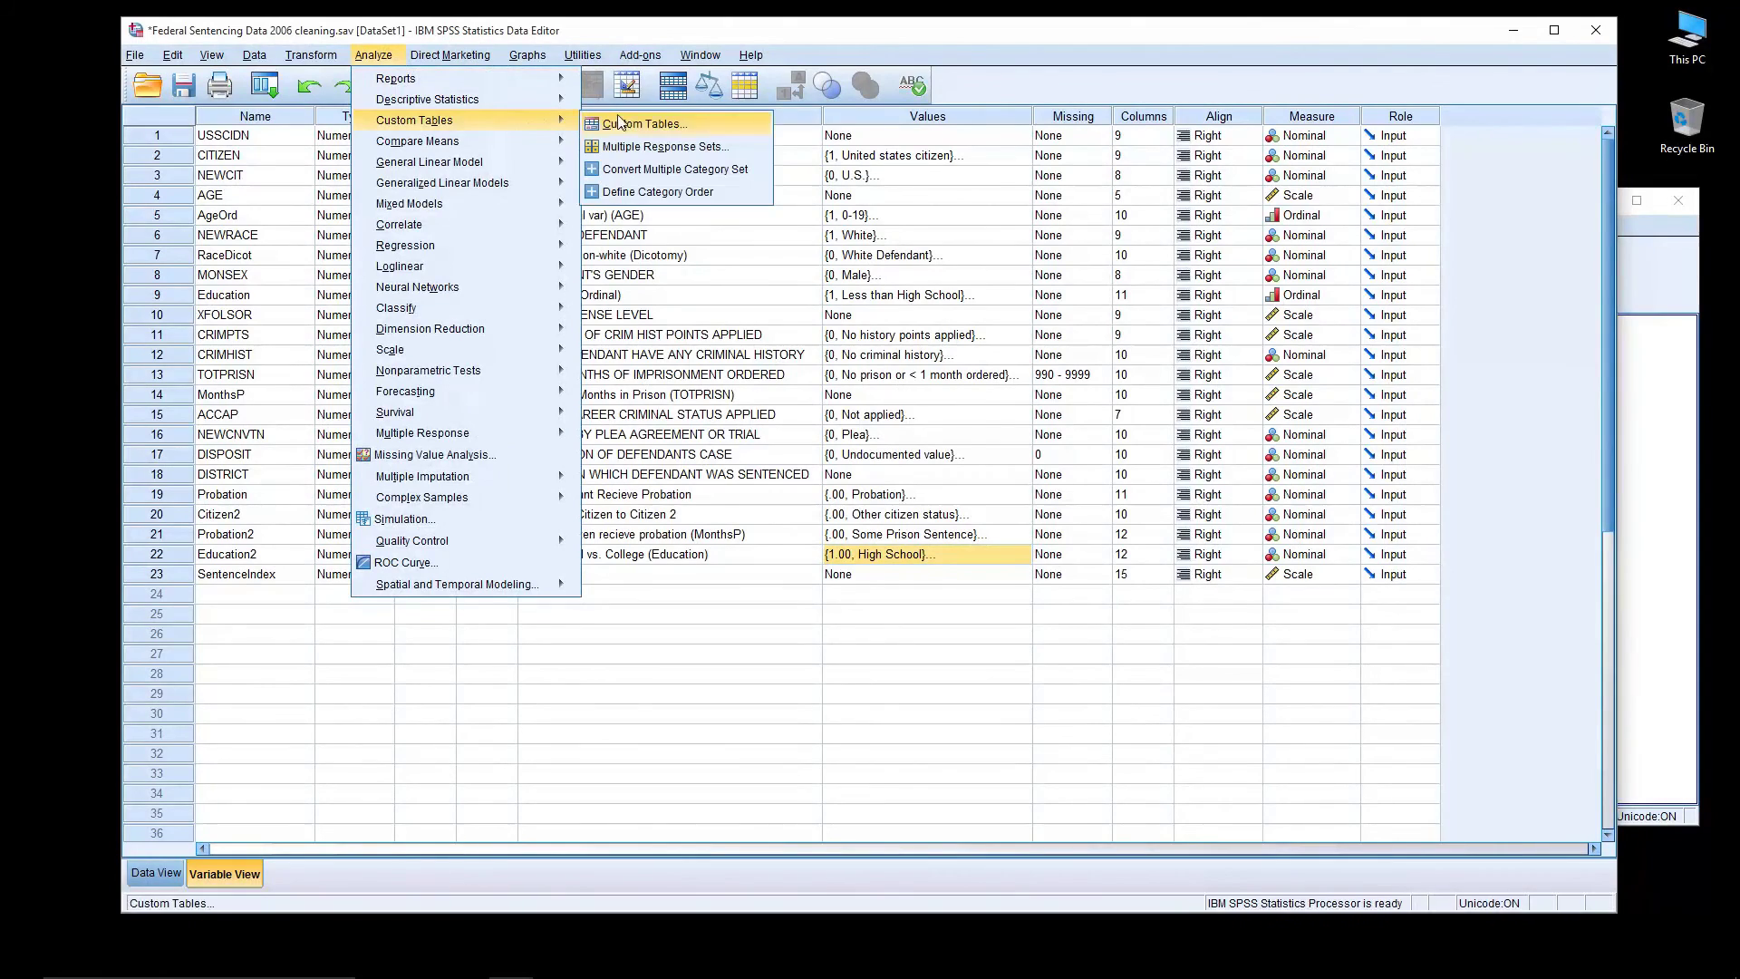
click(640, 116)
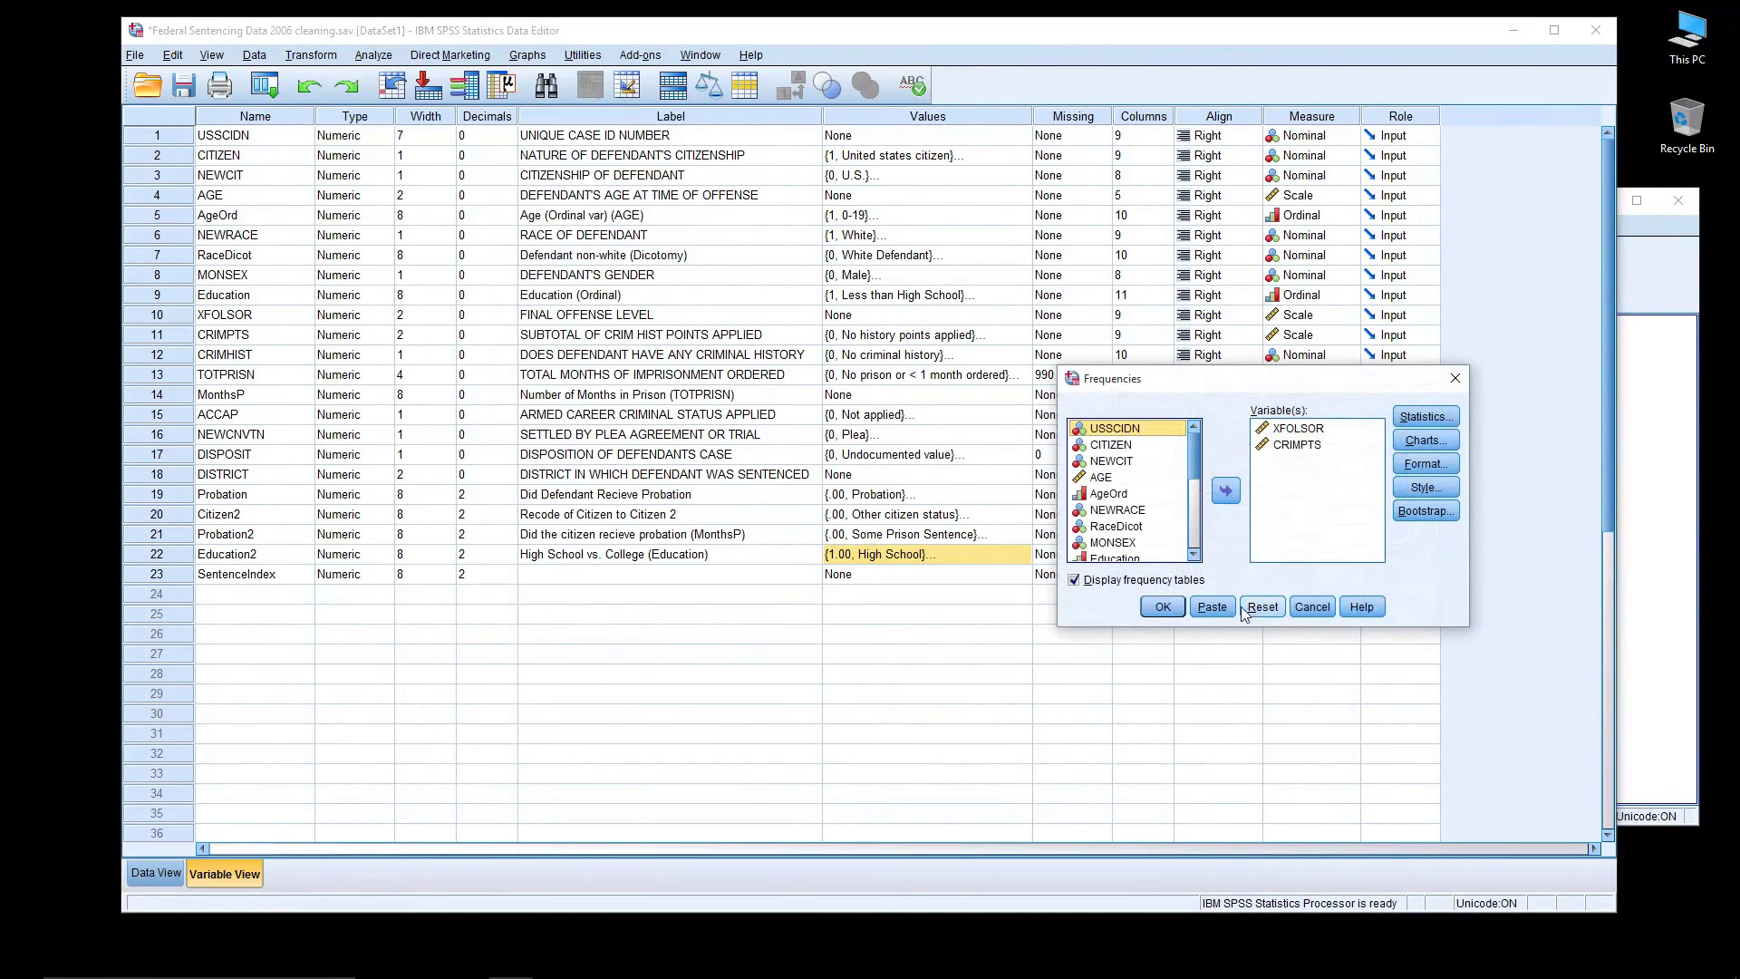
drag(1191, 462, 1194, 535)
click(1132, 554)
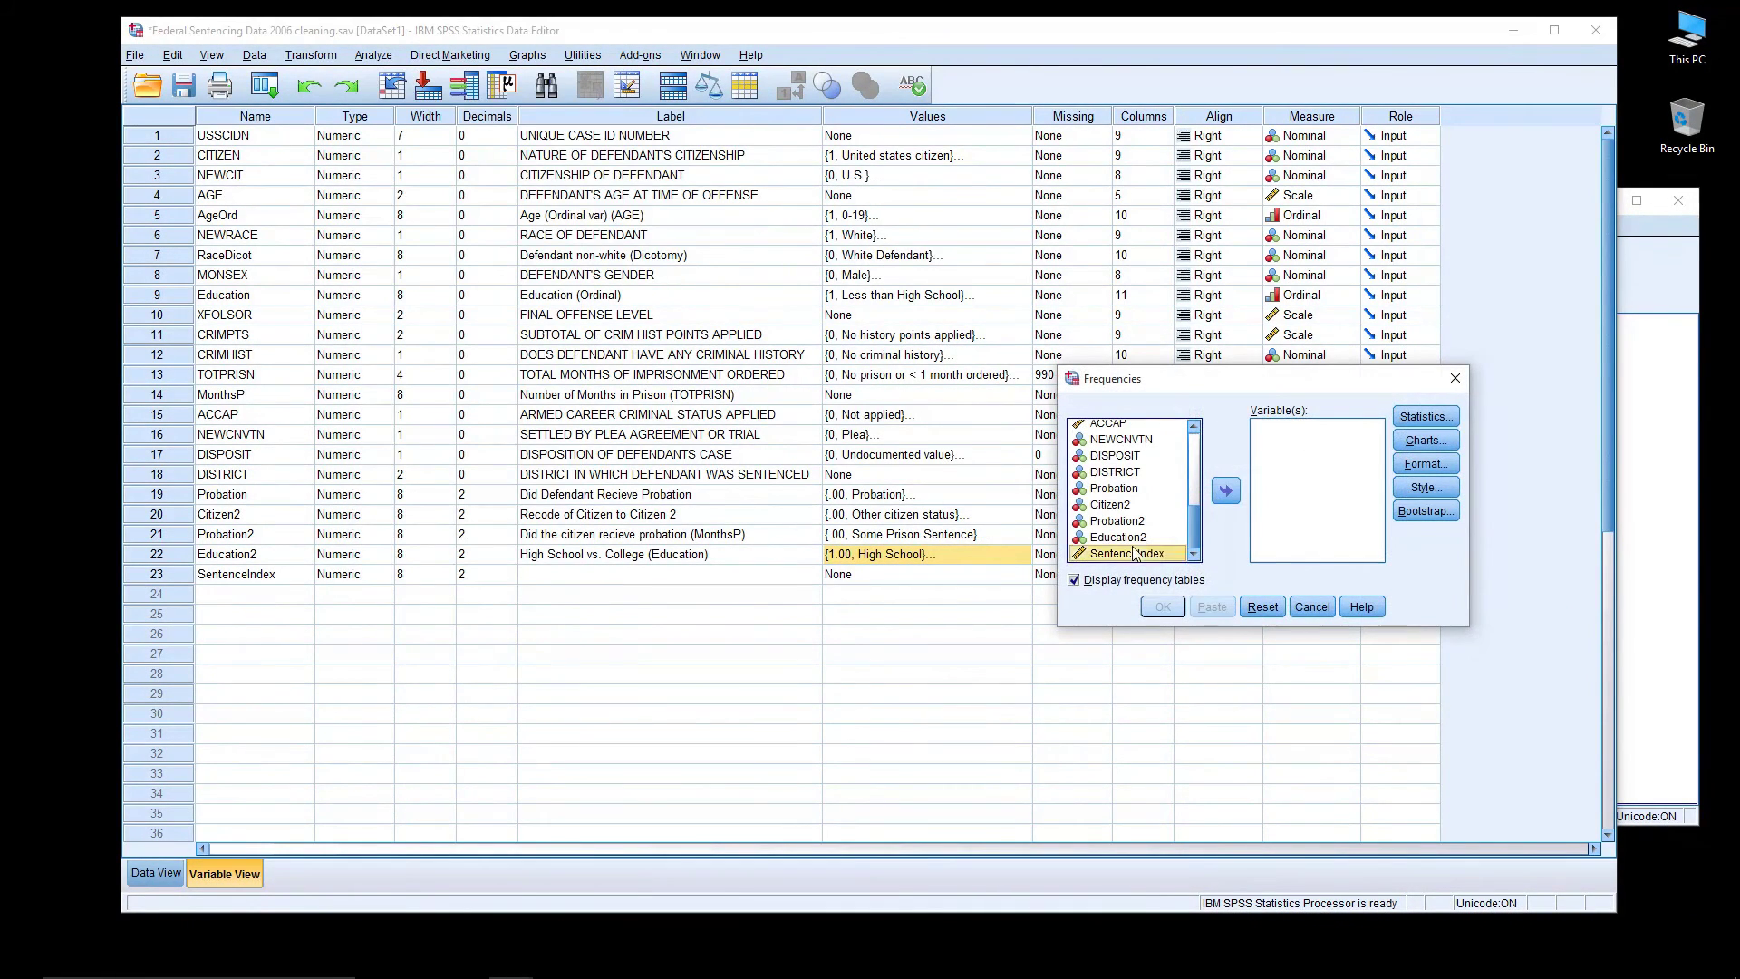
click(1225, 491)
click(1162, 606)
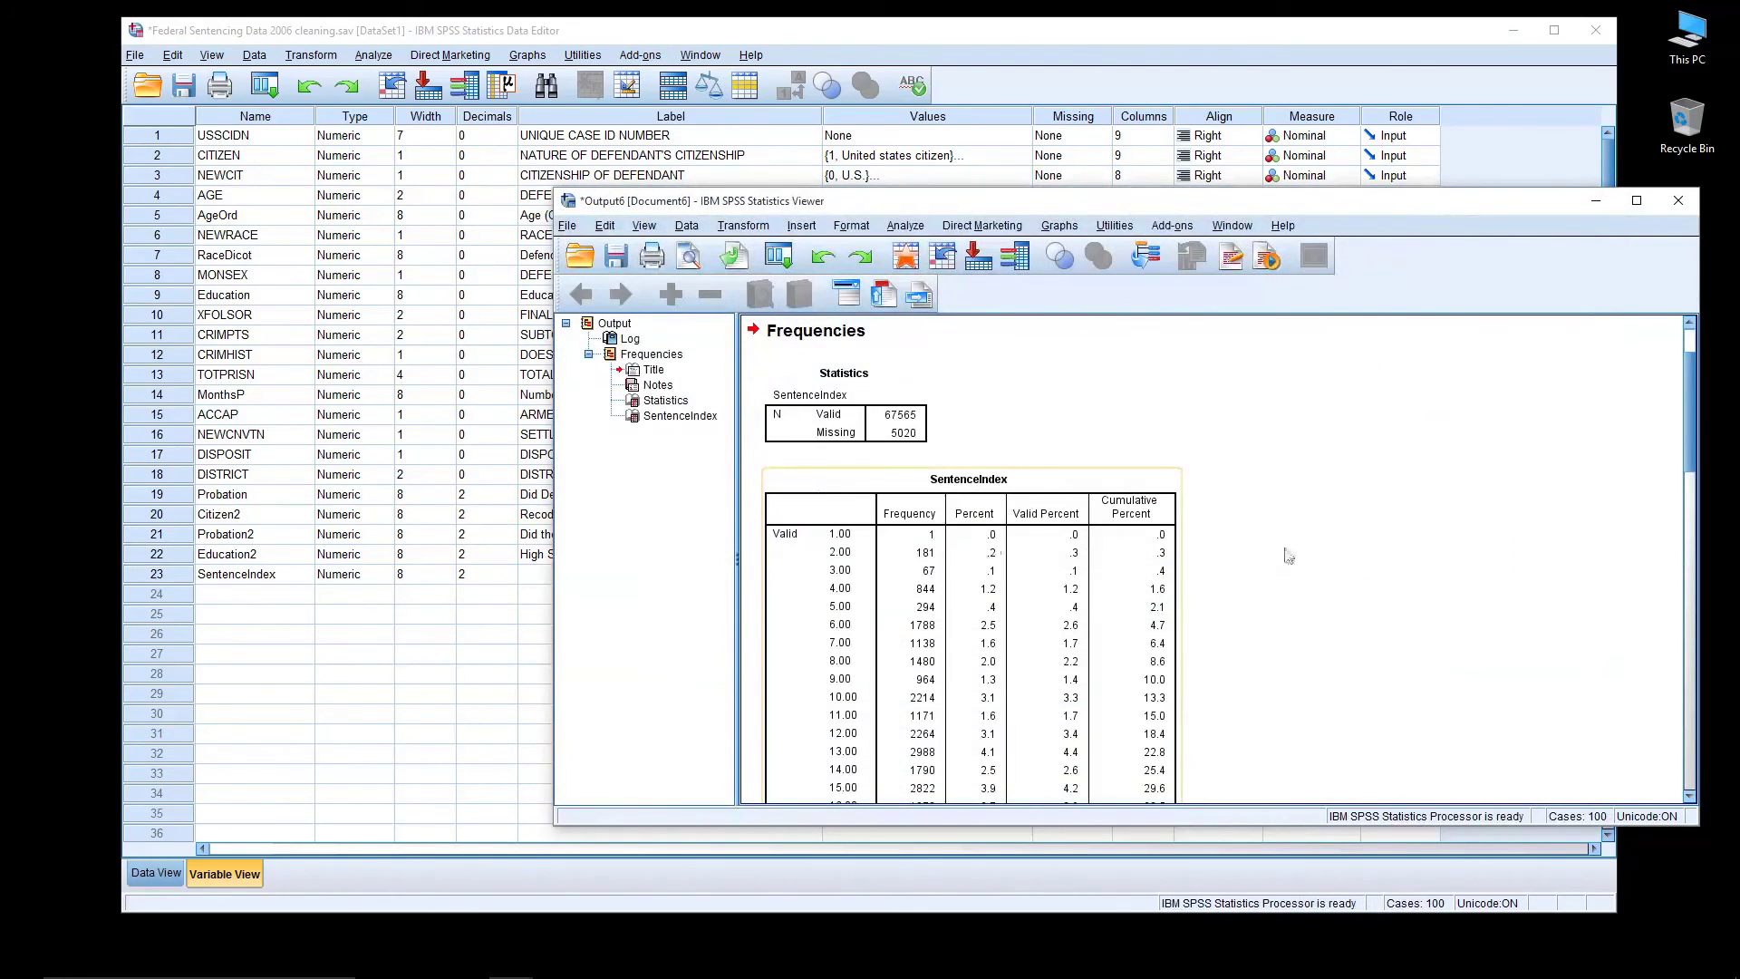
Examine the range and distribution of values in the SentenceIndex frequency table, and close the output without saving it
scroll(1287, 556, down, 15)
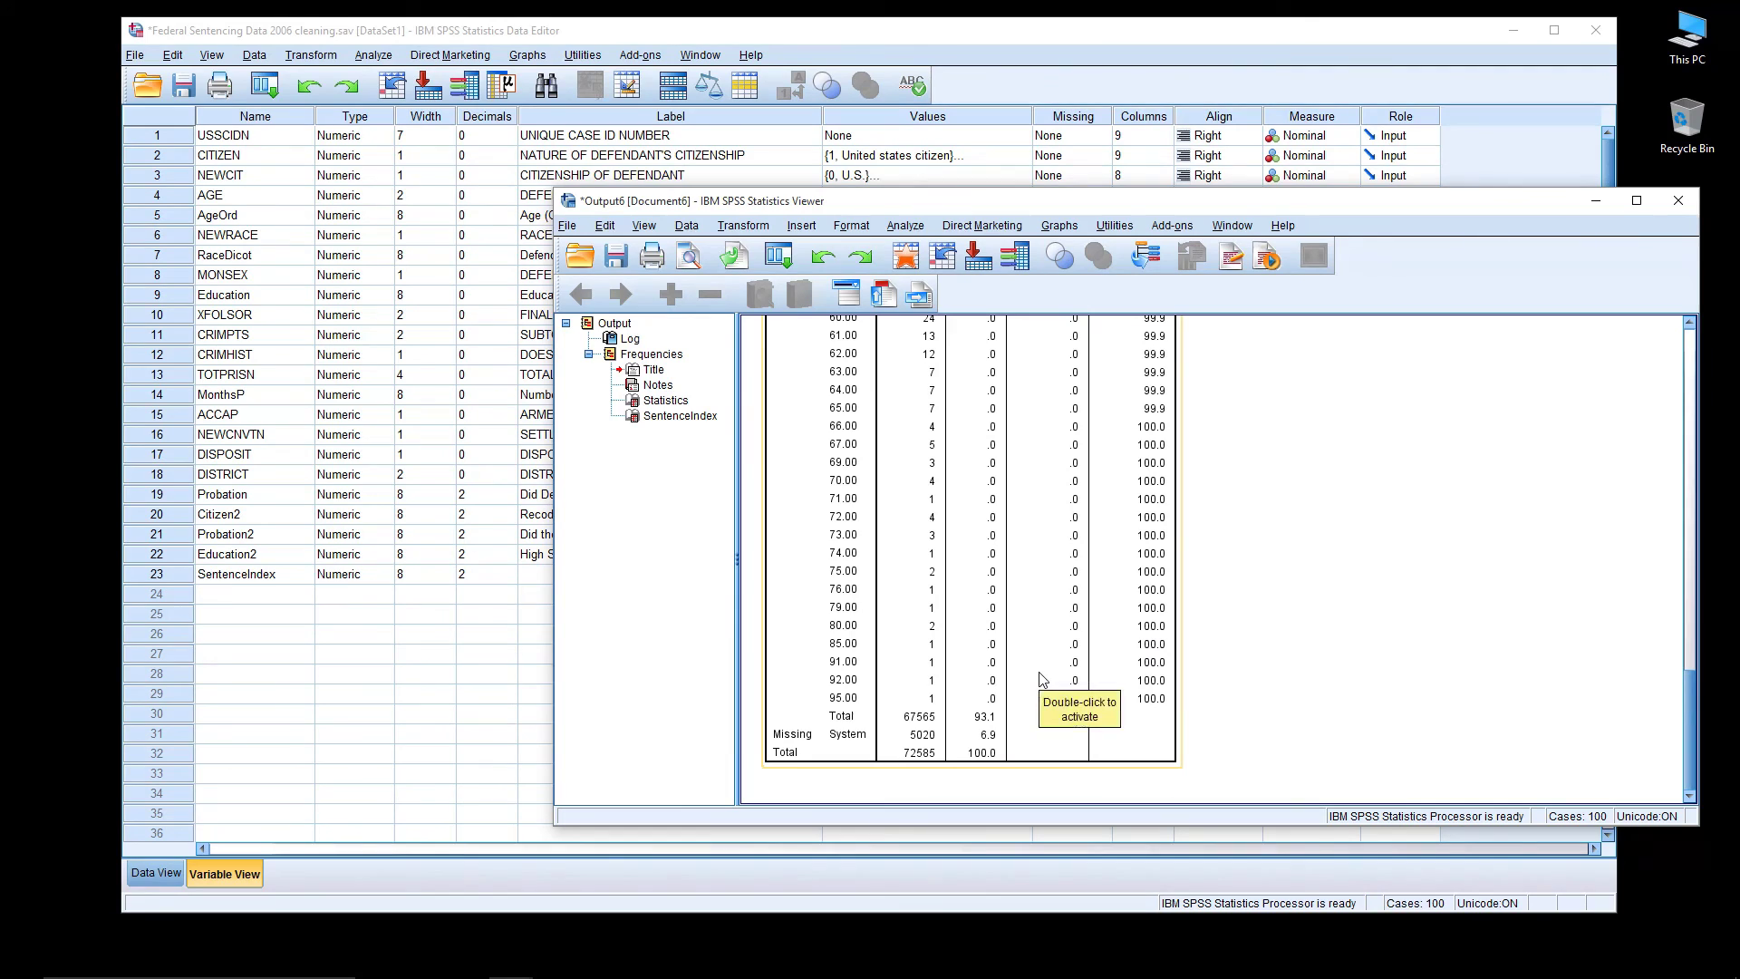
scroll(1009, 648, up, 5)
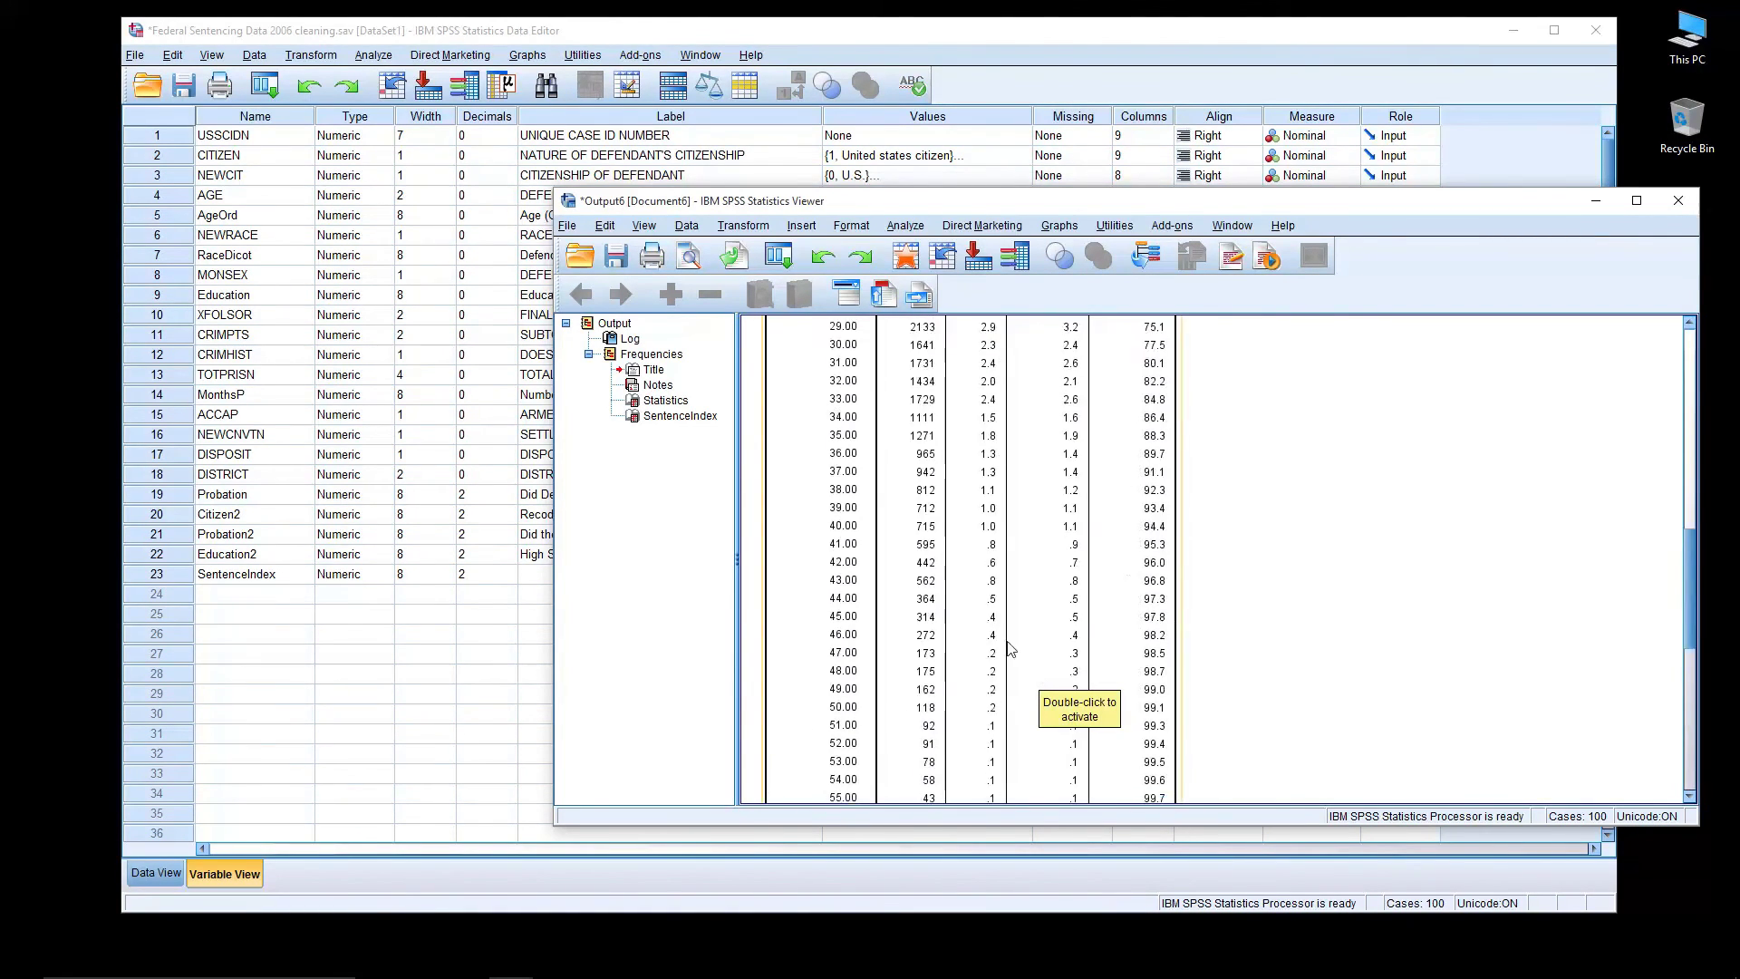
scroll(1009, 648, up, 10)
scroll(1010, 648, down, 3)
scroll(1332, 666, down, 4)
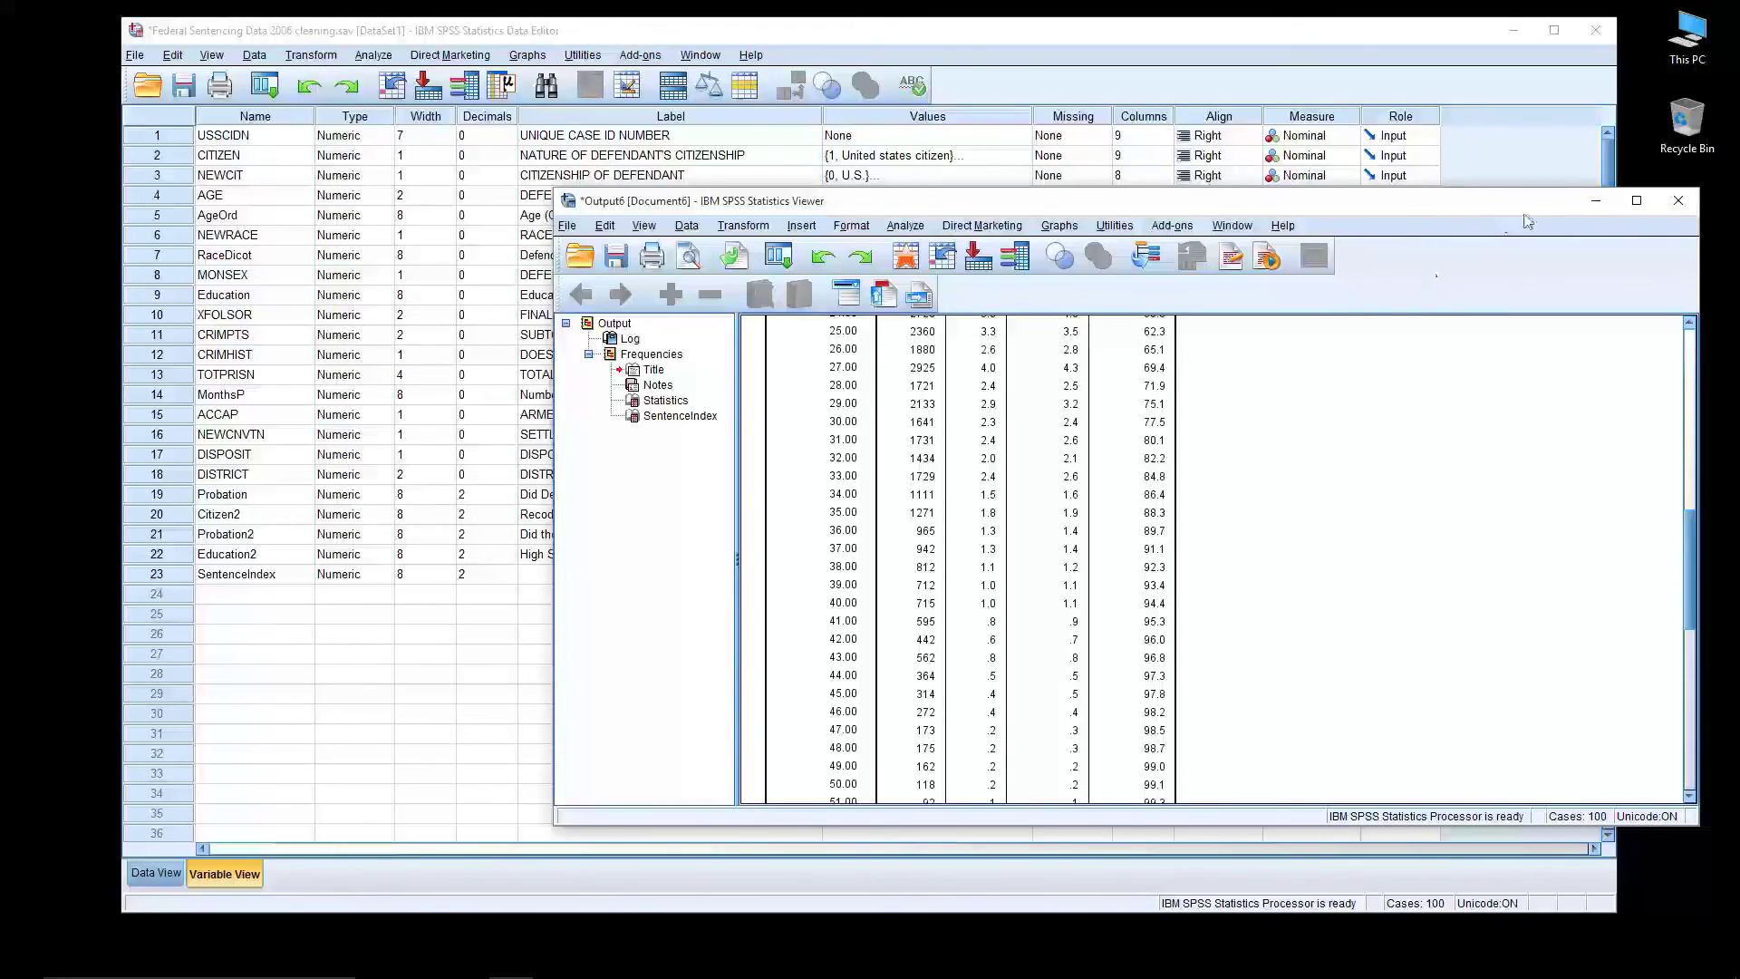
click(1678, 201)
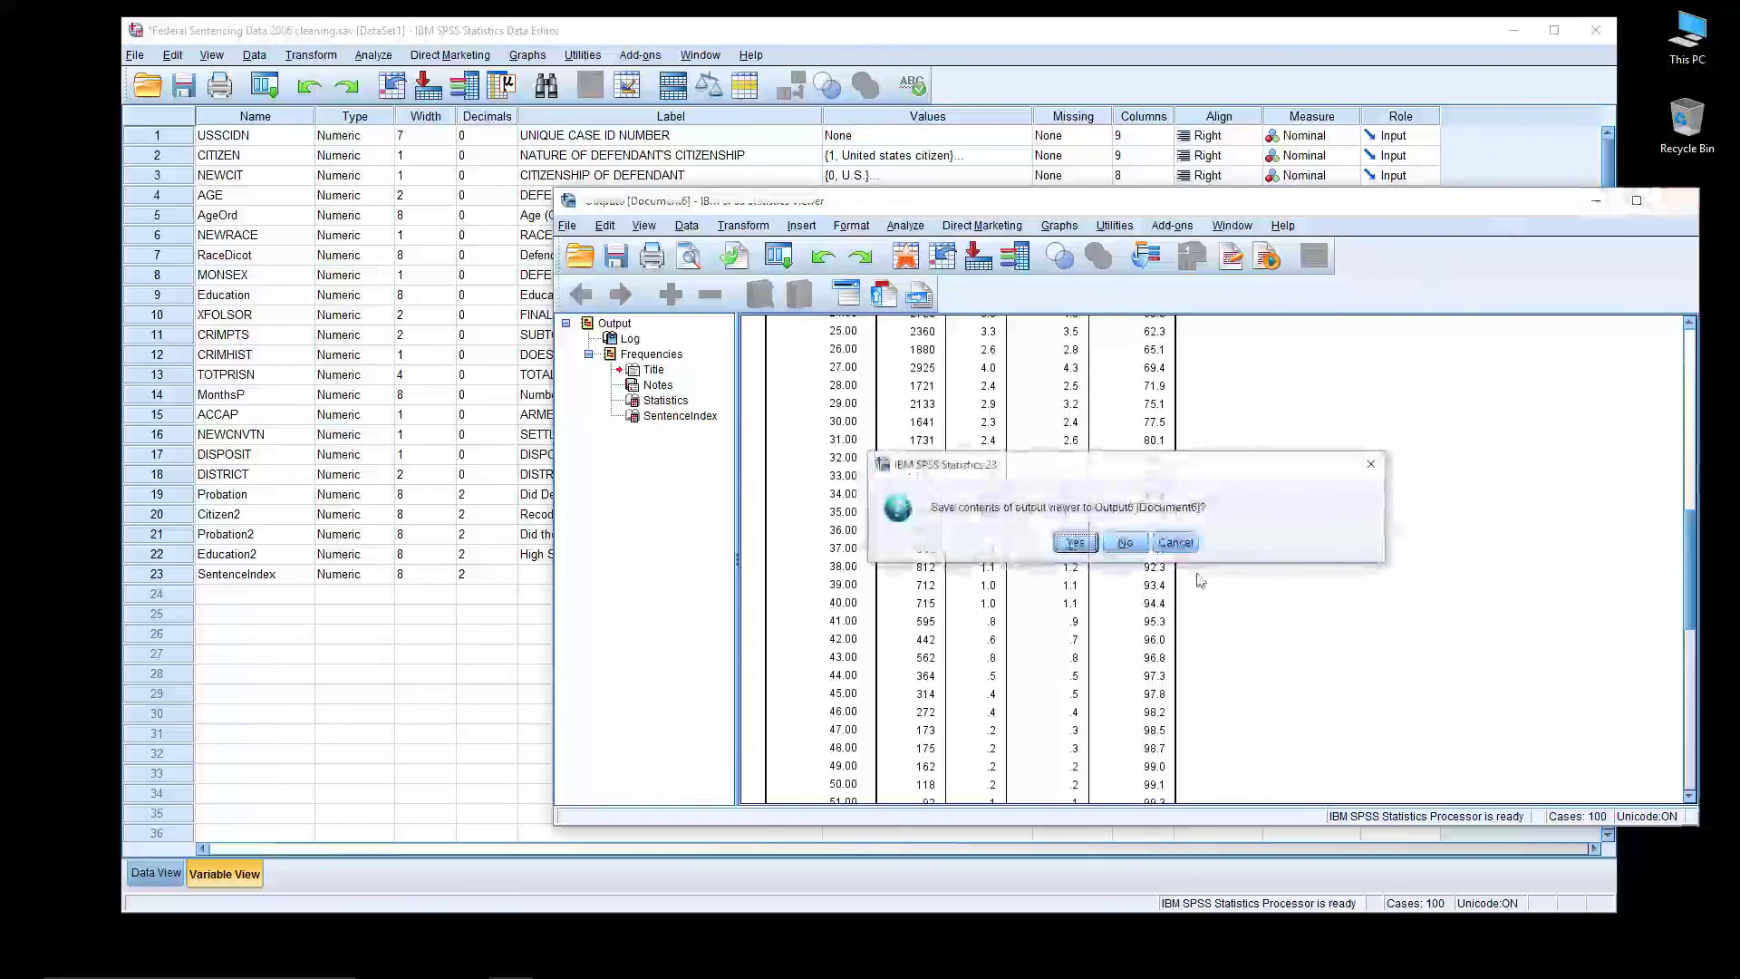
click(1126, 543)
Start a fresh Compute Variable transformation, clearing the previous settings, with SentenceIndex2 as the target variable
click(313, 56)
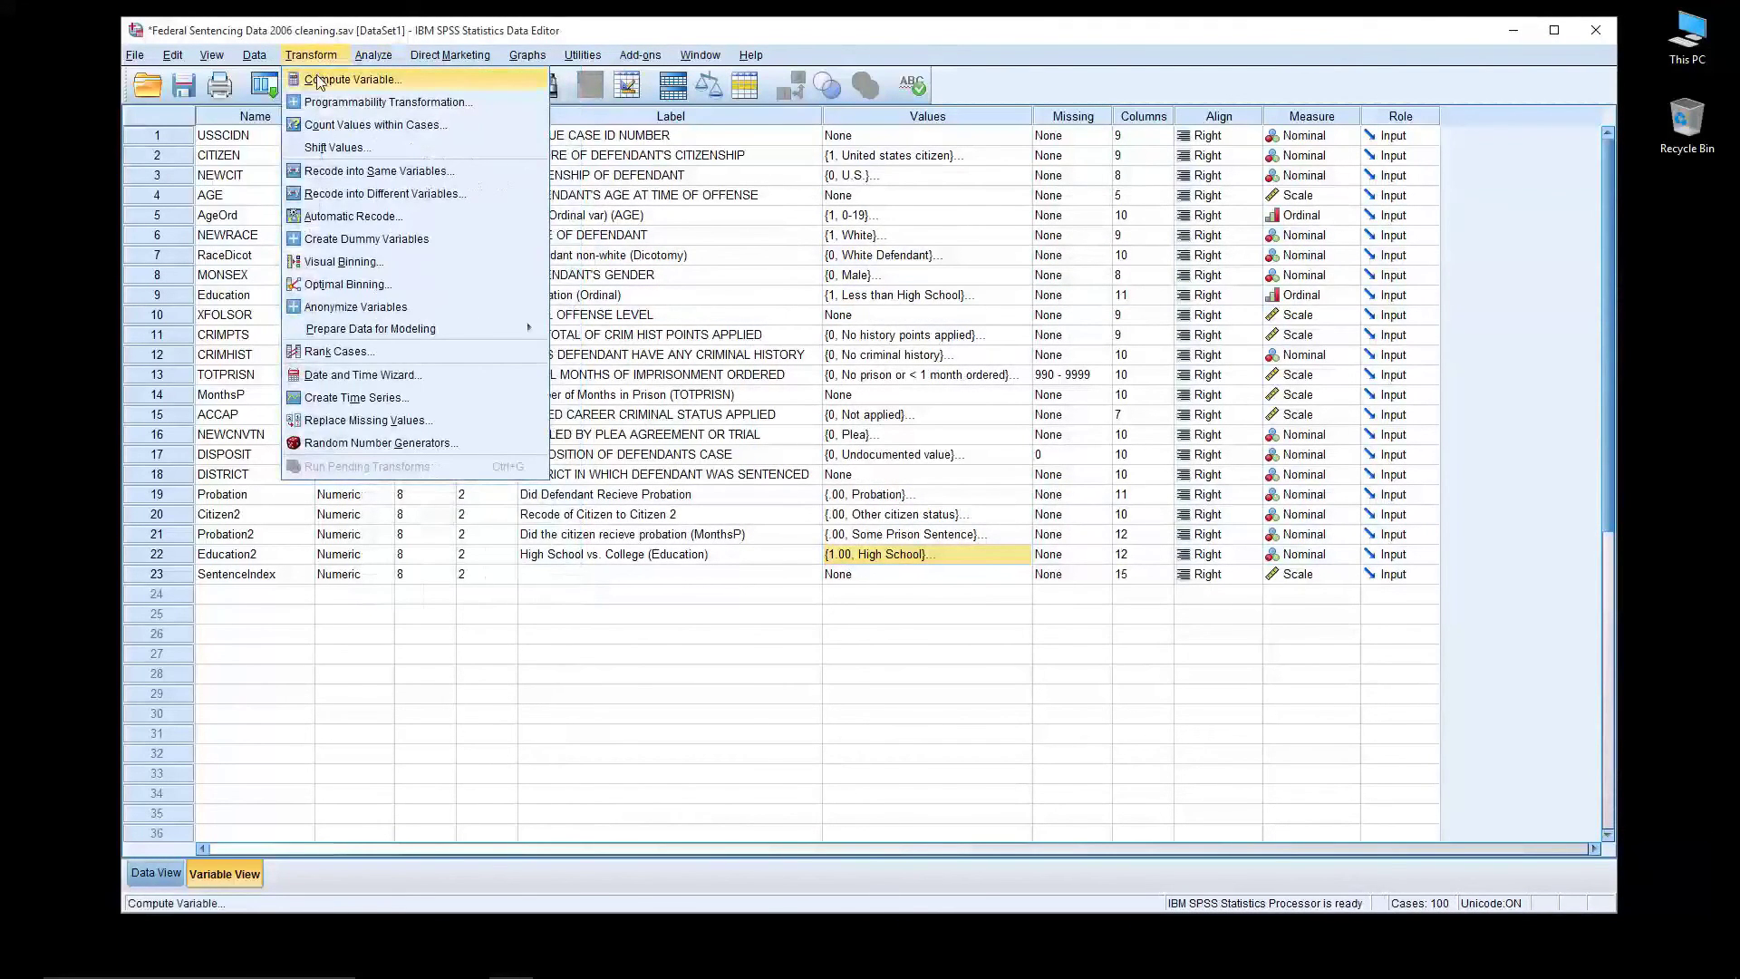
click(351, 80)
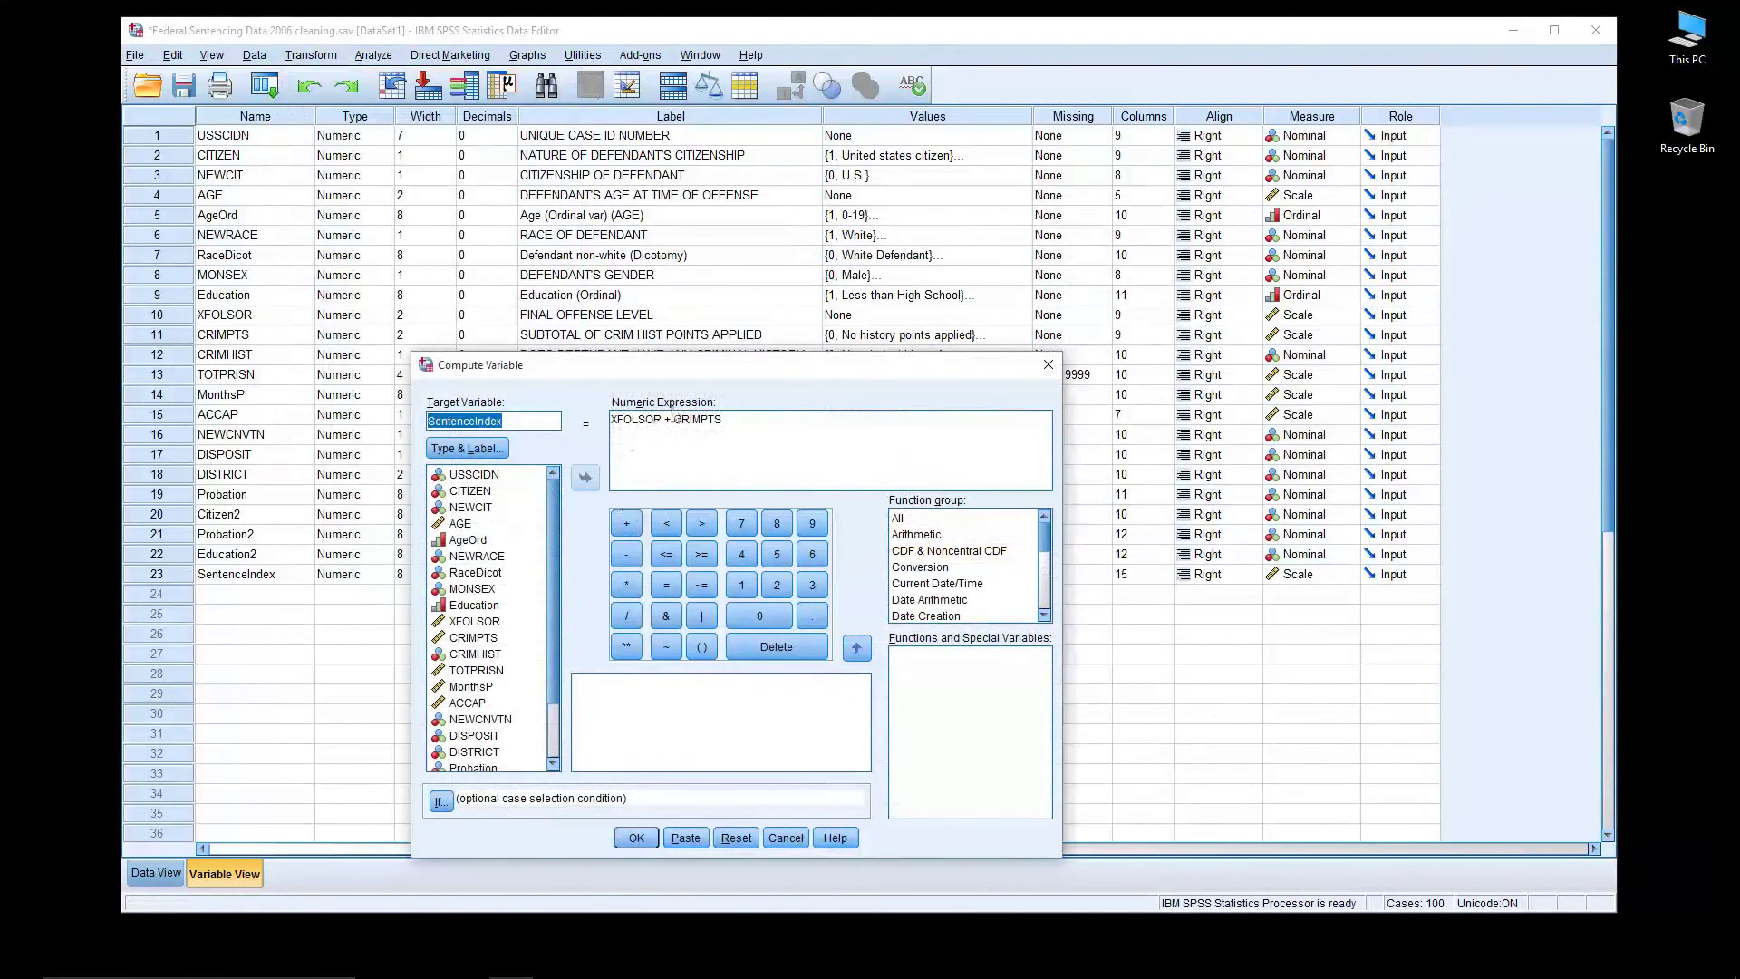
click(736, 839)
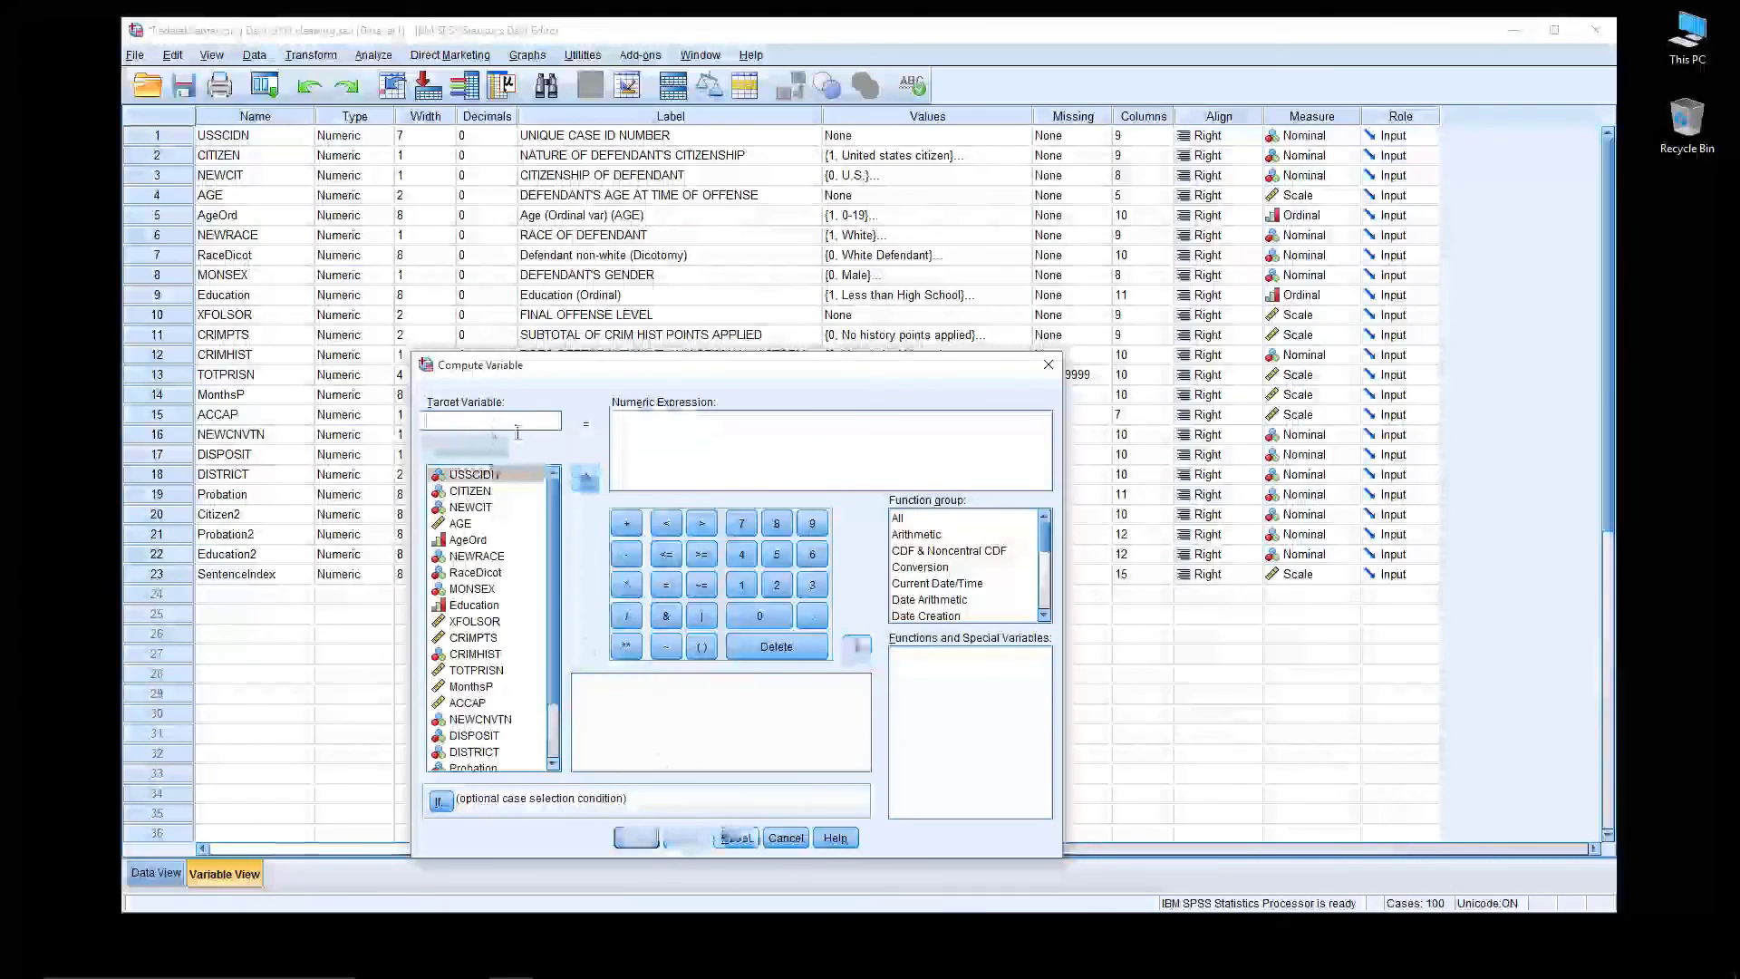
text(Senten)
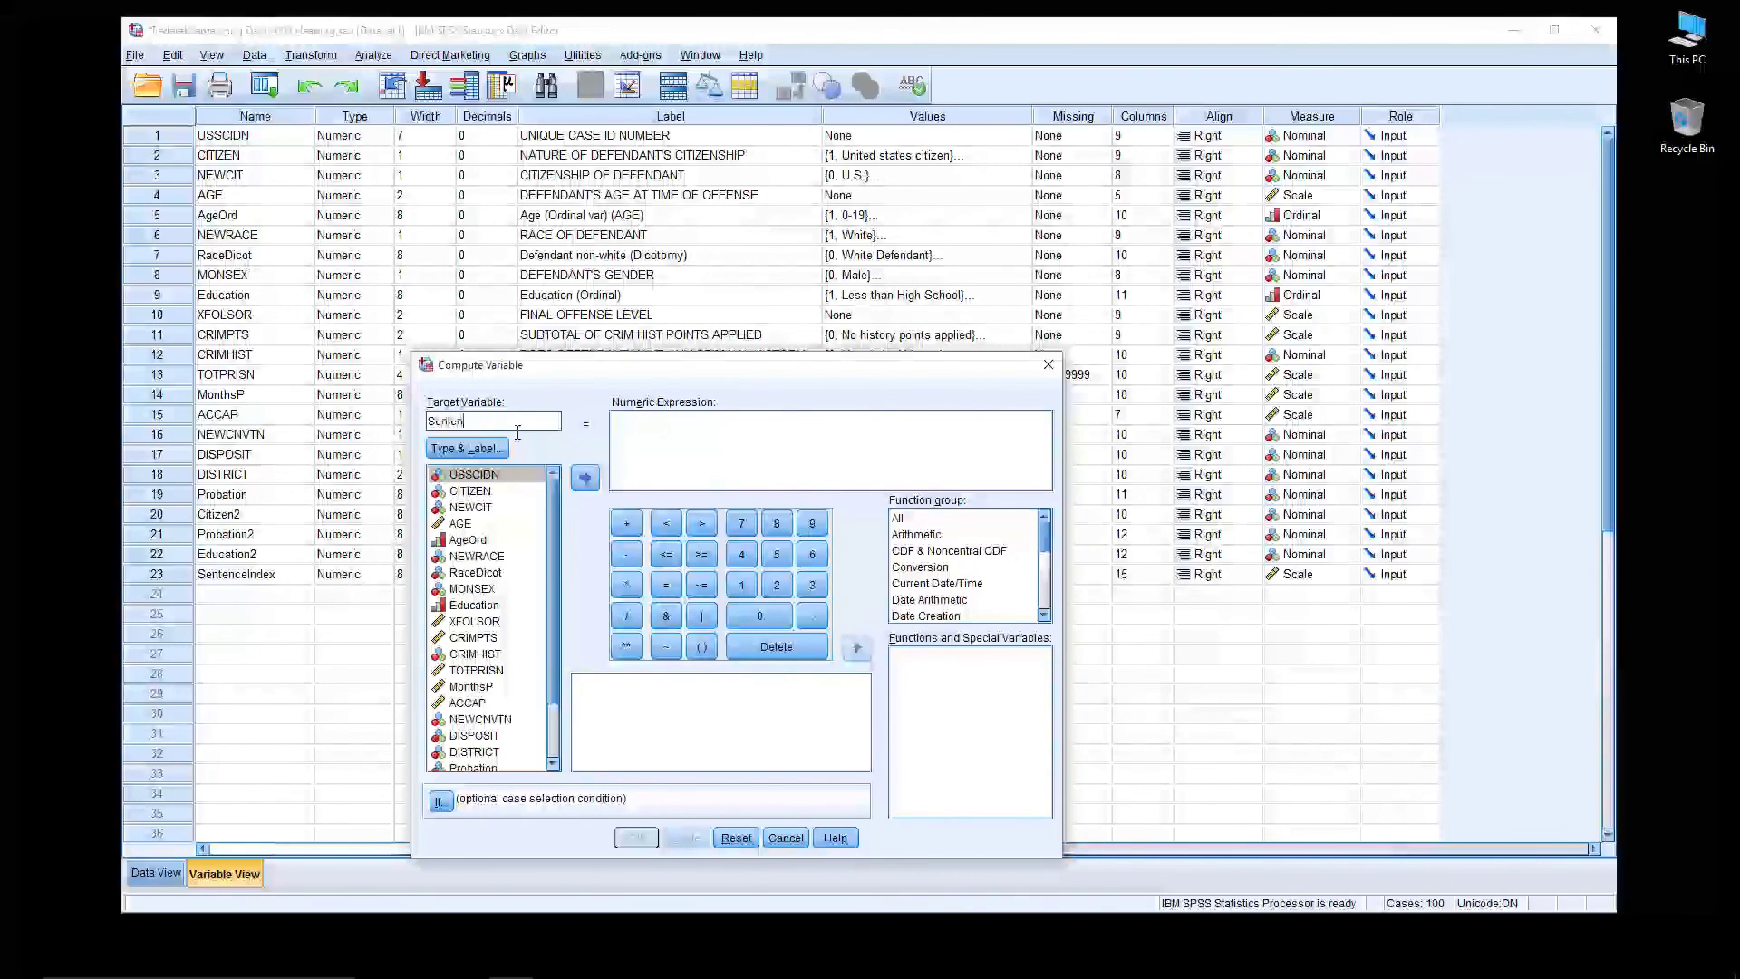
text(ceIn)
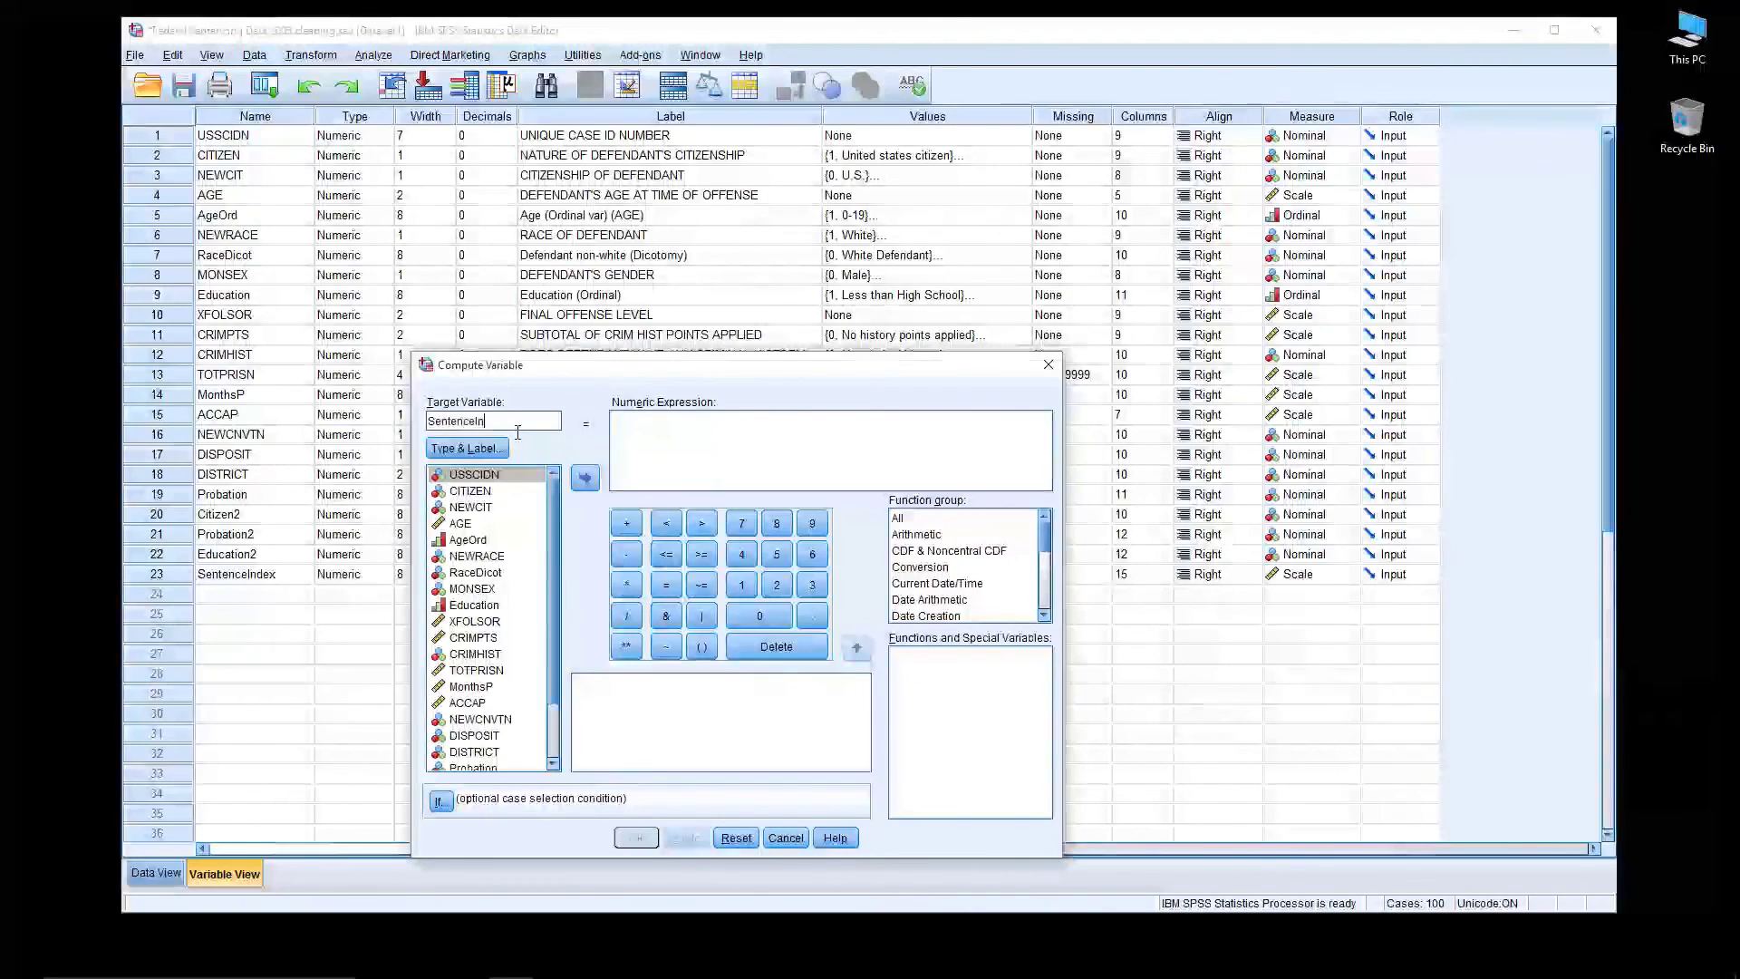
text(dex2)
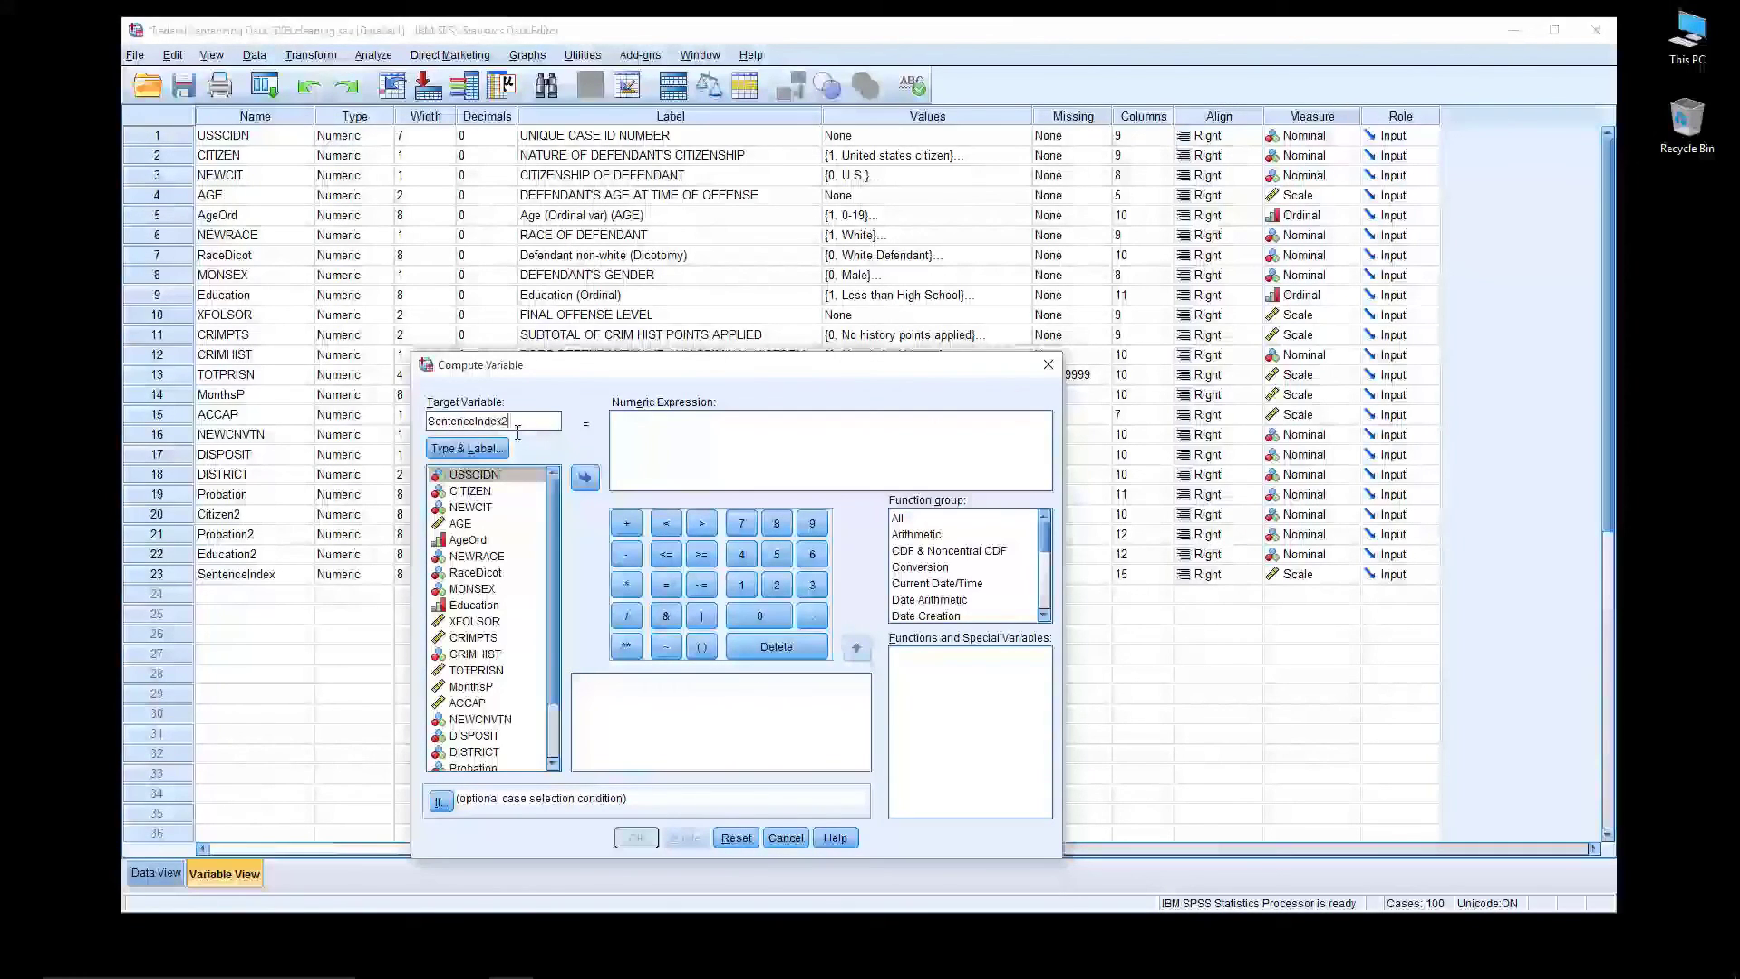
Build the numeric expression XFOLSOR * CRIMPTS for SentenceIndex2 and run the computation
click(759, 459)
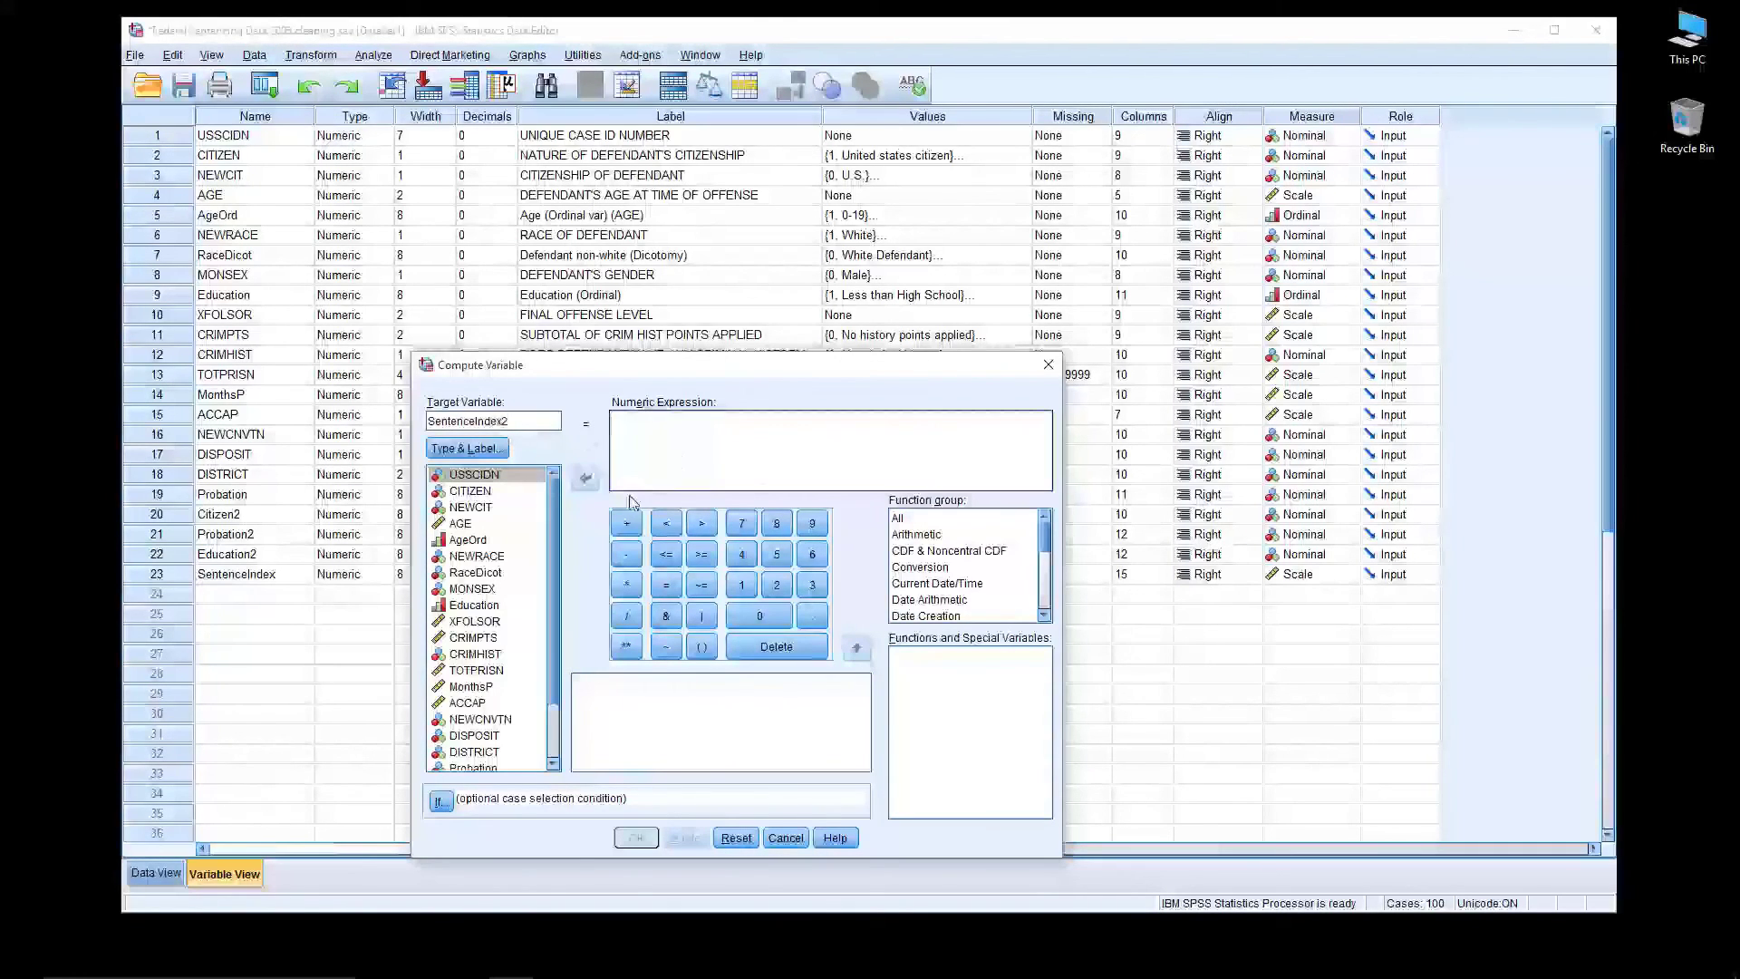
click(494, 638)
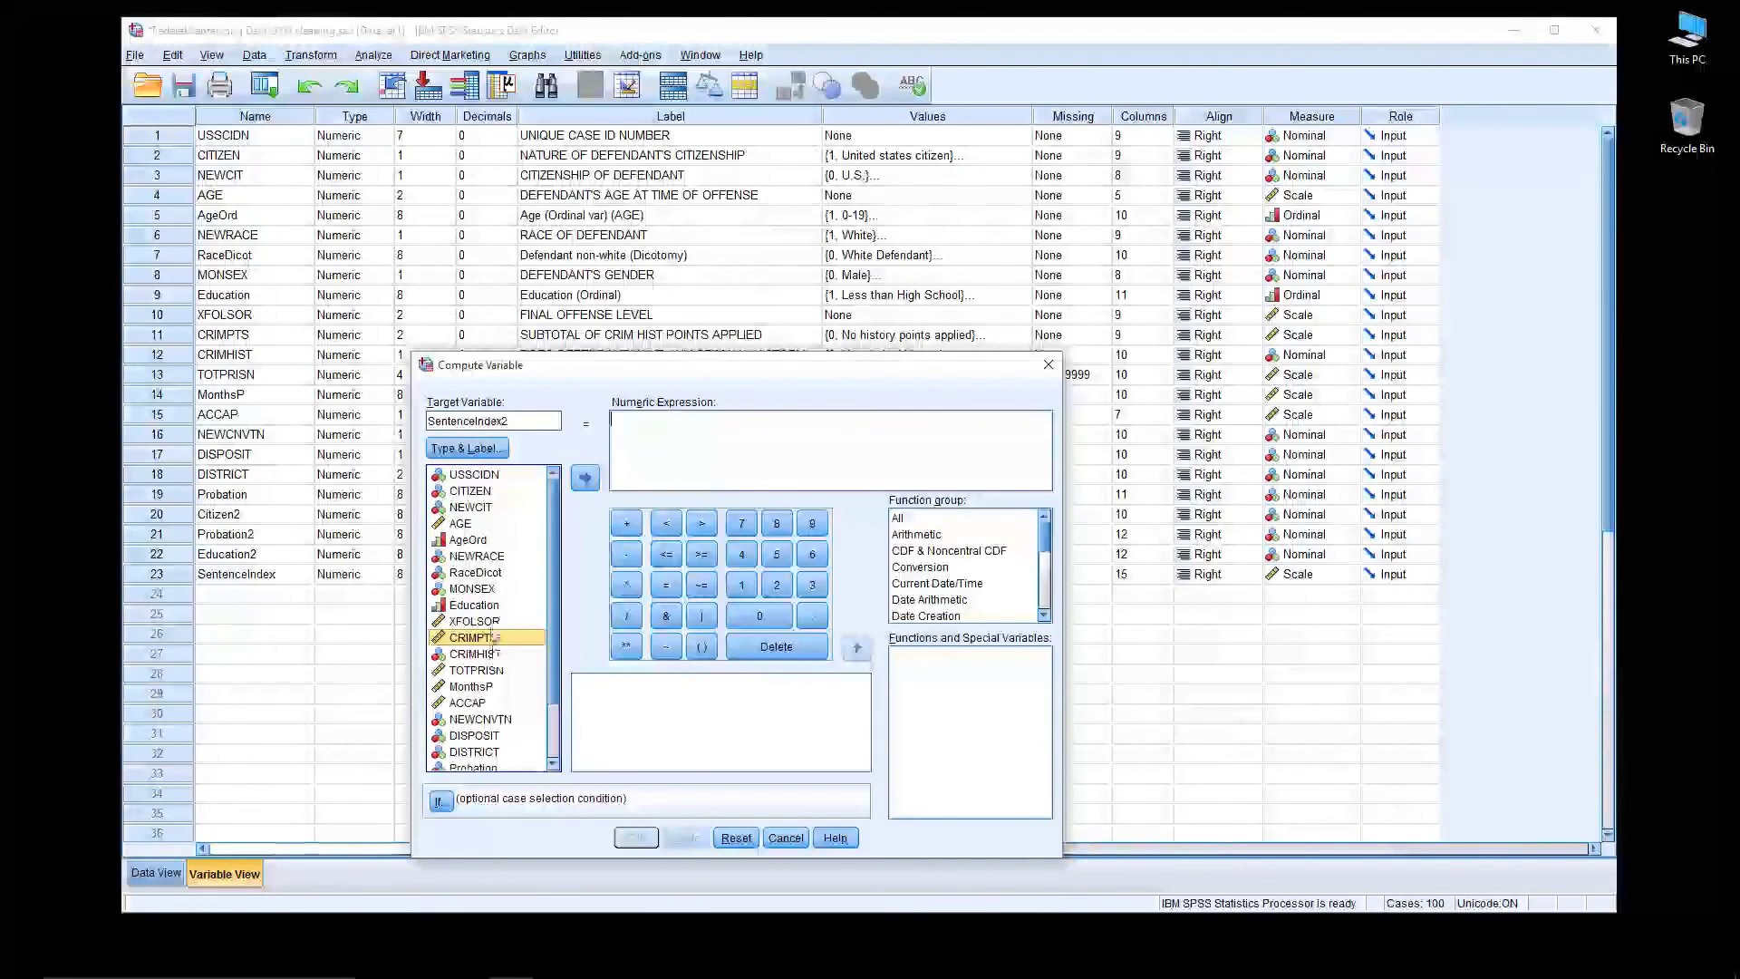
click(489, 624)
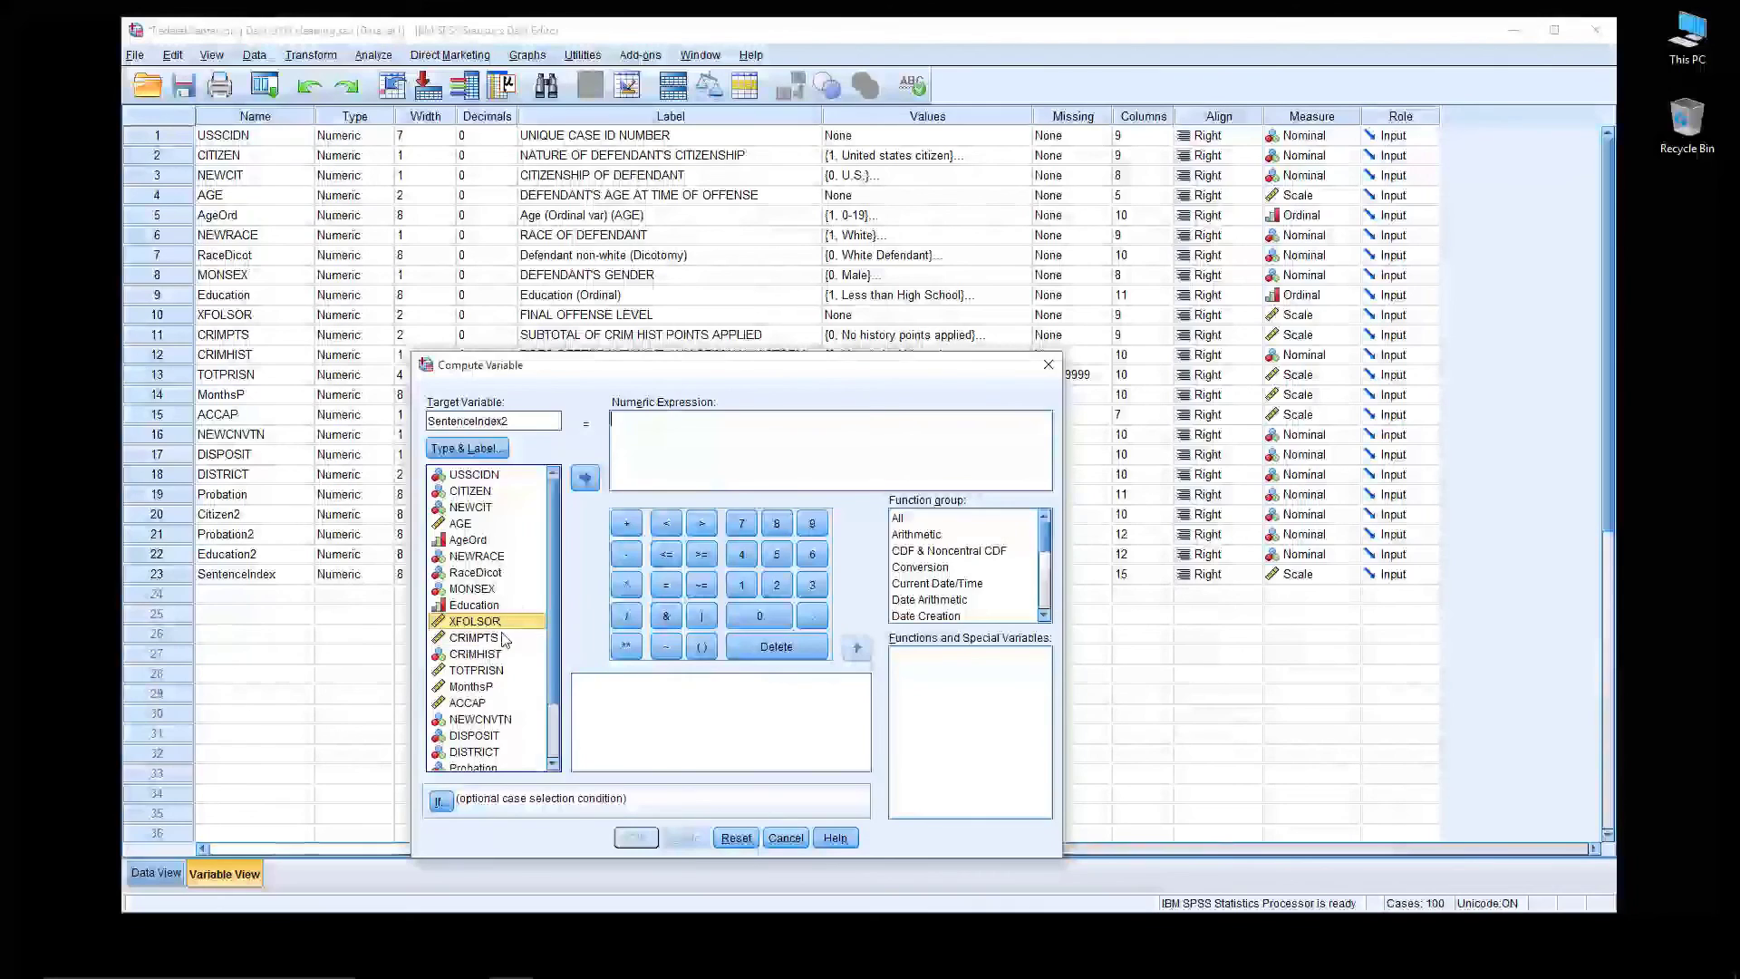
click(587, 482)
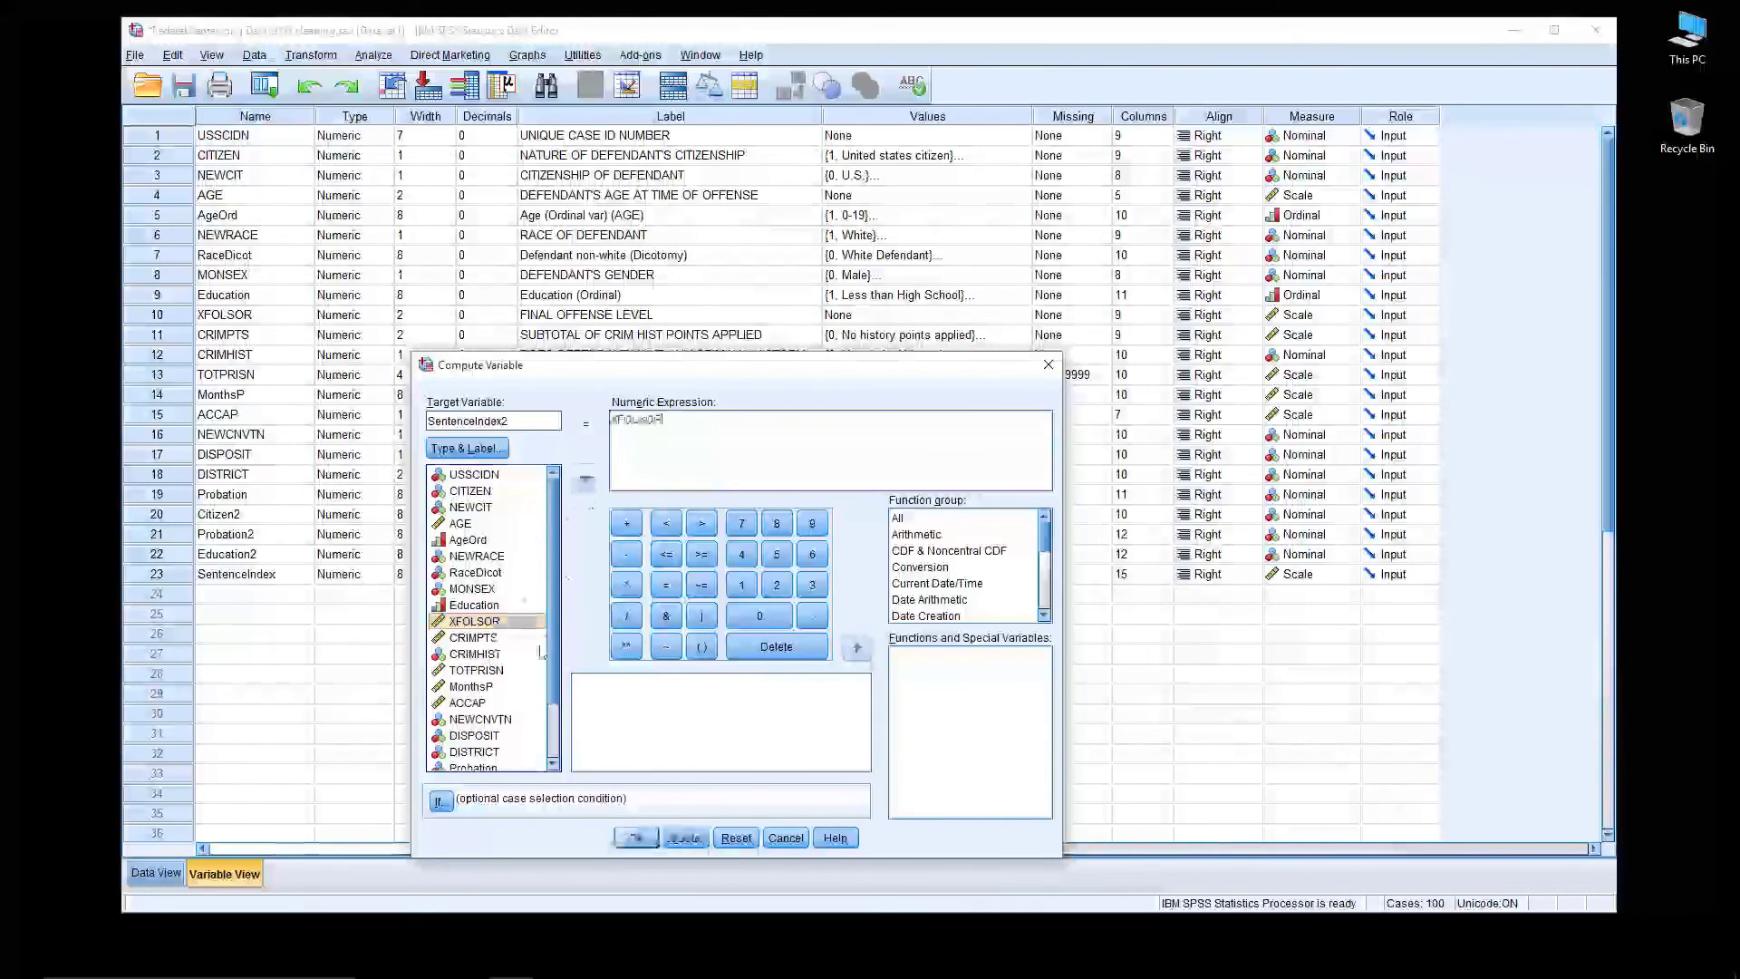
click(496, 639)
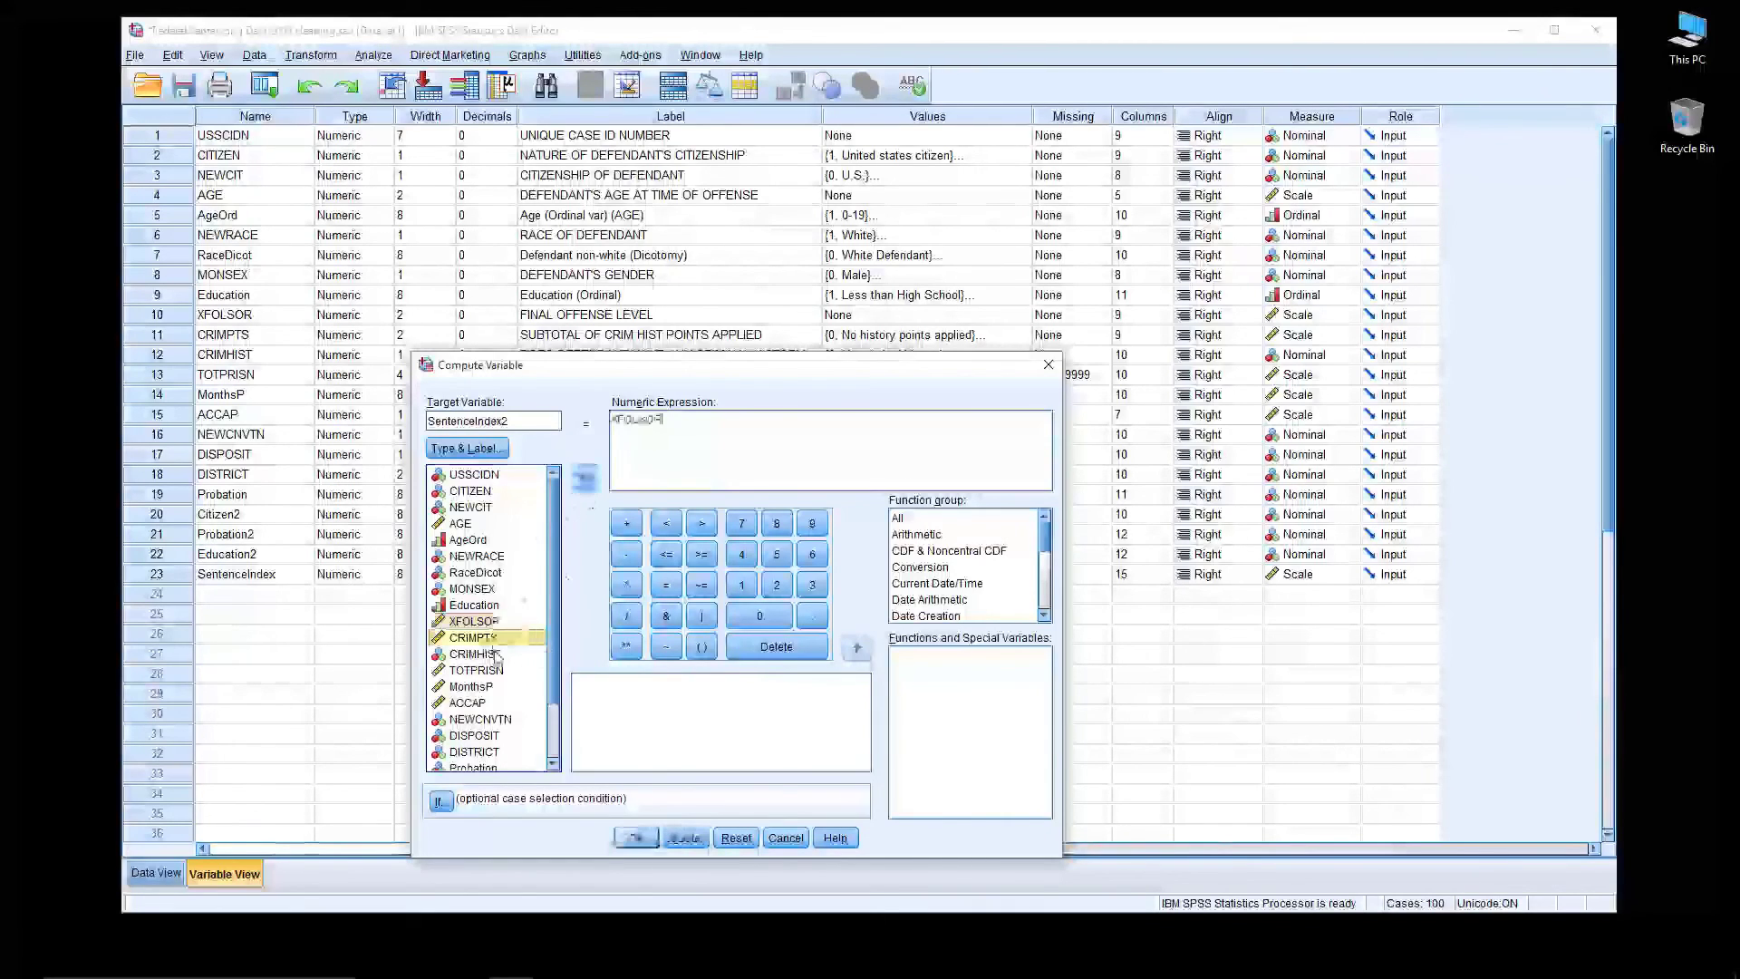
click(625, 586)
click(473, 638)
click(586, 479)
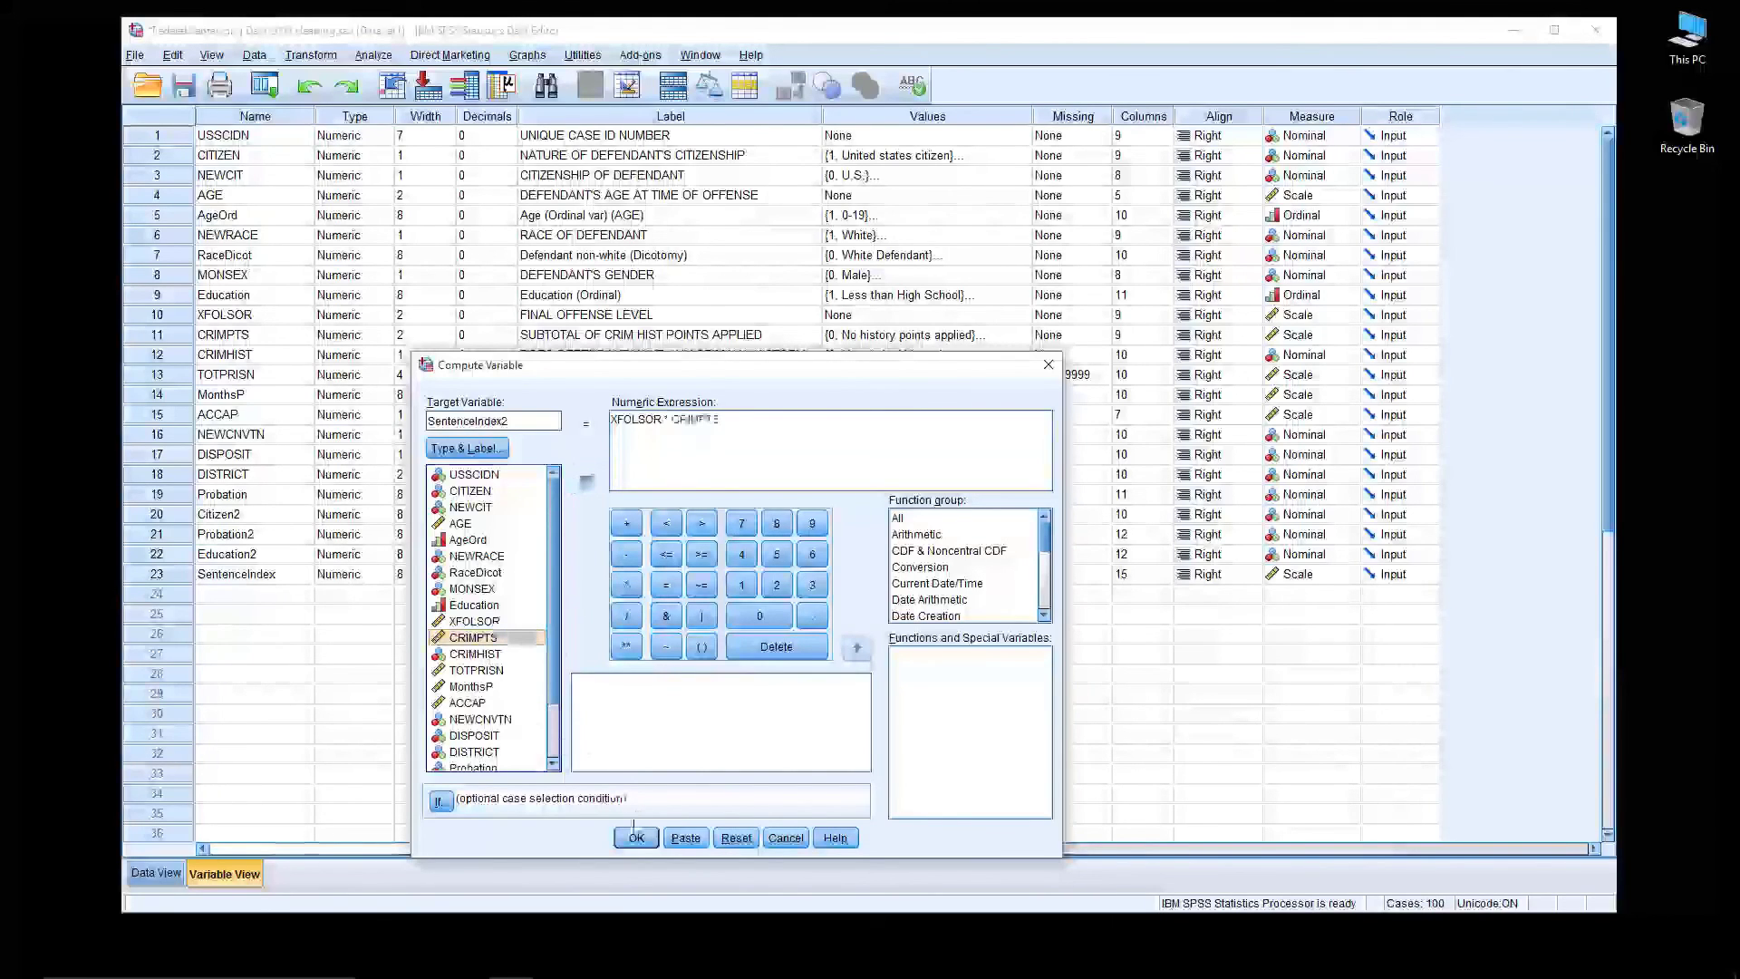
click(636, 838)
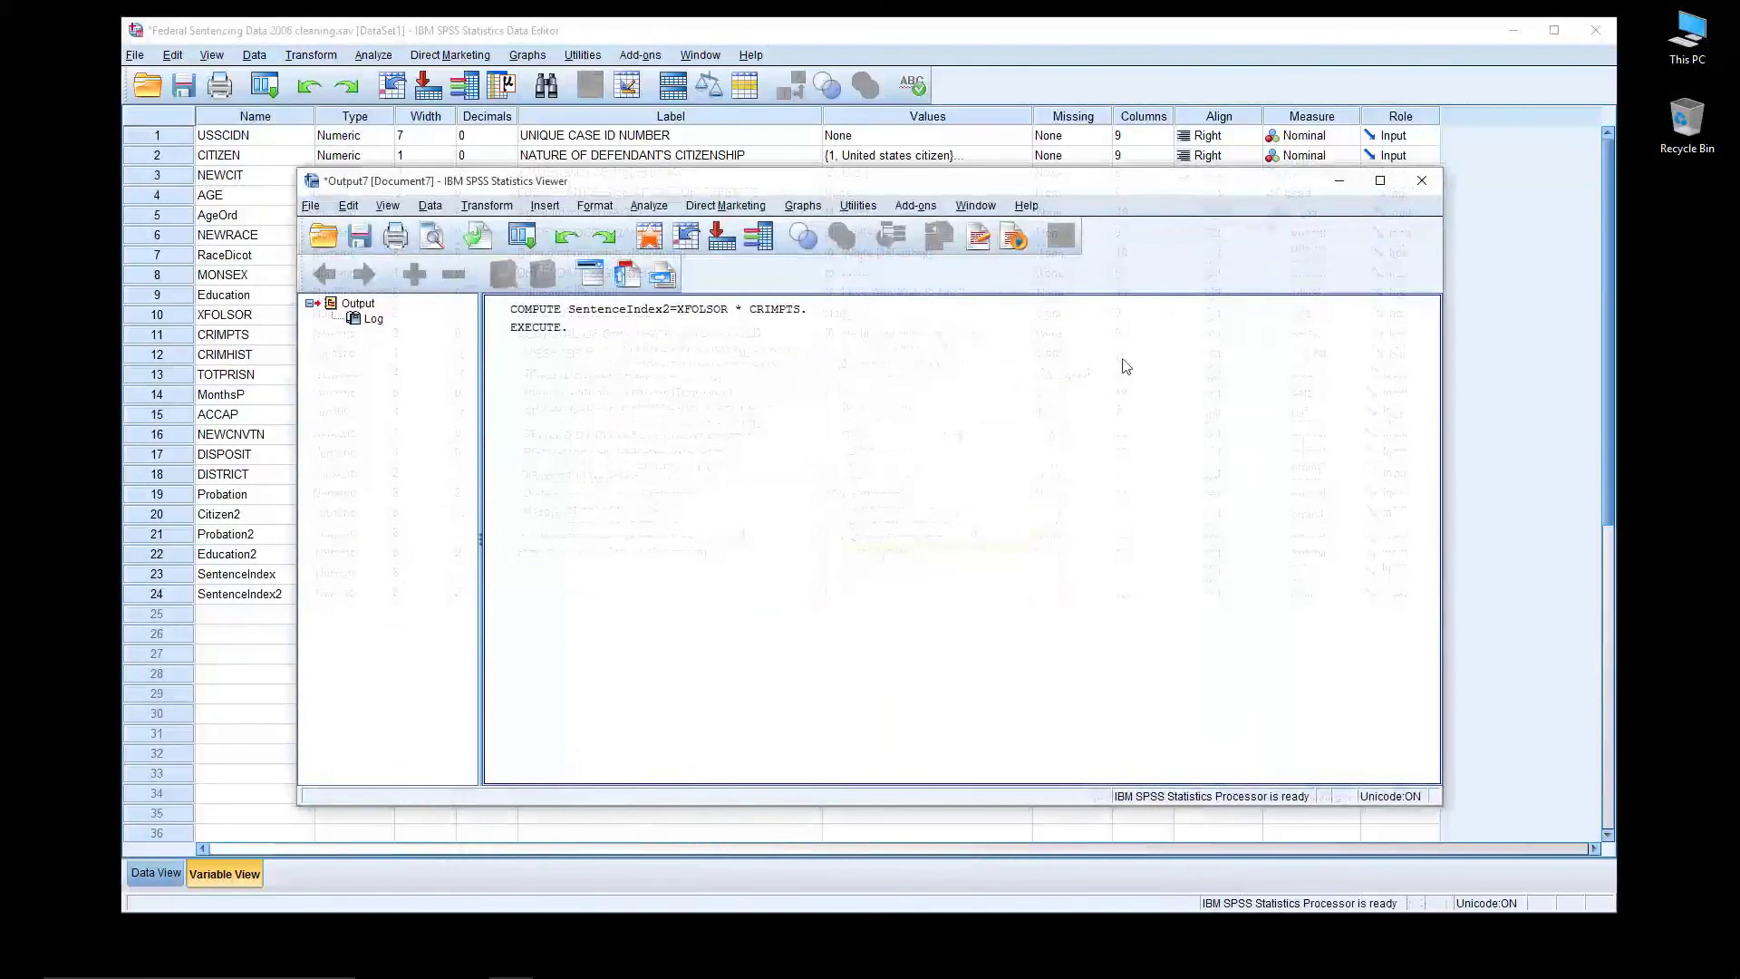
Move the output viewer clear of the data editor's variable list and run a frequency table for SentenceIndex2 in place of SentenceIndex
drag(1270, 187, 1569, 216)
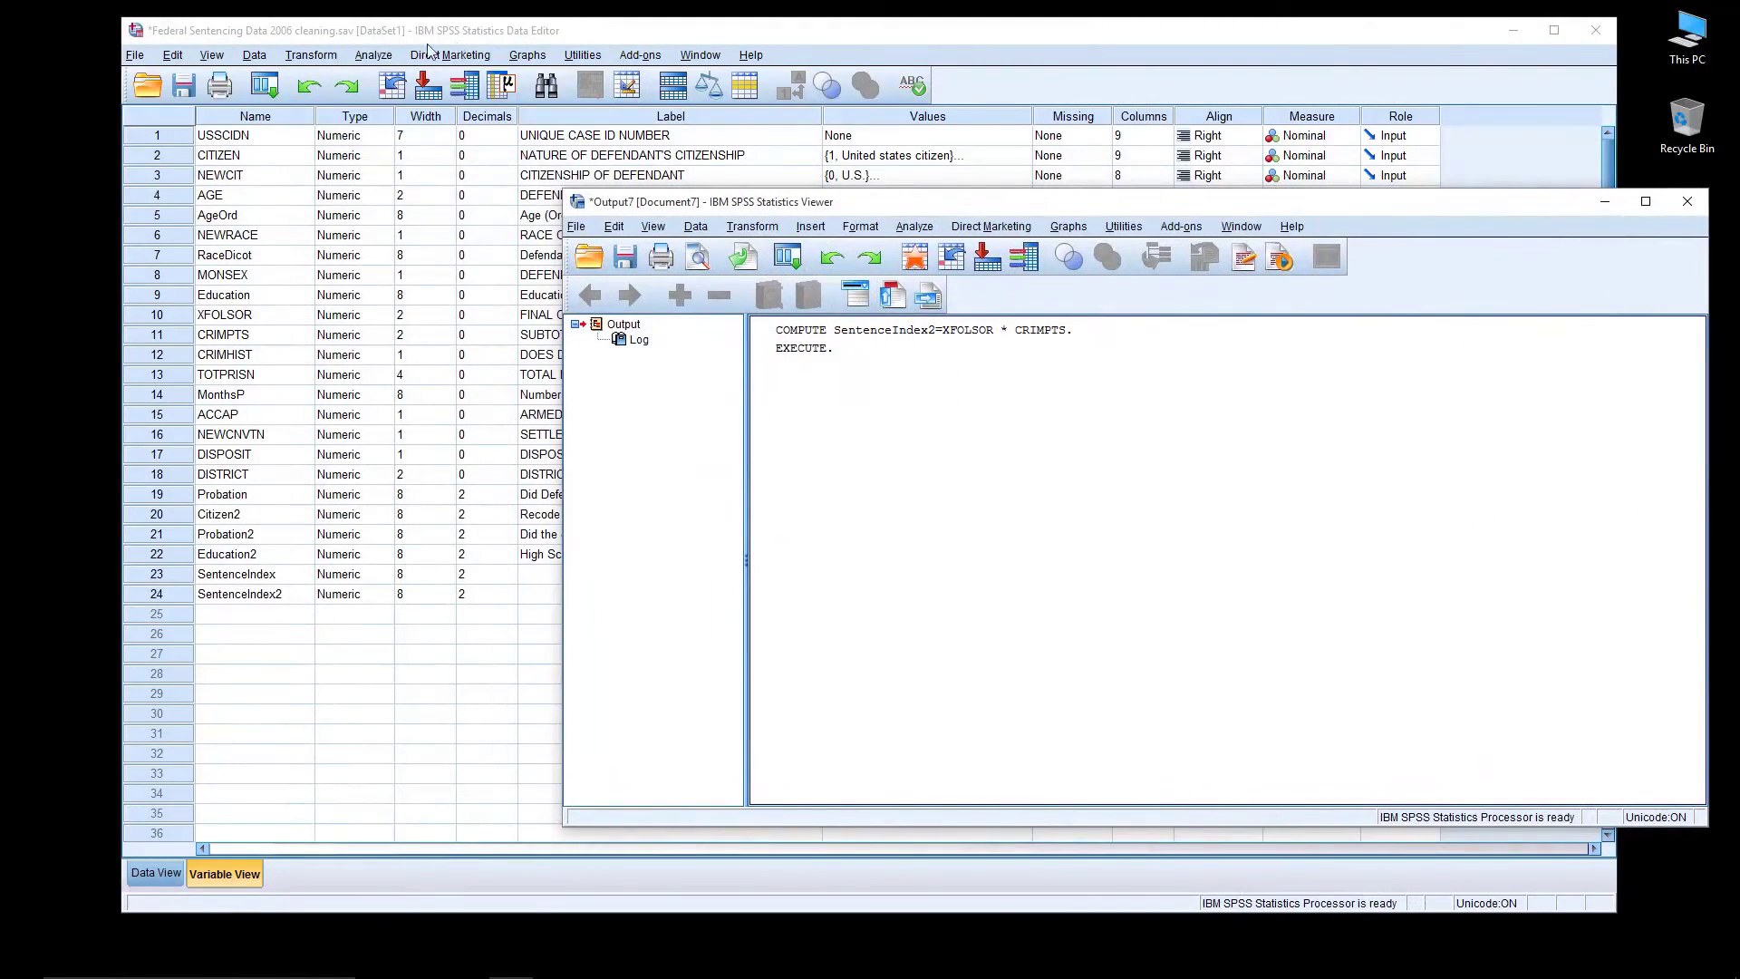
click(374, 55)
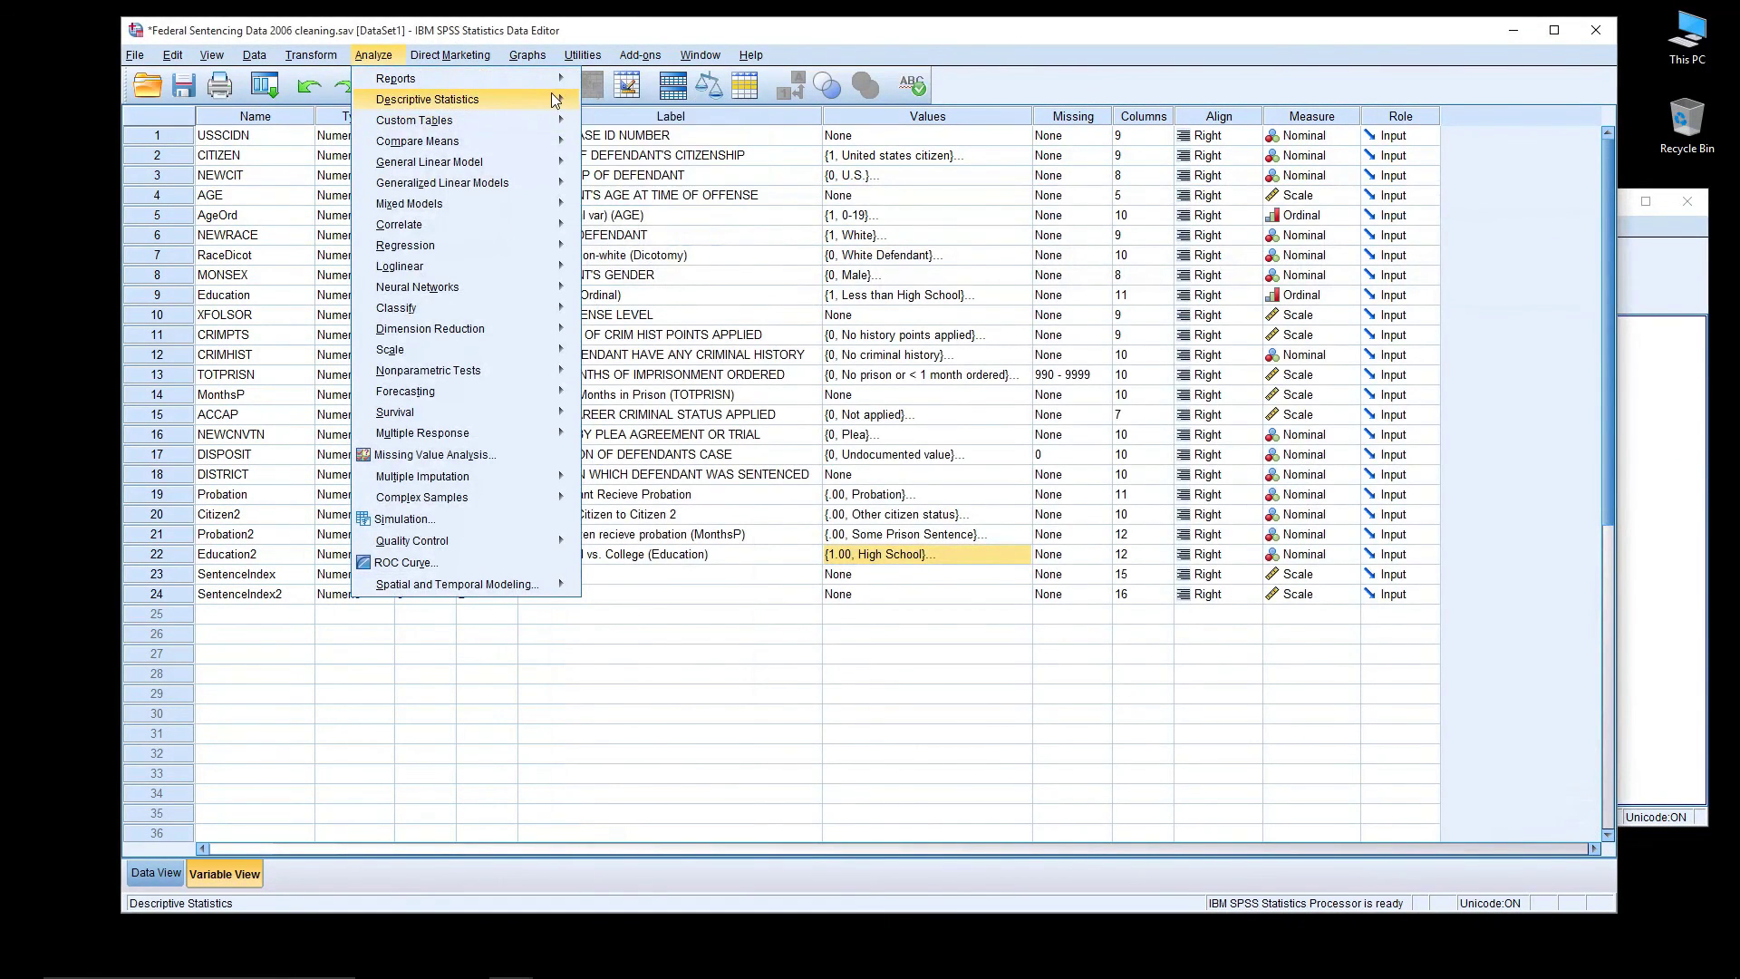
click(626, 99)
double_click(1281, 430)
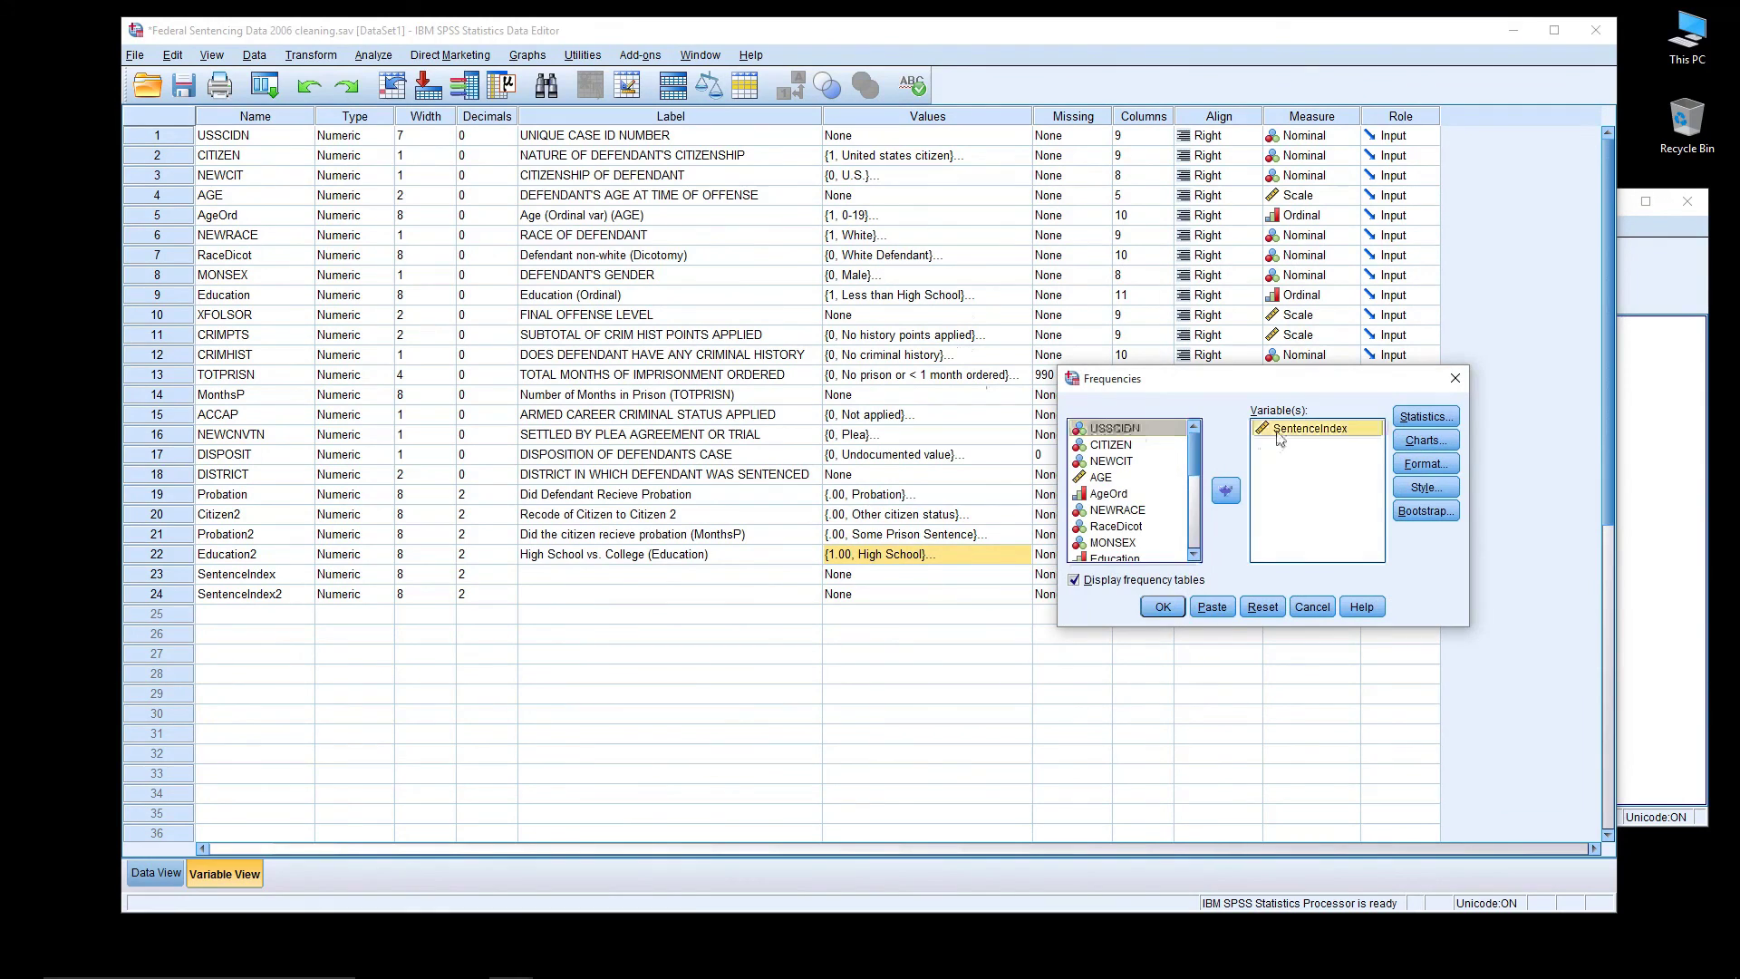
double_click(1132, 553)
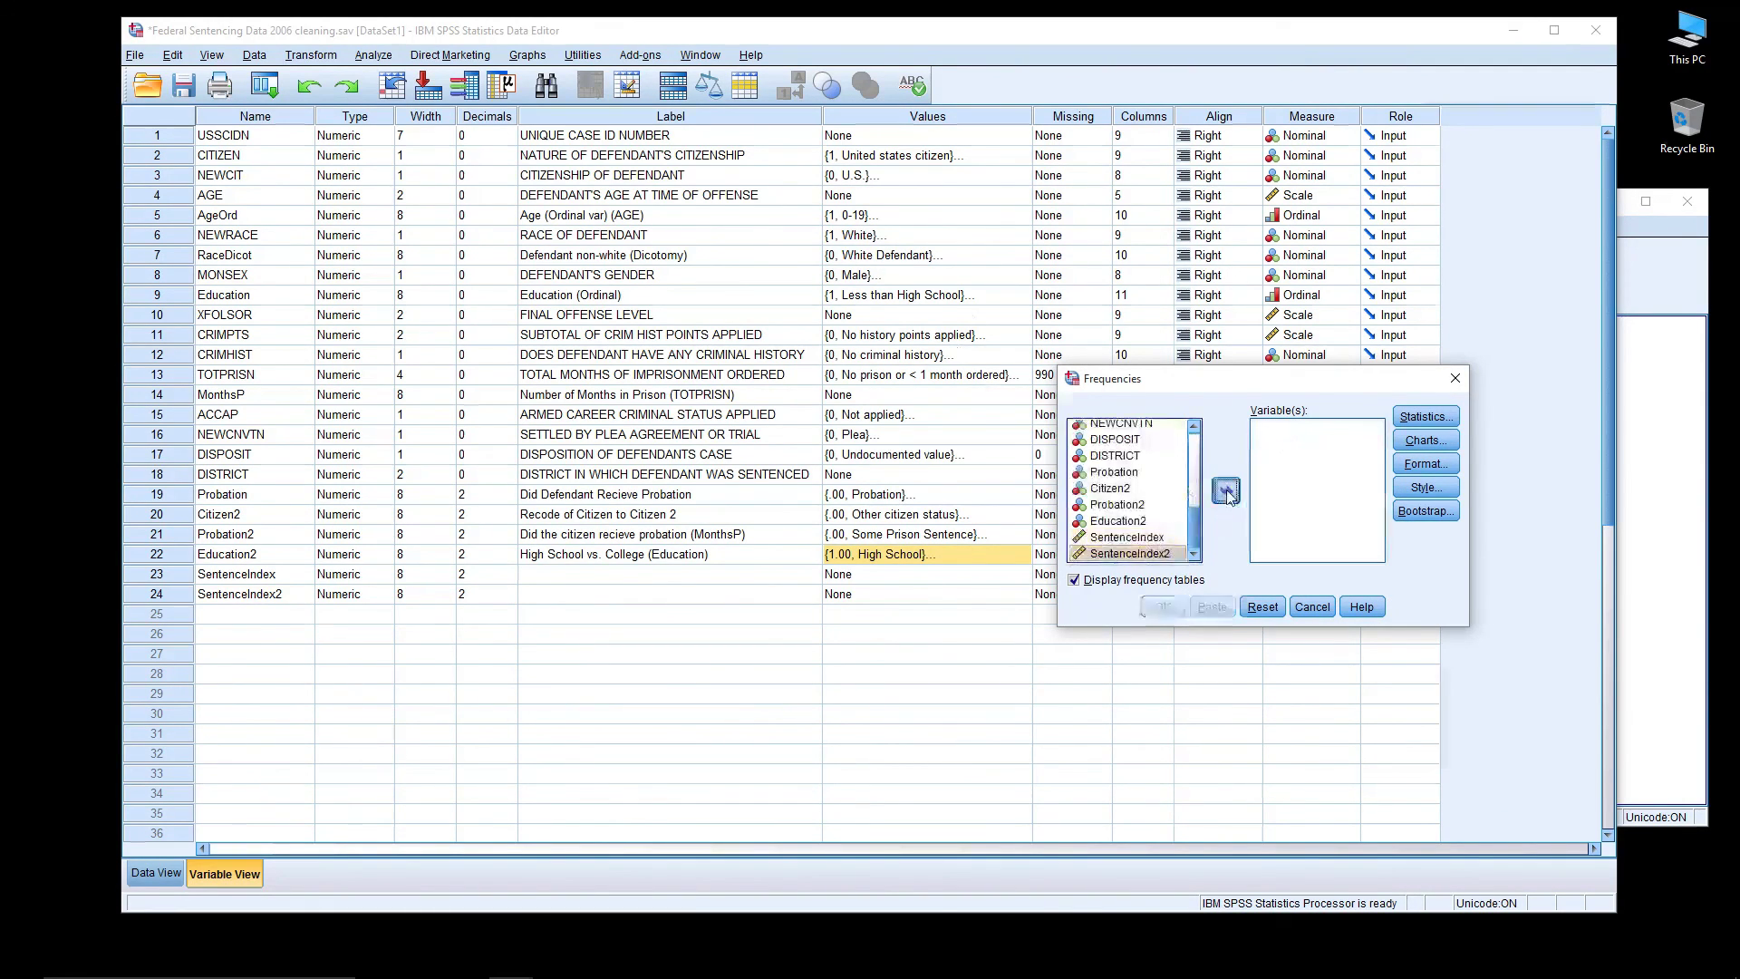
click(1173, 606)
Examine the range of values in the SentenceIndex2 frequency table down to its totals, and close the output without saving it
scroll(1087, 616, down, 15)
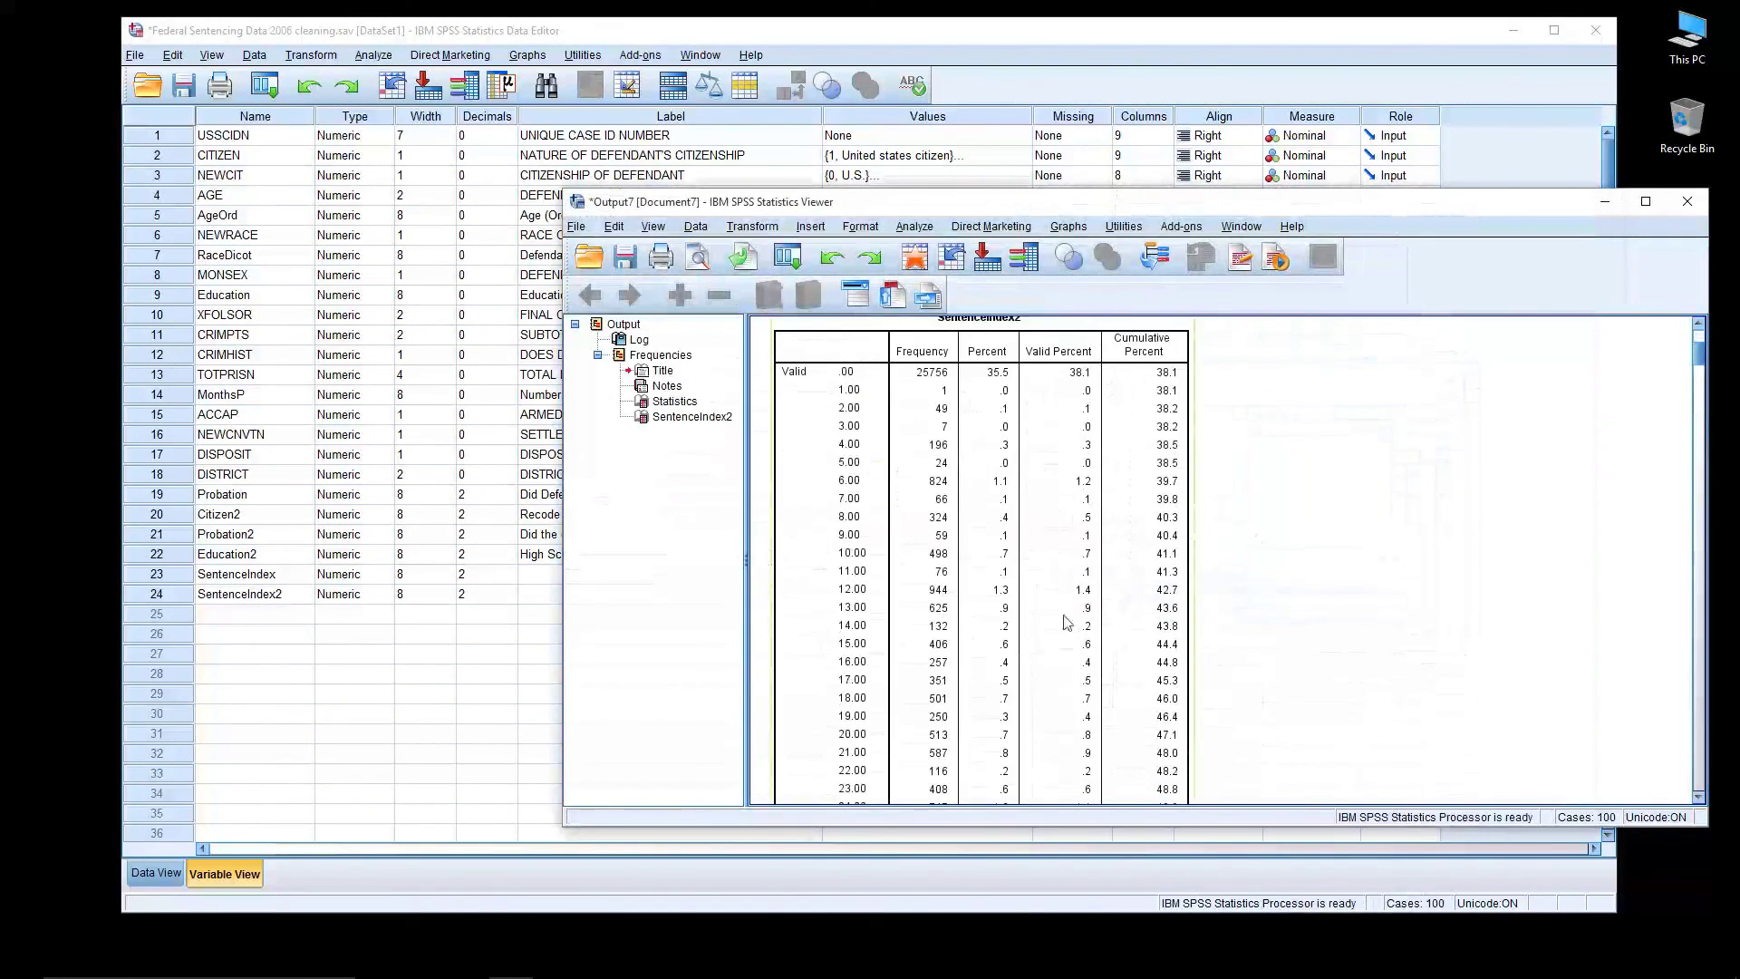
scroll(970, 651, down, 20)
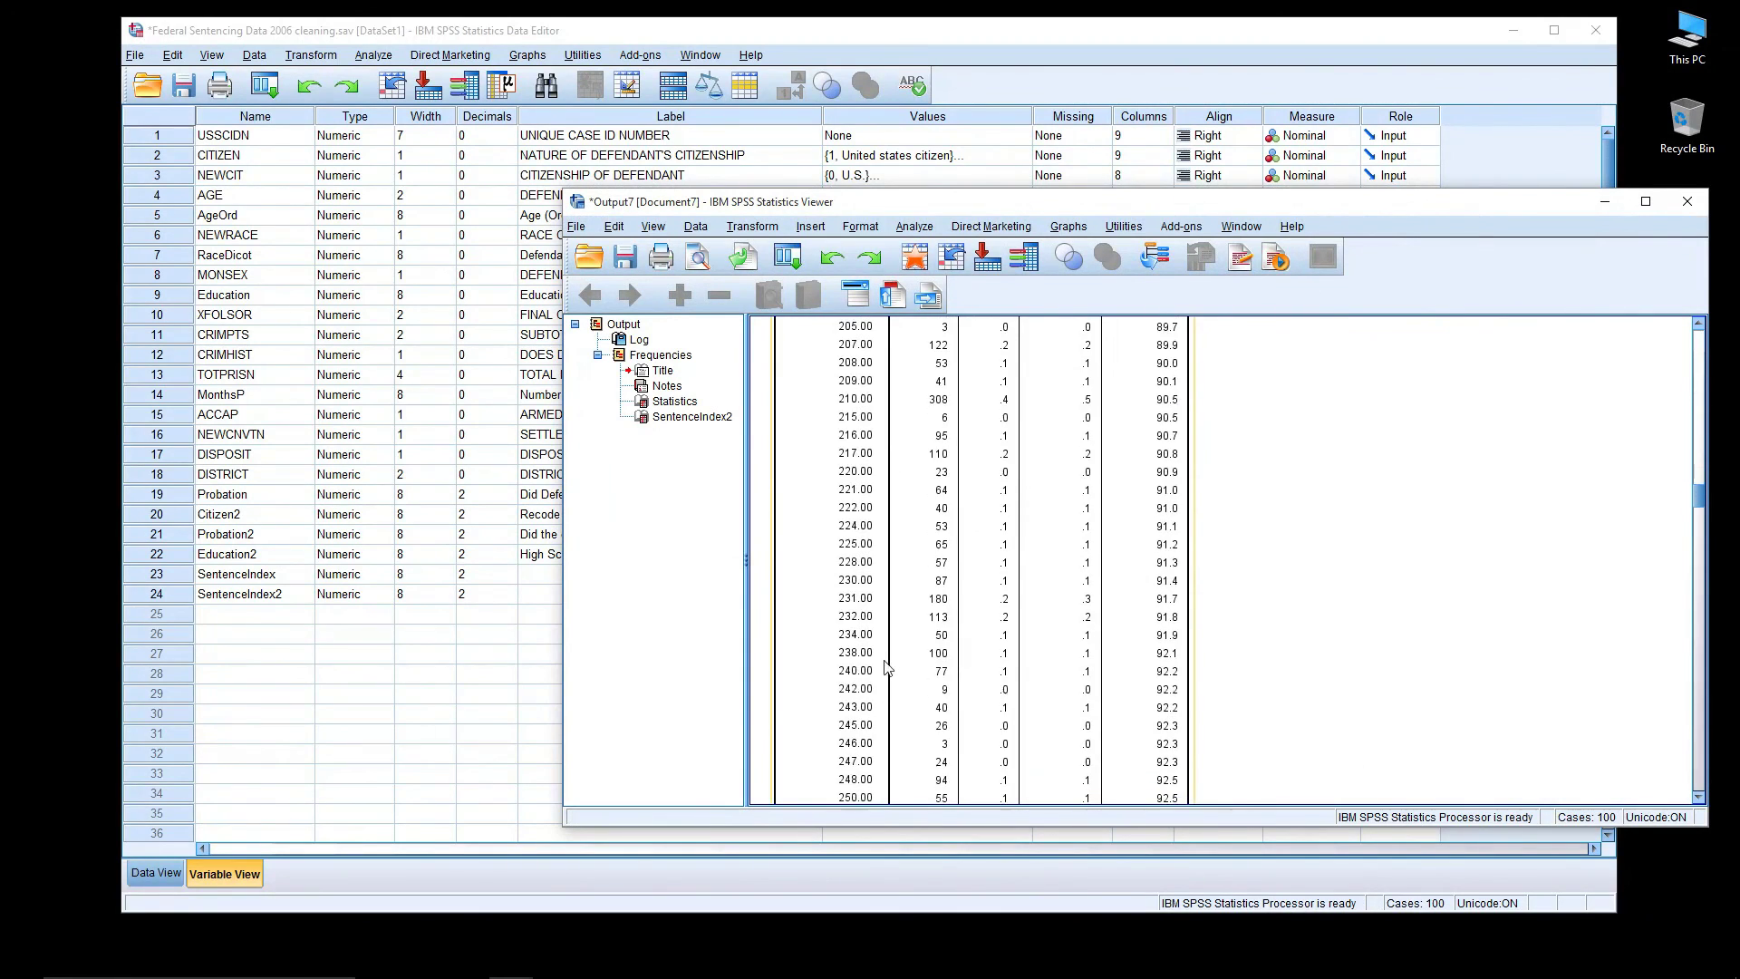
scroll(915, 698, down, 20)
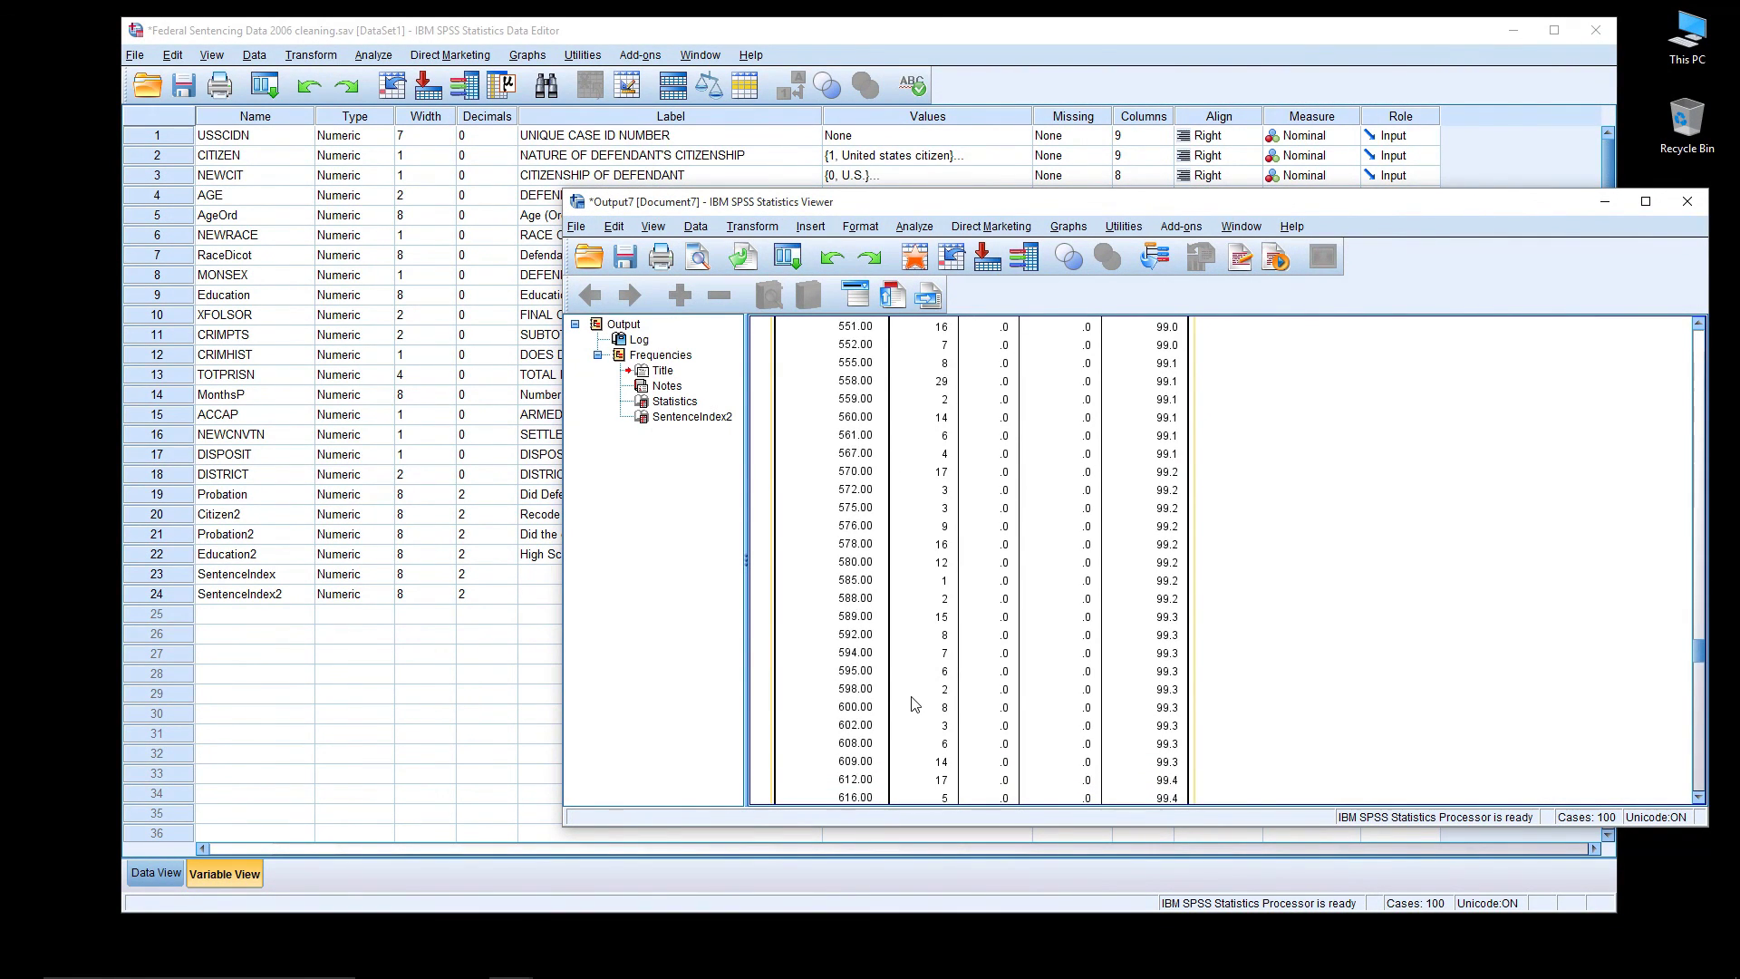
scroll(911, 686, down, 10)
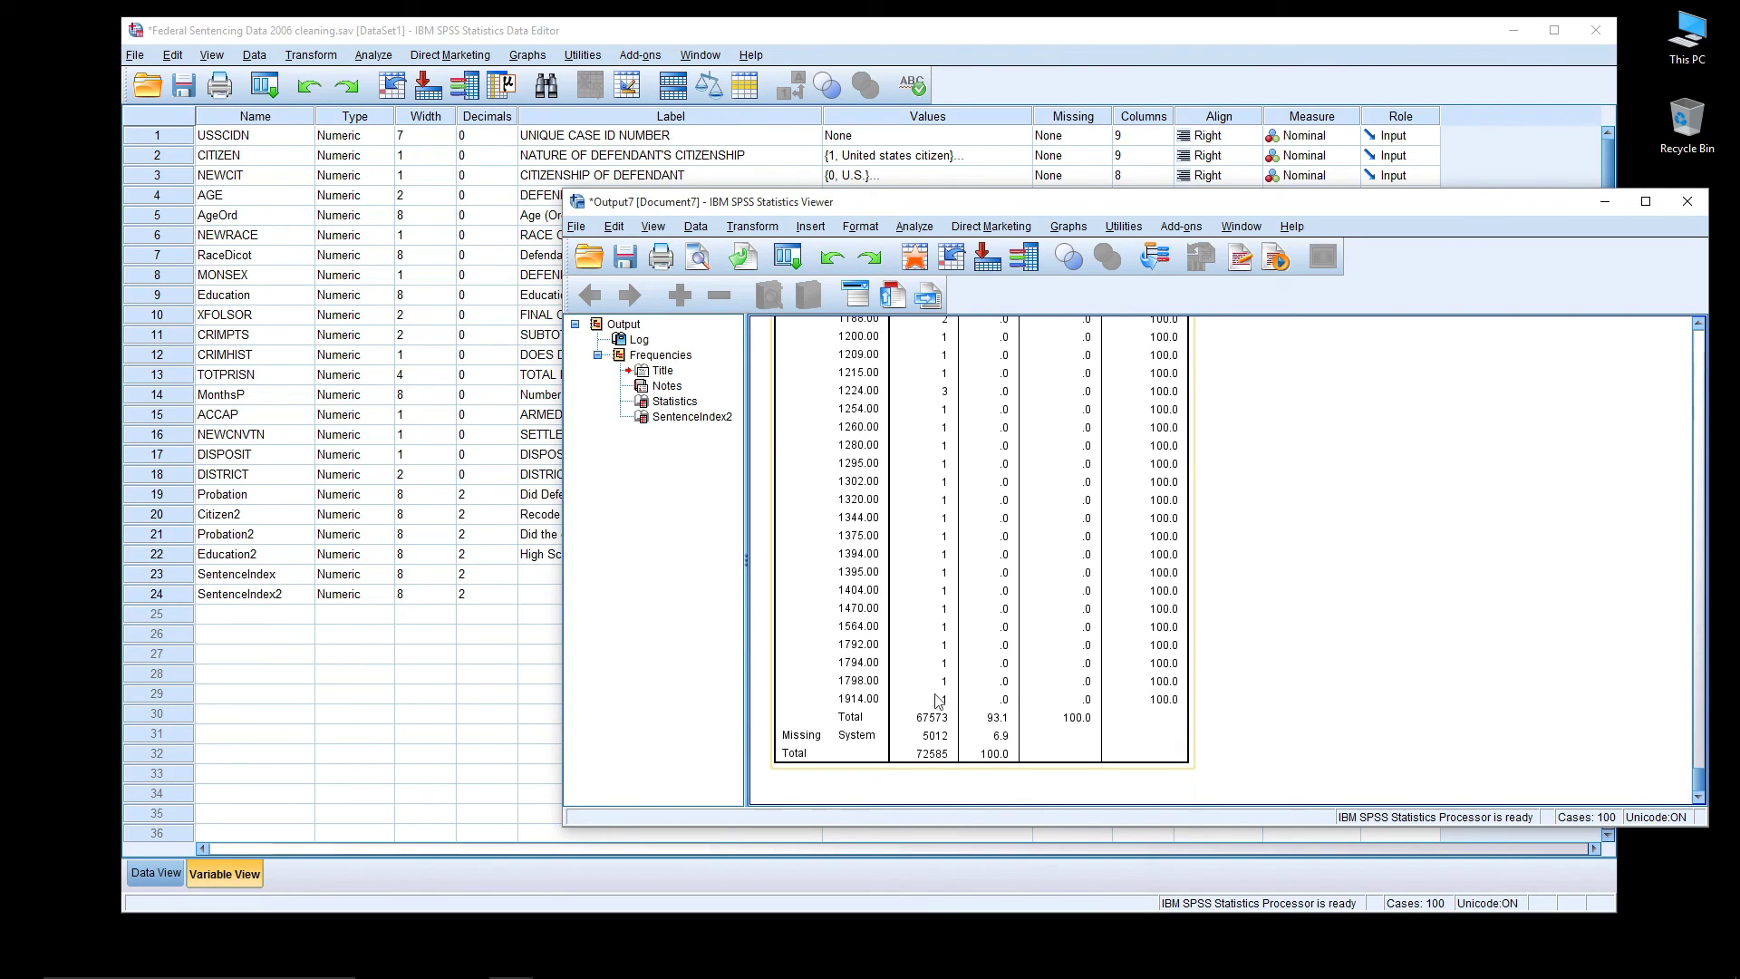
click(1394, 673)
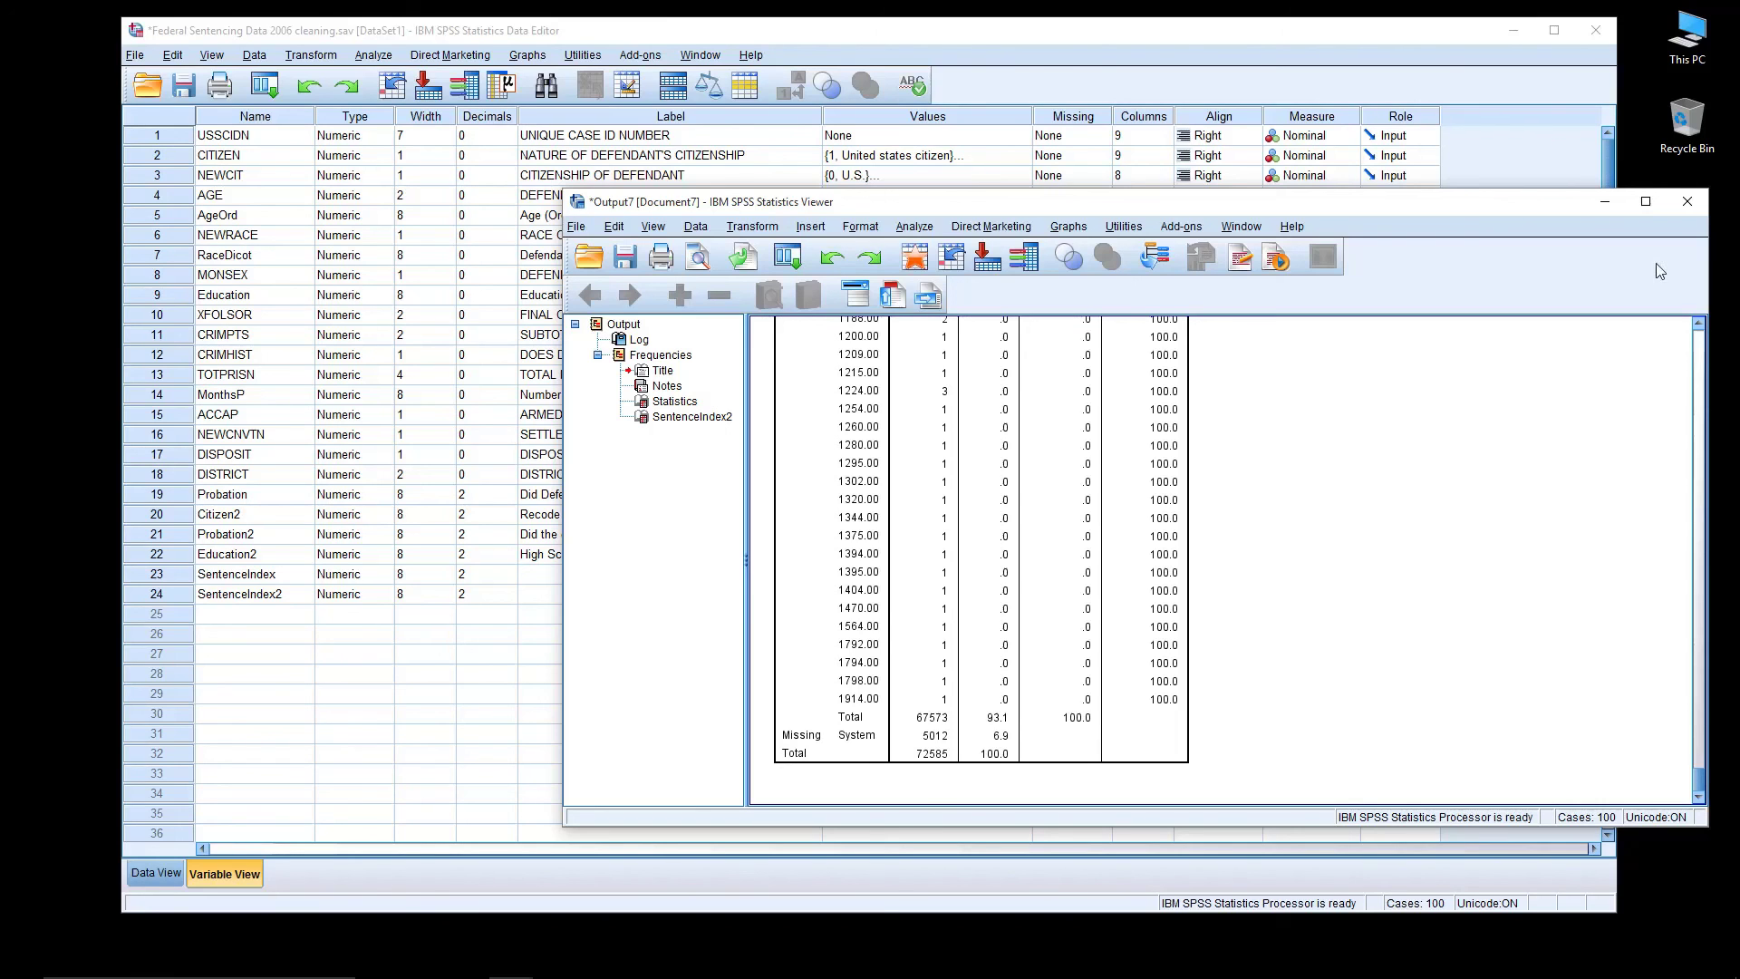
click(1686, 202)
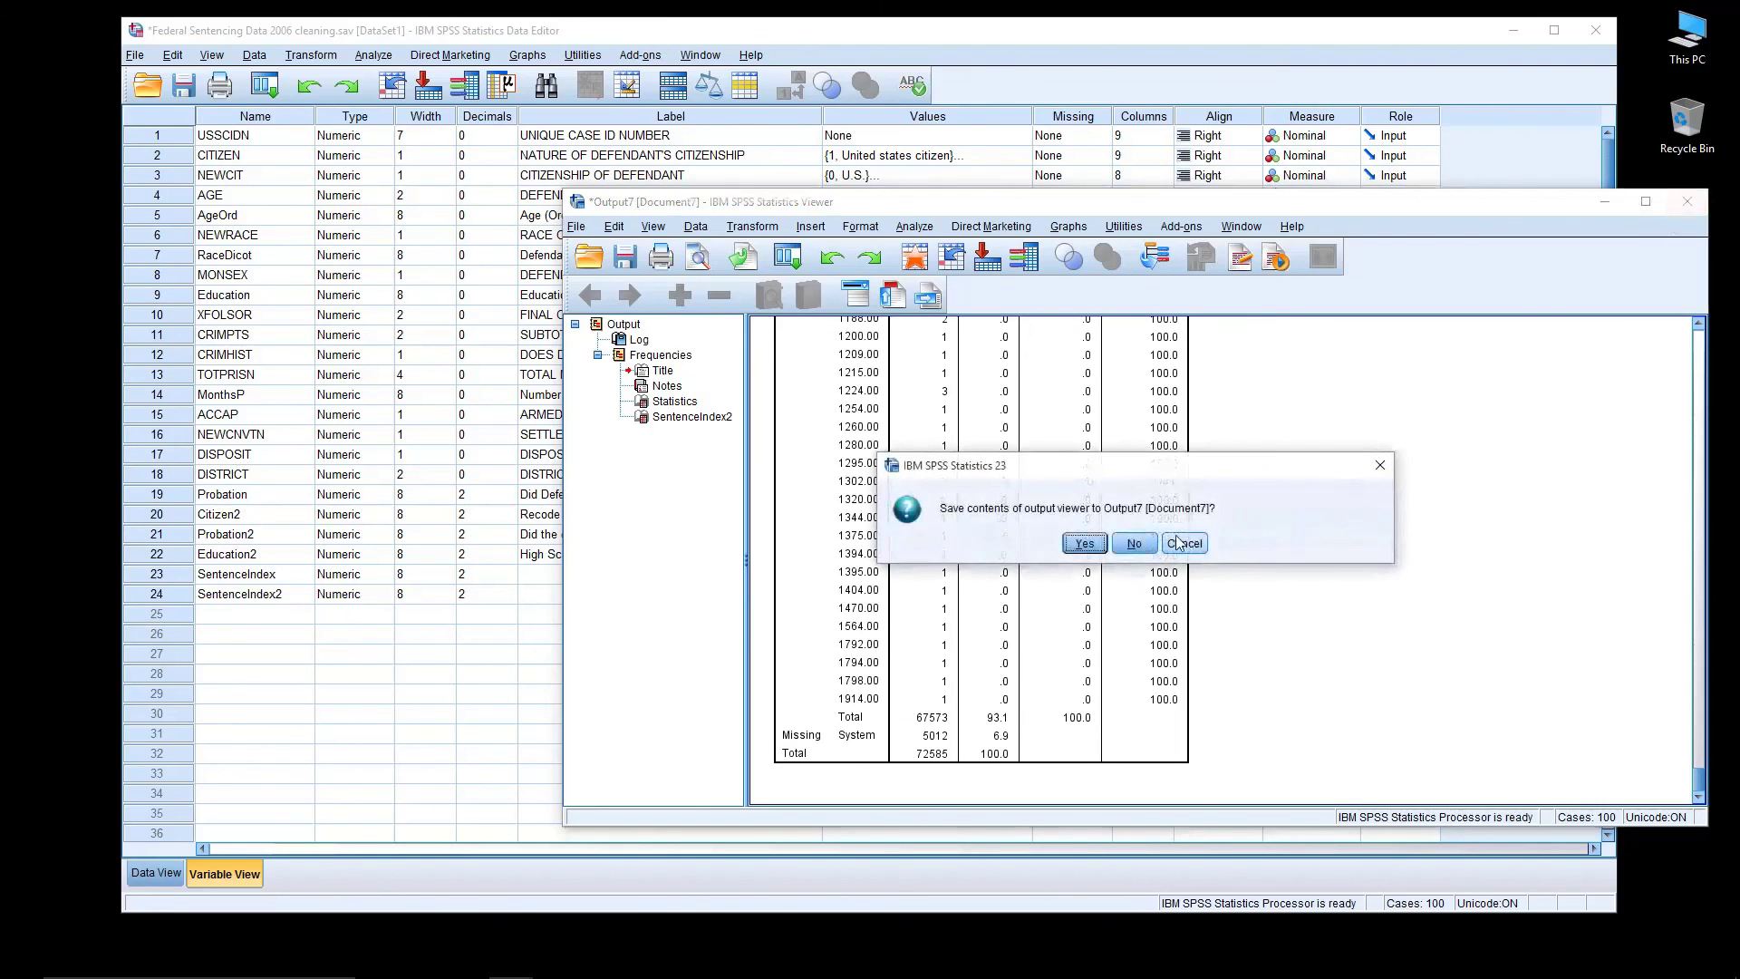
click(1134, 542)
Start another Compute Variable transformation with SentenceIndex3 as the target variable and select the existing numeric expression
click(308, 56)
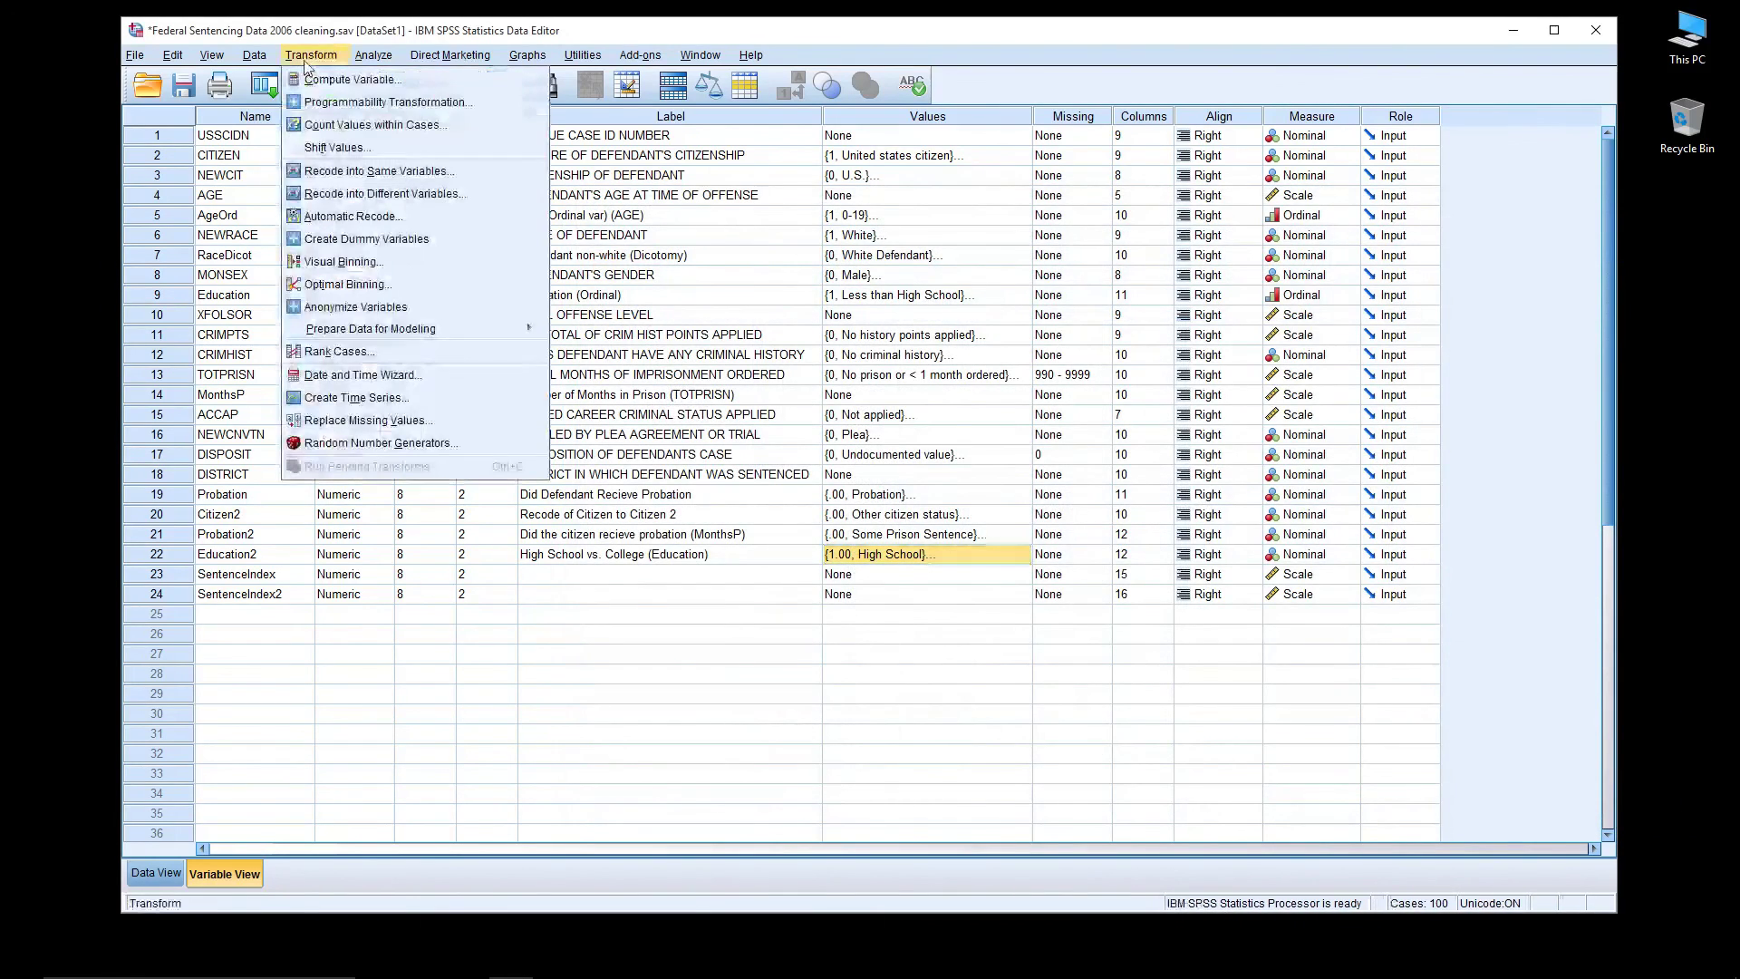
click(351, 80)
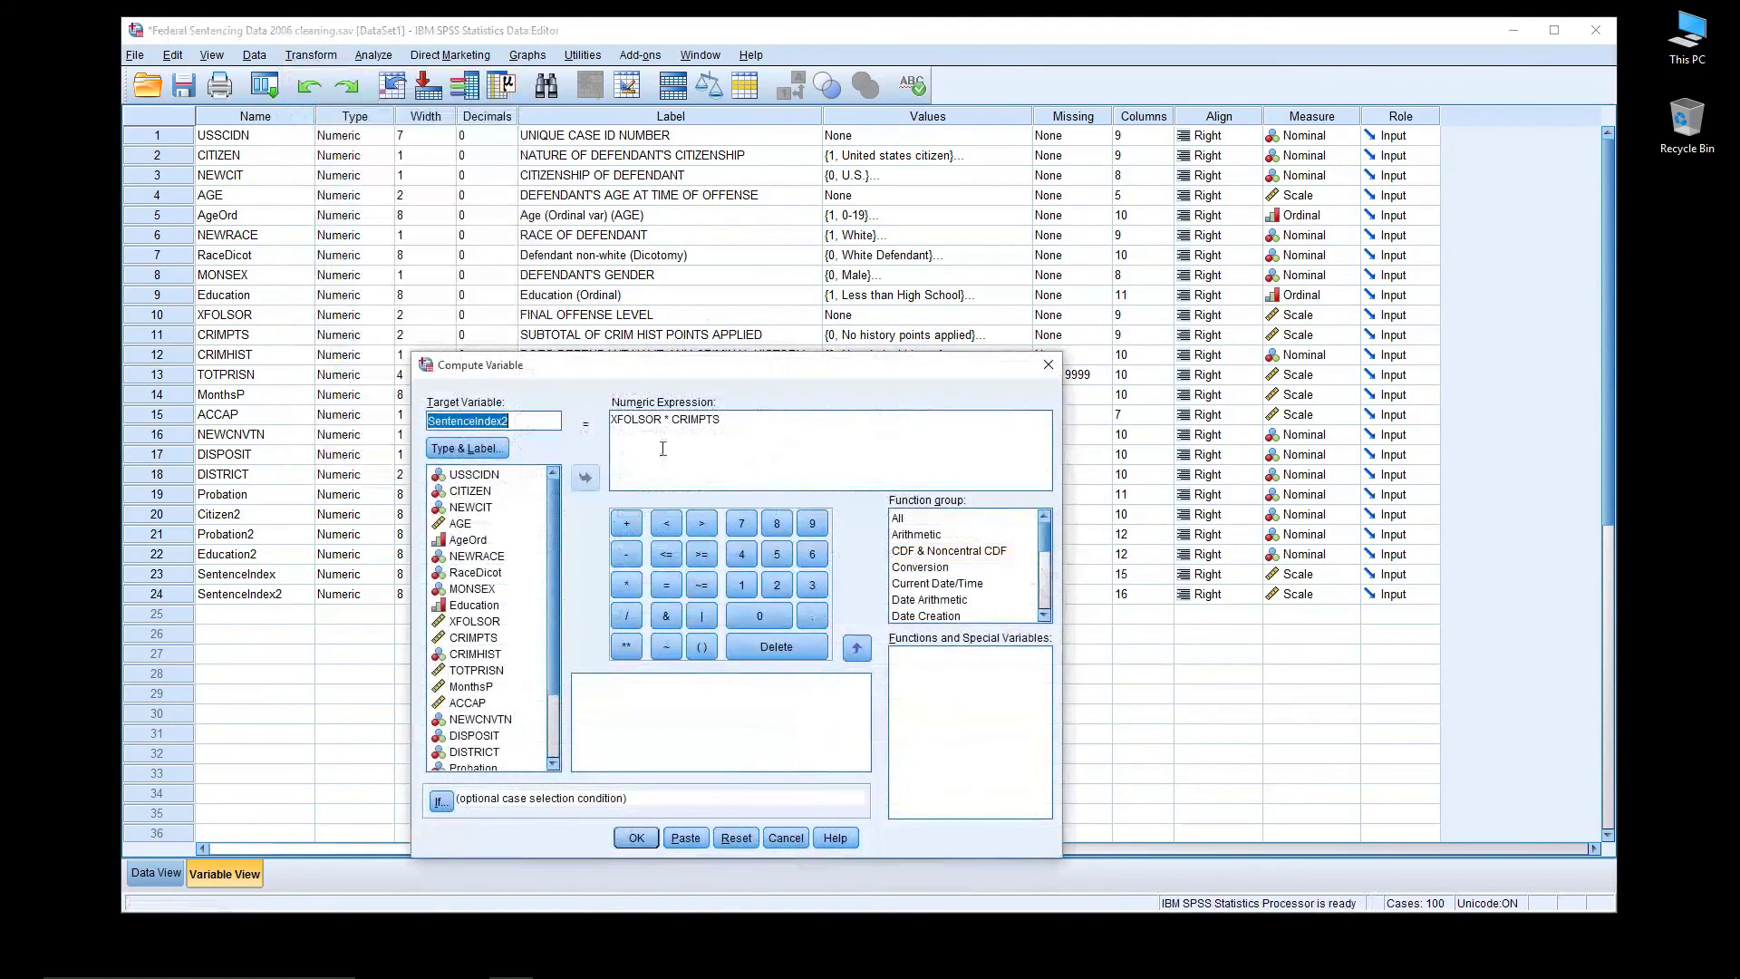
click(547, 422)
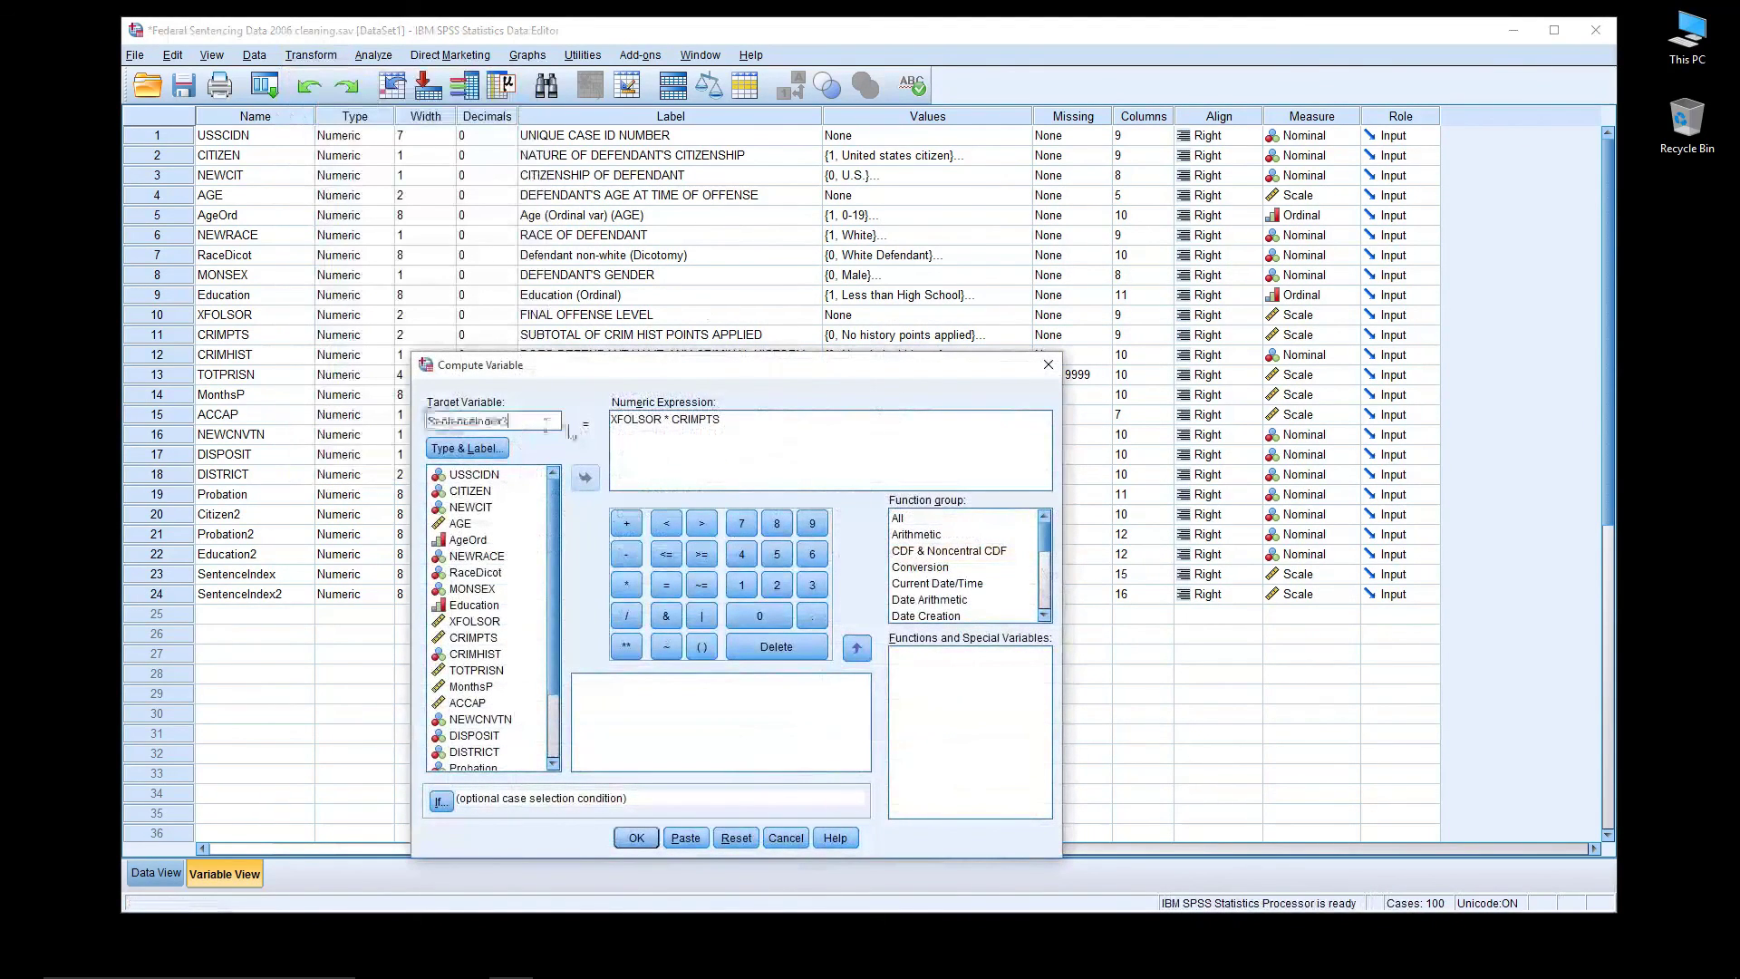
key(Tab)
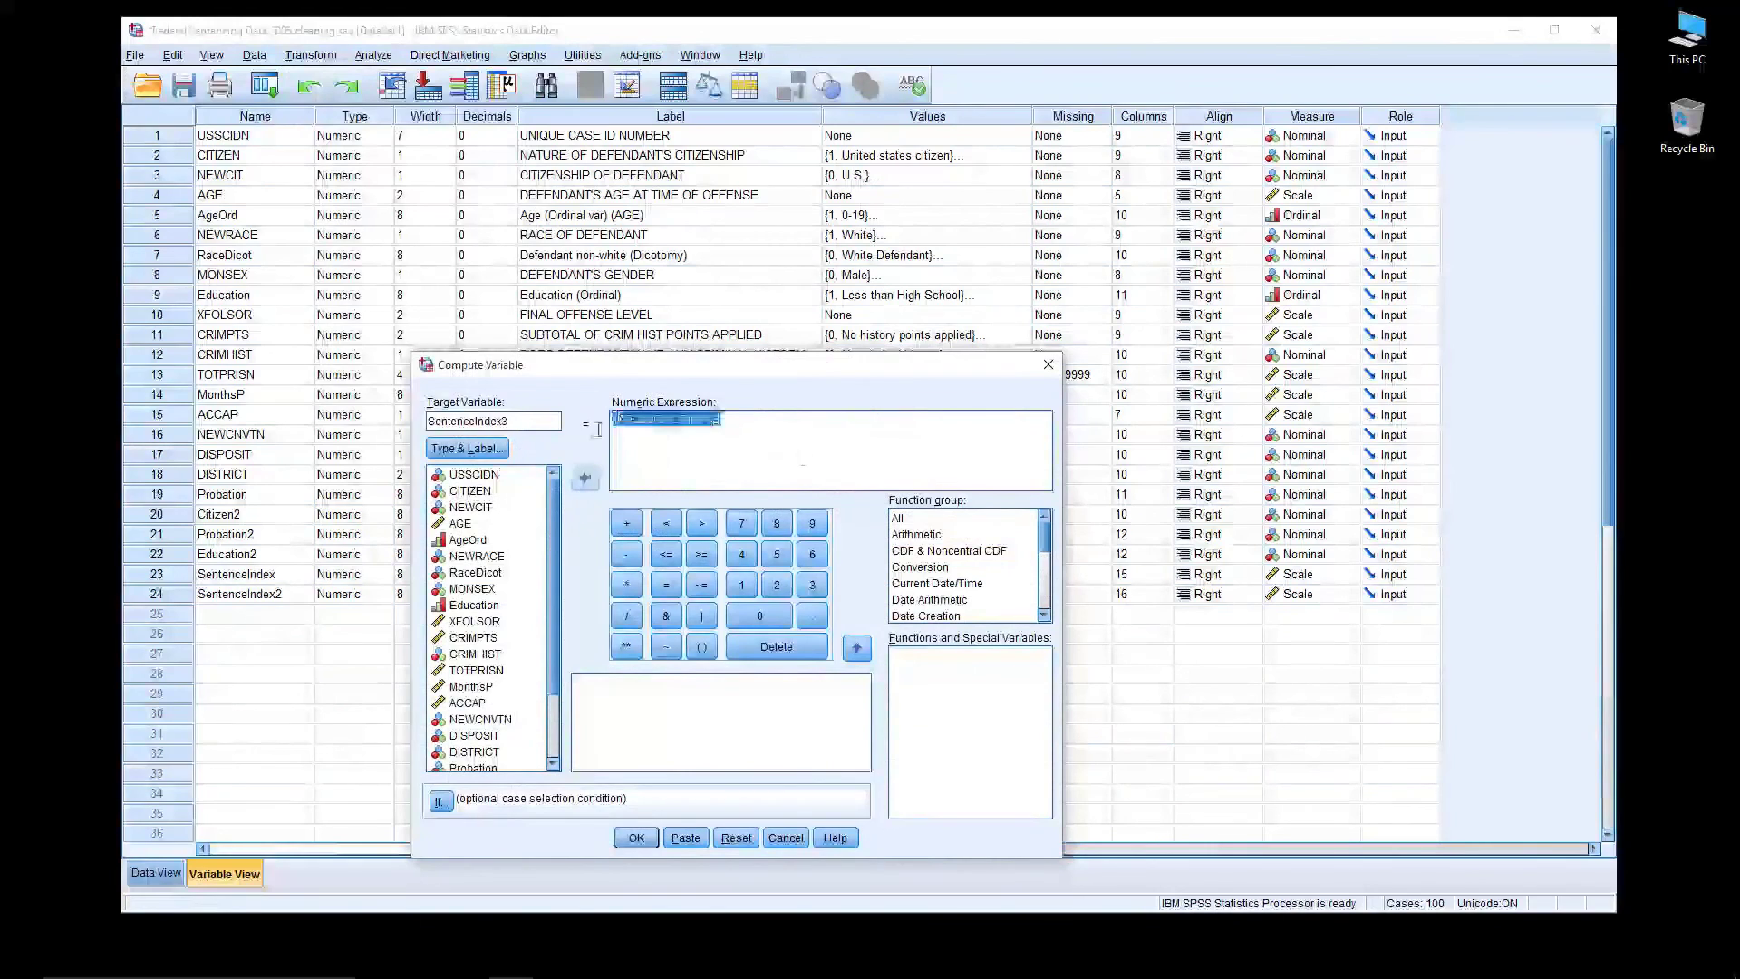
Replace the numeric expression for SentenceIndex3 with the sum XFOLSOR + CRIMPTS
key(Delete)
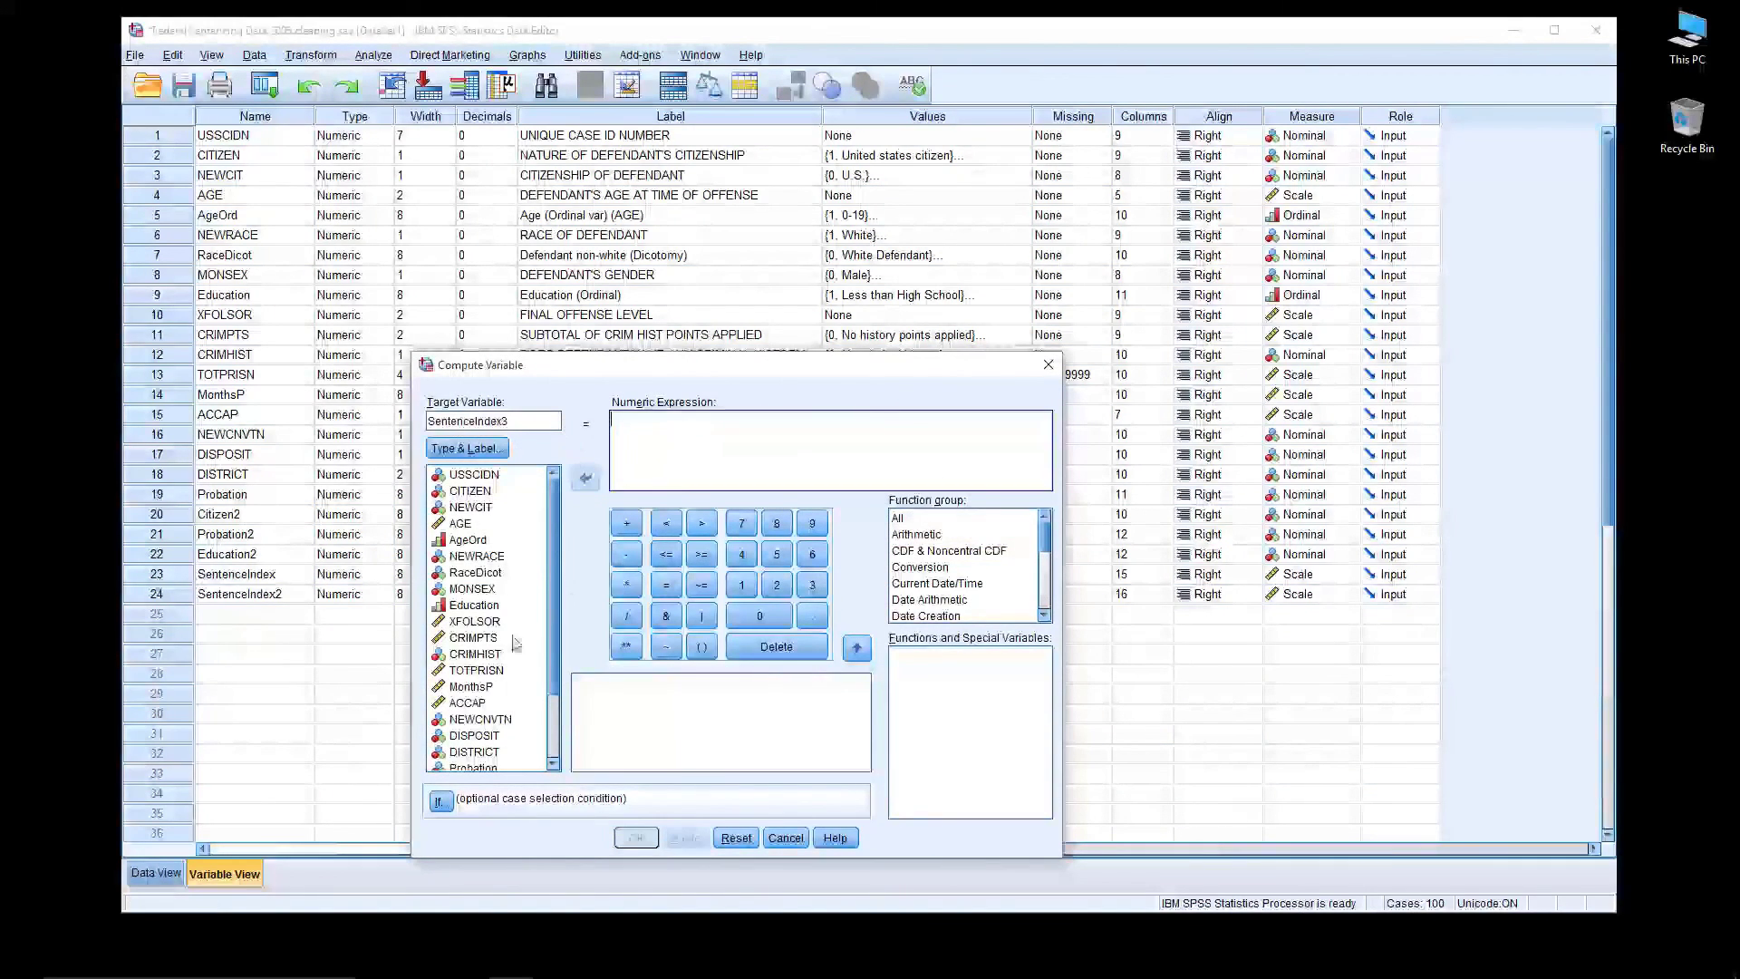
click(486, 622)
click(585, 478)
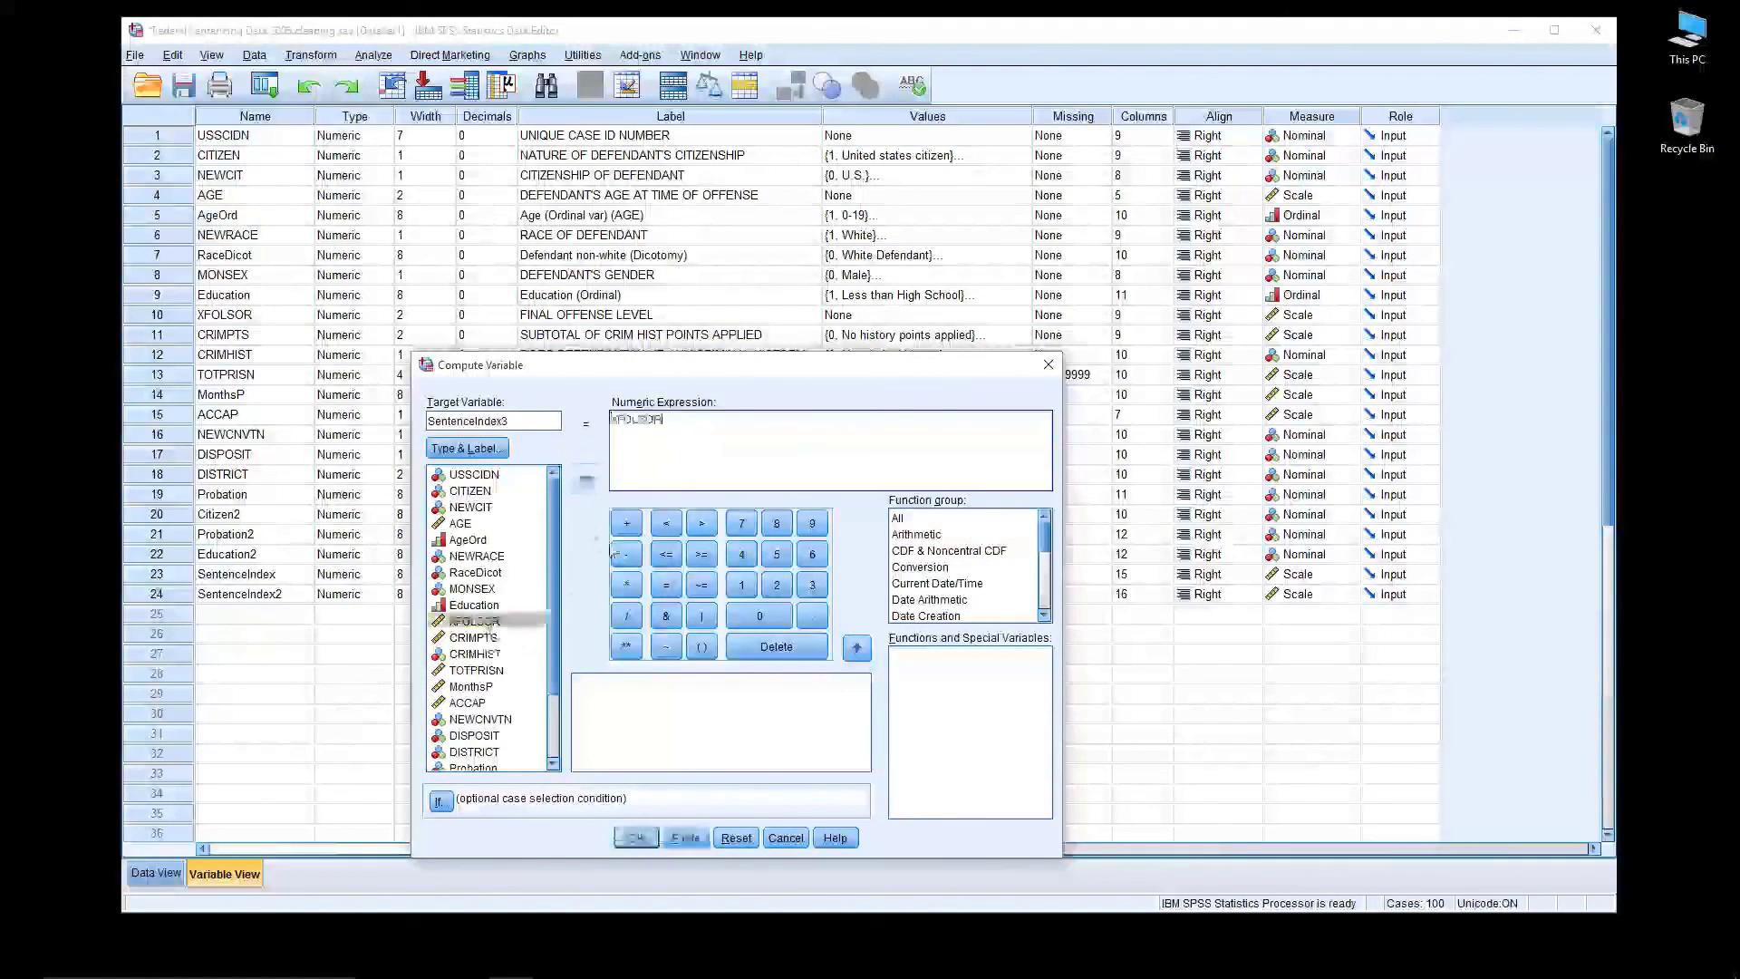
click(626, 584)
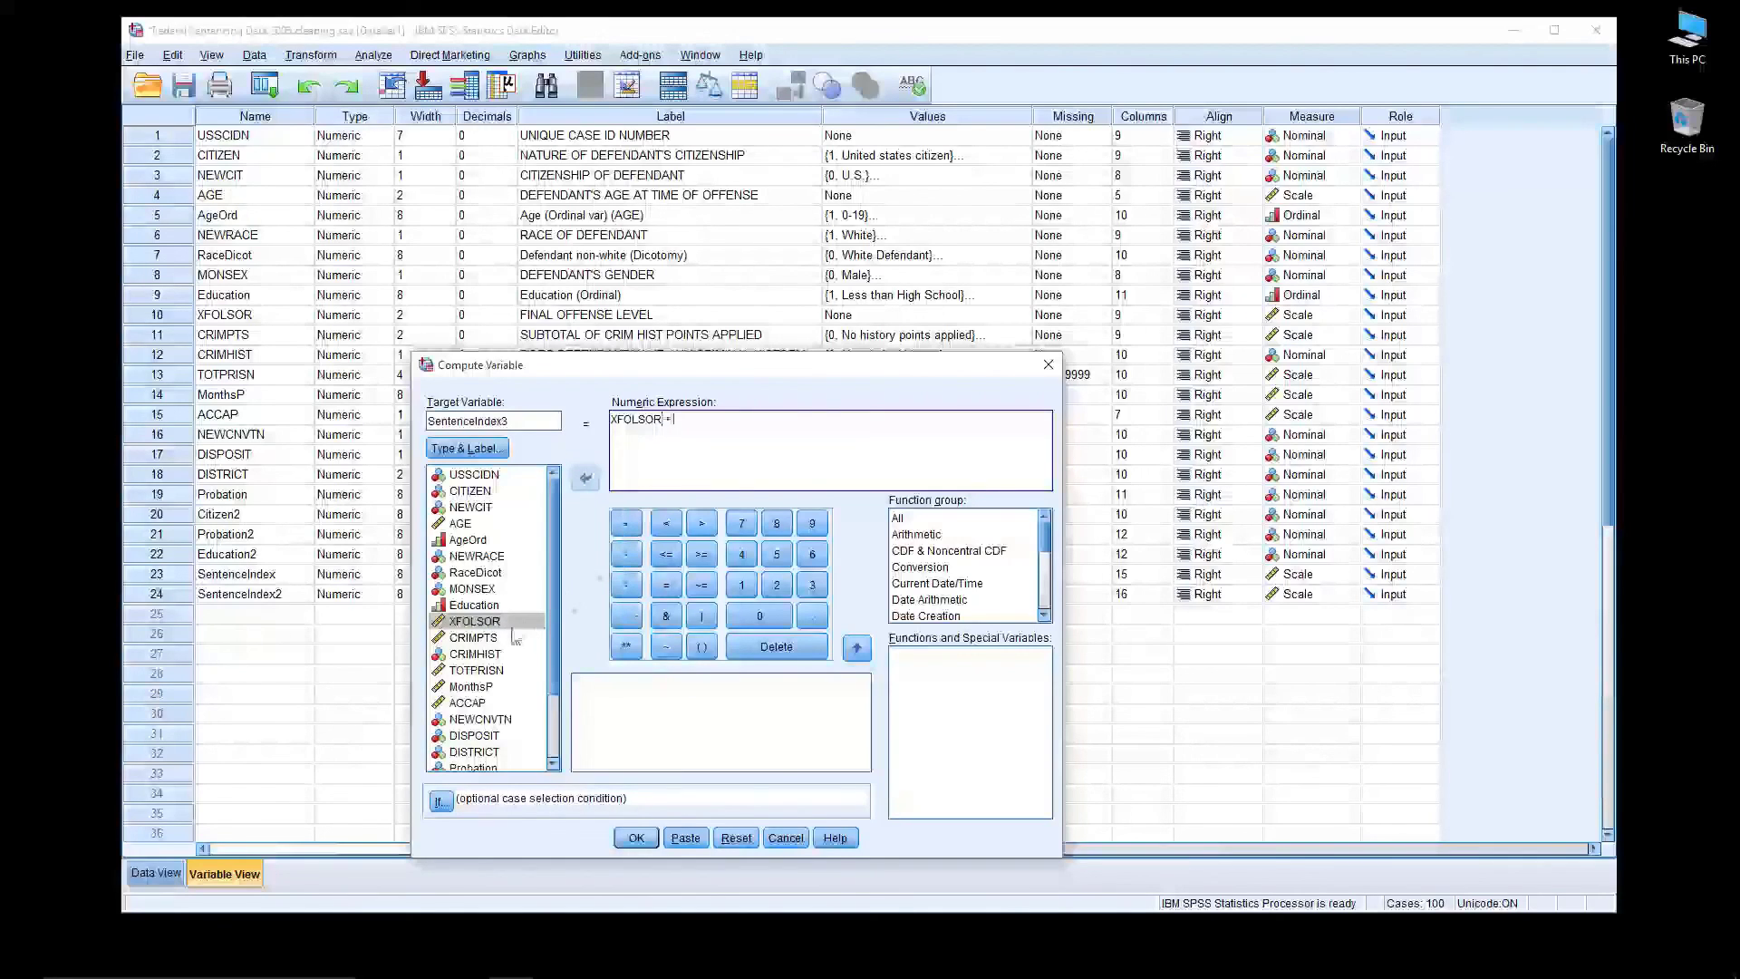
click(486, 637)
click(586, 478)
Add CRIMHIST as the third term of the SentenceIndex3 sum, and move the Compute Variable dialog clear of the variable labels
click(626, 523)
click(475, 654)
click(585, 477)
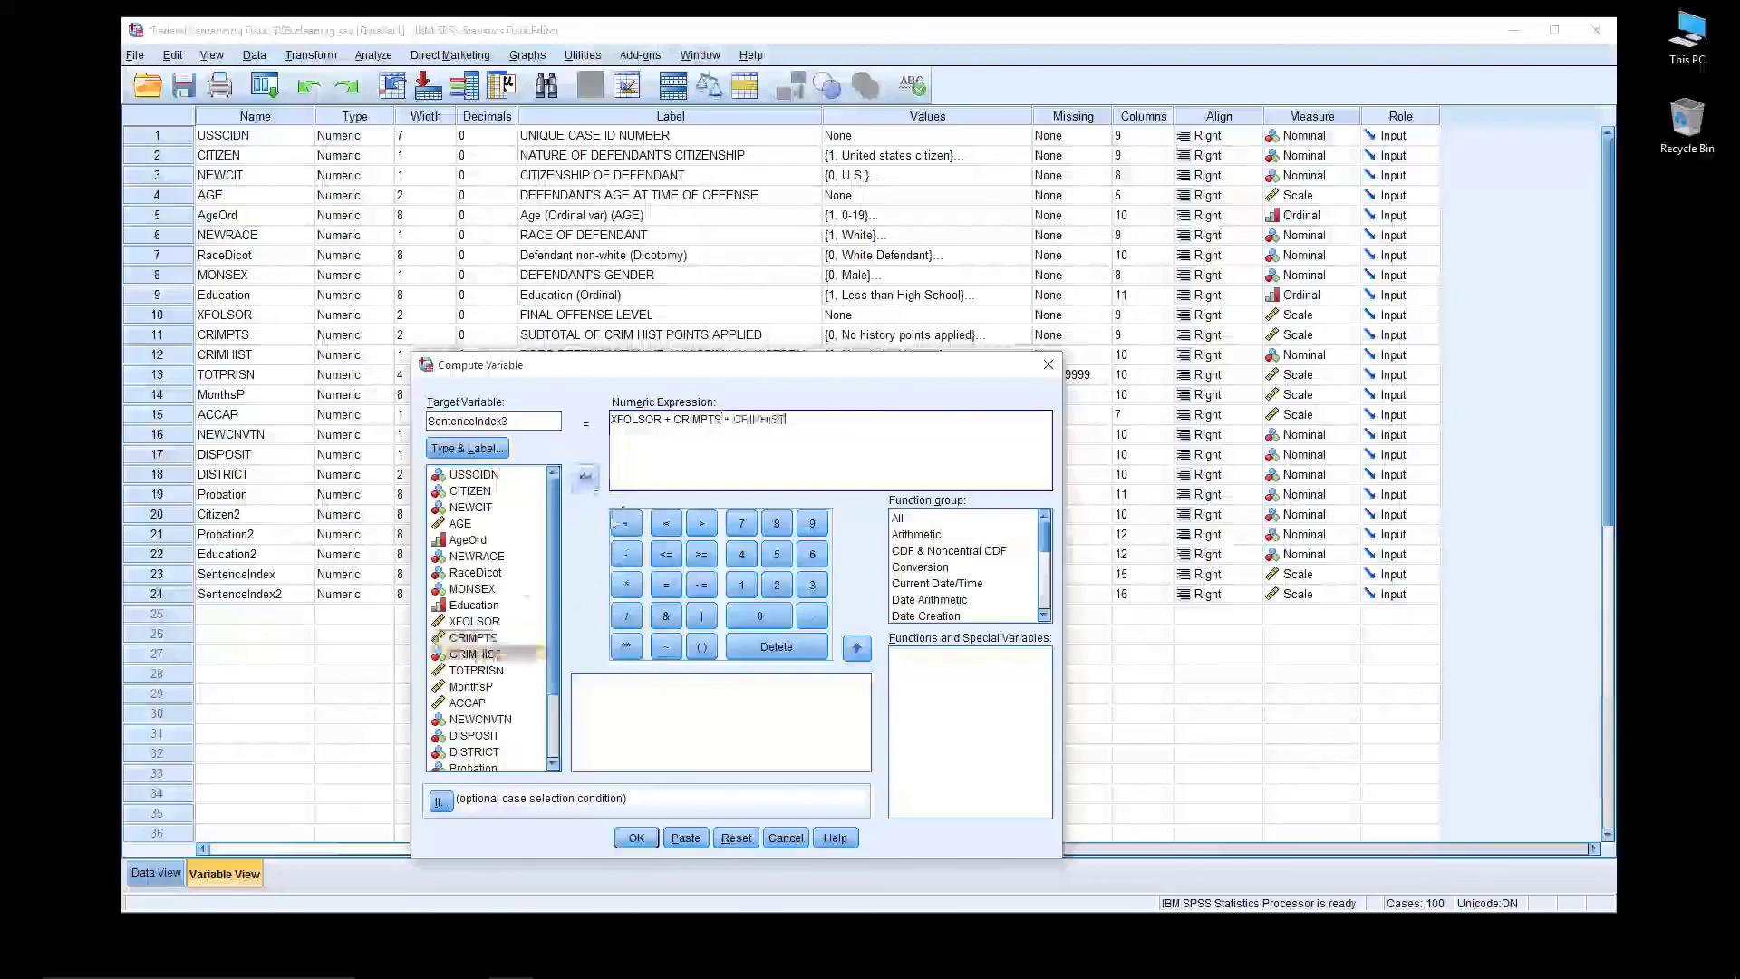
click(625, 524)
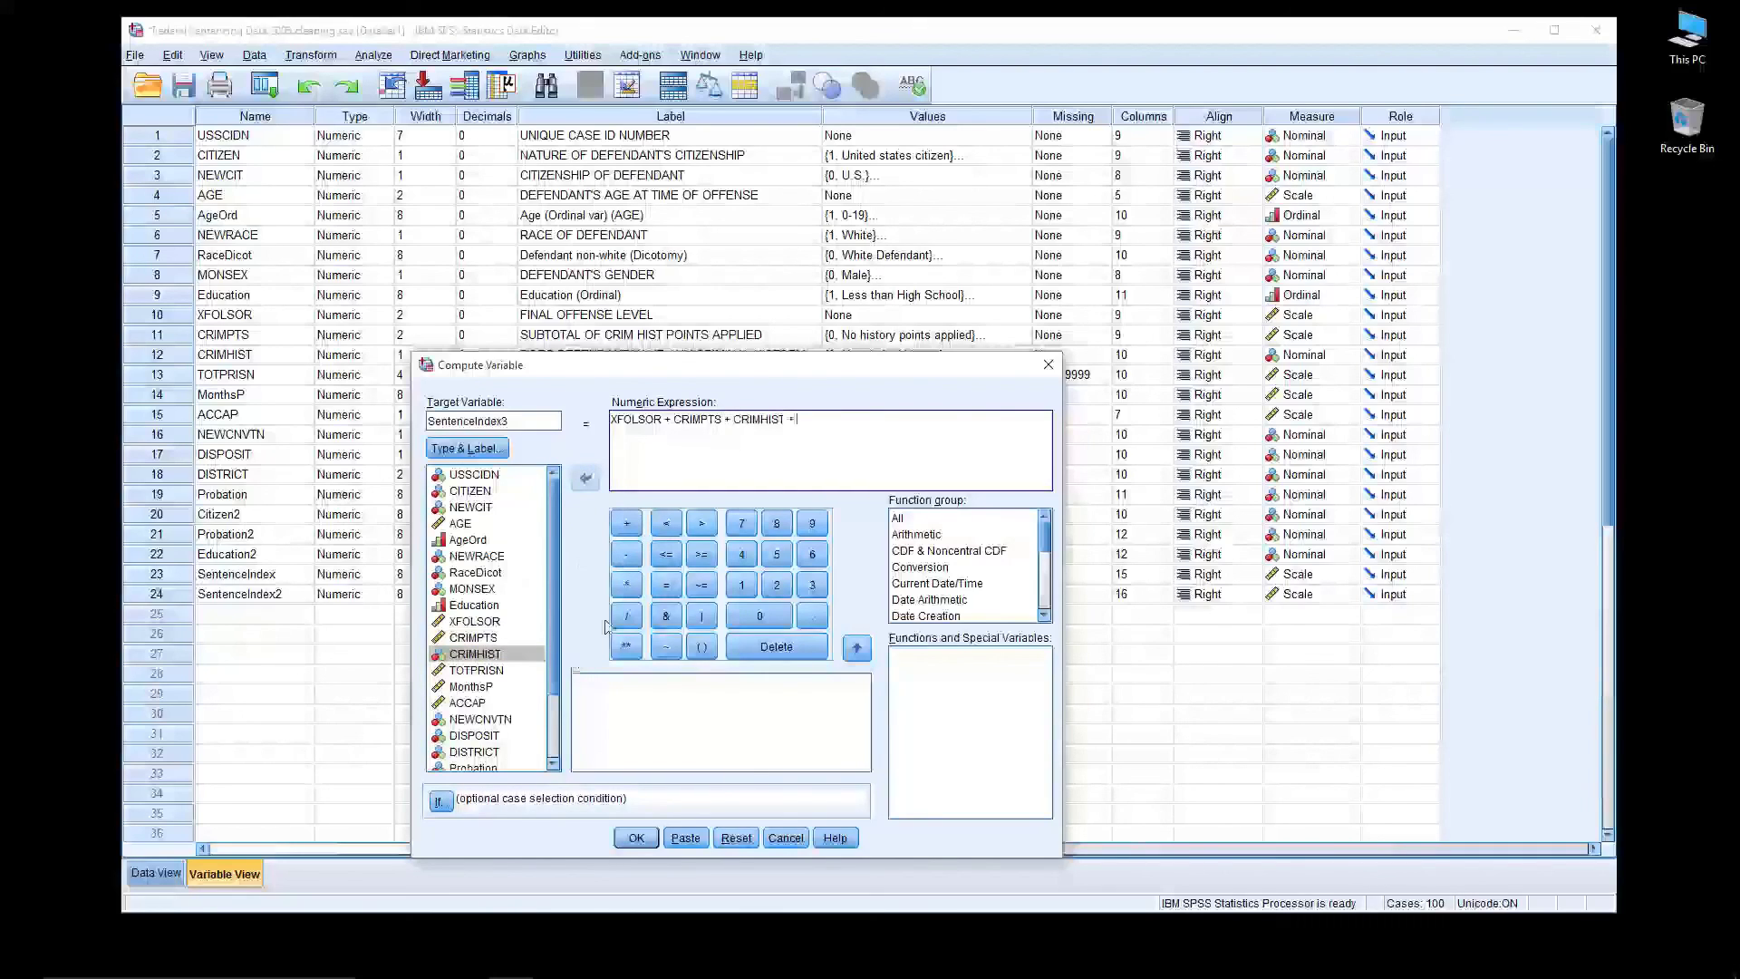
key(BackSpace)
key(BackSpace)
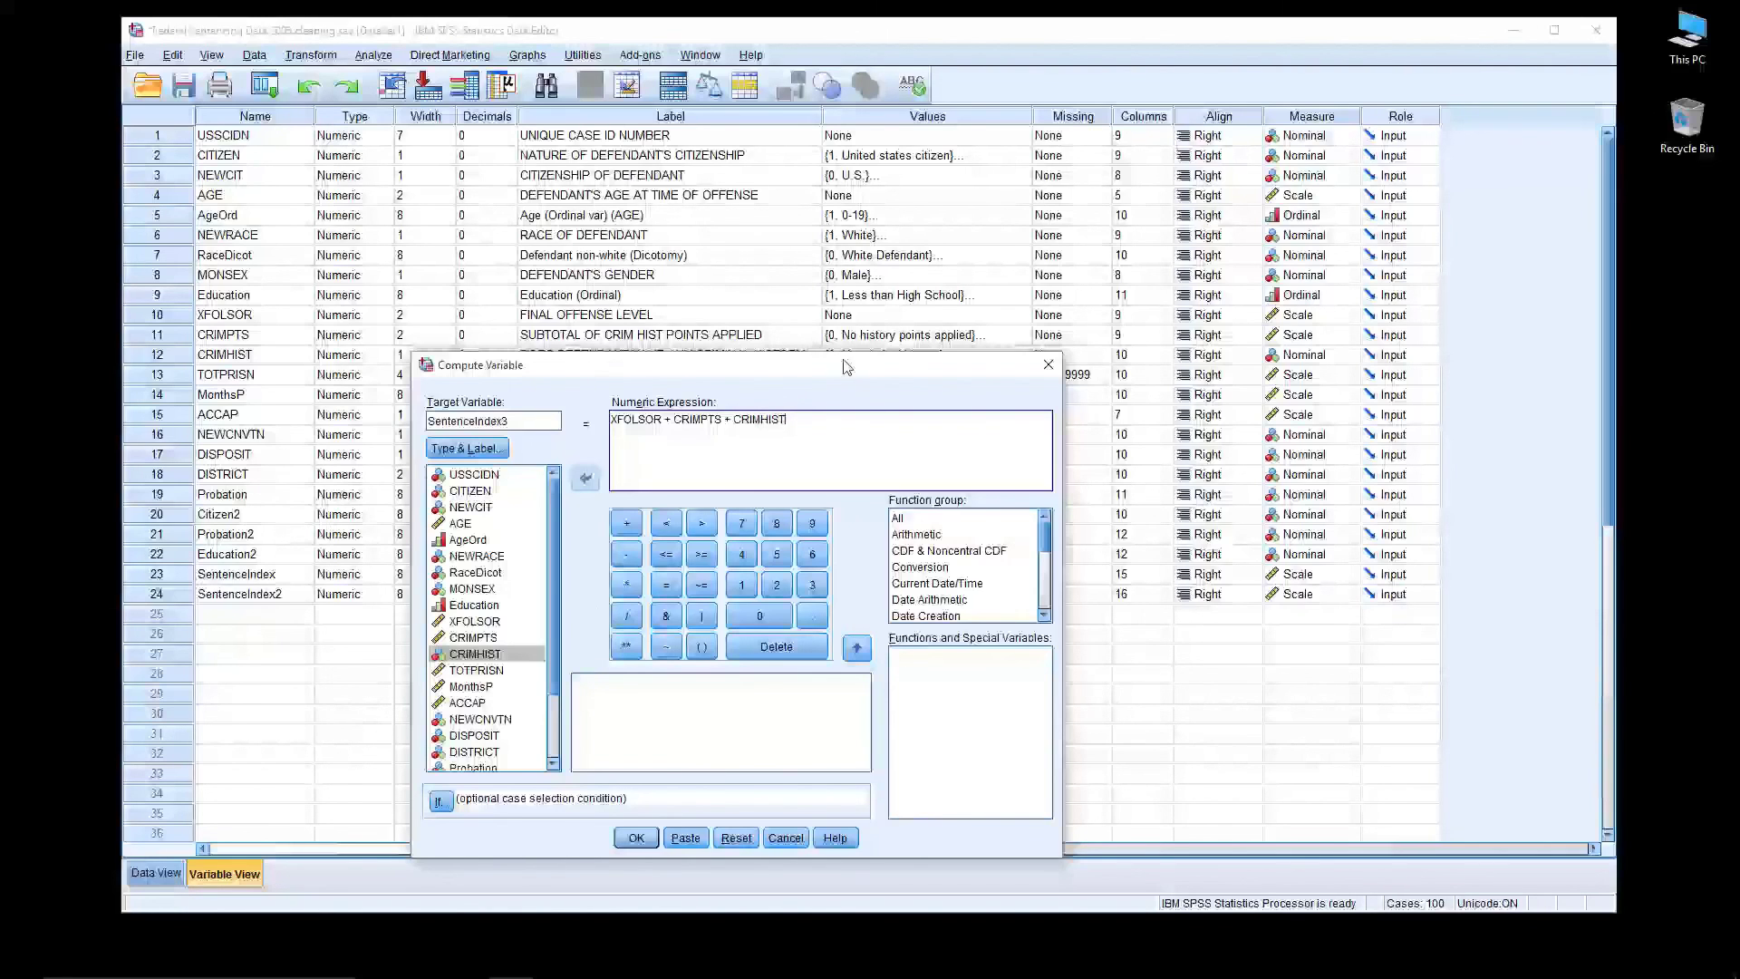
drag(848, 365, 1435, 288)
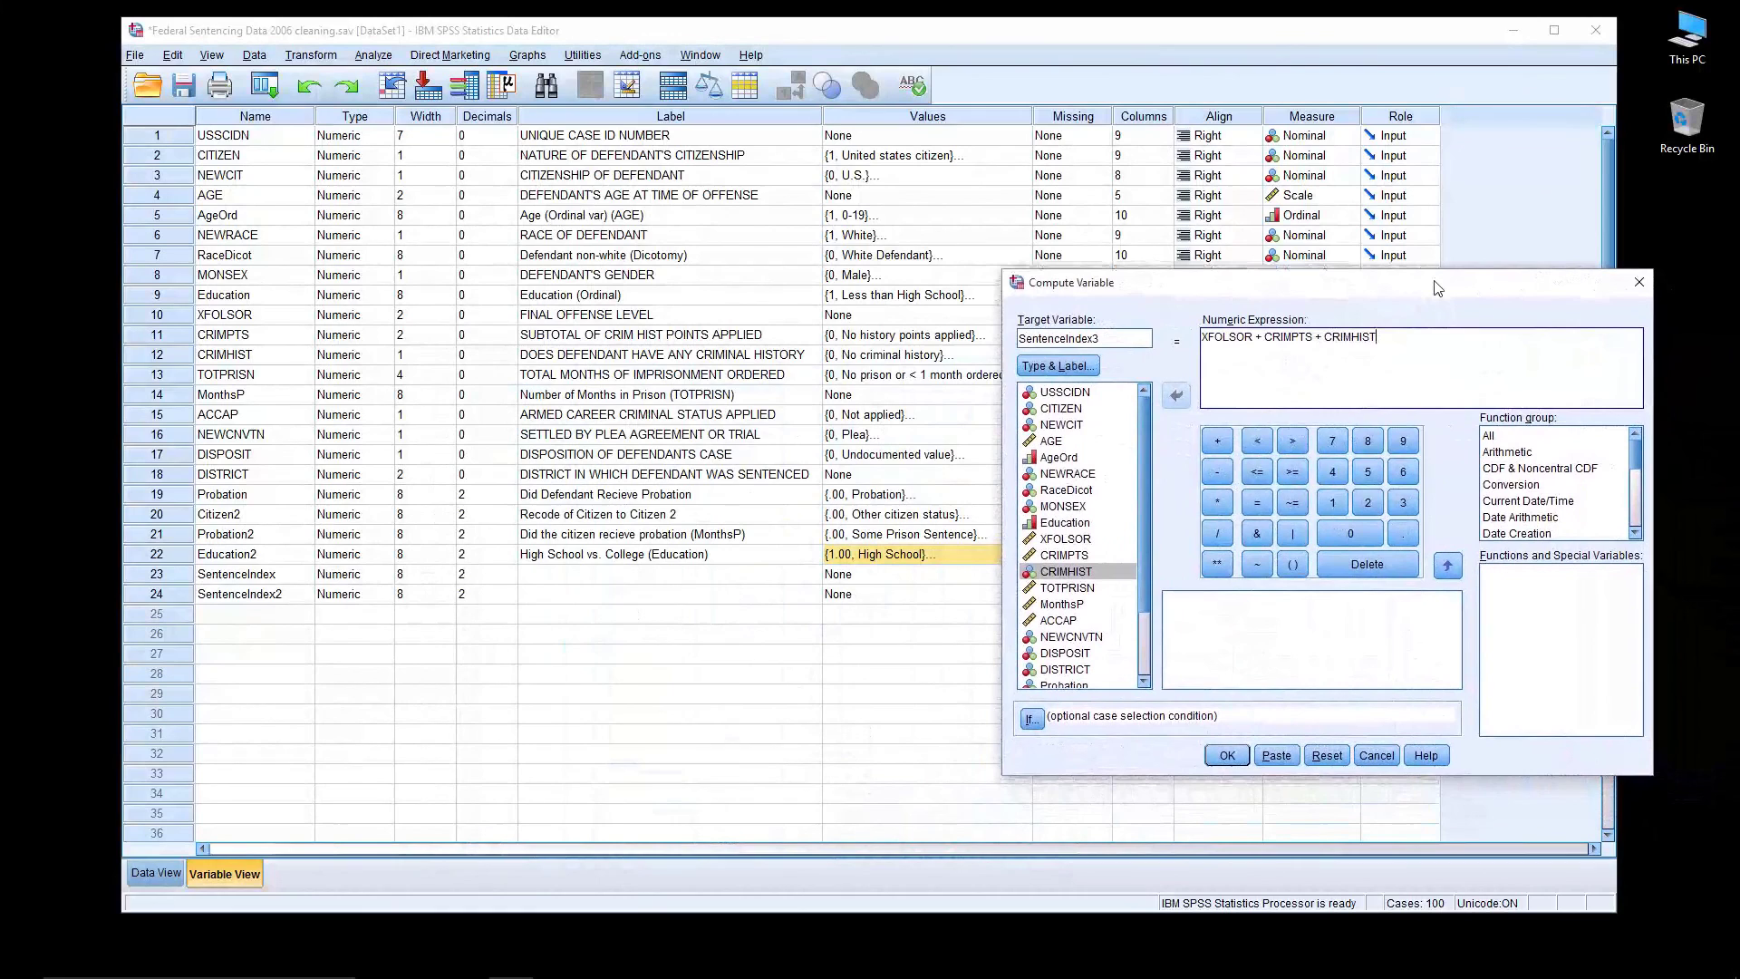